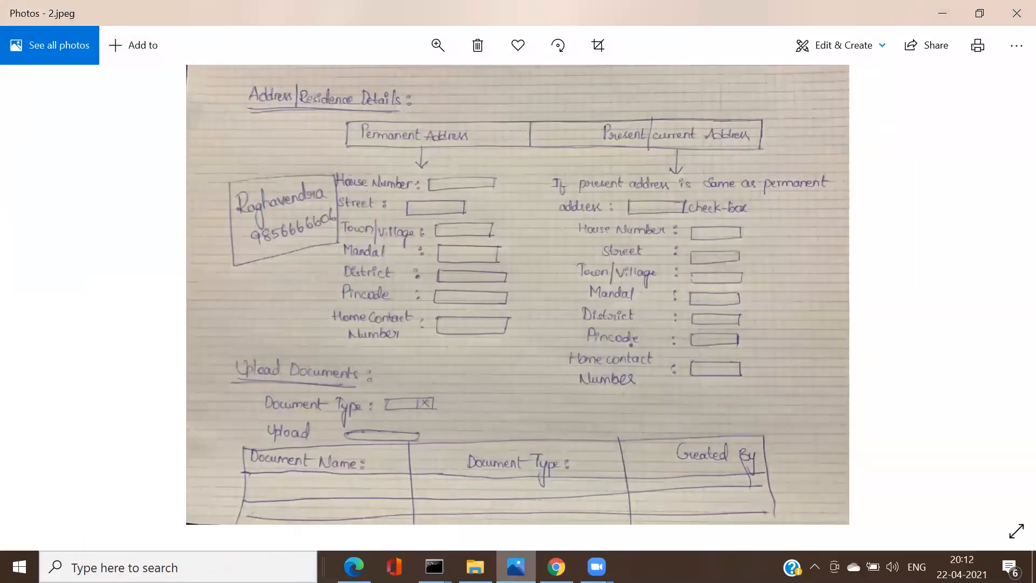
Step: Flip between the loan form sketches 1.jpeg and 2.jpeg, then bring Pega Dev Studio forward
{"action": "key", "text": "Left"}
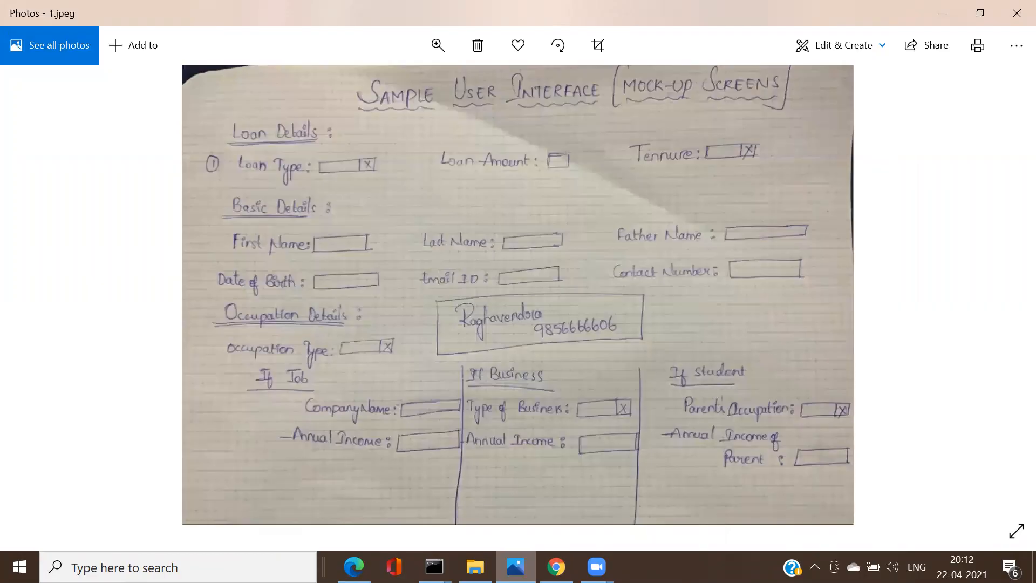
{"action": "key", "text": "Right"}
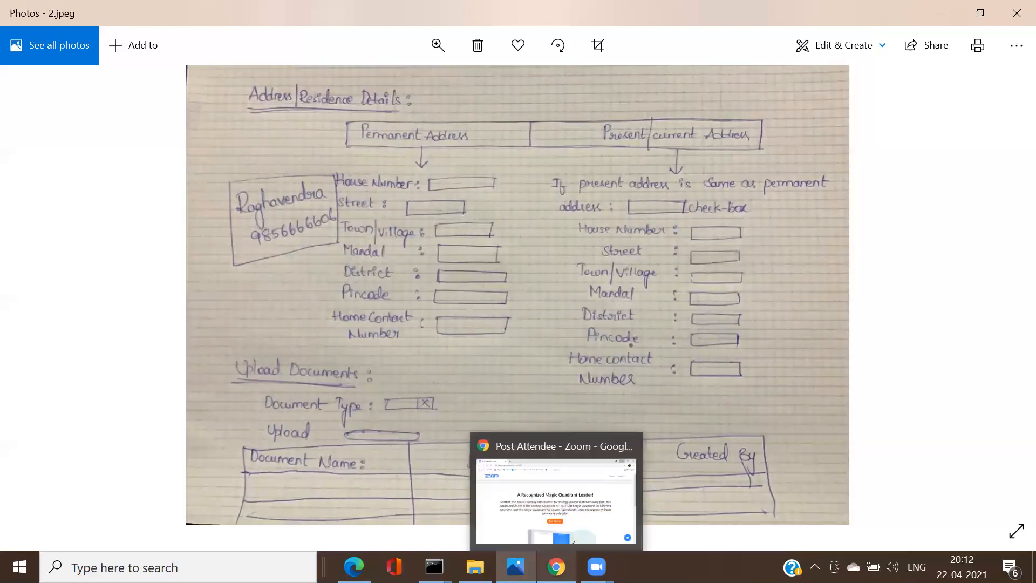
{"action": "left_click", "coordinate": [556, 566]}
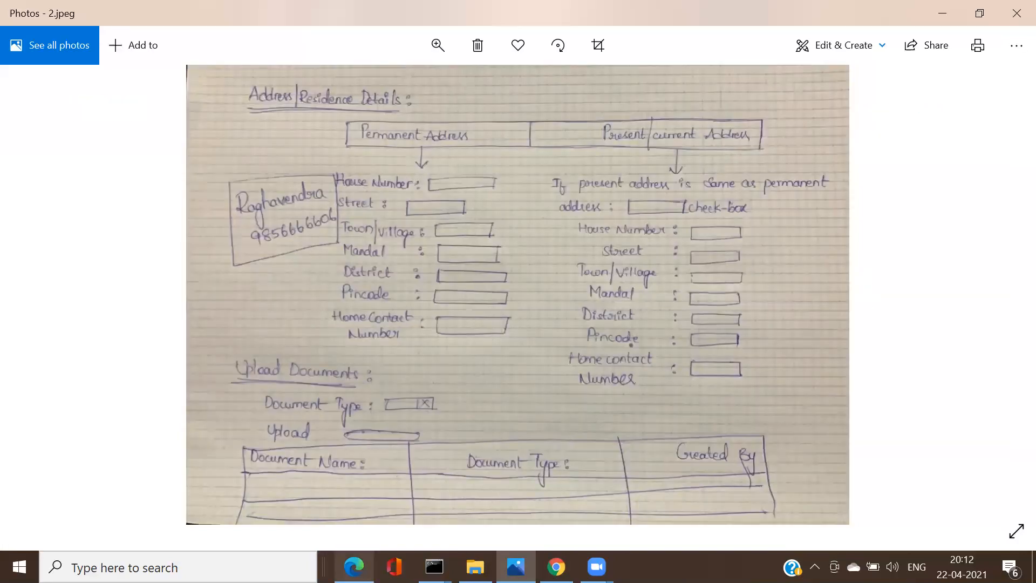
{"action": "left_click", "coordinate": [353, 566]}
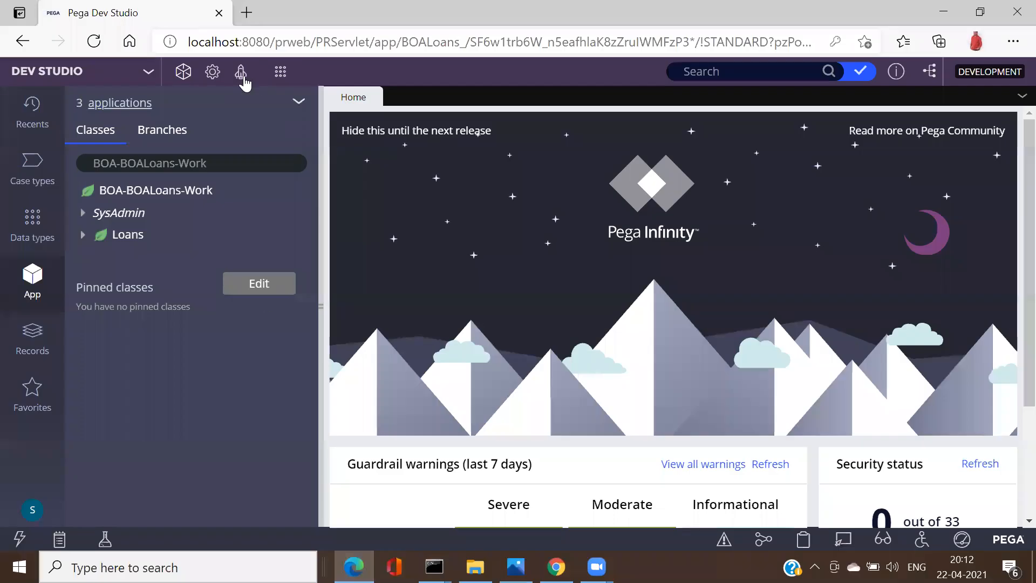
Step: Launch the Case Worker portal and create a new Apply Loan case from New
{"action": "left_click", "coordinate": [240, 72]}
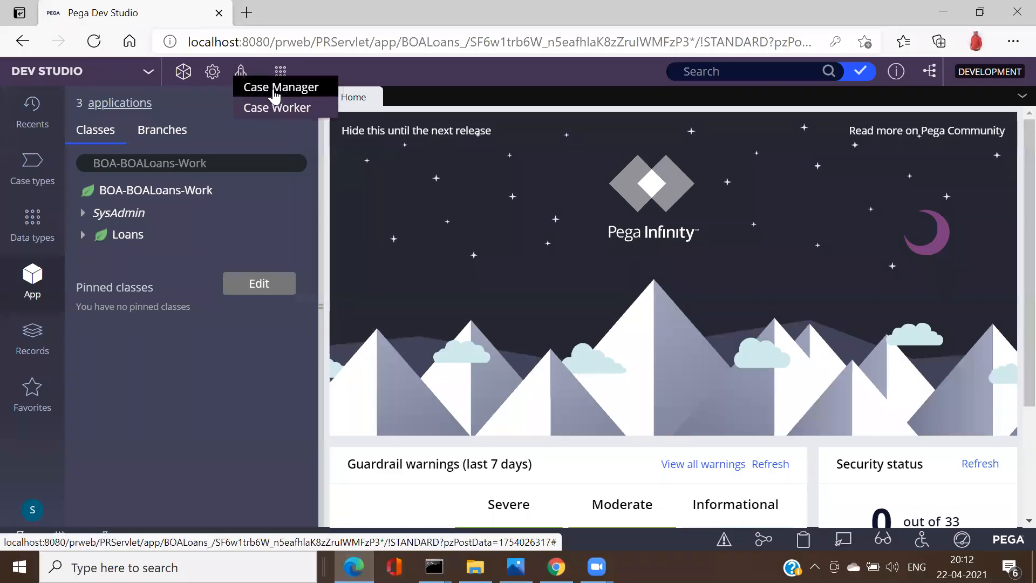
{"action": "left_click", "coordinate": [272, 109]}
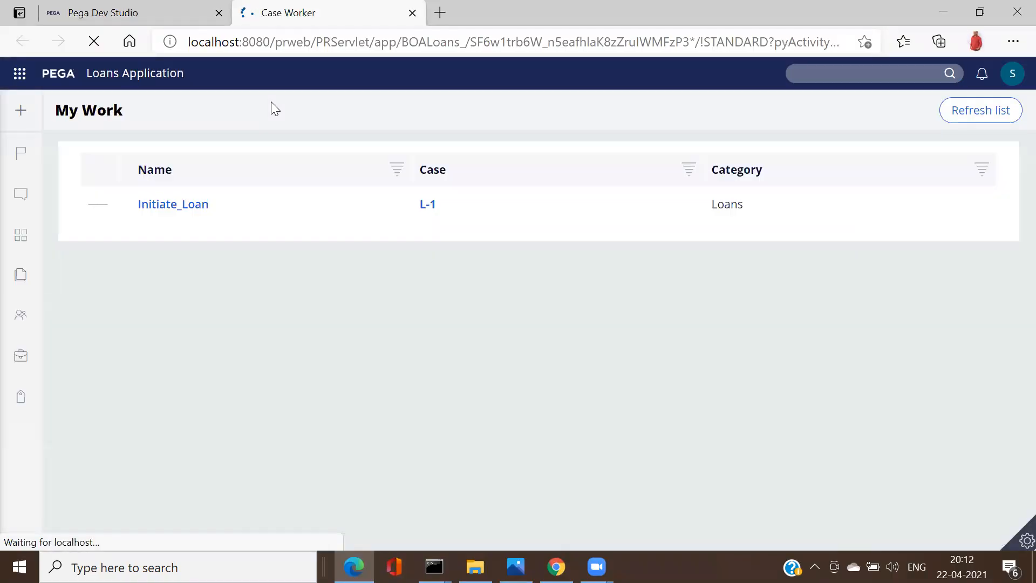
{"action": "left_click", "coordinate": [23, 113]}
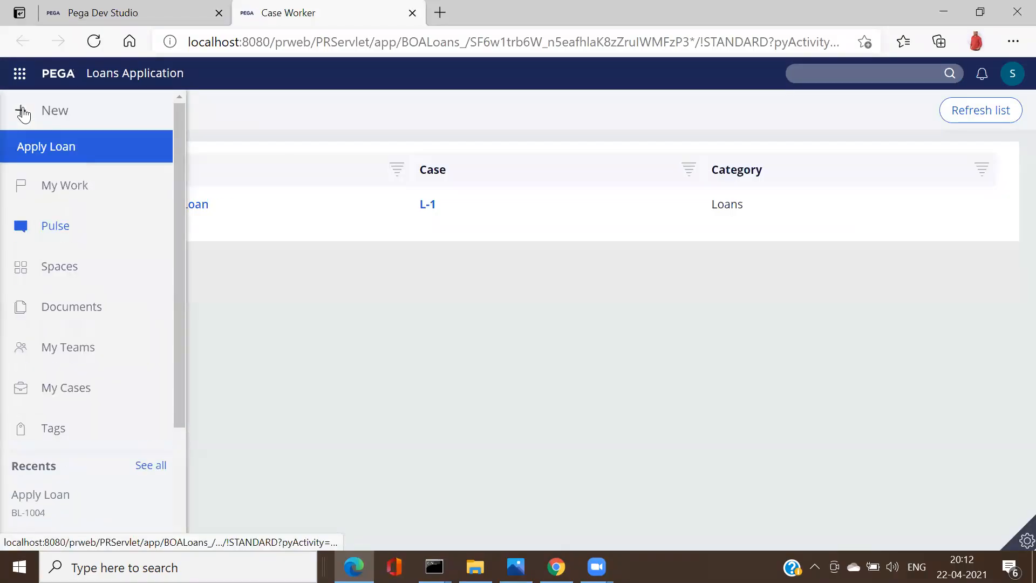
{"action": "left_click", "coordinate": [42, 147]}
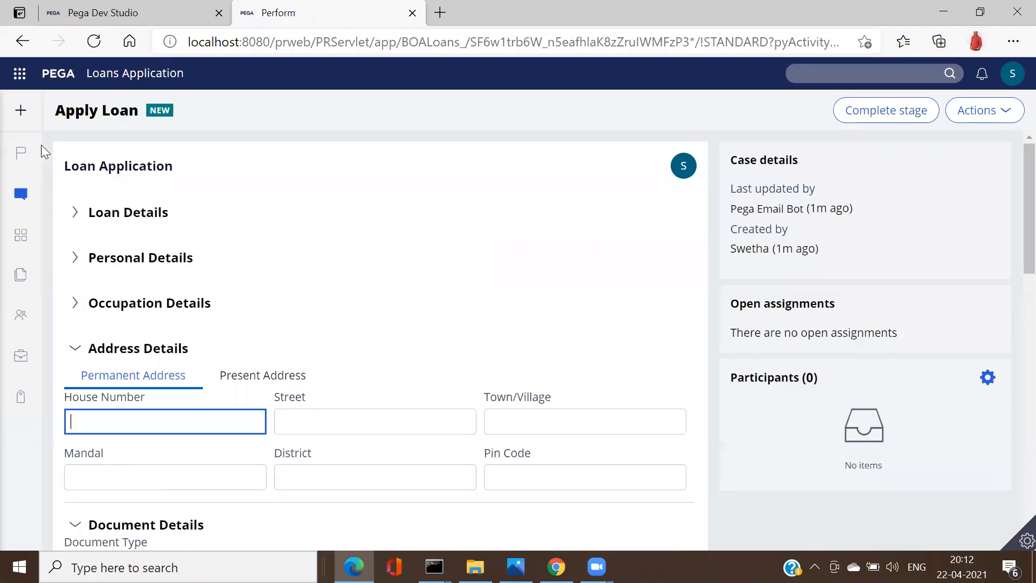
Step: Expand the Loan Details, Personal Details and Occupation Details sections of the form
{"action": "left_click", "coordinate": [74, 211]}
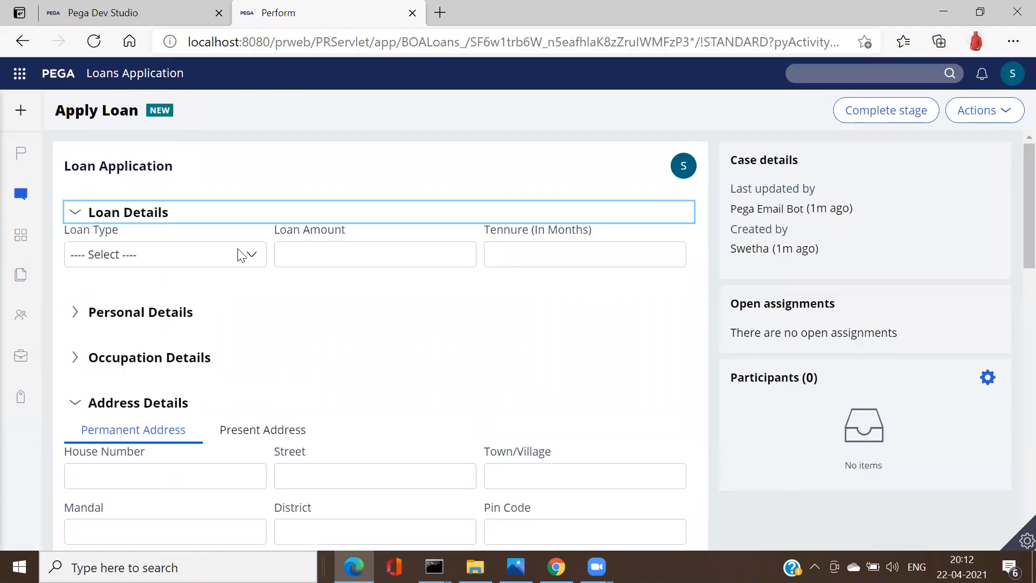
{"action": "left_click", "coordinate": [75, 313]}
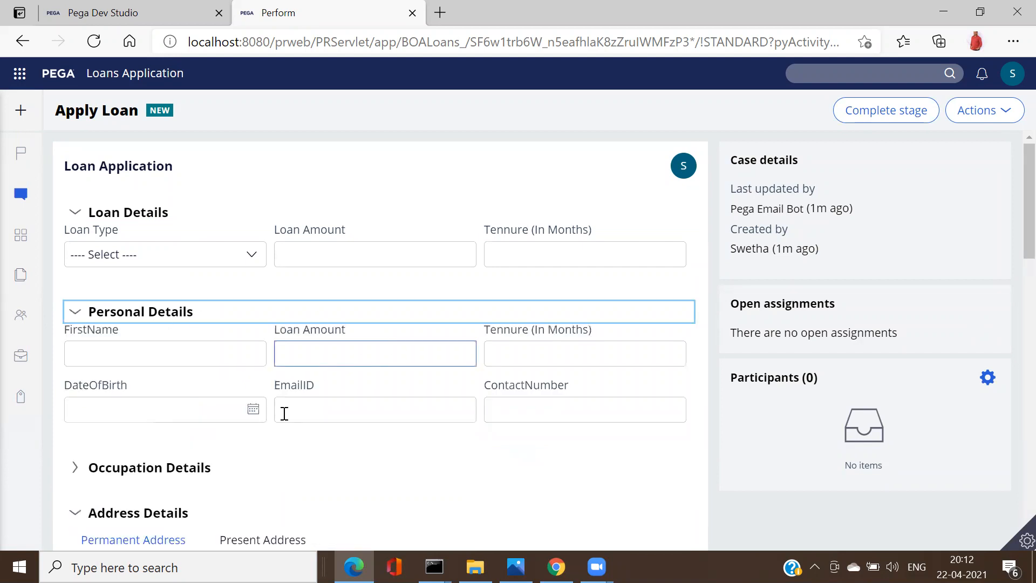
{"action": "left_click", "coordinate": [75, 467]}
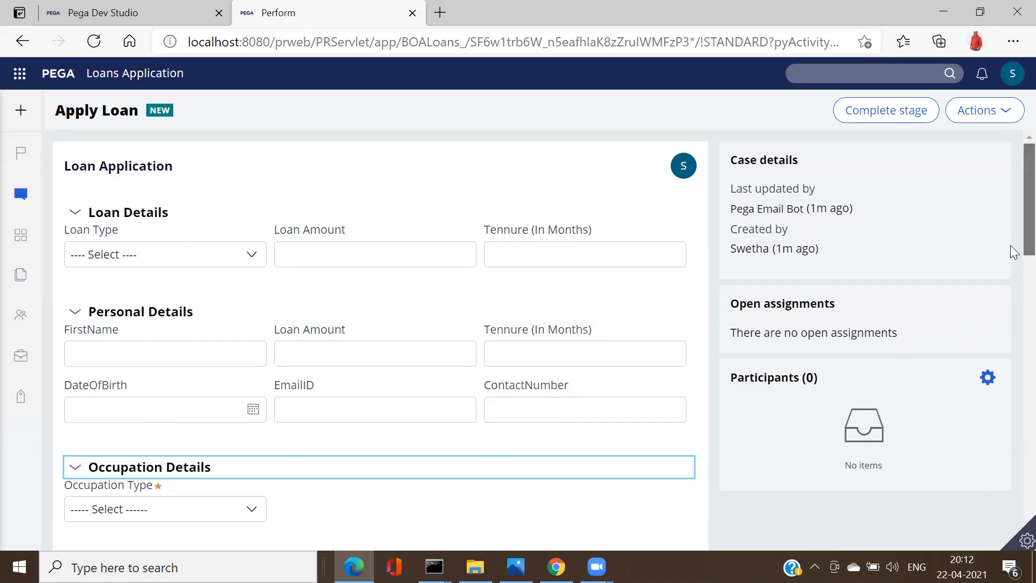
{"action": "scroll", "coordinate": [1010, 291], "scroll_direction": "down", "scroll_amount": 3}
{"action": "scroll", "coordinate": [971, 323], "scroll_direction": "down", "scroll_amount": 2}
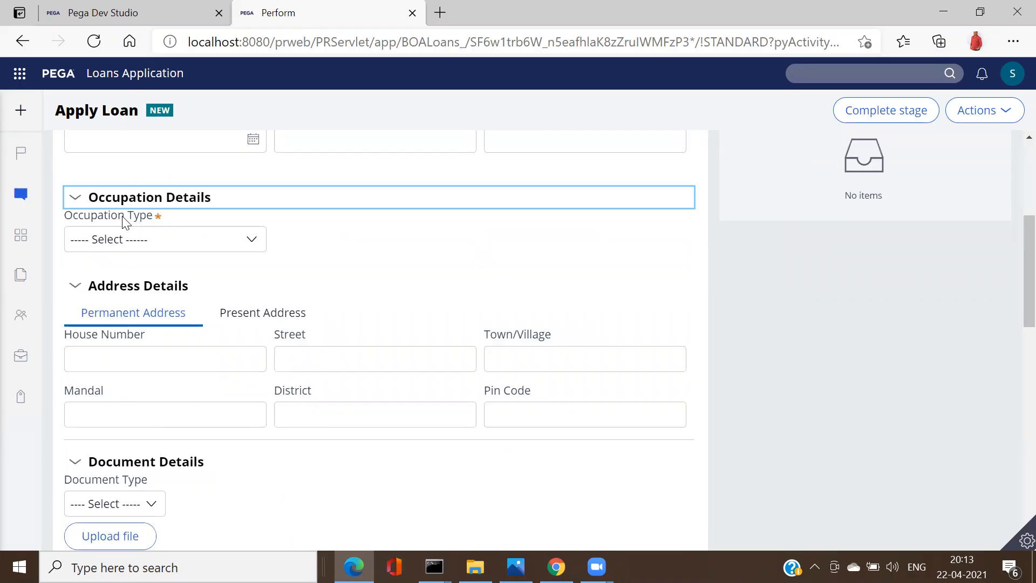
Step: Try Occupation Type values Job, Business and Other, checking the Annual Income field
{"action": "left_click", "coordinate": [221, 241]}
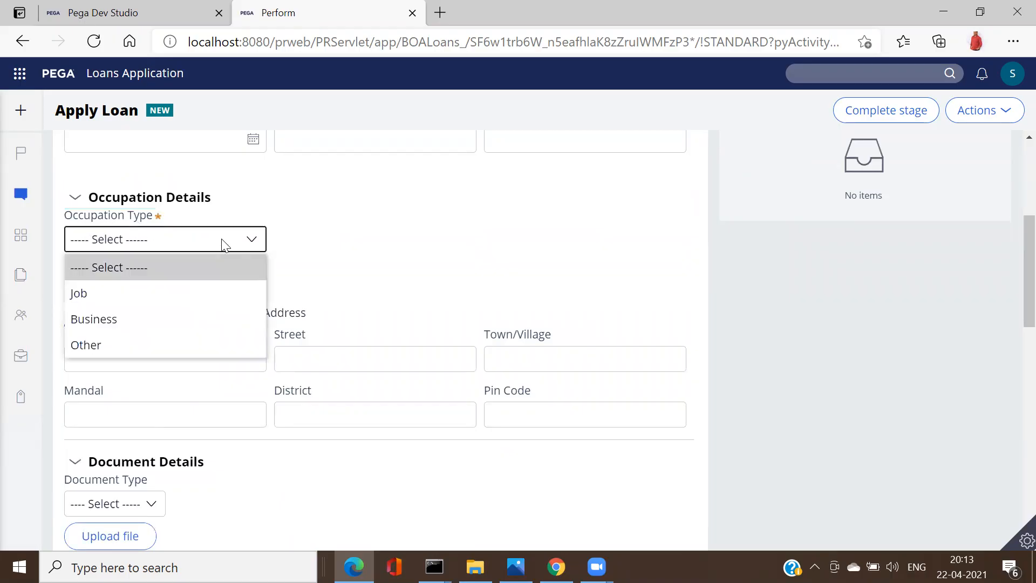
{"action": "left_click", "coordinate": [119, 295]}
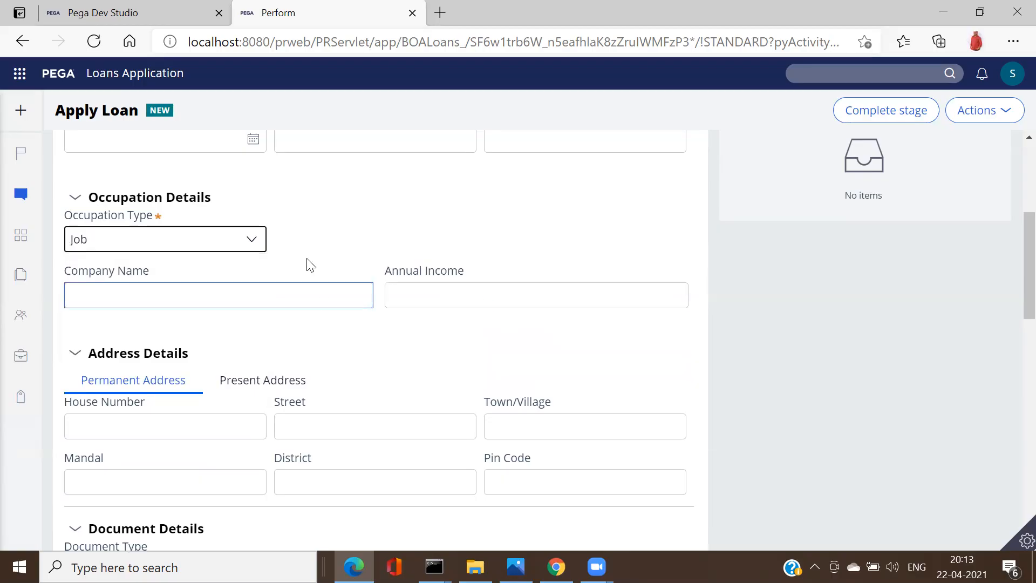
{"action": "left_click", "coordinate": [260, 246]}
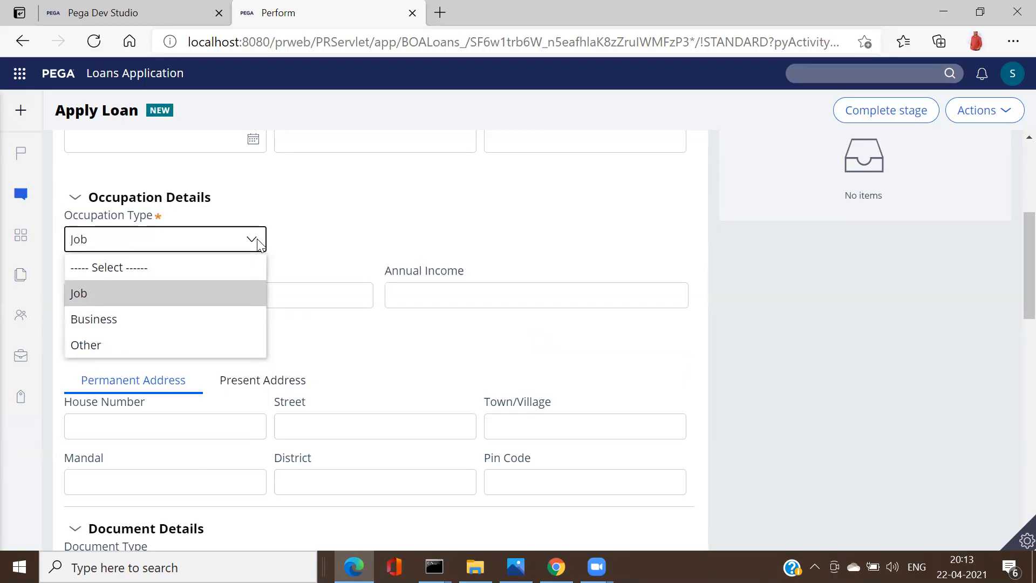
{"action": "left_click", "coordinate": [162, 319]}
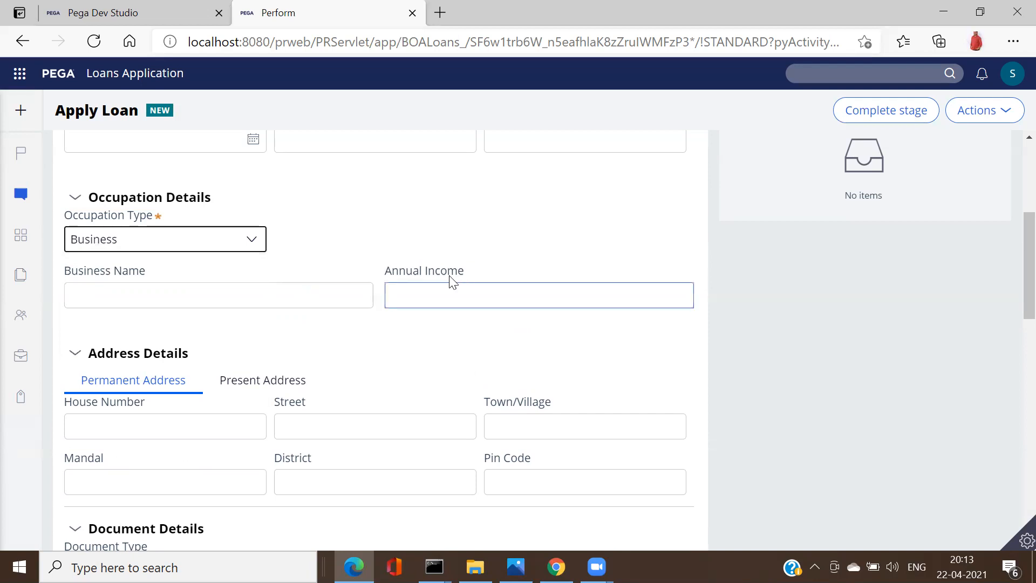
{"action": "left_click", "coordinate": [248, 241]}
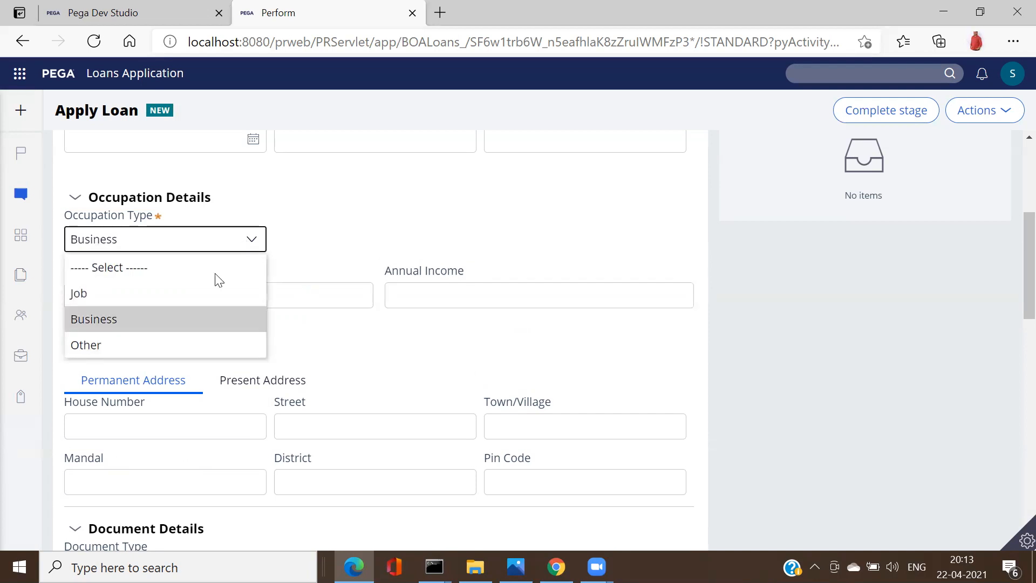
{"action": "left_click", "coordinate": [124, 345]}
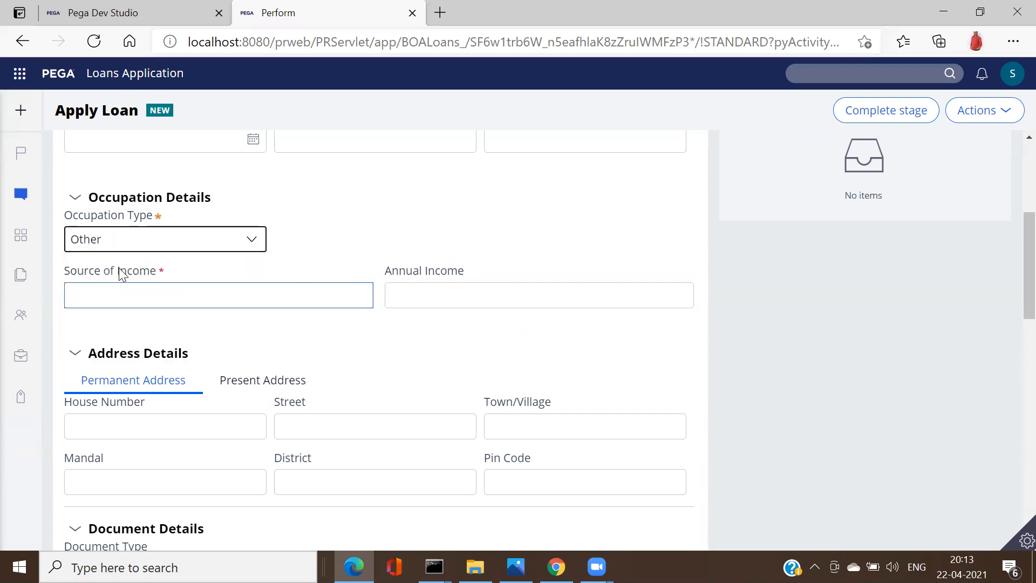
{"action": "left_click", "coordinate": [410, 292]}
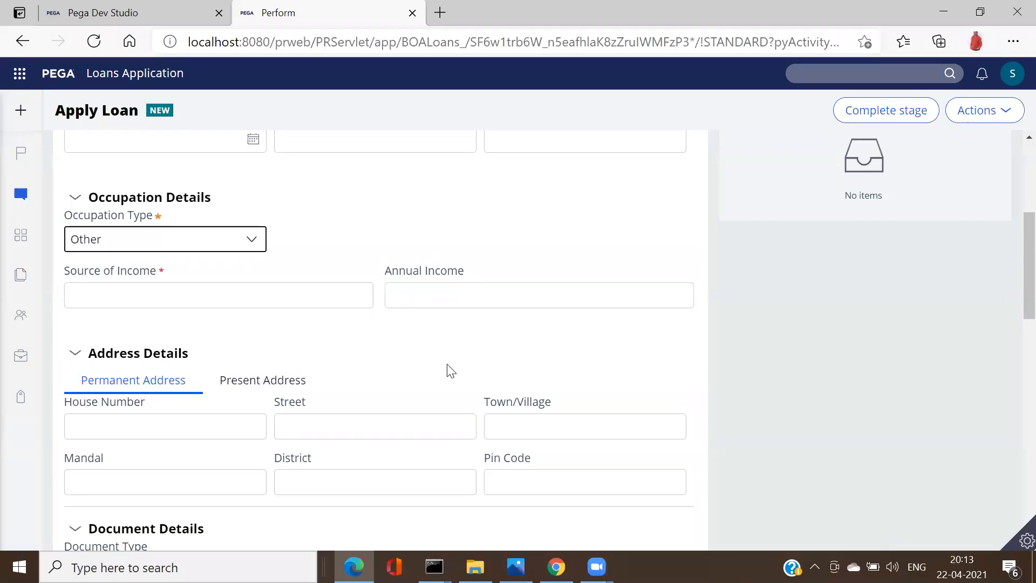
Step: Switch Occupation Type through Job to Business, focus Business Name, then return to Dev Studio
{"action": "left_click", "coordinate": [254, 238]}
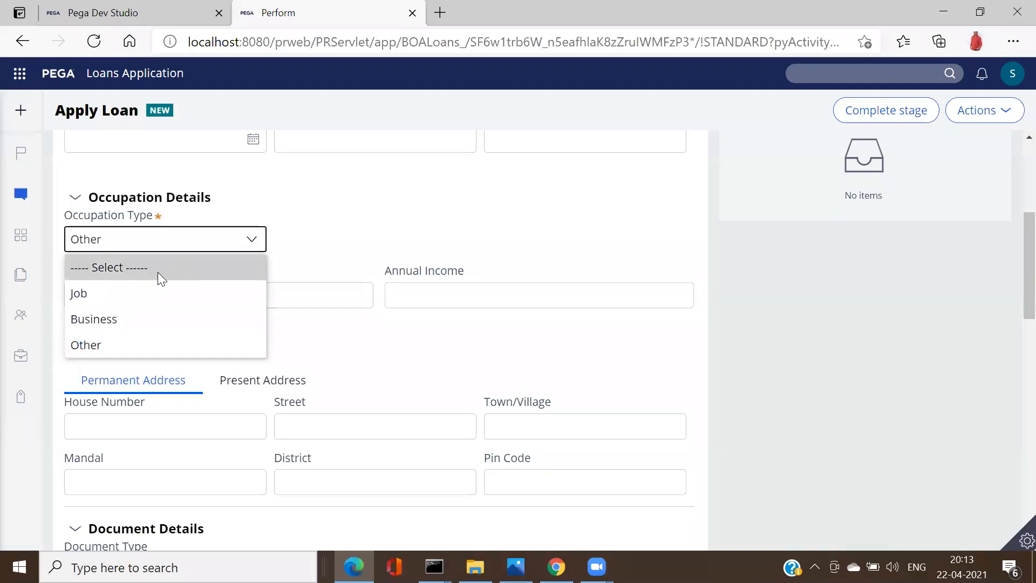
{"action": "left_click", "coordinate": [144, 295]}
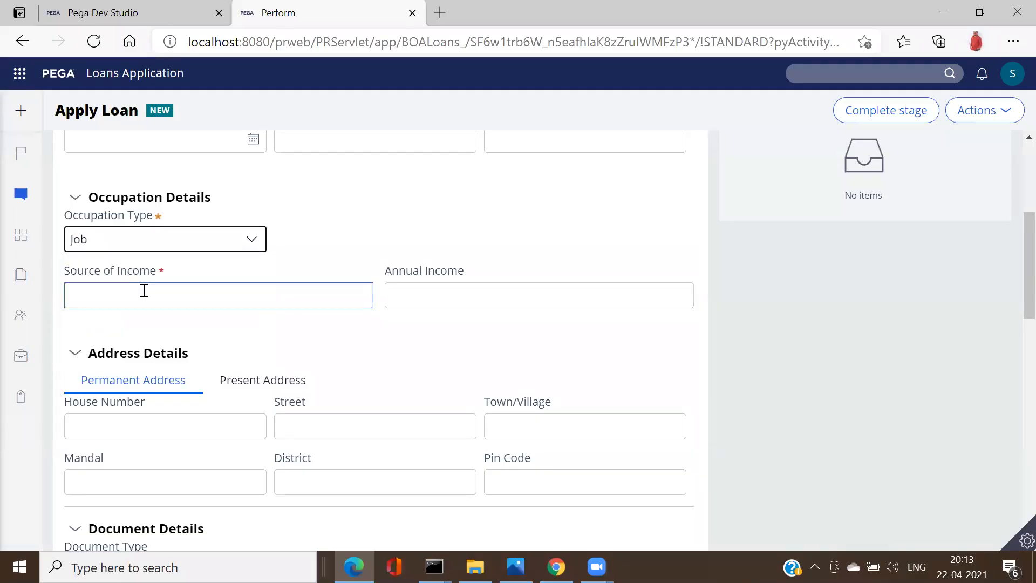
{"action": "left_click", "coordinate": [252, 240]}
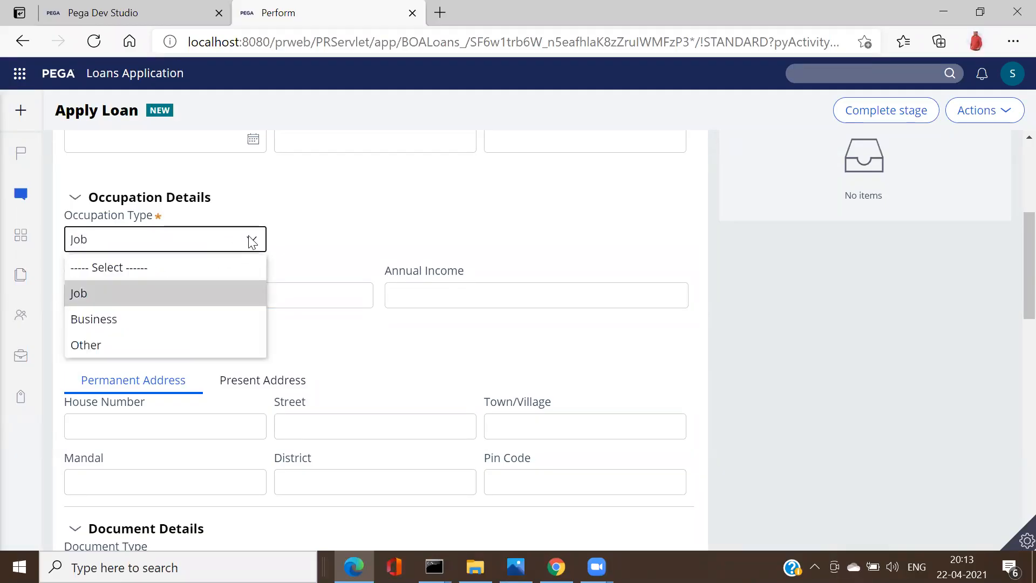
{"action": "left_click", "coordinate": [150, 330]}
{"action": "left_click", "coordinate": [89, 285]}
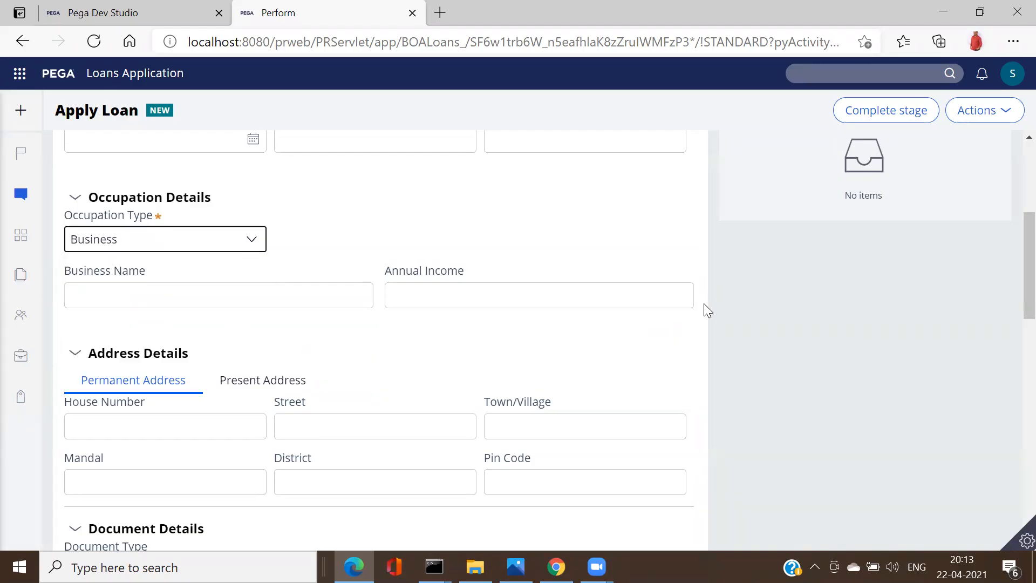
{"action": "left_click", "coordinate": [93, 18]}
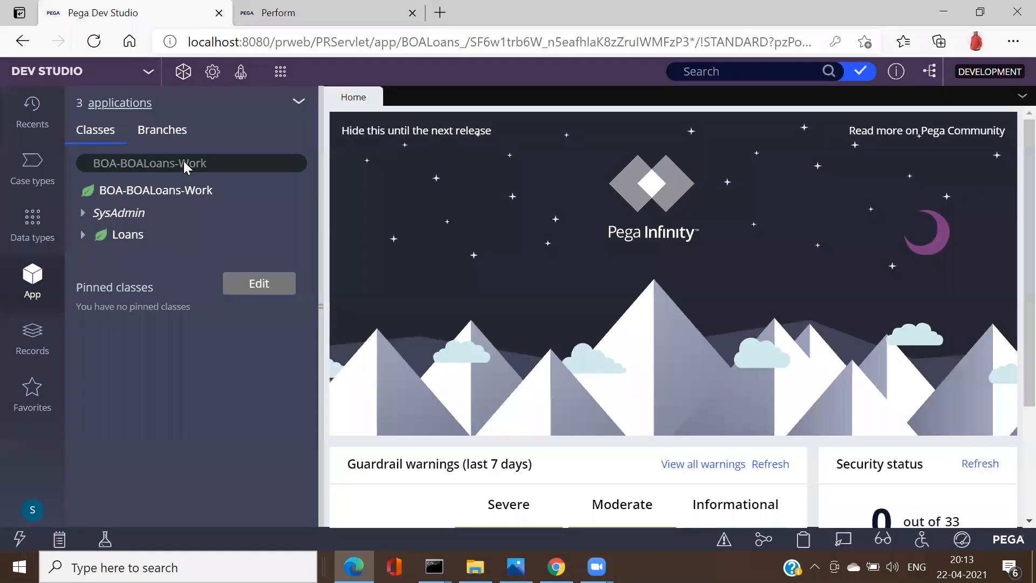
Step: Open the checked-out OccupationDetails section, collapse the explorer, and scroll through its layout
{"action": "left_click", "coordinate": [863, 73]}
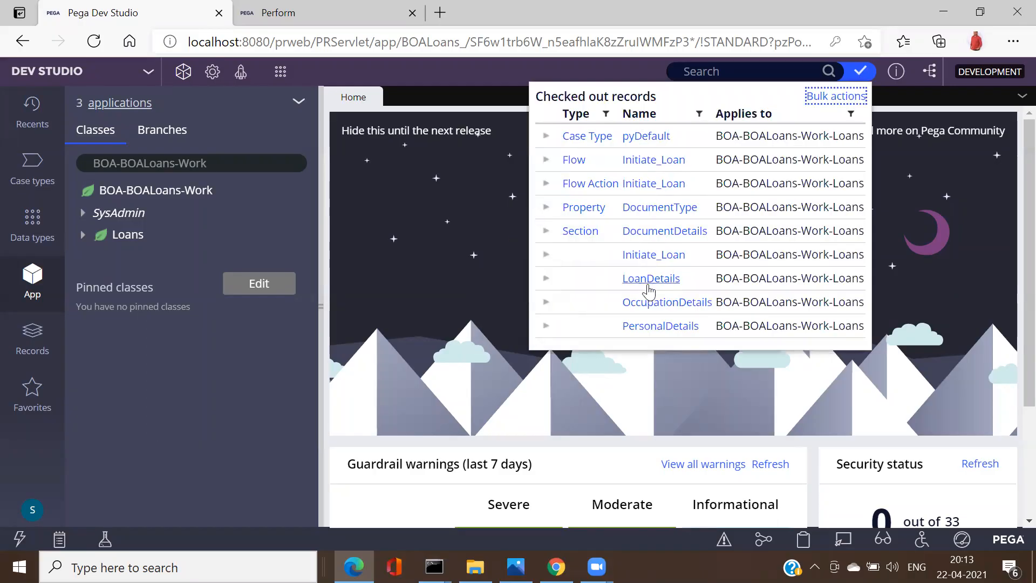
{"action": "left_click", "coordinate": [647, 304]}
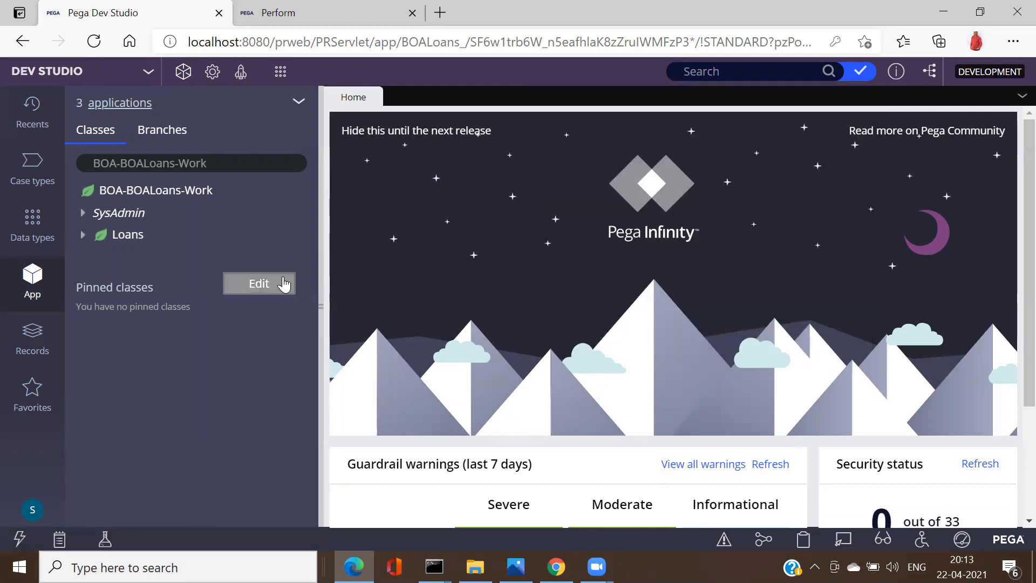
{"action": "left_click", "coordinate": [319, 311]}
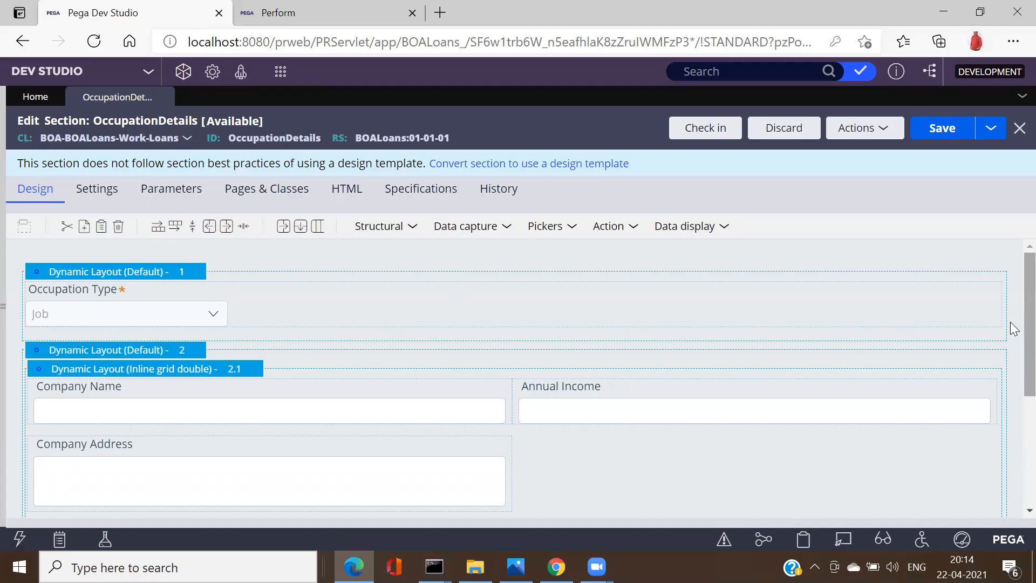
{"action": "scroll", "coordinate": [1013, 328], "scroll_direction": "down", "scroll_amount": 3}
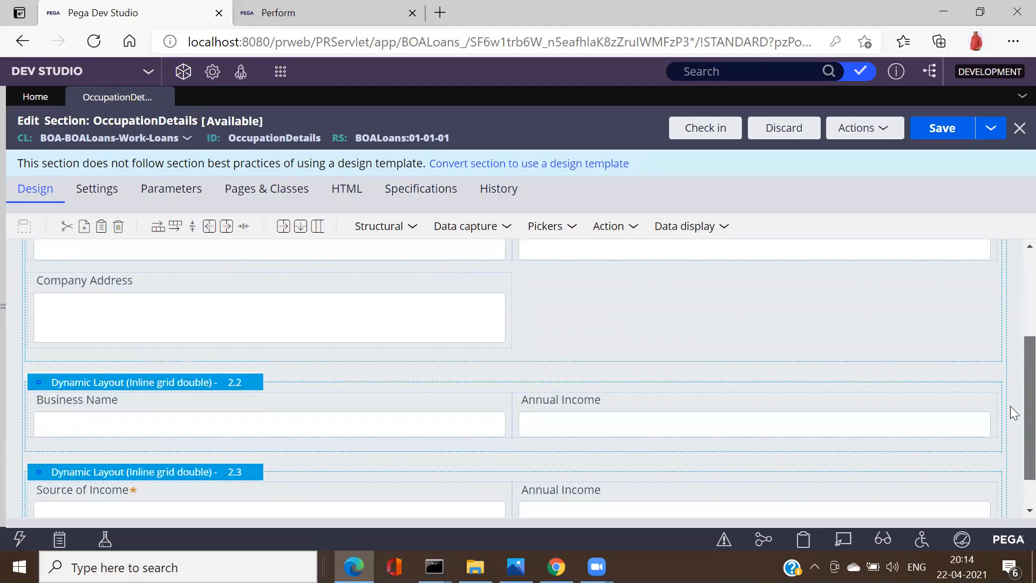
{"action": "scroll", "coordinate": [1013, 432], "scroll_direction": "down", "scroll_amount": 1}
{"action": "scroll", "coordinate": [1012, 378], "scroll_direction": "up", "scroll_amount": 4}
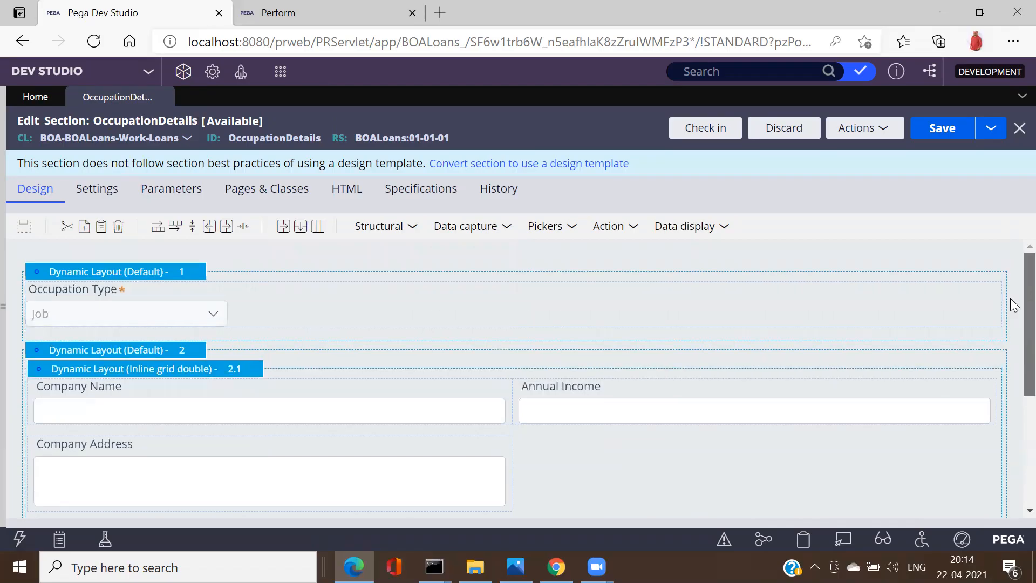
{"action": "scroll", "coordinate": [1012, 350], "scroll_direction": "down", "scroll_amount": 4}
{"action": "scroll", "coordinate": [1012, 427], "scroll_direction": "up", "scroll_amount": 1}
{"action": "scroll", "coordinate": [1013, 432], "scroll_direction": "up", "scroll_amount": 1}
{"action": "scroll", "coordinate": [1013, 459], "scroll_direction": "down", "scroll_amount": 1}
{"action": "scroll", "coordinate": [1013, 386], "scroll_direction": "up", "scroll_amount": 3}
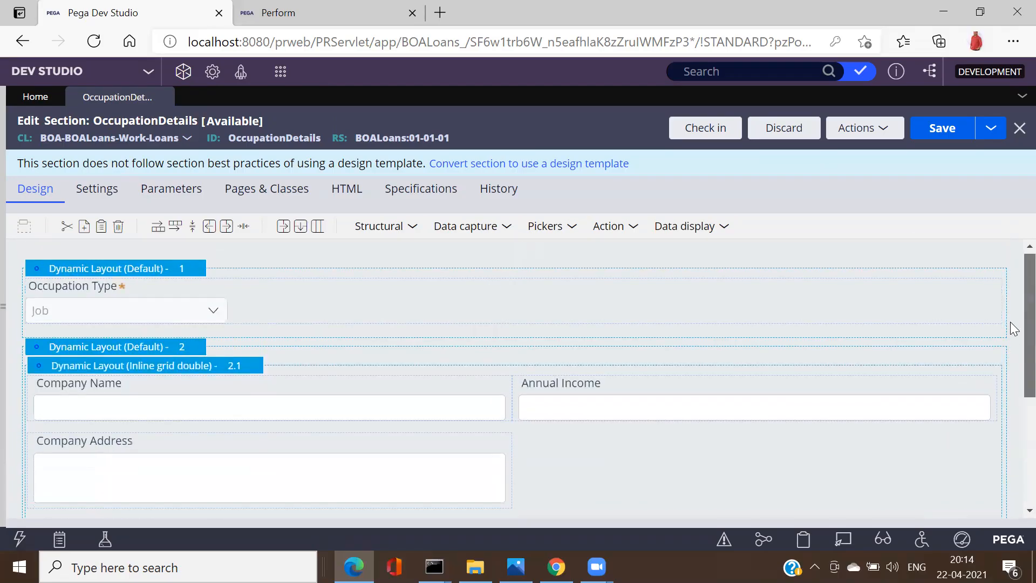
{"action": "scroll", "coordinate": [1013, 364], "scroll_direction": "down", "scroll_amount": 2}
{"action": "scroll", "coordinate": [1012, 340], "scroll_direction": "up", "scroll_amount": 2}
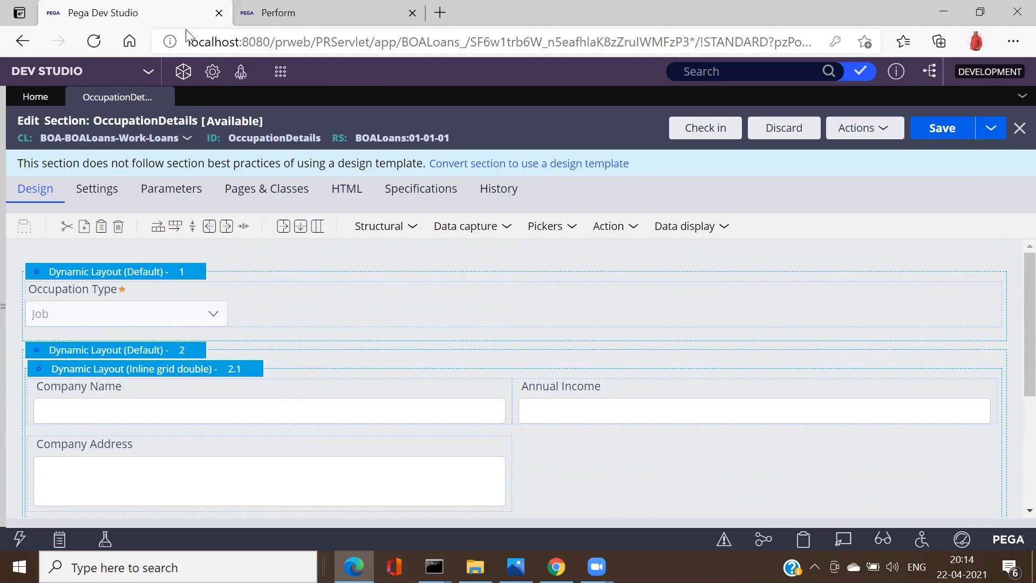
Step: Set the Apply Loan form's Occupation Type back to '----- Select -----'
{"action": "left_click", "coordinate": [303, 12]}
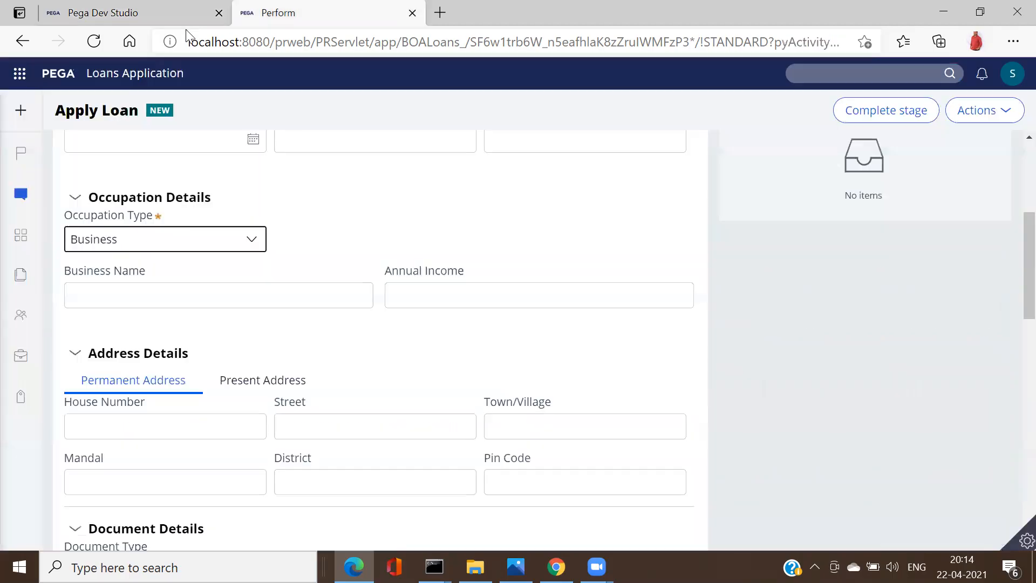
{"action": "left_click", "coordinate": [174, 247]}
{"action": "left_click", "coordinate": [152, 269]}
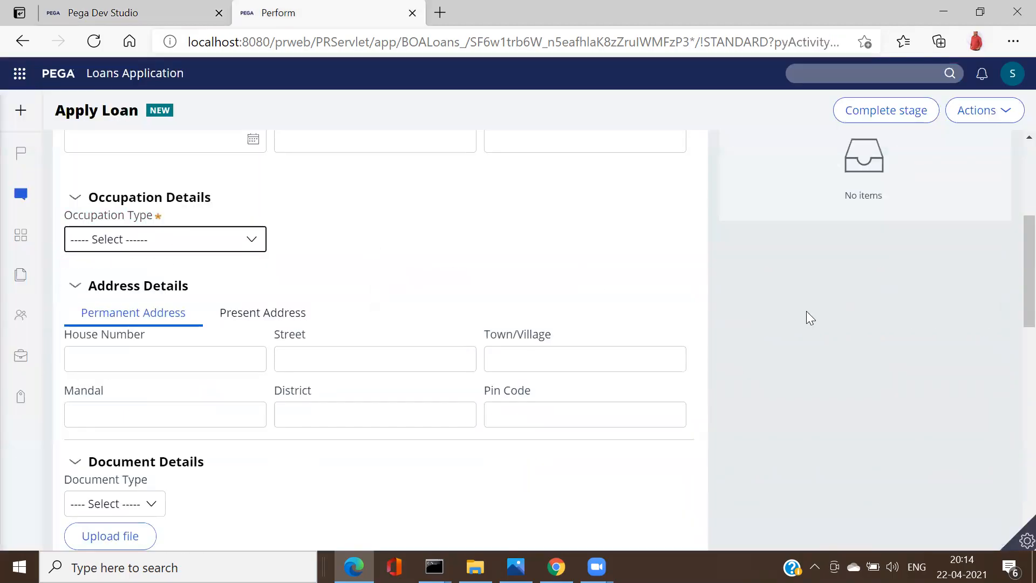
{"action": "left_click", "coordinate": [198, 243]}
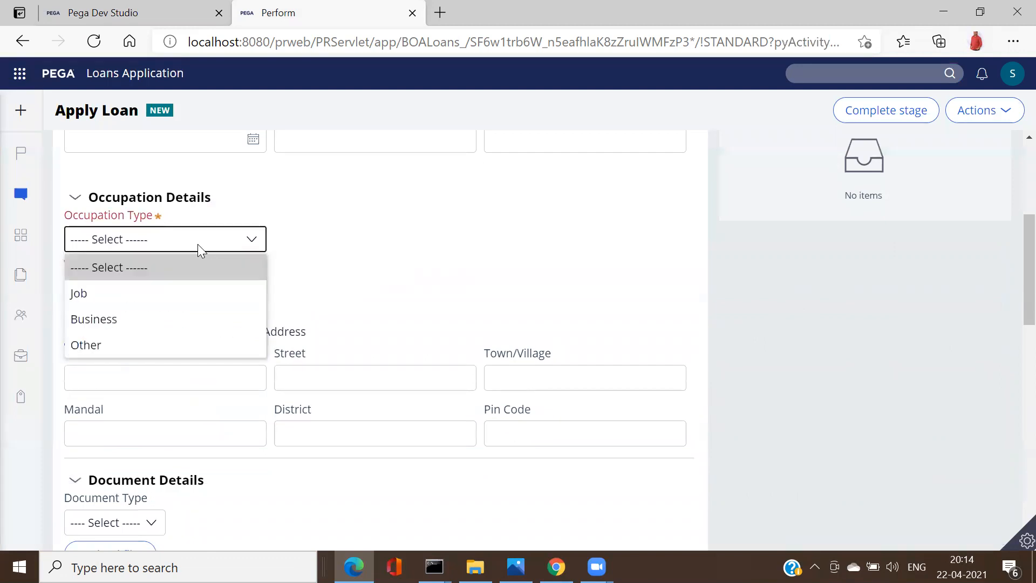
{"action": "left_click", "coordinate": [164, 264]}
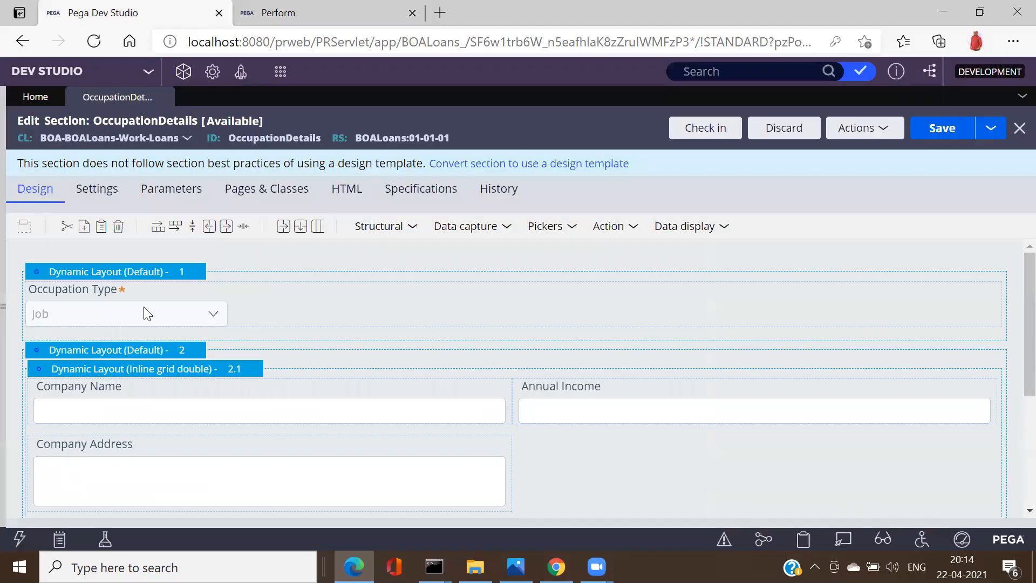
Step: Inspect the OccupationType property's Job, Business and Other values, then view the cell's Presentation settings
{"action": "left_click", "coordinate": [143, 313]}
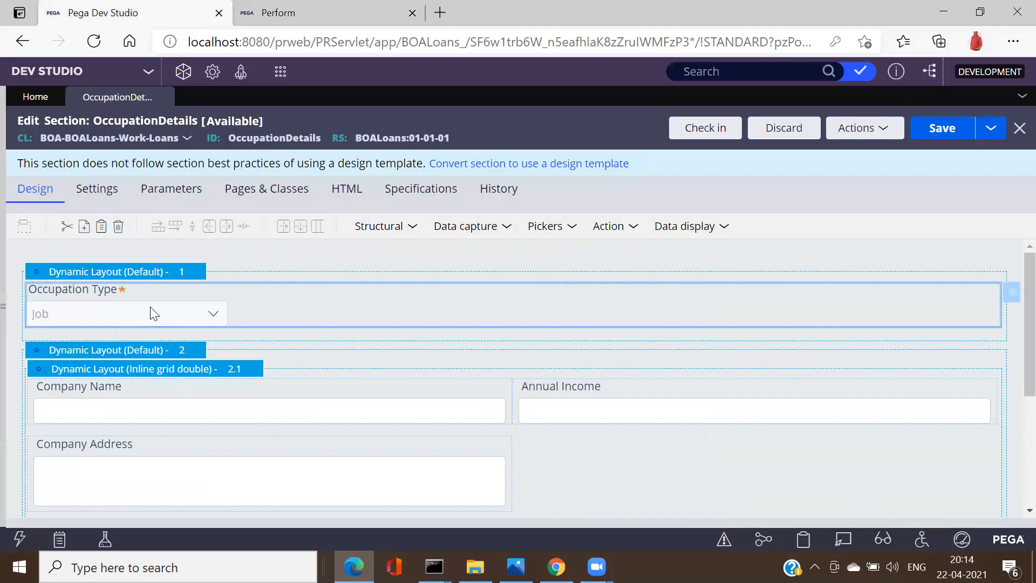
{"action": "left_click", "coordinate": [1012, 294]}
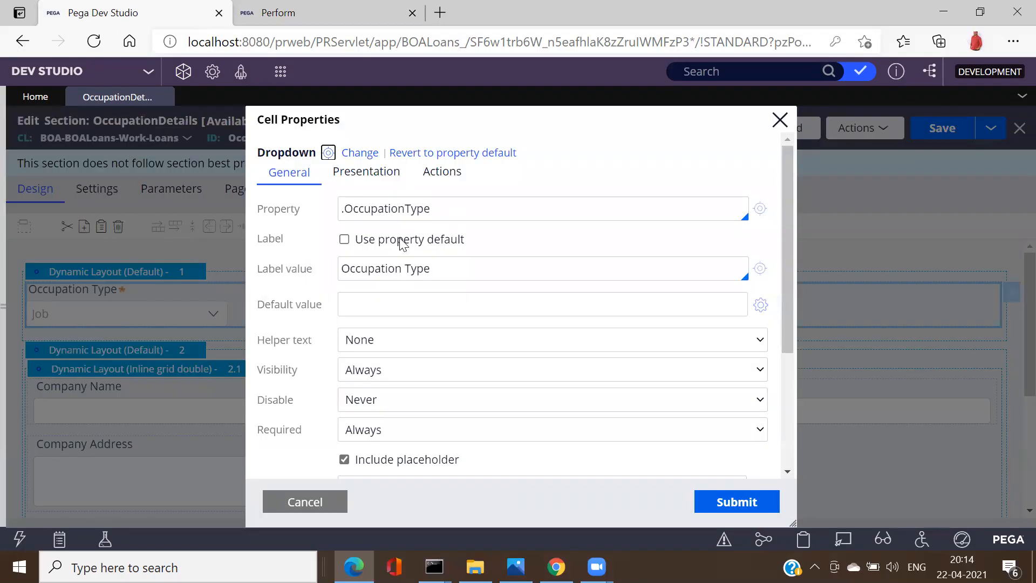
{"action": "left_click_drag", "start_coordinate": [787, 291], "coordinate": [782, 246]}
{"action": "left_click", "coordinate": [761, 208]}
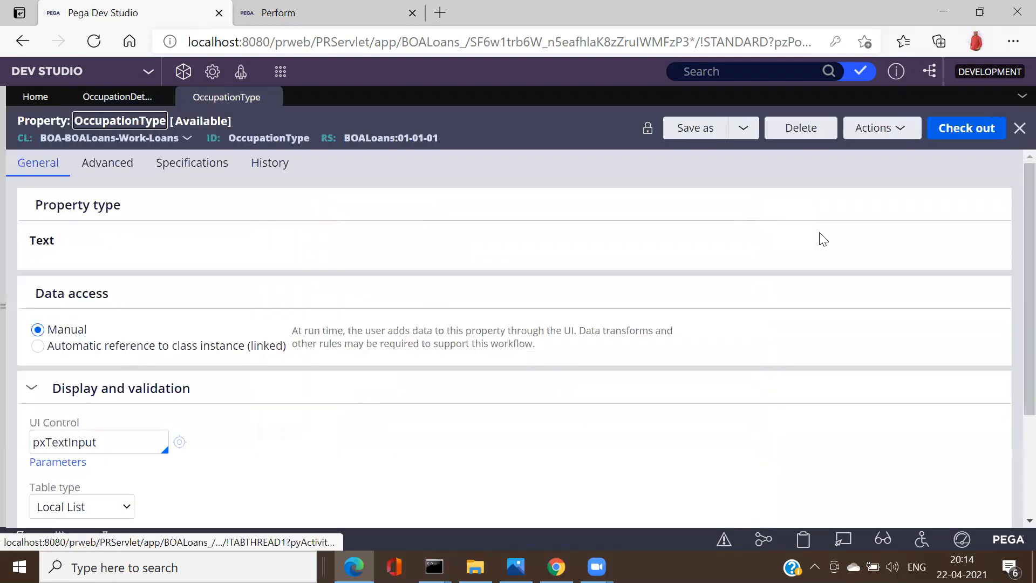
{"action": "scroll", "coordinate": [1013, 286], "scroll_direction": "down", "scroll_amount": 3}
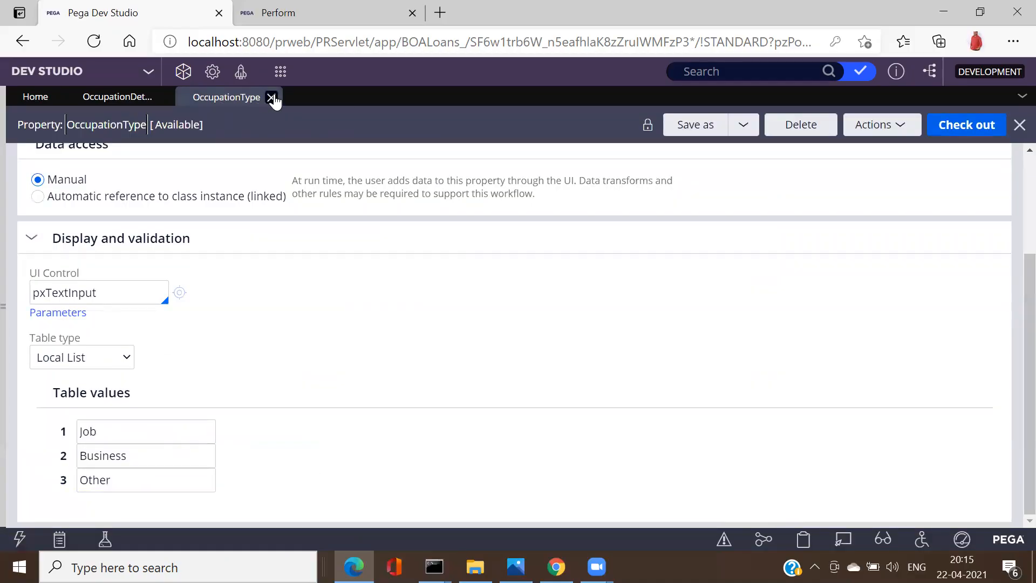
{"action": "left_click", "coordinate": [271, 97]}
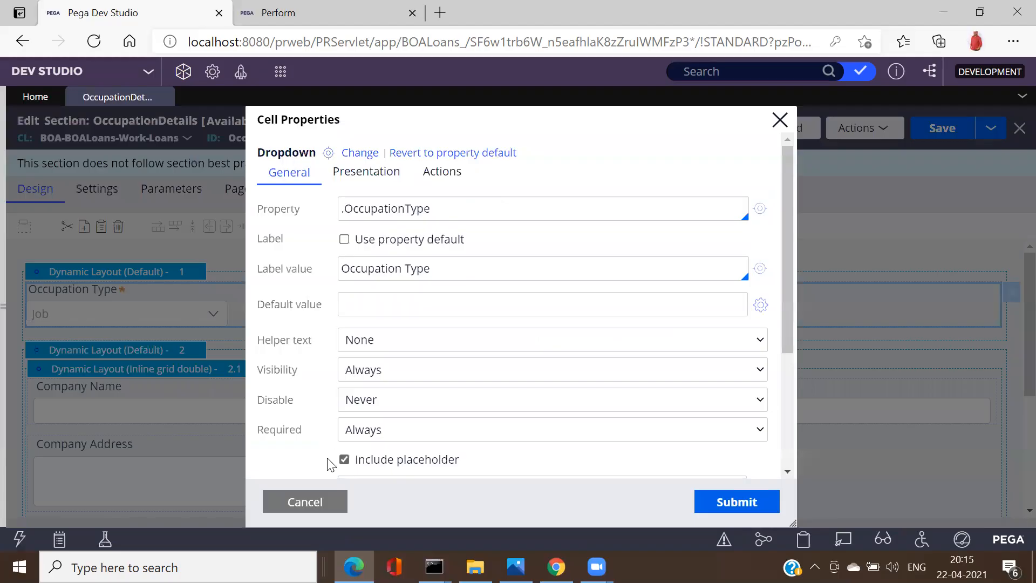
{"action": "left_click", "coordinate": [385, 183]}
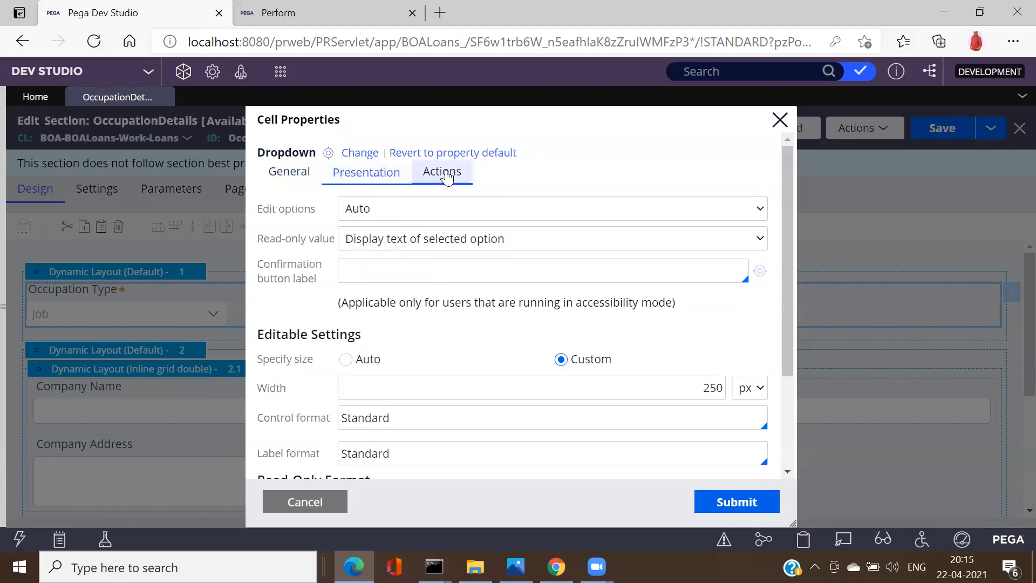
Step: On the Apply Loan form, choose Job and then Business as the Occupation Type
{"action": "left_click", "coordinate": [277, 22]}
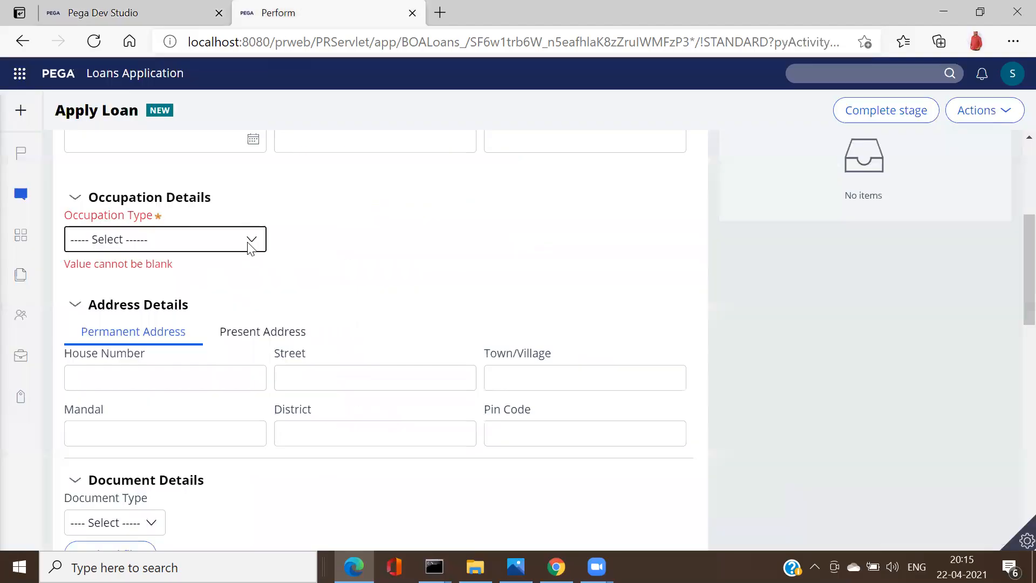
{"action": "left_click", "coordinate": [247, 243]}
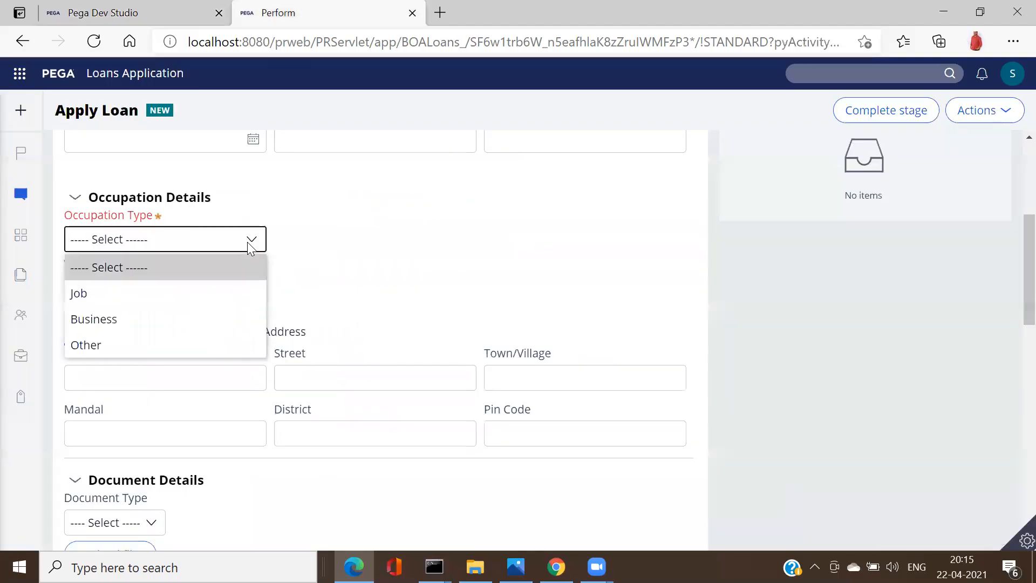
{"action": "left_click", "coordinate": [158, 297]}
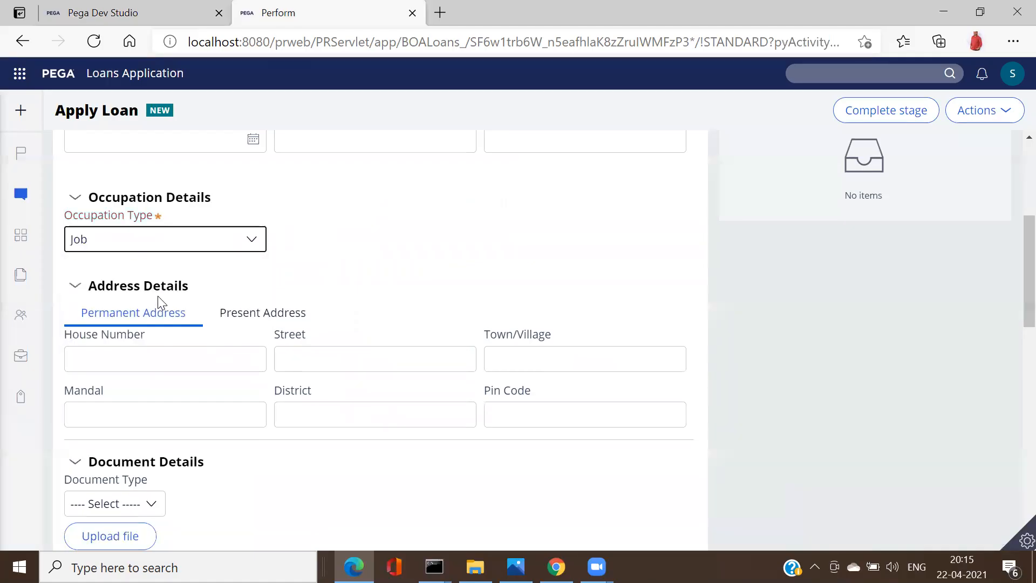
{"action": "left_click", "coordinate": [132, 328]}
{"action": "left_click", "coordinate": [259, 240]}
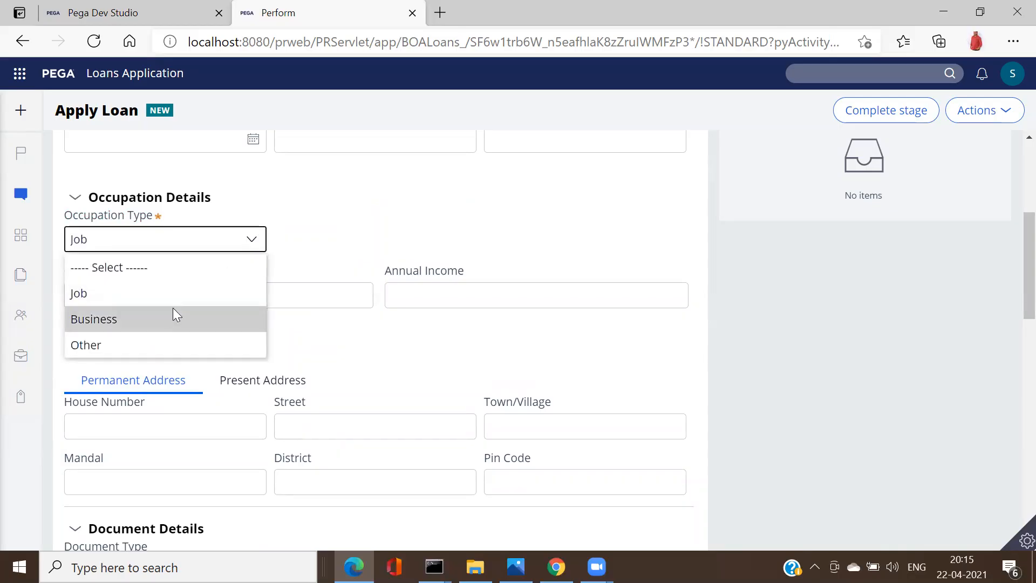
{"action": "left_click", "coordinate": [169, 315]}
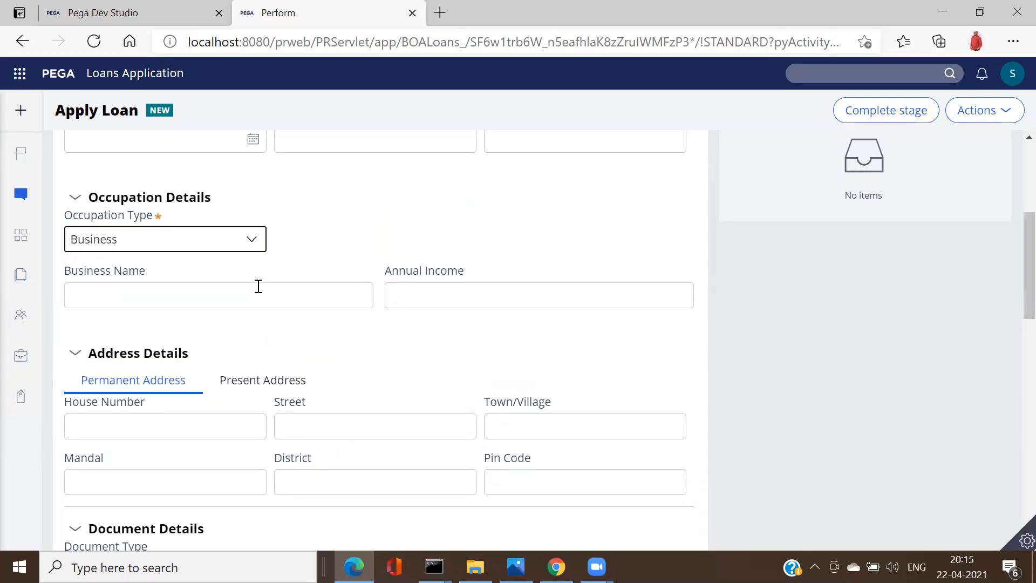
Step: Review the Occupation Type dropdown's Change event actions: Post value and Refresh-This section
{"action": "left_click", "coordinate": [137, 6]}
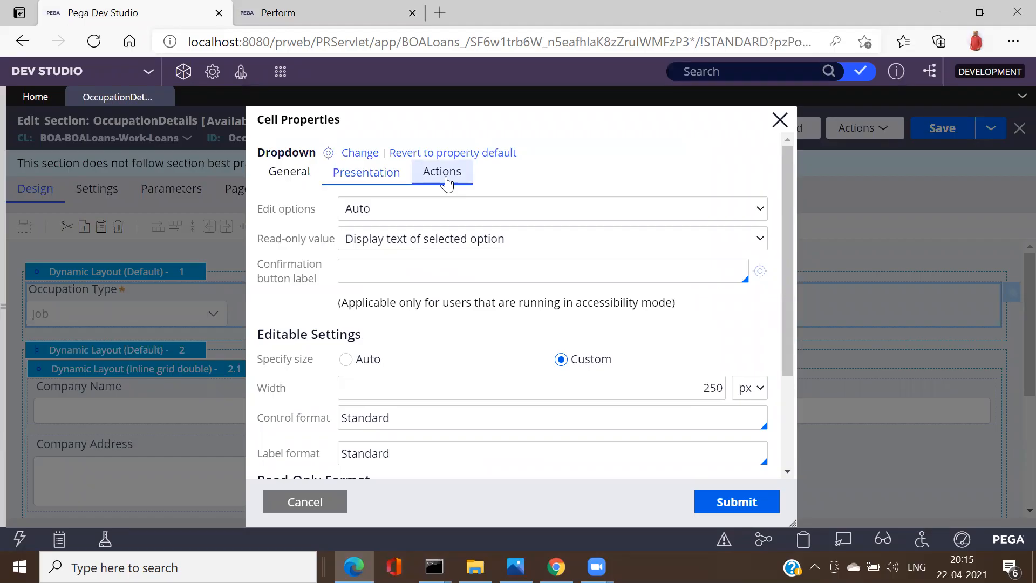
{"action": "left_click", "coordinate": [447, 184]}
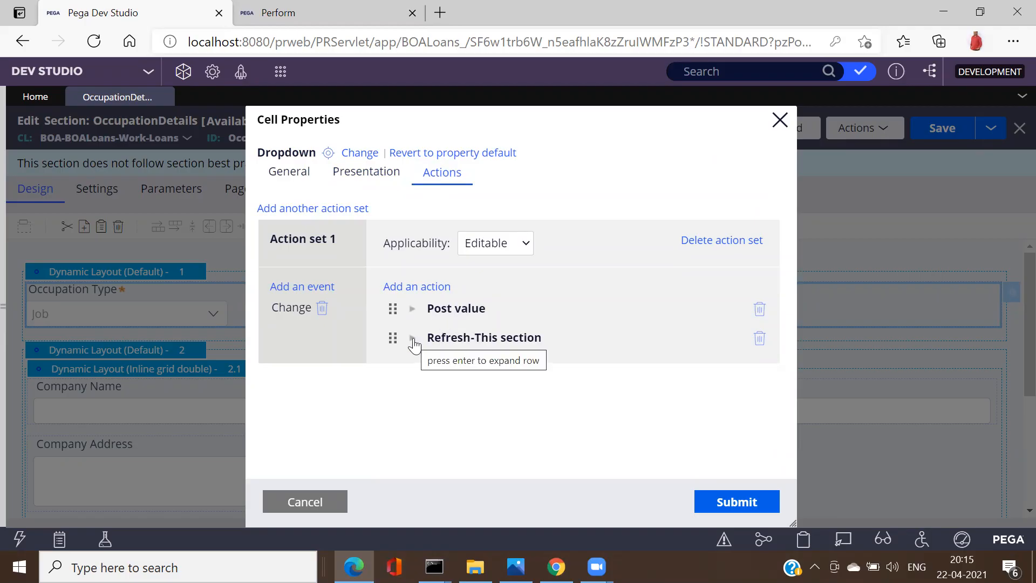
{"action": "left_click", "coordinate": [413, 338]}
{"action": "left_click", "coordinate": [415, 340]}
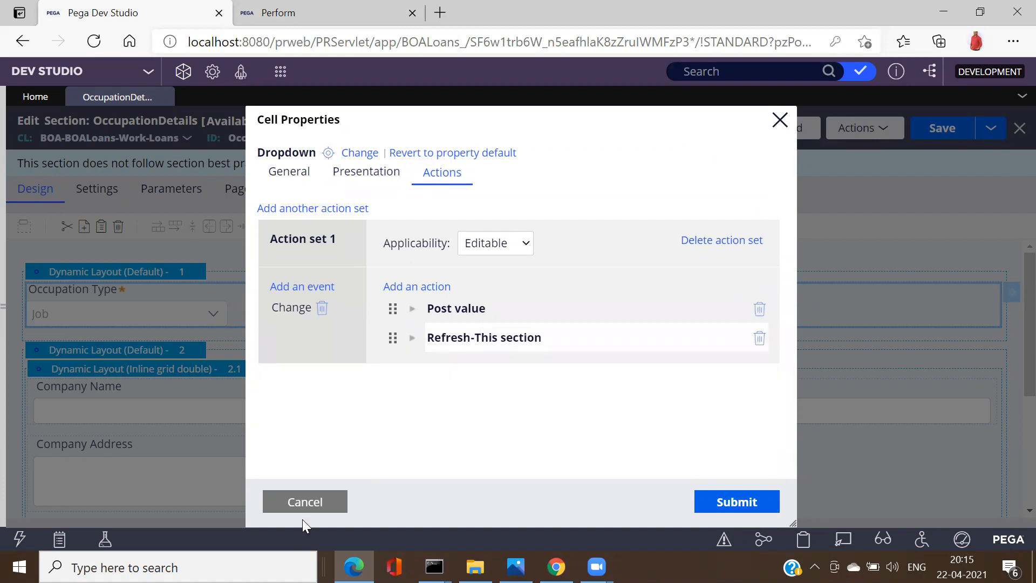
{"action": "left_click", "coordinate": [302, 501]}
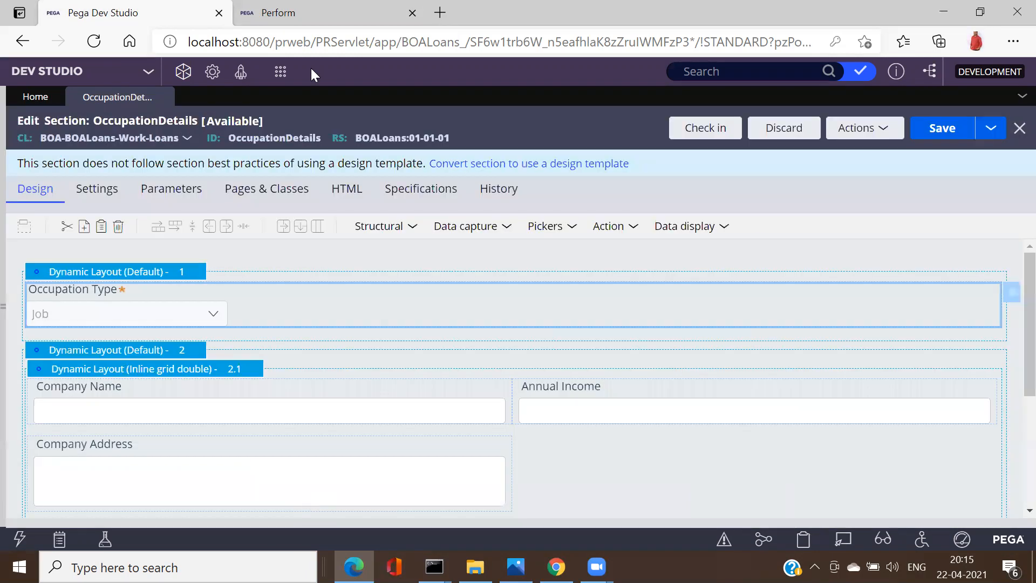
Step: Test the Business Name field on the Apply Loan form
{"action": "key", "text": "ctrl+Tab"}
{"action": "left_click", "coordinate": [203, 298]}
{"action": "left_click", "coordinate": [219, 353]}
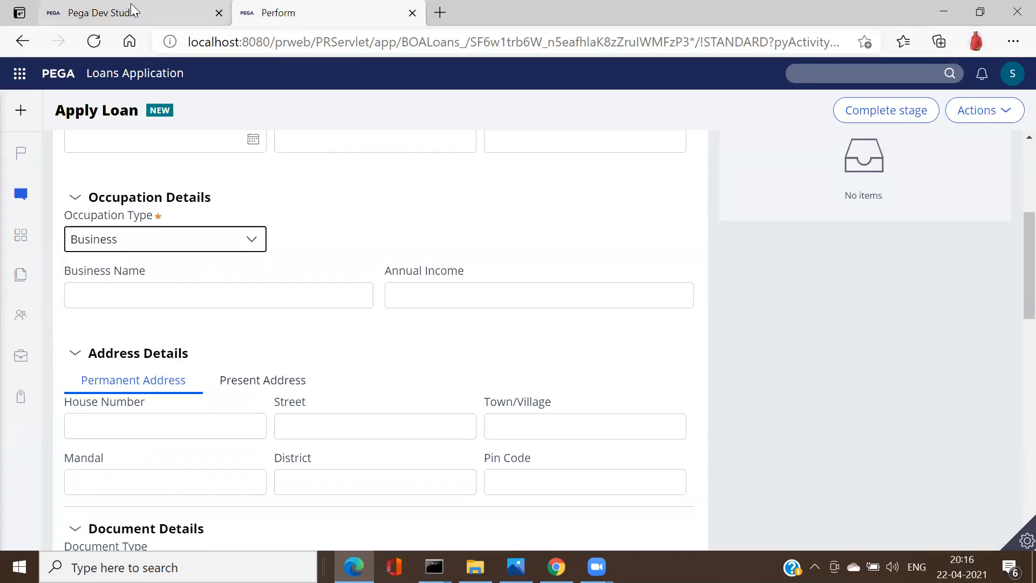
Step: Reopen the Occupation Type cell properties to check its Actions, then close them
{"action": "left_click", "coordinate": [131, 3]}
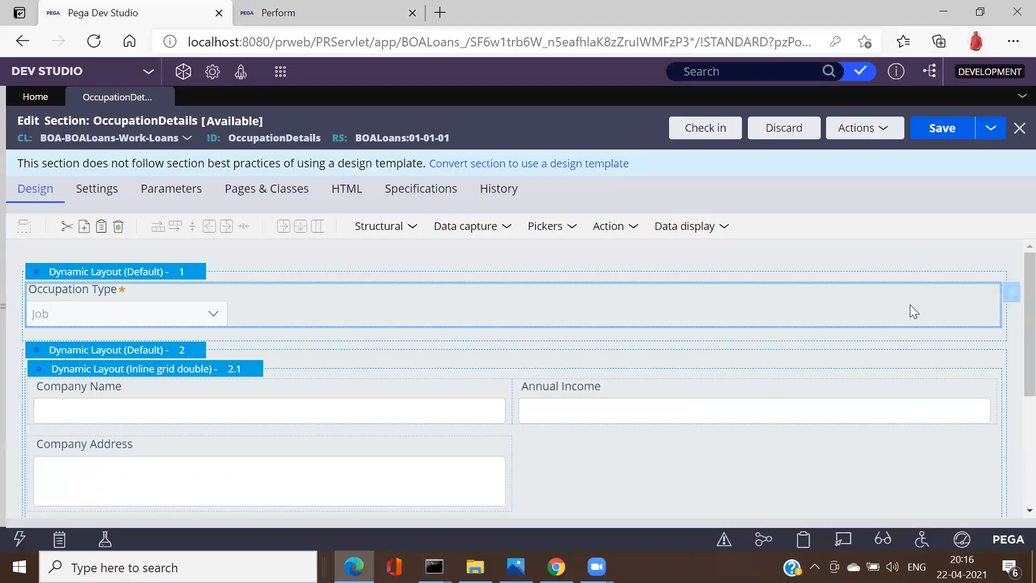
{"action": "left_click", "coordinate": [1012, 295]}
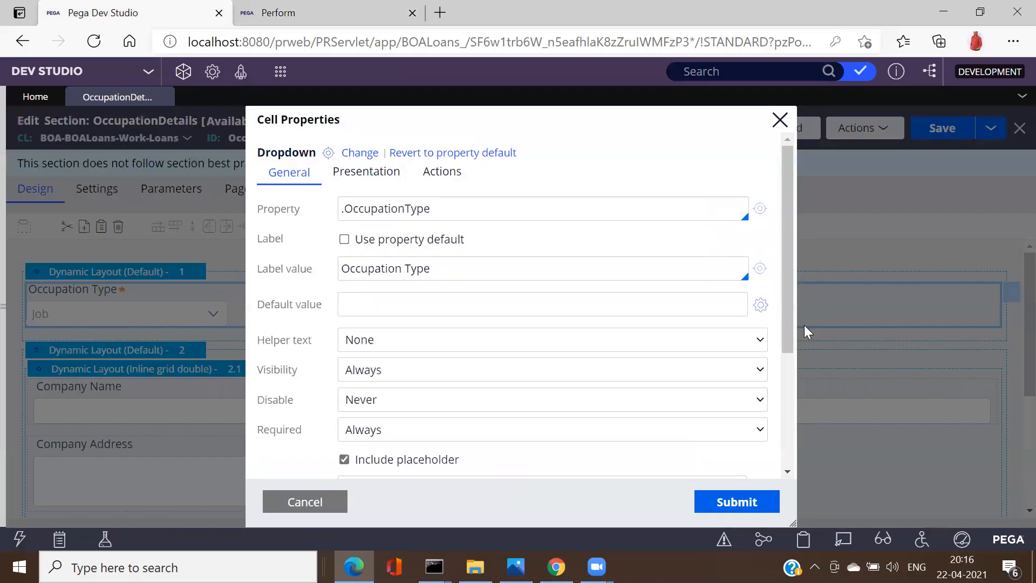
{"action": "left_click", "coordinate": [441, 170]}
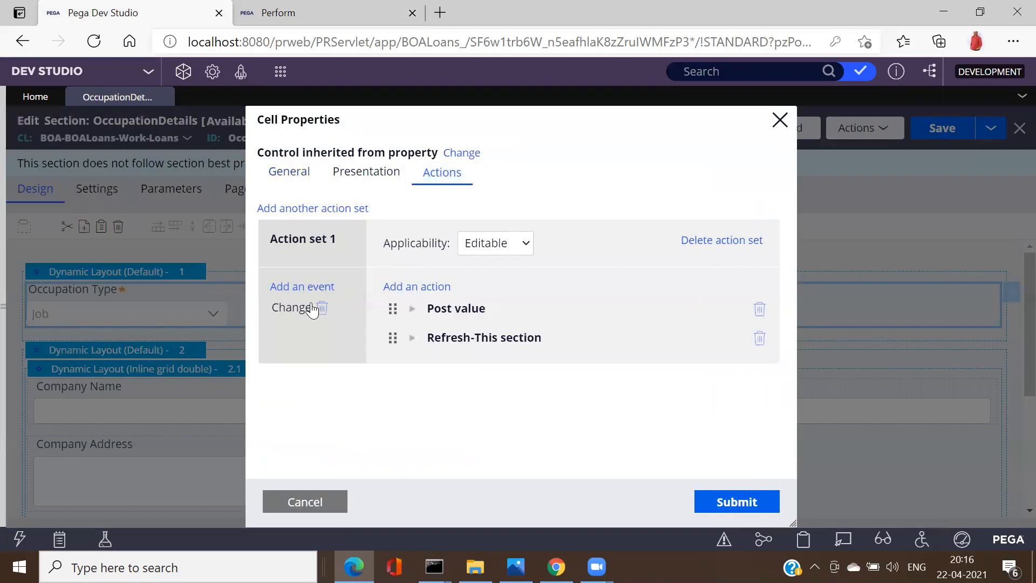
{"action": "left_click", "coordinate": [455, 347]}
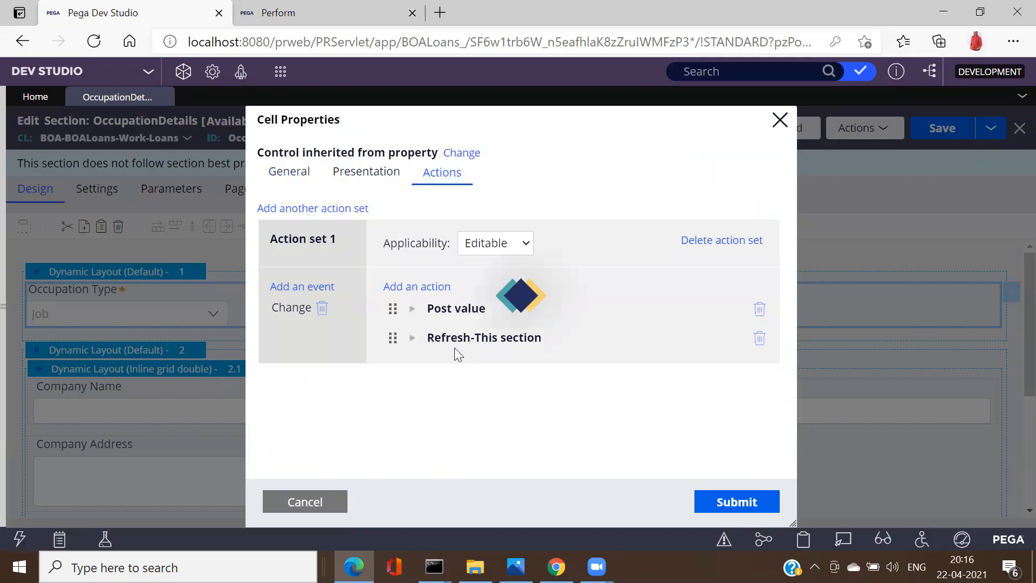
{"action": "left_click", "coordinate": [445, 194]}
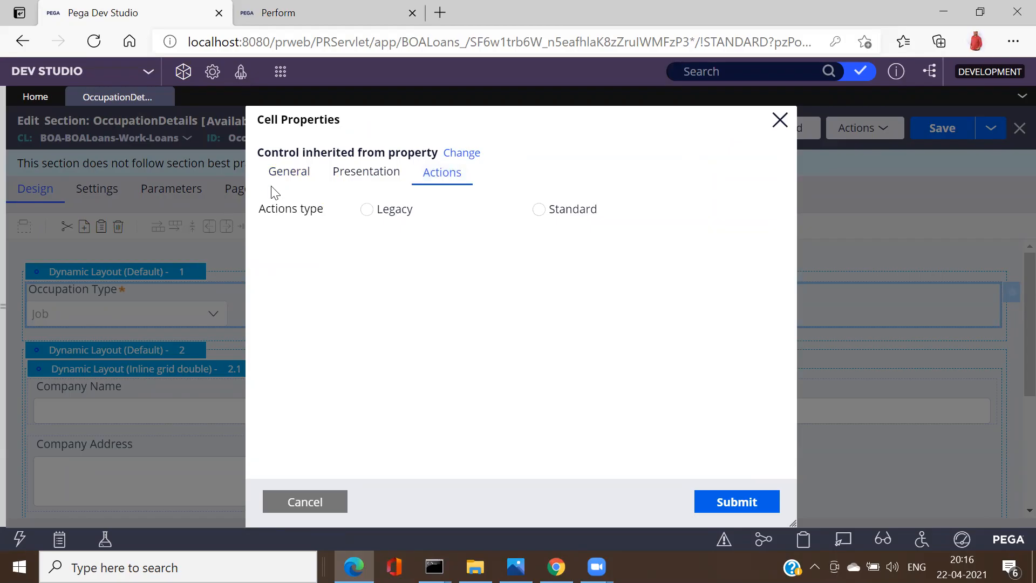
{"action": "left_click", "coordinate": [779, 119]}
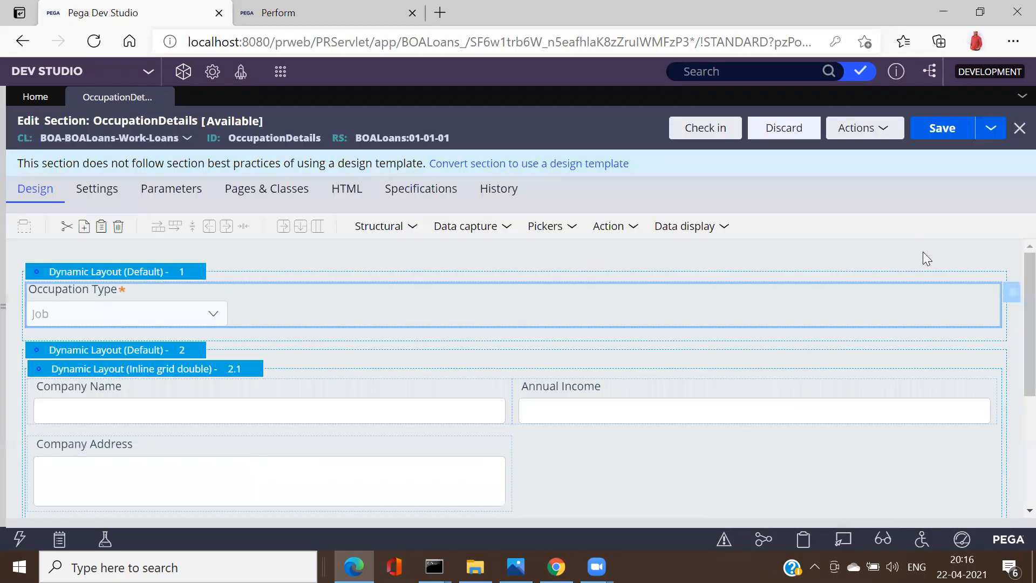
Step: Confirm the Change event runs Post value and Refresh-This section, then close the cell properties
{"action": "left_click", "coordinate": [1008, 300]}
{"action": "left_click", "coordinate": [445, 178]}
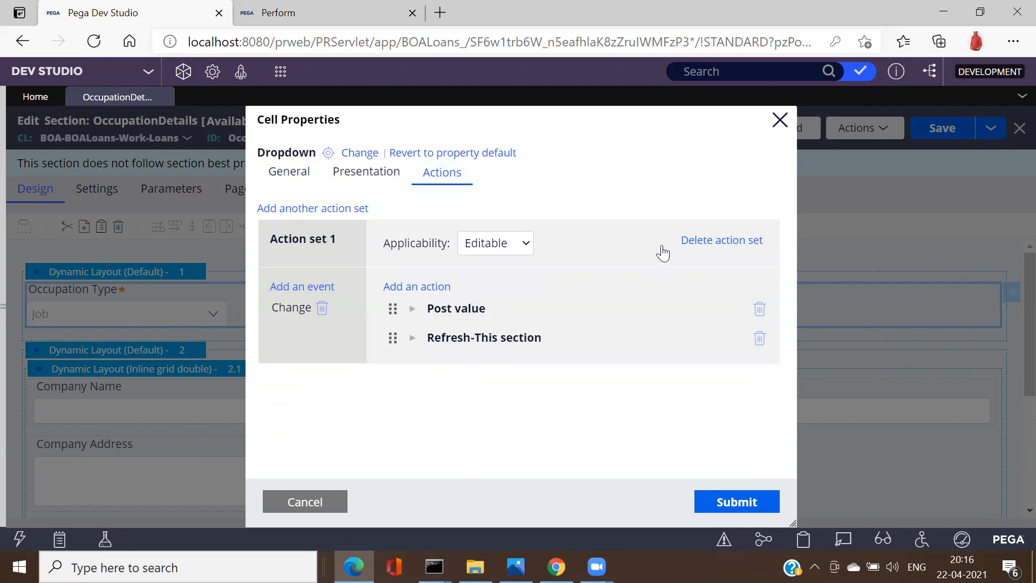
{"action": "left_click", "coordinate": [413, 339]}
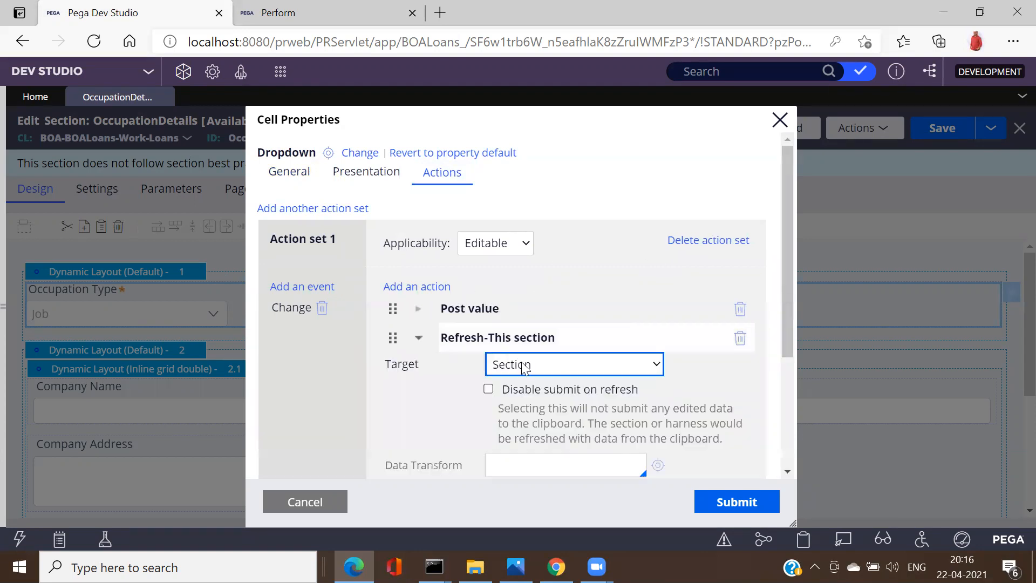
{"action": "left_click", "coordinate": [417, 339]}
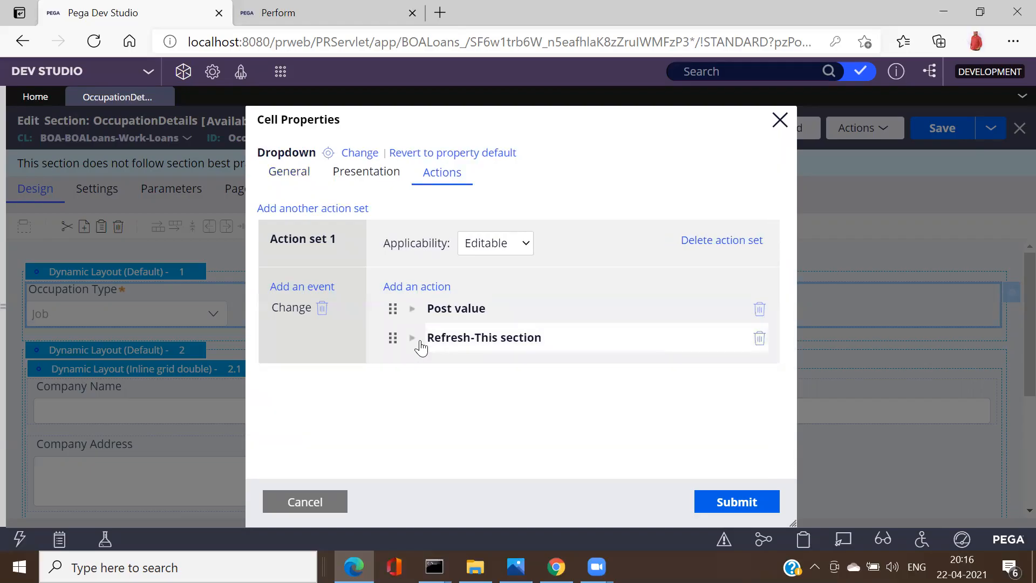
{"action": "left_click", "coordinate": [780, 121]}
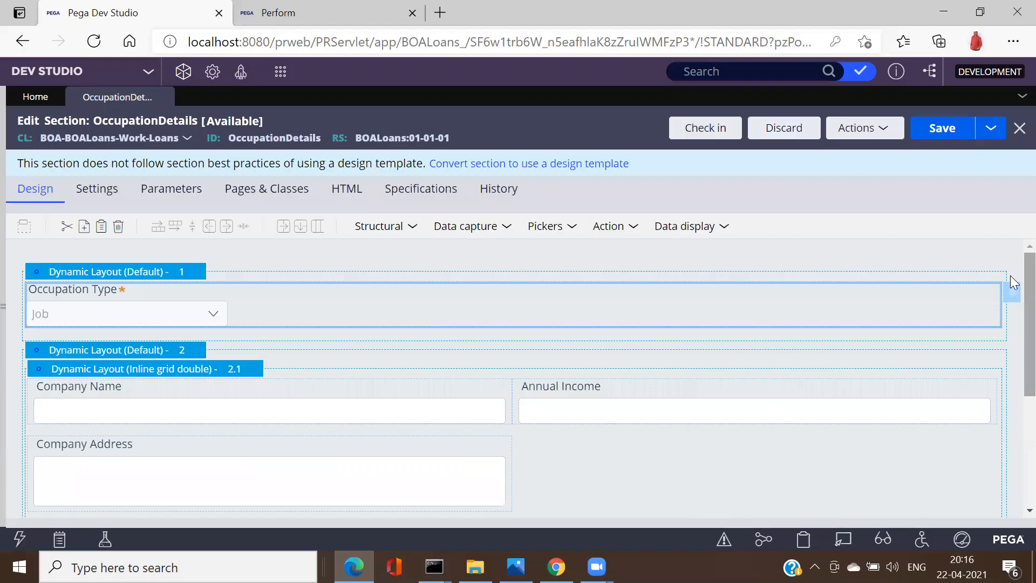
{"action": "scroll", "coordinate": [1011, 286], "scroll_direction": "down", "scroll_amount": 2}
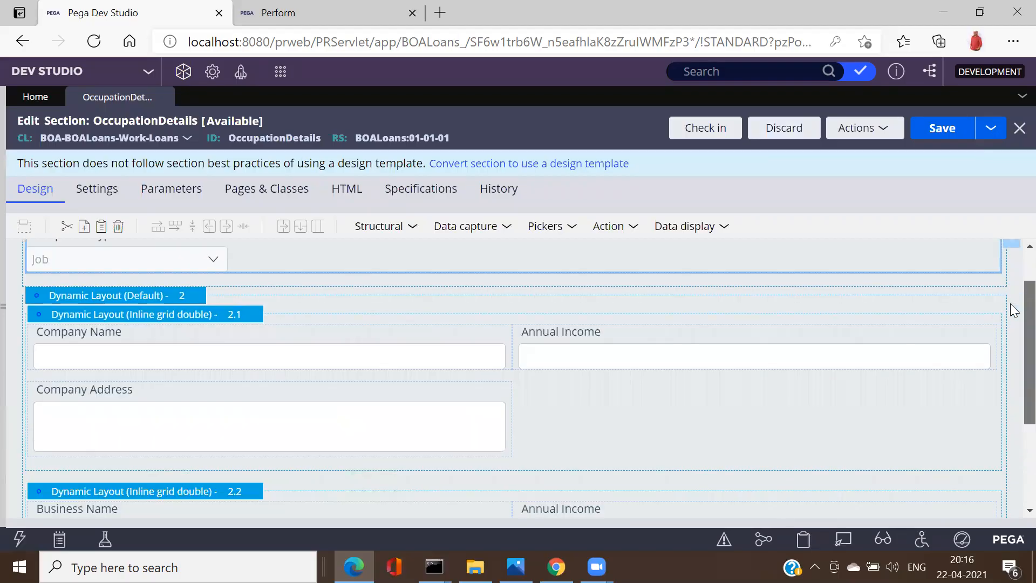
{"action": "scroll", "coordinate": [1015, 302], "scroll_direction": "up", "scroll_amount": 1}
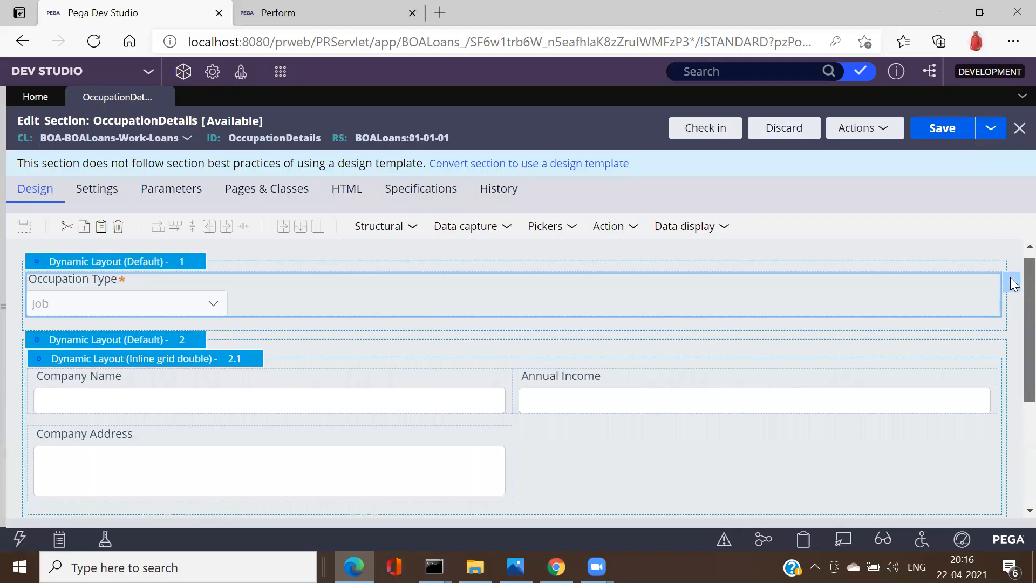
{"action": "scroll", "coordinate": [1013, 284], "scroll_direction": "down", "scroll_amount": 2}
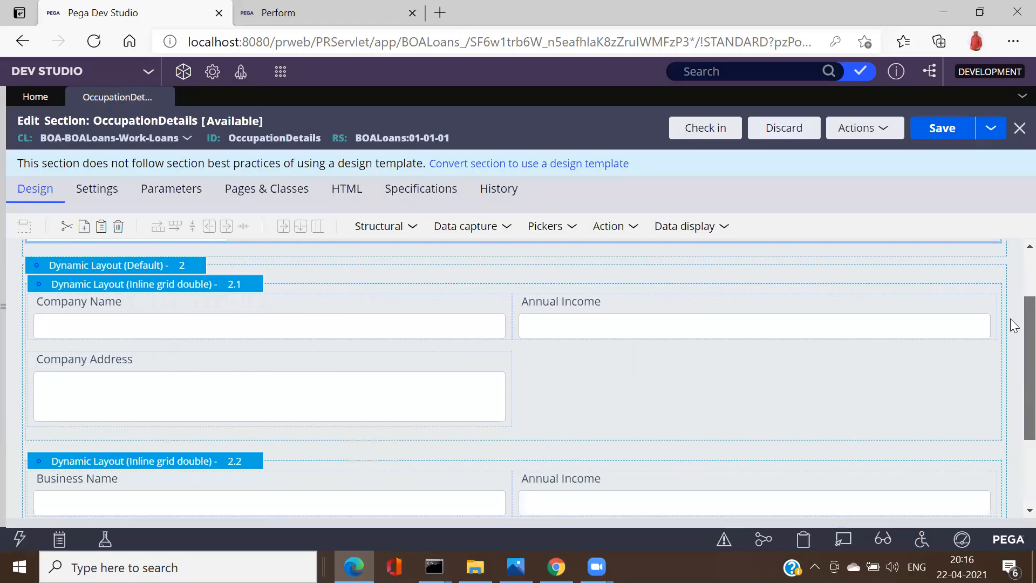
{"action": "scroll", "coordinate": [1014, 265], "scroll_direction": "up", "scroll_amount": 2}
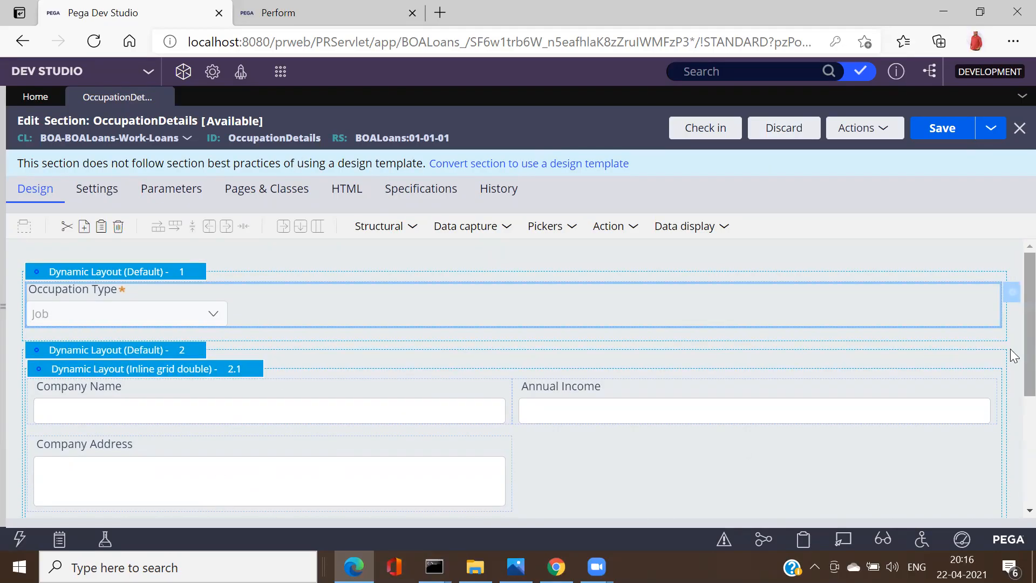
{"action": "scroll", "coordinate": [1013, 356], "scroll_direction": "down", "scroll_amount": 5}
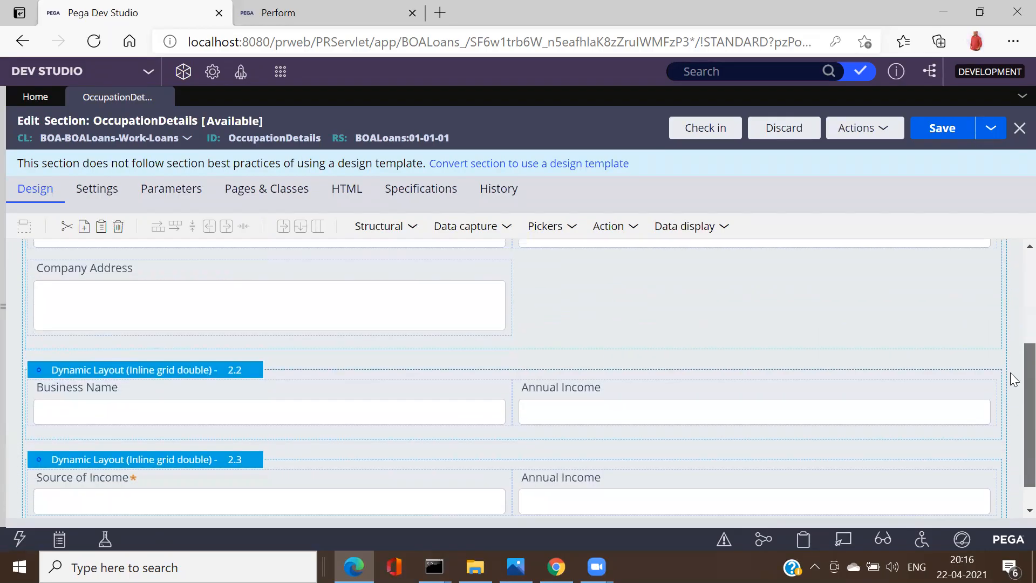
{"action": "scroll", "coordinate": [1012, 437], "scroll_direction": "up", "scroll_amount": 3}
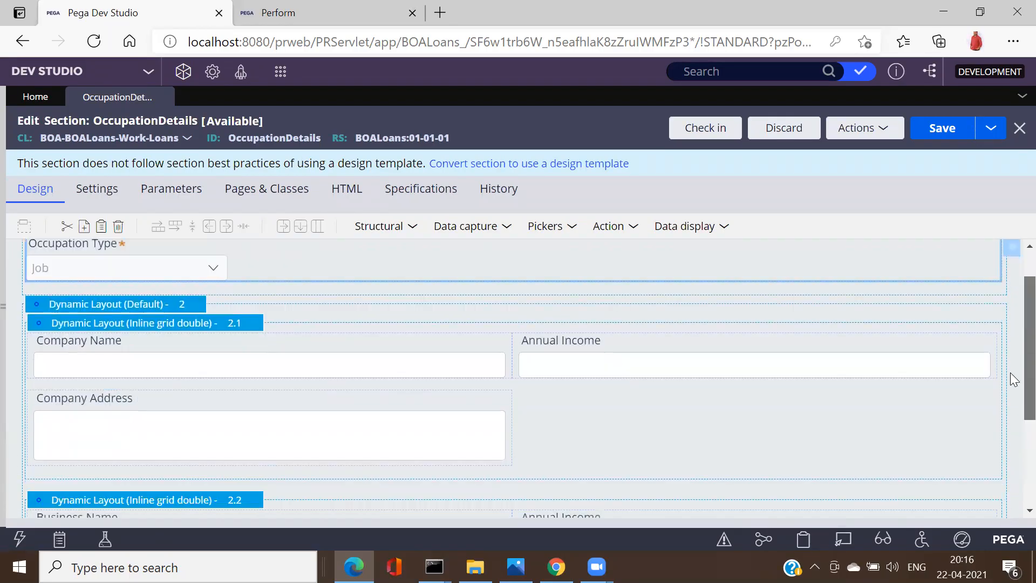
{"action": "left_click", "coordinate": [207, 326]}
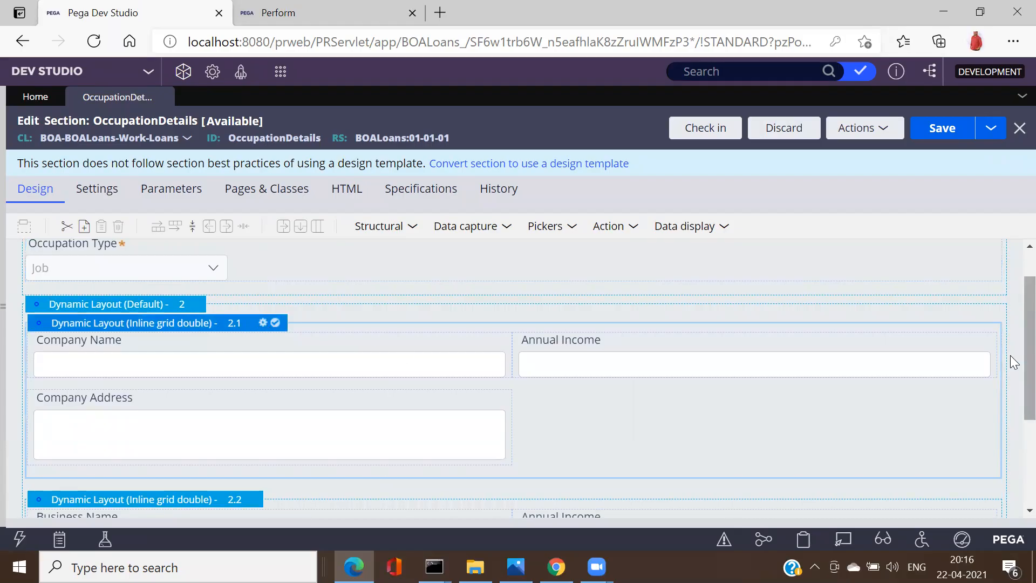
{"action": "scroll", "coordinate": [1013, 367], "scroll_direction": "down", "scroll_amount": 1}
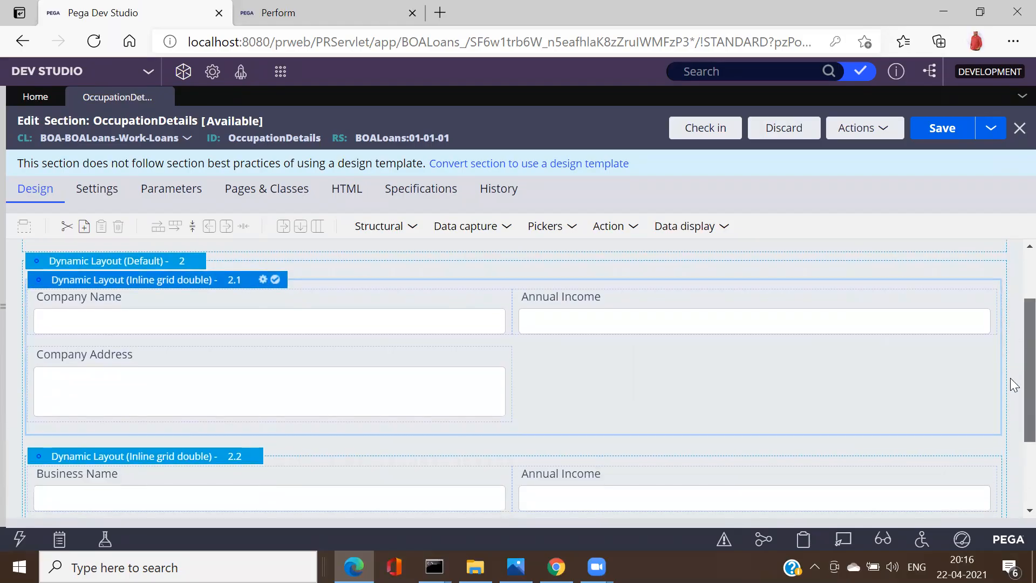
{"action": "scroll", "coordinate": [1015, 384], "scroll_direction": "down", "scroll_amount": 3}
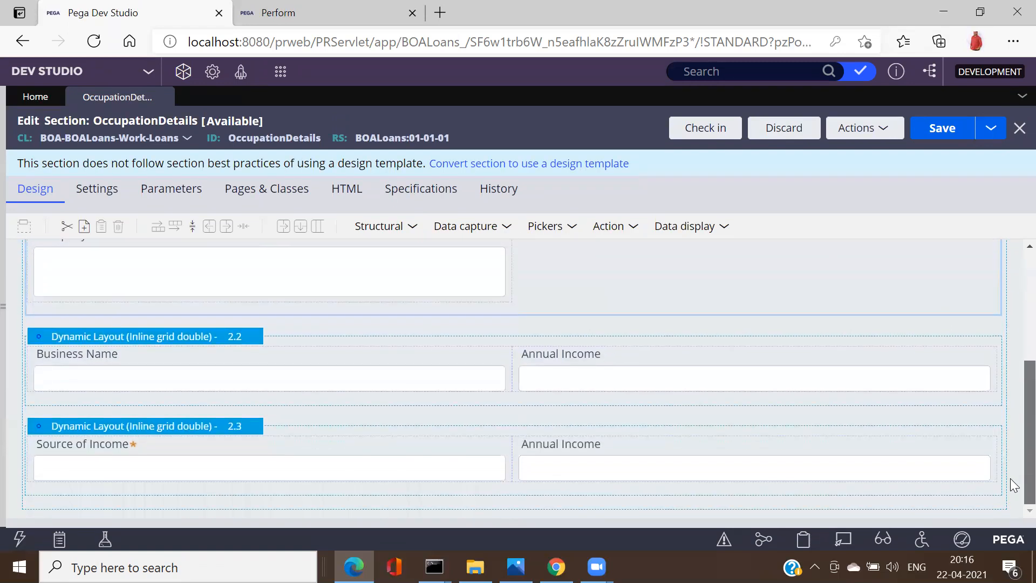
{"action": "scroll", "coordinate": [1012, 435], "scroll_direction": "up", "scroll_amount": 3}
{"action": "scroll", "coordinate": [1012, 410], "scroll_direction": "down", "scroll_amount": 3}
{"action": "scroll", "coordinate": [1012, 410], "scroll_direction": "up", "scroll_amount": 5}
{"action": "scroll", "coordinate": [1011, 345], "scroll_direction": "down", "scroll_amount": 2}
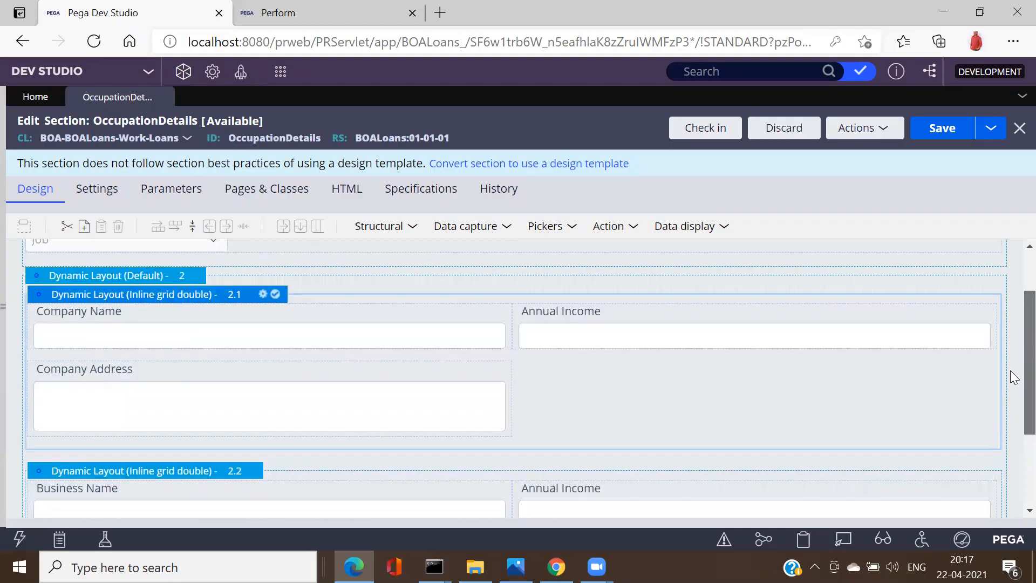
{"action": "scroll", "coordinate": [1013, 372], "scroll_direction": "up", "scroll_amount": 1}
{"action": "scroll", "coordinate": [1015, 362], "scroll_direction": "up", "scroll_amount": 1}
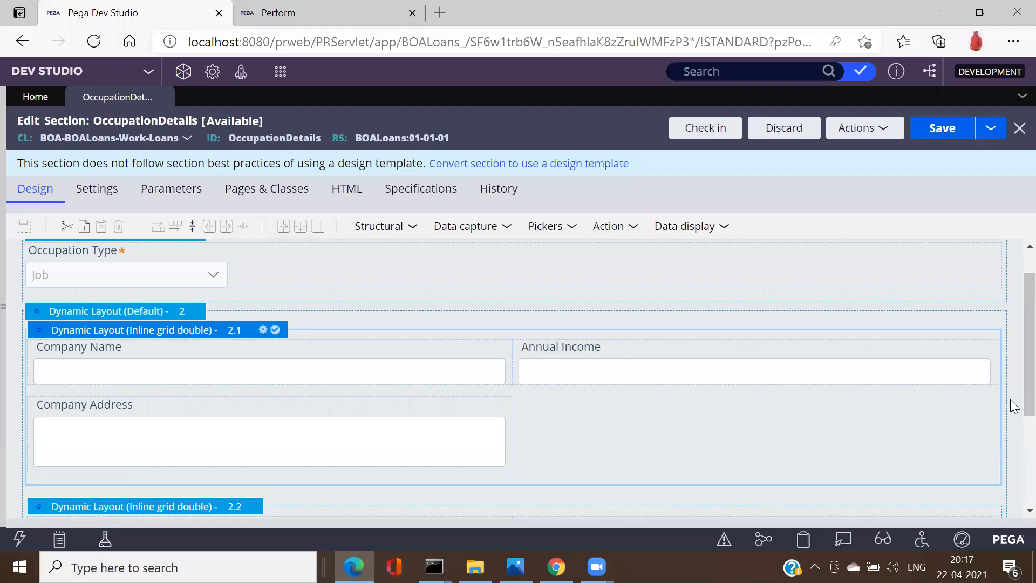
{"action": "scroll", "coordinate": [238, 439], "scroll_direction": "down", "scroll_amount": 3}
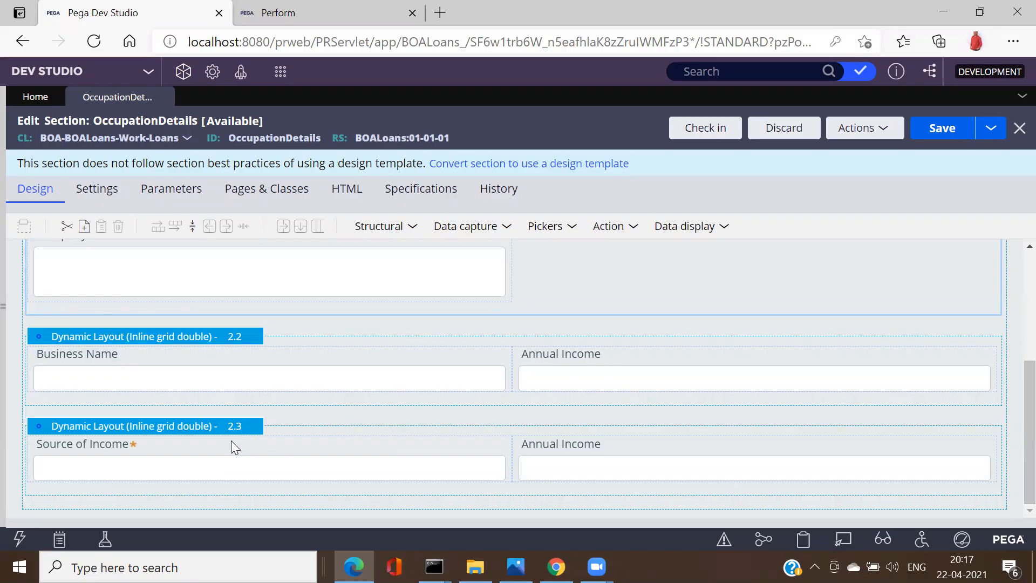
{"action": "left_click_drag", "start_coordinate": [1014, 402], "coordinate": [1010, 333]}
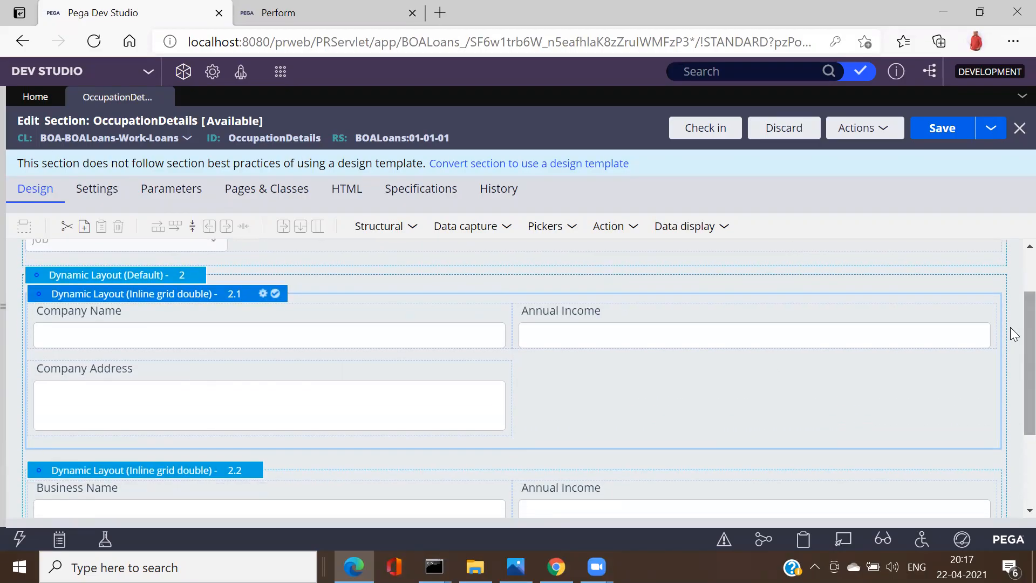
{"action": "left_click", "coordinate": [262, 294]}
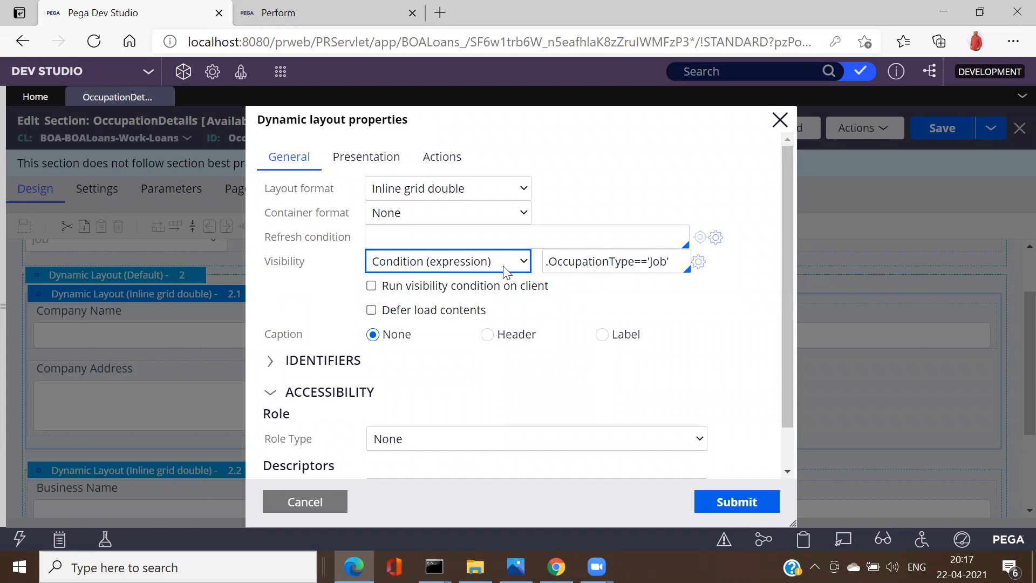
{"action": "triple_click", "coordinate": [594, 261]}
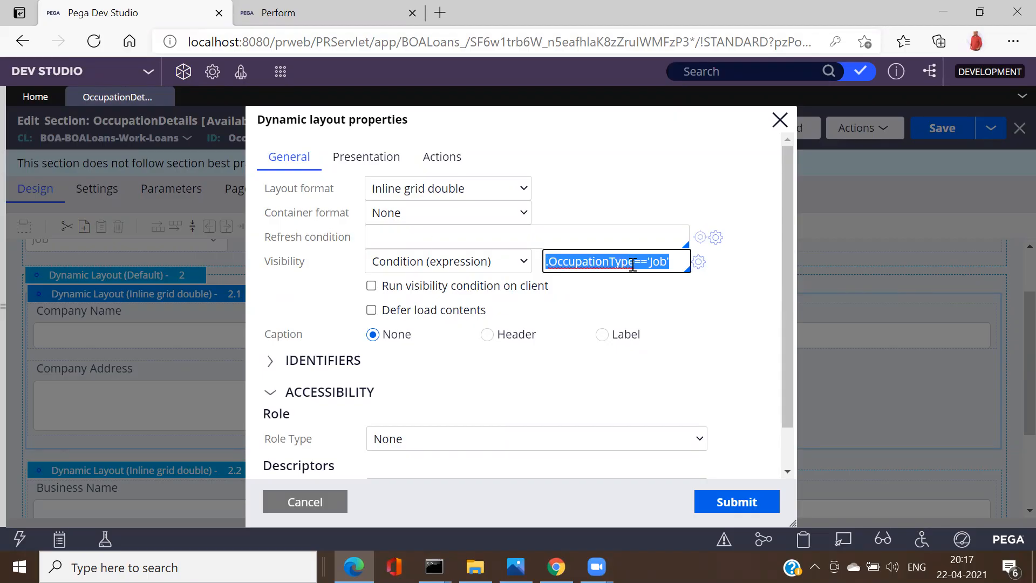
{"action": "left_click", "coordinate": [331, 500]}
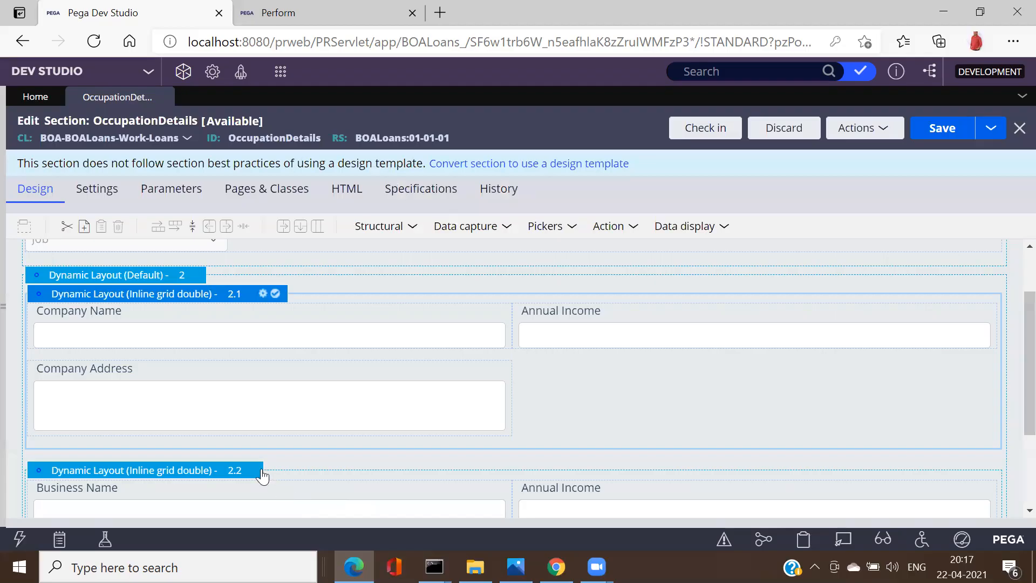
{"action": "left_click", "coordinate": [263, 471]}
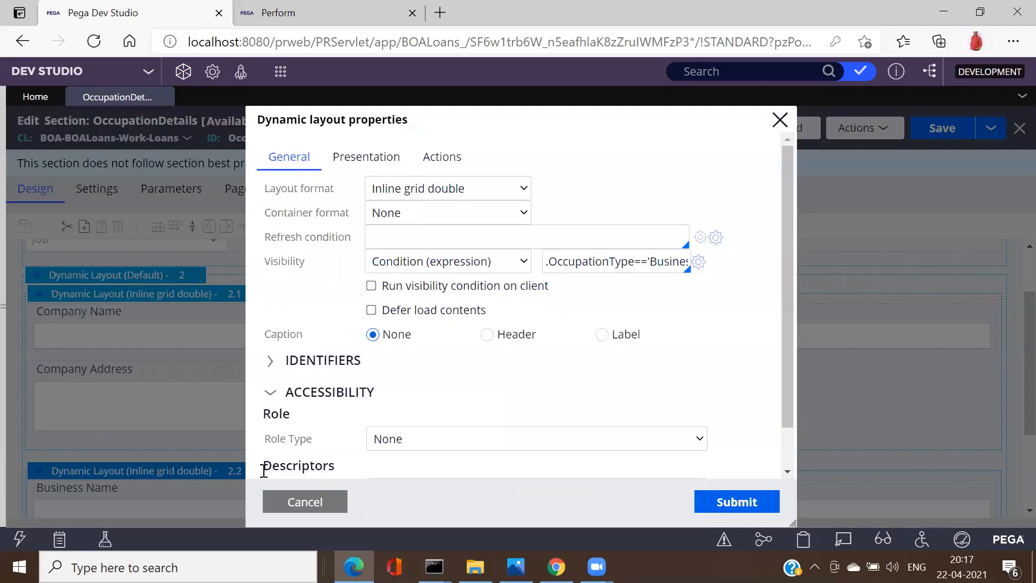
{"action": "triple_click", "coordinate": [662, 262]}
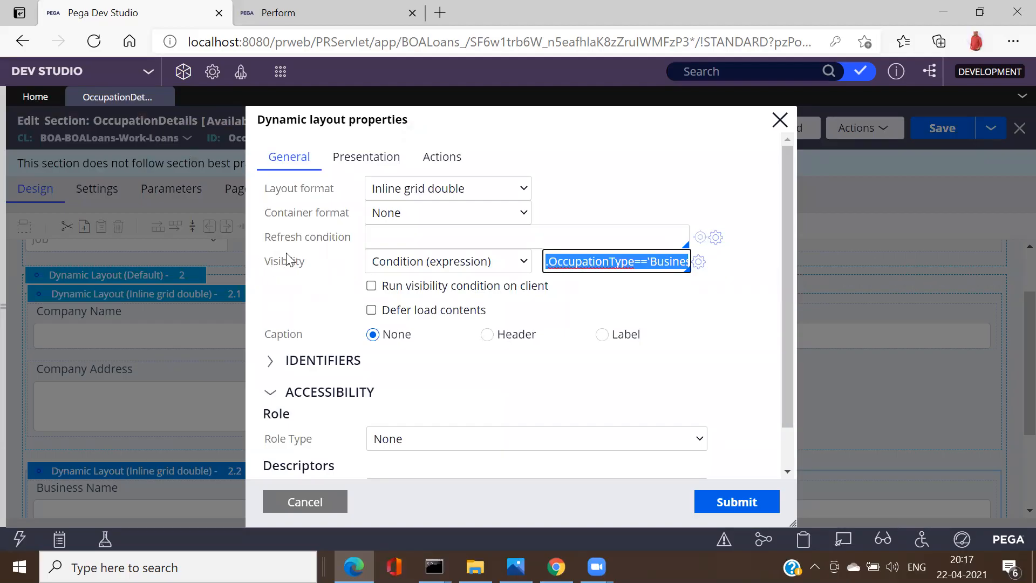
{"action": "left_click", "coordinate": [305, 502]}
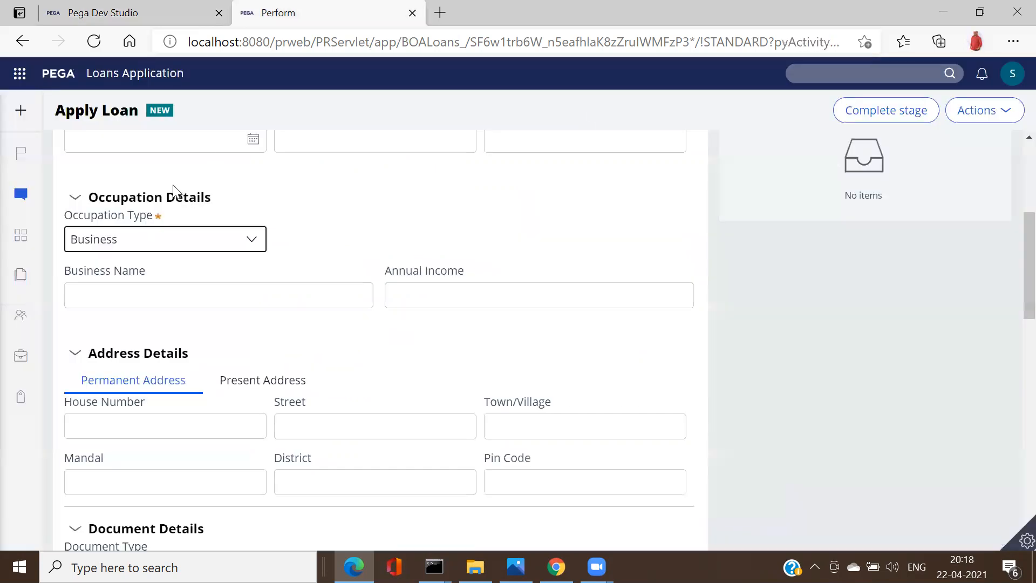
{"action": "left_click", "coordinate": [157, 238]}
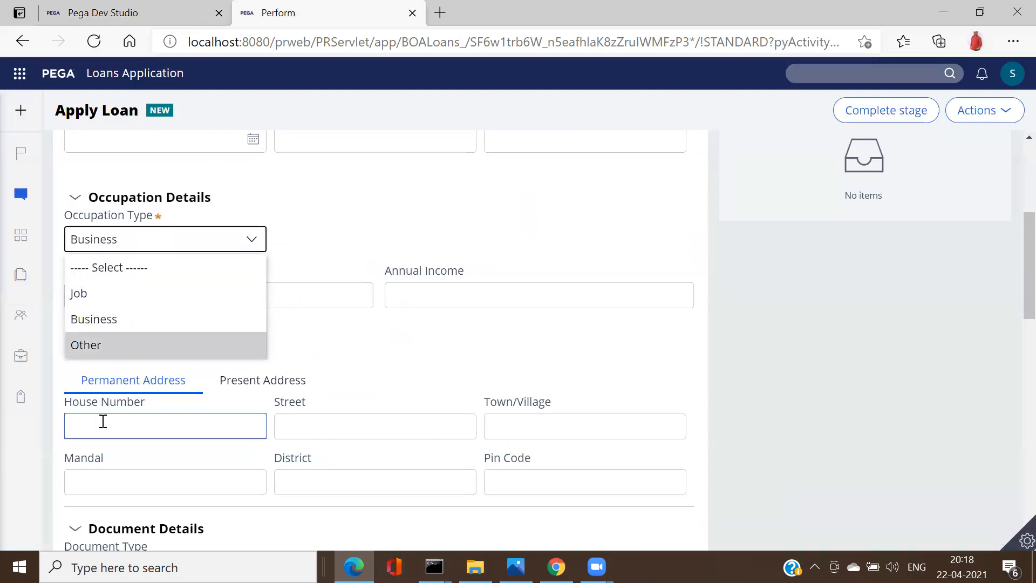
{"action": "left_click", "coordinate": [89, 12]}
{"action": "left_click", "coordinate": [89, 12]}
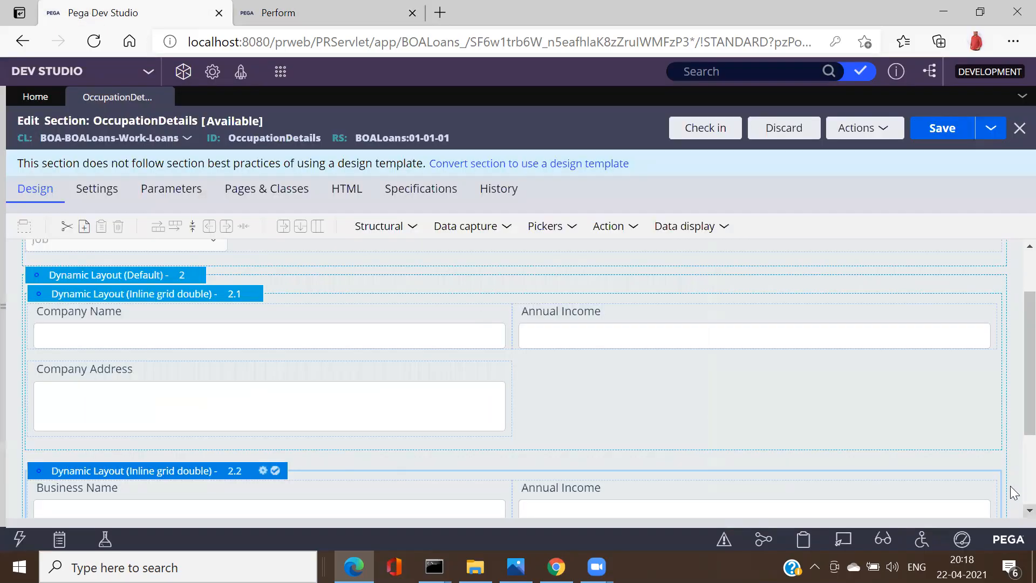
{"action": "scroll", "coordinate": [1011, 488], "scroll_direction": "down", "scroll_amount": 3}
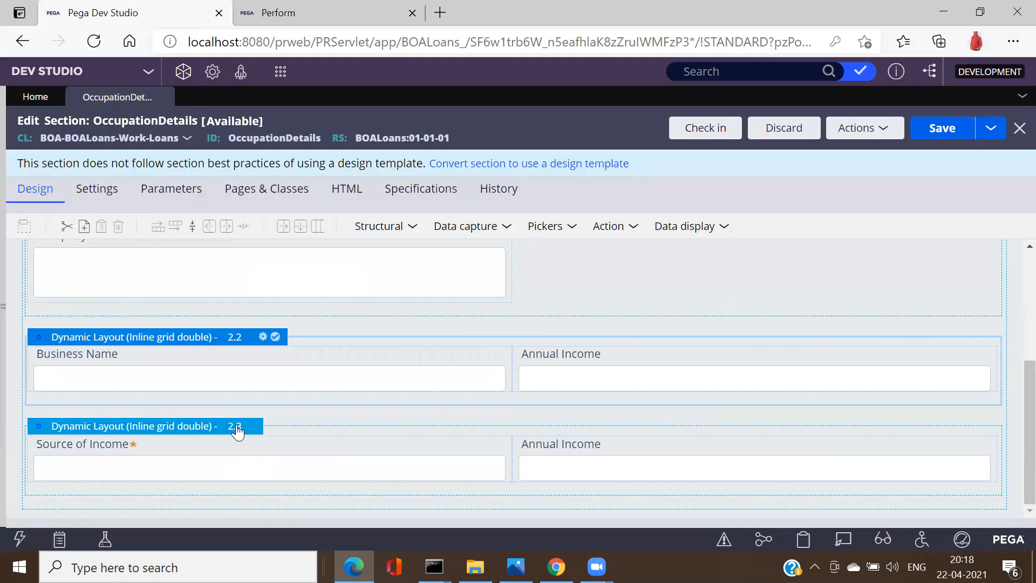
{"action": "left_click", "coordinate": [238, 429]}
{"action": "left_click", "coordinate": [263, 427]}
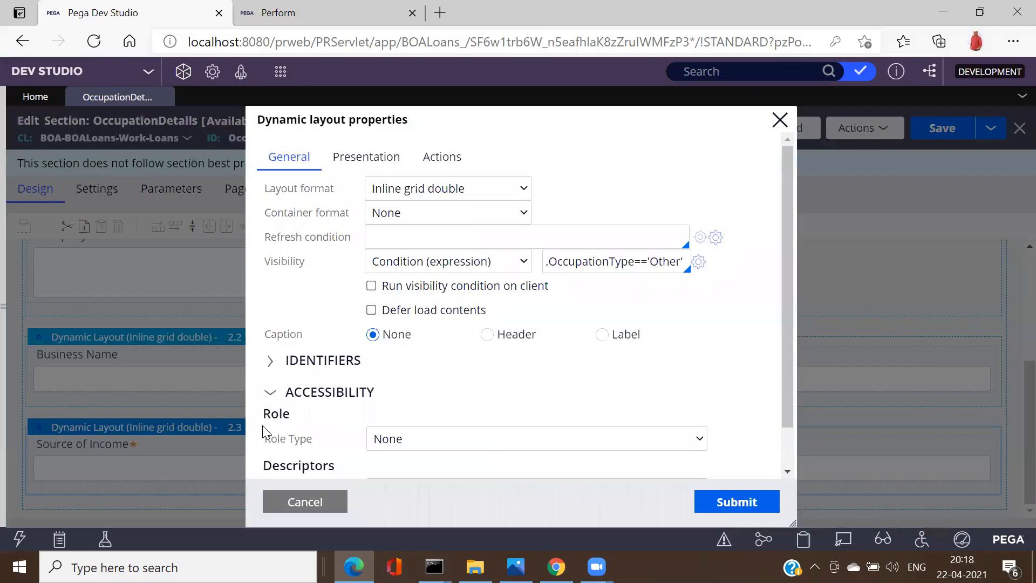
{"action": "triple_click", "coordinate": [633, 260]}
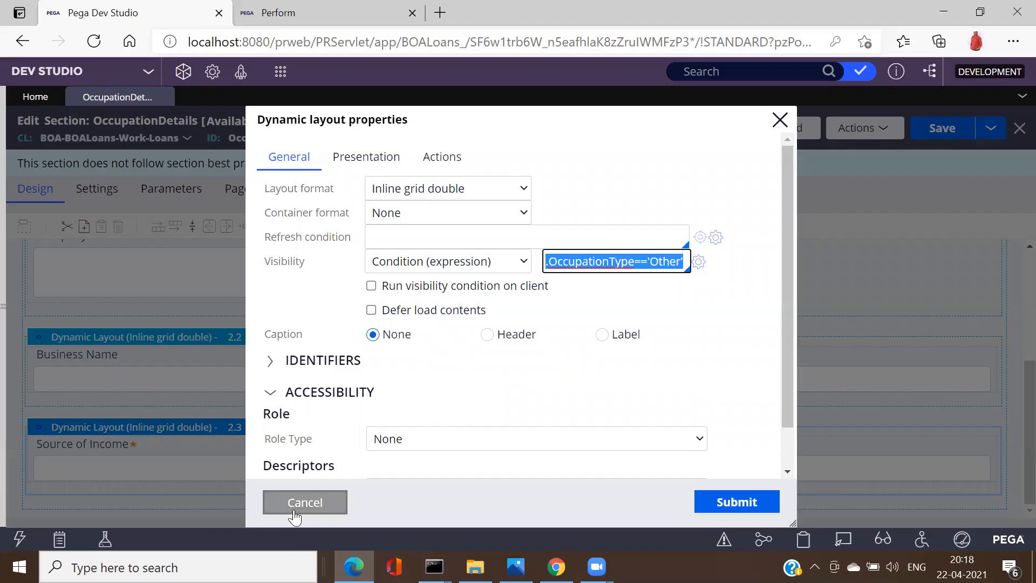
{"action": "left_click", "coordinate": [303, 502]}
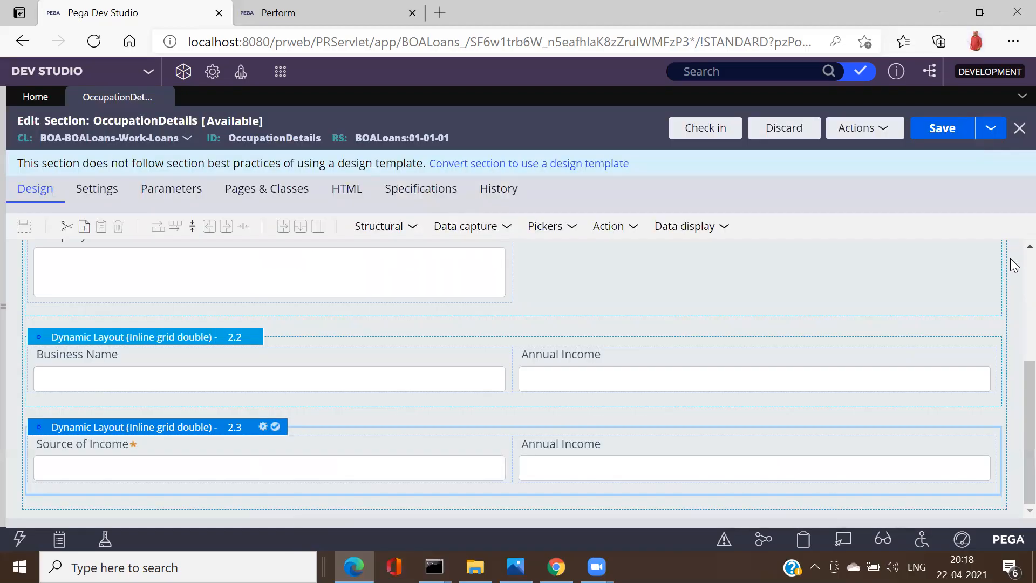
Step: On the Apply Loan form, set Occupation Type to Business, then Other, and return to the section editor
{"action": "scroll", "coordinate": [1014, 264], "scroll_direction": "up", "scroll_amount": 5}
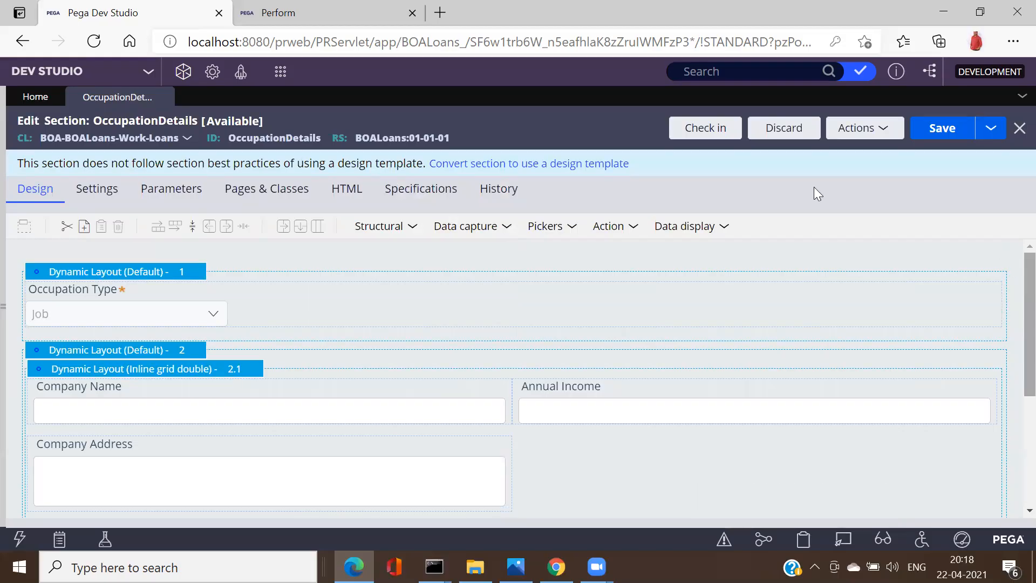
{"action": "left_click", "coordinate": [329, 13]}
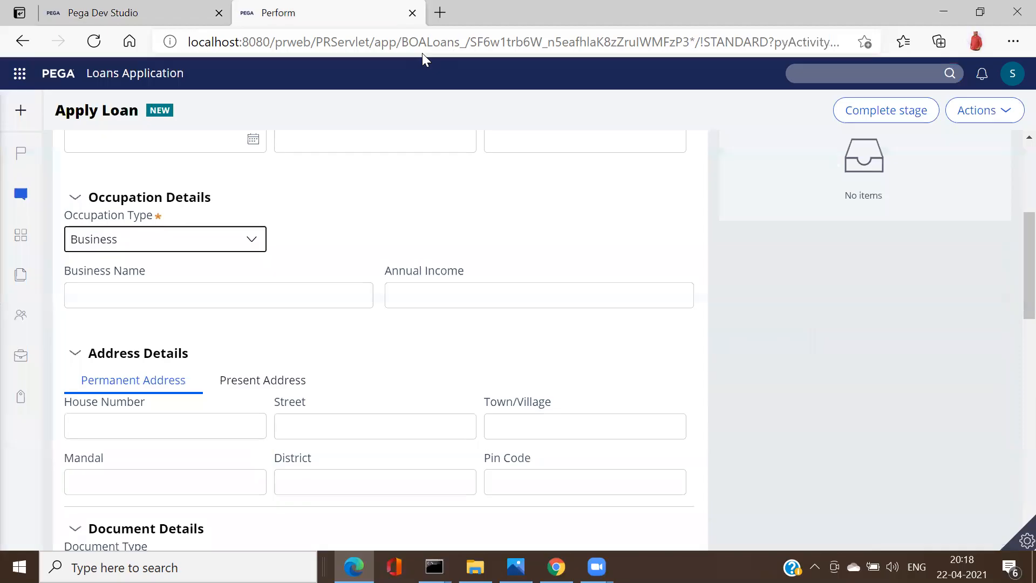
{"action": "left_click", "coordinate": [214, 240]}
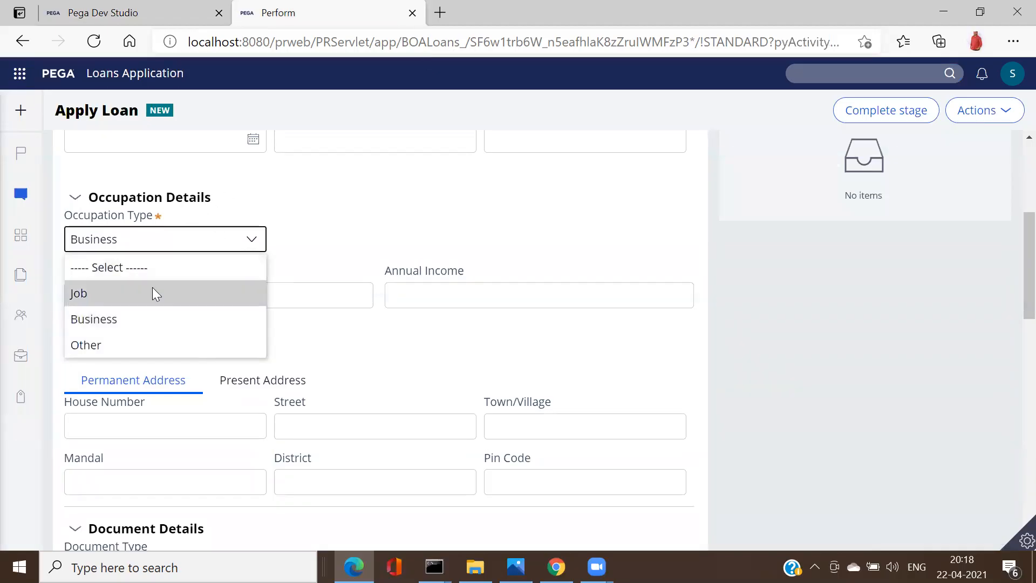
{"action": "key", "text": "Escape"}
{"action": "left_click", "coordinate": [212, 241]}
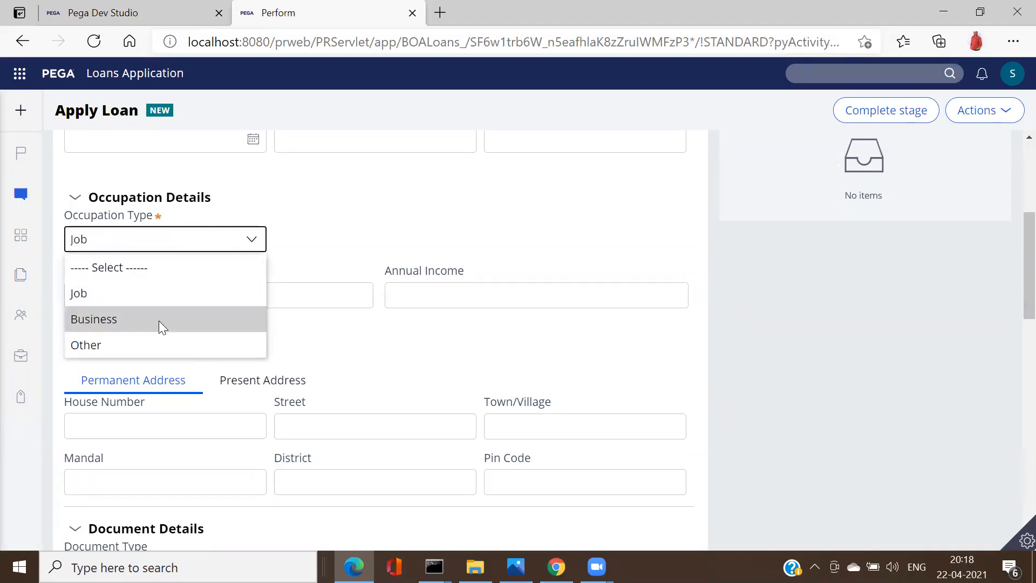
{"action": "left_click", "coordinate": [159, 320]}
{"action": "left_click", "coordinate": [210, 240]}
{"action": "left_click", "coordinate": [148, 334]}
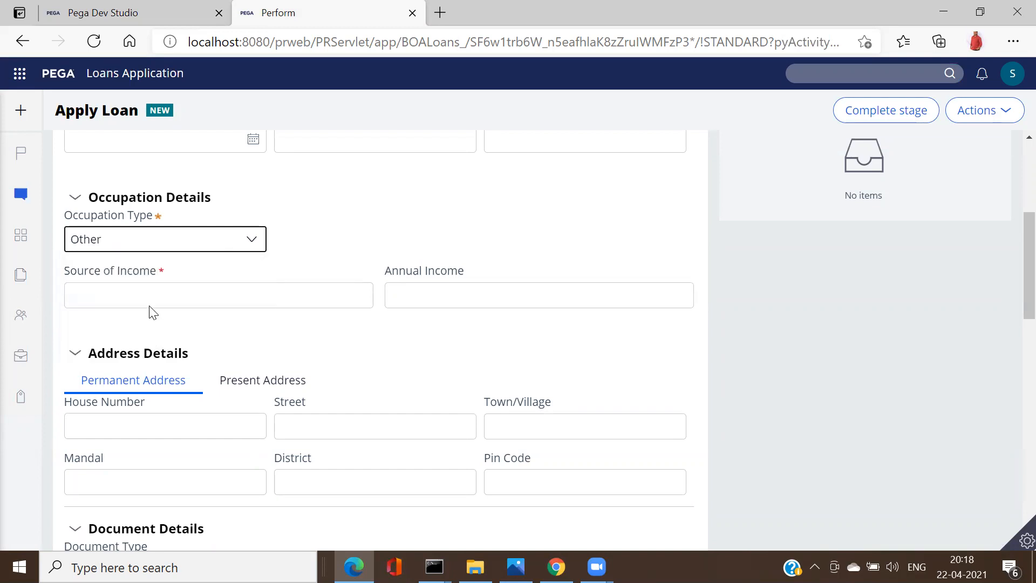
{"action": "left_click", "coordinate": [122, 11]}
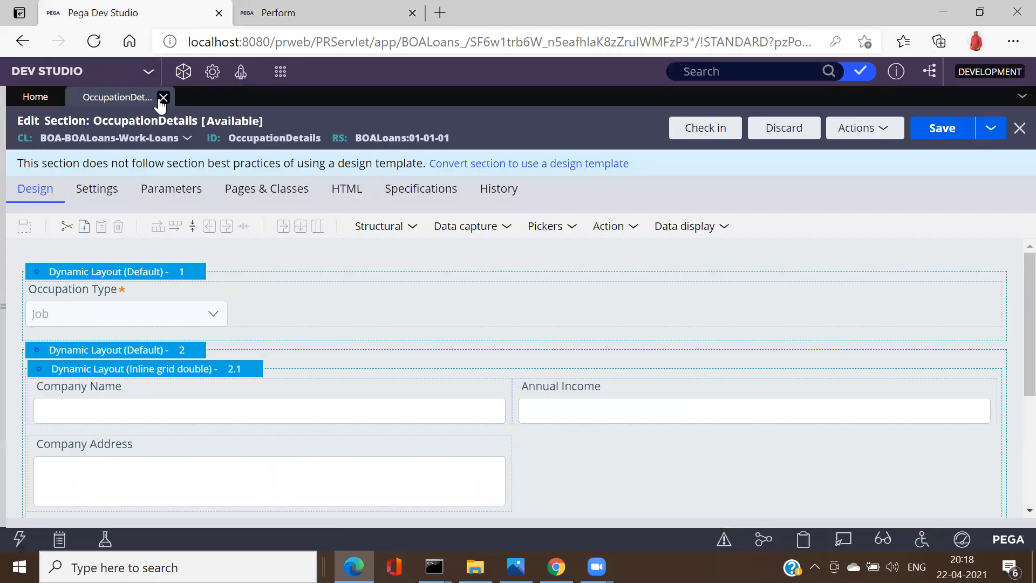
Step: Open the Initiate_Loan section, expand its layouts, and view the embedded OccupationDetails cell's properties
{"action": "left_click", "coordinate": [860, 73]}
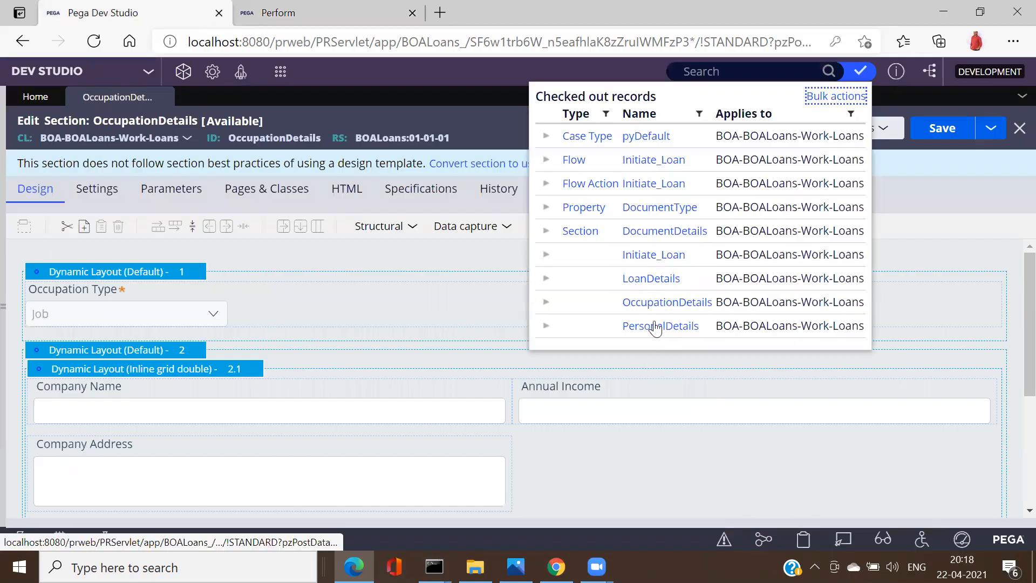
{"action": "left_click", "coordinate": [650, 257]}
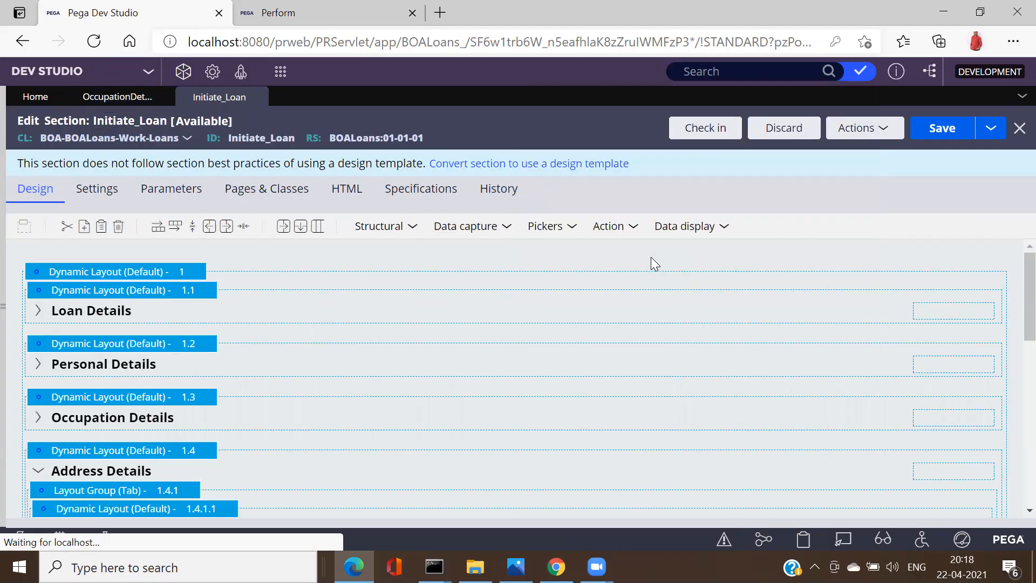
{"action": "left_click", "coordinate": [39, 317]}
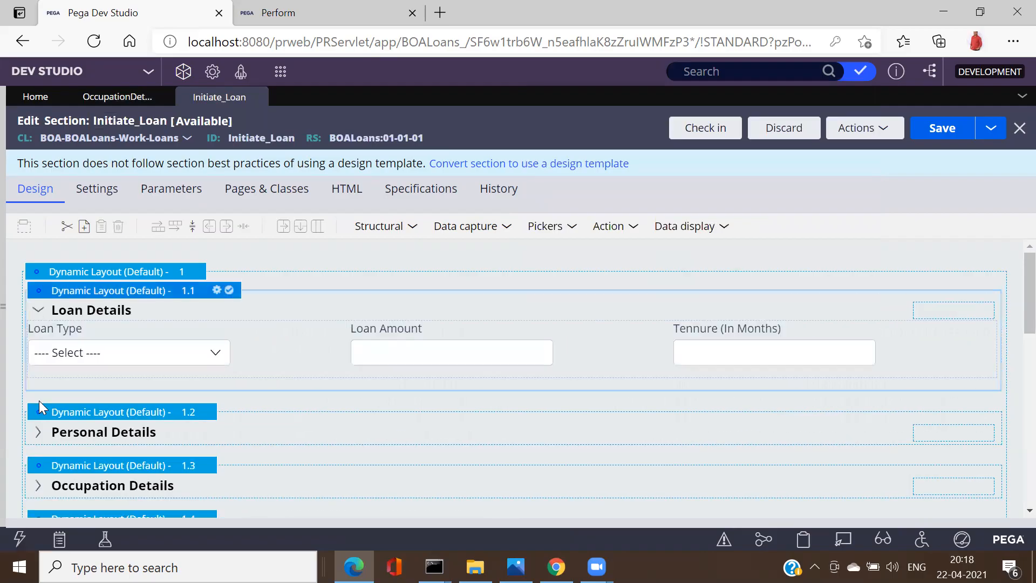
{"action": "left_click", "coordinate": [38, 432]}
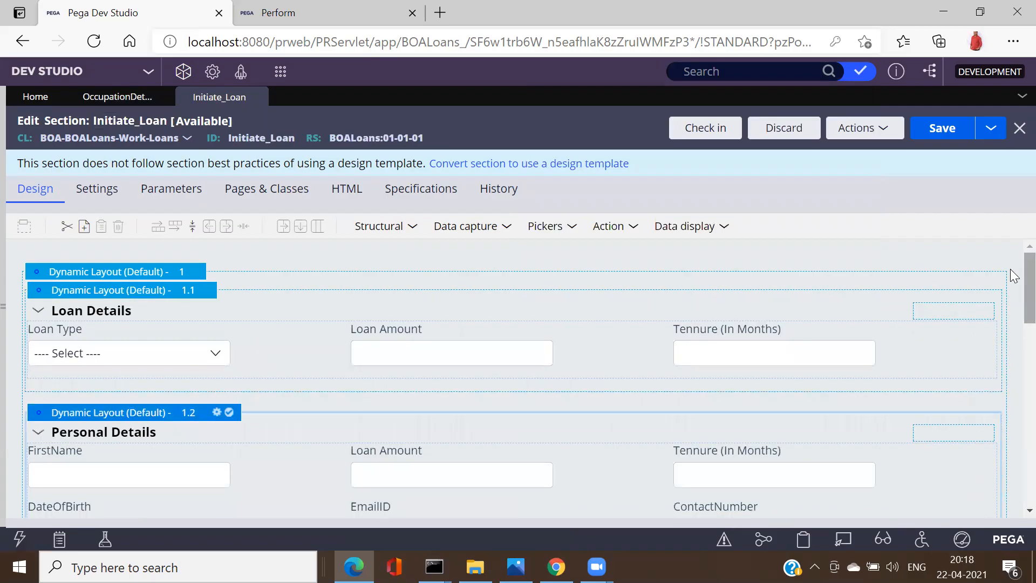
{"action": "scroll", "coordinate": [1013, 302], "scroll_direction": "down", "scroll_amount": 7}
{"action": "scroll", "coordinate": [216, 367], "scroll_direction": "up", "scroll_amount": 2}
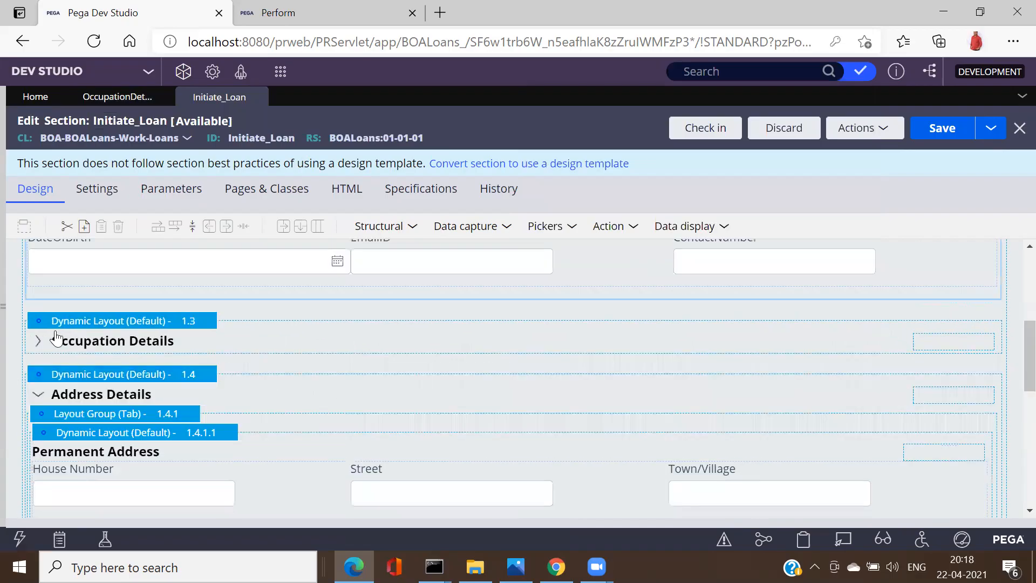
{"action": "left_click", "coordinate": [39, 340]}
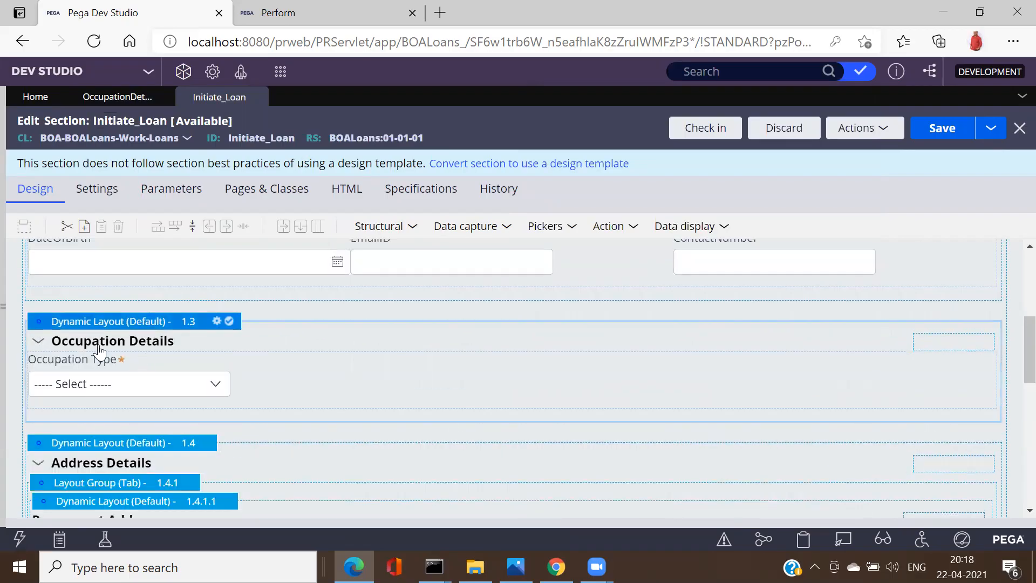
{"action": "left_click", "coordinate": [182, 355]}
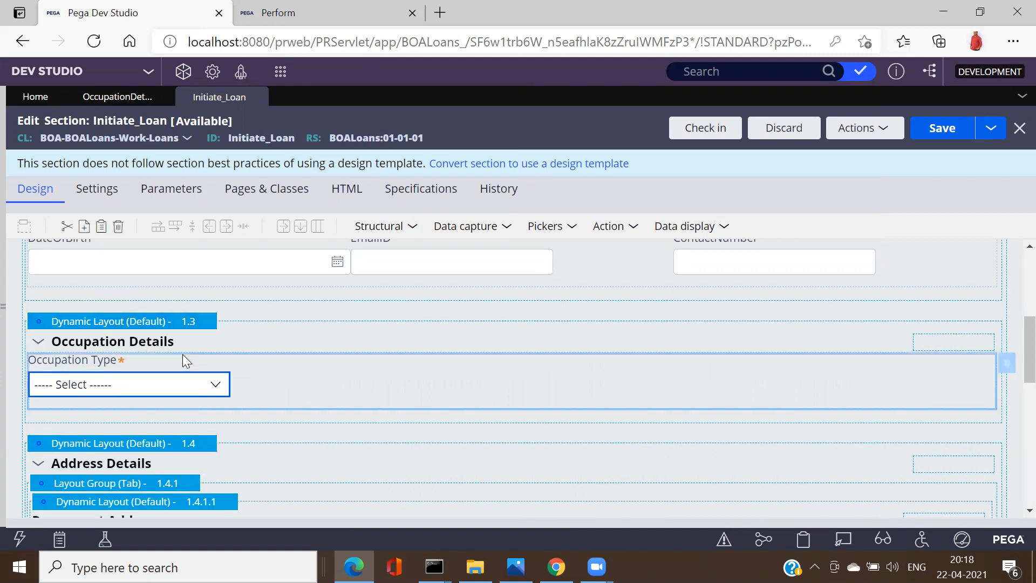
{"action": "left_click", "coordinate": [1008, 372]}
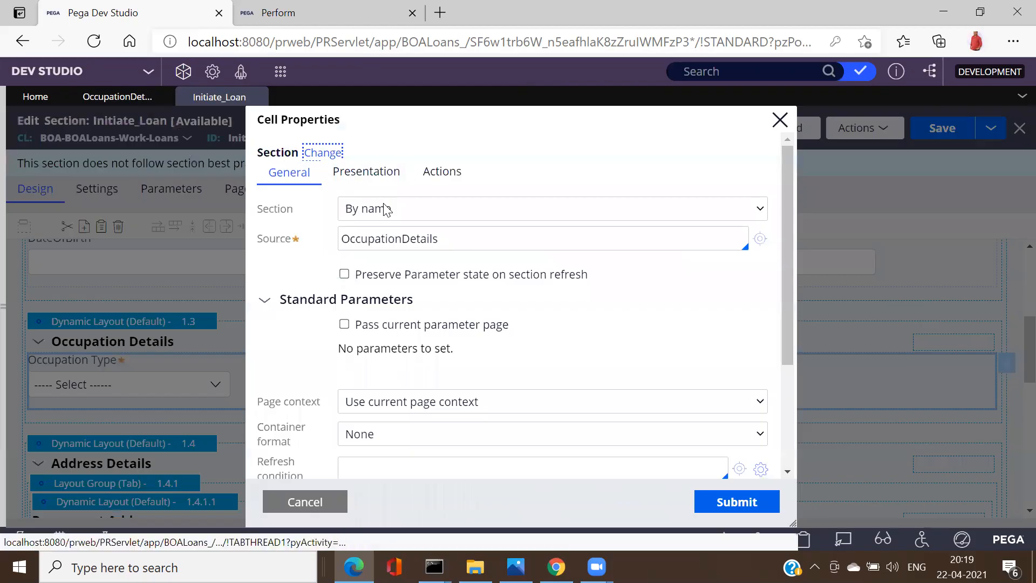
Step: Cancel the Cell Properties dialog, leaving Initiate_Loan showing the Occupation Type dropdown
{"action": "left_click", "coordinate": [313, 501]}
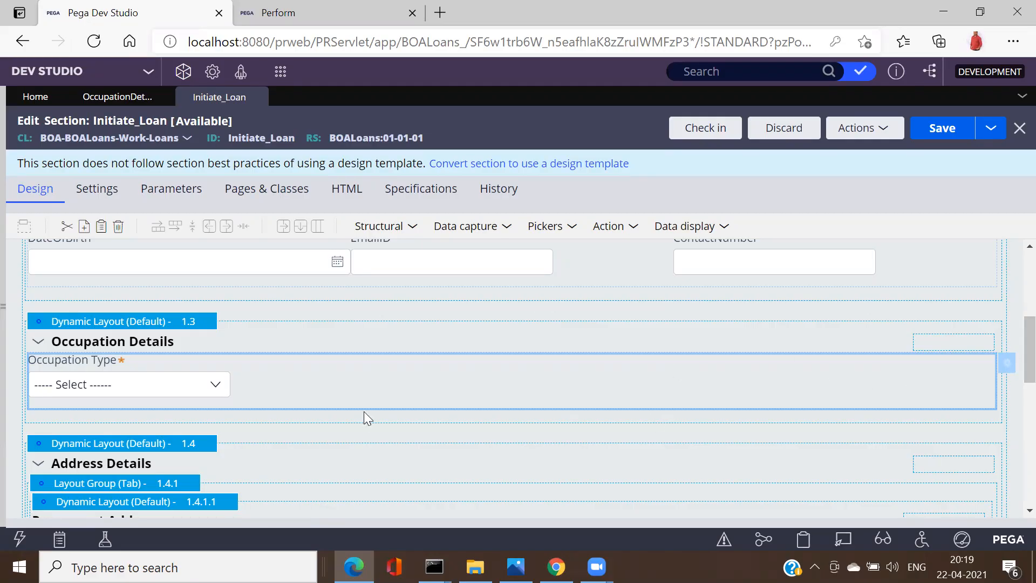
{"action": "left_click", "coordinate": [116, 96]}
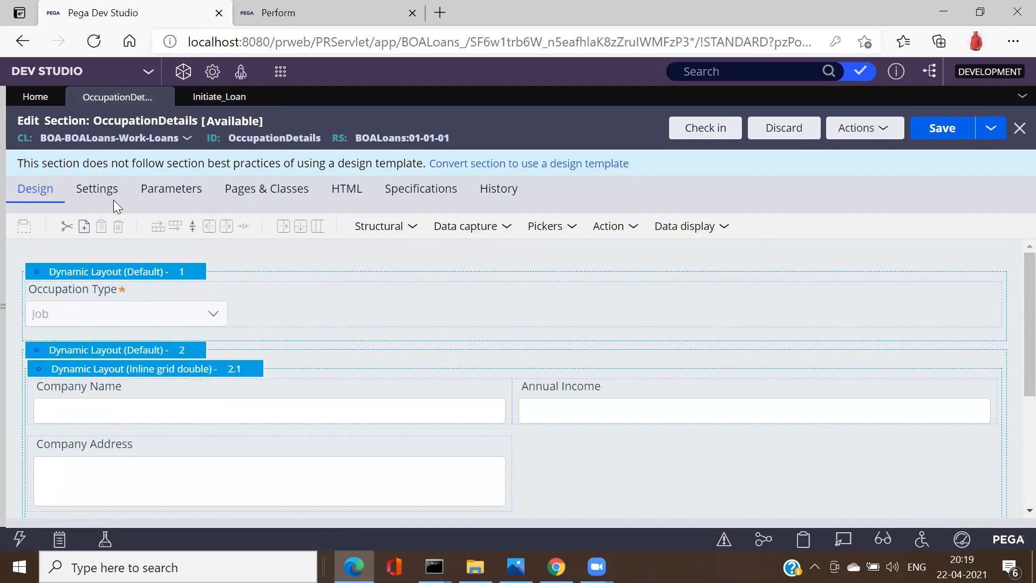
{"action": "double_click", "coordinate": [273, 136]}
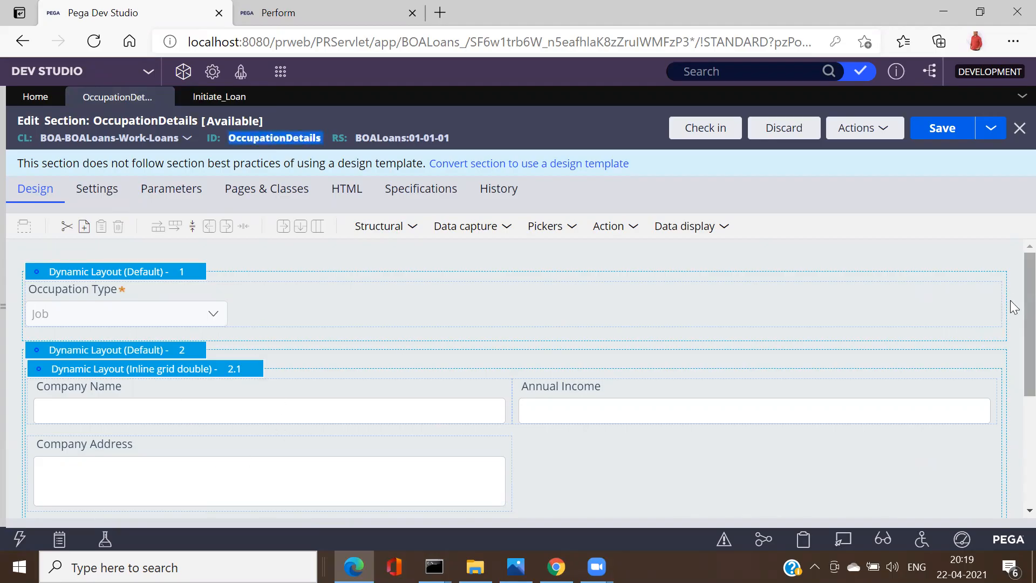
{"action": "scroll", "coordinate": [1012, 361], "scroll_direction": "down", "scroll_amount": 4}
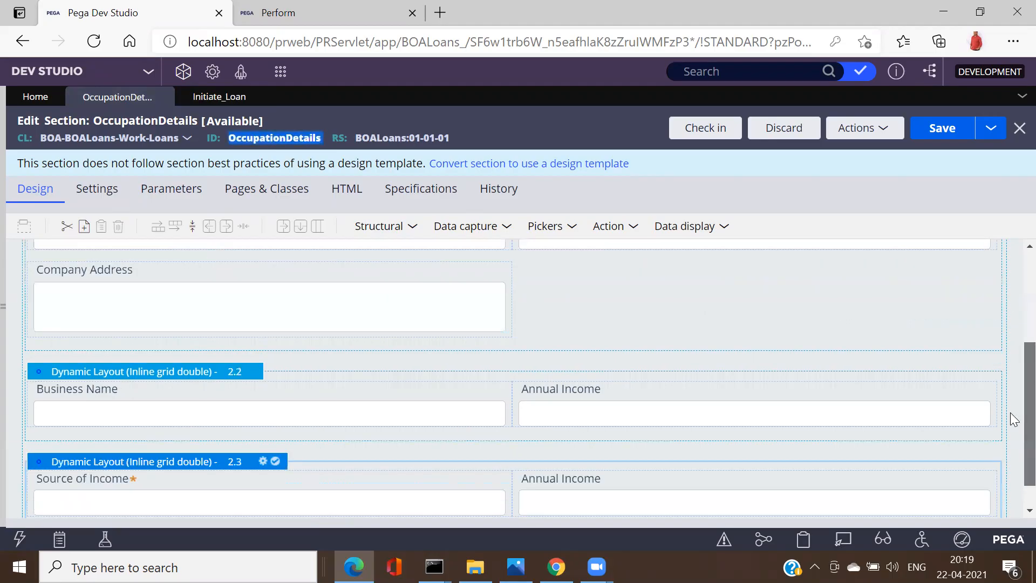
{"action": "scroll", "coordinate": [1014, 362], "scroll_direction": "up", "scroll_amount": 1}
{"action": "scroll", "coordinate": [1012, 361], "scroll_direction": "up", "scroll_amount": 3}
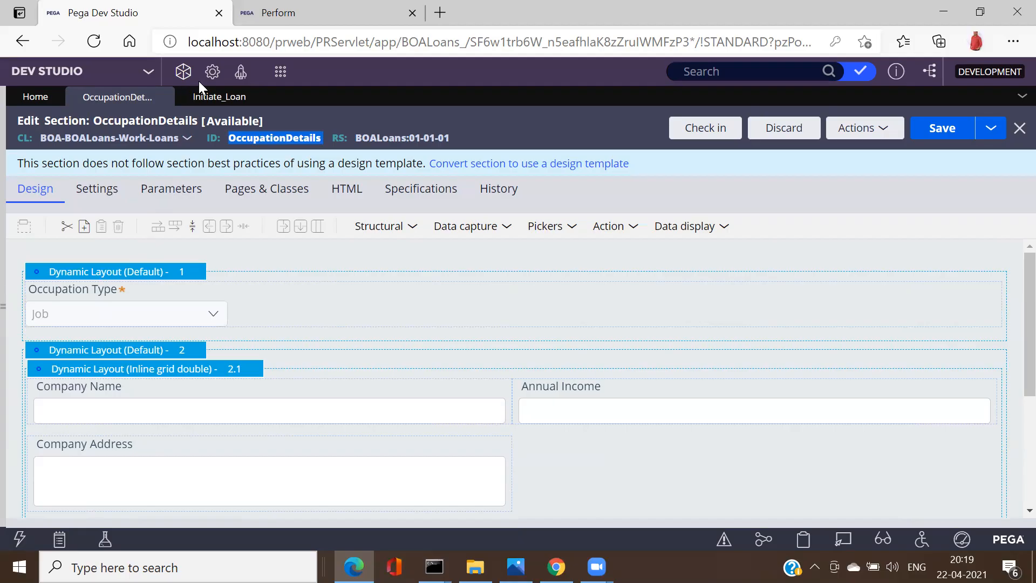
{"action": "left_click", "coordinate": [201, 98]}
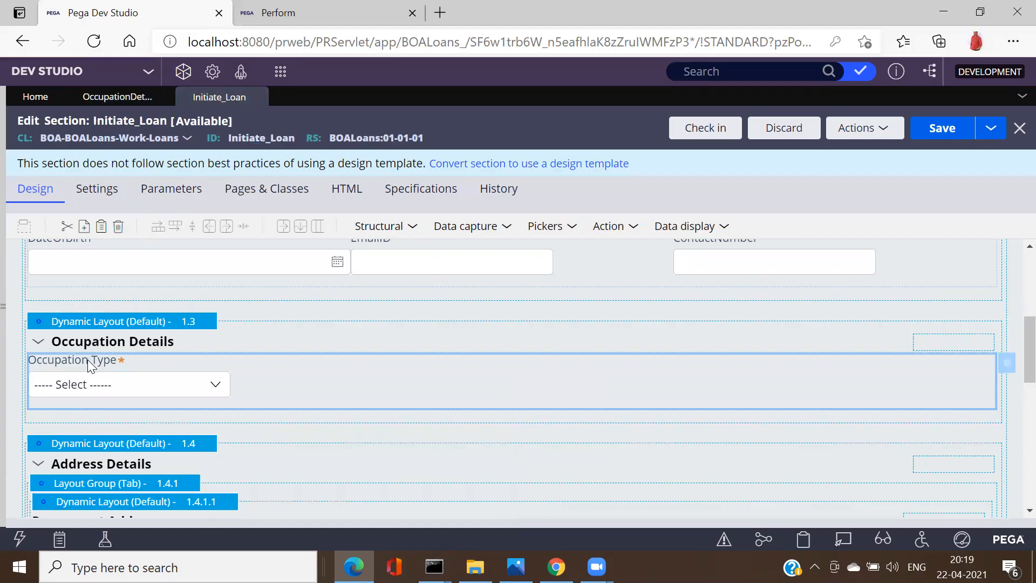
{"action": "left_click", "coordinate": [413, 226]}
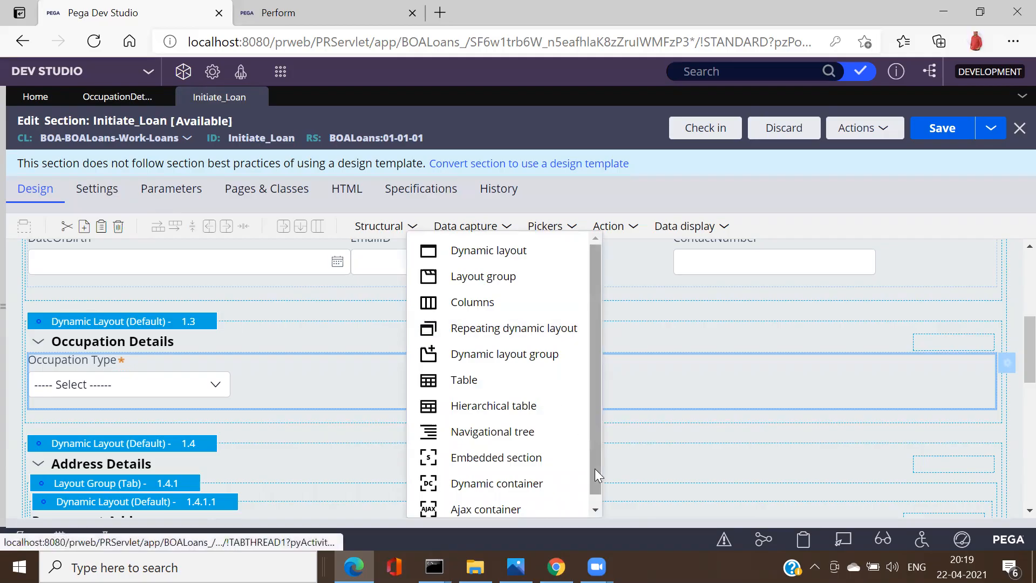
{"action": "scroll", "coordinate": [595, 499], "scroll_direction": "down", "scroll_amount": 1}
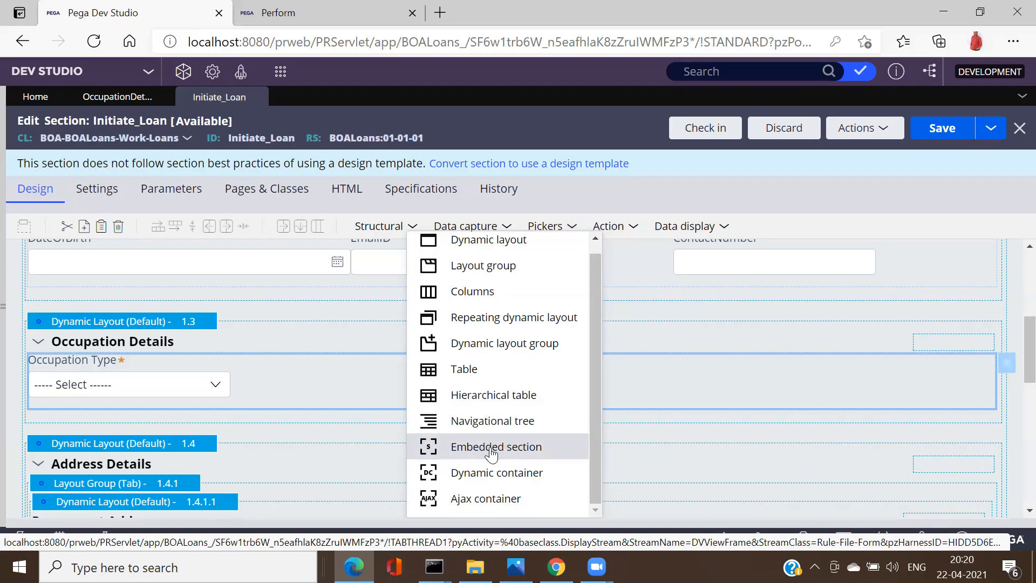
{"action": "left_click_drag", "start_coordinate": [278, 395], "coordinate": [339, 416]}
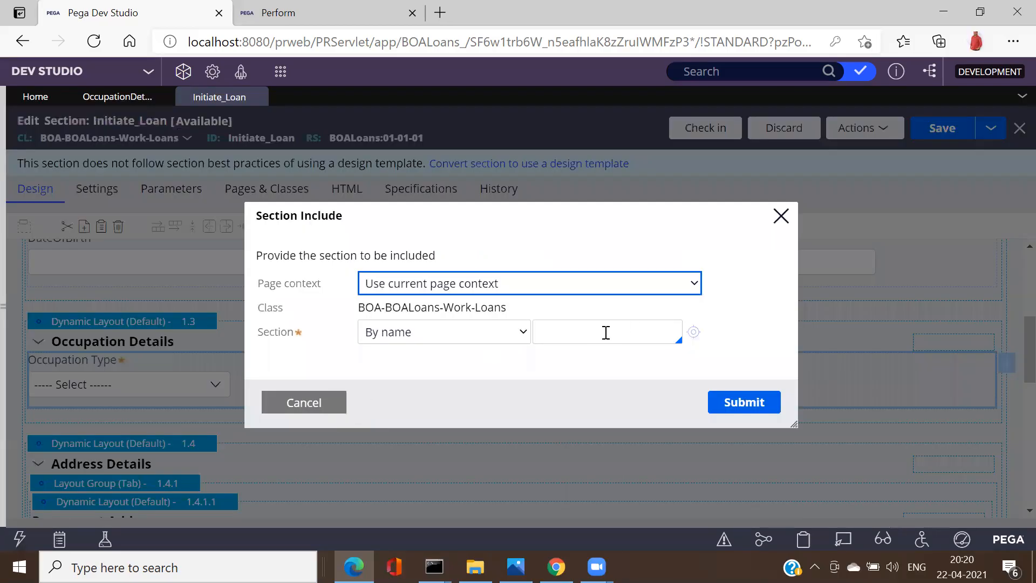
{"action": "left_click", "coordinate": [589, 329]}
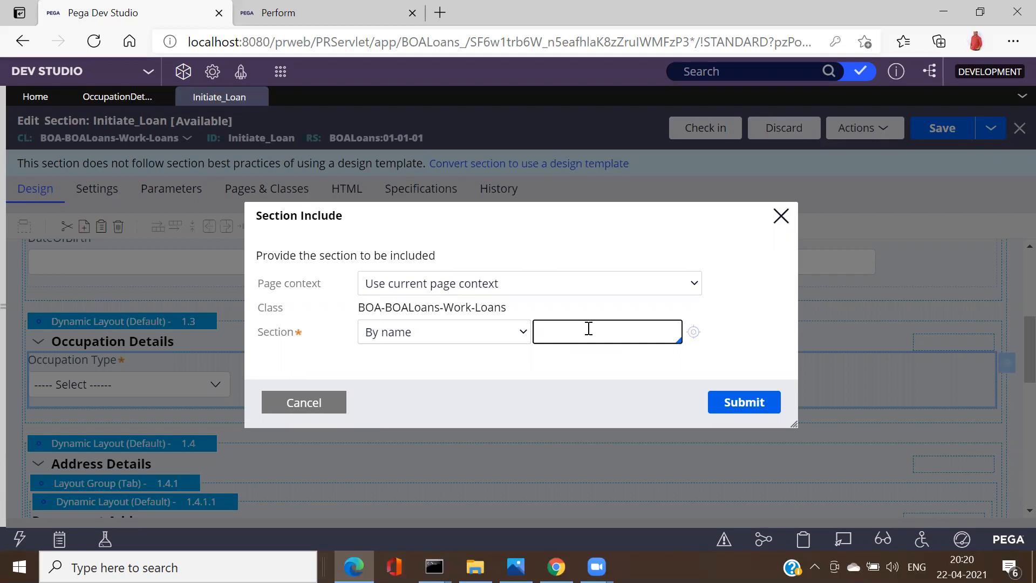
{"action": "left_click", "coordinate": [589, 329]}
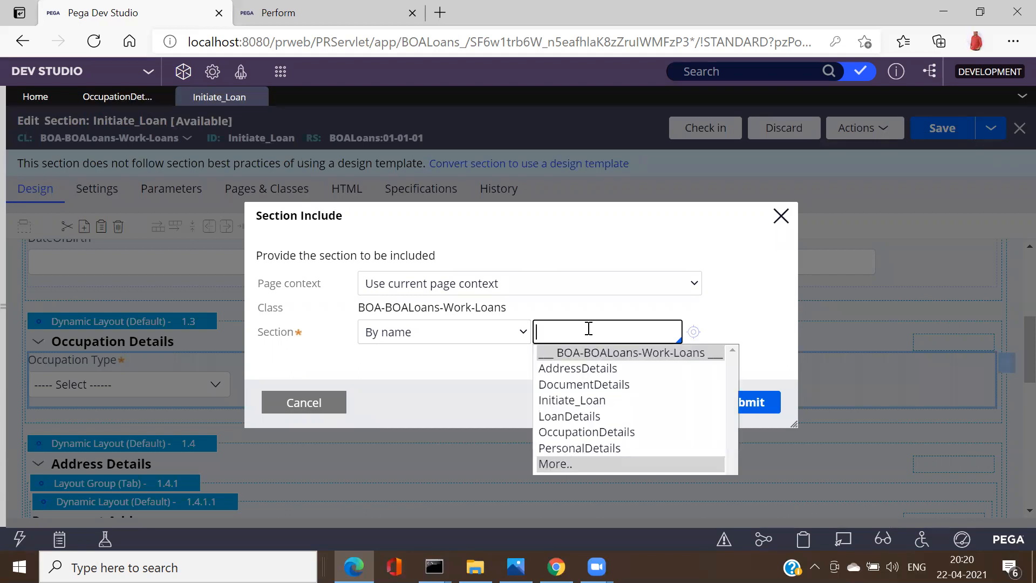
{"action": "key", "text": "Down"}
{"action": "key", "text": "Down"}
{"action": "key", "text": "Down"}
{"action": "key", "text": "Down"}
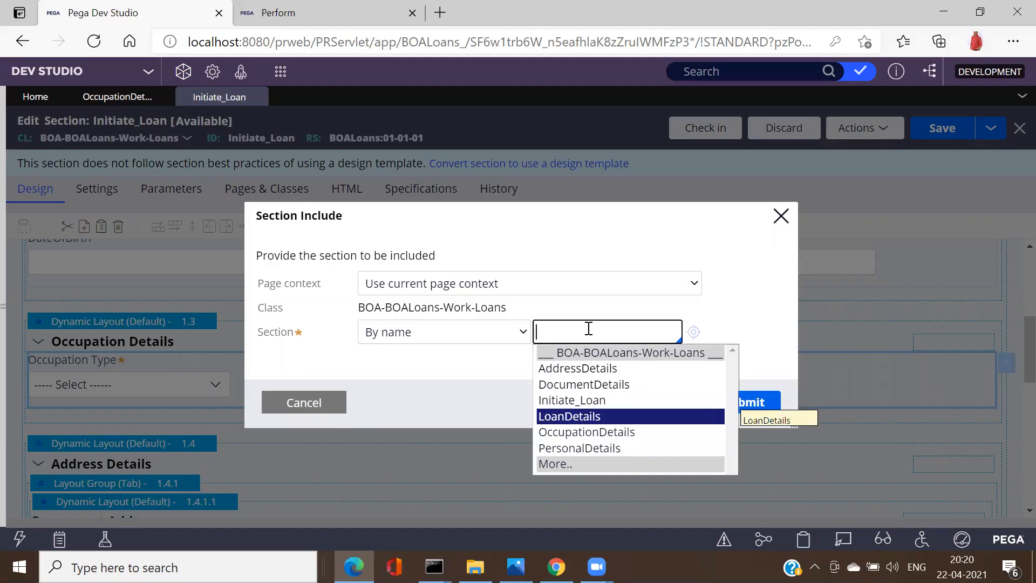
{"action": "key", "text": "Down"}
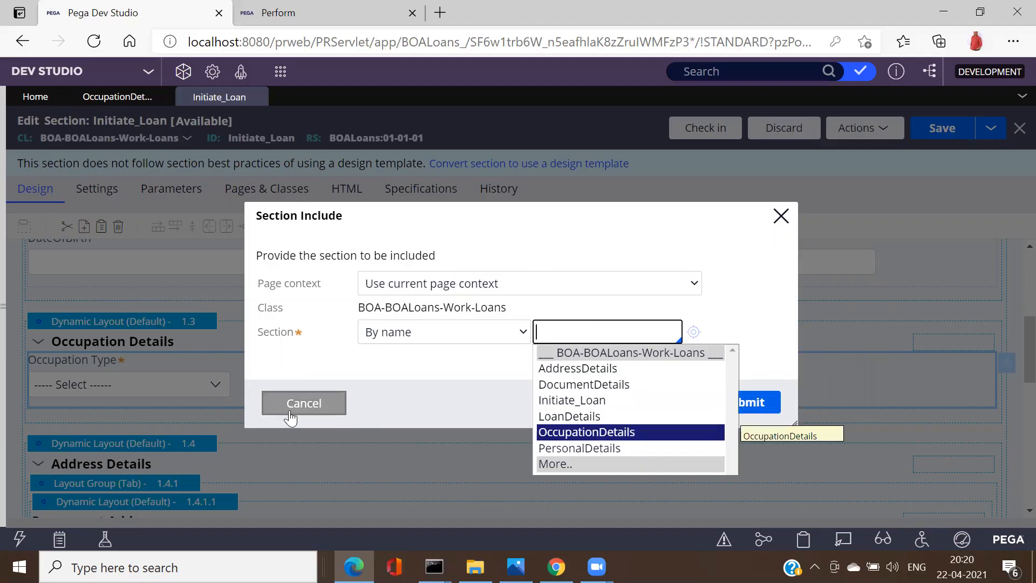
{"action": "left_click", "coordinate": [296, 412]}
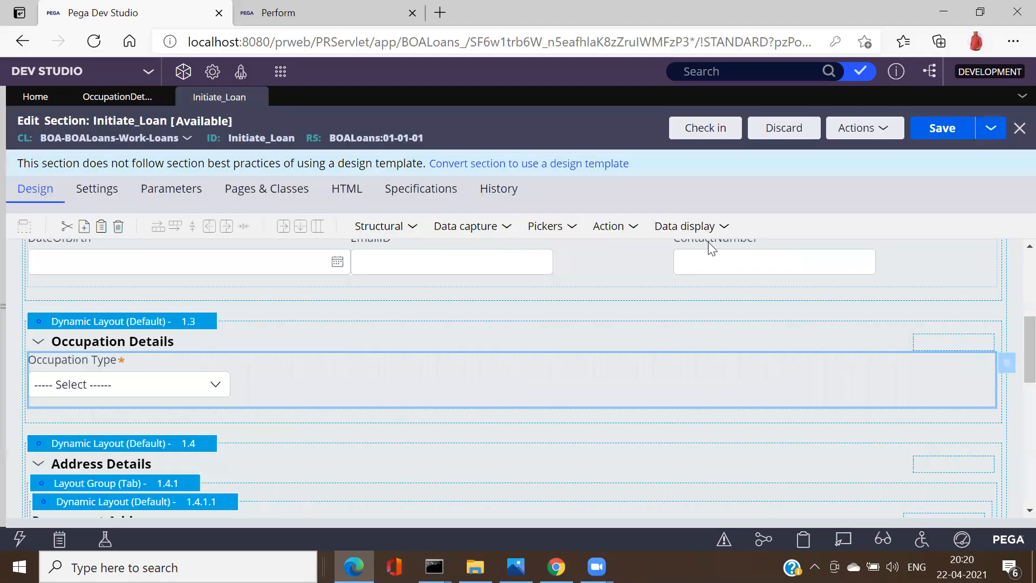
Step: Reload the Initiate_Loan section and expand its Loan, Personal and Occupation Details layouts
{"action": "left_click", "coordinate": [880, 135]}
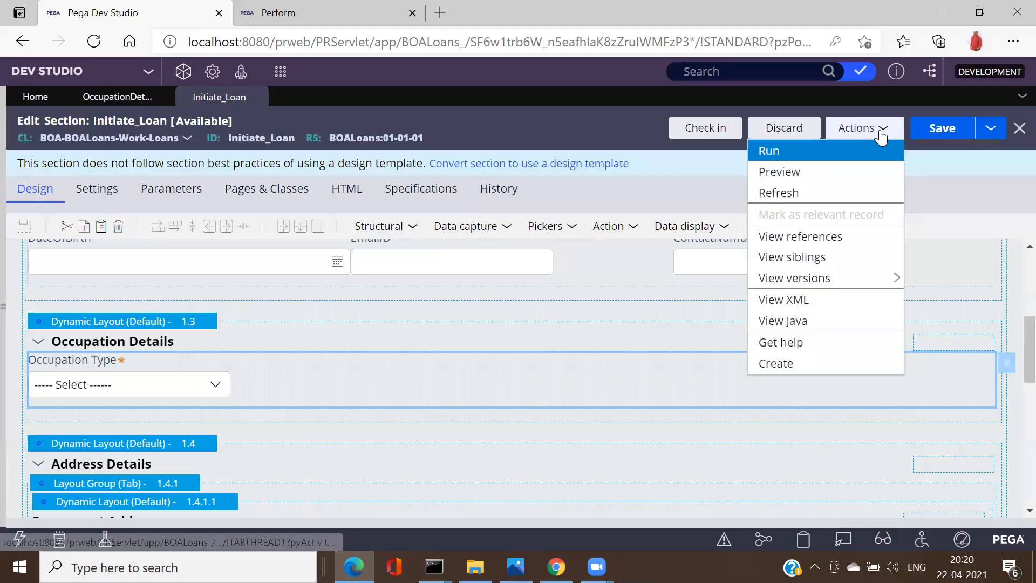
{"action": "left_click", "coordinate": [774, 196]}
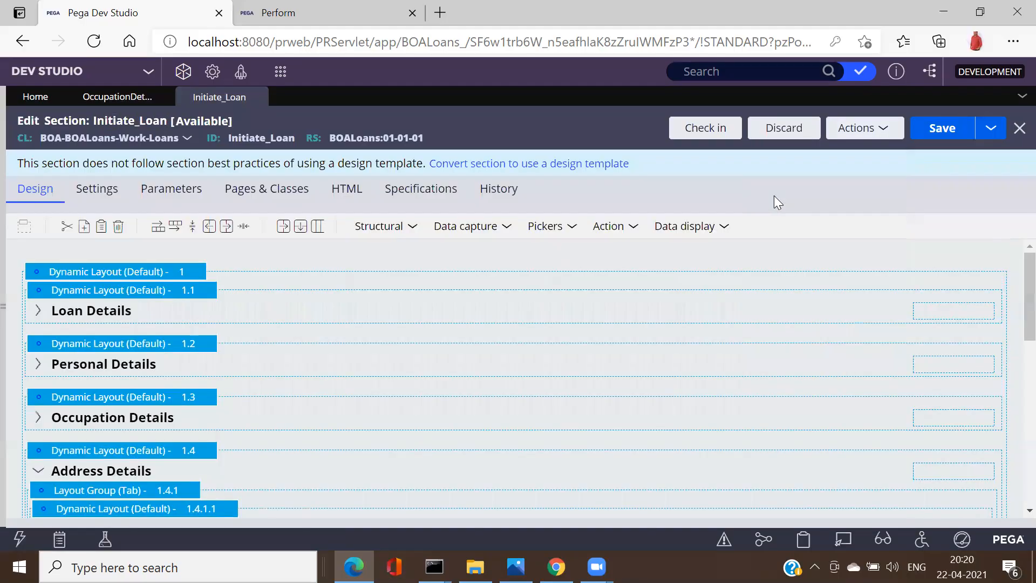
{"action": "left_click", "coordinate": [34, 312]}
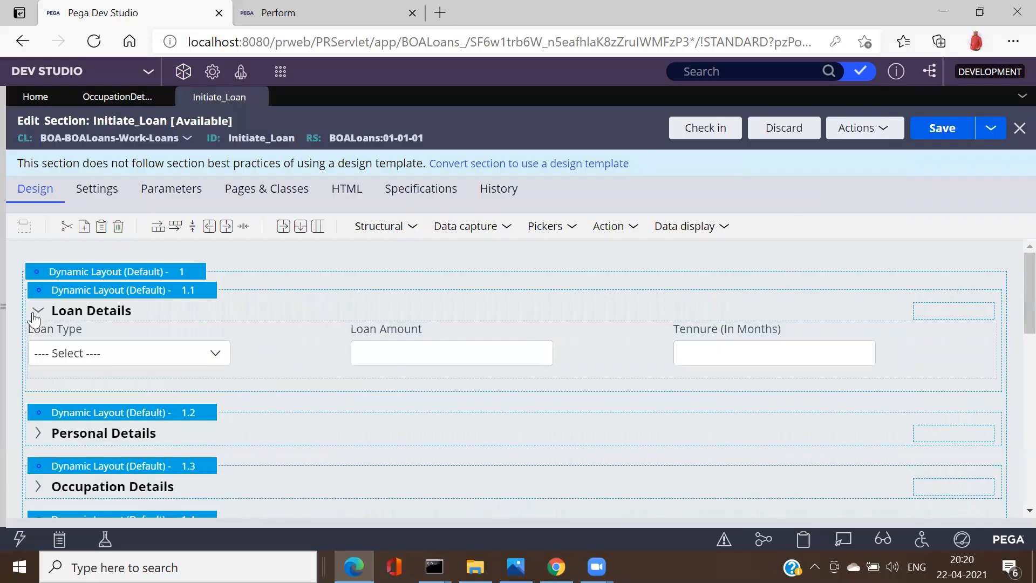
{"action": "left_click", "coordinate": [38, 432]}
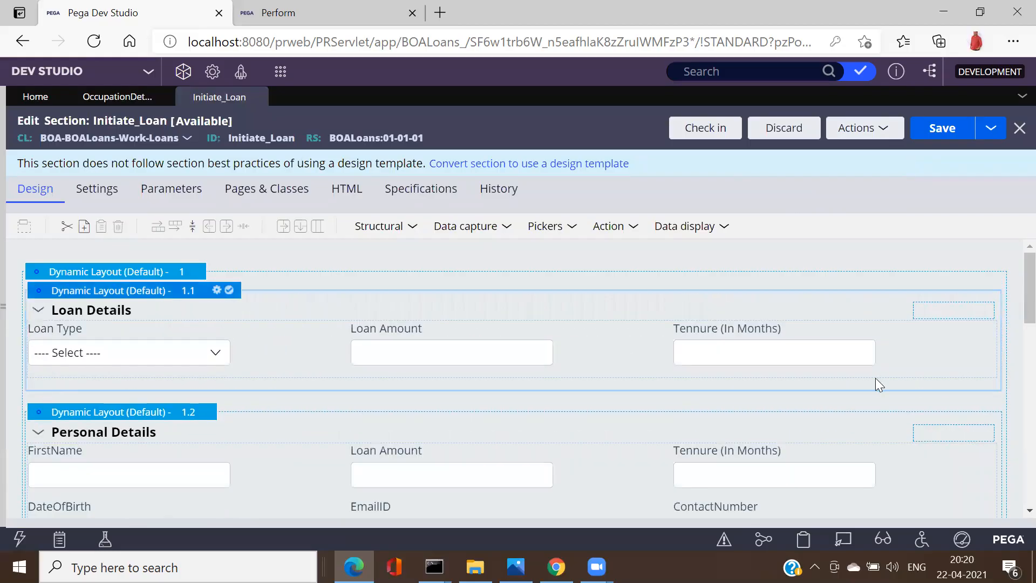
{"action": "scroll", "coordinate": [1013, 515], "scroll_direction": "down", "scroll_amount": 3}
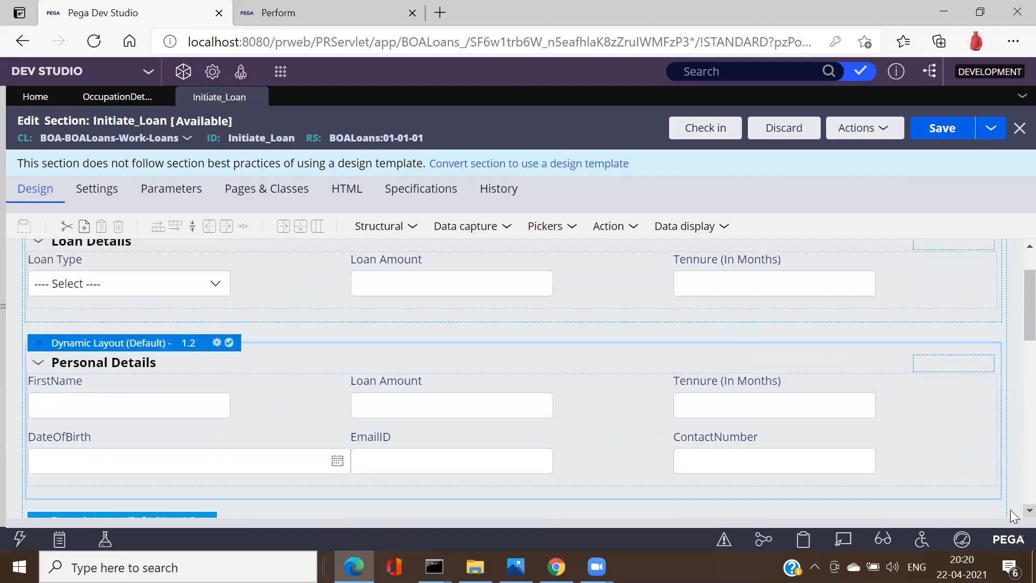
{"action": "scroll", "coordinate": [59, 318], "scroll_direction": "down", "scroll_amount": 2}
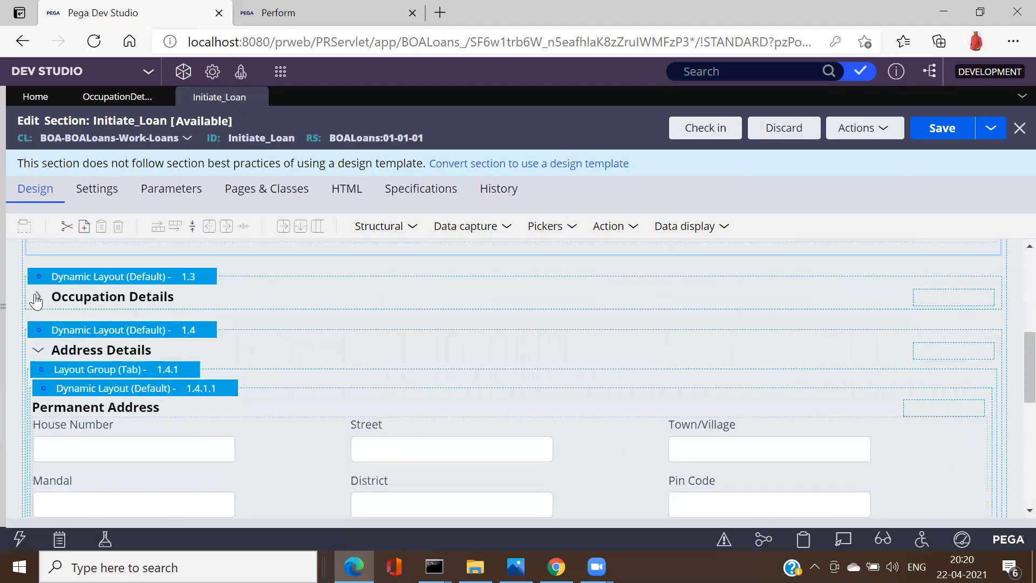
{"action": "left_click", "coordinate": [37, 300]}
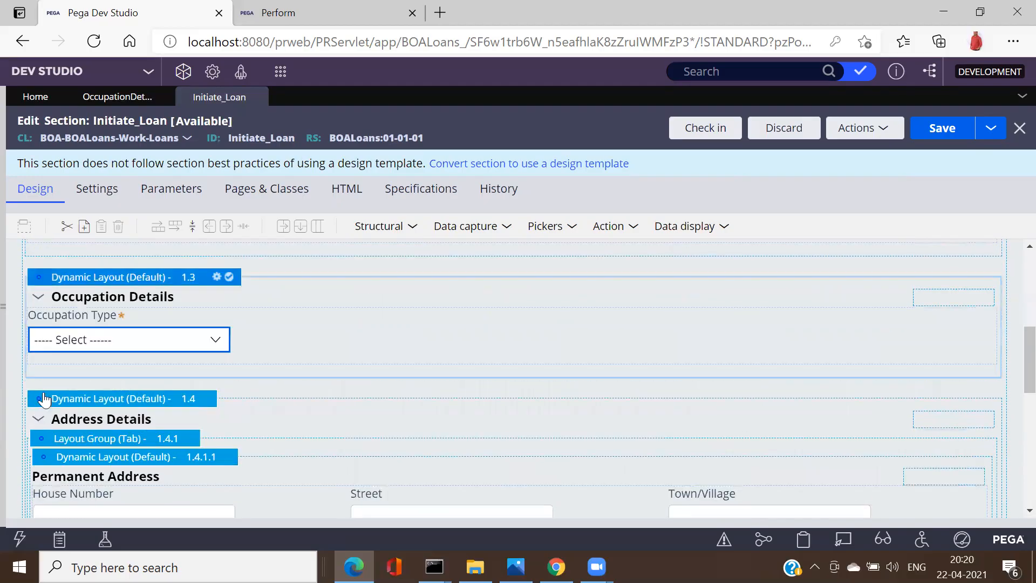
{"action": "left_click", "coordinate": [115, 419]}
Step: Save the Initiate_Loan section and review the list of checked-out records
{"action": "left_click", "coordinate": [958, 139]}
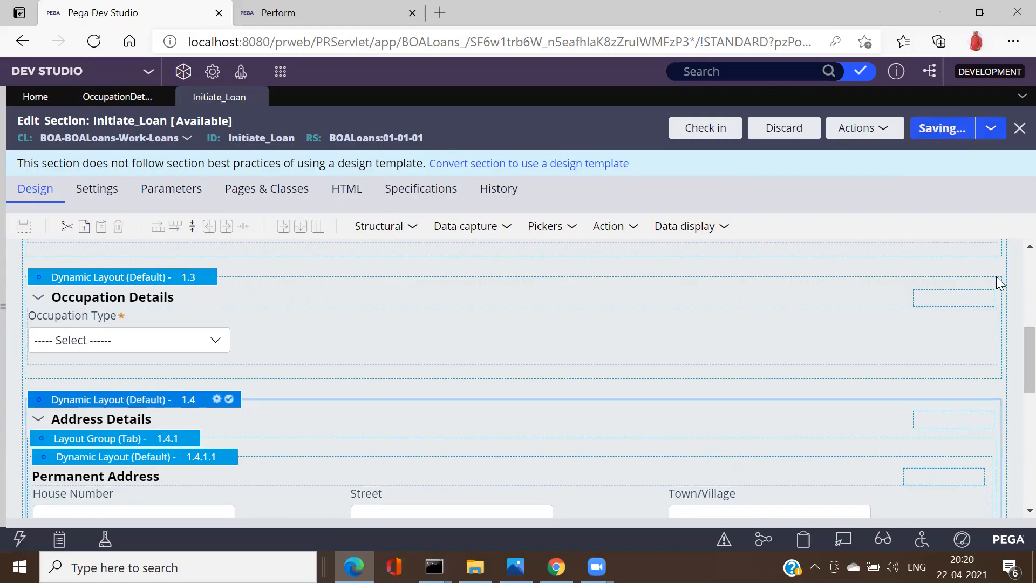
{"action": "left_click", "coordinate": [862, 74]}
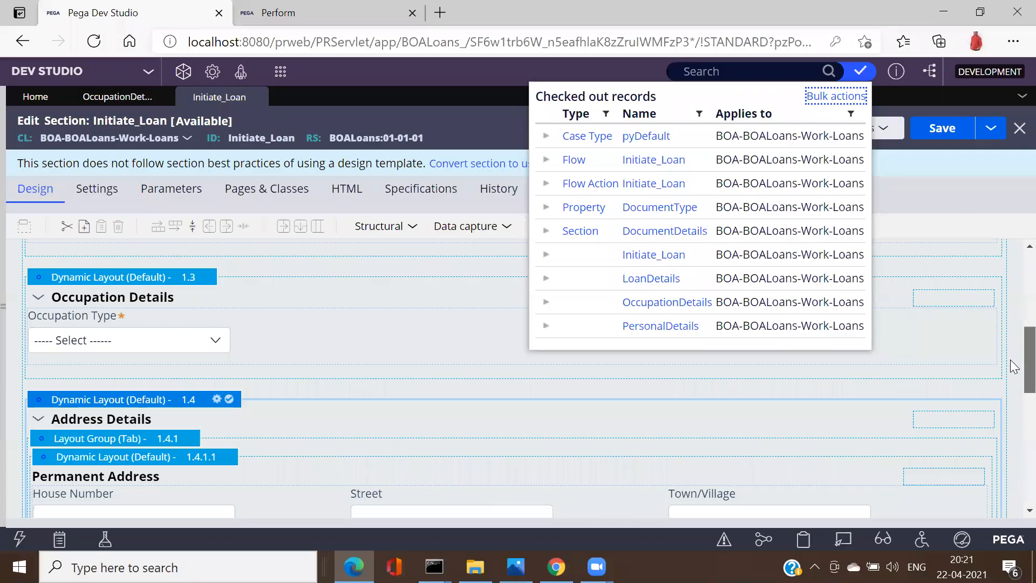
{"action": "scroll", "coordinate": [1015, 367], "scroll_direction": "down", "scroll_amount": 5}
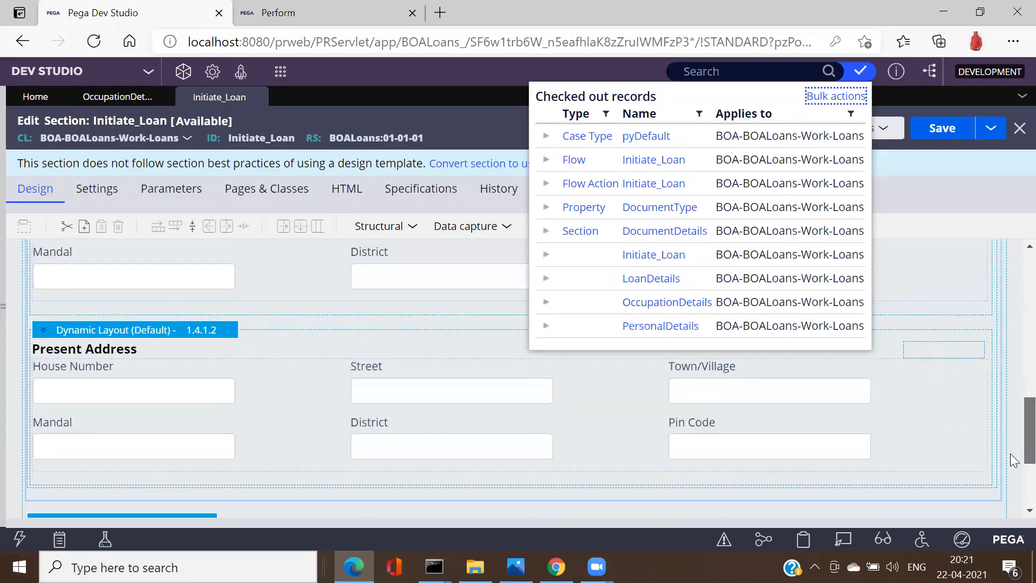
{"action": "scroll", "coordinate": [1014, 491], "scroll_direction": "down", "scroll_amount": 3}
{"action": "scroll", "coordinate": [1013, 448], "scroll_direction": "up", "scroll_amount": 4}
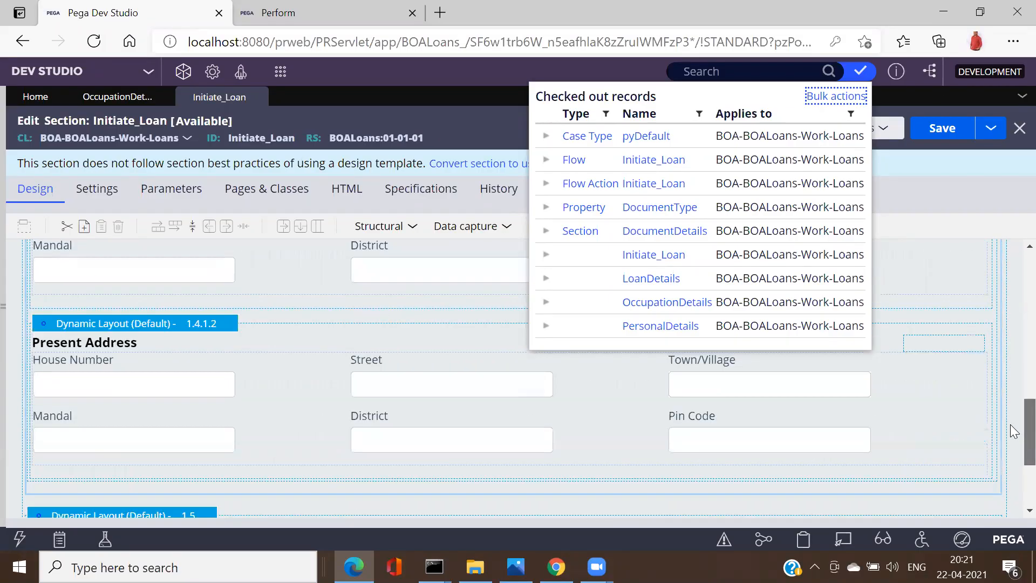
{"action": "scroll", "coordinate": [1015, 440], "scroll_direction": "down", "scroll_amount": 2}
{"action": "scroll", "coordinate": [1014, 432], "scroll_direction": "up", "scroll_amount": 4}
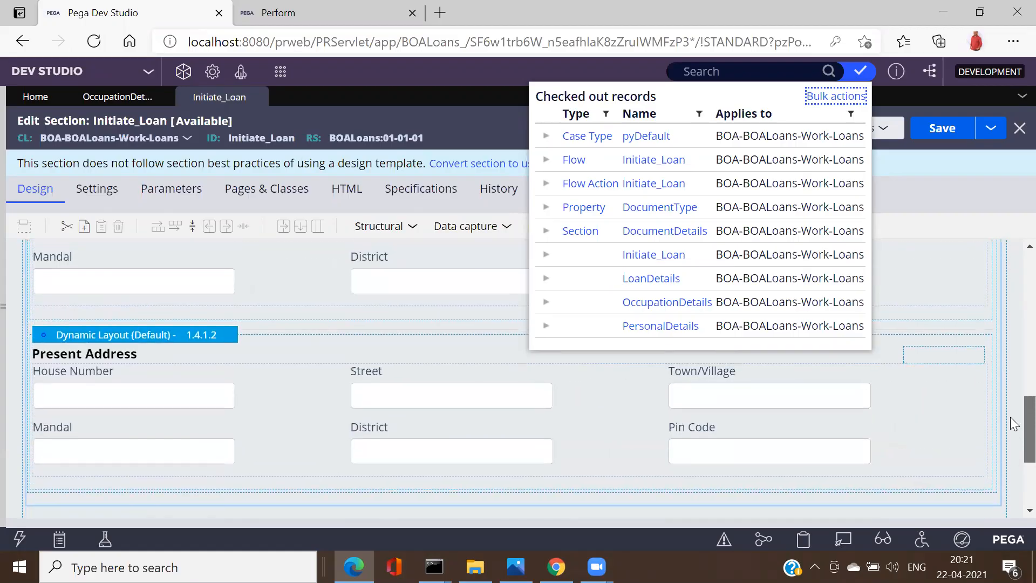
{"action": "scroll", "coordinate": [1010, 399], "scroll_direction": "up", "scroll_amount": 1}
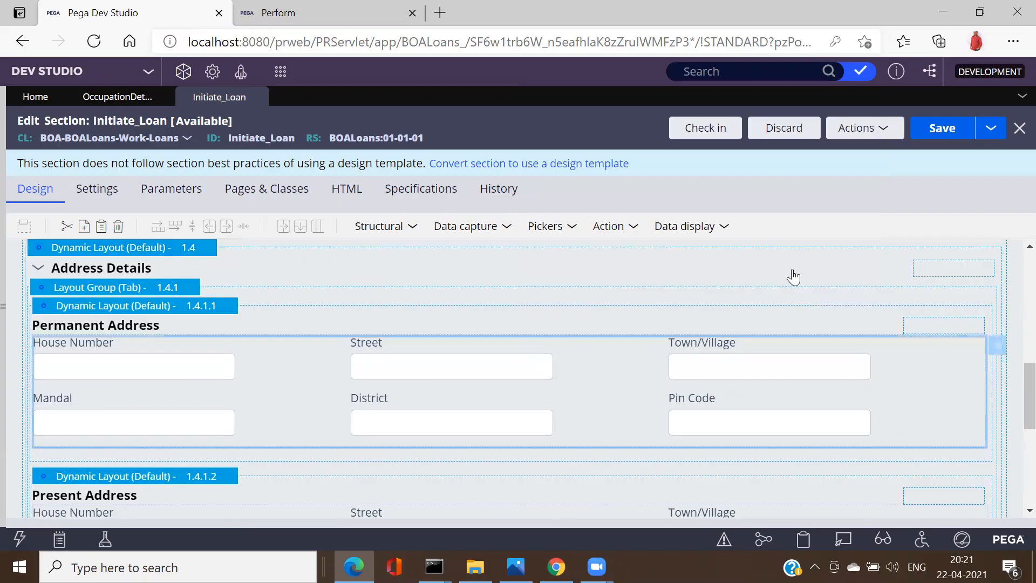
Step: From the embedded address section's properties, open its AddressDetails source section
{"action": "left_click", "coordinate": [998, 345]}
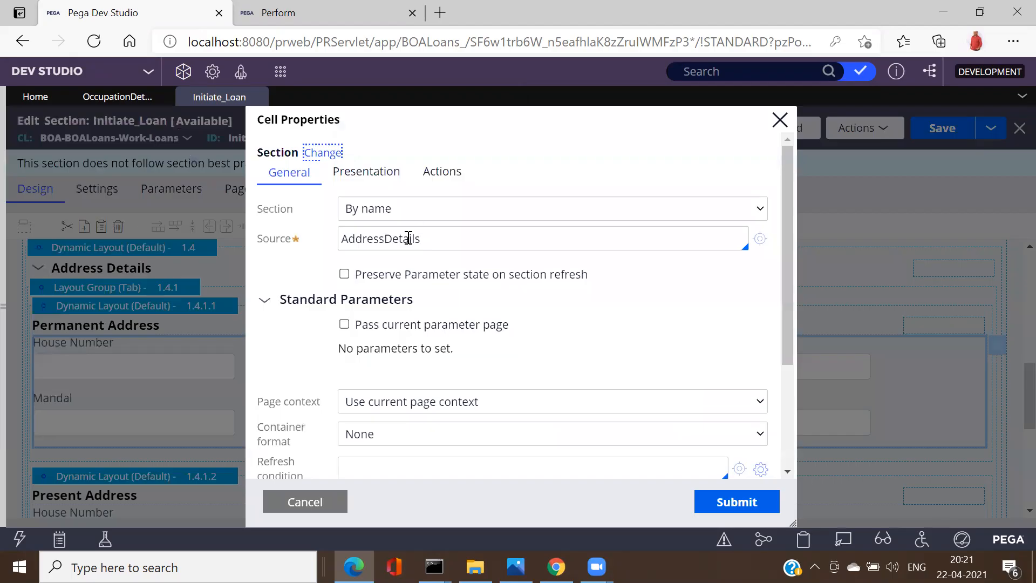
{"action": "double_click", "coordinate": [385, 243]}
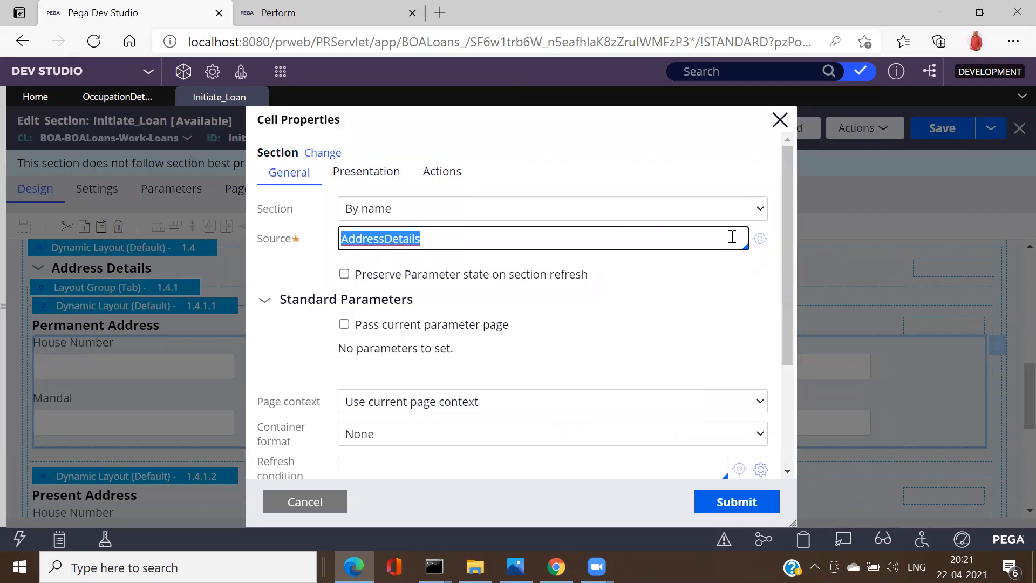
{"action": "left_click", "coordinate": [760, 239]}
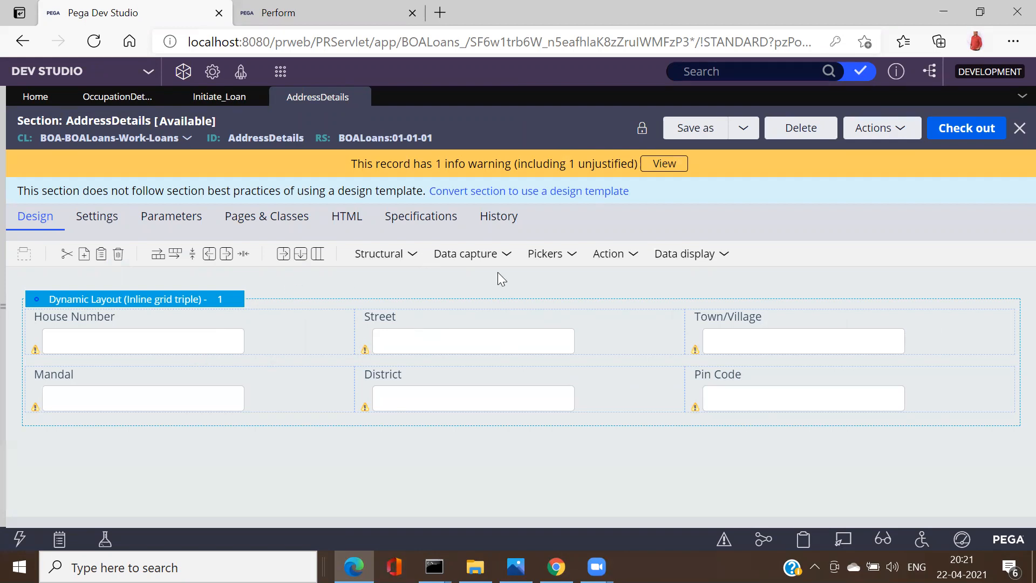
{"action": "left_click", "coordinate": [570, 258]}
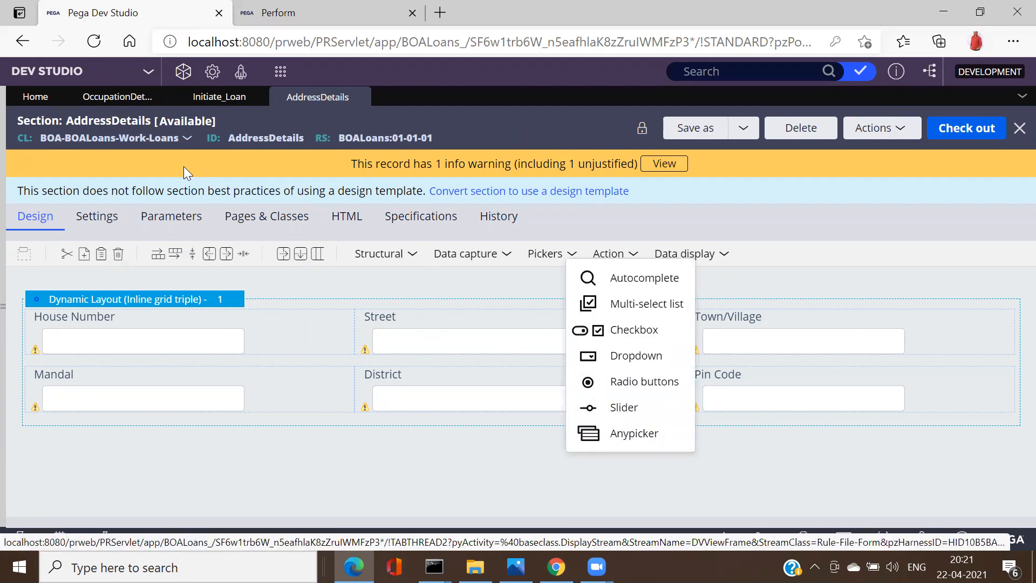
Step: Return to Initiate_Loan, cancel Cell Properties, and review the stacked Details layouts
{"action": "left_click", "coordinate": [209, 100]}
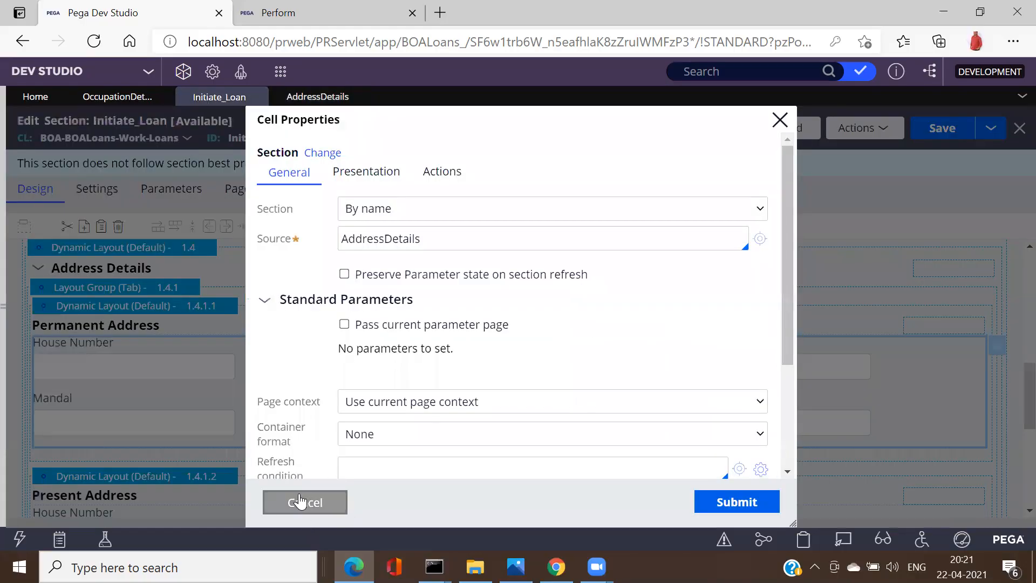
{"action": "left_click", "coordinate": [300, 501]}
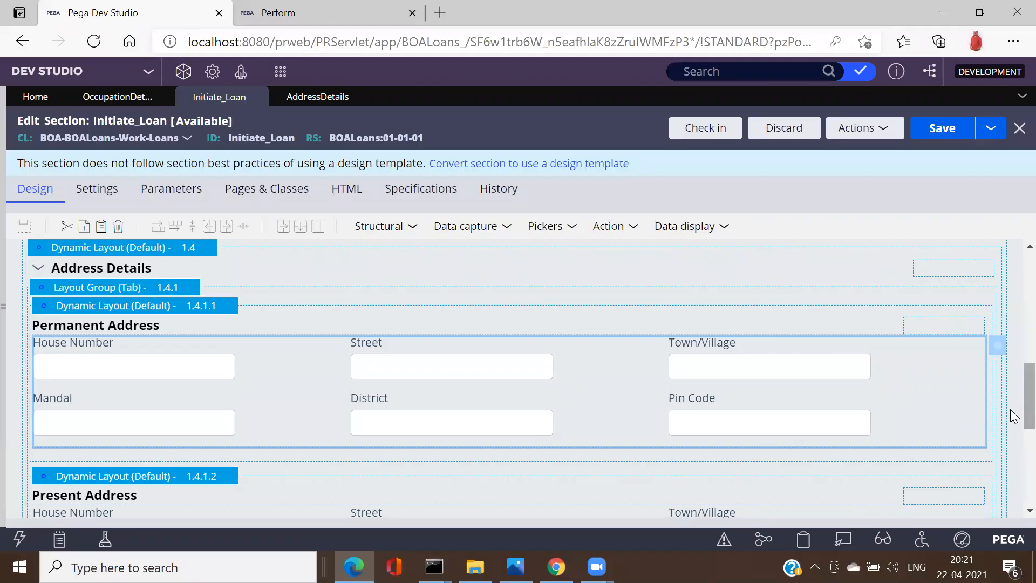
{"action": "scroll", "coordinate": [1014, 324], "scroll_direction": "up", "scroll_amount": 3}
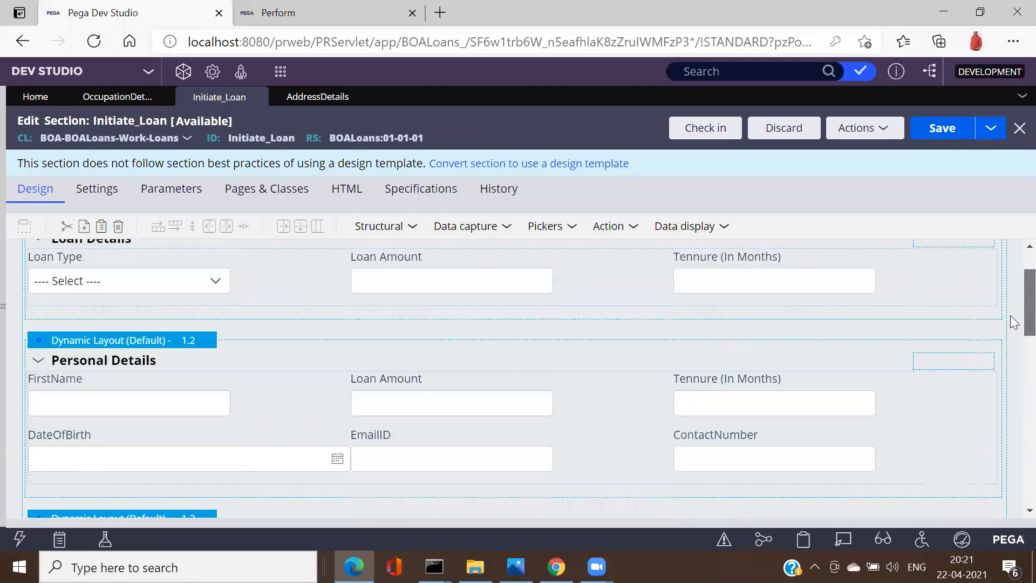
{"action": "scroll", "coordinate": [1013, 363], "scroll_direction": "down", "scroll_amount": 5}
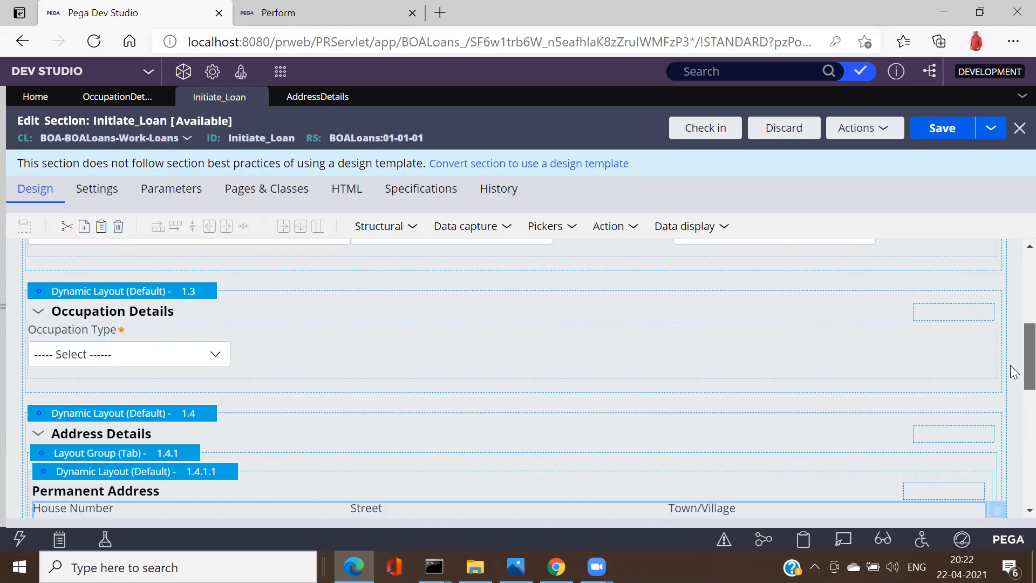
{"action": "scroll", "coordinate": [1010, 364], "scroll_direction": "down", "scroll_amount": 5}
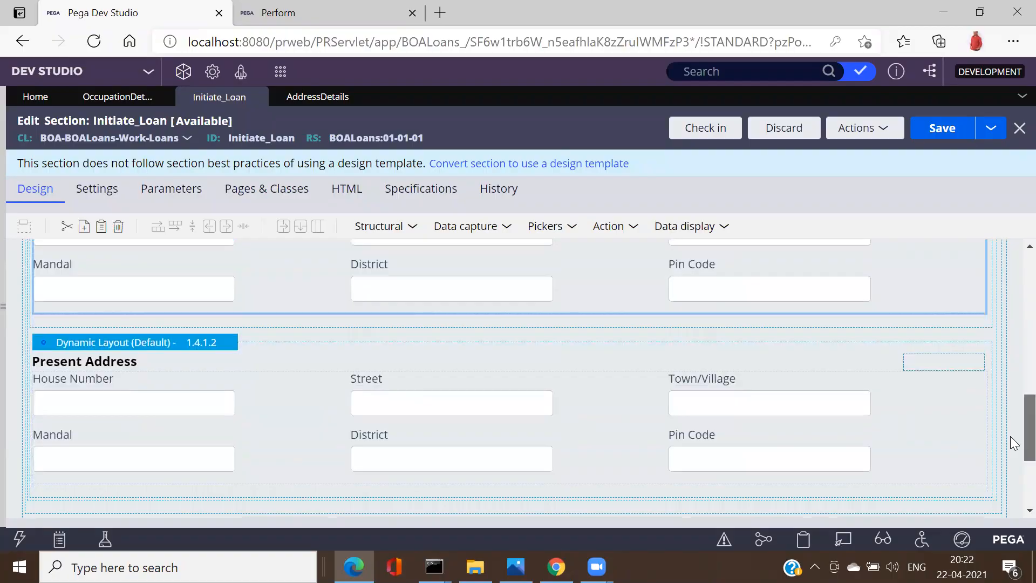
{"action": "scroll", "coordinate": [1010, 415], "scroll_direction": "up", "scroll_amount": 2}
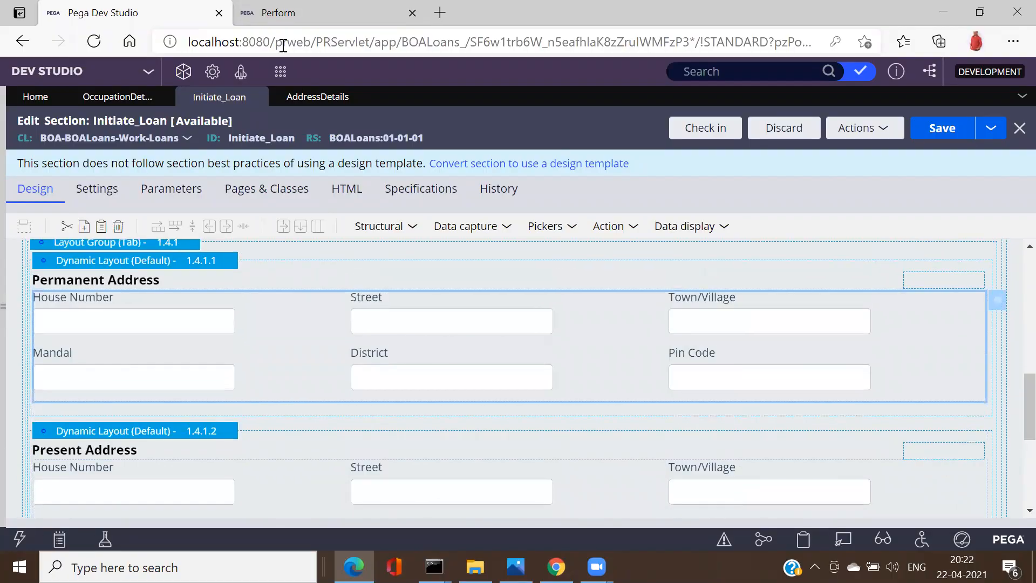
{"action": "left_click", "coordinate": [282, 14]}
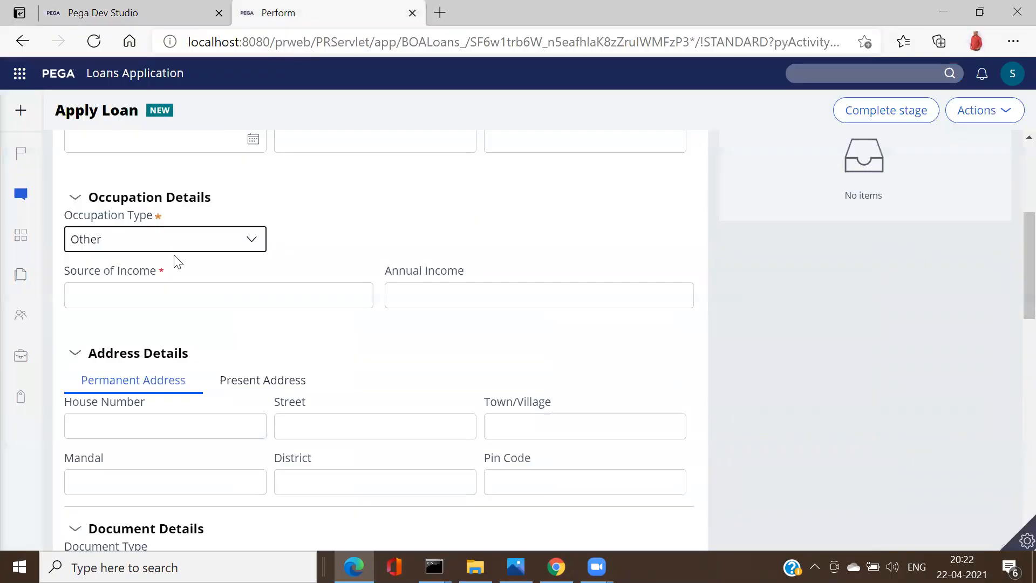
{"action": "left_click", "coordinate": [230, 391]}
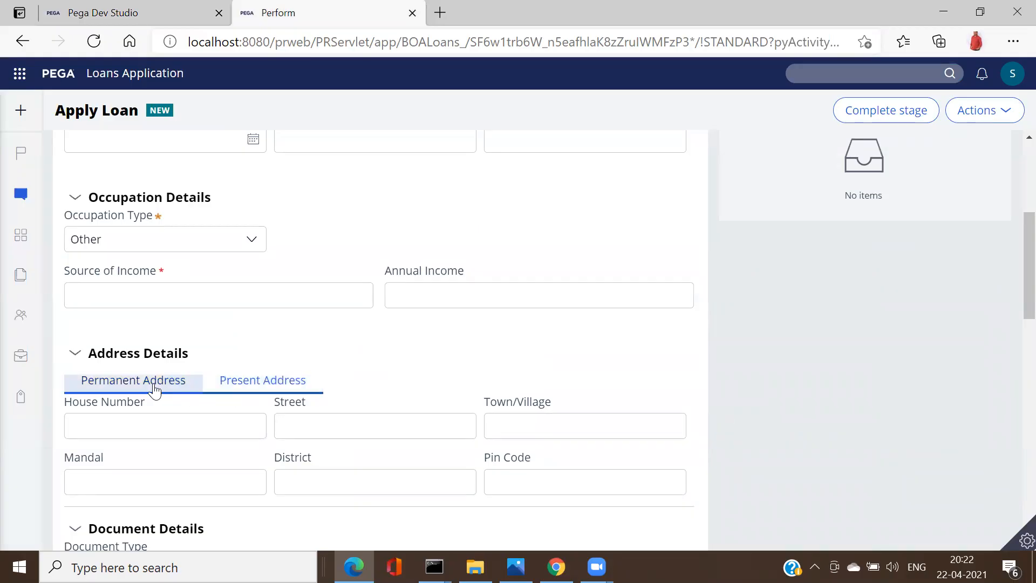
{"action": "left_click", "coordinate": [256, 386]}
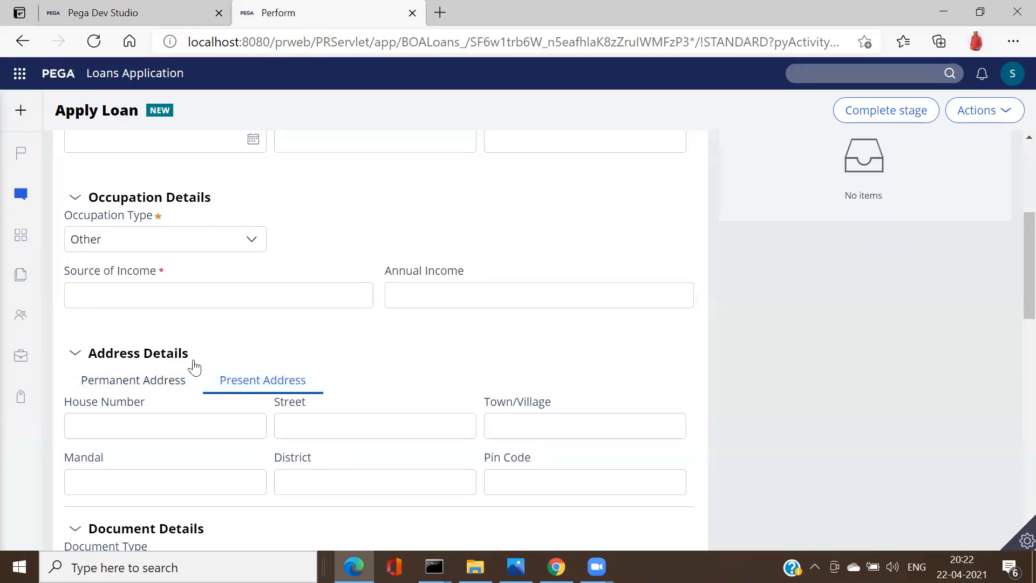
{"action": "left_click", "coordinate": [170, 382]}
{"action": "left_click", "coordinate": [272, 387]}
{"action": "left_click", "coordinate": [174, 384]}
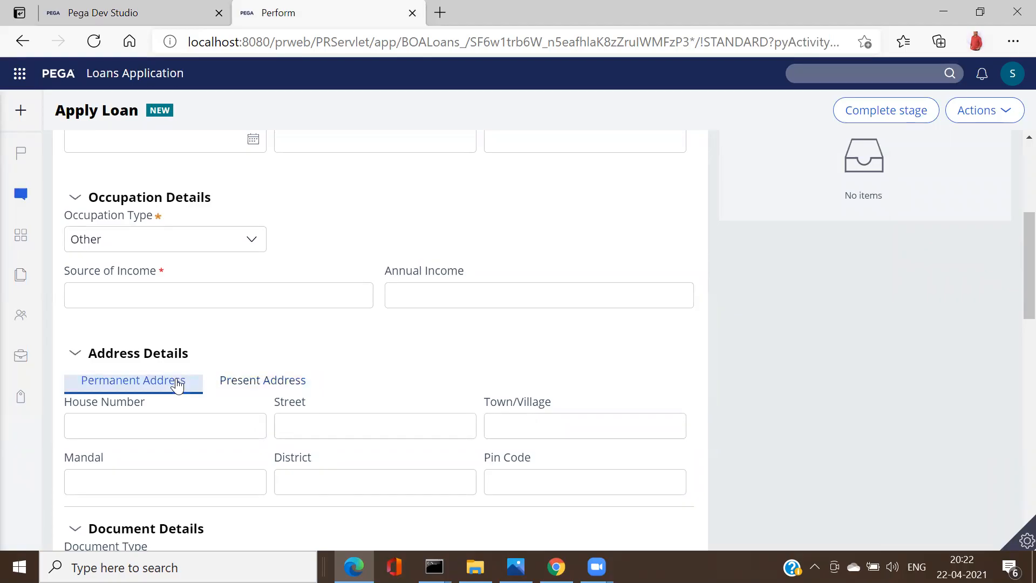
{"action": "left_click", "coordinate": [262, 387]}
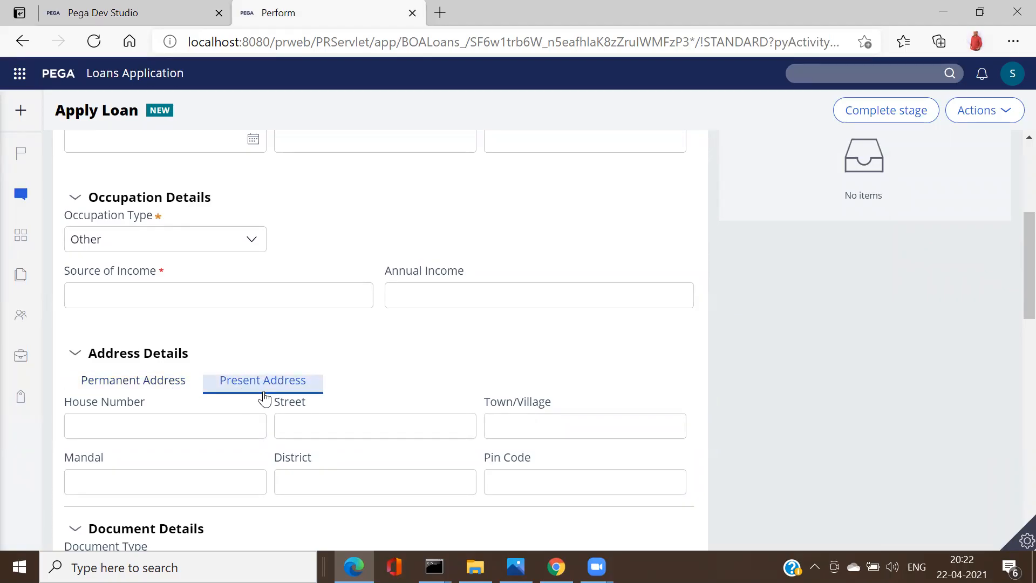
{"action": "left_click", "coordinate": [129, 8]}
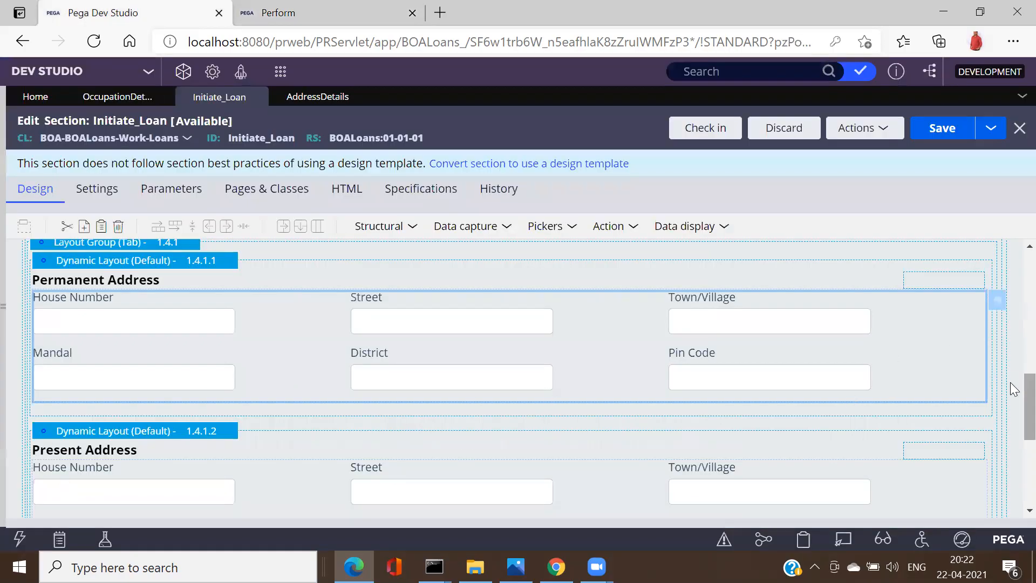
Step: Drop a Structural Dynamic layout into Present Address, below the Pin Code field
{"action": "scroll", "coordinate": [1010, 377], "scroll_direction": "up", "scroll_amount": 2}
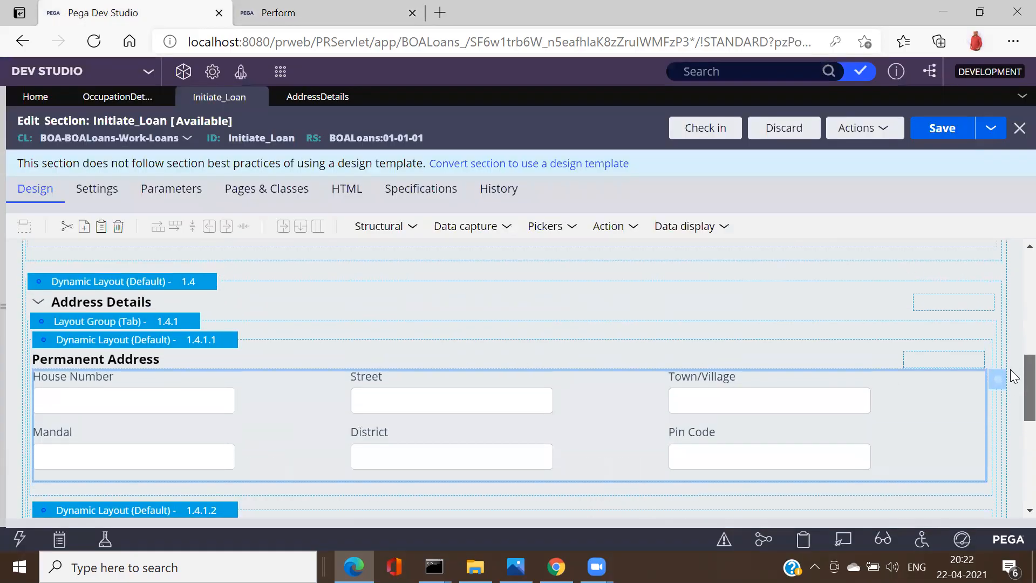
{"action": "scroll", "coordinate": [1012, 378], "scroll_direction": "down", "scroll_amount": 2}
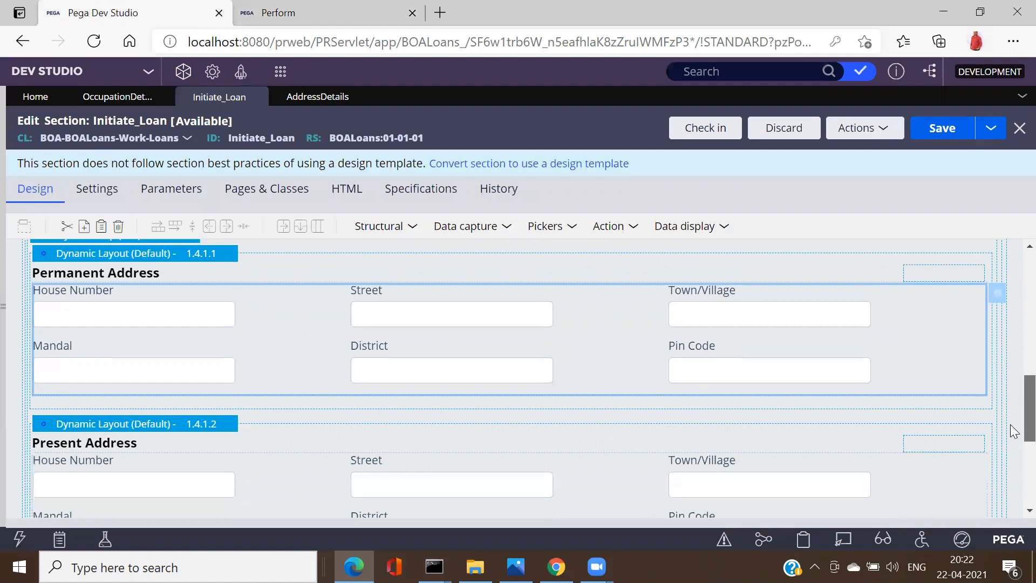
{"action": "scroll", "coordinate": [1013, 430], "scroll_direction": "down", "scroll_amount": 4}
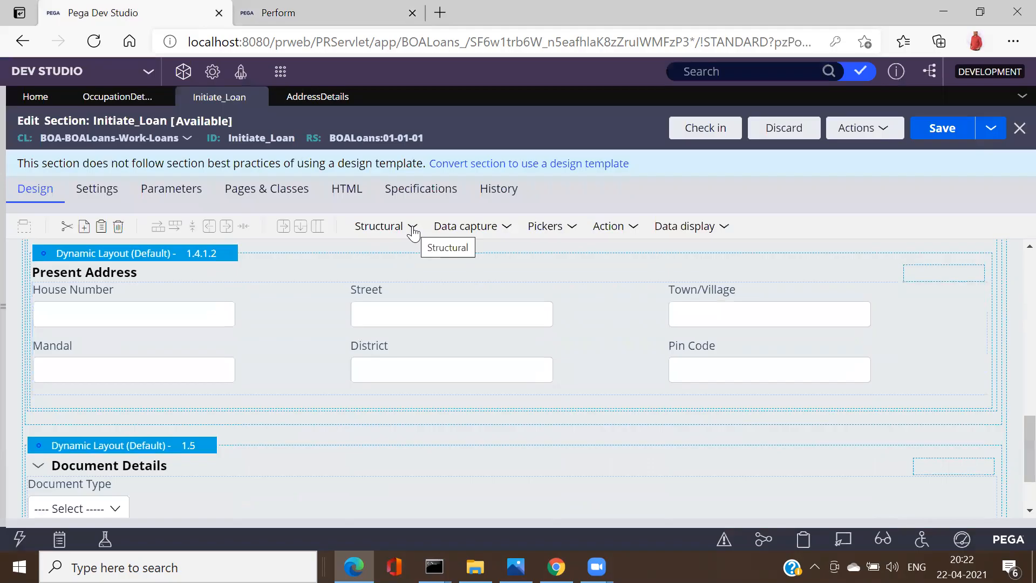
{"action": "left_click", "coordinate": [413, 234]}
{"action": "left_click_drag", "start_coordinate": [489, 260], "coordinate": [231, 432]}
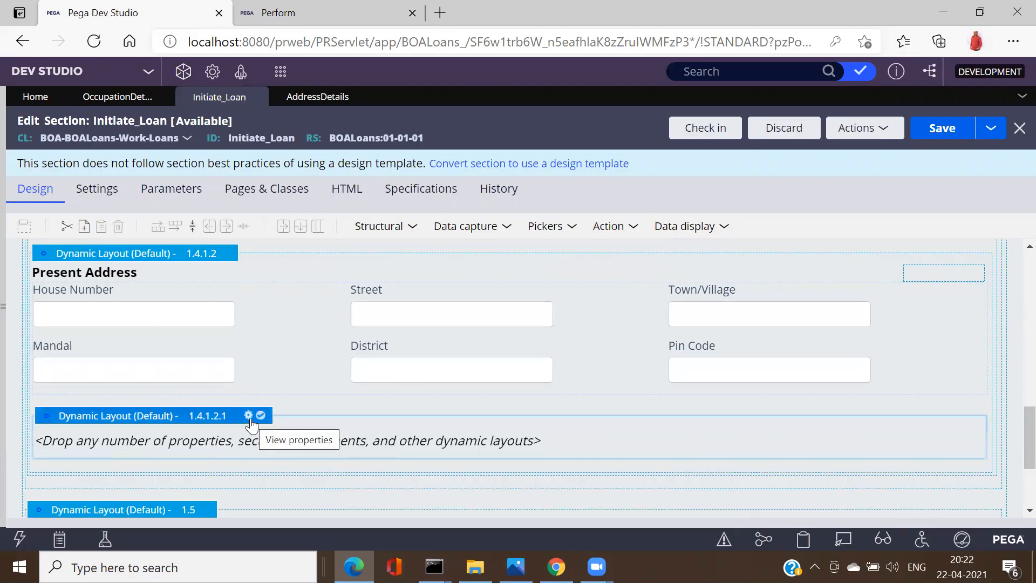
Step: Set the empty nested layout's caption to a Header titled 'Office Address' and submit
{"action": "left_click", "coordinate": [251, 417]}
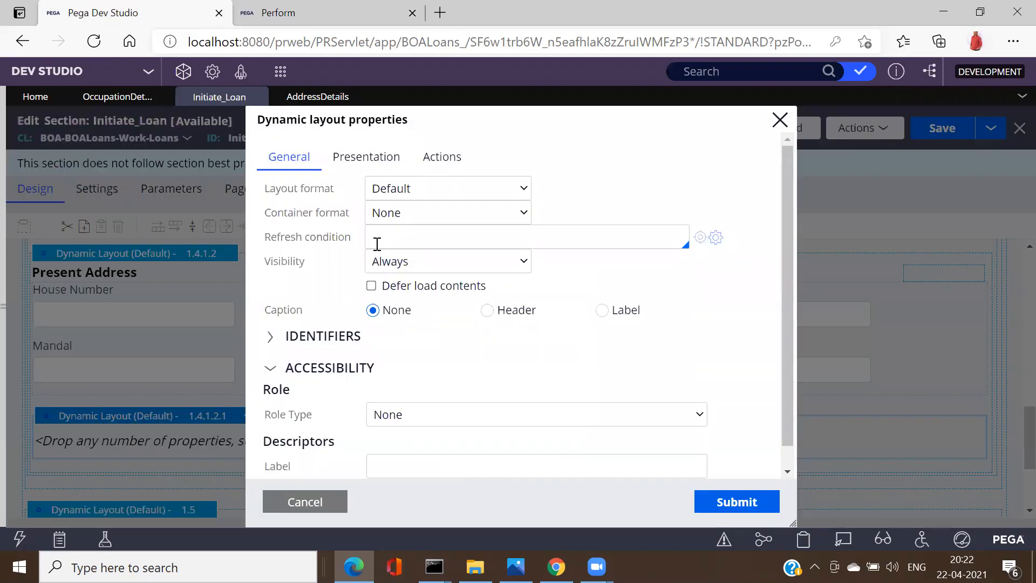
{"action": "left_click", "coordinate": [420, 189]}
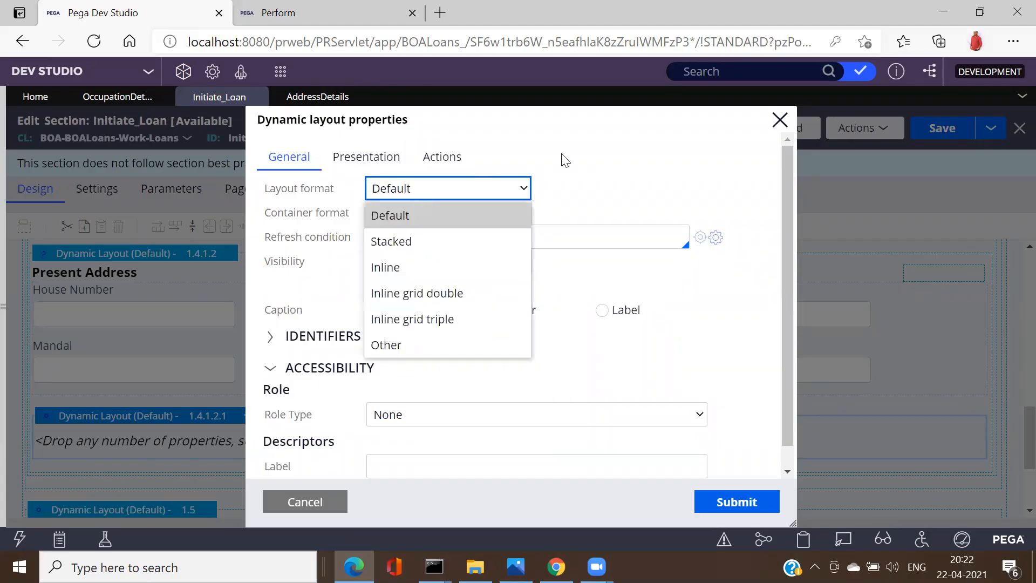
{"action": "key", "text": "Escape"}
{"action": "left_click", "coordinate": [317, 501]}
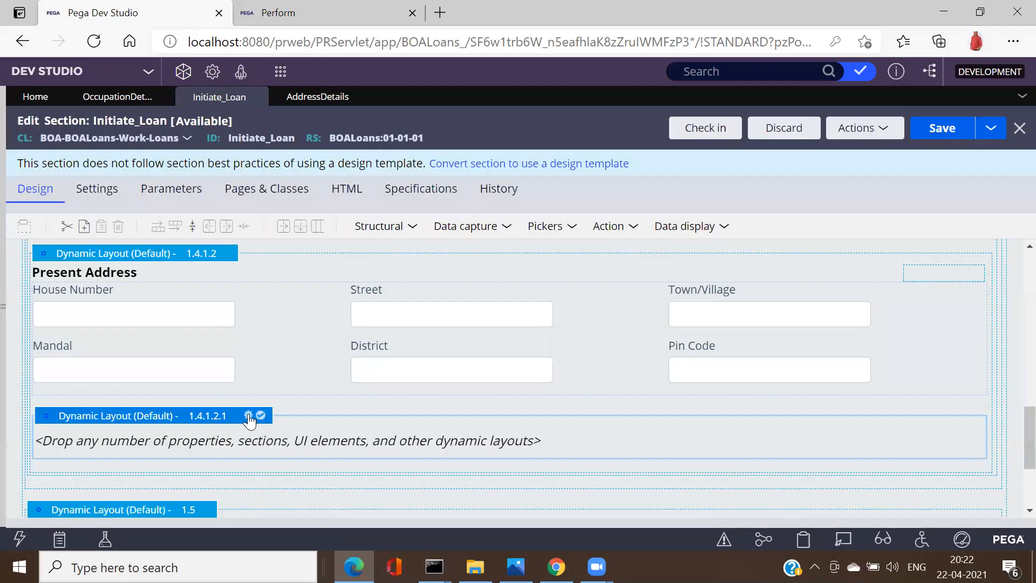
{"action": "double_click", "coordinate": [412, 307]}
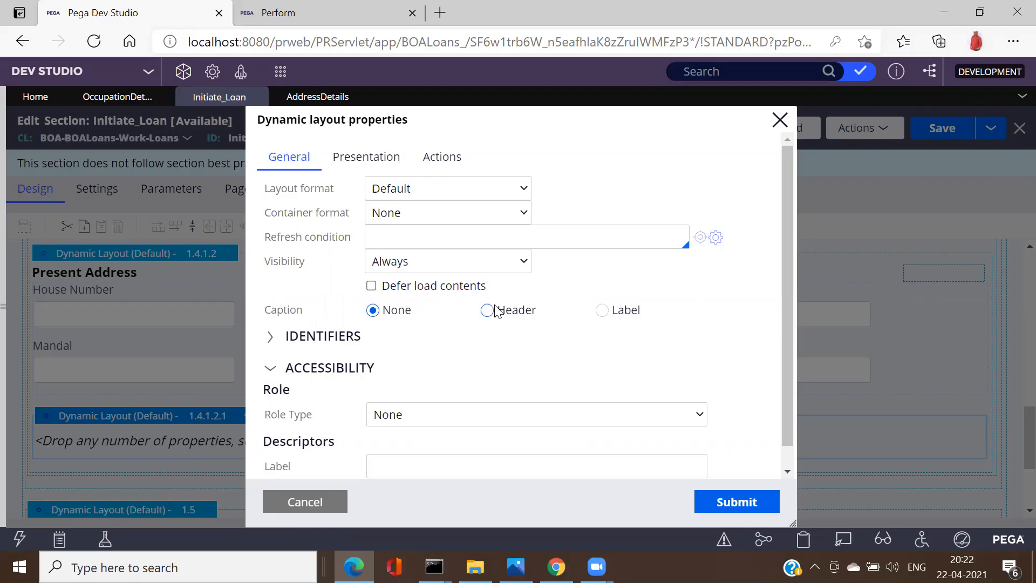
{"action": "left_click", "coordinate": [487, 311]}
{"action": "left_click", "coordinate": [588, 355]}
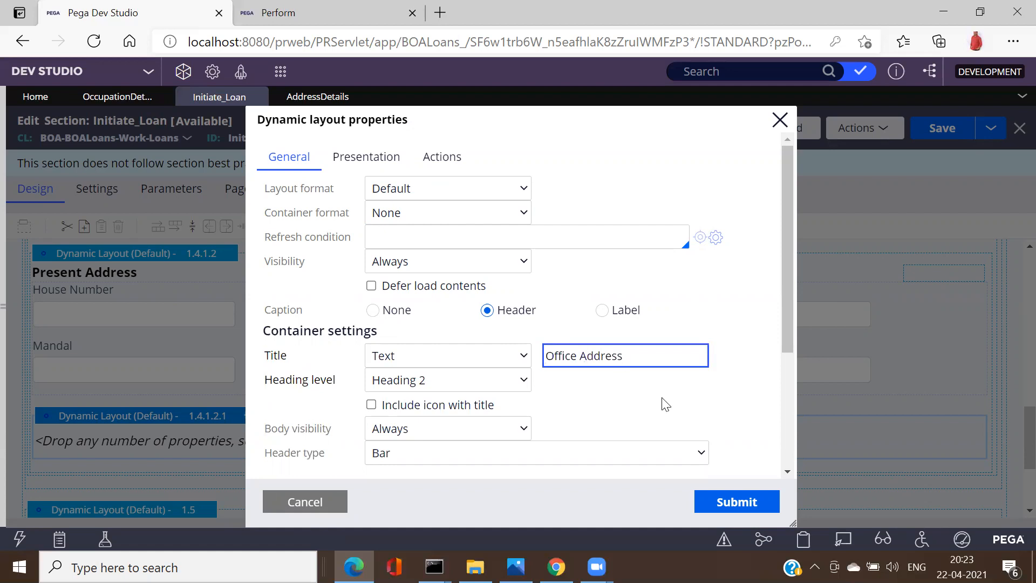
{"action": "left_click", "coordinate": [734, 497]}
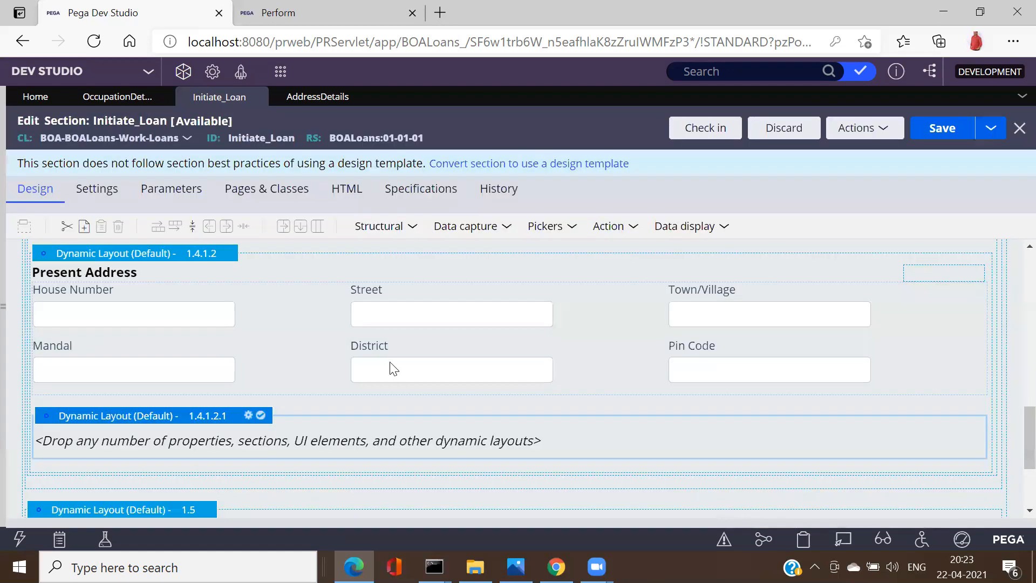
{"action": "left_click", "coordinate": [414, 226]}
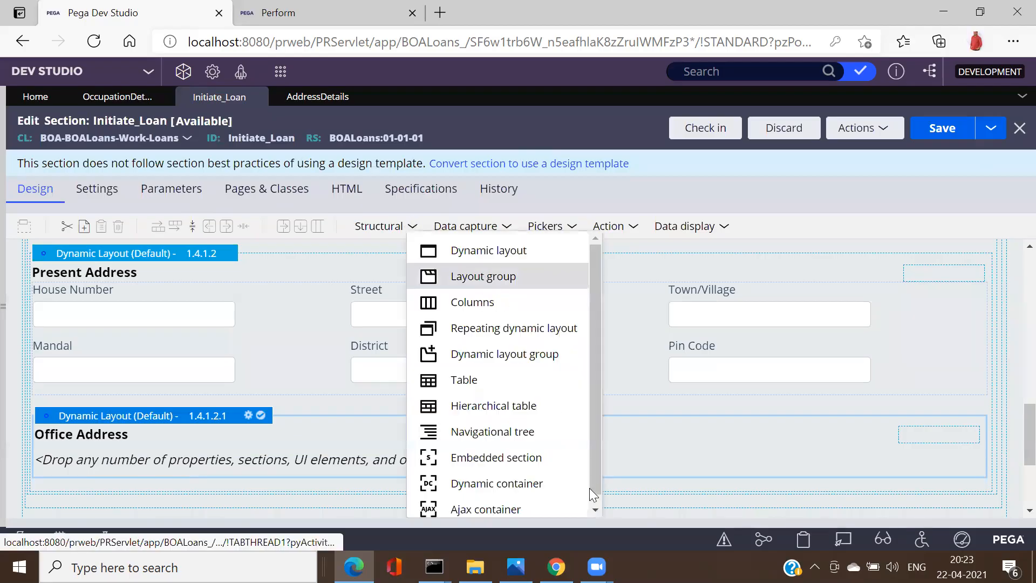
Step: Embed the DashboardReports section (found by typing 'Dash') in Office Address, then save Initiate_Loan
{"action": "scroll", "coordinate": [491, 452], "scroll_direction": "down", "scroll_amount": 1}
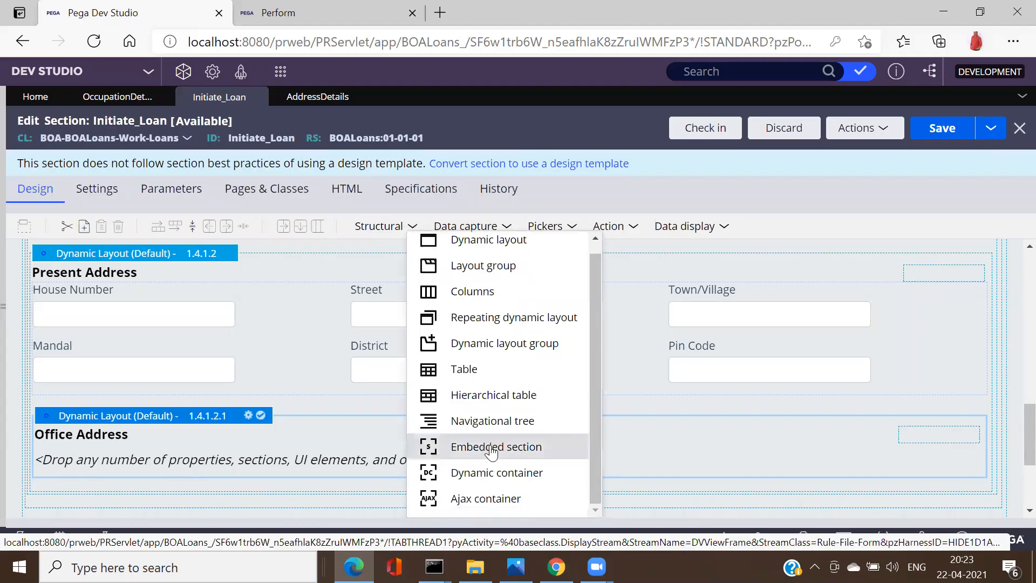
{"action": "left_click_drag", "start_coordinate": [491, 453], "coordinate": [388, 454]}
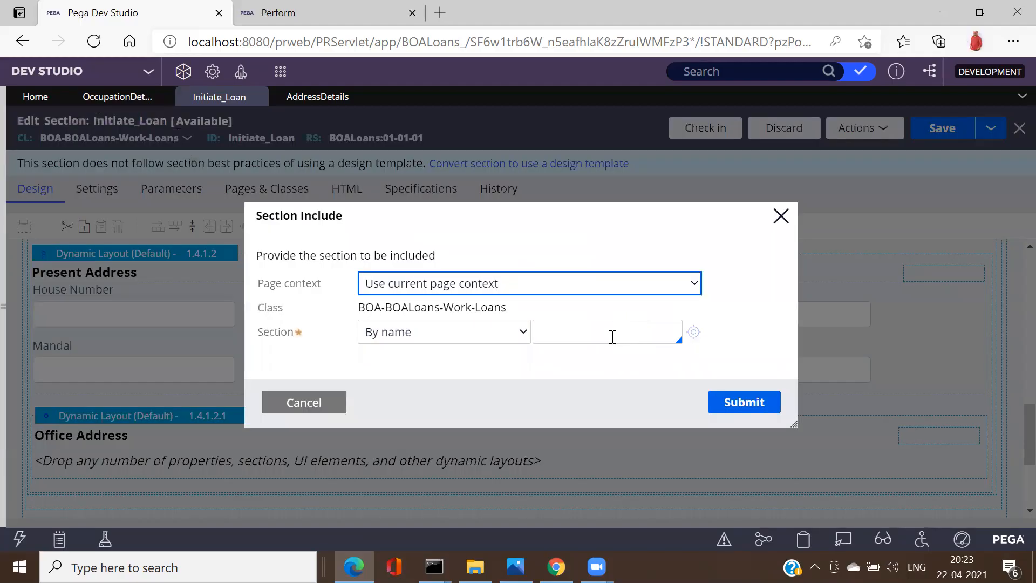
{"action": "left_click", "coordinate": [612, 336]}
{"action": "type", "text": "Das"}
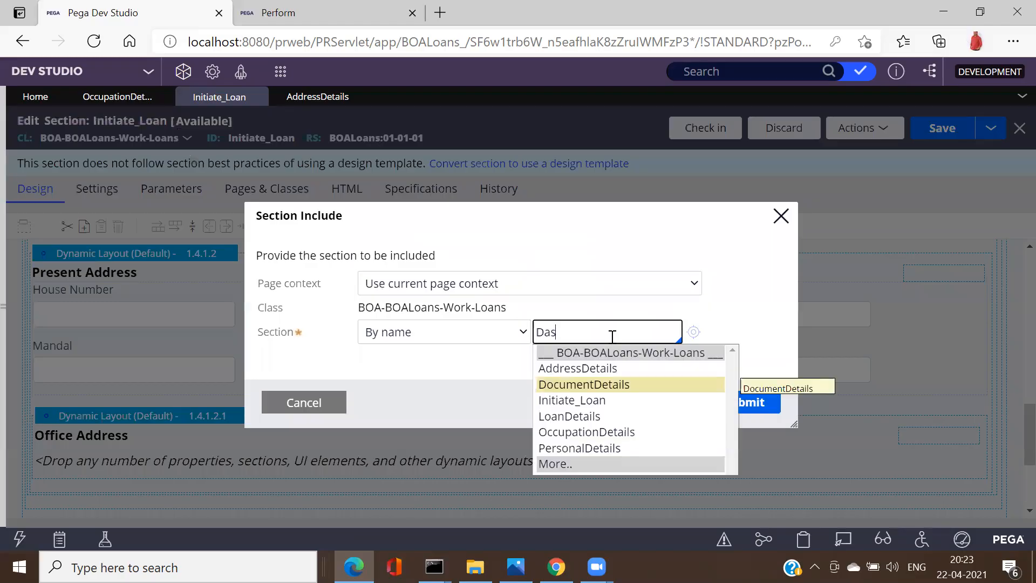
{"action": "type", "text": "h"}
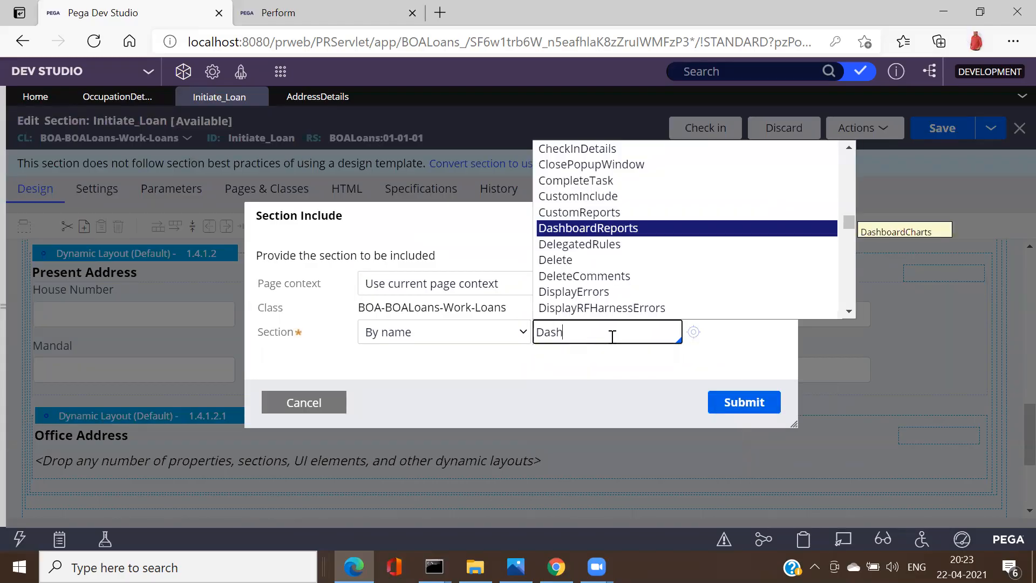
{"action": "key", "text": "Return"}
{"action": "left_click", "coordinate": [751, 399]}
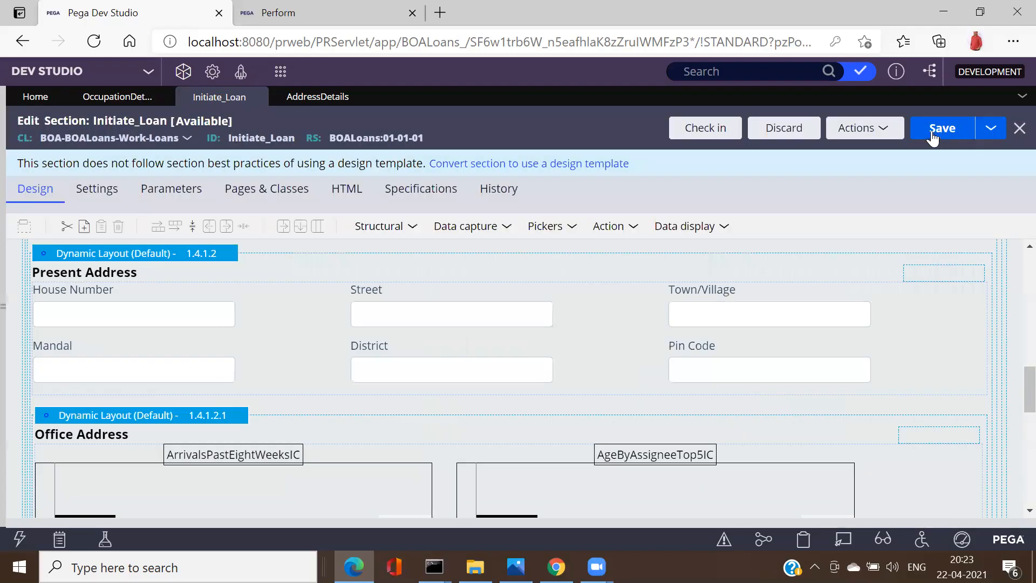
{"action": "left_click", "coordinate": [931, 132]}
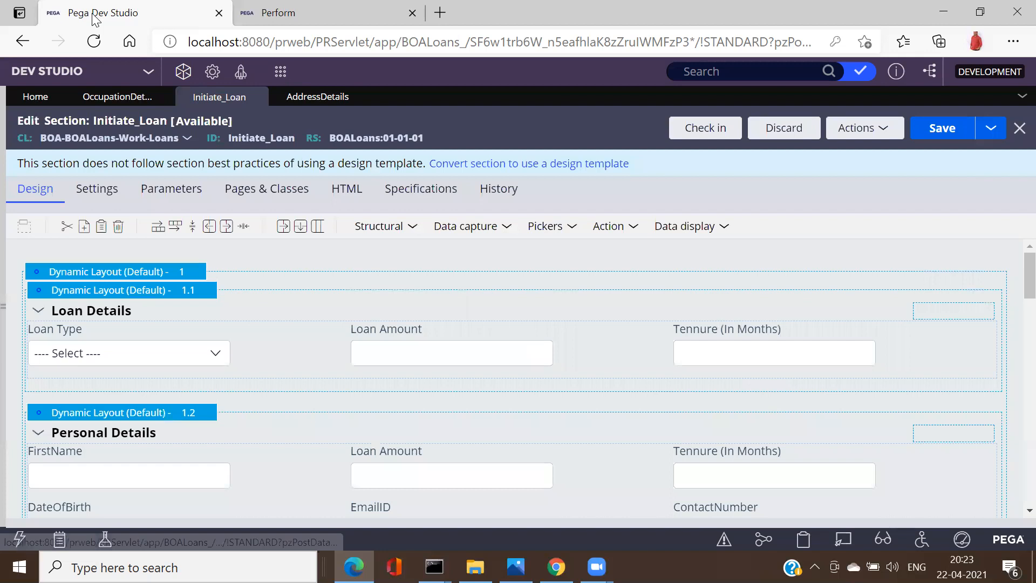
{"action": "key", "text": "ctrl+Tab"}
{"action": "left_click", "coordinate": [48, 118]}
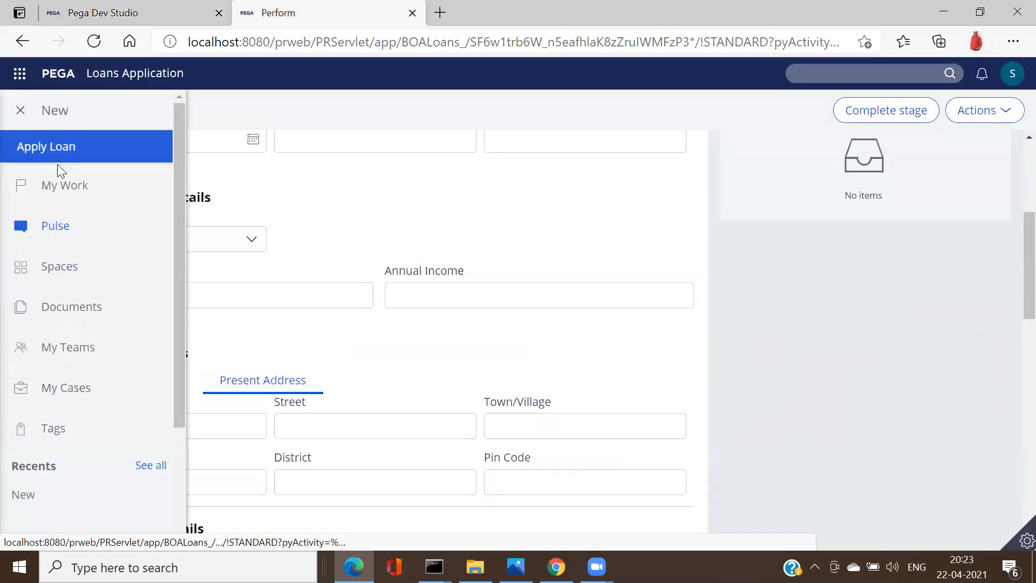
{"action": "left_click", "coordinate": [57, 141]}
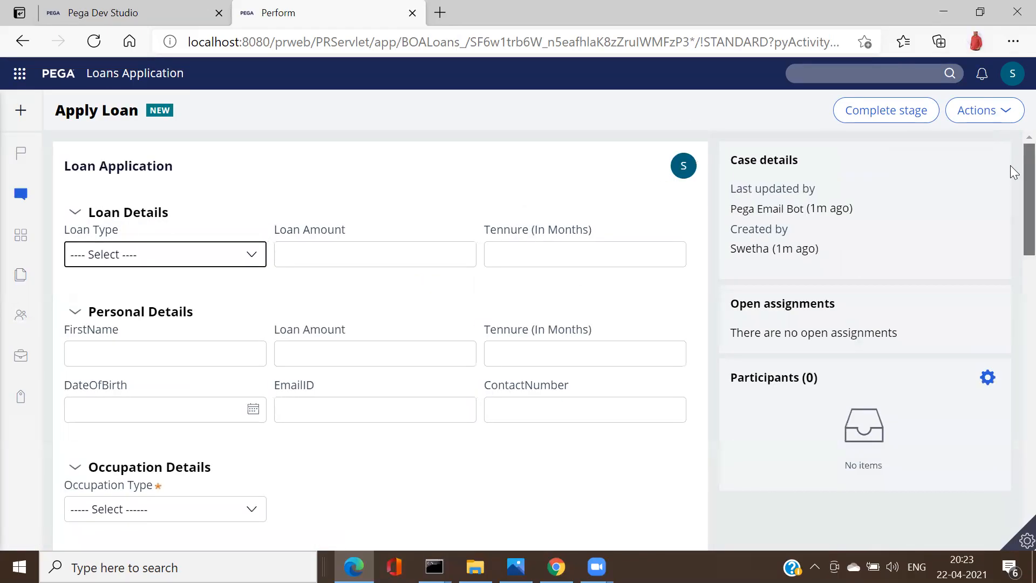
{"action": "scroll", "coordinate": [1013, 259], "scroll_direction": "down", "scroll_amount": 5}
{"action": "scroll", "coordinate": [1011, 258], "scroll_direction": "down", "scroll_amount": 2}
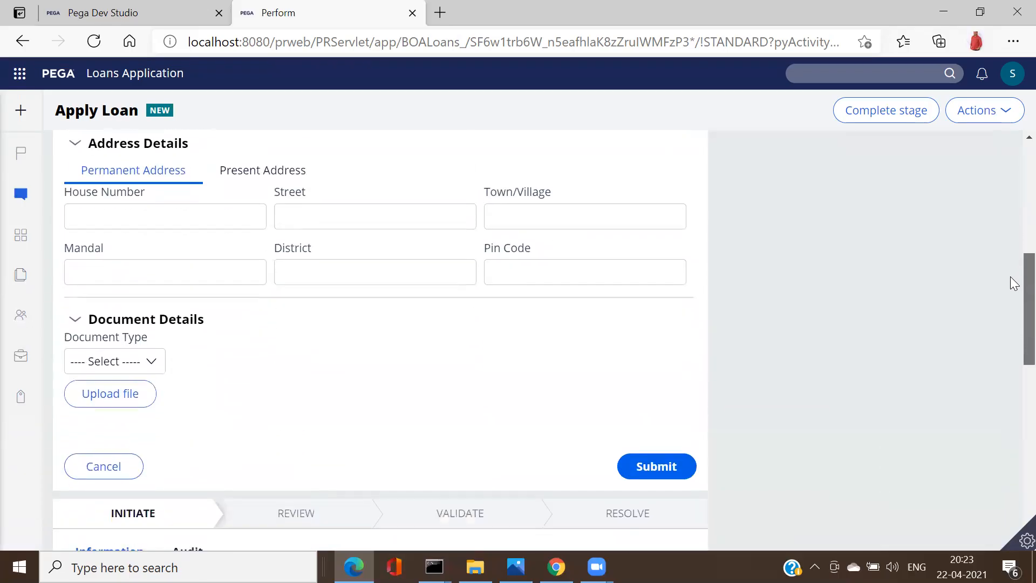
{"action": "scroll", "coordinate": [1011, 272], "scroll_direction": "up", "scroll_amount": 2}
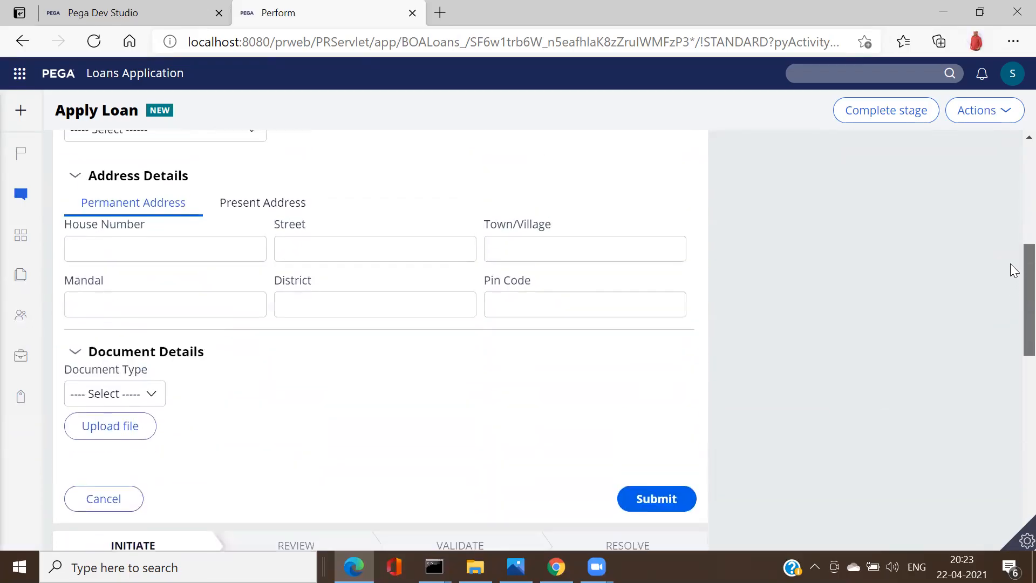
{"action": "left_click", "coordinate": [238, 212]}
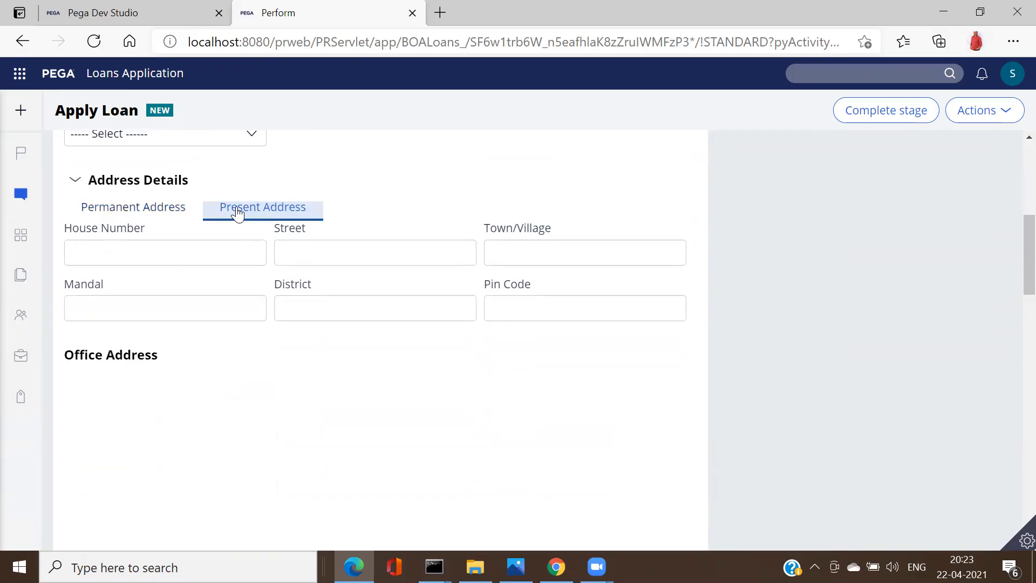
{"action": "left_click", "coordinate": [157, 211]}
{"action": "left_click", "coordinate": [54, 114]}
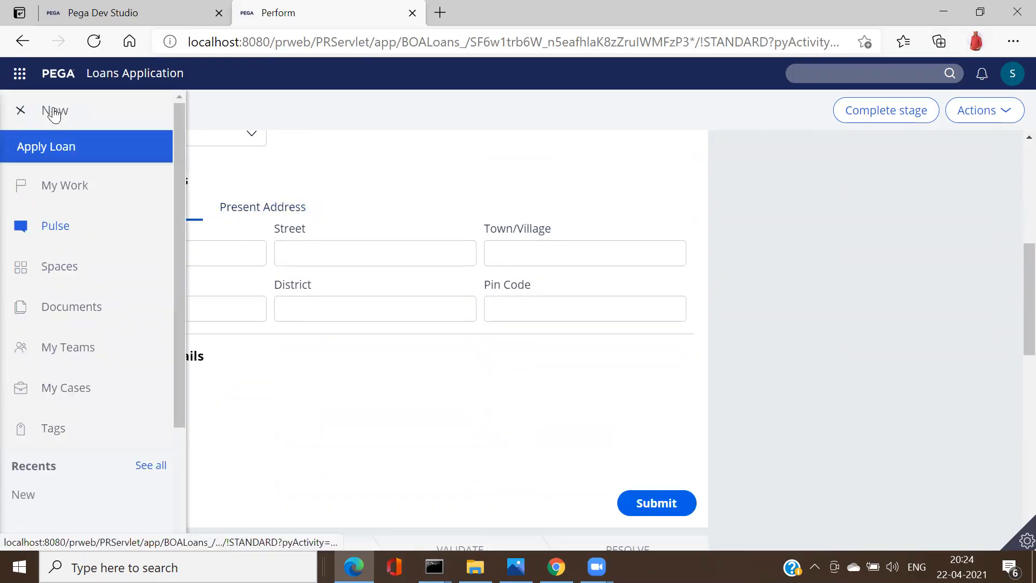
{"action": "left_click", "coordinate": [57, 148]}
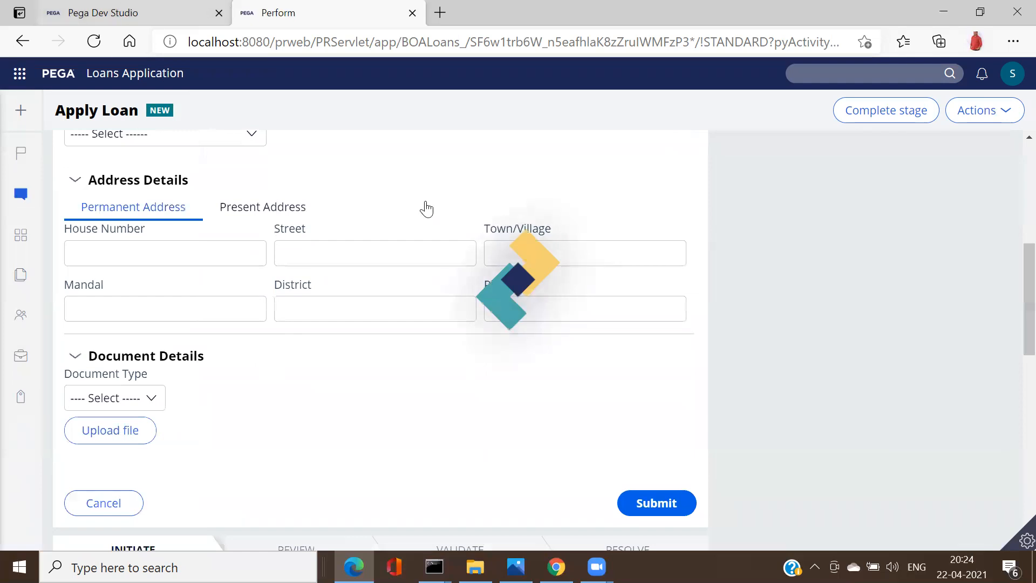
{"action": "left_click", "coordinate": [130, 13]}
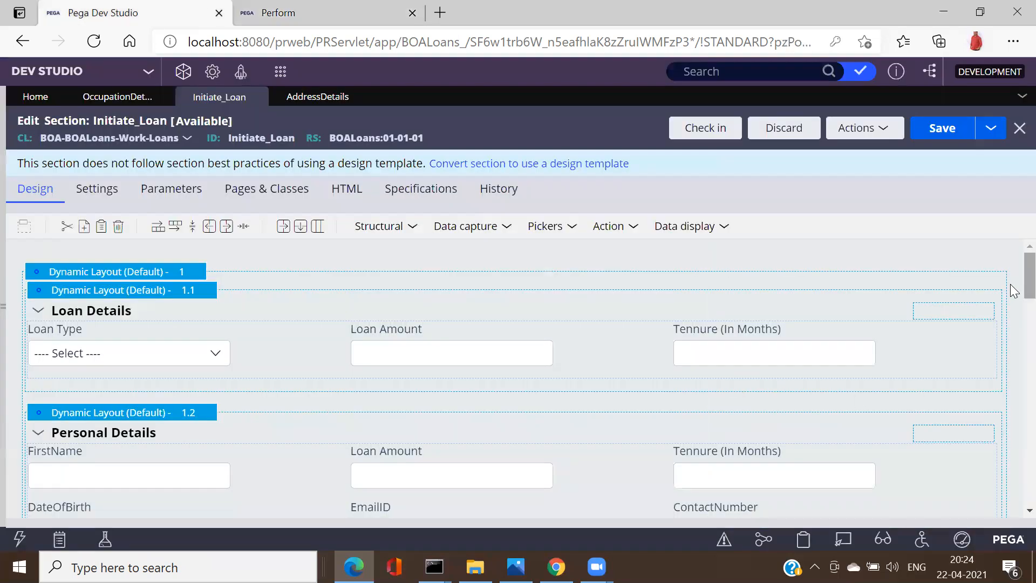
Step: Scroll the Initiate_Loan canvas to inspect the Office Address dashboard charts
{"action": "scroll", "coordinate": [1014, 291], "scroll_direction": "down", "scroll_amount": 7}
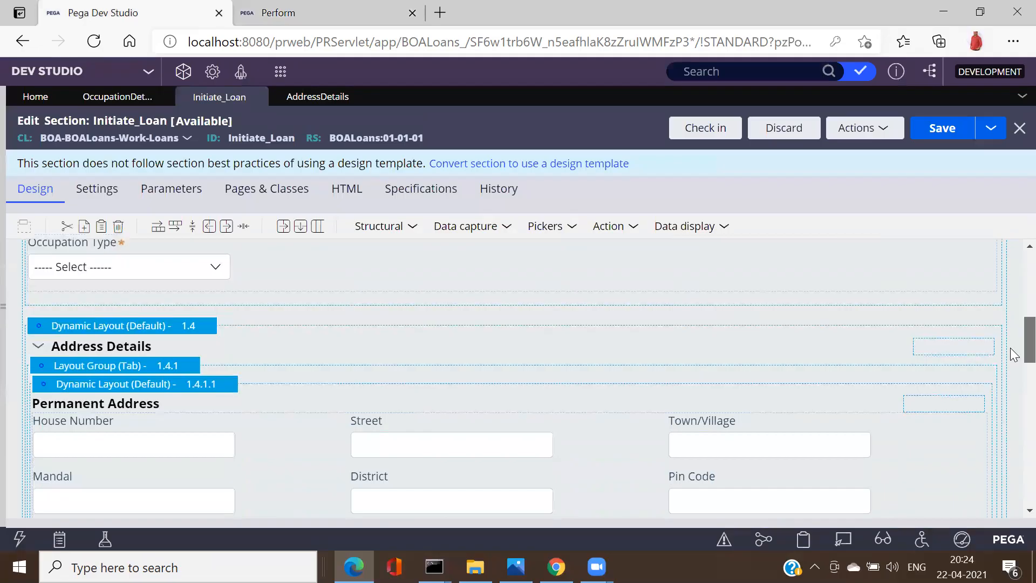
{"action": "scroll", "coordinate": [1013, 353], "scroll_direction": "down", "scroll_amount": 3}
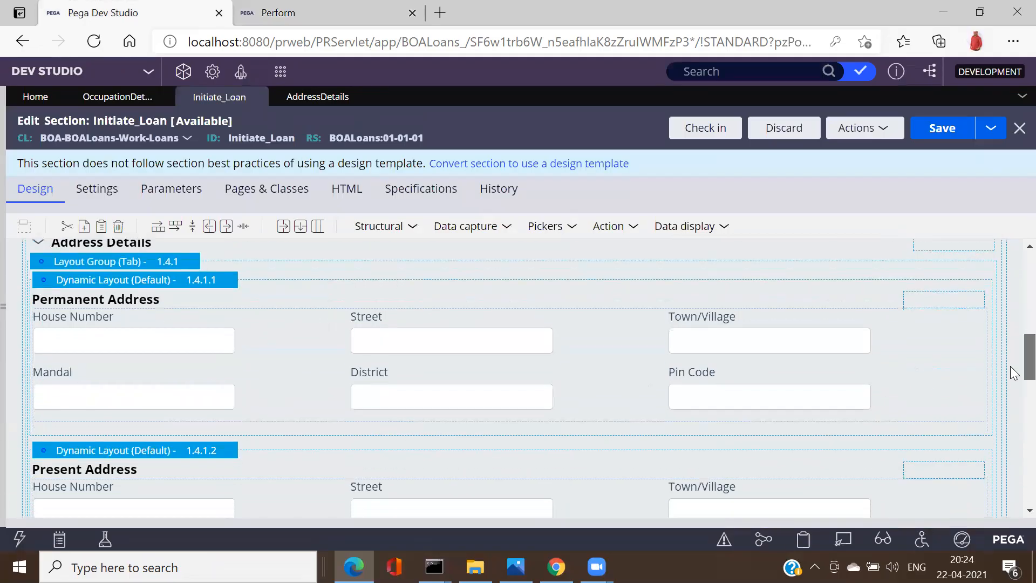
{"action": "scroll", "coordinate": [1011, 376], "scroll_direction": "down", "scroll_amount": 4}
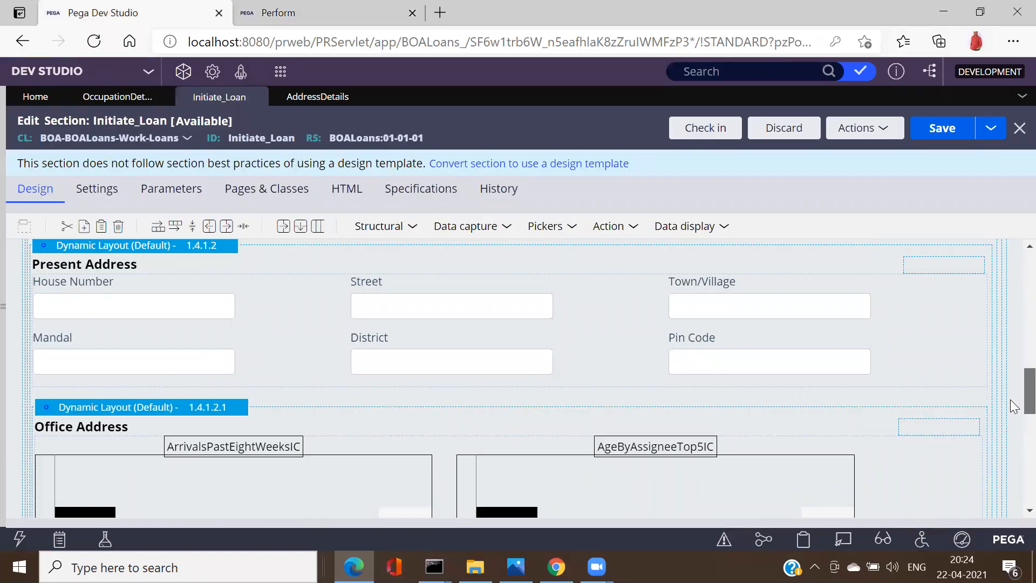
{"action": "scroll", "coordinate": [1010, 397], "scroll_direction": "up", "scroll_amount": 1}
{"action": "scroll", "coordinate": [1013, 400], "scroll_direction": "down", "scroll_amount": 3}
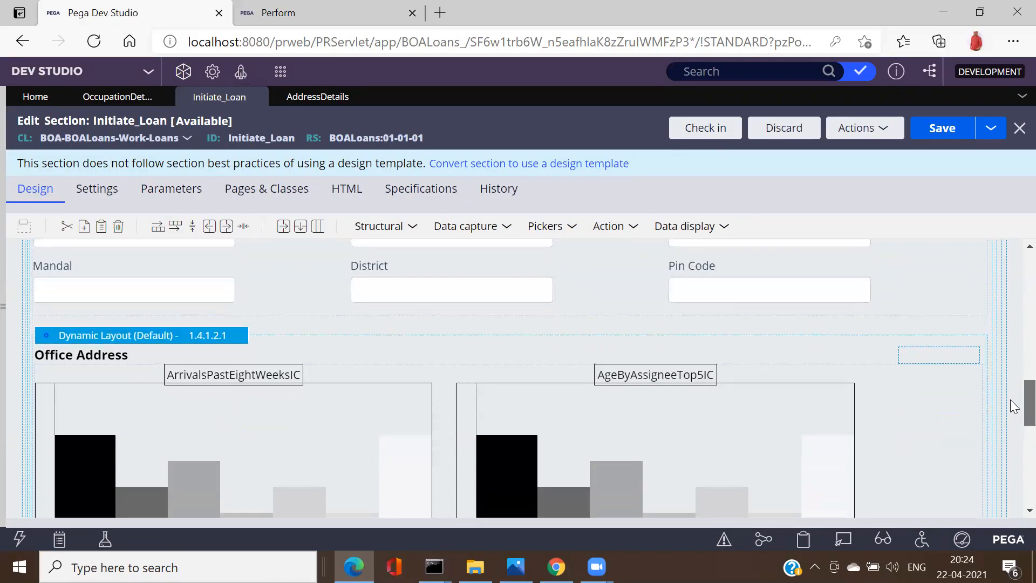
{"action": "scroll", "coordinate": [1013, 406], "scroll_direction": "up", "scroll_amount": 3}
Step: Open AddressDetails, then check the Present Address tab on the Perform portal's form
{"action": "left_click", "coordinate": [318, 99]}
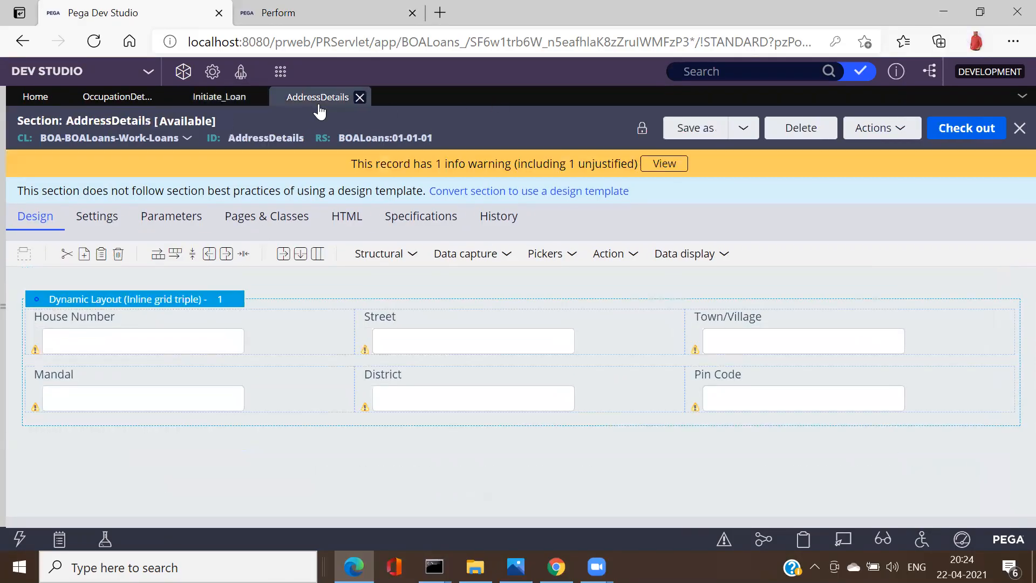
{"action": "key", "text": "ctrl+Tab"}
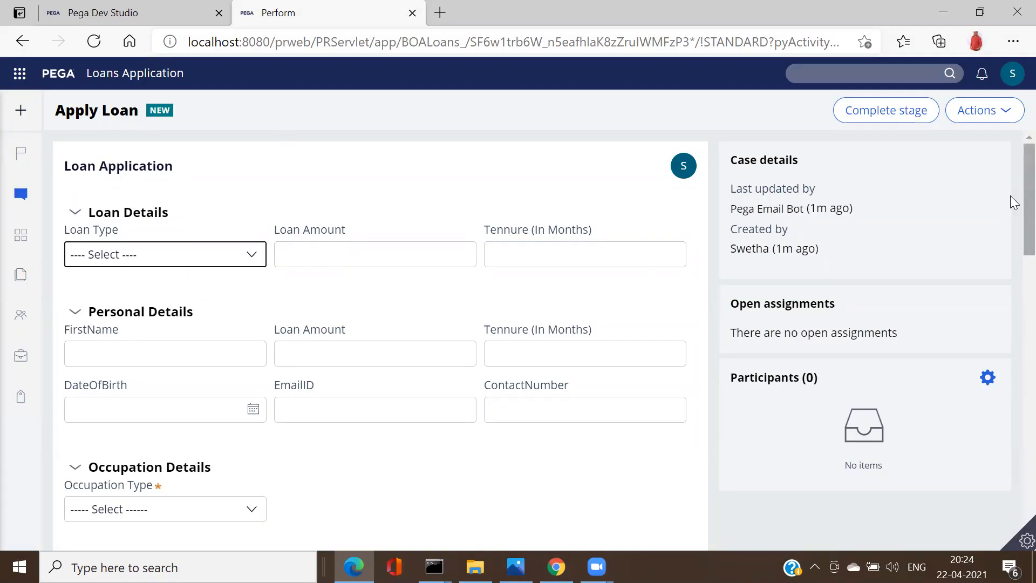
{"action": "scroll", "coordinate": [1014, 202], "scroll_direction": "down", "scroll_amount": 6}
{"action": "scroll", "coordinate": [237, 208], "scroll_direction": "down", "scroll_amount": 1}
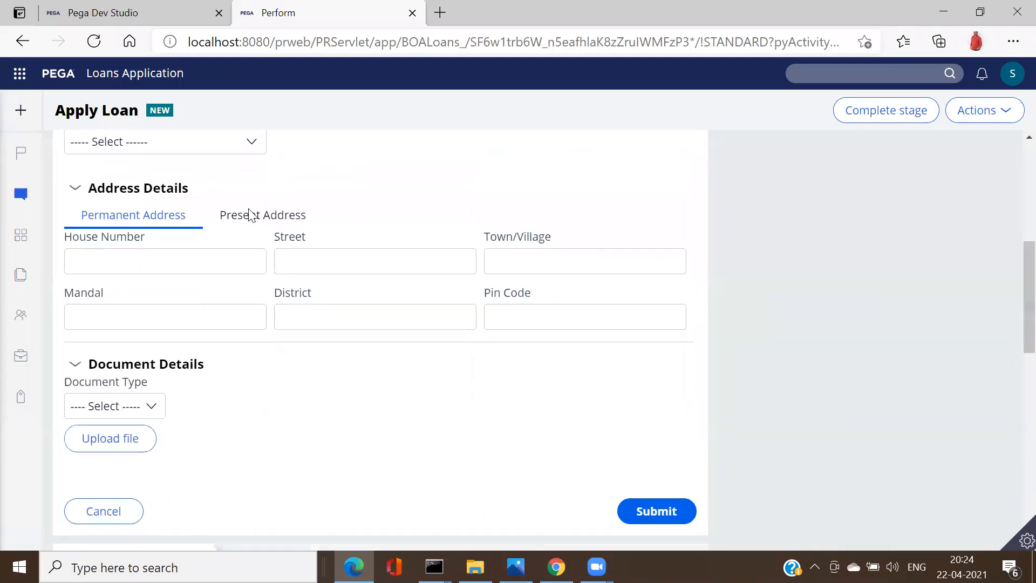
{"action": "left_click", "coordinate": [254, 225]}
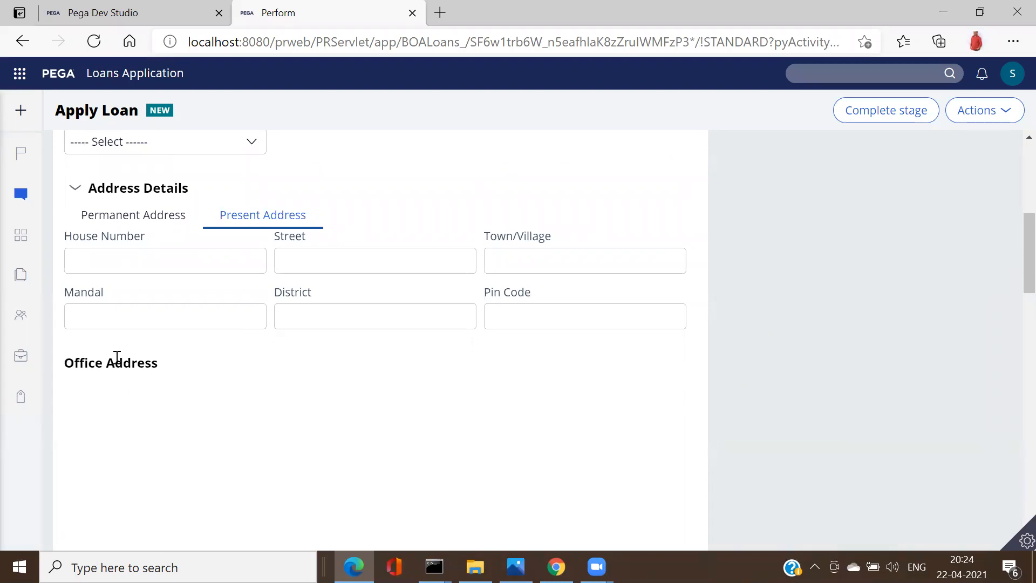
Step: Go back to Dev Studio's Initiate_Loan section and review its Address Details layouts
{"action": "left_click", "coordinate": [129, 9]}
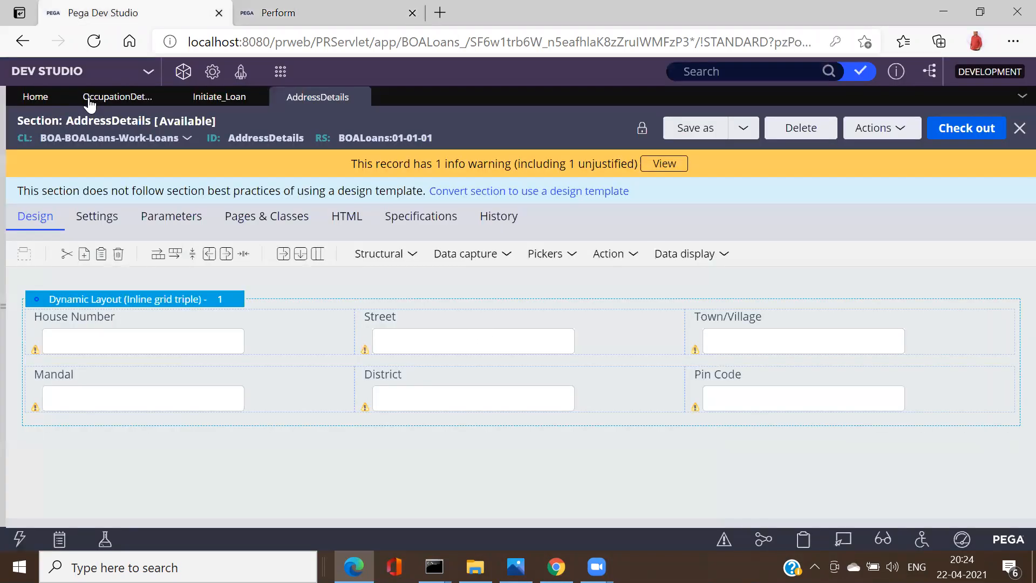
{"action": "left_click", "coordinate": [209, 99]}
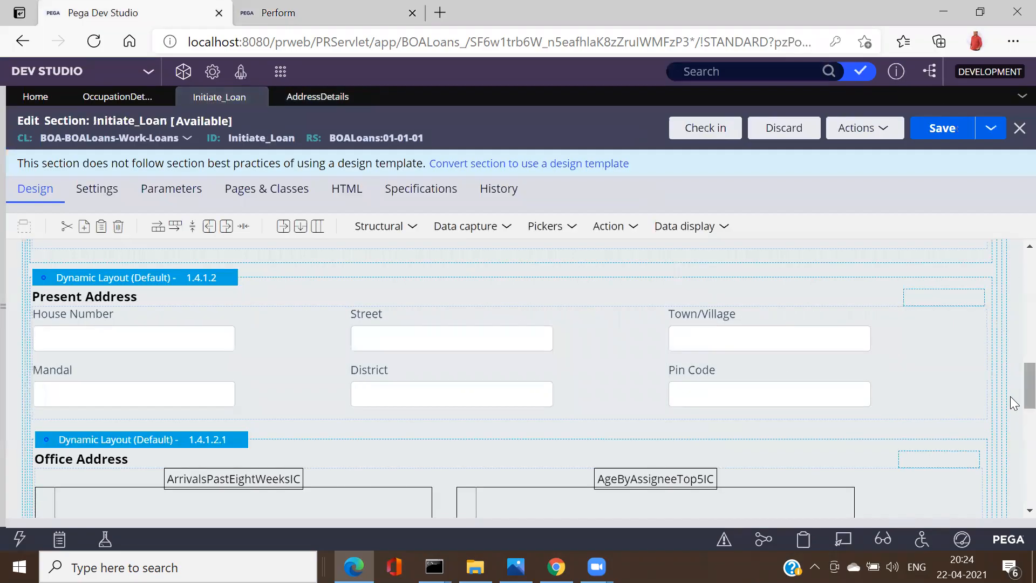
{"action": "scroll", "coordinate": [1010, 377], "scroll_direction": "down", "scroll_amount": 1}
{"action": "scroll", "coordinate": [1010, 381], "scroll_direction": "down", "scroll_amount": 2}
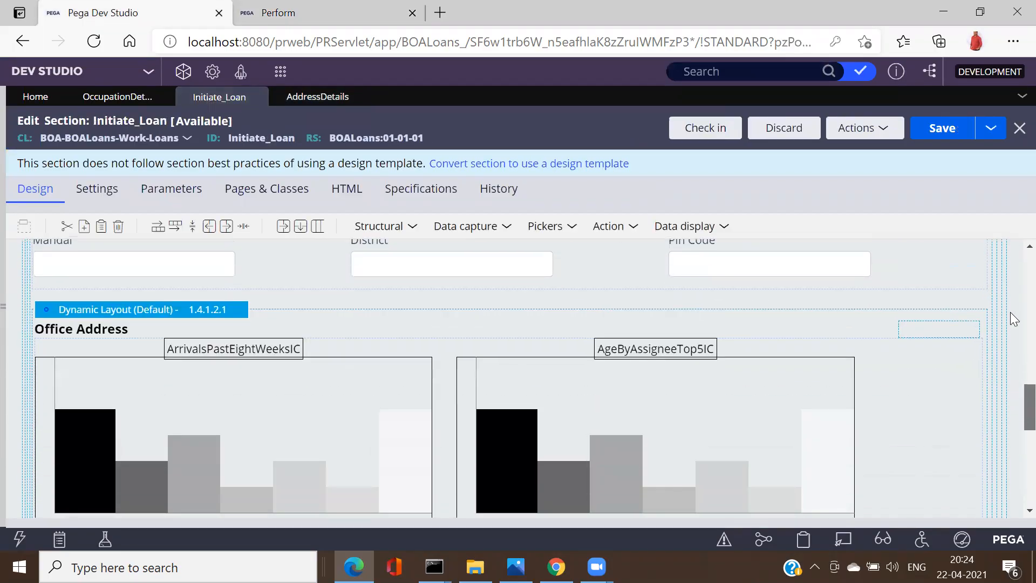
{"action": "scroll", "coordinate": [1010, 324], "scroll_direction": "up", "scroll_amount": 5}
{"action": "scroll", "coordinate": [1014, 328], "scroll_direction": "down", "scroll_amount": 4}
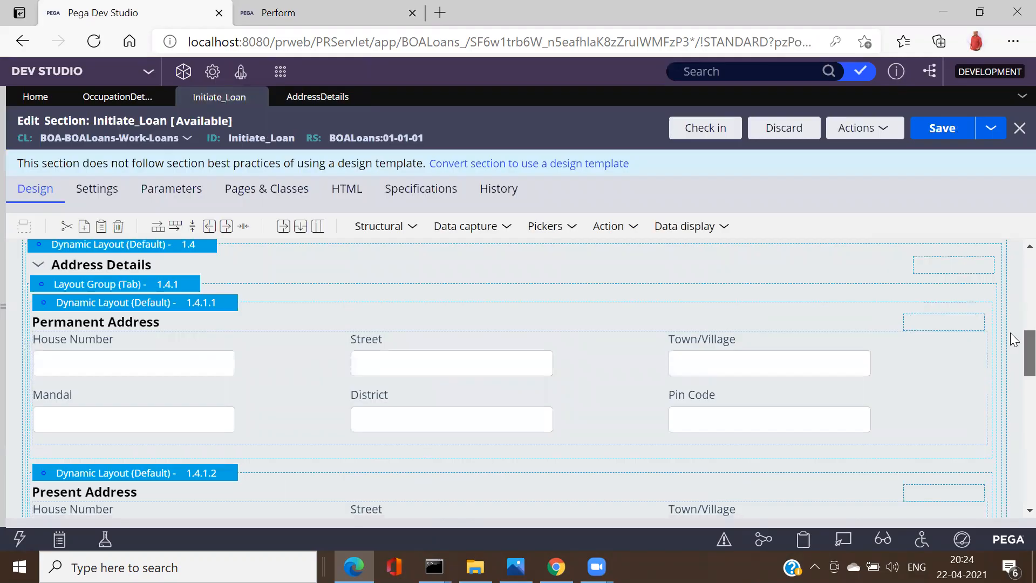
Step: Cut the Office Address layout, paste it below Present Address, and save the section
{"action": "scroll", "coordinate": [1015, 353], "scroll_direction": "down", "scroll_amount": 5}
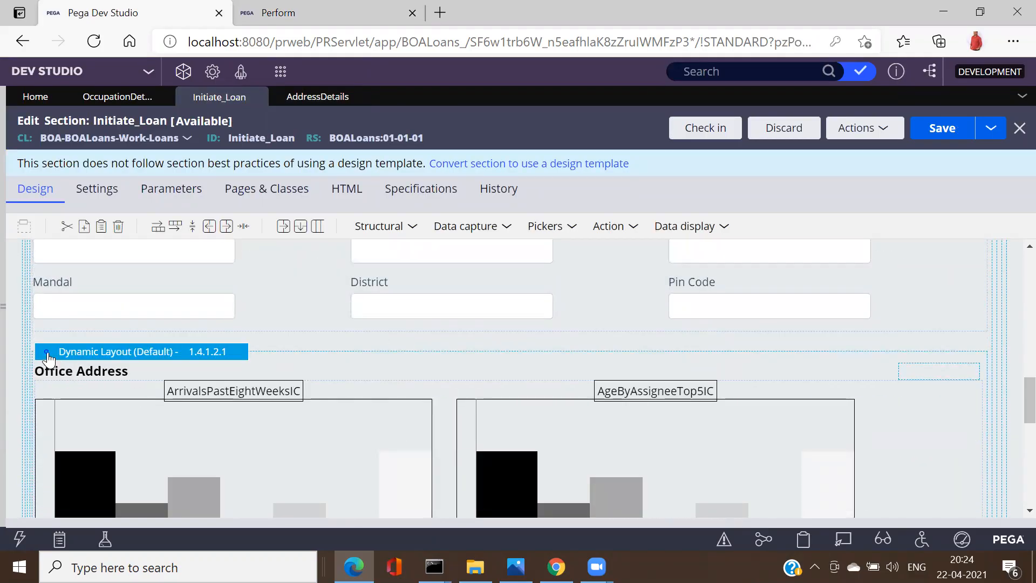
{"action": "right_click", "coordinate": [47, 352]}
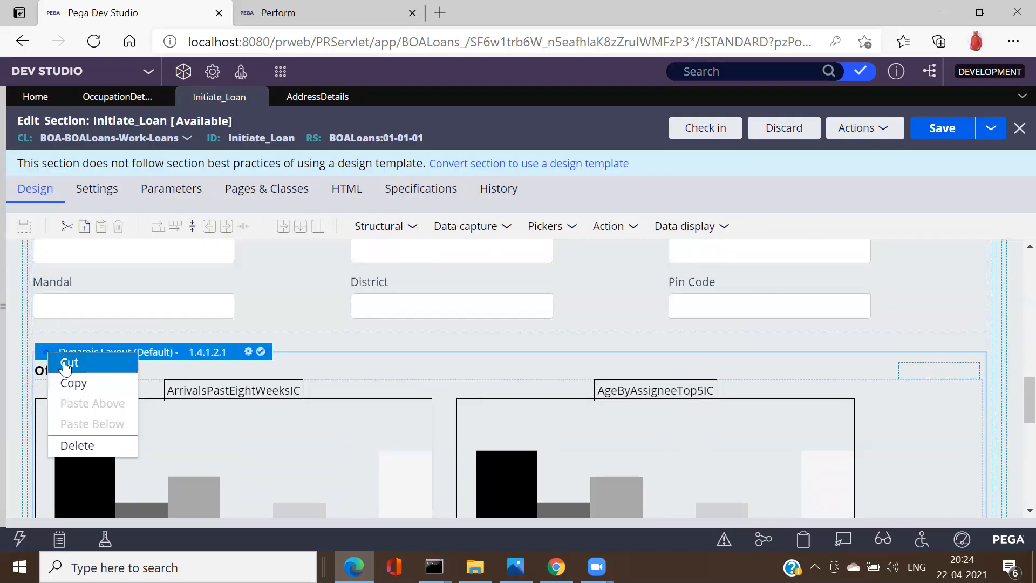
{"action": "left_click", "coordinate": [66, 362]}
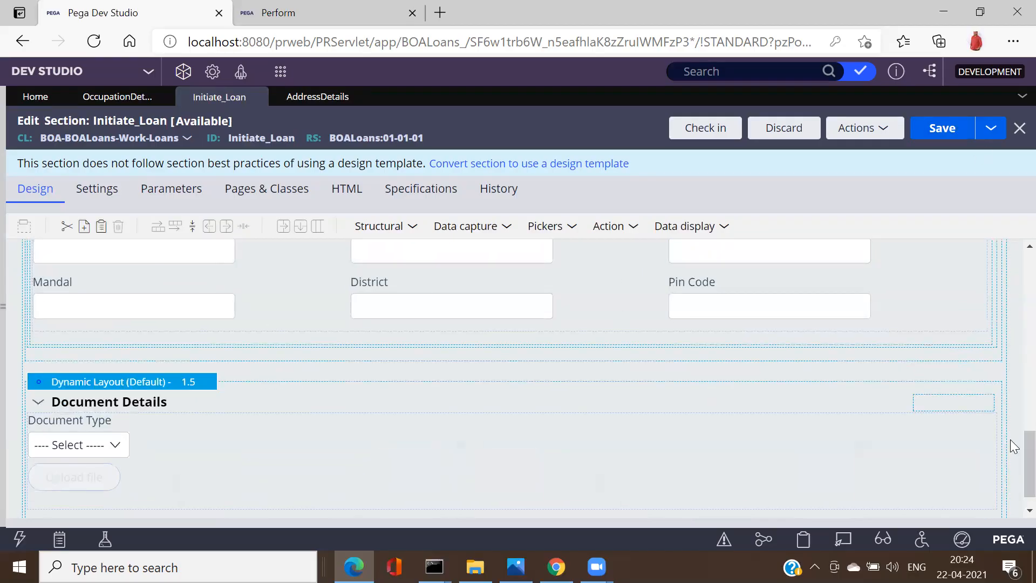
{"action": "left_click_drag", "start_coordinate": [1024, 456], "coordinate": [1010, 424]}
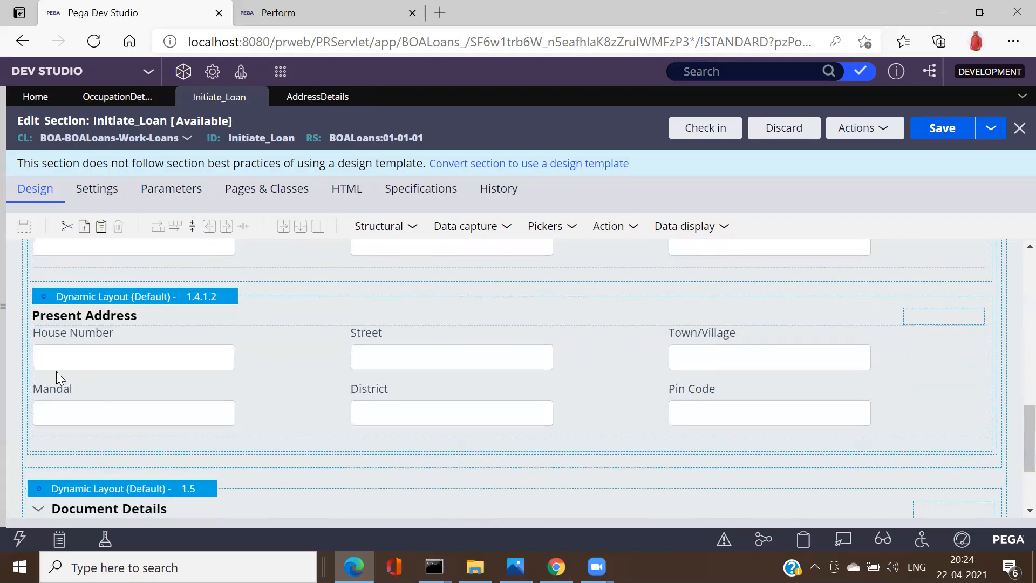
{"action": "left_click", "coordinate": [46, 297]}
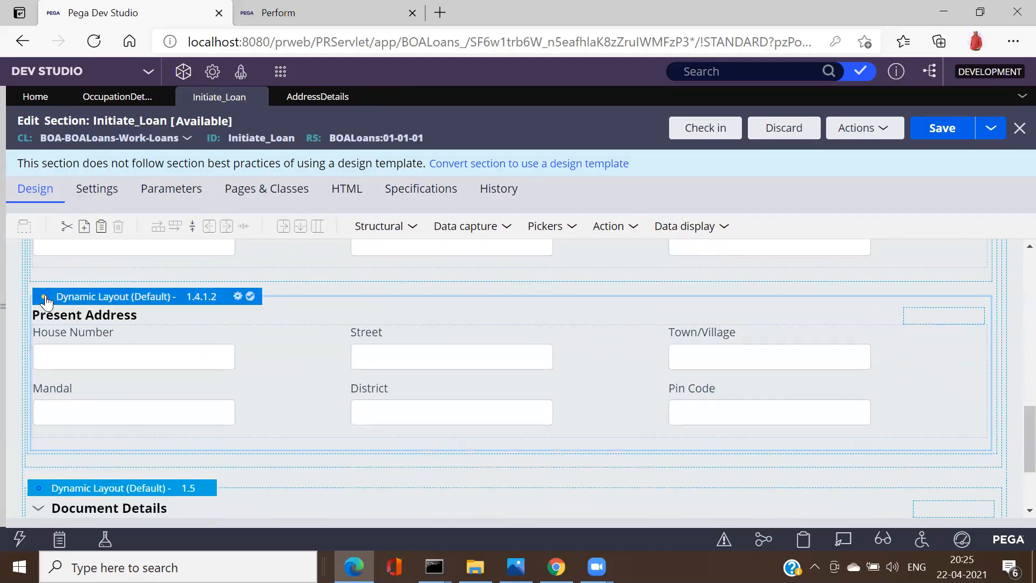
{"action": "right_click", "coordinate": [46, 295]}
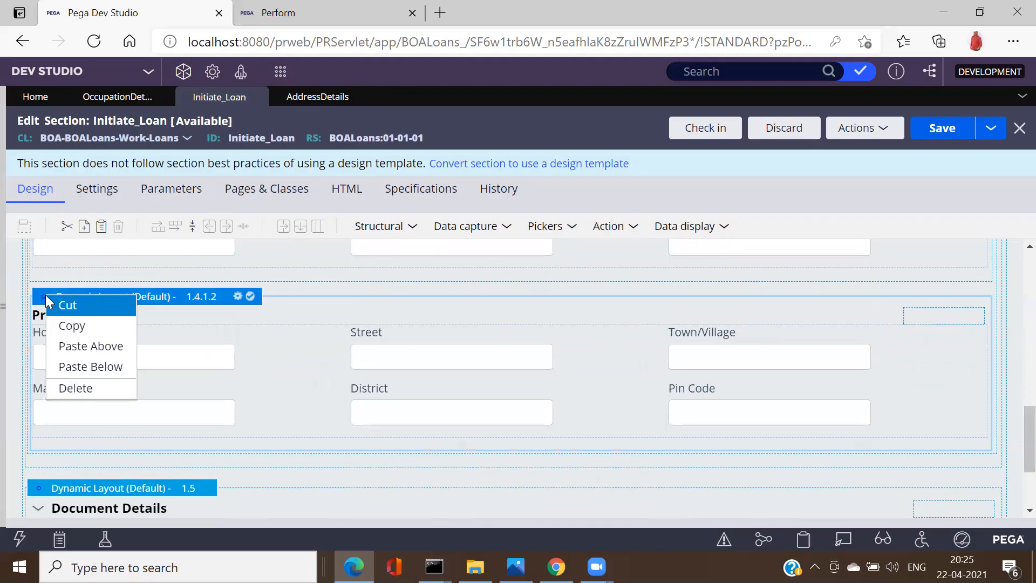
{"action": "left_click", "coordinate": [107, 368]}
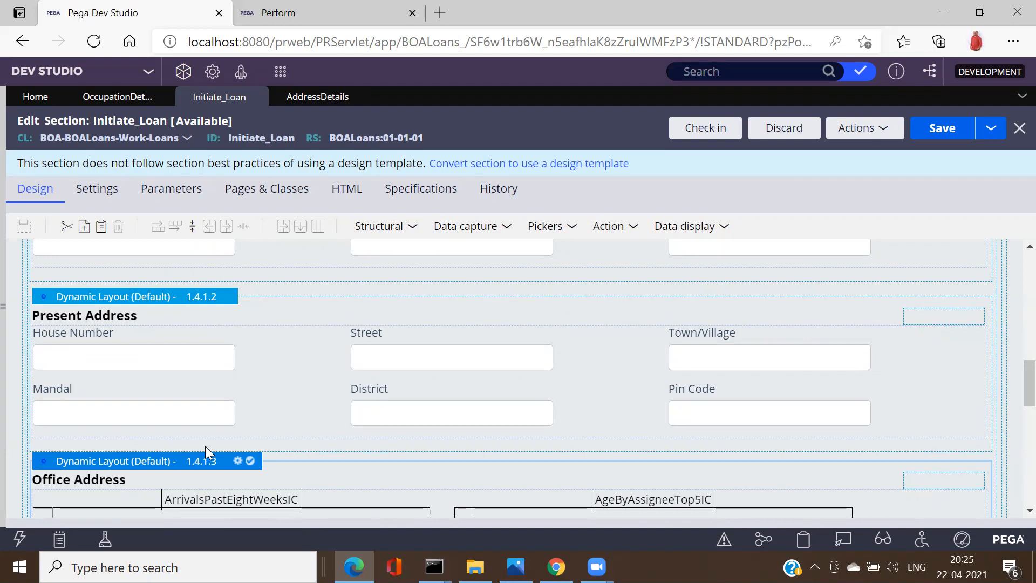
{"action": "left_click", "coordinate": [950, 132]}
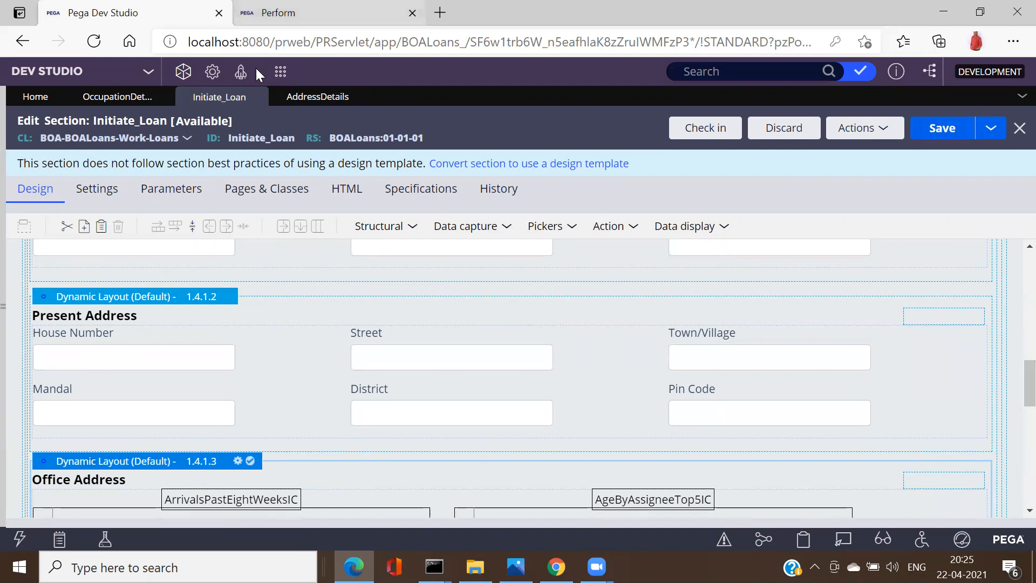
{"action": "key", "text": "ctrl+Tab"}
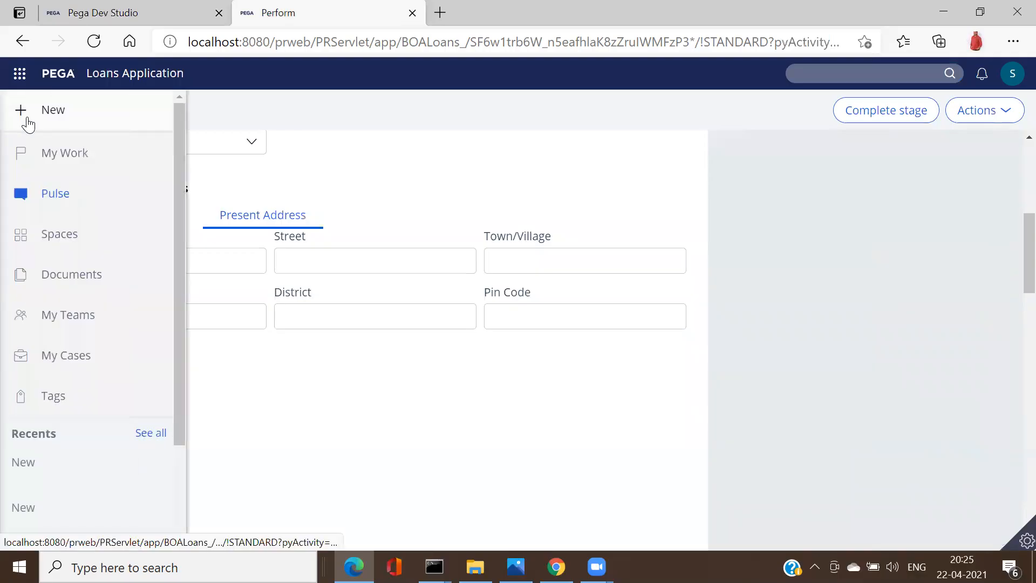
Step: Start a new Apply Loan case and view its Permanent, Present and Office Address tabs
{"action": "left_click", "coordinate": [26, 123]}
{"action": "left_click", "coordinate": [47, 146]}
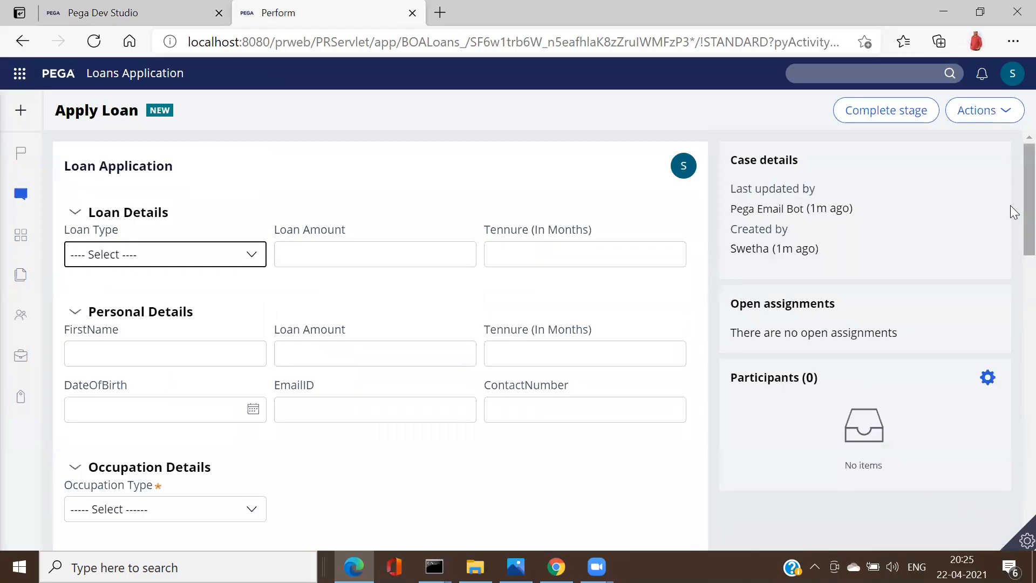
{"action": "left_click_drag", "start_coordinate": [1013, 213], "coordinate": [1011, 294]}
{"action": "left_click", "coordinate": [118, 296]}
{"action": "left_click", "coordinate": [254, 293]}
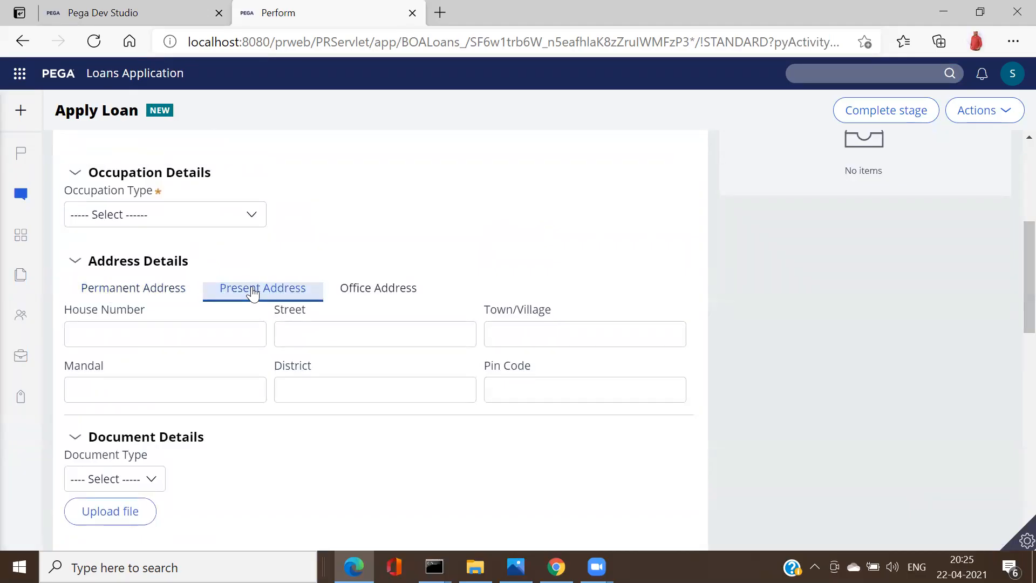
{"action": "left_click", "coordinate": [386, 292]}
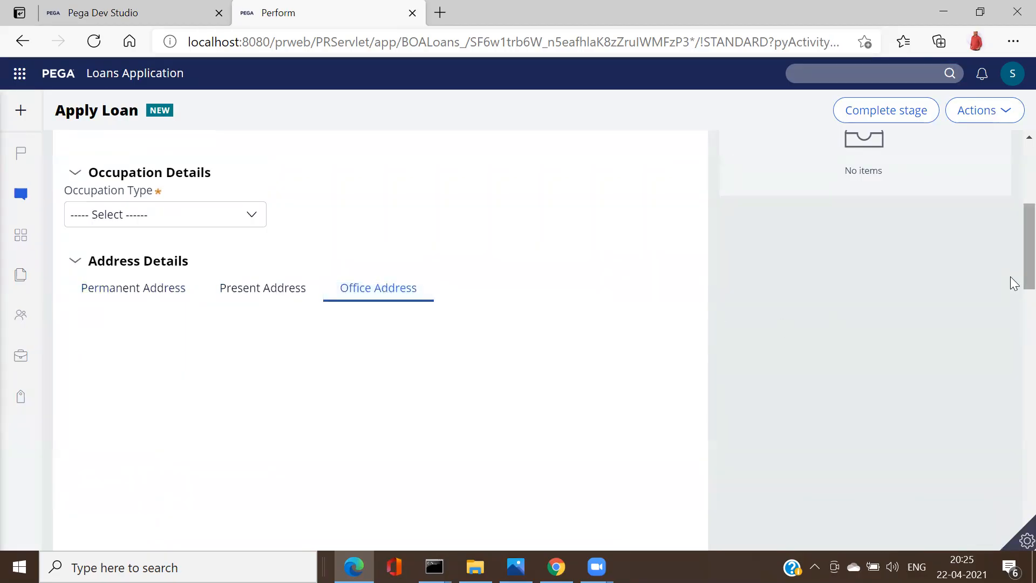
Step: Recheck the Present, Permanent and Office Address tabs, then return to Dev Studio
{"action": "scroll", "coordinate": [1012, 286], "scroll_direction": "down", "scroll_amount": 7}
{"action": "scroll", "coordinate": [1014, 389], "scroll_direction": "down", "scroll_amount": 3}
{"action": "scroll", "coordinate": [1009, 374], "scroll_direction": "up", "scroll_amount": 3}
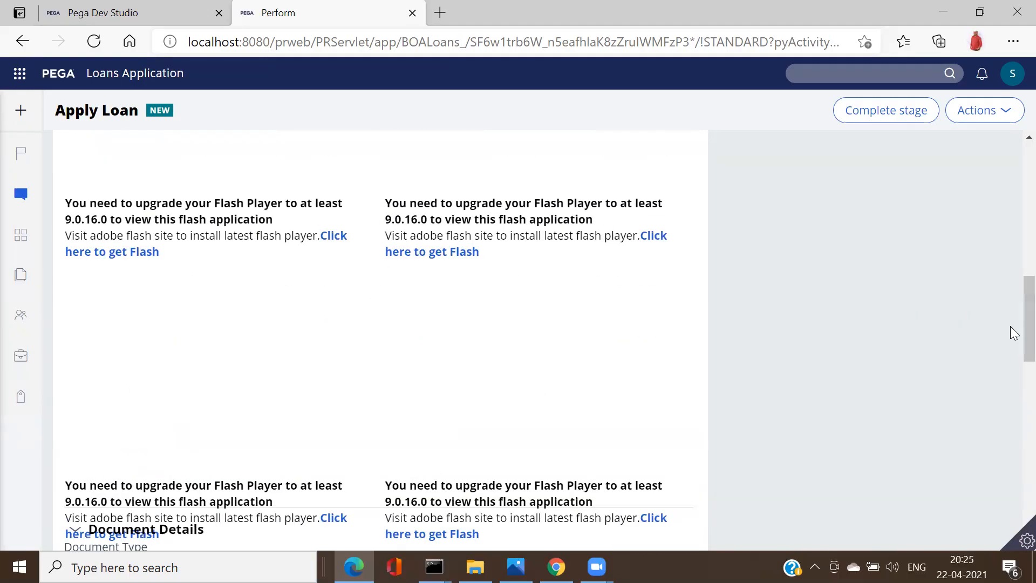
{"action": "scroll", "coordinate": [1010, 326], "scroll_direction": "up", "scroll_amount": 5}
{"action": "left_click", "coordinate": [252, 321]}
{"action": "left_click", "coordinate": [149, 308]}
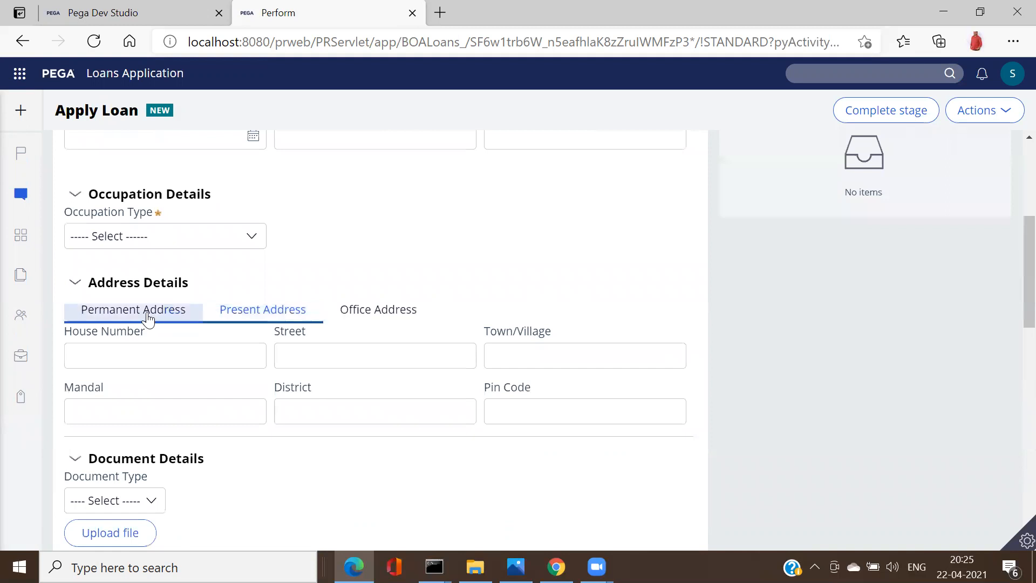
{"action": "left_click", "coordinate": [262, 311]}
{"action": "left_click", "coordinate": [370, 315]}
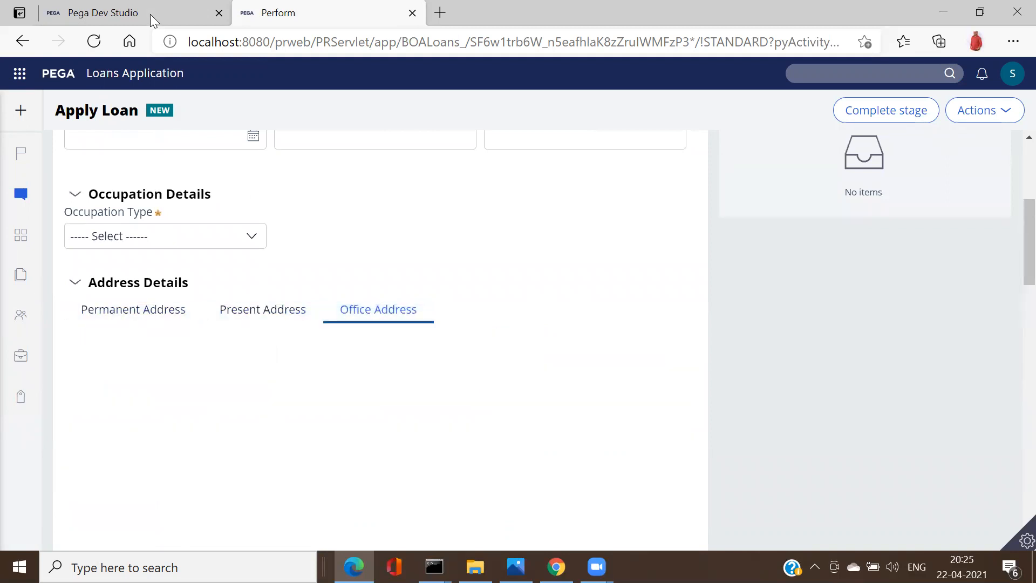
{"action": "left_click", "coordinate": [131, 16]}
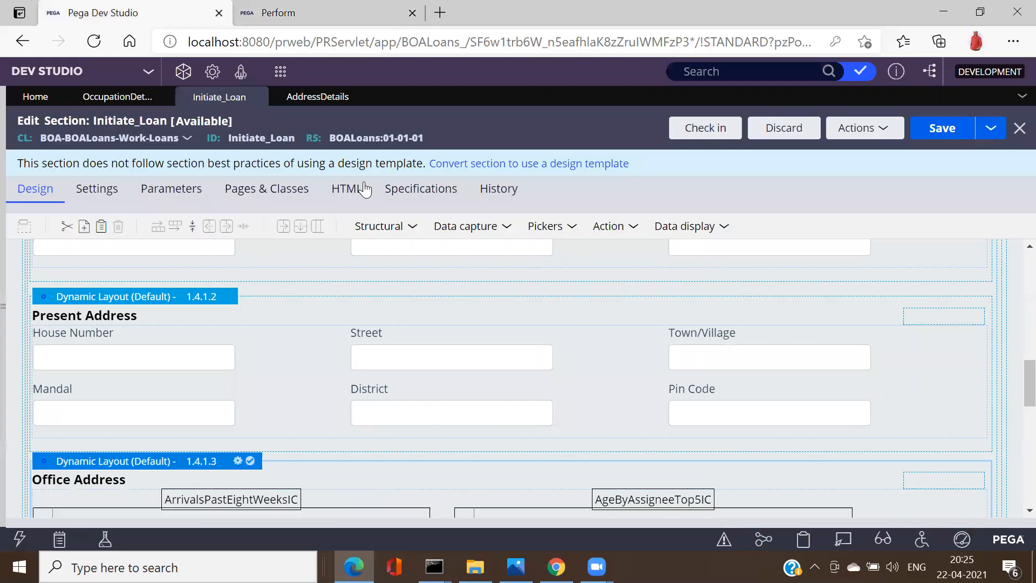
Step: Scroll up to Address Details and browse the Structural layout options for Initiate_Loan
{"action": "scroll", "coordinate": [1012, 329], "scroll_direction": "up", "scroll_amount": 4}
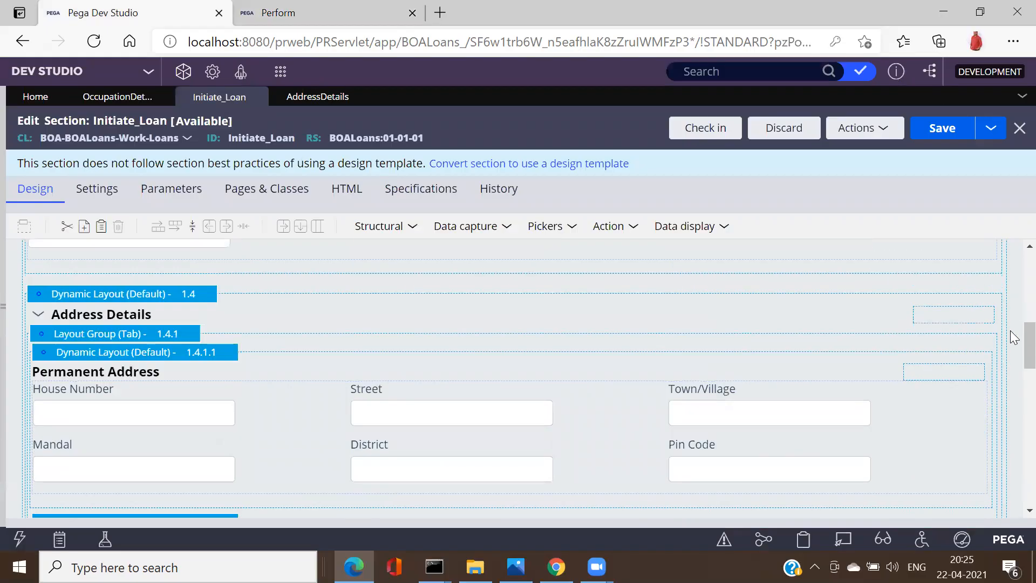
{"action": "scroll", "coordinate": [1013, 337], "scroll_direction": "up", "scroll_amount": 1}
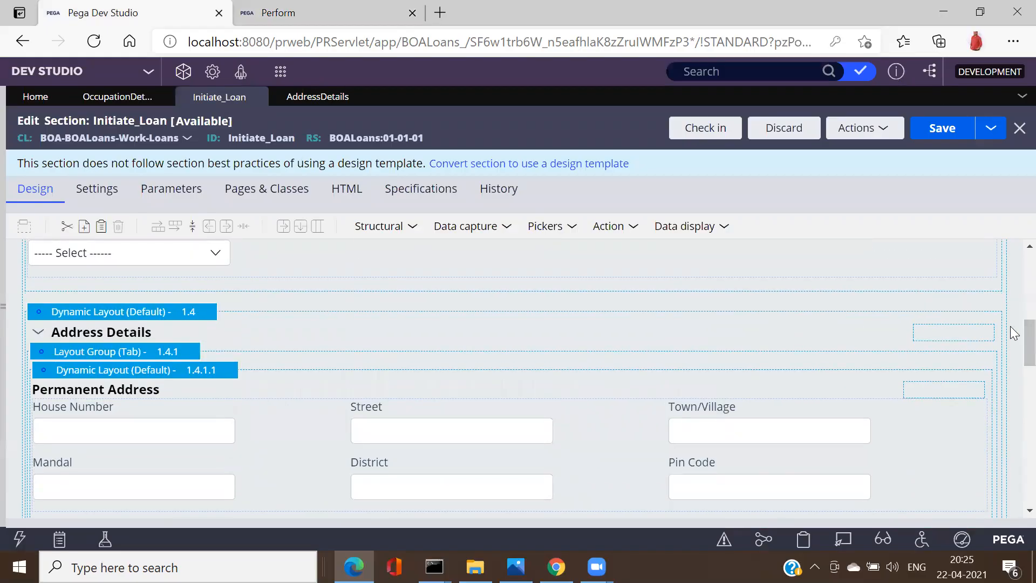
{"action": "left_click", "coordinate": [411, 235]}
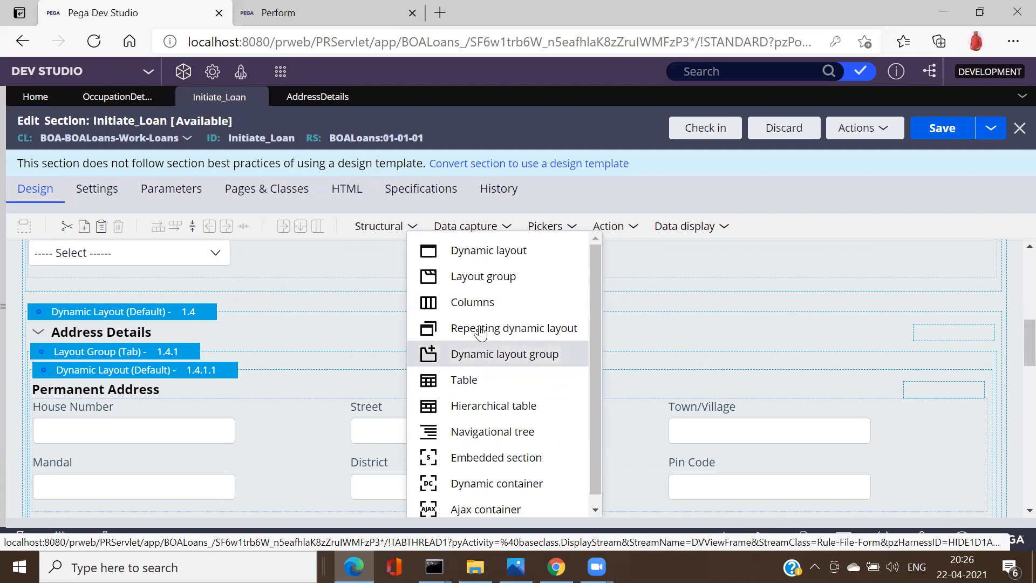
{"action": "left_click_drag", "start_coordinate": [596, 386], "coordinate": [594, 415]}
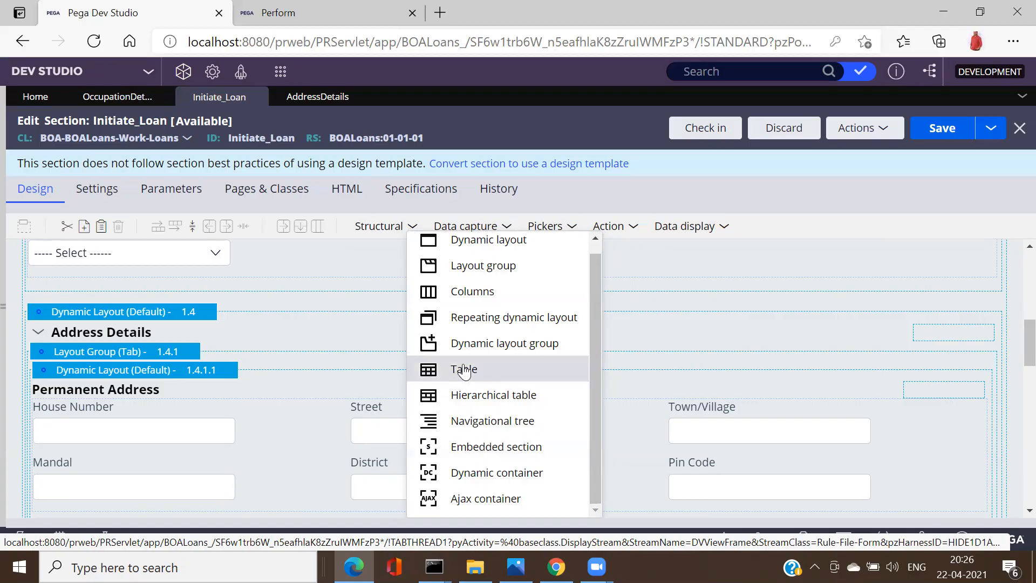
{"action": "left_click_drag", "start_coordinate": [597, 388], "coordinate": [595, 373]}
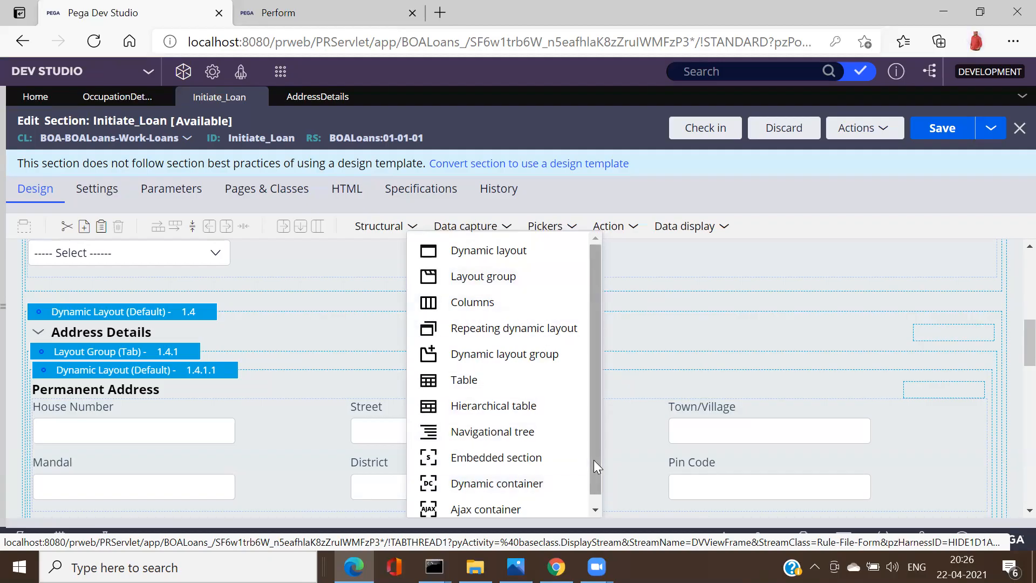
{"action": "left_click_drag", "start_coordinate": [594, 459], "coordinate": [596, 492]}
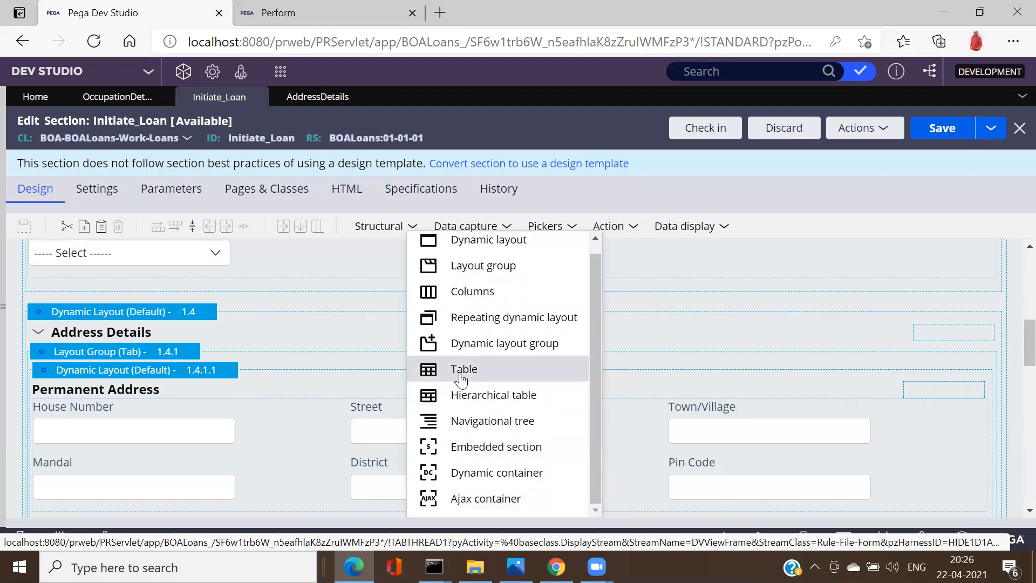
{"action": "mouse_move", "coordinate": [475, 567]}
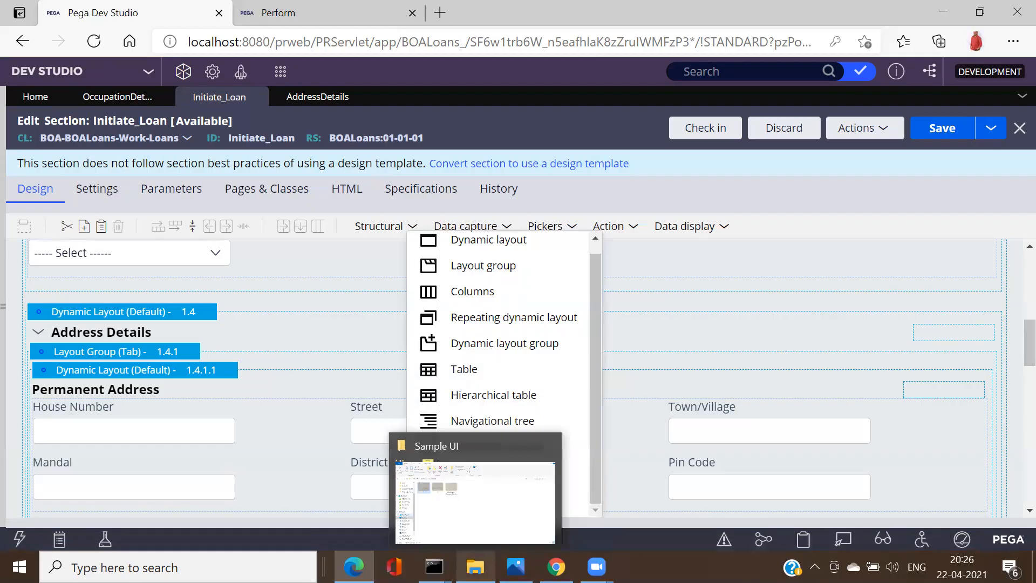
{"action": "left_click", "coordinate": [516, 567]}
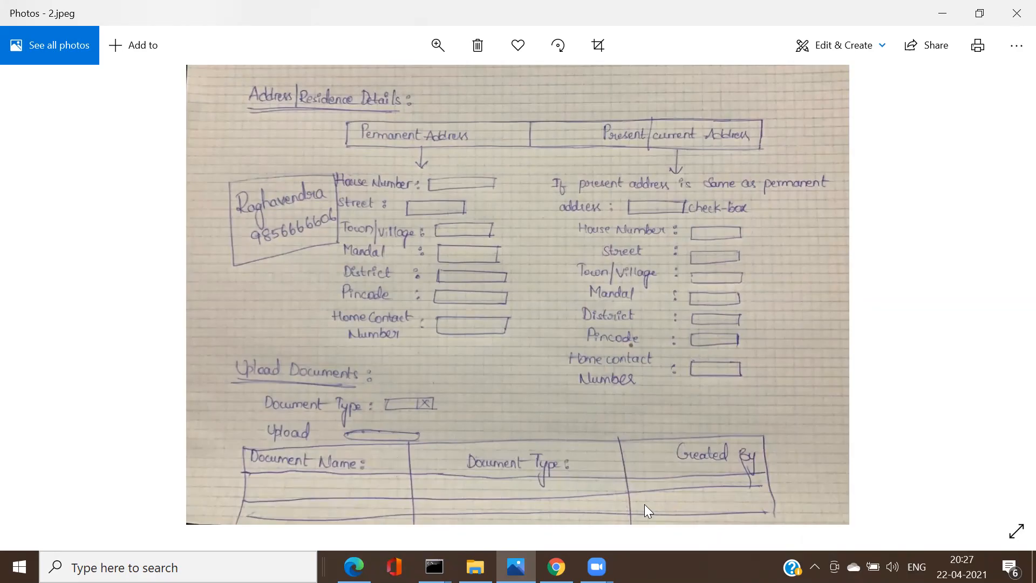
{"action": "key", "text": "alt+Tab"}
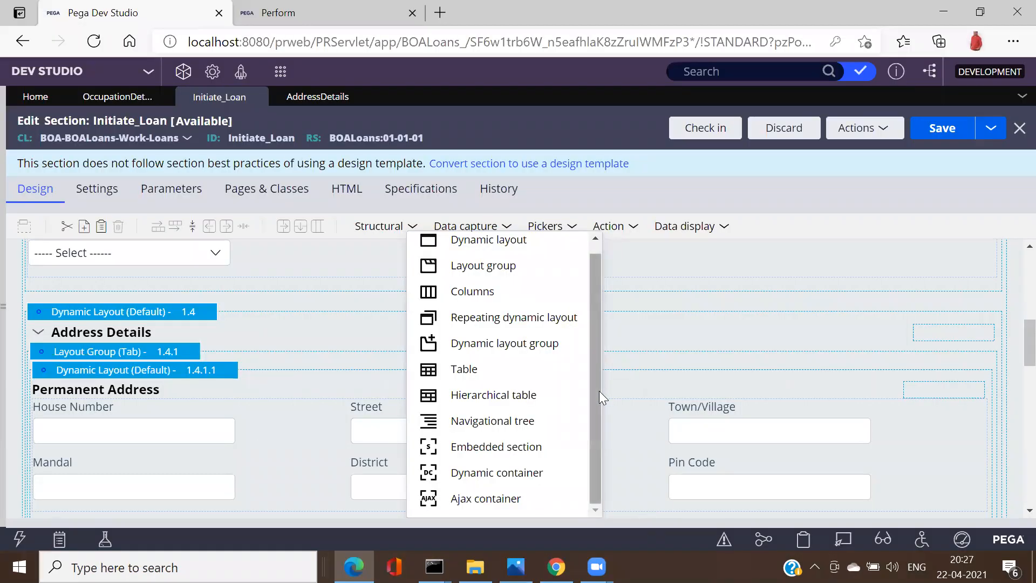
Step: Scroll back up and switch from the Structural list to the Data capture controls list
{"action": "scroll", "coordinate": [595, 389], "scroll_direction": "up", "scroll_amount": 1}
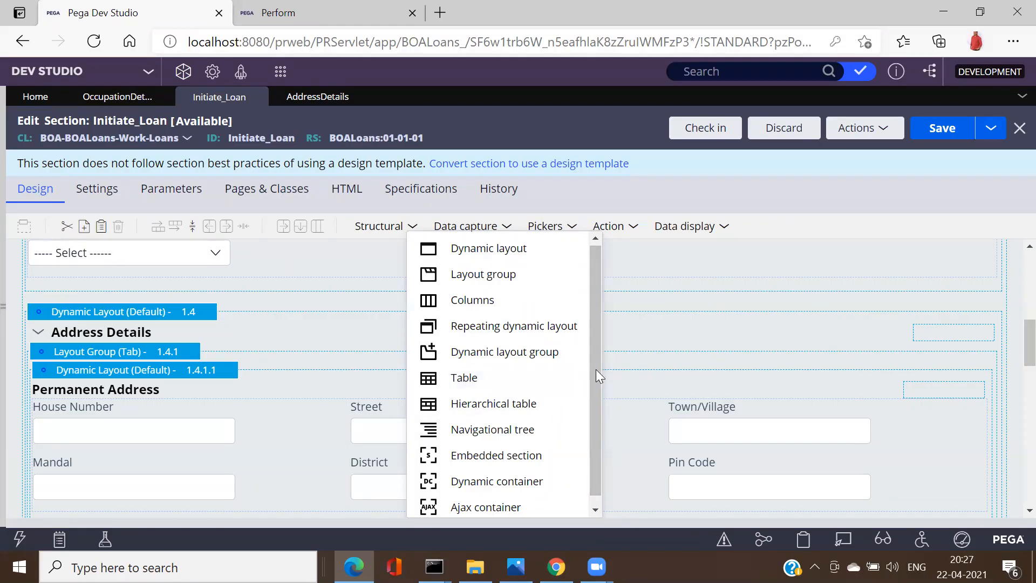
{"action": "scroll", "coordinate": [594, 350], "scroll_direction": "up", "scroll_amount": 1}
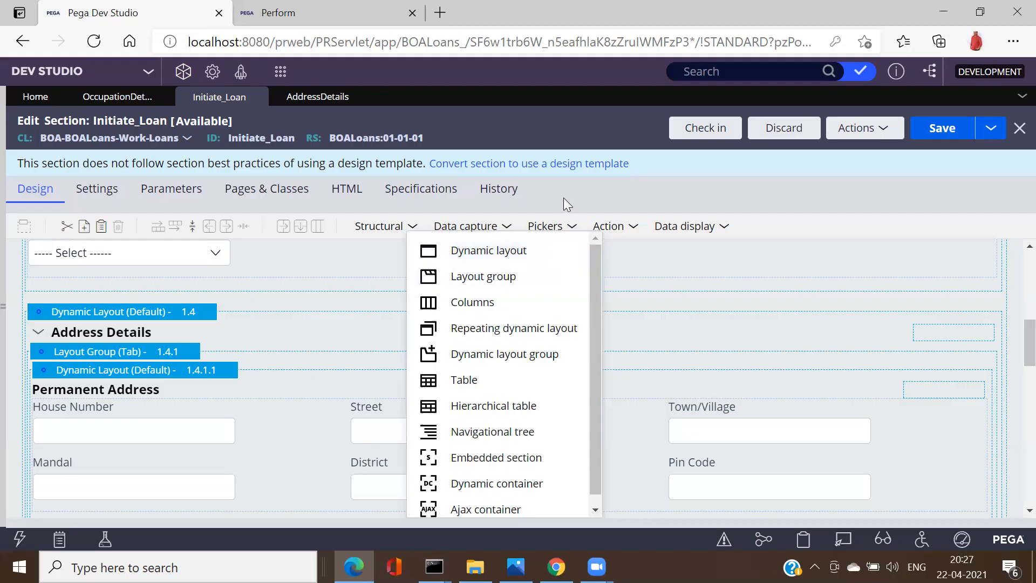
{"action": "left_click", "coordinate": [507, 229]}
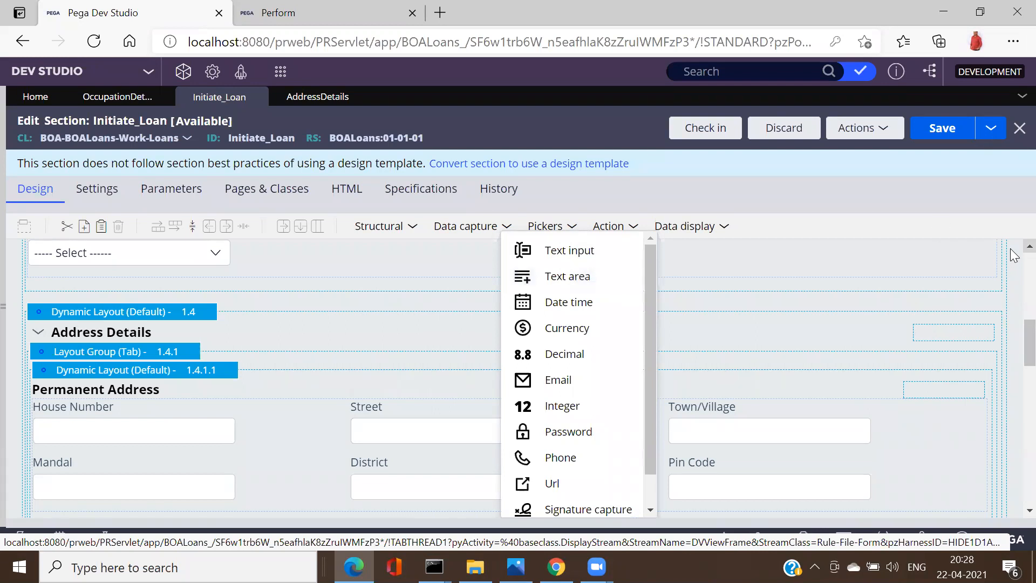
Step: Scroll the Data capture field types and move the canvas down to Document Details
{"action": "scroll", "coordinate": [1013, 255], "scroll_direction": "up", "scroll_amount": 1}
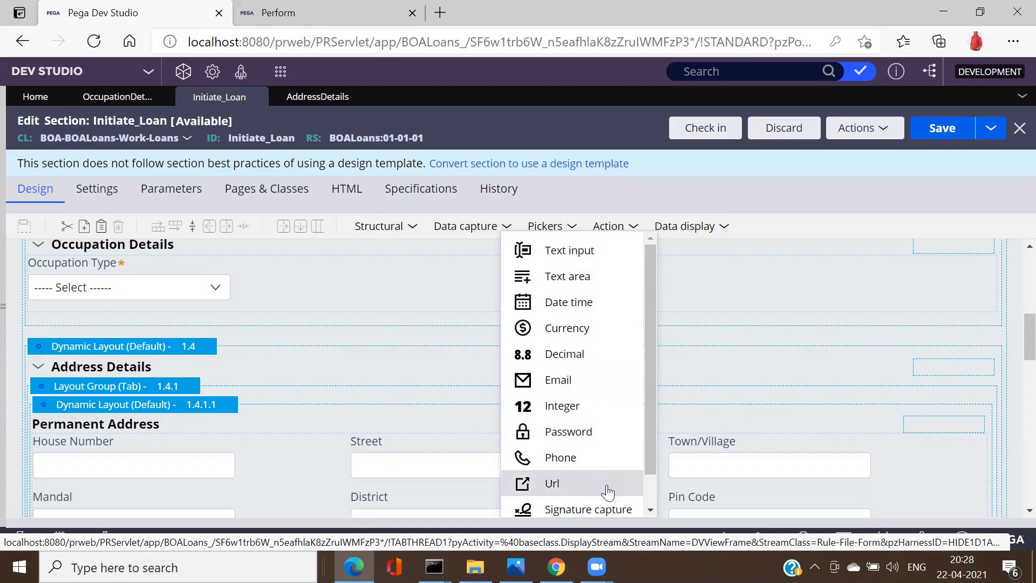
{"action": "left_click_drag", "start_coordinate": [649, 469], "coordinate": [645, 516]}
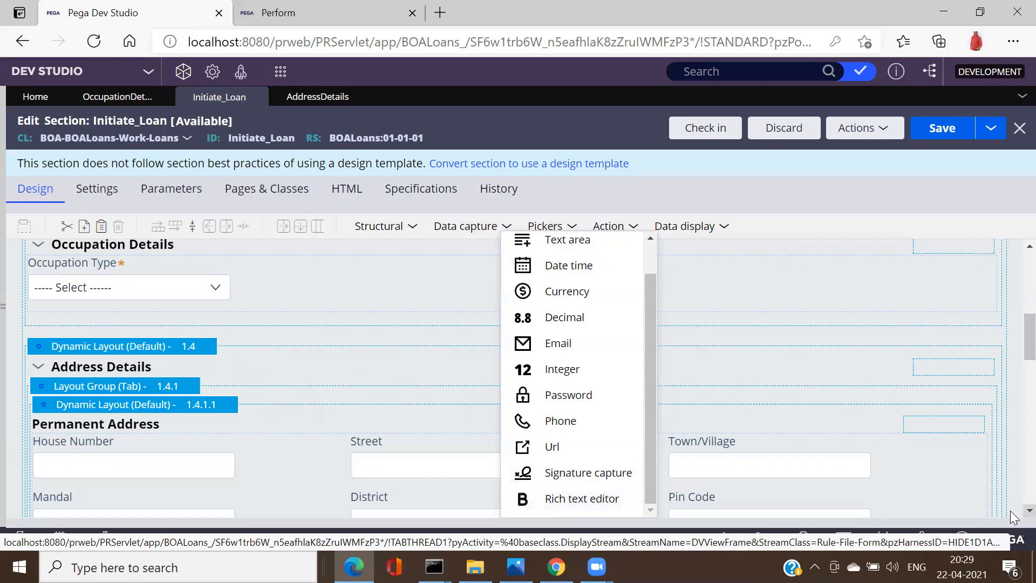
{"action": "scroll", "coordinate": [1012, 515], "scroll_direction": "down", "scroll_amount": 1}
{"action": "scroll", "coordinate": [1012, 515], "scroll_direction": "down", "scroll_amount": 5}
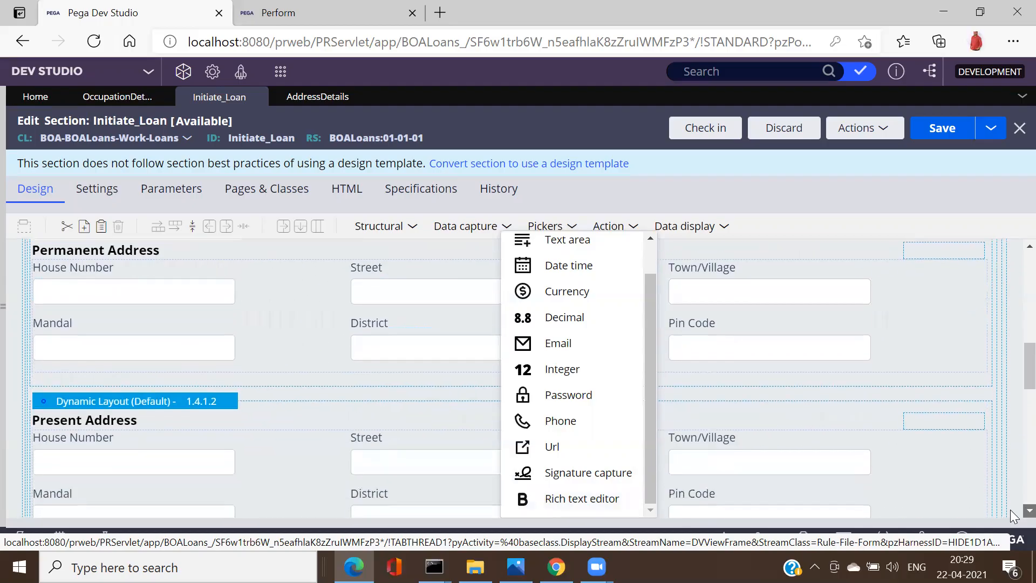
{"action": "scroll", "coordinate": [1012, 515], "scroll_direction": "down", "scroll_amount": 10}
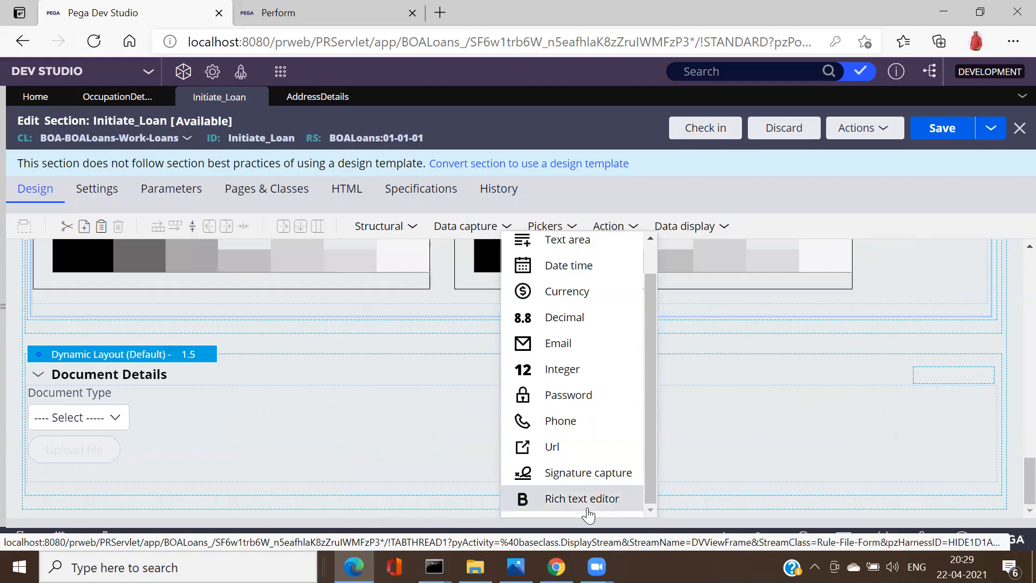
Step: Place a Rich text editor at the top of Document Details, above Document Type and Upload file
{"action": "left_click_drag", "start_coordinate": [582, 498], "coordinate": [317, 455]}
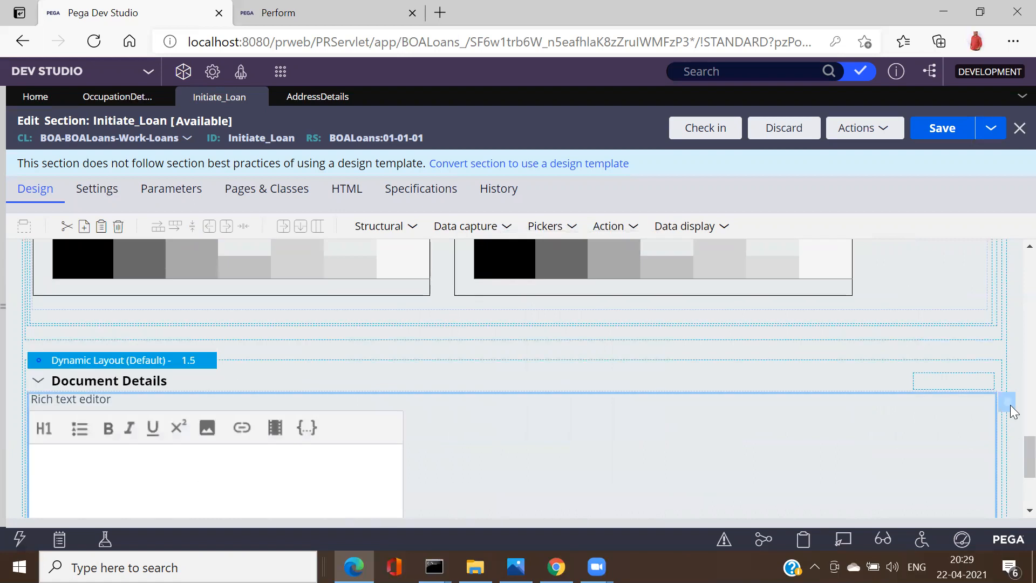
{"action": "scroll", "coordinate": [20, 328], "scroll_direction": "down", "scroll_amount": 3}
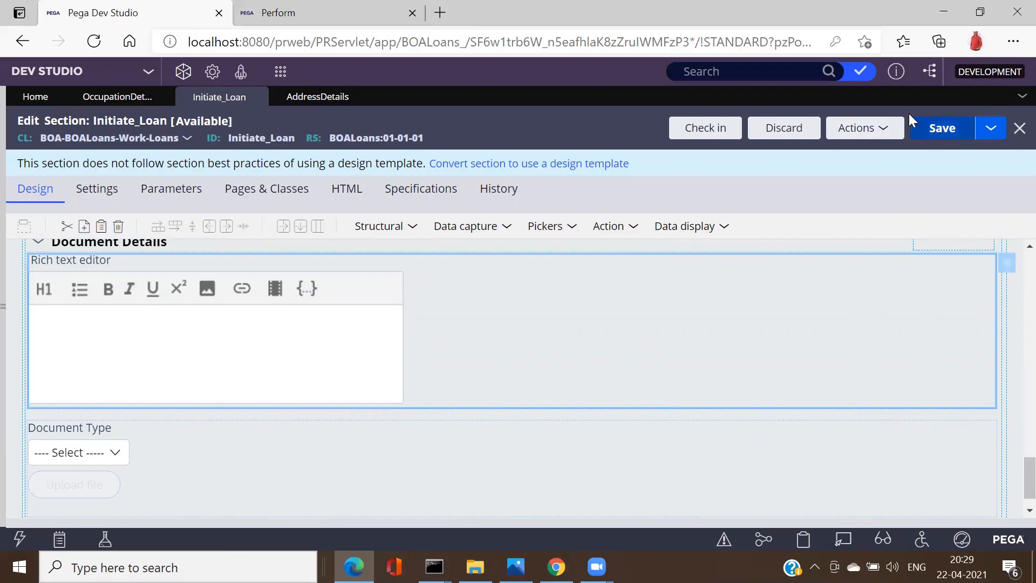
{"action": "left_click", "coordinate": [881, 141]}
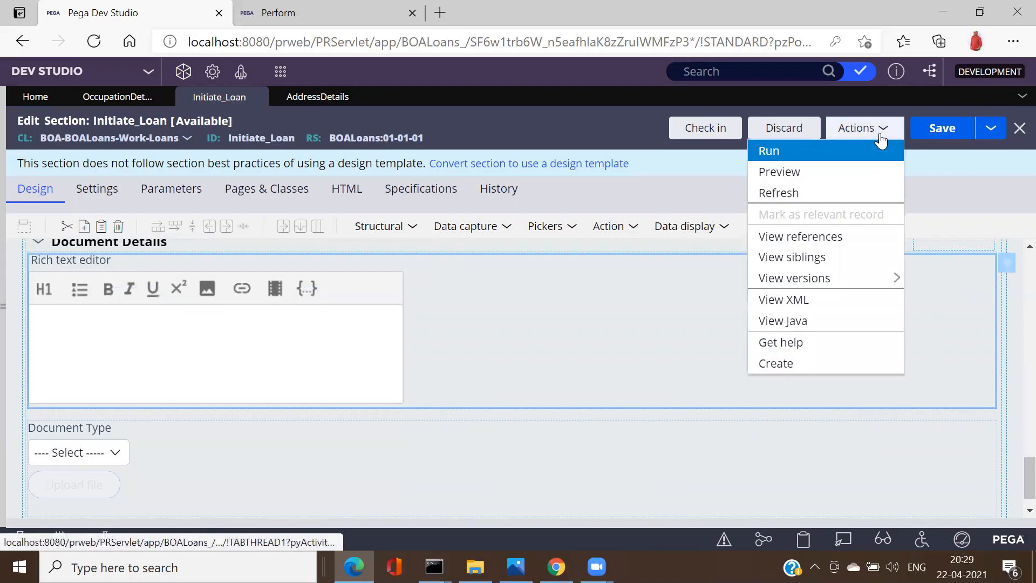
Step: Refresh Initiate_Loan to discard the rich text editor, then browse Data capture, Pickers and Action controls
{"action": "left_click", "coordinate": [795, 195]}
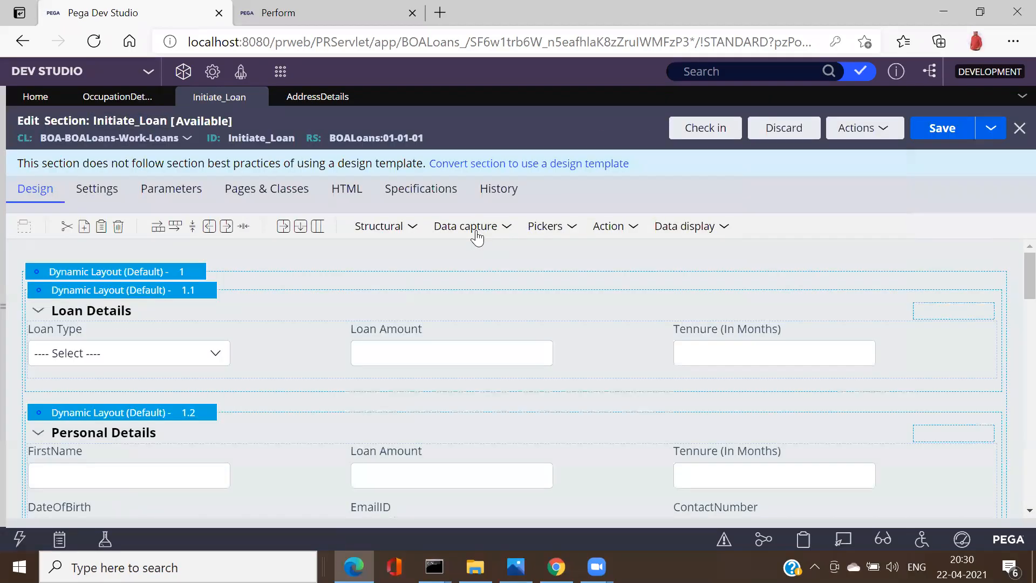
{"action": "left_click", "coordinate": [508, 232]}
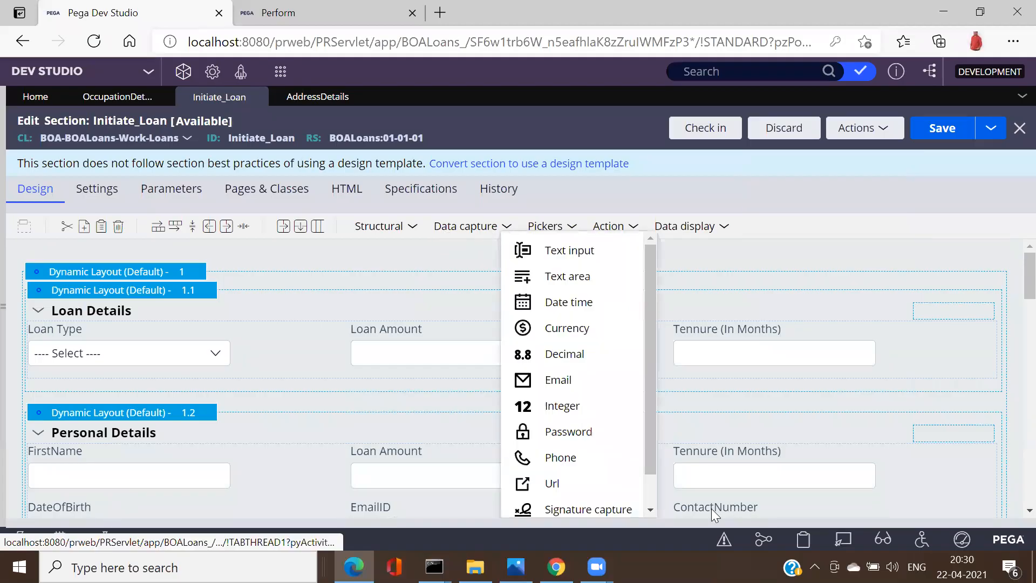
{"action": "scroll", "coordinate": [648, 495], "scroll_direction": "down", "scroll_amount": 1}
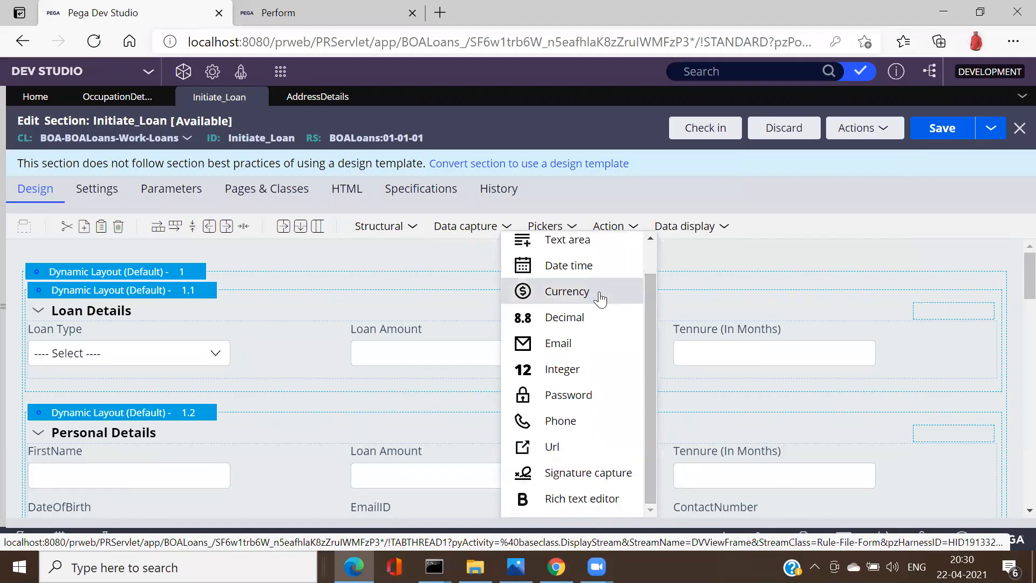
{"action": "left_click", "coordinate": [580, 230]}
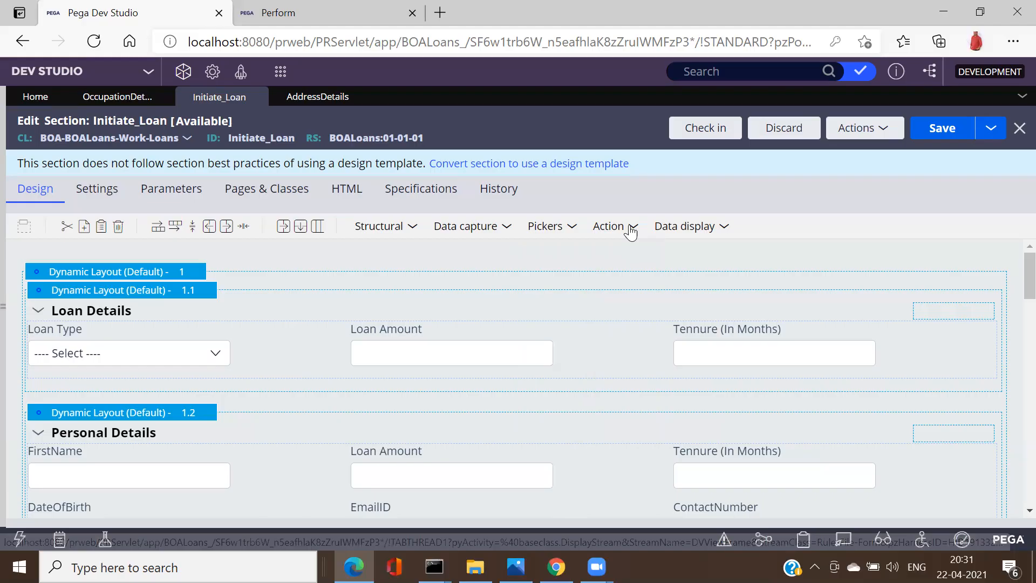
{"action": "mouse_move", "coordinate": [631, 232]}
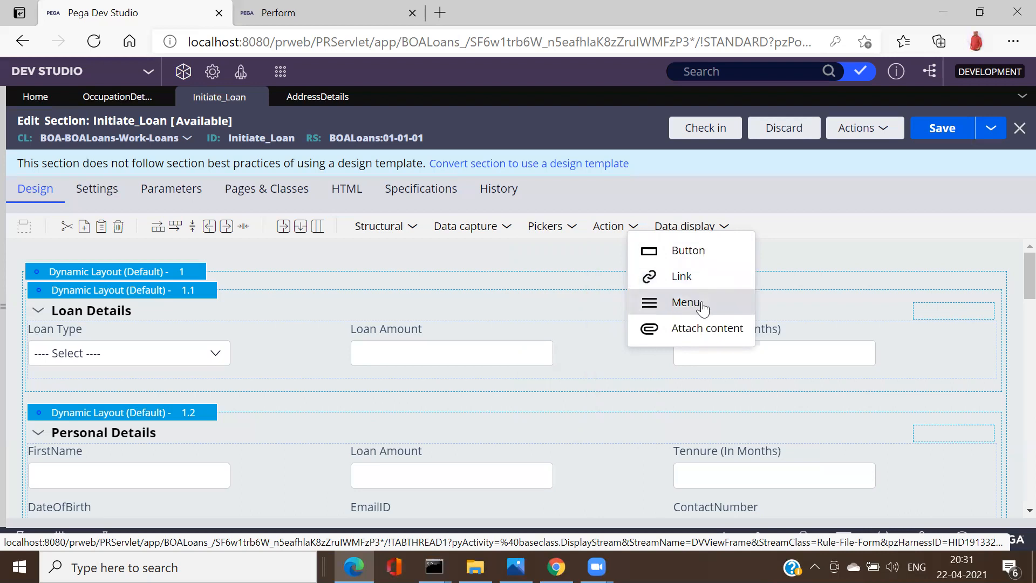
Step: Close the menus and explorer panel, then scroll down to Office Address with its two chart reports
{"action": "left_click", "coordinate": [993, 133]}
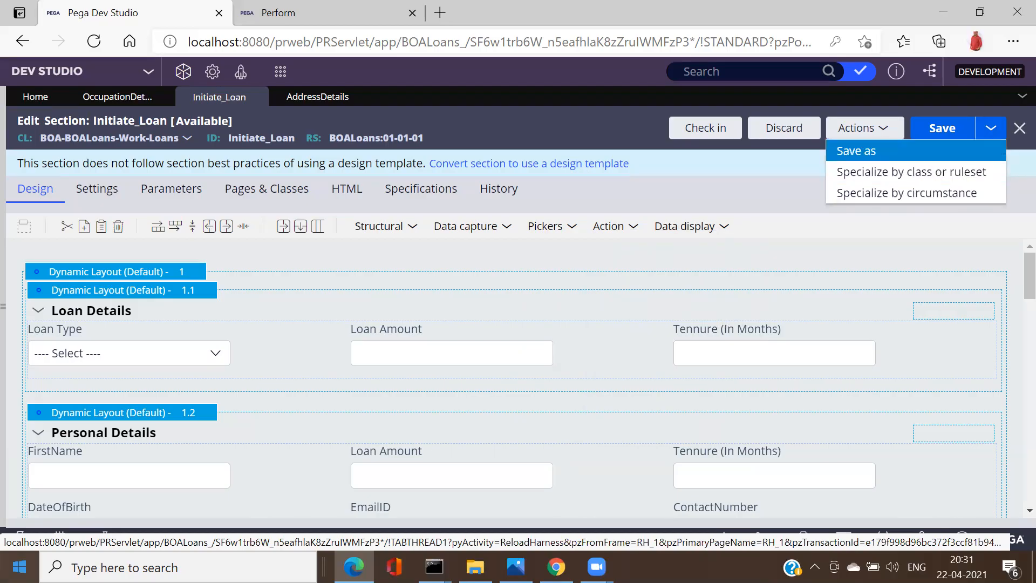
{"action": "left_click", "coordinate": [4, 294]}
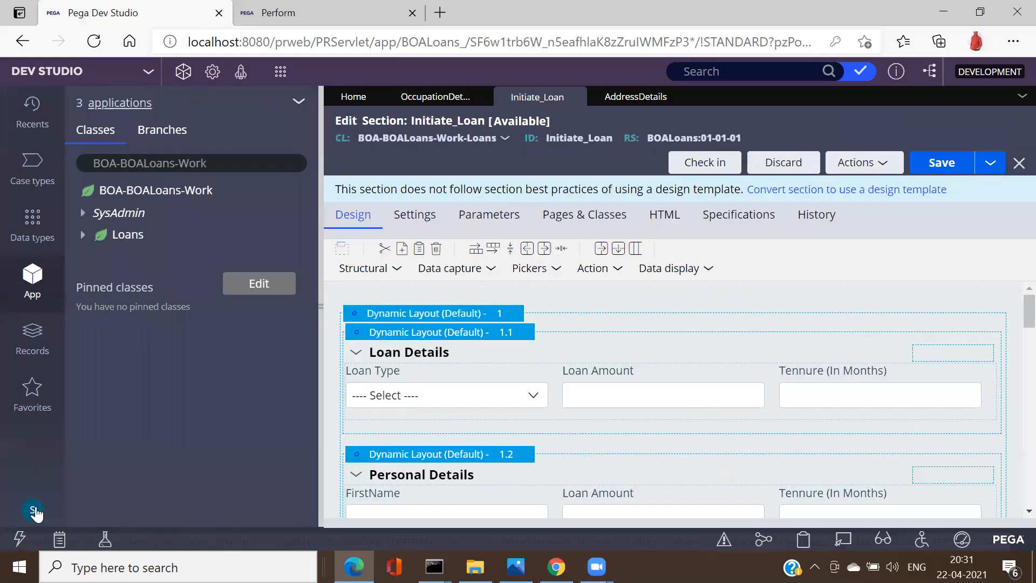
{"action": "left_click", "coordinate": [35, 512]}
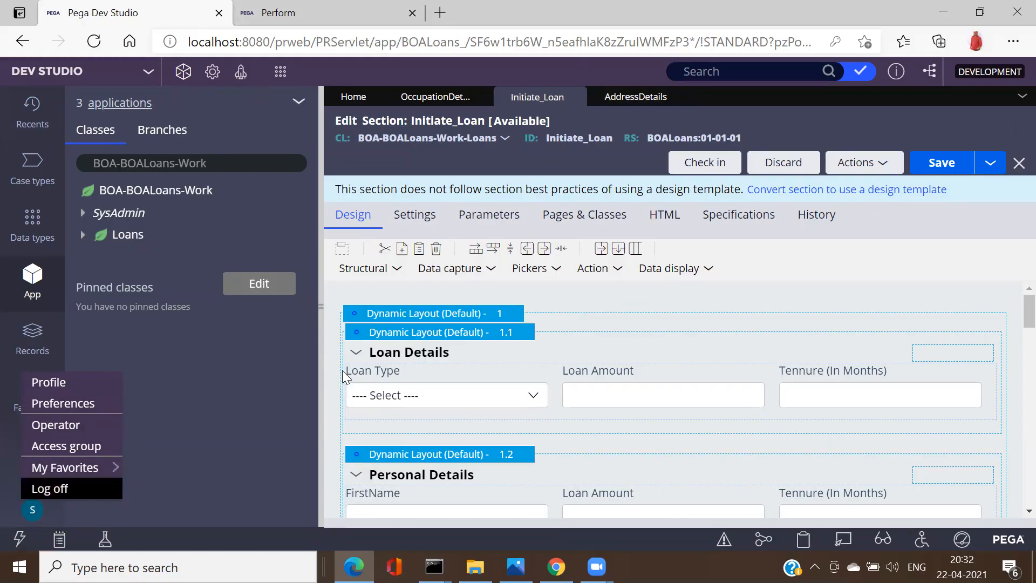
{"action": "left_click", "coordinate": [319, 302]}
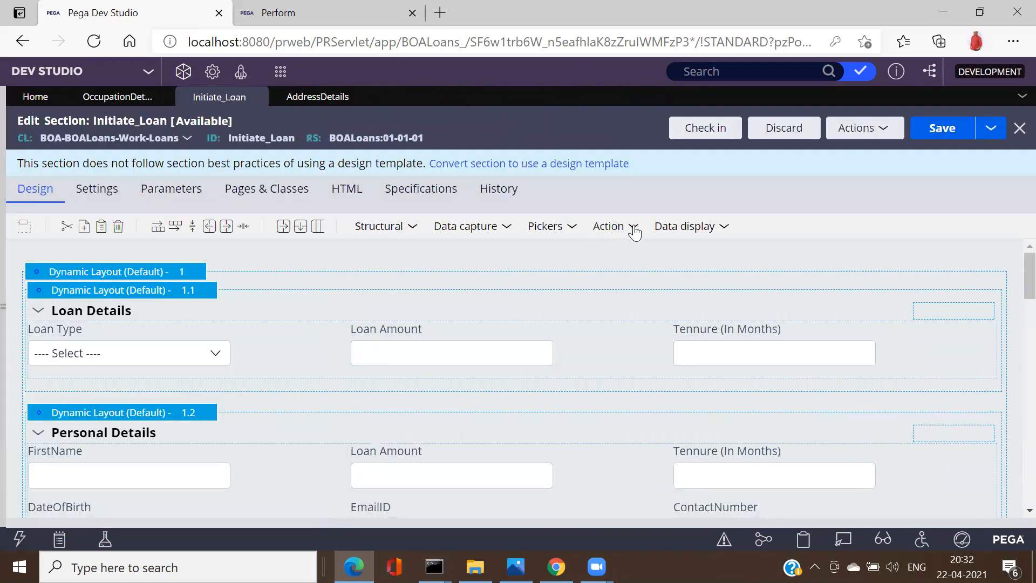
{"action": "left_click", "coordinate": [634, 229]}
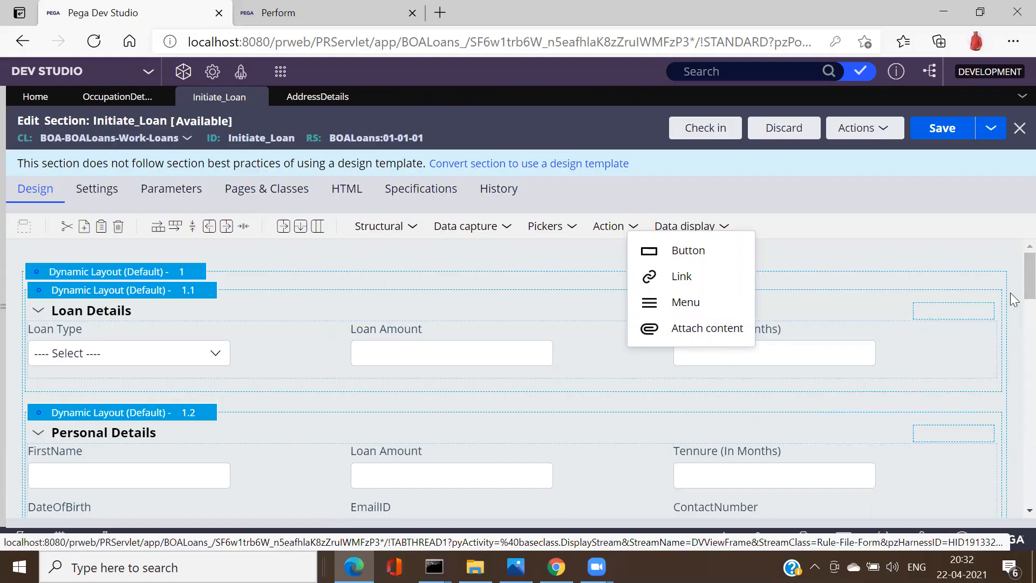
{"action": "left_click_drag", "start_coordinate": [1014, 295], "coordinate": [1012, 402]}
{"action": "left_click", "coordinate": [397, 488]}
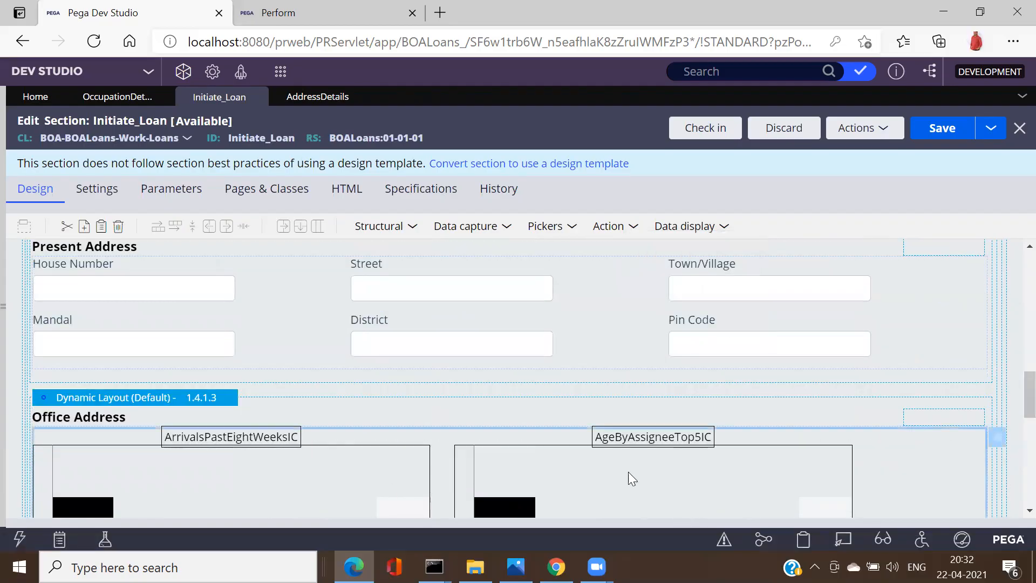
Step: Change the Office Address embedded cell's Source from DashboardReports to NewCore and submit
{"action": "left_click", "coordinate": [998, 440]}
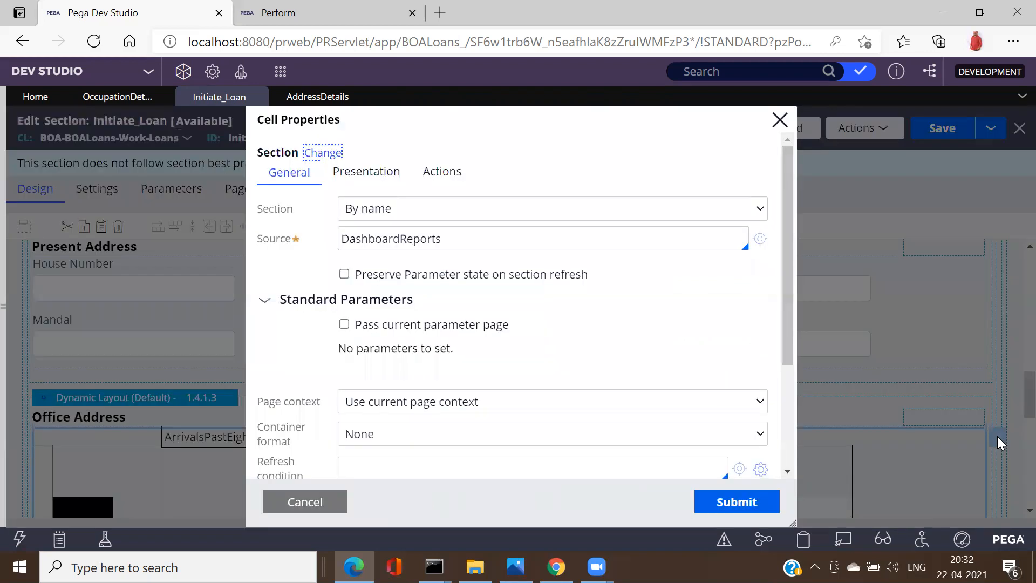
{"action": "double_click", "coordinate": [428, 242]}
{"action": "key", "text": "BackSpace"}
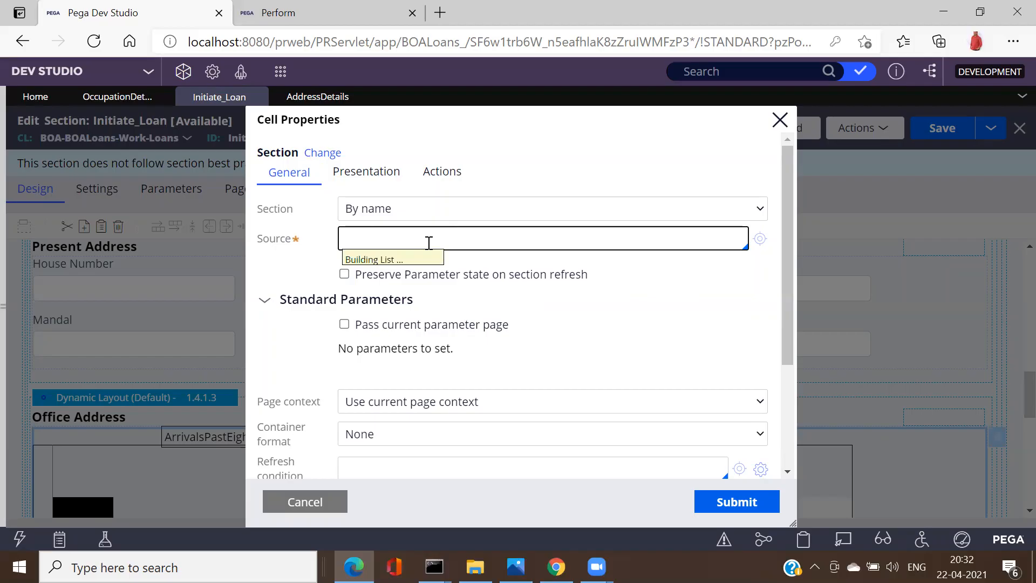
{"action": "key", "text": "Down"}
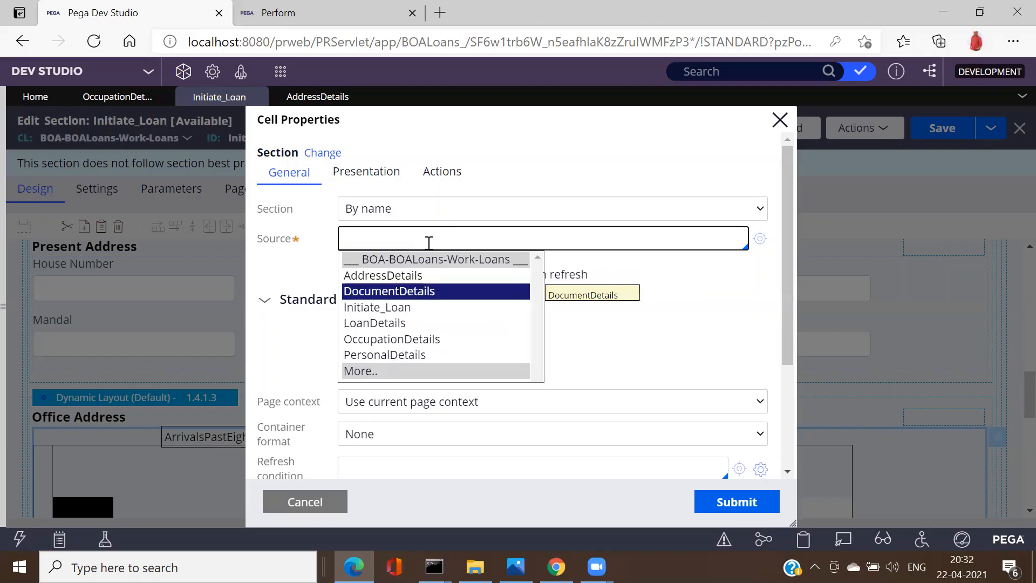
{"action": "key", "text": "Down"}
{"action": "key", "text": "Down"}
{"action": "key", "text": "Down"}
{"action": "key", "text": "Down"}
{"action": "key", "text": "Down"}
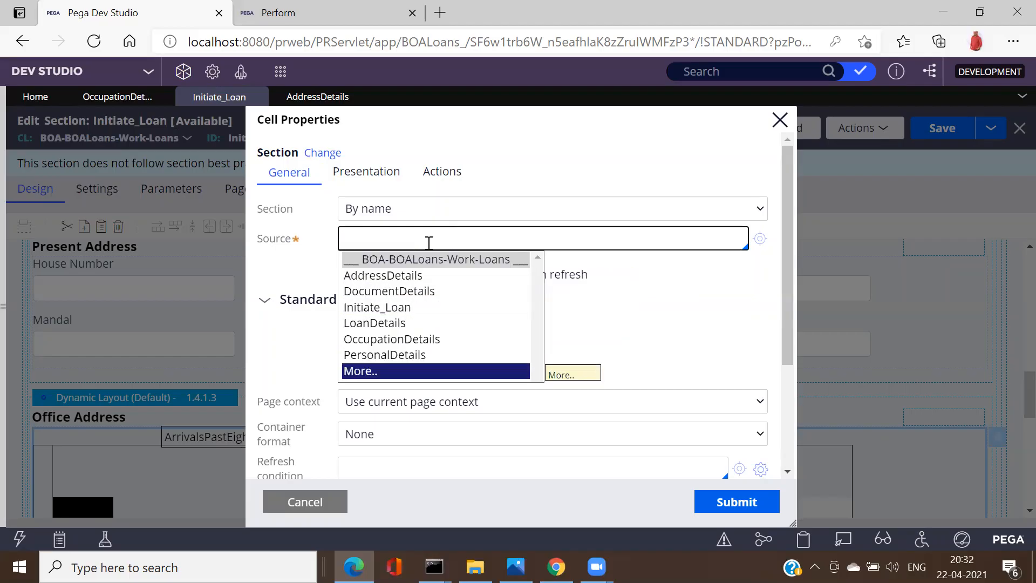
{"action": "key", "text": "Return"}
{"action": "key", "text": "Down"}
{"action": "key", "text": "Down"}
{"action": "key", "text": "Down"}
{"action": "key", "text": "Down"}
{"action": "key", "text": "Down"}
{"action": "key", "text": "Down"}
{"action": "key", "text": "Down"}
{"action": "key", "text": "Down"}
{"action": "key", "text": "Down"}
{"action": "key", "text": "Down"}
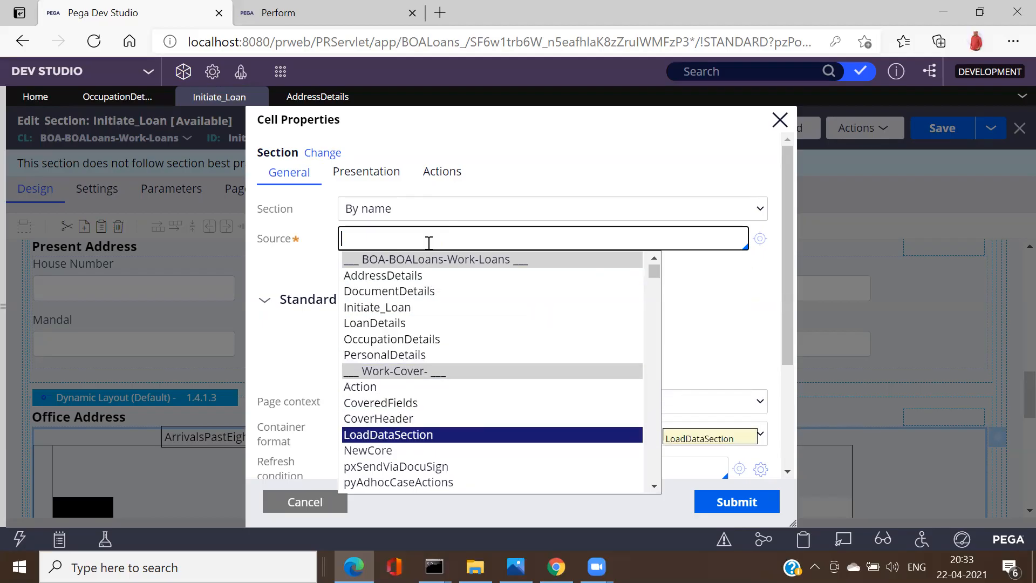
{"action": "key", "text": "Down"}
{"action": "key", "text": "Up"}
{"action": "key", "text": "Up"}
{"action": "key", "text": "Down"}
{"action": "key", "text": "Down"}
{"action": "key", "text": "Return"}
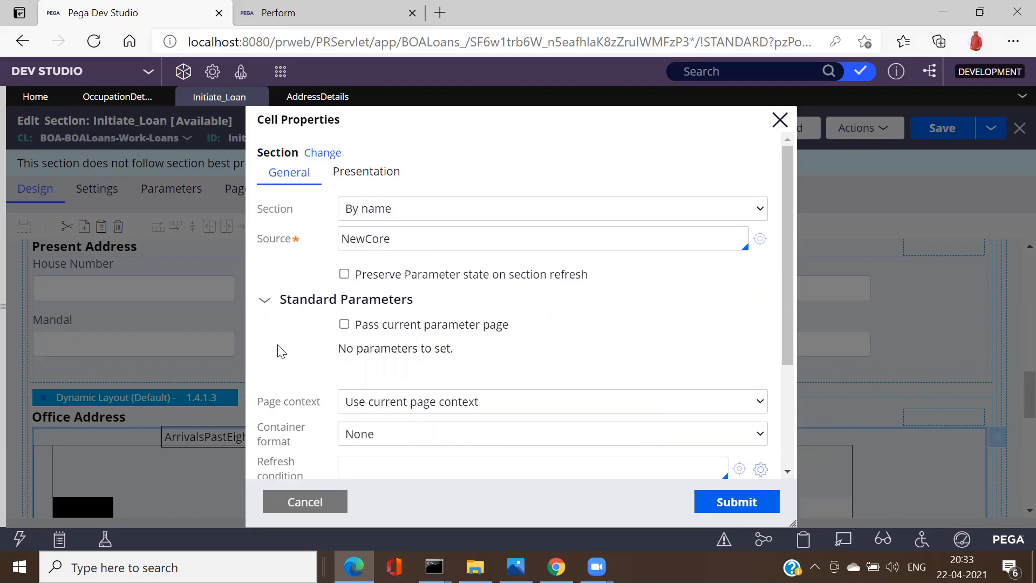
{"action": "left_click", "coordinate": [720, 502]}
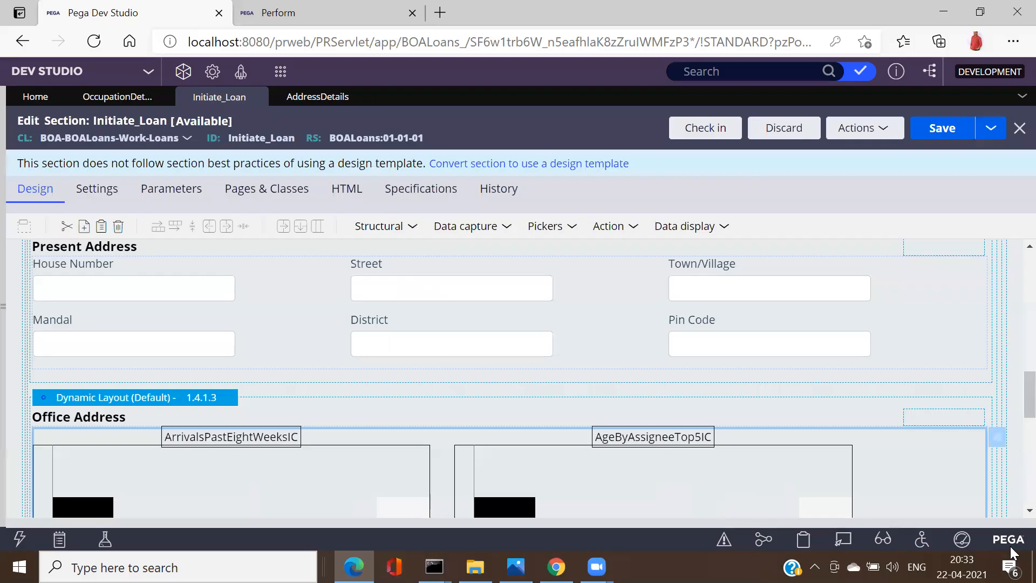
Step: Select the Document Details embedded cell and open its DocumentDetails source section from Cell Properties
{"action": "scroll", "coordinate": [1011, 519], "scroll_direction": "down", "scroll_amount": 2}
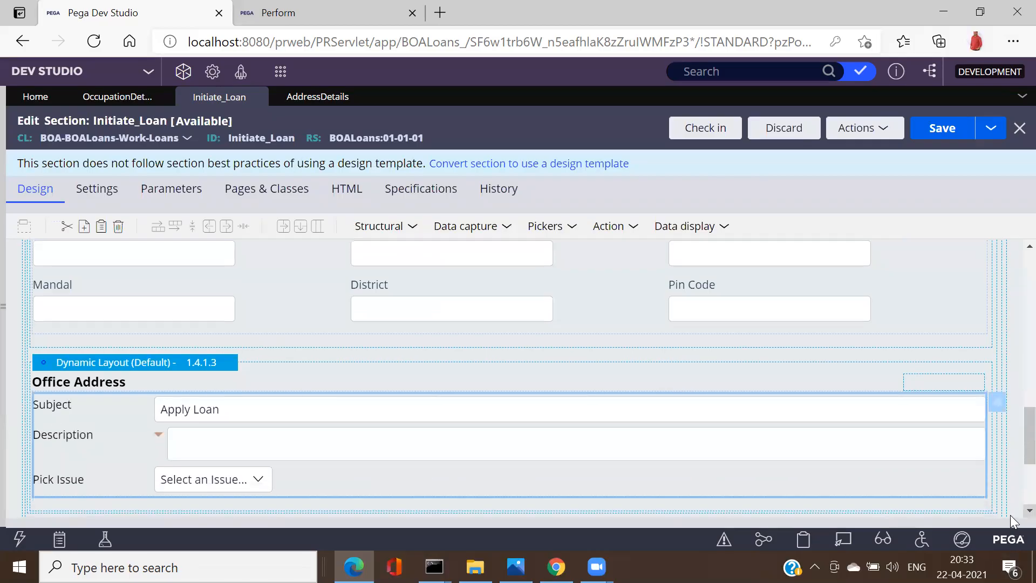
{"action": "scroll", "coordinate": [1012, 519], "scroll_direction": "down", "scroll_amount": 3}
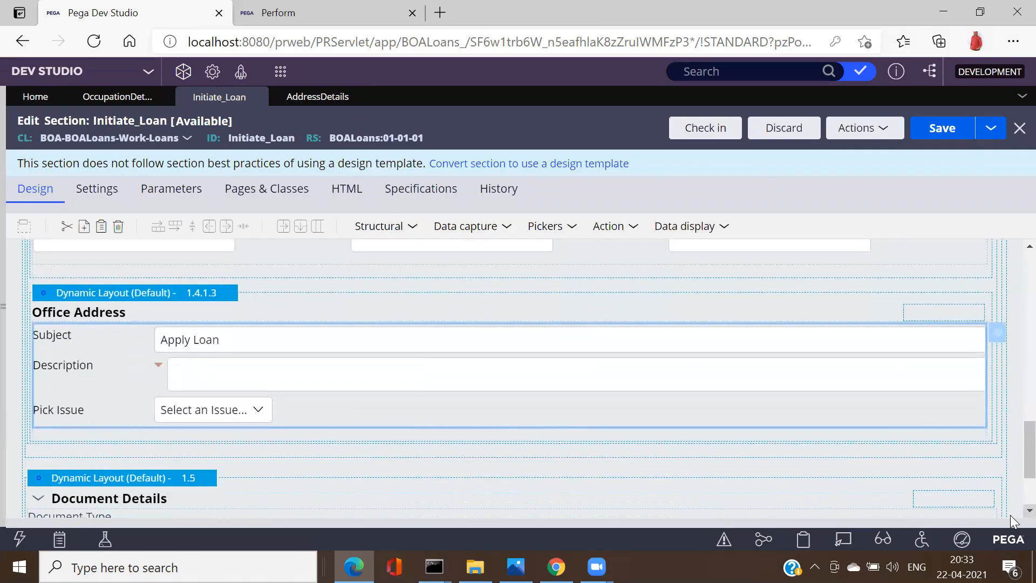
{"action": "scroll", "coordinate": [1011, 519], "scroll_direction": "down", "scroll_amount": 2}
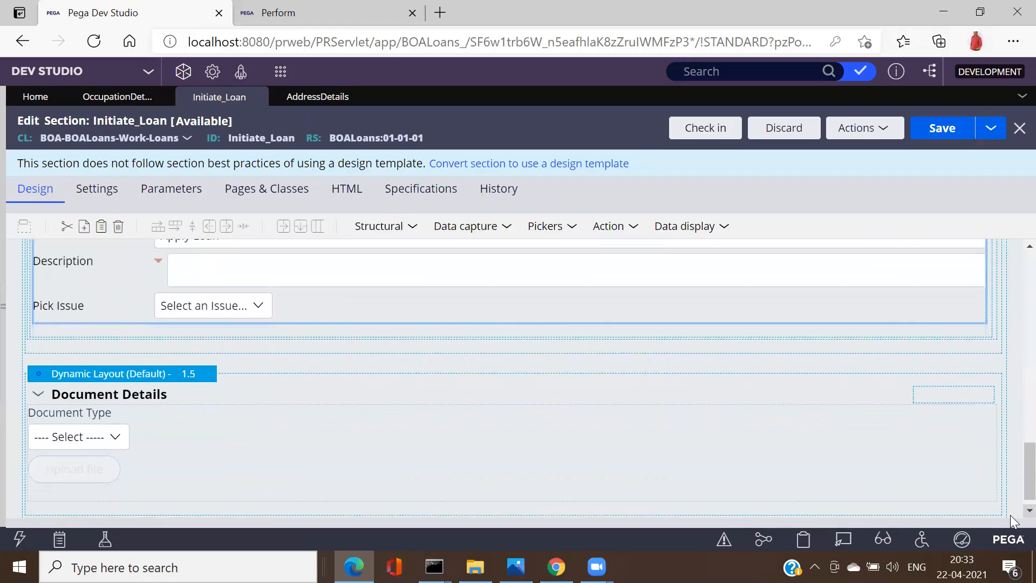
{"action": "left_click", "coordinate": [188, 449]}
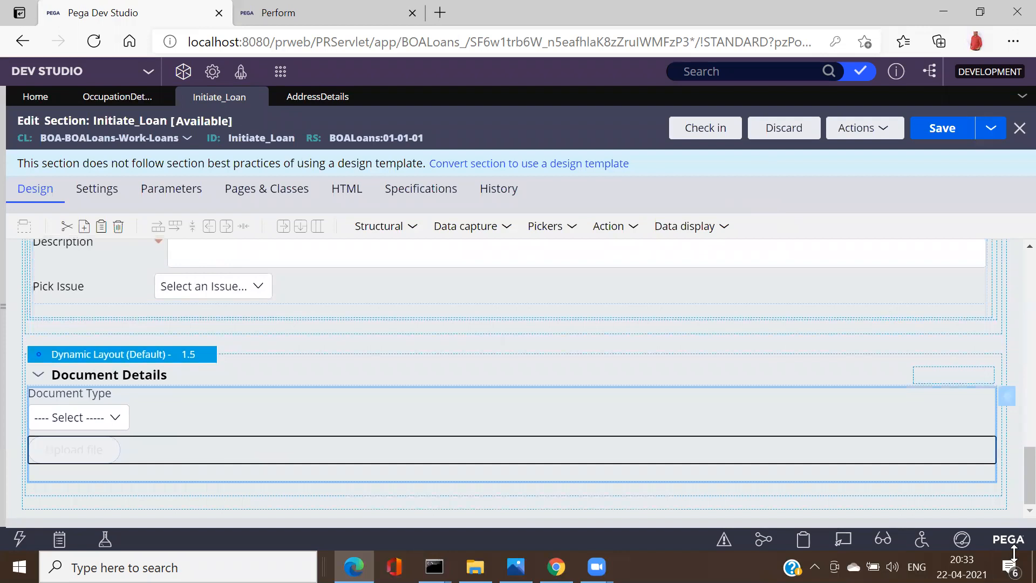
{"action": "left_click", "coordinate": [1008, 401]}
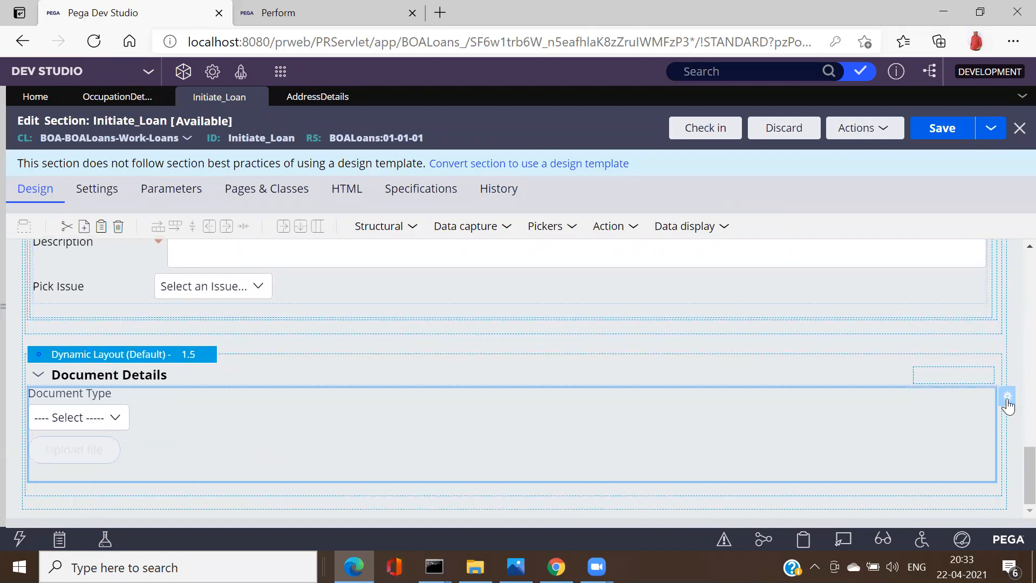
{"action": "left_click", "coordinate": [1007, 398]}
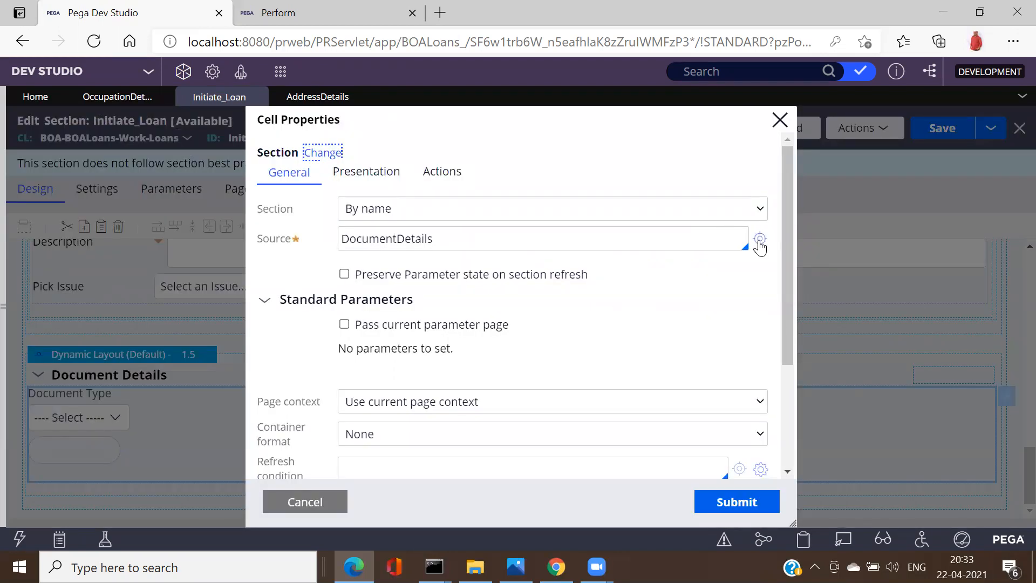
{"action": "left_click", "coordinate": [760, 240]}
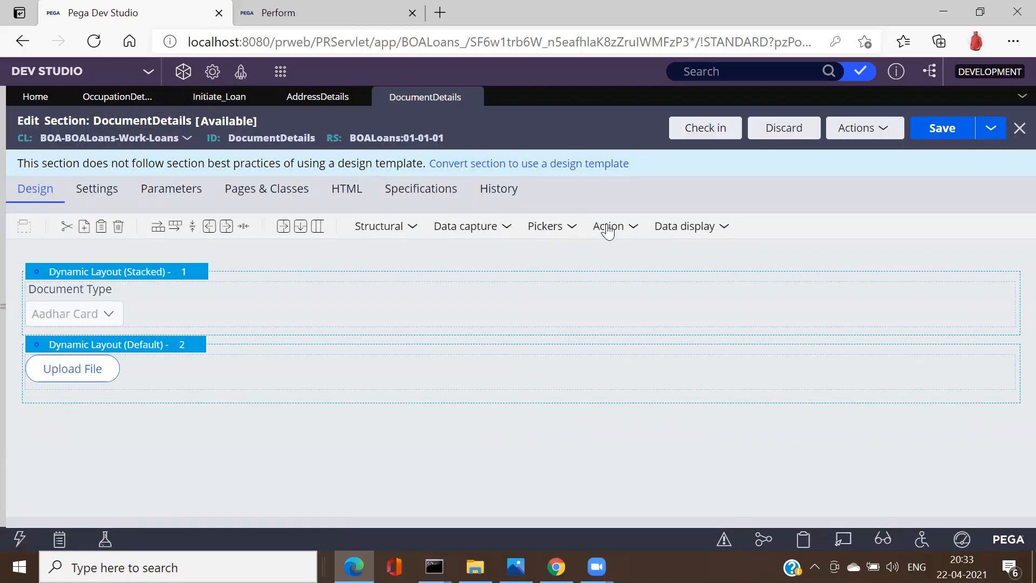
Step: Add an Attach content control to DocumentDetails and delete the old Upload File button
{"action": "left_click", "coordinate": [608, 228]}
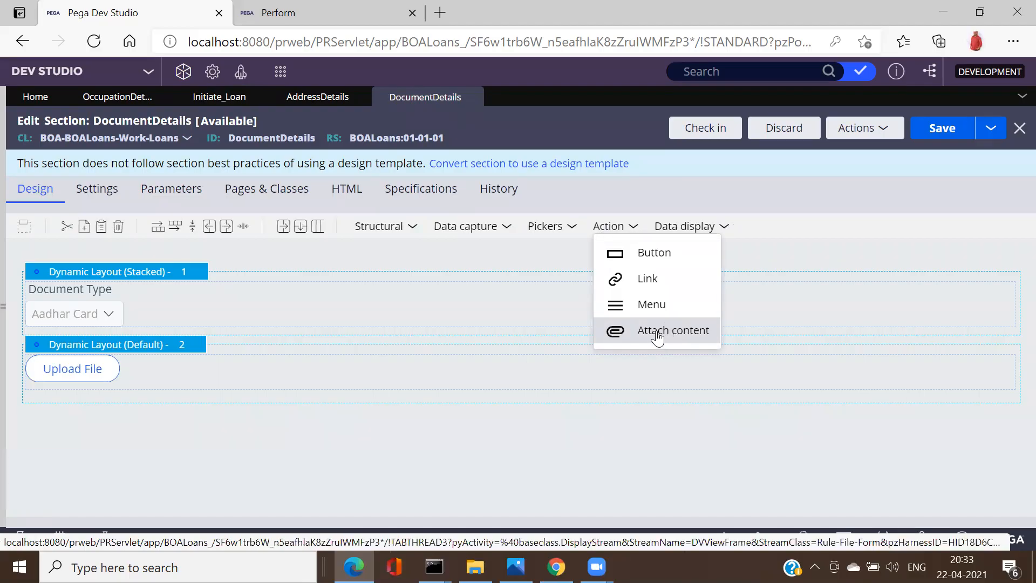
{"action": "left_click_drag", "start_coordinate": [657, 336], "coordinate": [403, 403]}
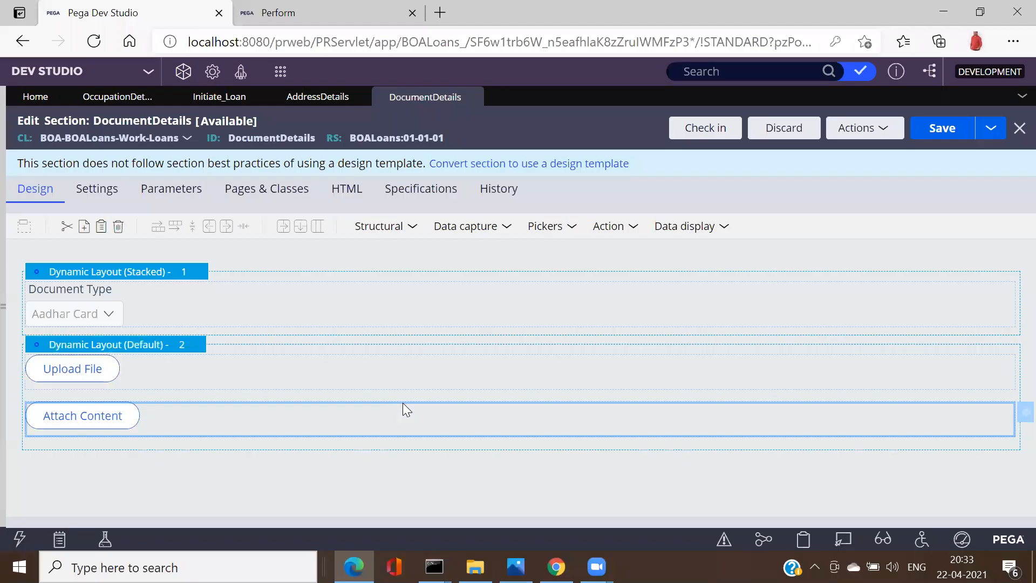
{"action": "right_click", "coordinate": [354, 372]}
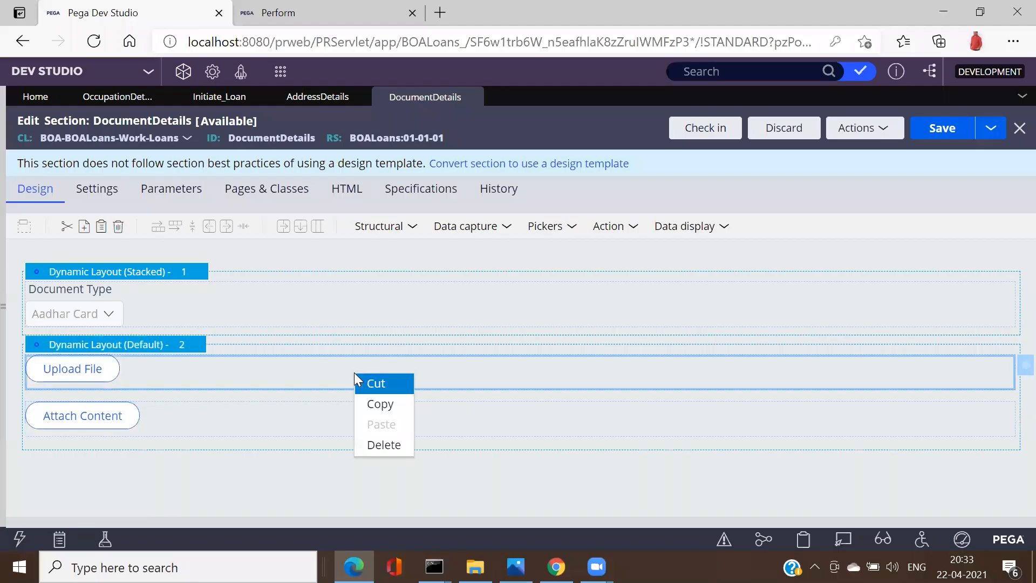
{"action": "left_click", "coordinate": [396, 458]}
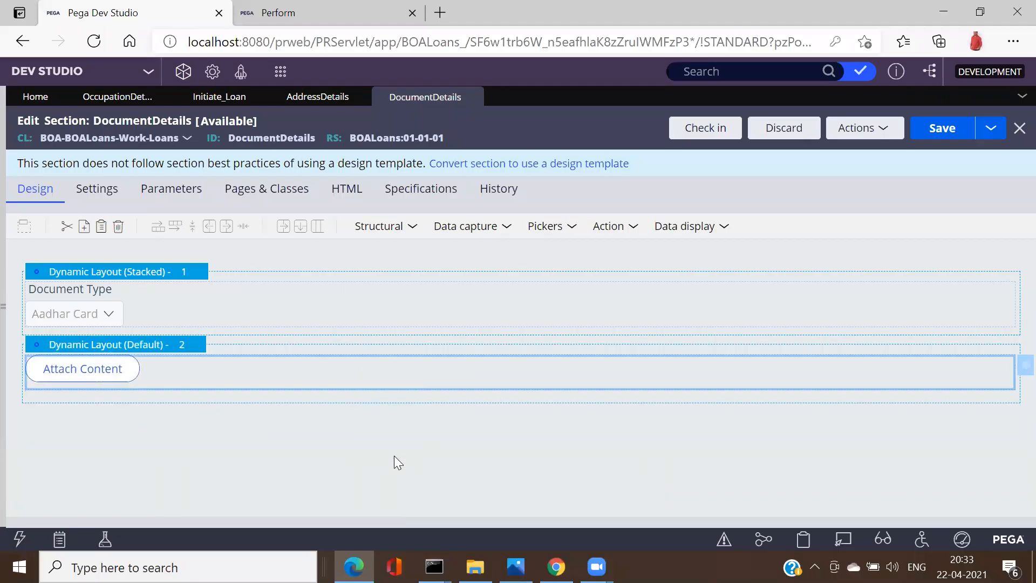
Step: Caption the attach-content control 'Upload File' and save the DocumentDetails section
{"action": "left_click", "coordinate": [1017, 373]}
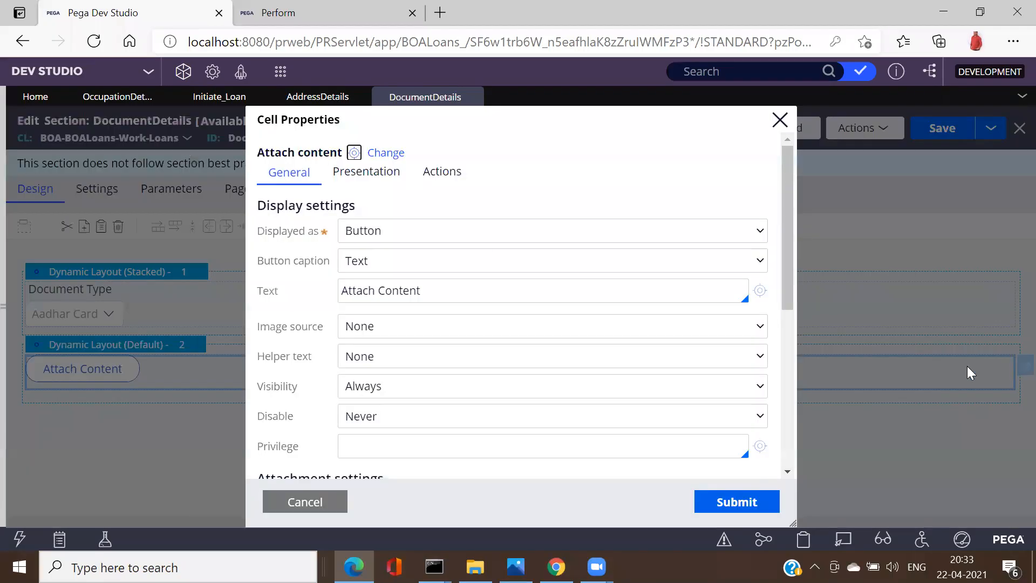
{"action": "left_click", "coordinate": [385, 289]}
{"action": "triple_click", "coordinate": [384, 289]}
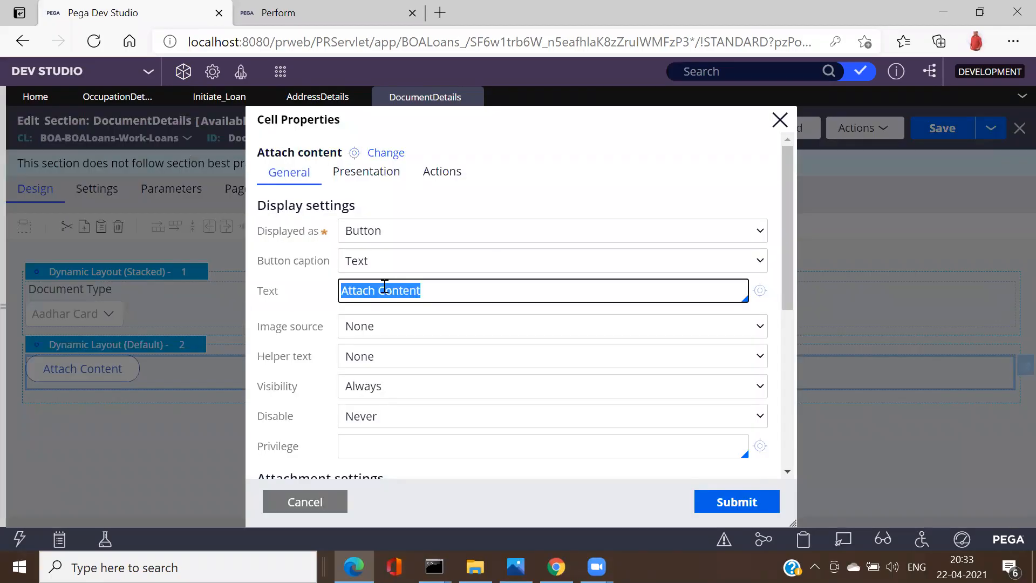
{"action": "type", "text": "Upload File"}
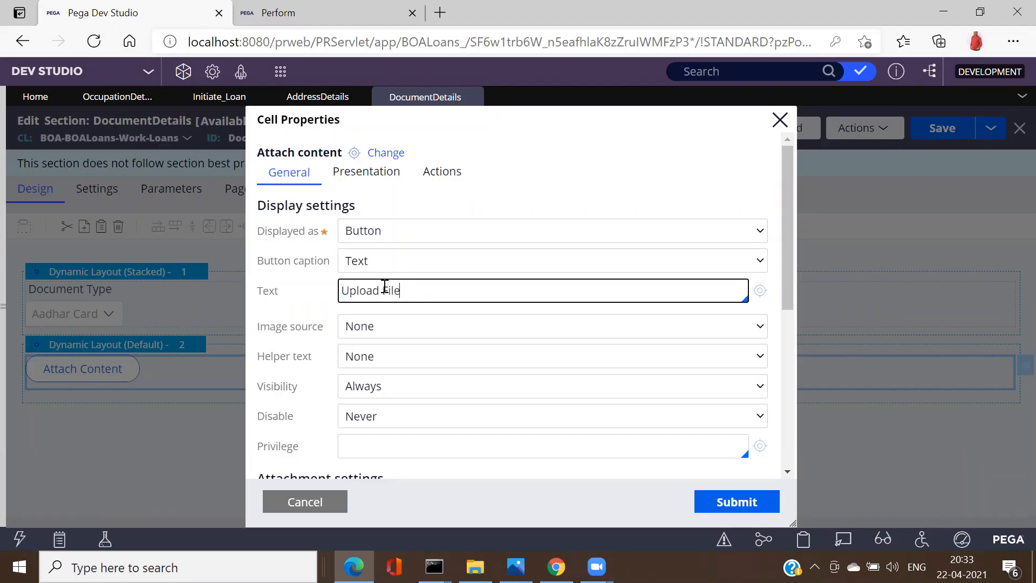
{"action": "left_click", "coordinate": [719, 509]}
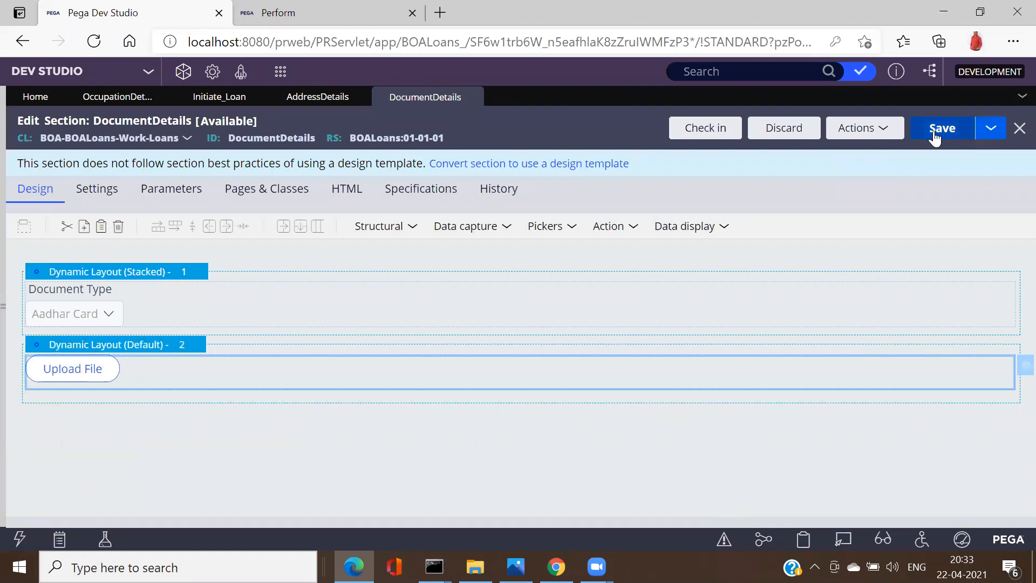
{"action": "left_click", "coordinate": [948, 134]}
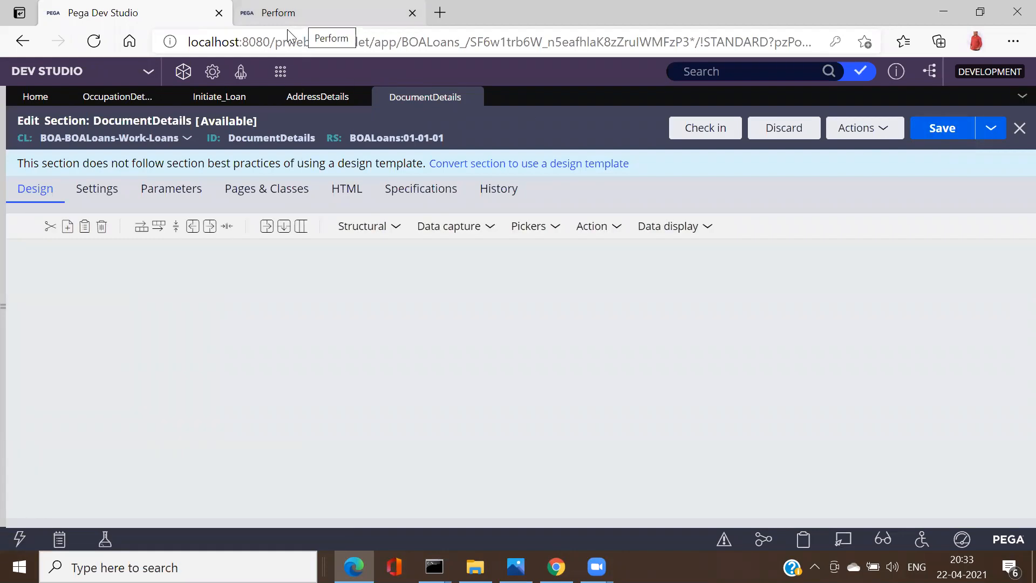
Step: In the Perform portal, start a new Apply Loan case and scroll to Document Details
{"action": "left_click", "coordinate": [288, 29]}
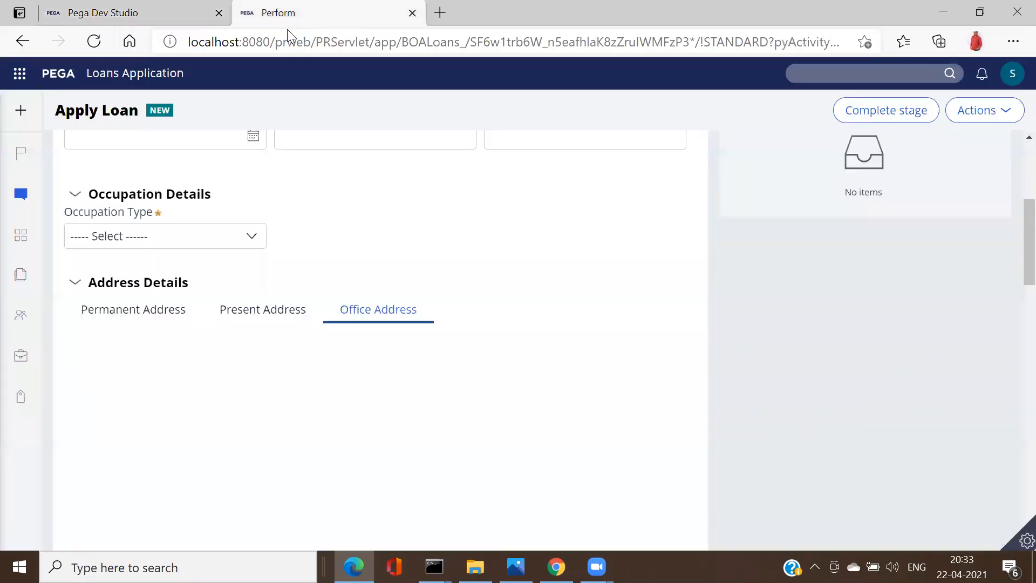
{"action": "mouse_move", "coordinate": [28, 132]}
{"action": "left_click", "coordinate": [75, 114]}
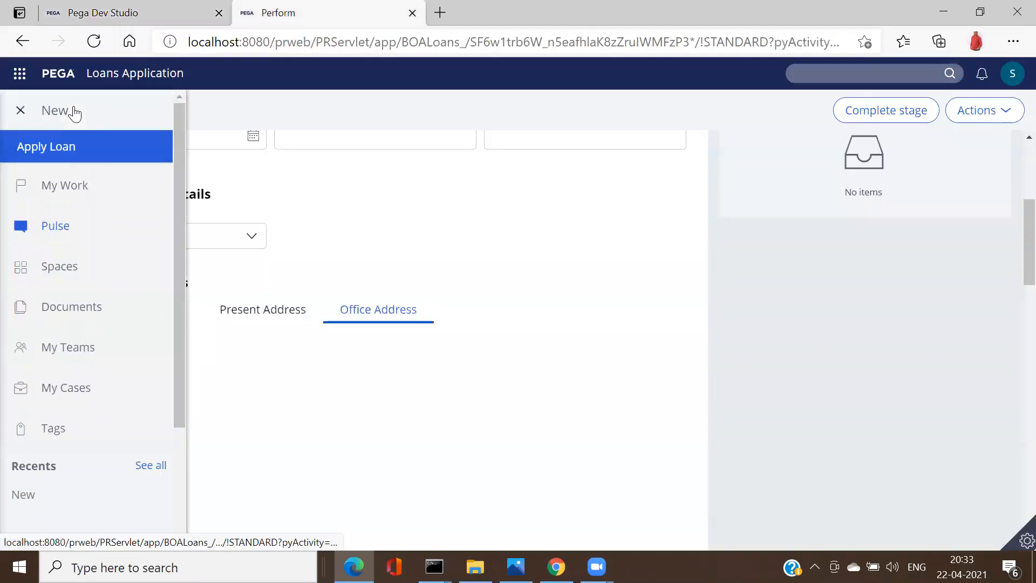
{"action": "left_click", "coordinate": [59, 146]}
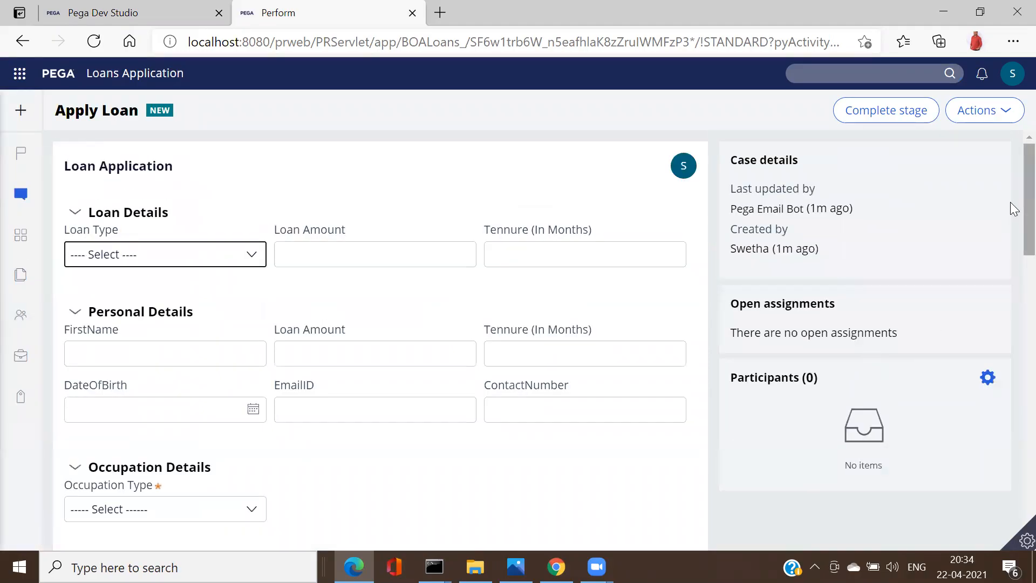
{"action": "scroll", "coordinate": [1011, 296], "scroll_direction": "down", "scroll_amount": 6}
{"action": "scroll", "coordinate": [1009, 308], "scroll_direction": "down", "scroll_amount": 1}
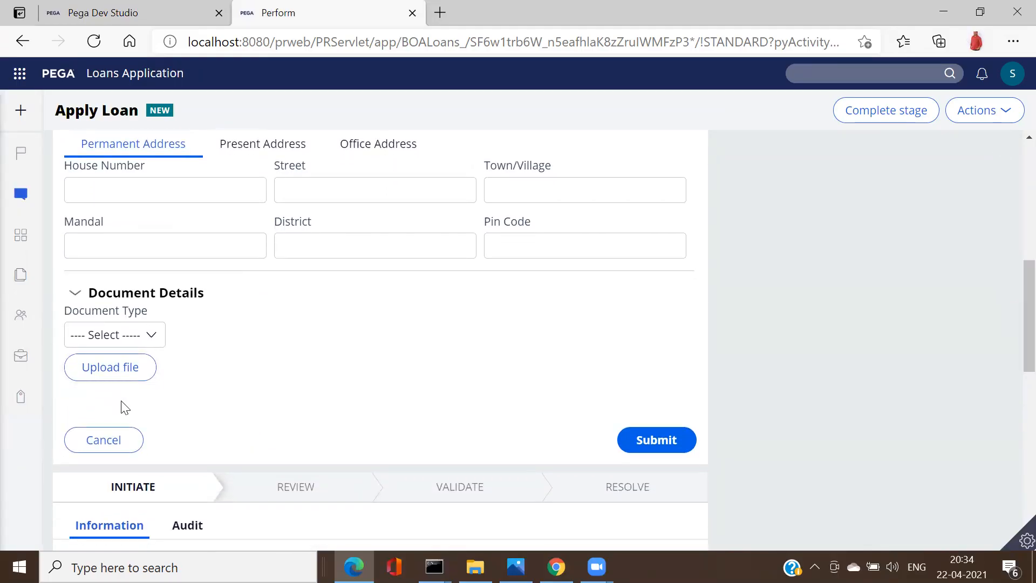
Step: Attach PassPort.pdf with category File through Upload file, then return to the DocumentDetails editor
{"action": "left_click", "coordinate": [127, 370]}
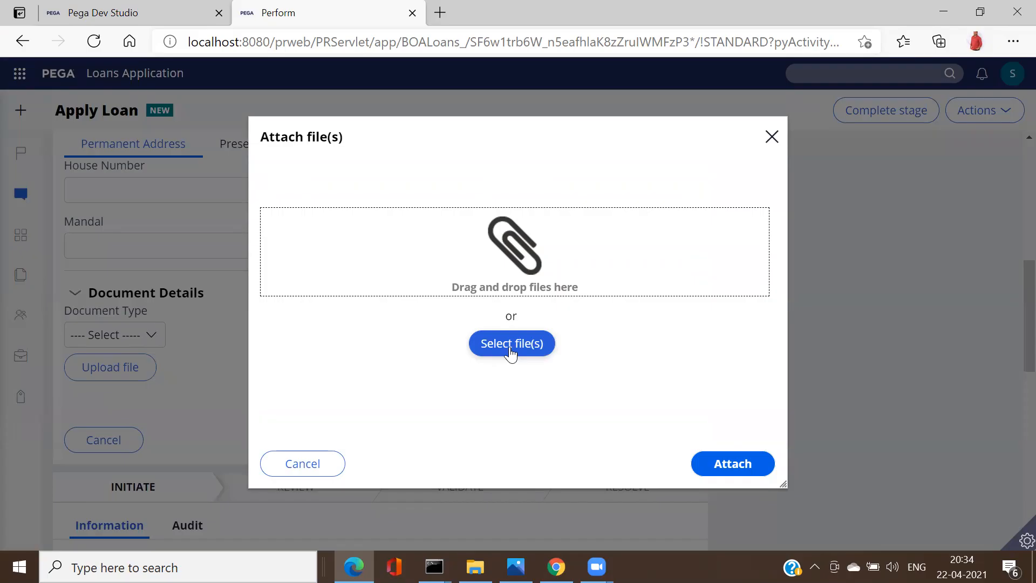
{"action": "left_click", "coordinate": [511, 352]}
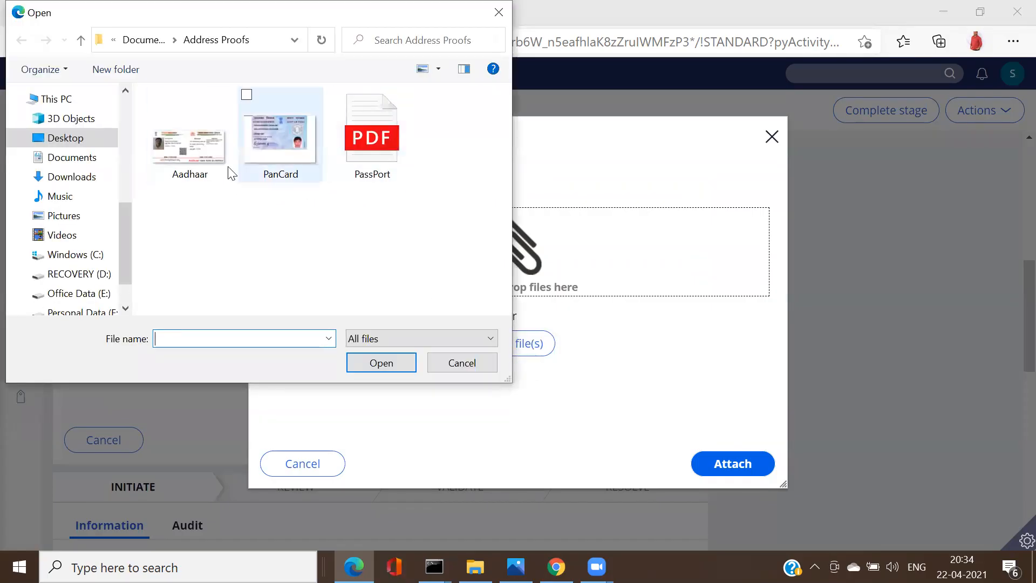
{"action": "double_click", "coordinate": [366, 162]}
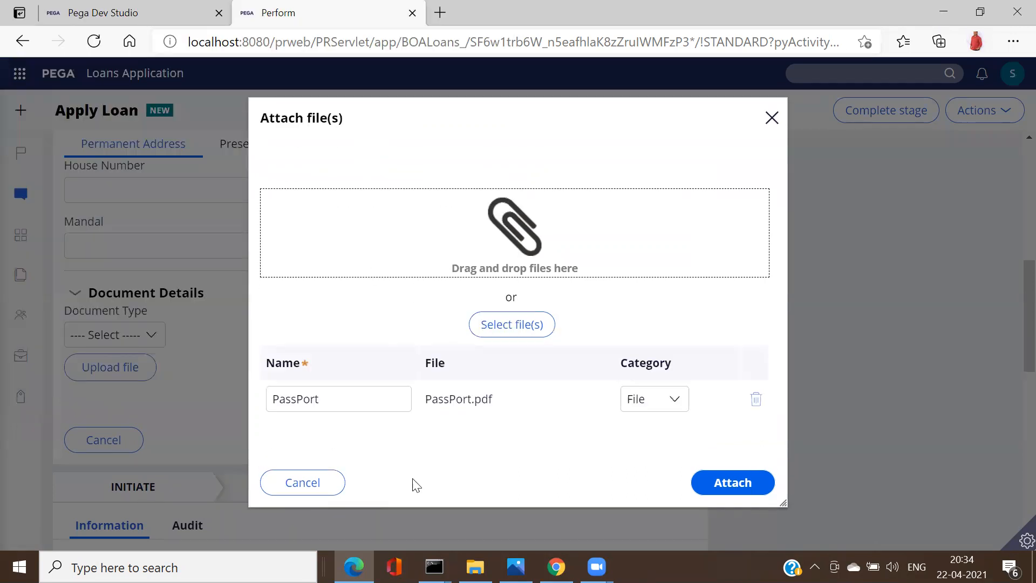
{"action": "double_click", "coordinate": [359, 400]}
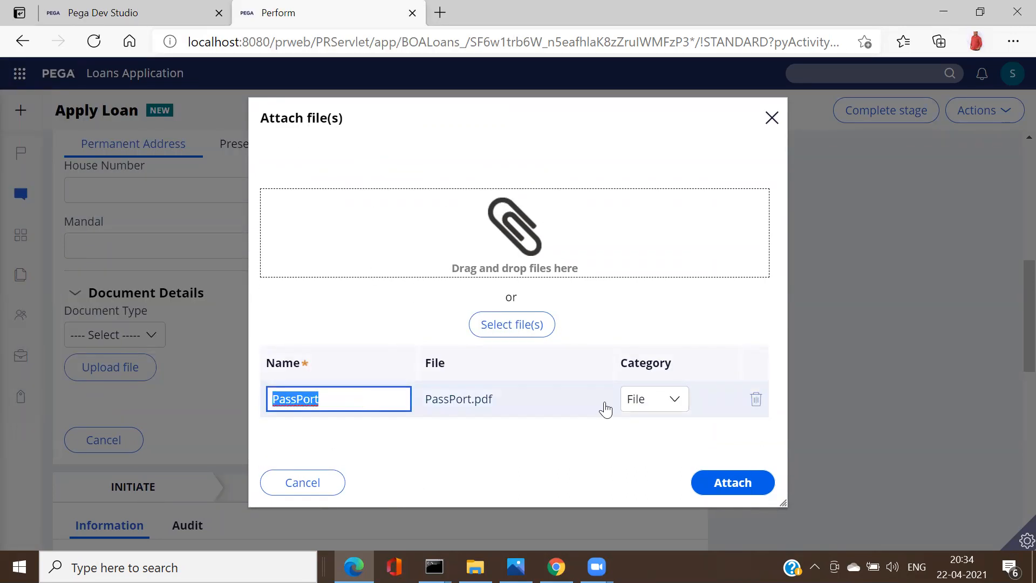
{"action": "left_click", "coordinate": [668, 400]}
{"action": "left_click", "coordinate": [498, 478]}
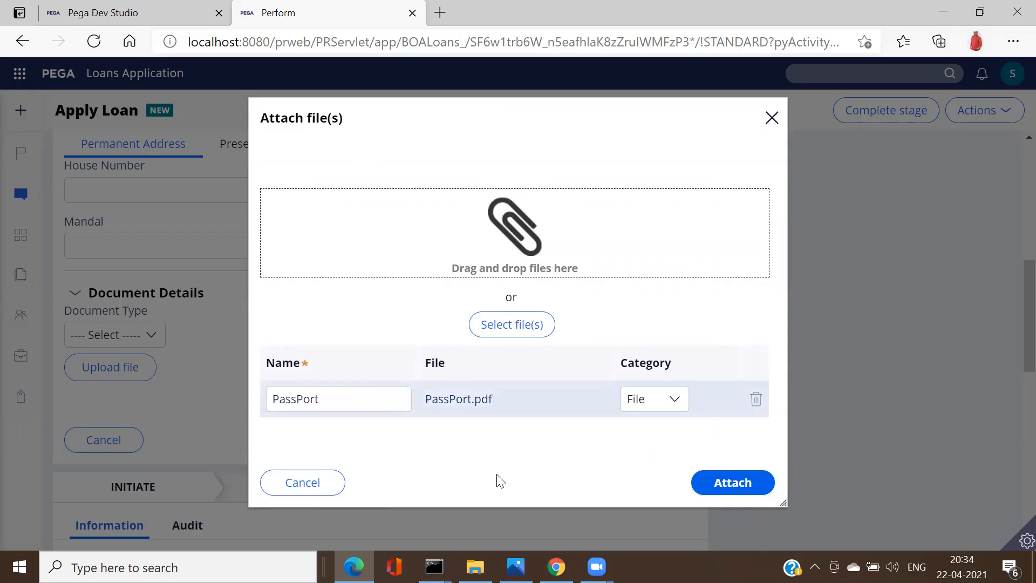
{"action": "left_click", "coordinate": [746, 478]}
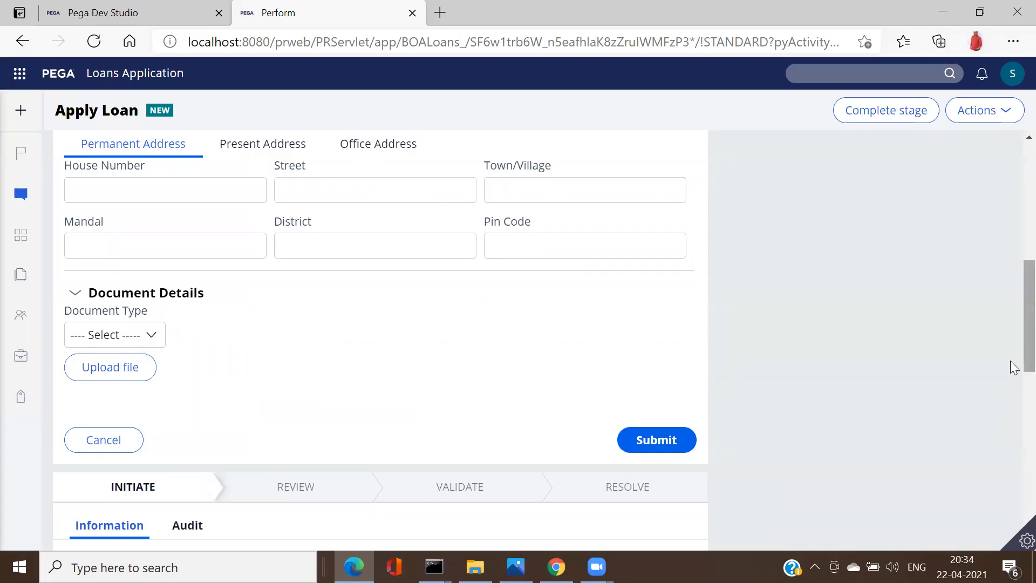
{"action": "scroll", "coordinate": [1010, 324], "scroll_direction": "up", "scroll_amount": 8}
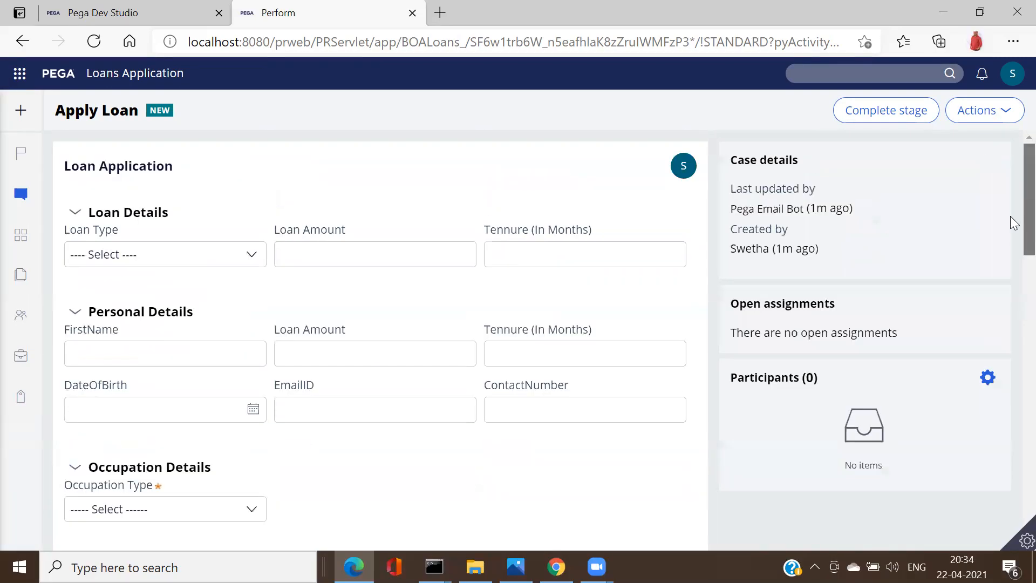
{"action": "left_click", "coordinate": [106, 11]}
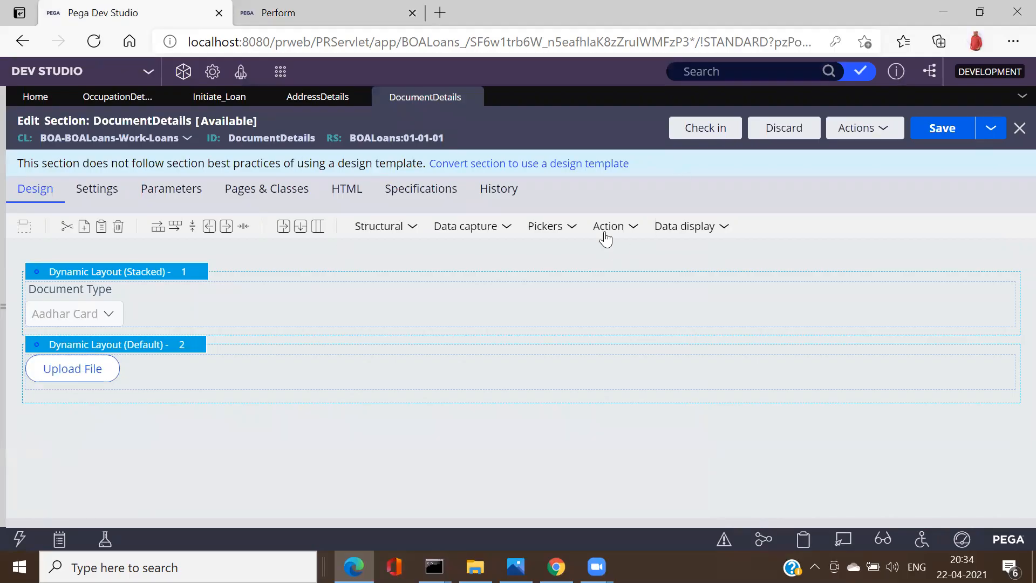
Step: In the DocumentDetails section editor, check the Action control list, then show the Data display elements
{"action": "left_click", "coordinate": [631, 231]}
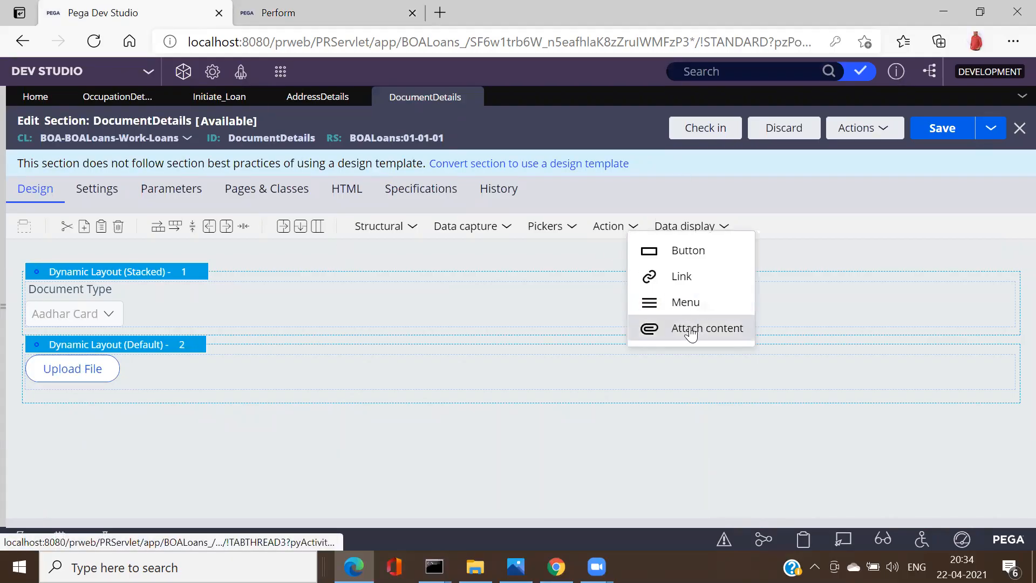
{"action": "left_click", "coordinate": [616, 434]}
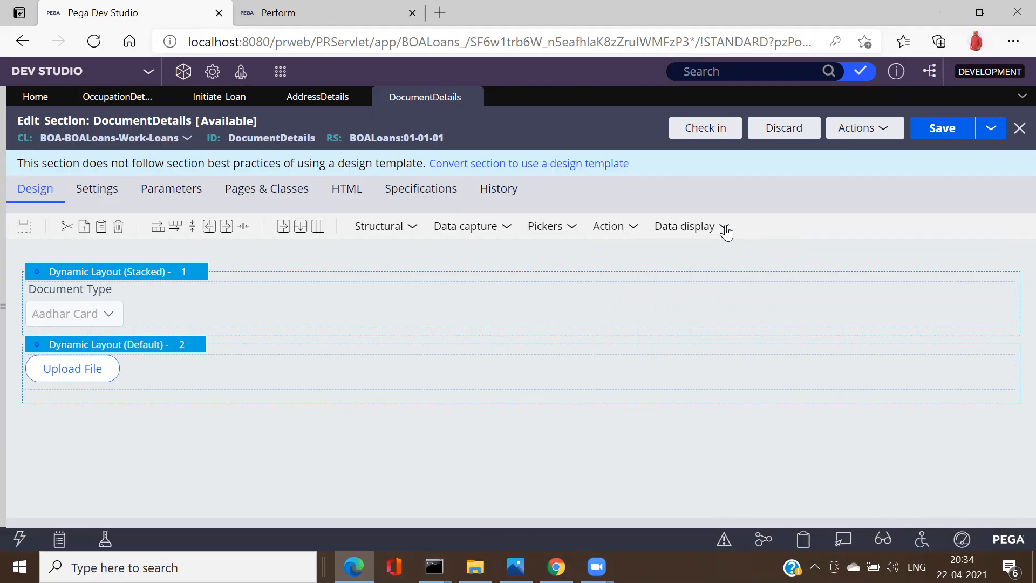
{"action": "left_click", "coordinate": [724, 229]}
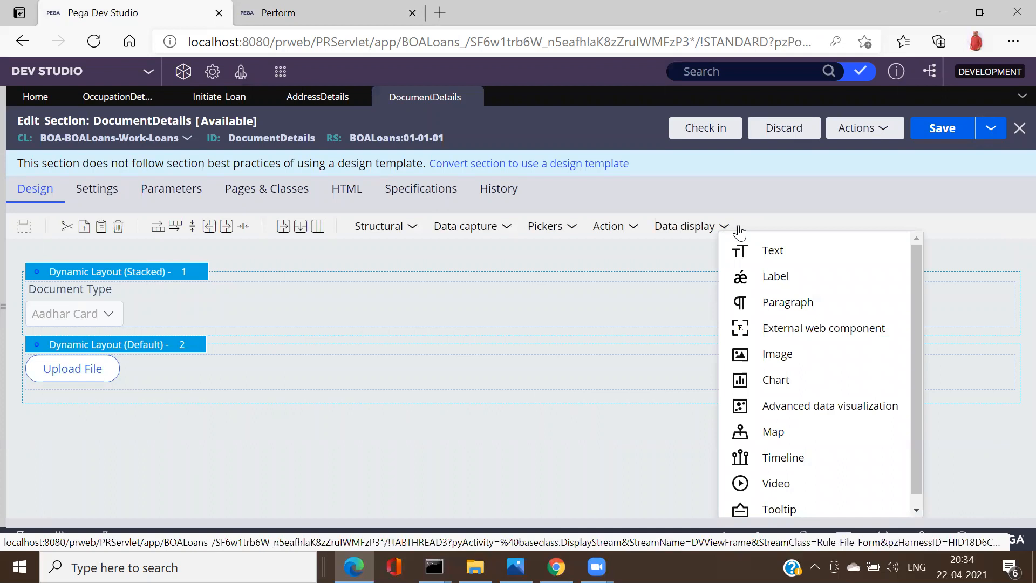
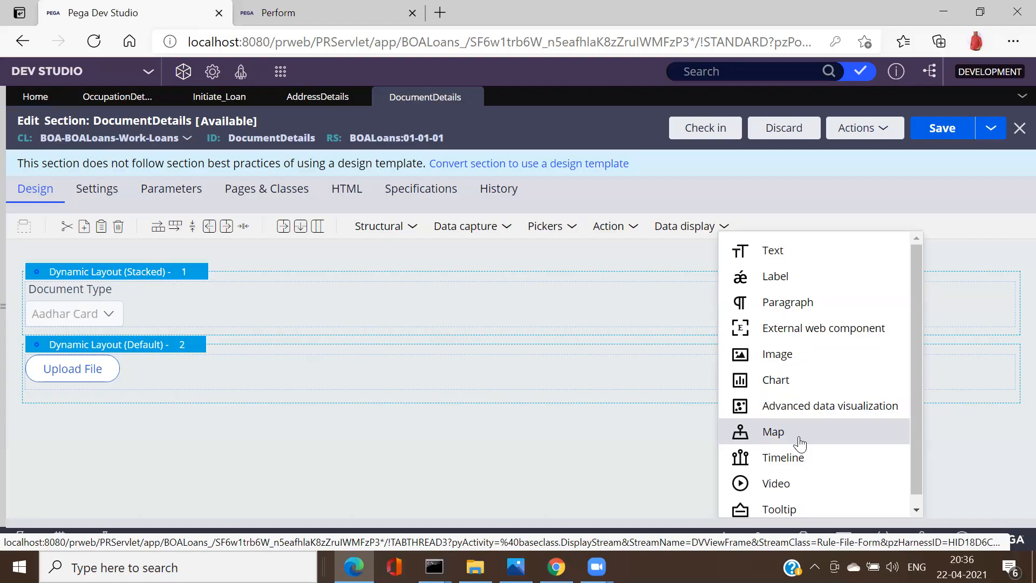
Step: Scroll the Data display menu, then switch to the Perform portal tab showing the new Apply Loan case
{"action": "left_click", "coordinate": [916, 509]}
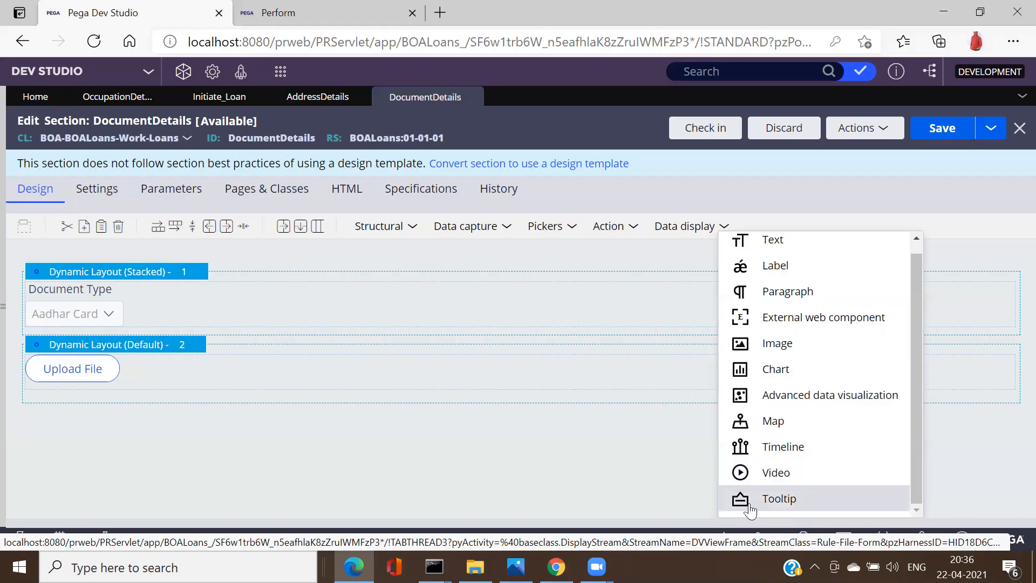
{"action": "key", "text": "ctrl+Tab"}
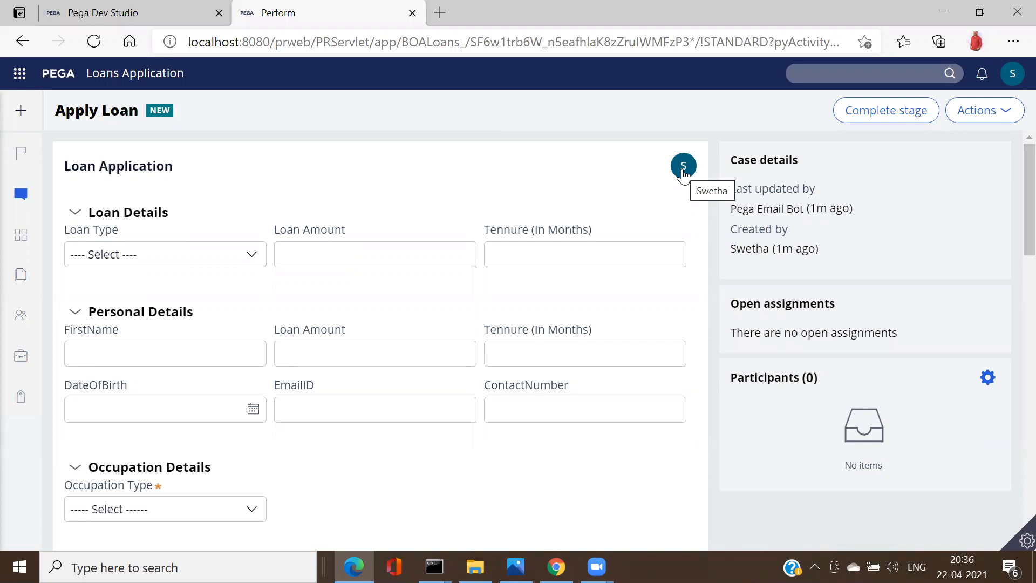
Step: Return to the Dev Studio tab with the DocumentDetails section editor
{"action": "left_click", "coordinate": [137, 12]}
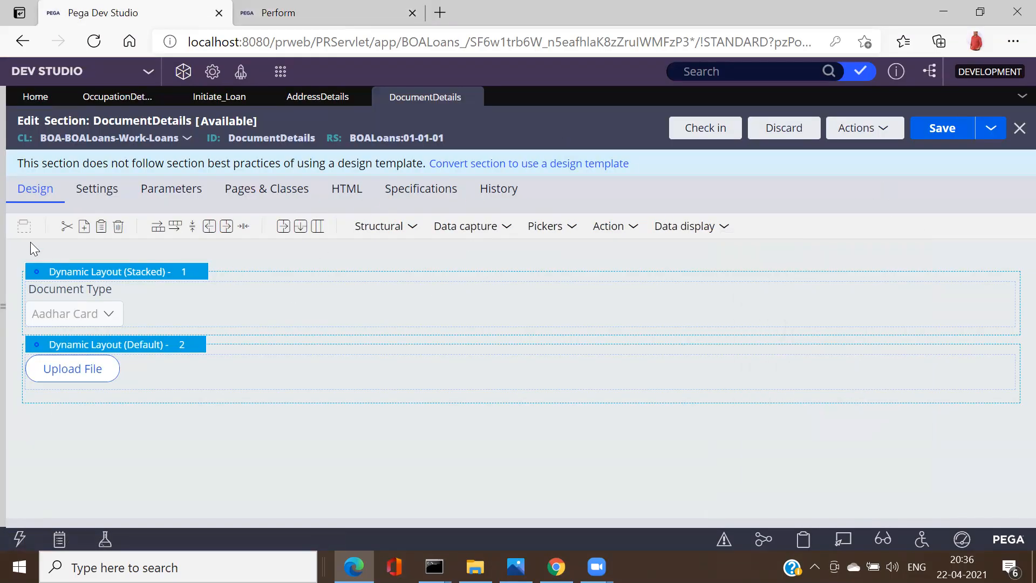
{"action": "left_click", "coordinate": [100, 204]}
Step: Expand the explorer panel, refresh App Explorer, and expand Loans down to User Interface
{"action": "double_click", "coordinate": [4, 298]}
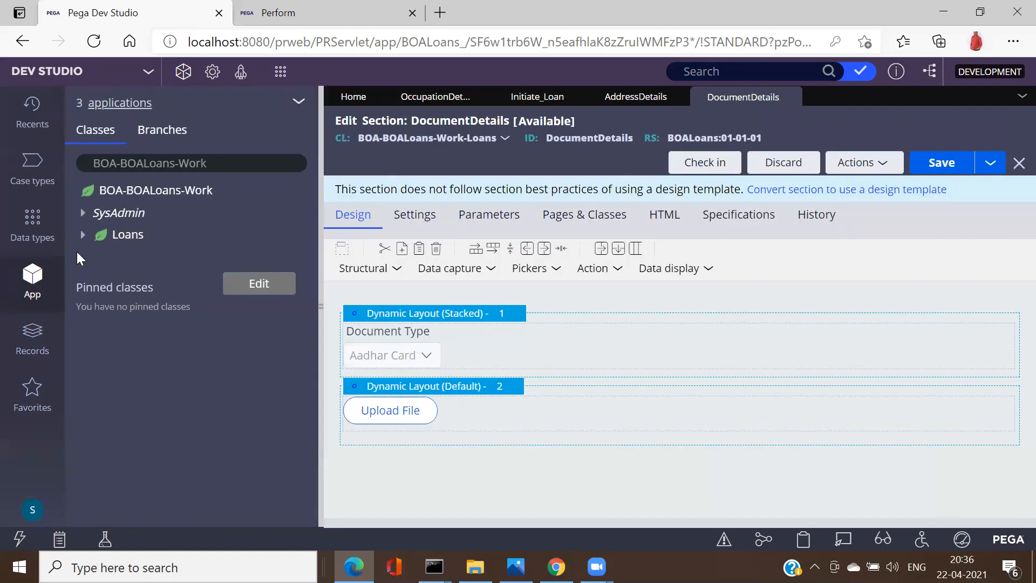
{"action": "left_click", "coordinate": [299, 102]}
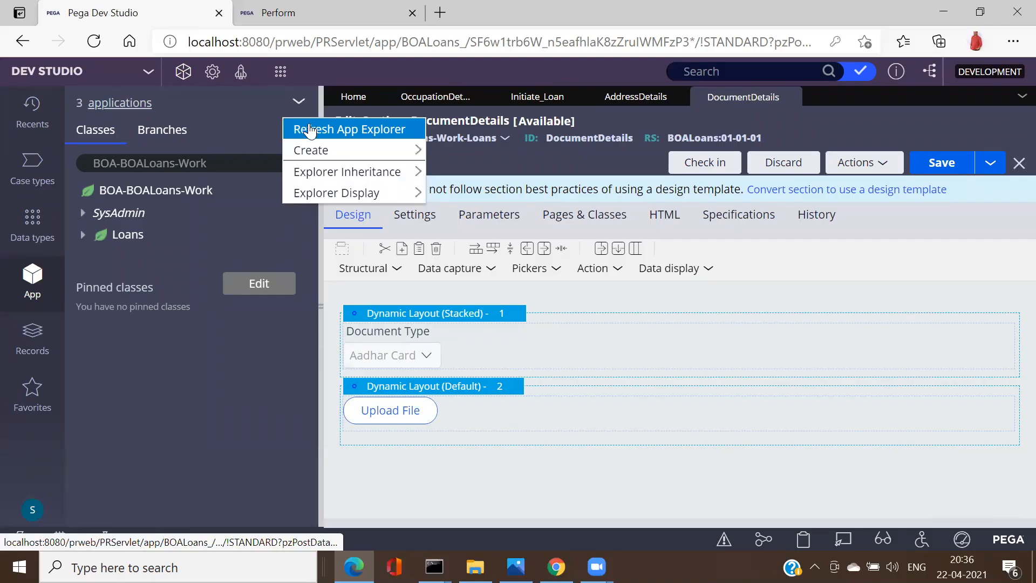
{"action": "left_click", "coordinate": [310, 129]}
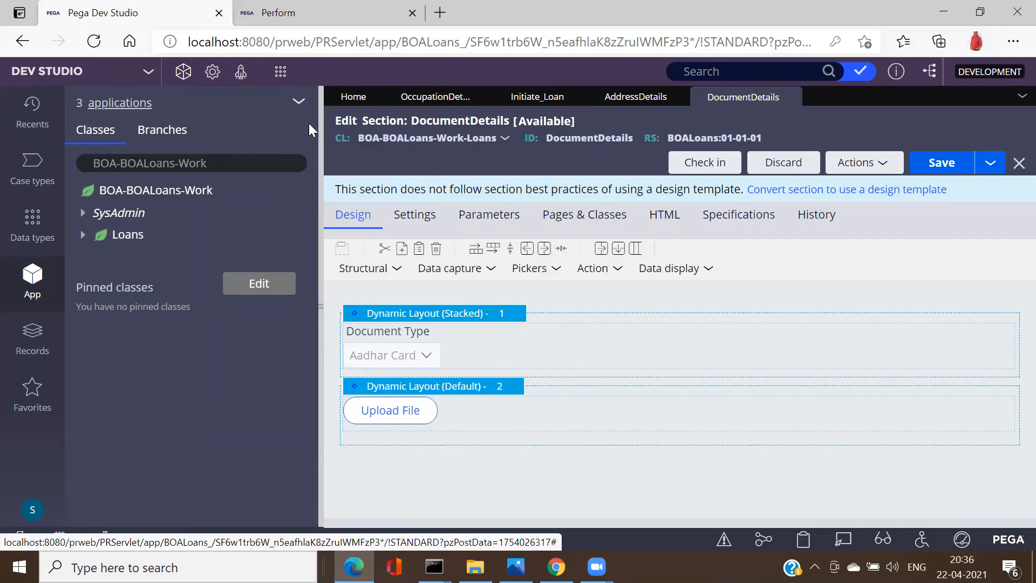
{"action": "left_click", "coordinate": [83, 236]}
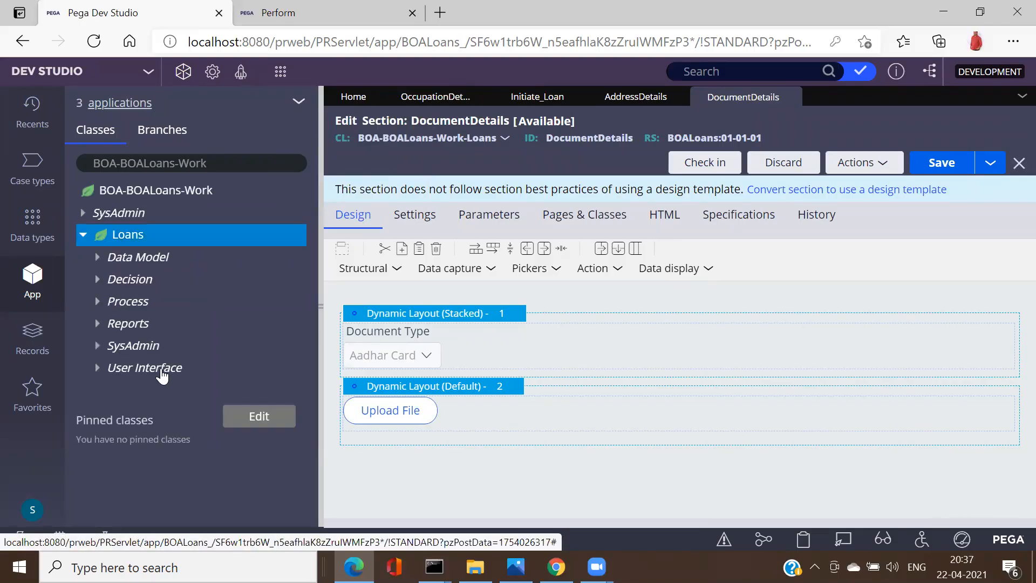
{"action": "left_click", "coordinate": [99, 369]}
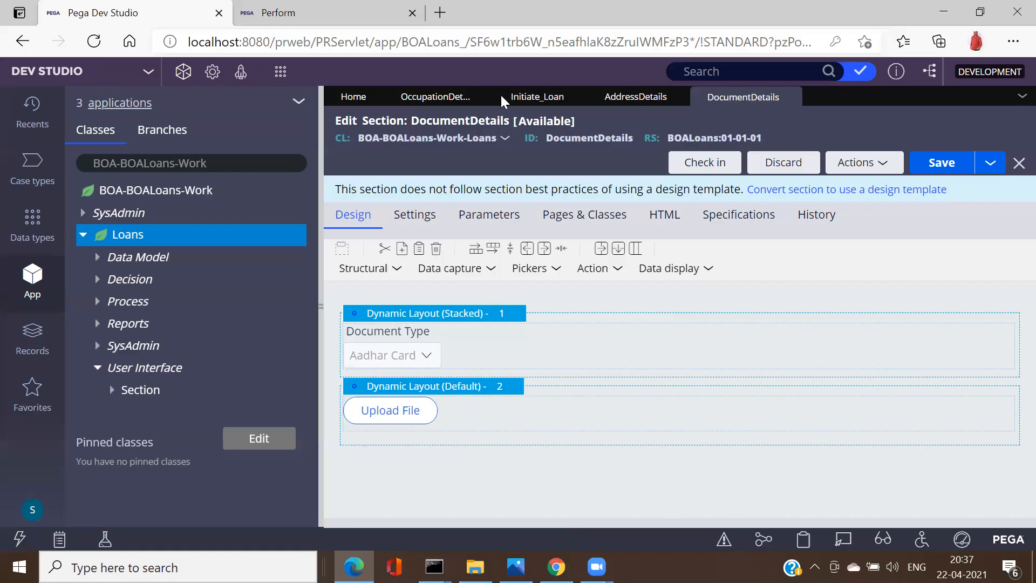
Step: Close the OccupationDetails, AddressDetails, DocumentDetails and Initiate_Loan tabs, discarding Initiate_Loan's unsaved changes
{"action": "left_click", "coordinate": [481, 97]}
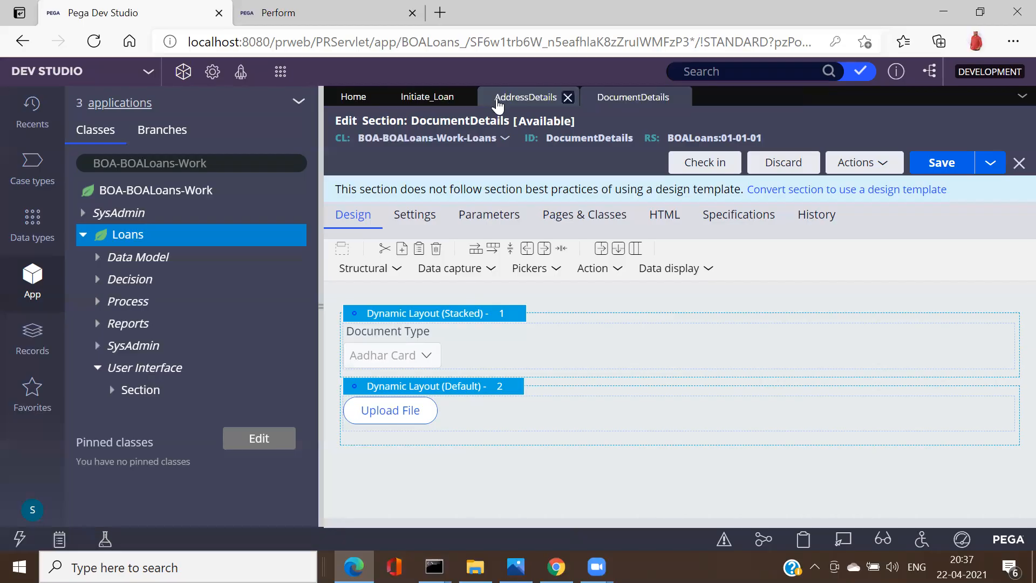
{"action": "left_click", "coordinate": [567, 99]}
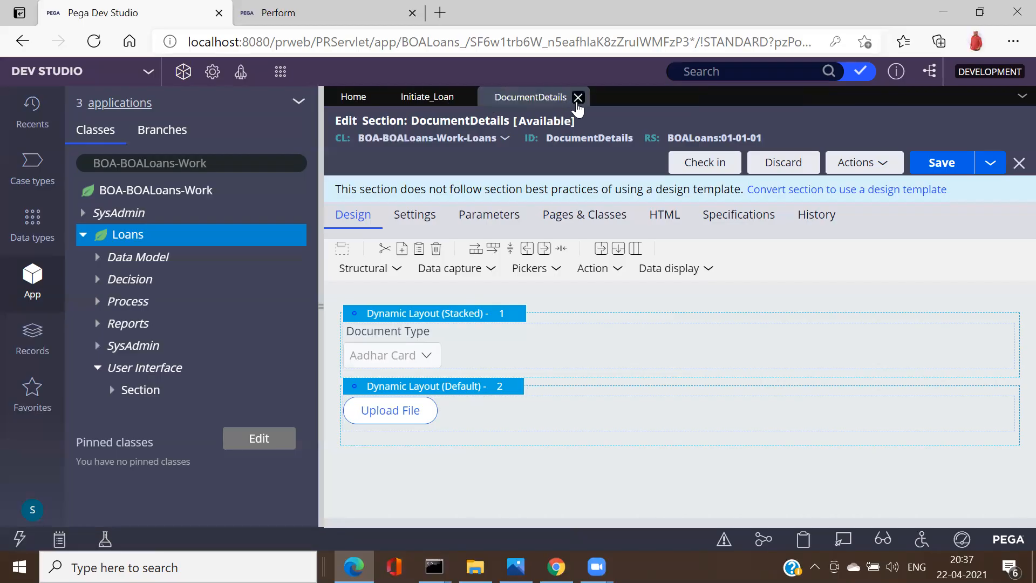
{"action": "left_click", "coordinate": [578, 97]}
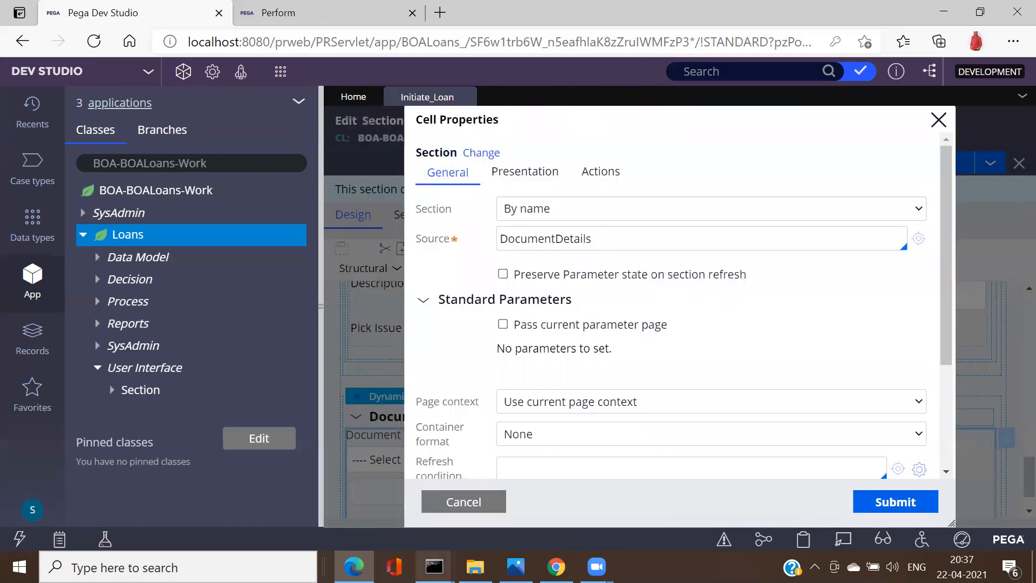
{"action": "left_click", "coordinate": [474, 501]}
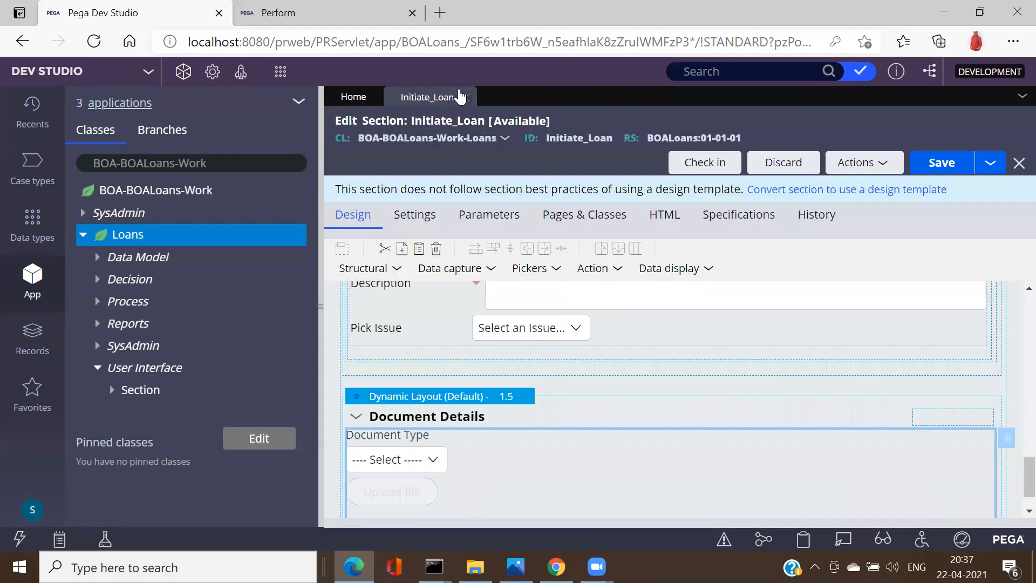
{"action": "left_click", "coordinate": [464, 98]}
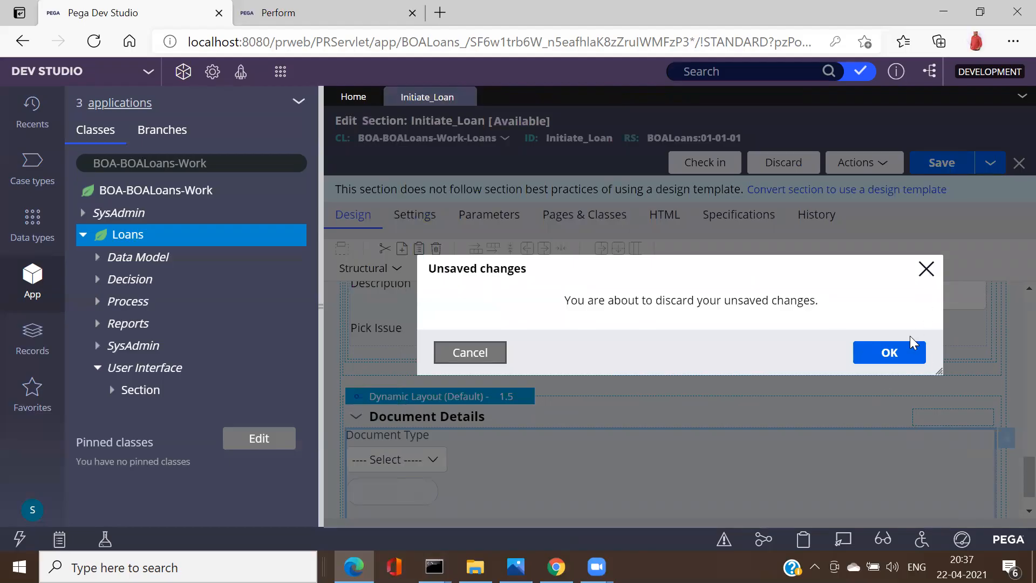
{"action": "left_click", "coordinate": [900, 353]}
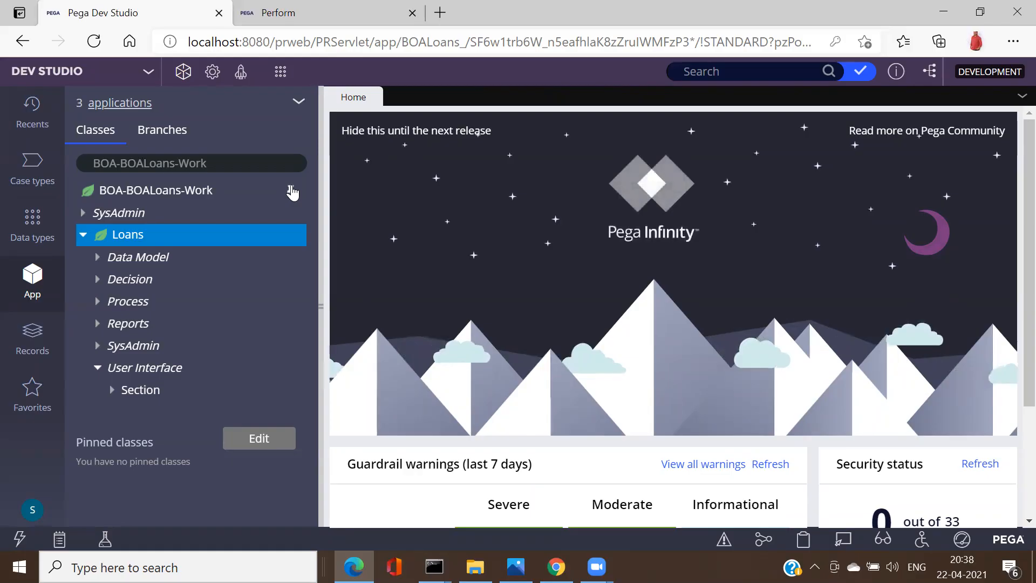
Step: Launch the Perform portal from Dev Studio and create a new Apply Loan case from My Work
{"action": "left_click", "coordinate": [392, 25]}
{"action": "left_click", "coordinate": [163, 21]}
{"action": "left_click", "coordinate": [241, 77]}
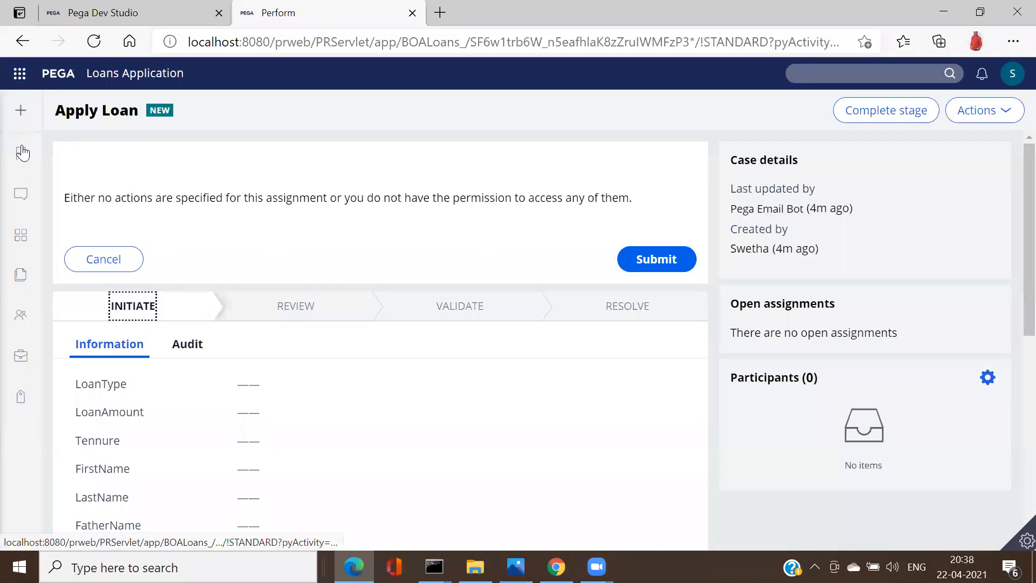
{"action": "left_click", "coordinate": [64, 157]}
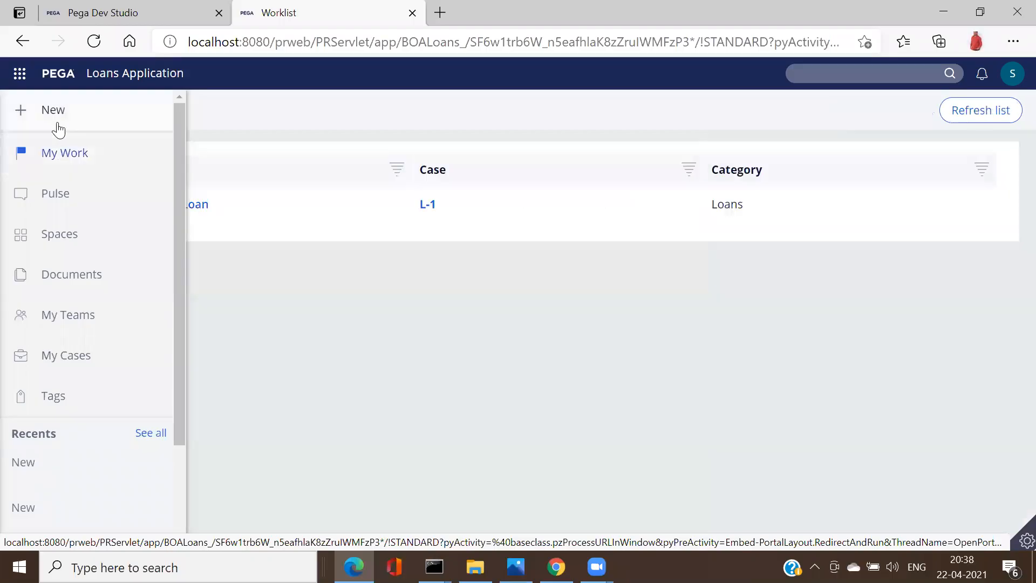
{"action": "left_click", "coordinate": [56, 128]}
{"action": "left_click", "coordinate": [57, 147]}
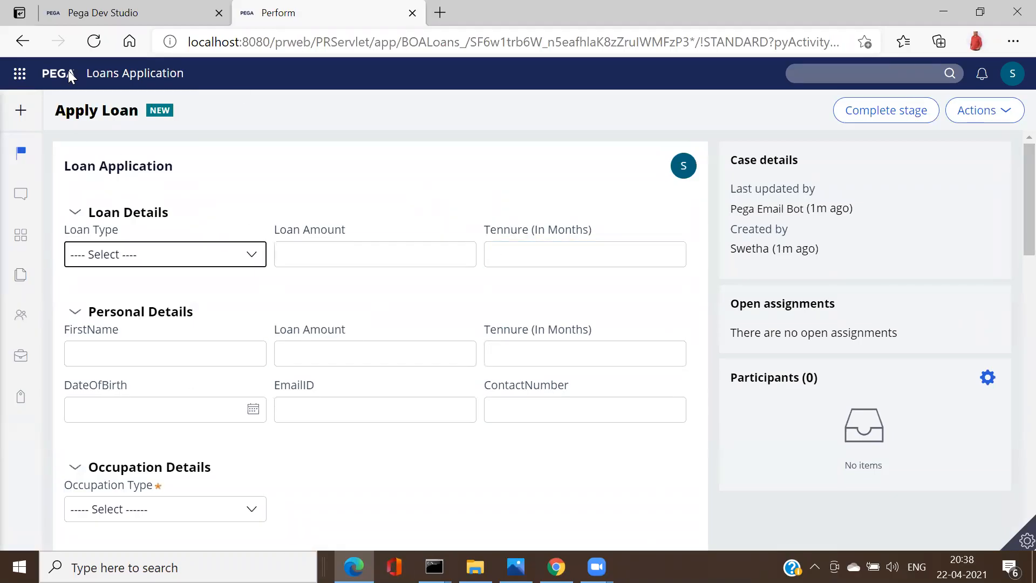
Step: Back in Dev Studio, review the launchable portals list and scroll the page
{"action": "left_click", "coordinate": [134, 10]}
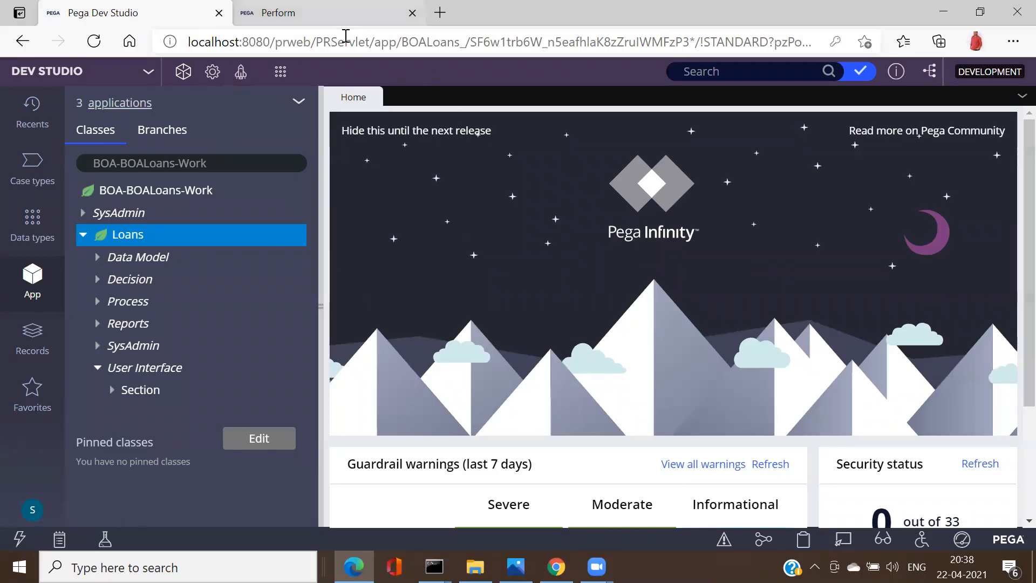
{"action": "left_click", "coordinate": [240, 73]}
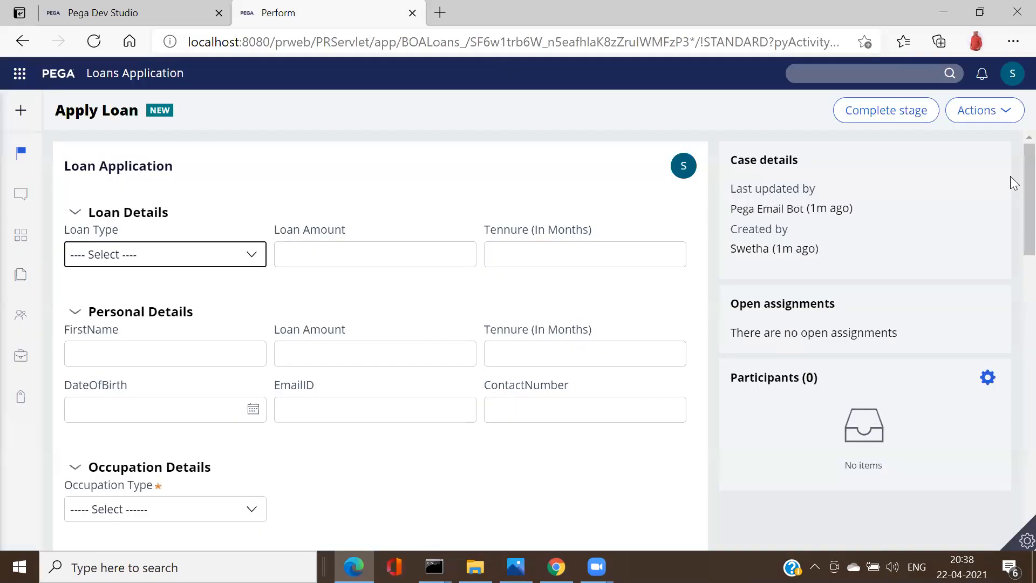
{"action": "left_click_drag", "start_coordinate": [1013, 183], "coordinate": [1013, 156]}
{"action": "left_click", "coordinate": [516, 566]}
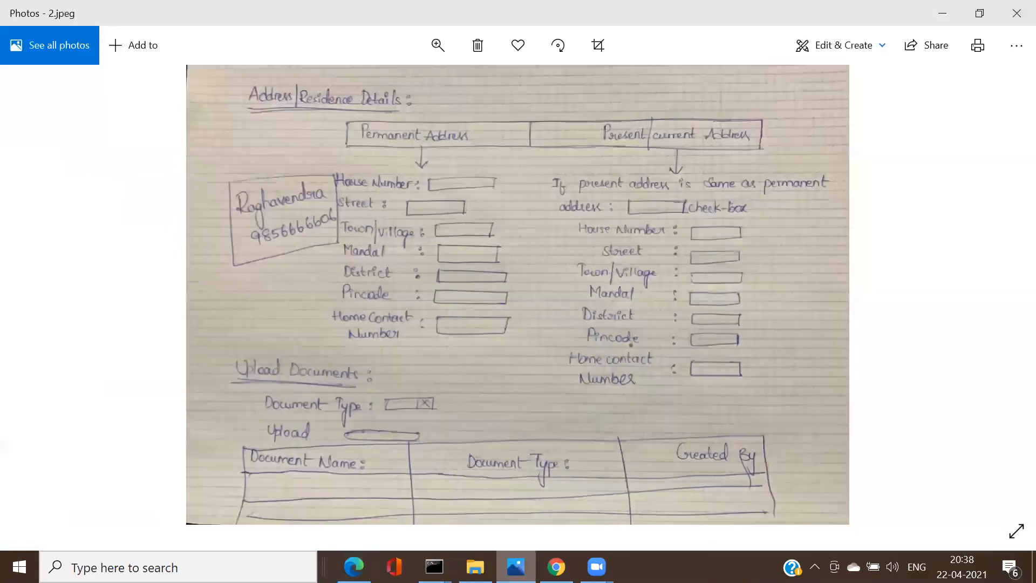
{"action": "key", "text": "Left"}
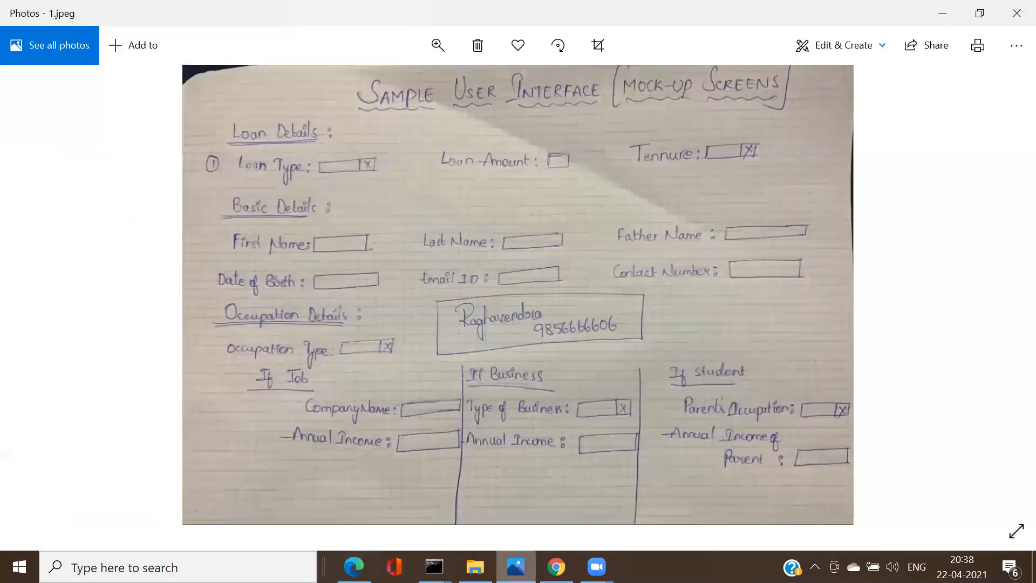
{"action": "key", "text": "Left"}
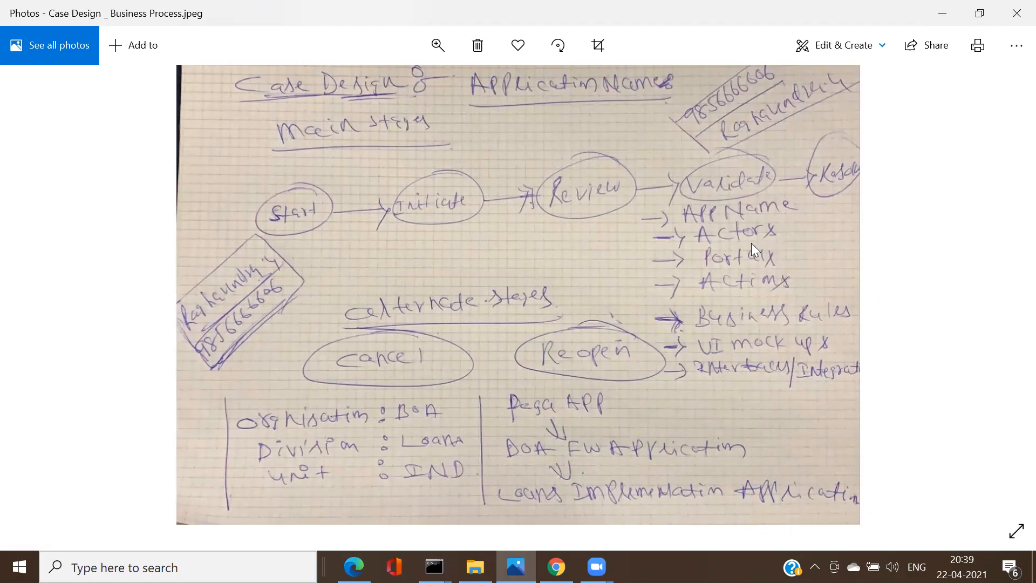
{"action": "key", "text": "alt+Tab"}
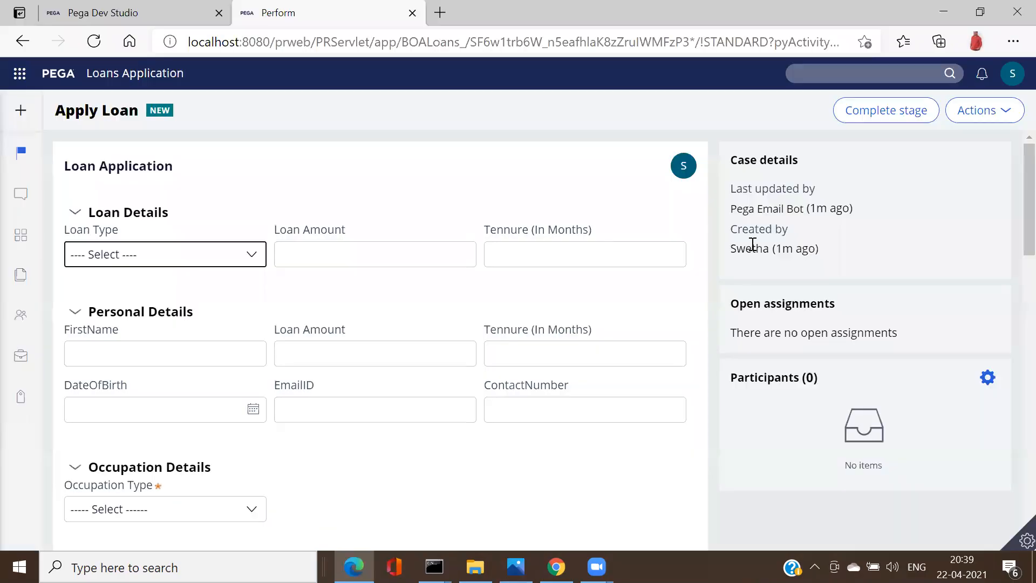
Step: In Dev Studio, open the current administrator operator's record from the user options menu
{"action": "left_click", "coordinate": [90, 12]}
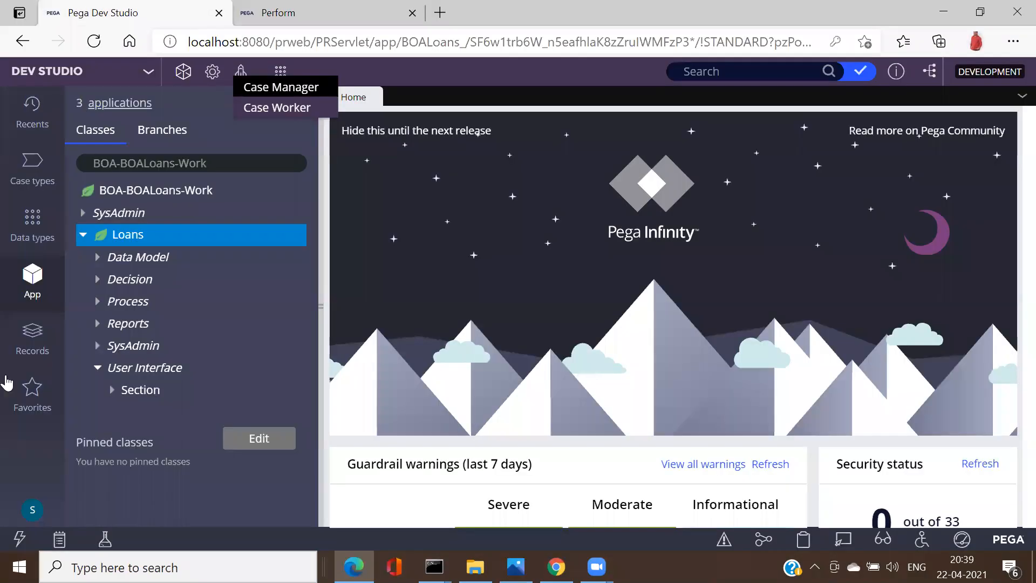
{"action": "left_click", "coordinate": [33, 513]}
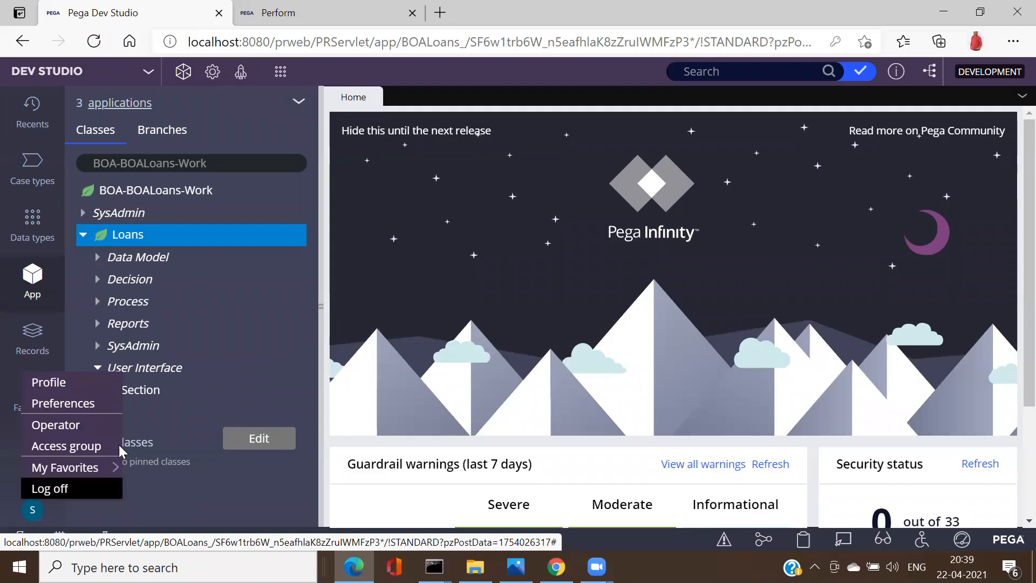
{"action": "left_click", "coordinate": [55, 425]}
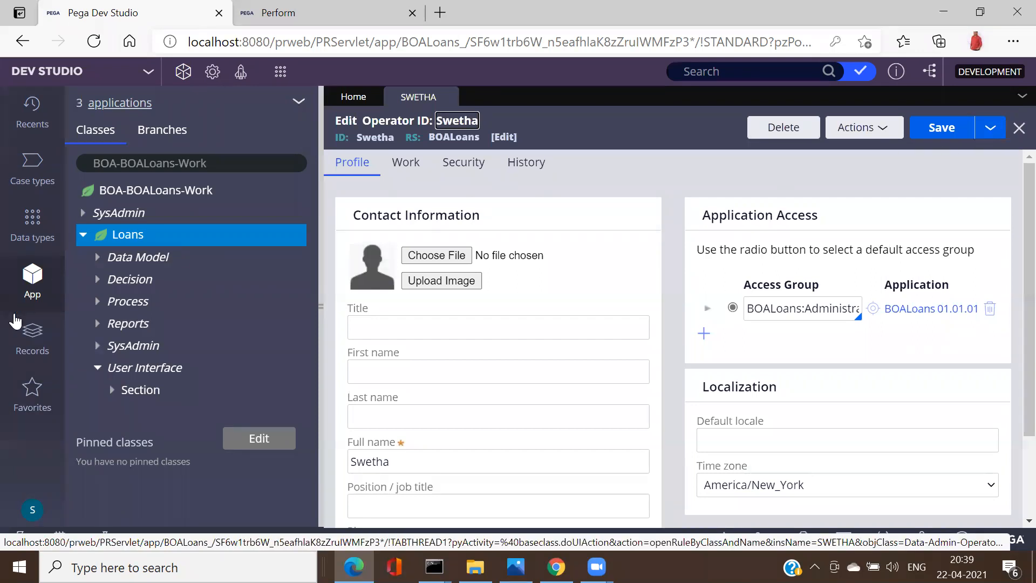
Step: Abandon a new Operator ID form from Organization records and reveal Save as on the existing operator
{"action": "left_click", "coordinate": [32, 352]}
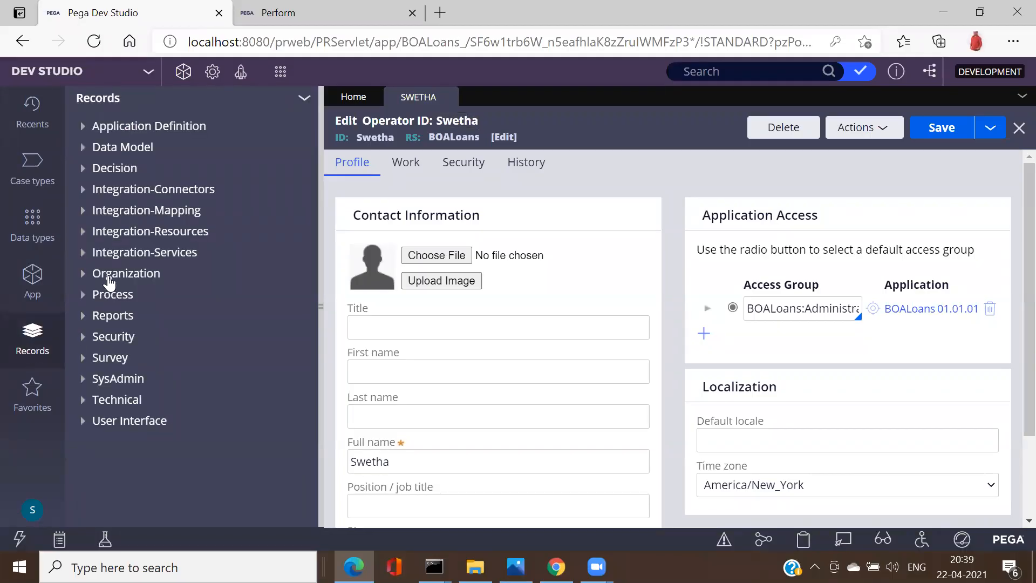
{"action": "right_click", "coordinate": [110, 278]}
{"action": "mouse_move", "coordinate": [132, 300]}
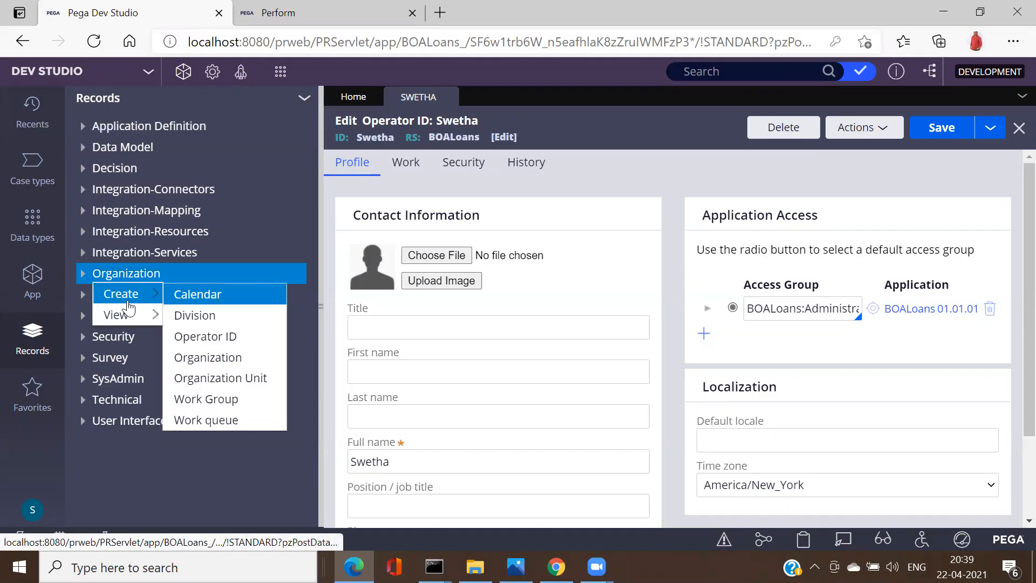
{"action": "left_click", "coordinate": [213, 336]}
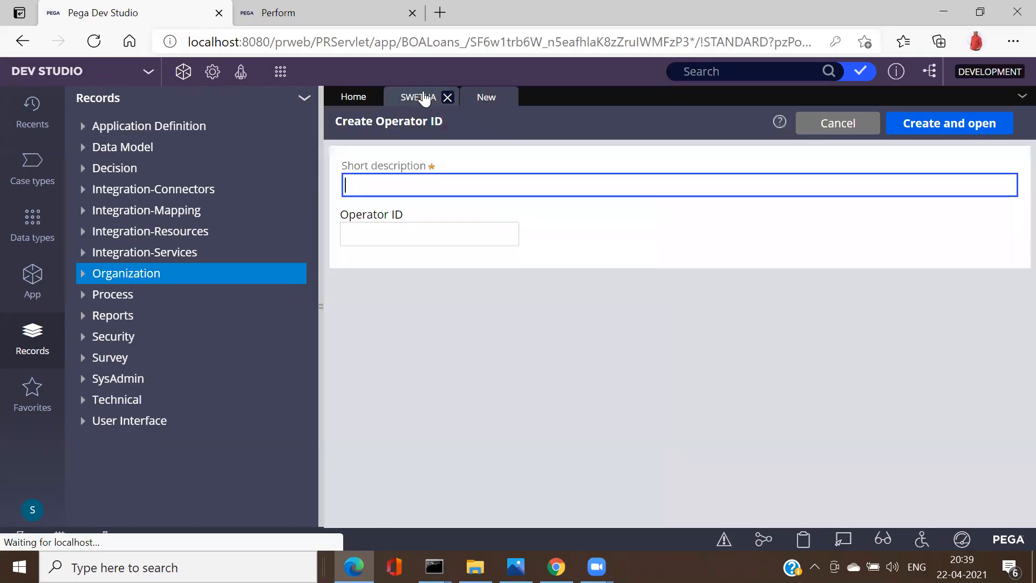
{"action": "left_click", "coordinate": [424, 97]}
{"action": "left_click", "coordinate": [485, 99]}
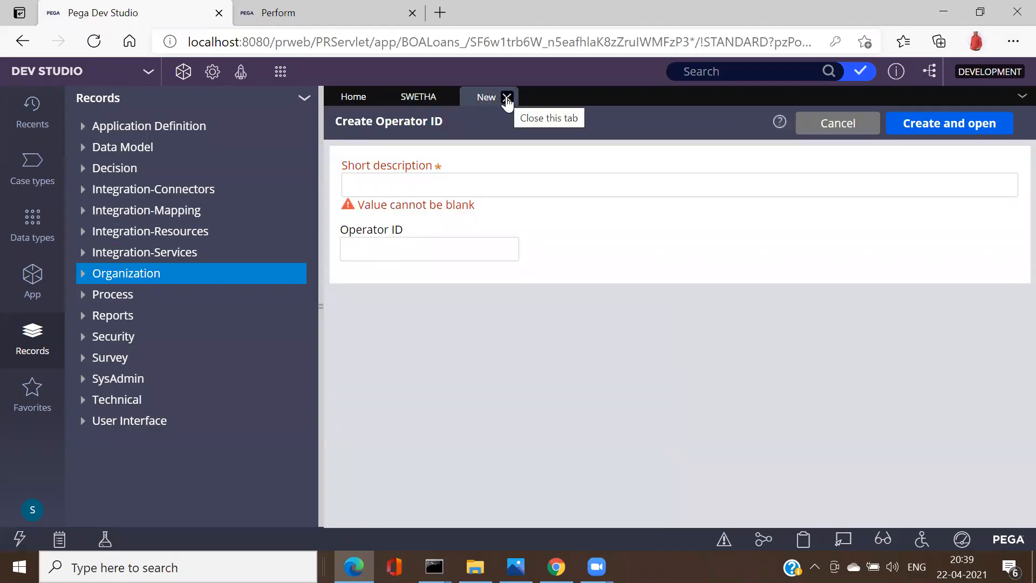
{"action": "left_click", "coordinate": [506, 98]}
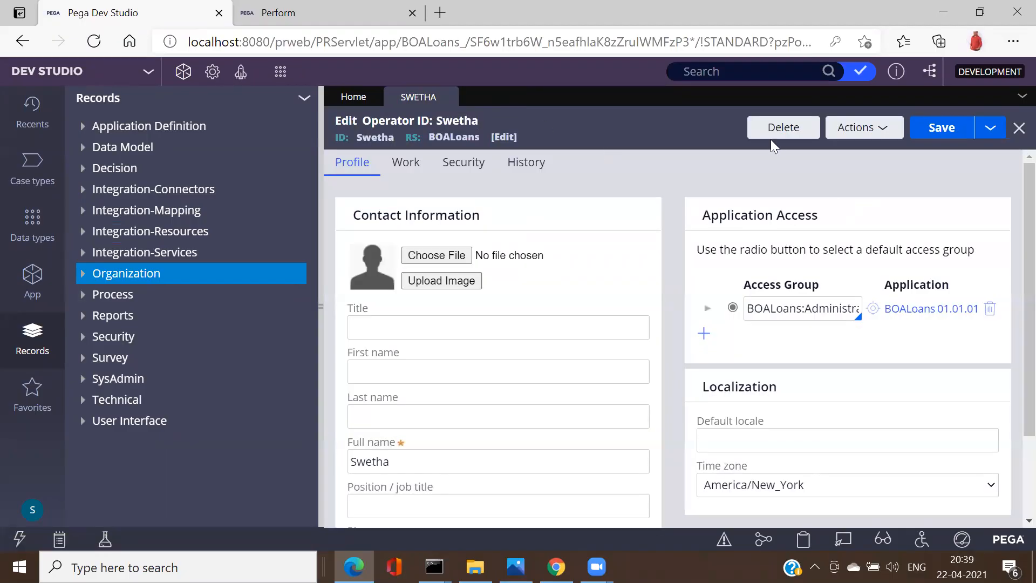
{"action": "left_click", "coordinate": [992, 133]}
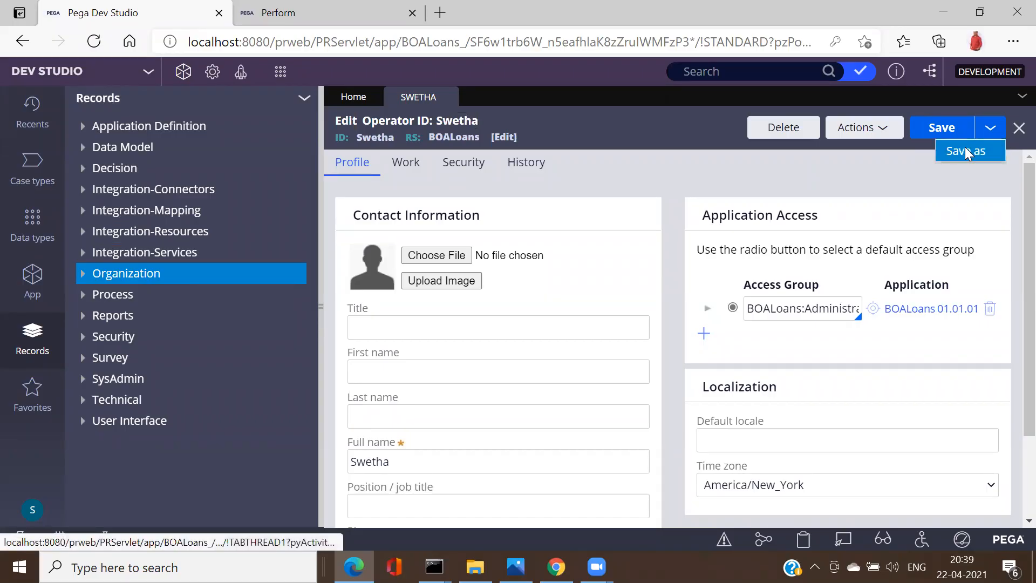
Step: Save the operator as a copy with short description and Operator ID LoanUser1, then create and open it
{"action": "left_click", "coordinate": [965, 150]}
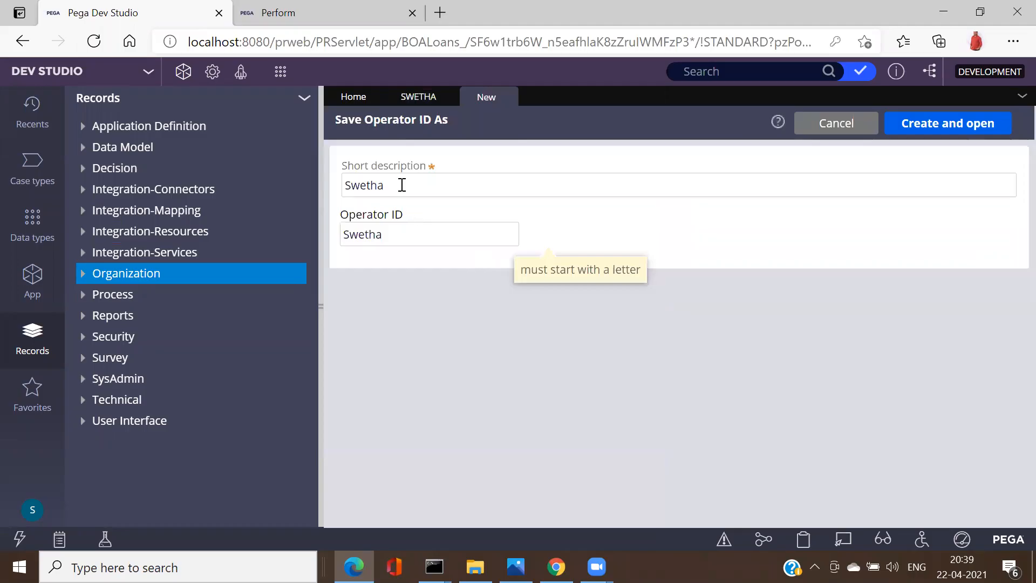
{"action": "double_click", "coordinate": [402, 185]}
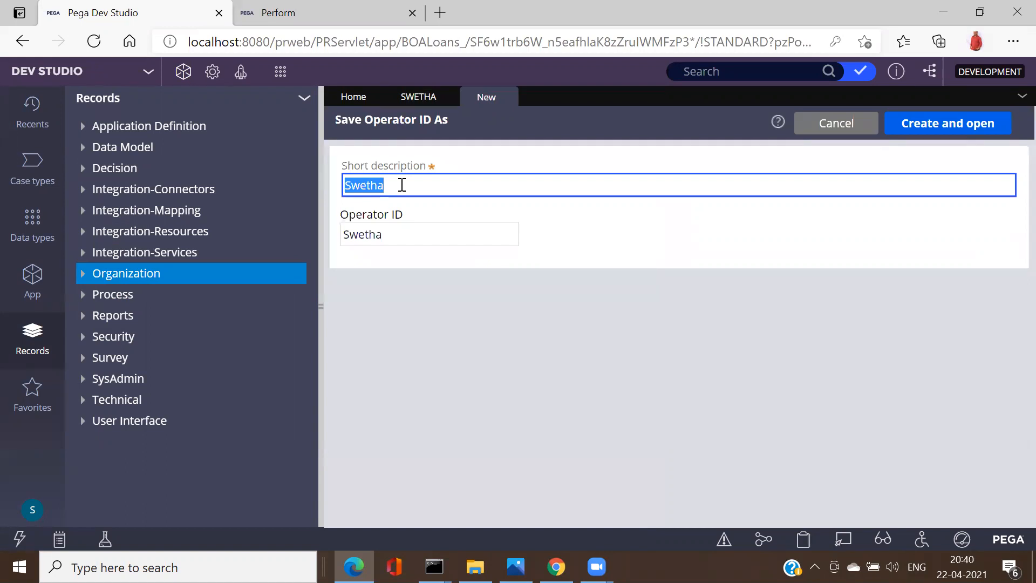
{"action": "type", "text": "LO"}
{"action": "key", "text": "BackSpace"}
{"action": "key", "text": "BackSpace"}
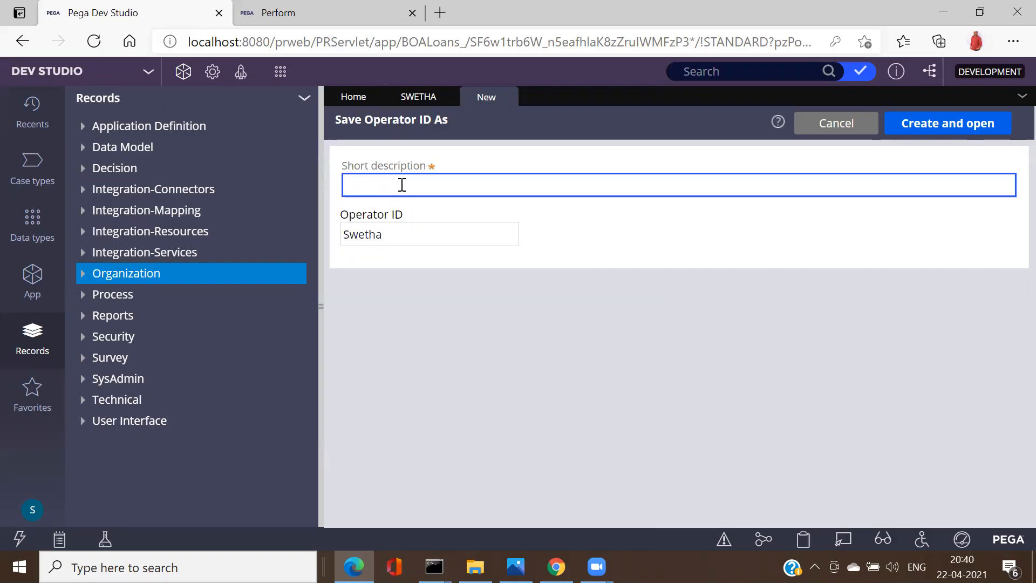
{"action": "type", "text": "LoanUser1"}
{"action": "double_click", "coordinate": [402, 185]}
{"action": "key", "text": "ctrl+c"}
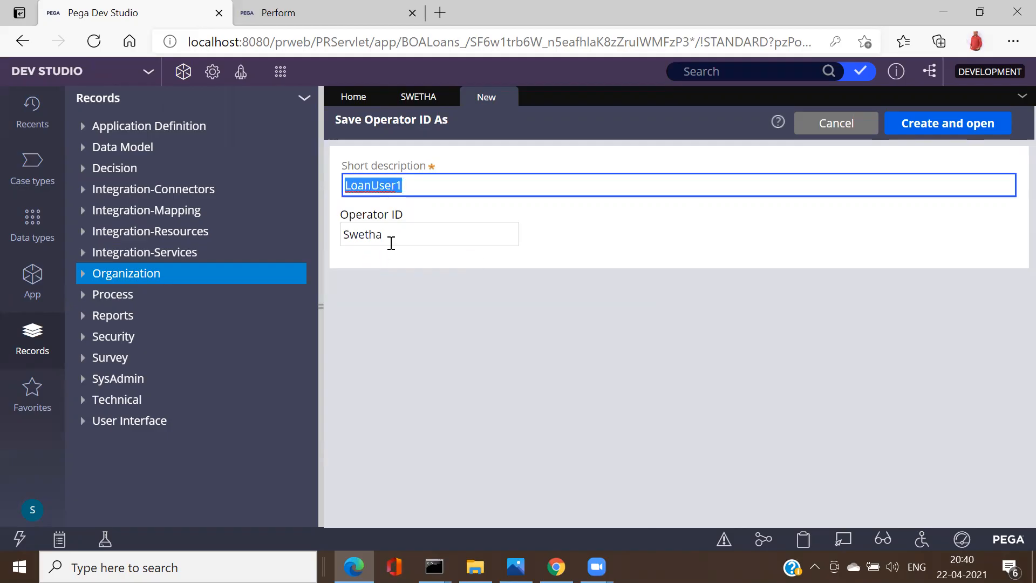
{"action": "double_click", "coordinate": [399, 236]}
{"action": "key", "text": "ctrl+v"}
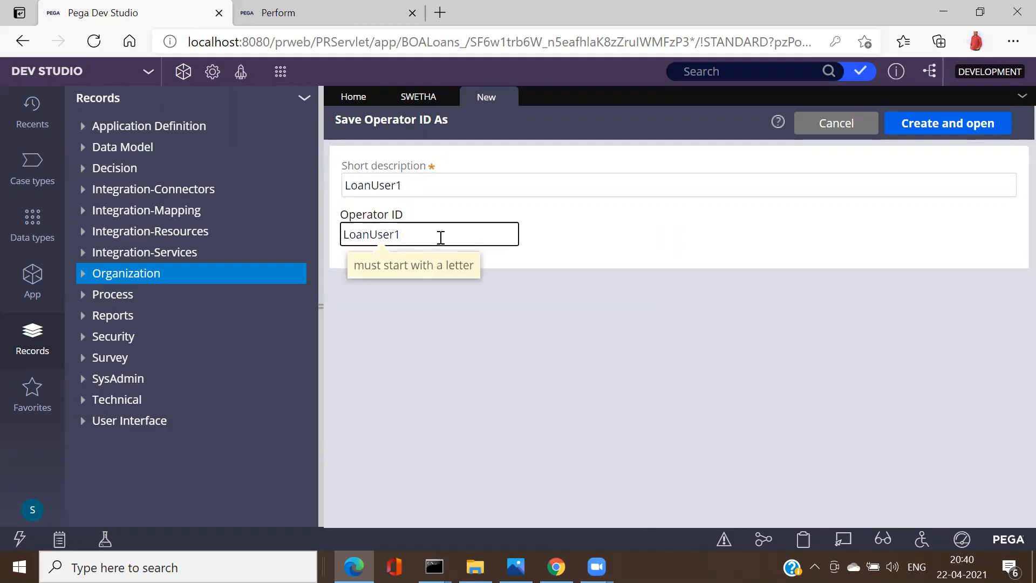
{"action": "left_click", "coordinate": [947, 124]}
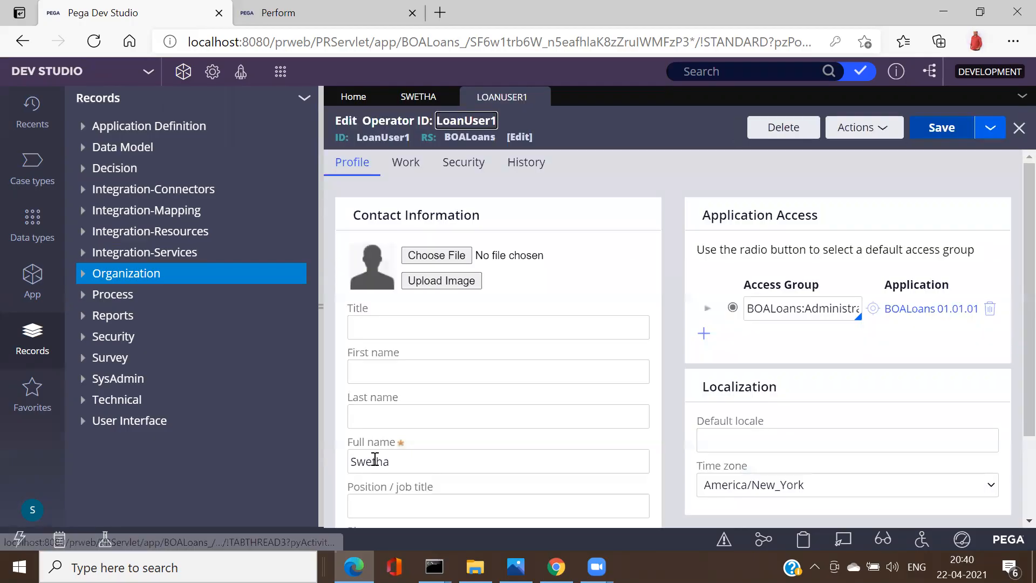
Step: Replace the copied full name with 'Loan User' followed by the user's name
{"action": "left_click", "coordinate": [387, 463]}
{"action": "double_click", "coordinate": [388, 462]}
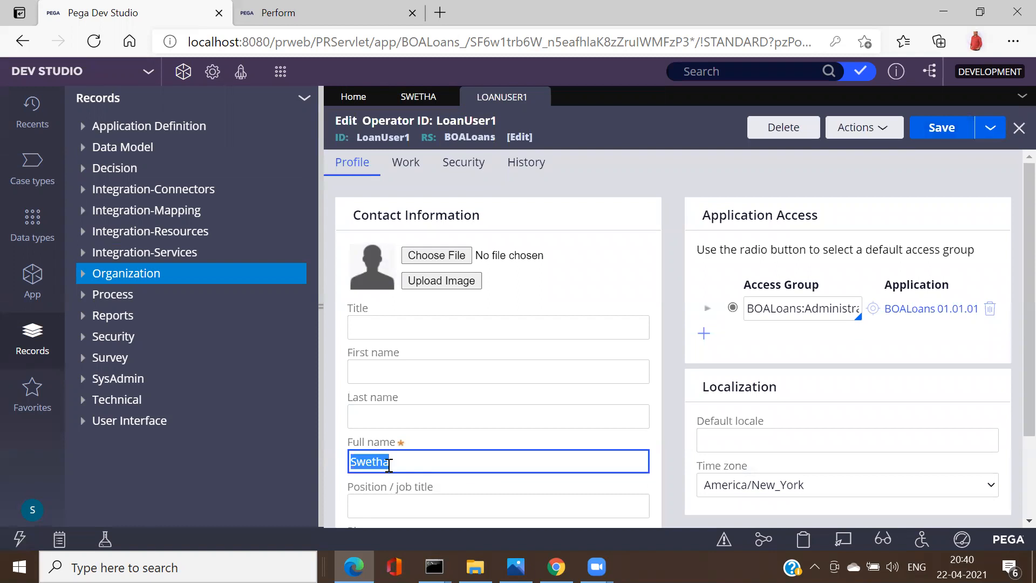
{"action": "type", "text": "Loan User"}
{"action": "type", "text": "- Rahul"}
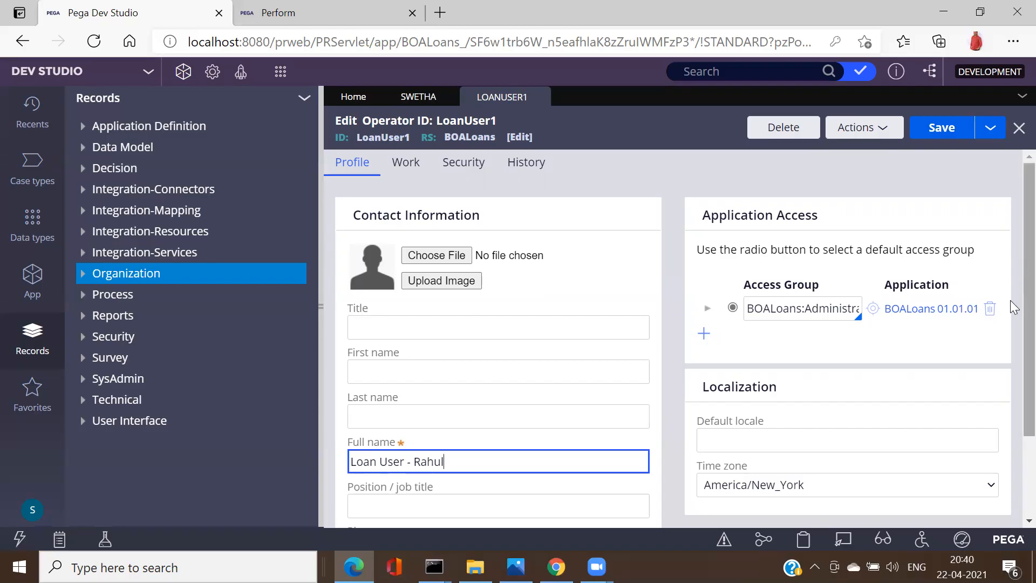
Step: Replace the copied Email field value with the new user's e-mail address
{"action": "scroll", "coordinate": [1011, 393], "scroll_direction": "down", "scroll_amount": 2}
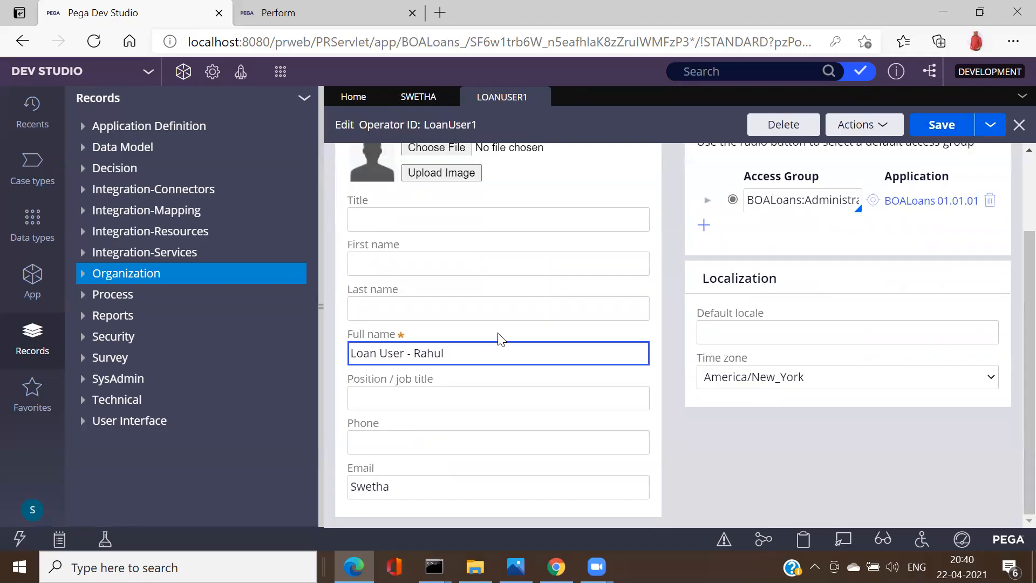
{"action": "left_click", "coordinate": [393, 483]}
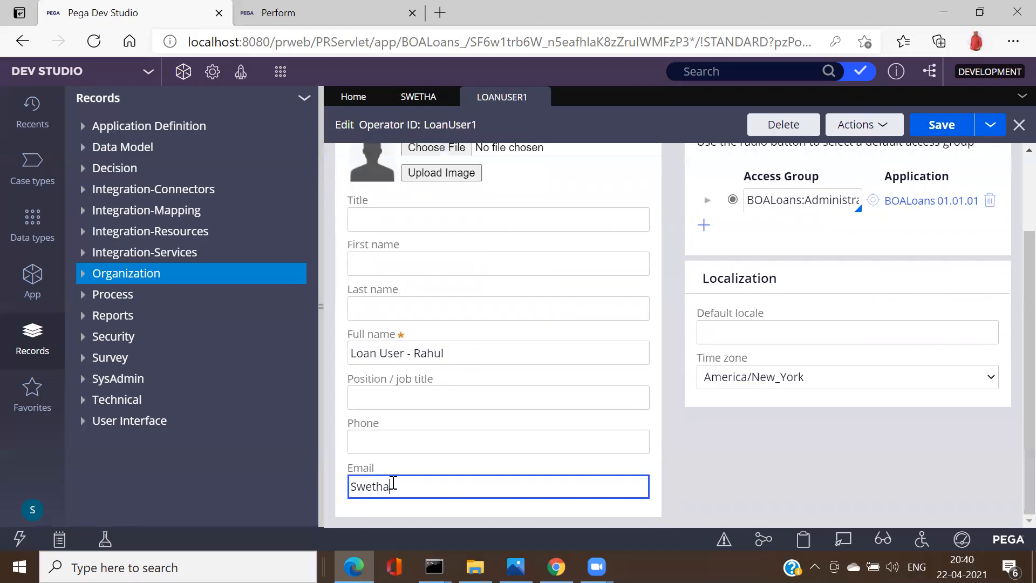
{"action": "double_click", "coordinate": [393, 482]}
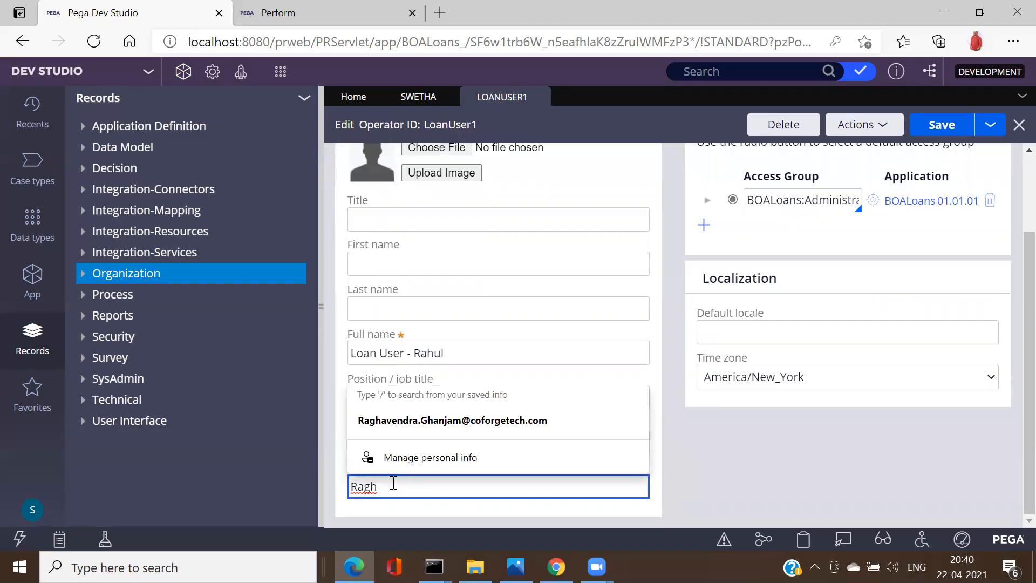
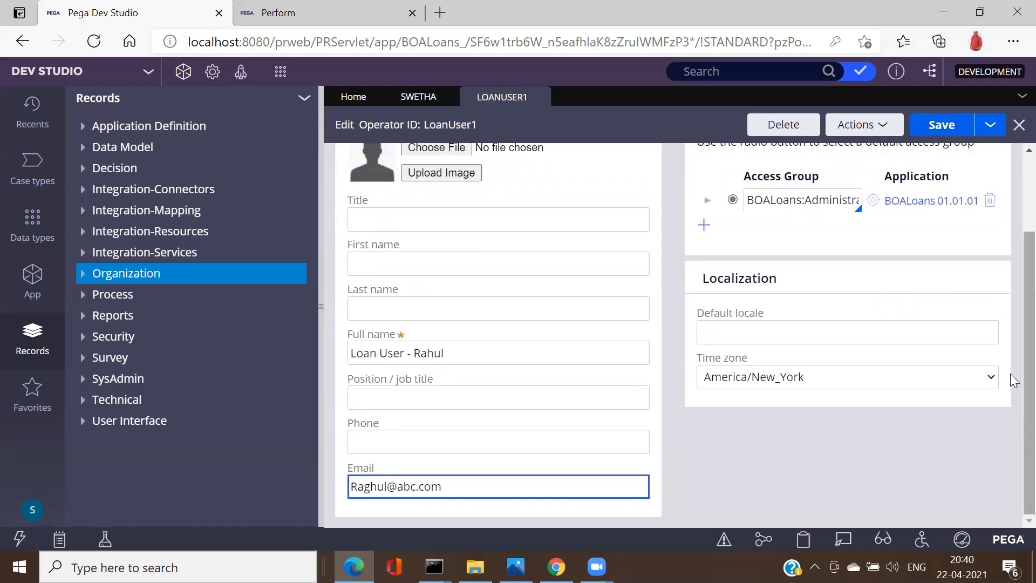
{"action": "scroll", "coordinate": [1012, 324], "scroll_direction": "up", "scroll_amount": 3}
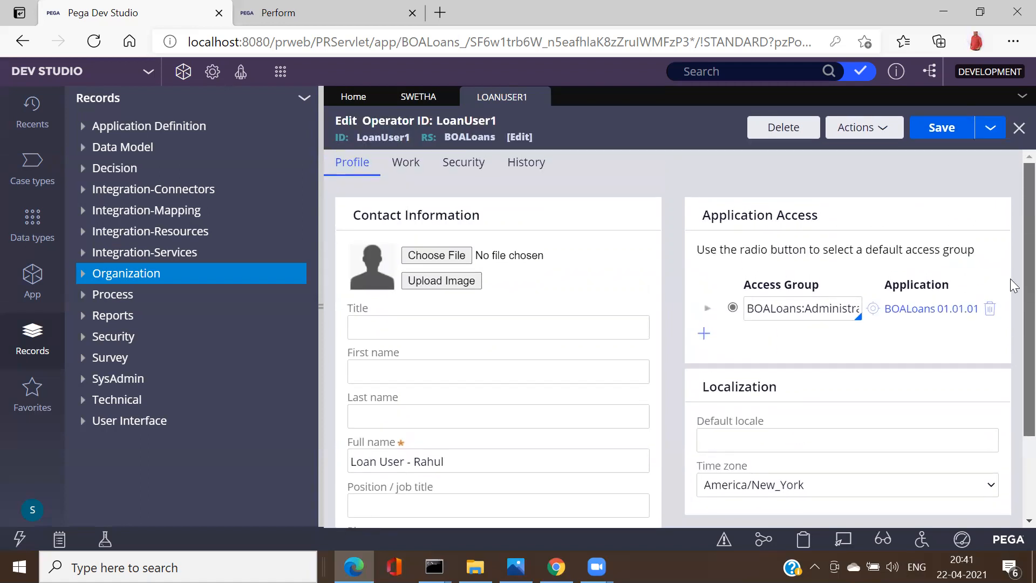
{"action": "left_click", "coordinate": [801, 313]}
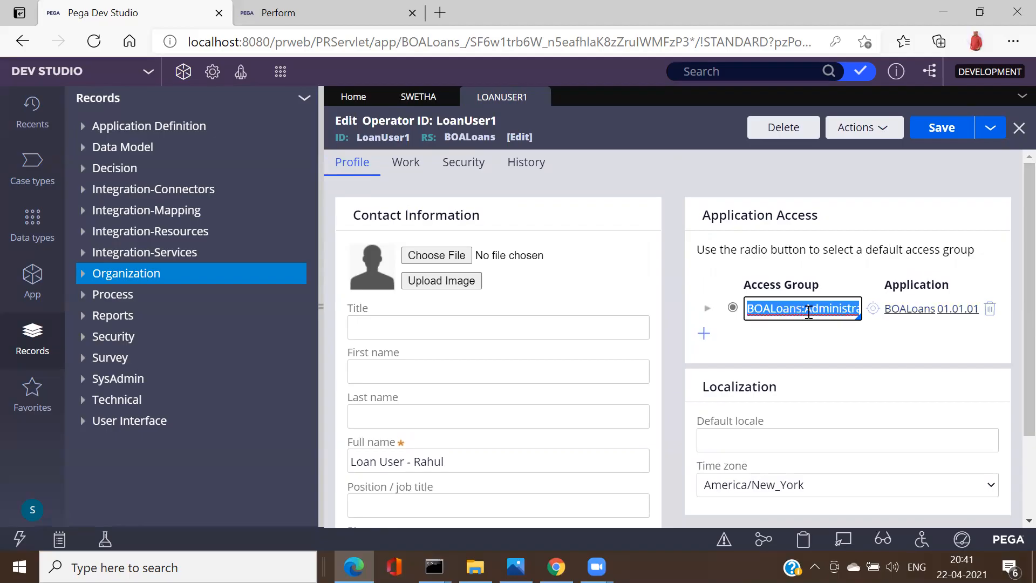
{"action": "left_click", "coordinate": [824, 313]}
{"action": "key", "text": "End"}
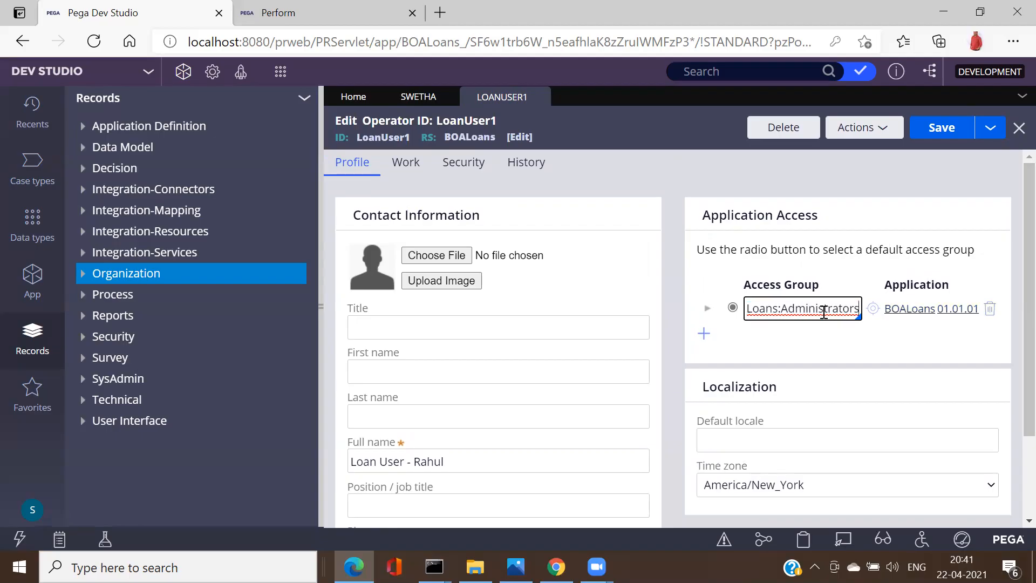
{"action": "left_click_drag", "start_coordinate": [857, 308], "coordinate": [783, 313]}
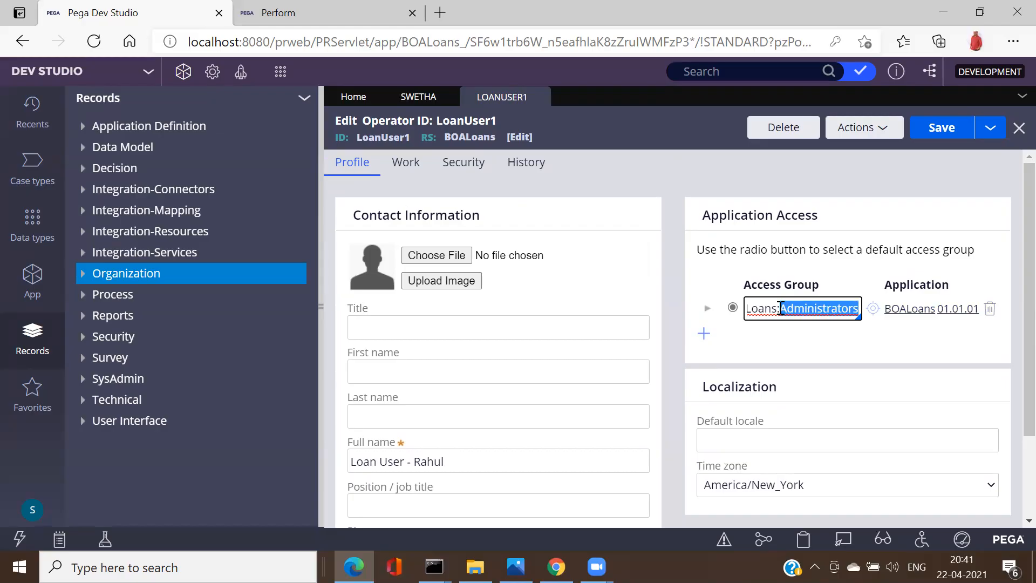
{"action": "left_click", "coordinate": [781, 310]}
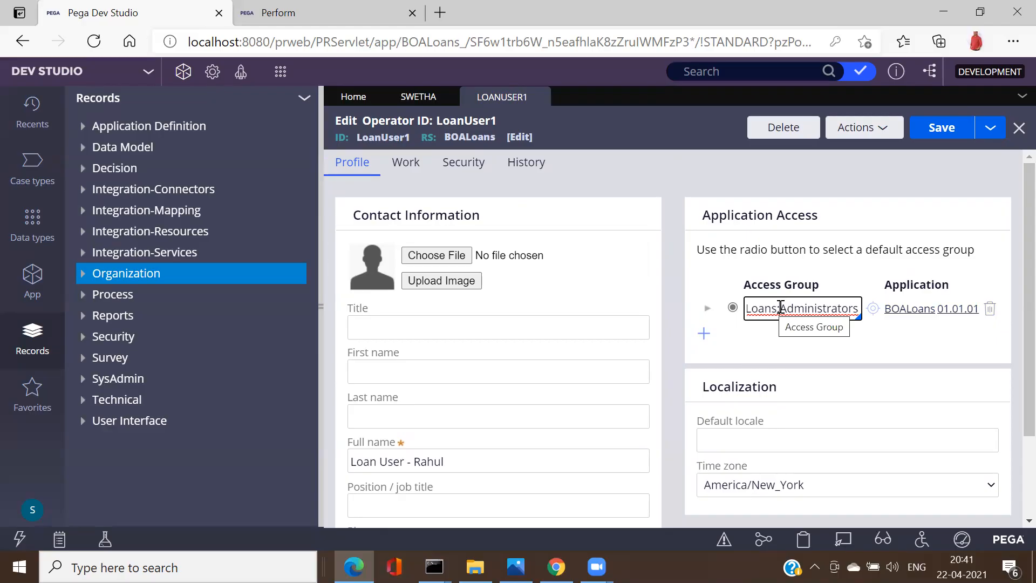
{"action": "double_click", "coordinate": [780, 307]}
{"action": "left_click", "coordinate": [779, 309]}
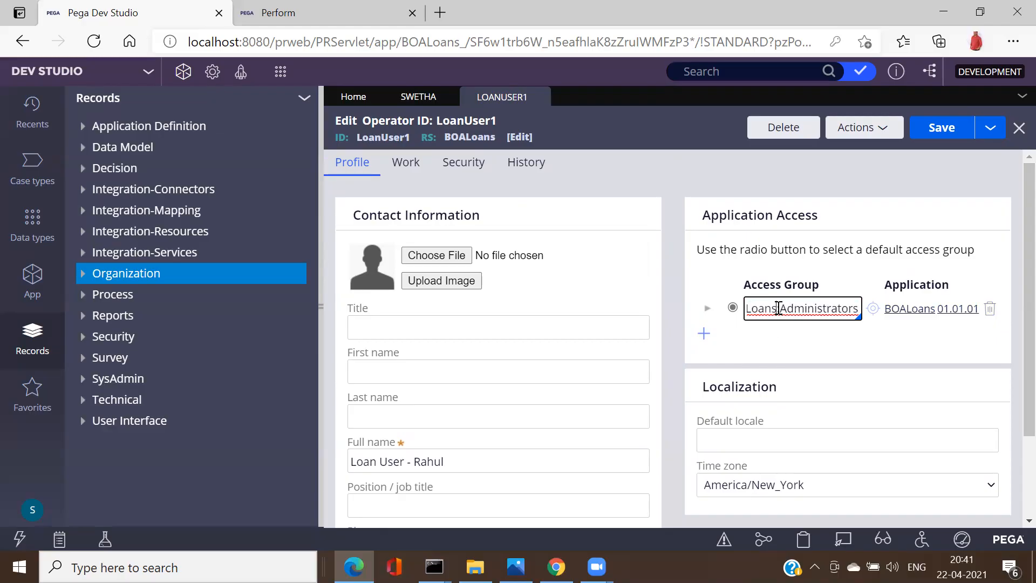
{"action": "double_click", "coordinate": [750, 308]}
{"action": "left_click", "coordinate": [741, 308]}
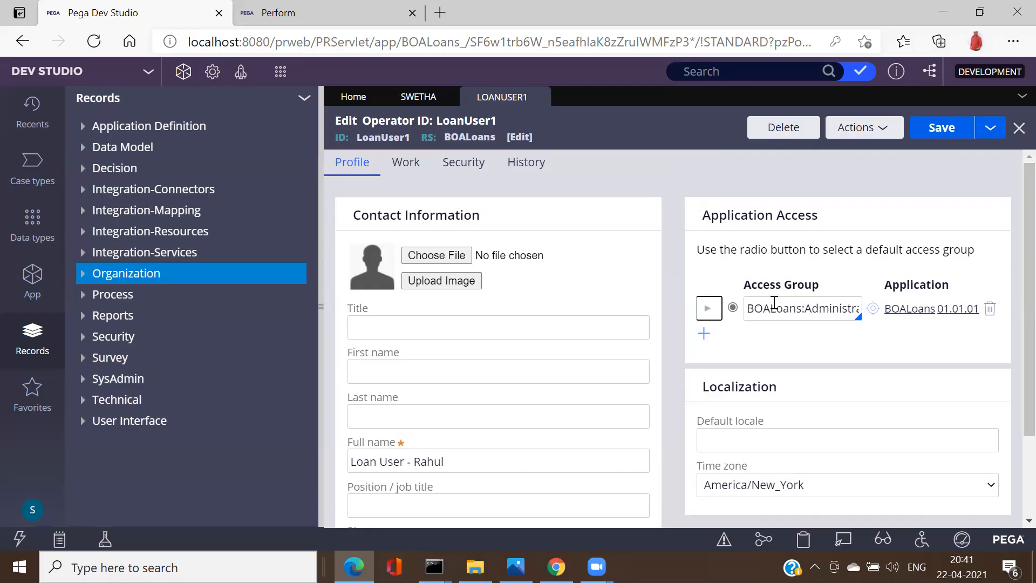
{"action": "left_click", "coordinate": [806, 309]}
{"action": "left_click_drag", "start_coordinate": [806, 309], "coordinate": [857, 317]}
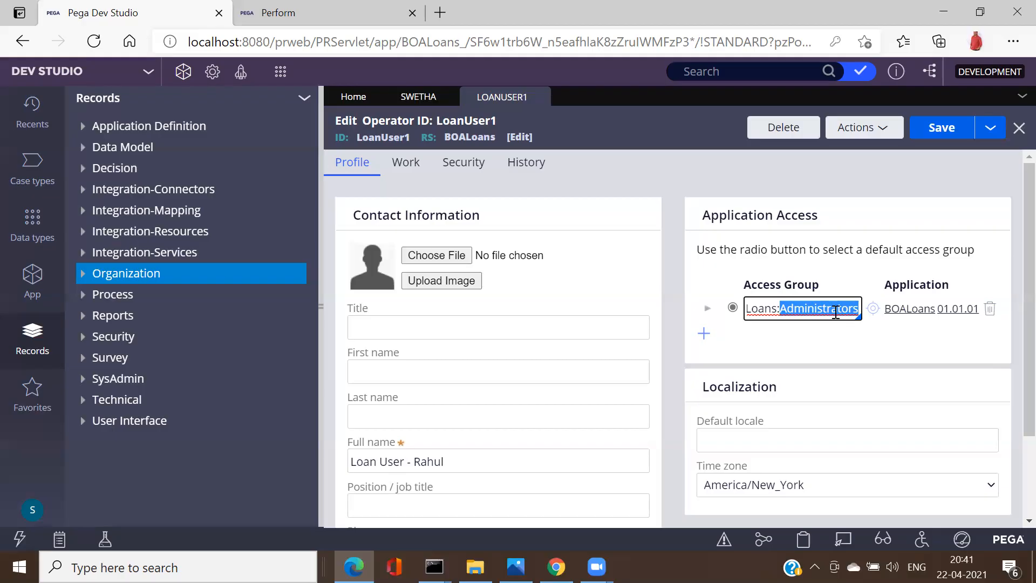
{"action": "key", "text": "ctrl+a"}
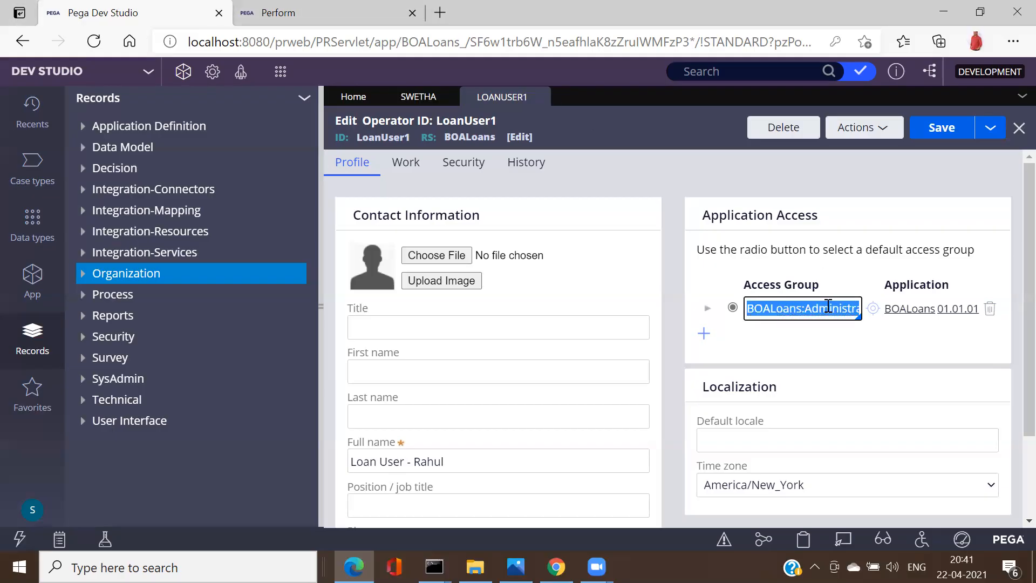
{"action": "left_click", "coordinate": [828, 308]}
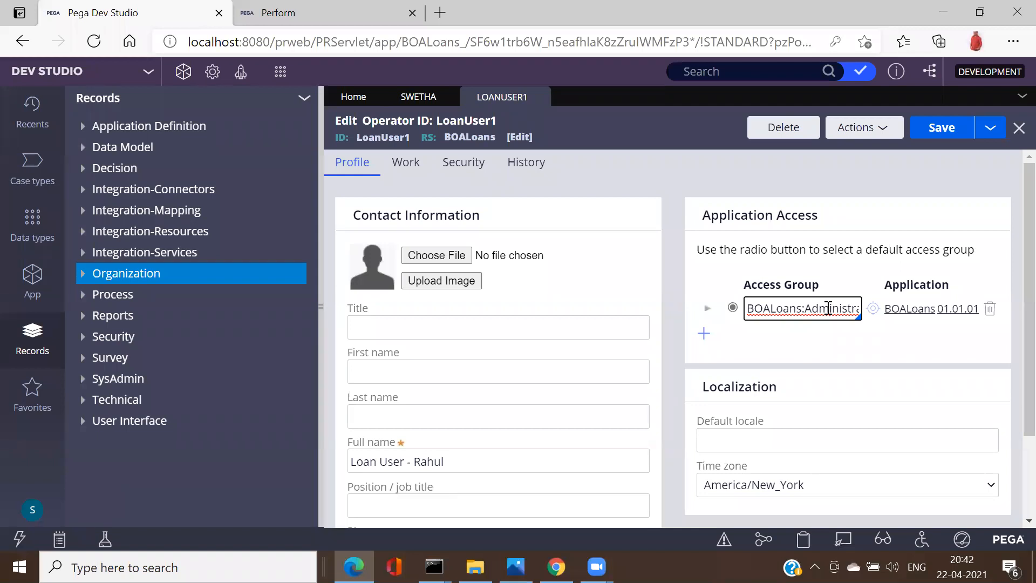
{"action": "triple_click", "coordinate": [829, 308]}
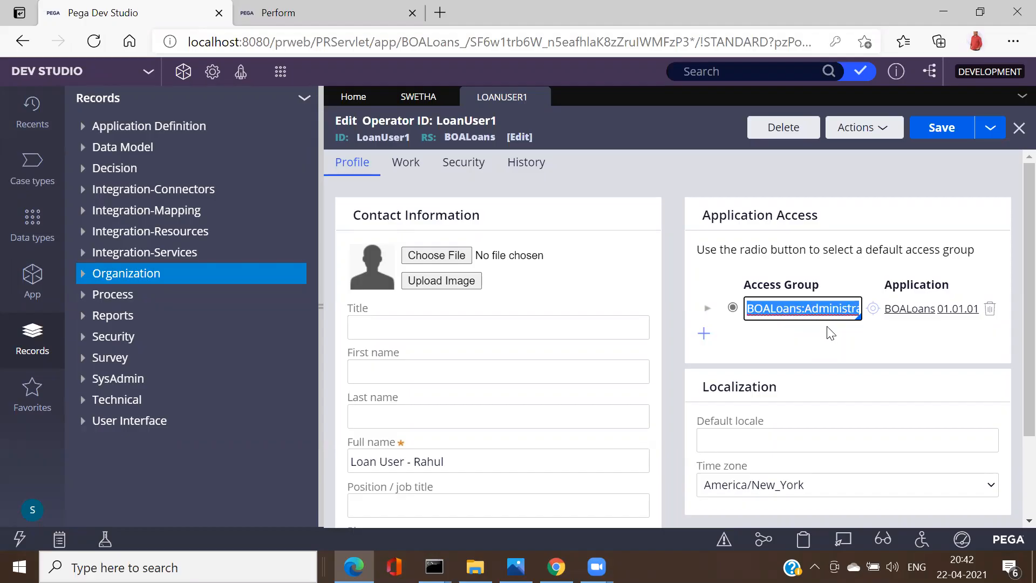
Step: Add a second access group row for LoanUser1 set to BOALoans:Users
{"action": "left_click", "coordinate": [704, 335]}
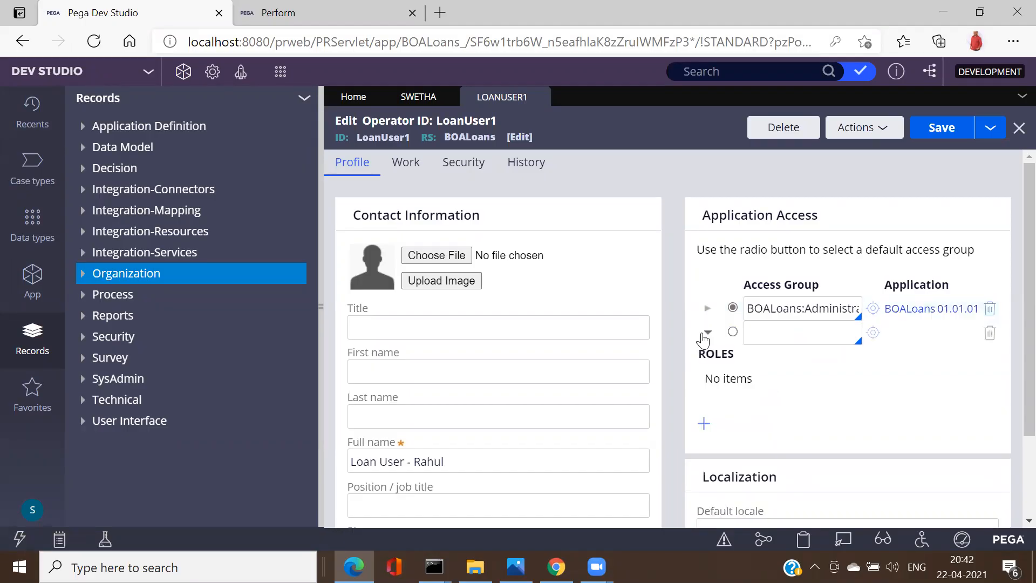
{"action": "left_click", "coordinate": [805, 303]}
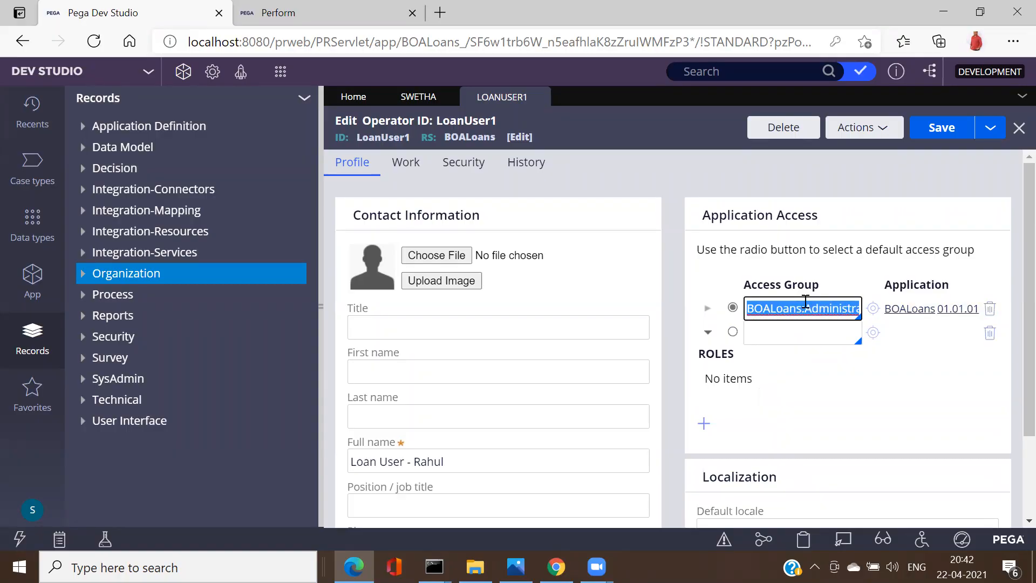
{"action": "left_click", "coordinate": [778, 330]}
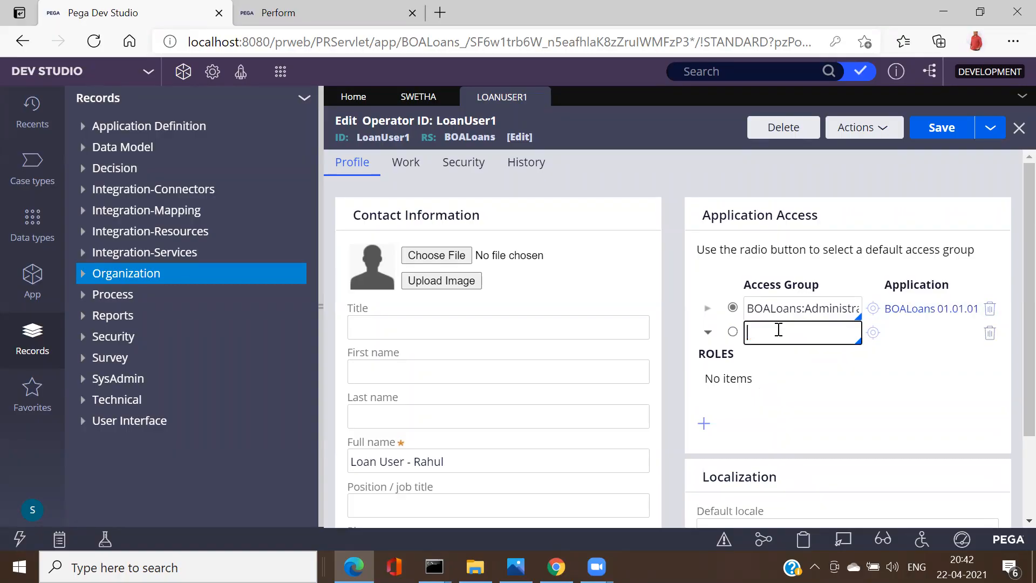
{"action": "type", "text": "BOALoans:"}
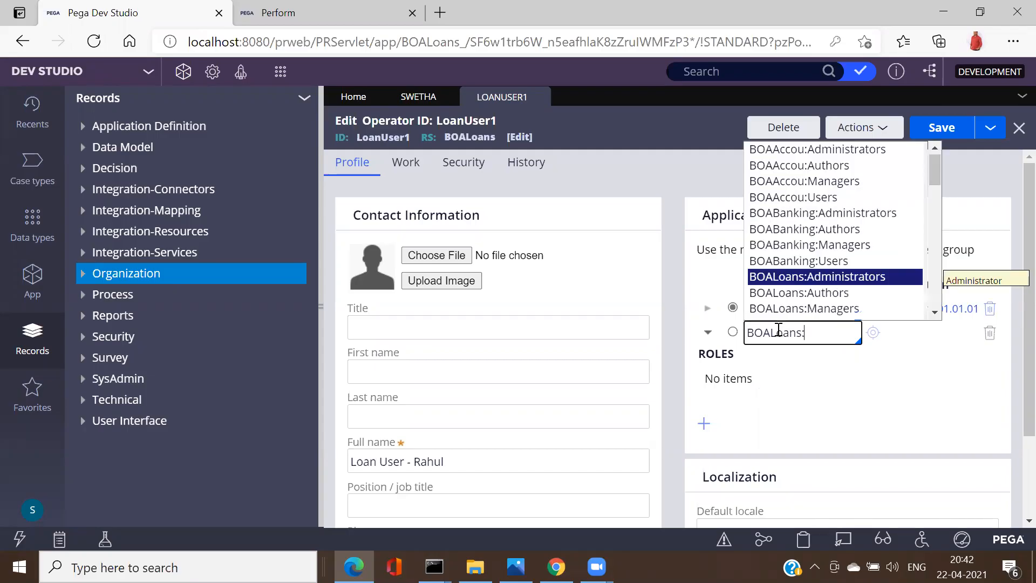
{"action": "key", "text": "Down"}
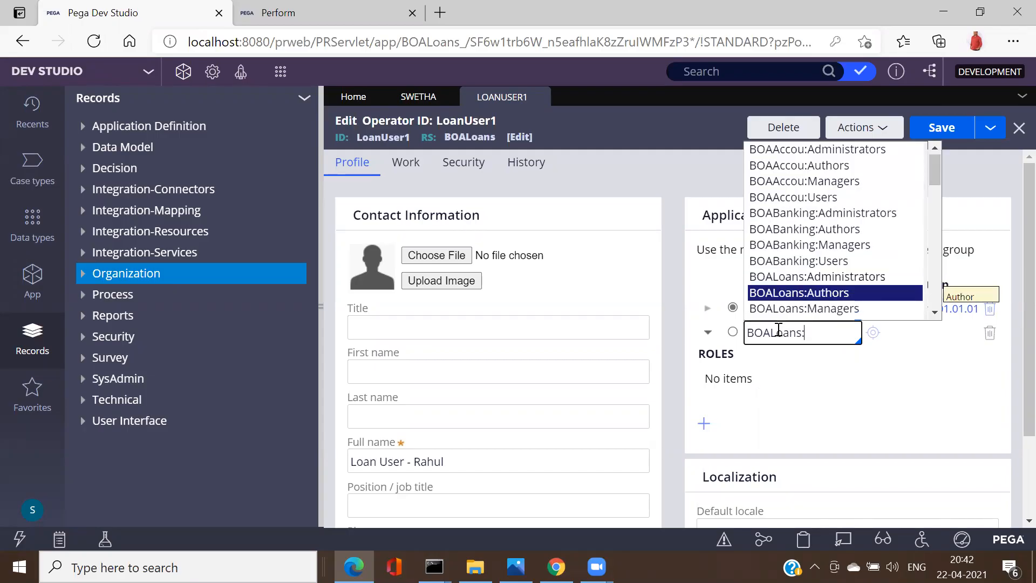
{"action": "key", "text": "Down"}
{"action": "key", "text": "Down"}
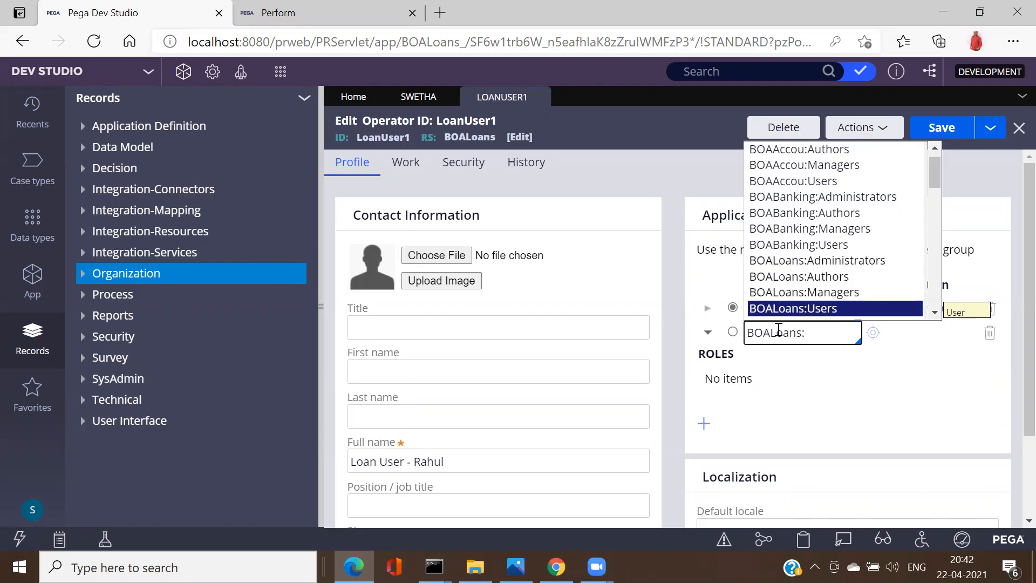
{"action": "key", "text": "Return"}
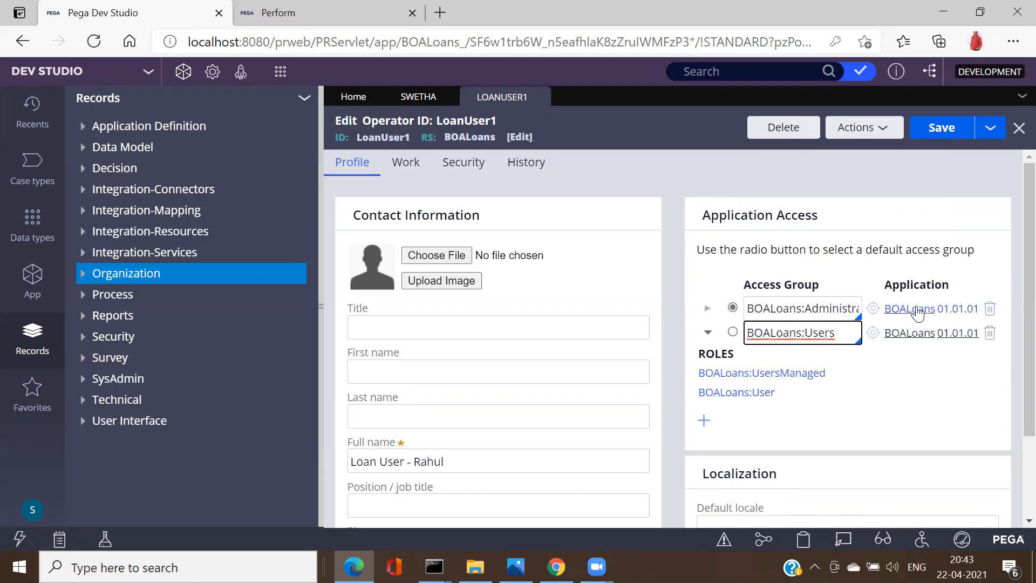
Step: Remove the BOALoans:Administrators row, make BOALoans:Users the default, and save the operator
{"action": "left_click", "coordinate": [989, 308]}
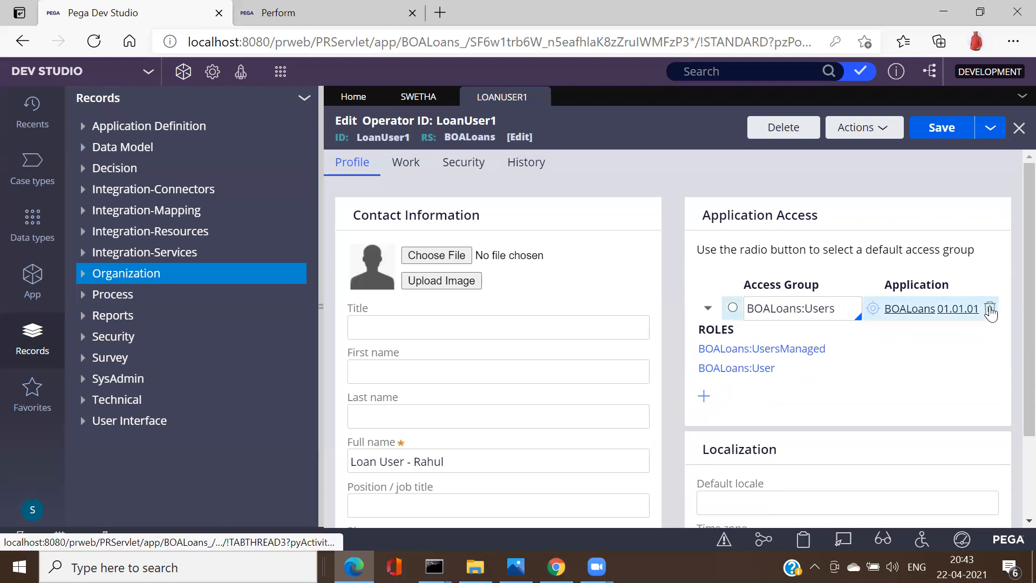
{"action": "left_click", "coordinate": [732, 308]}
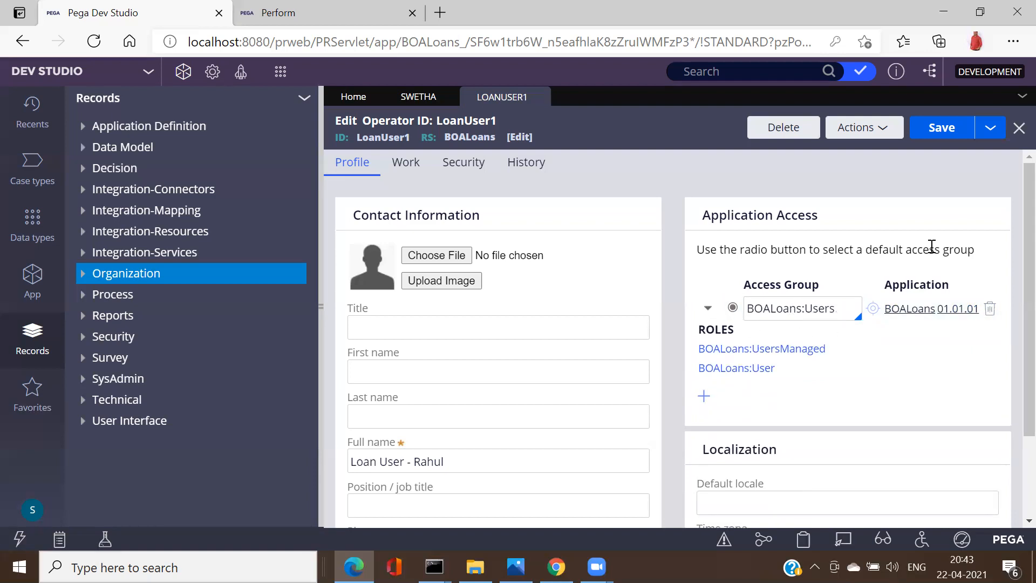
{"action": "left_click", "coordinate": [941, 130]}
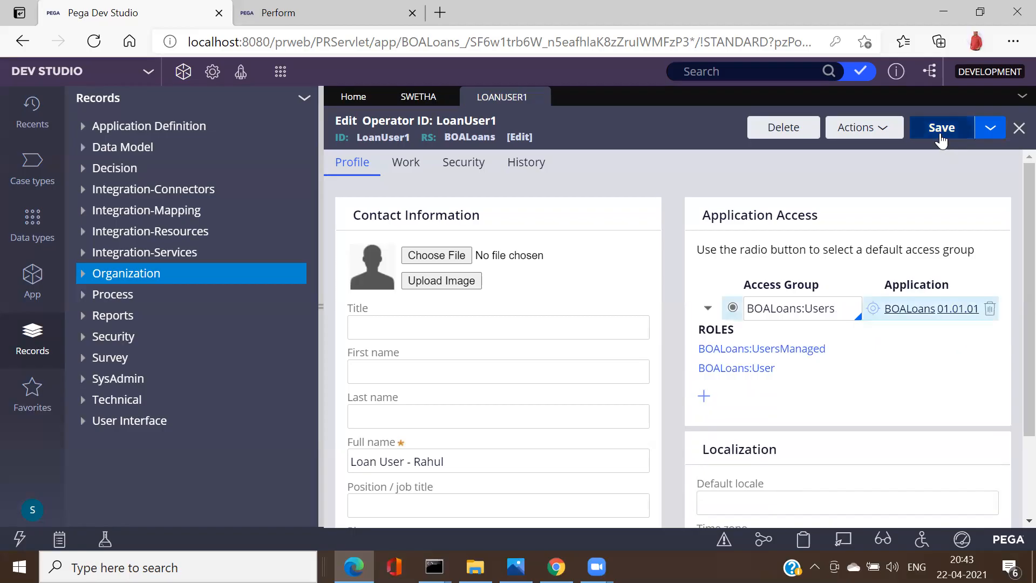
{"action": "double_click", "coordinate": [806, 308]}
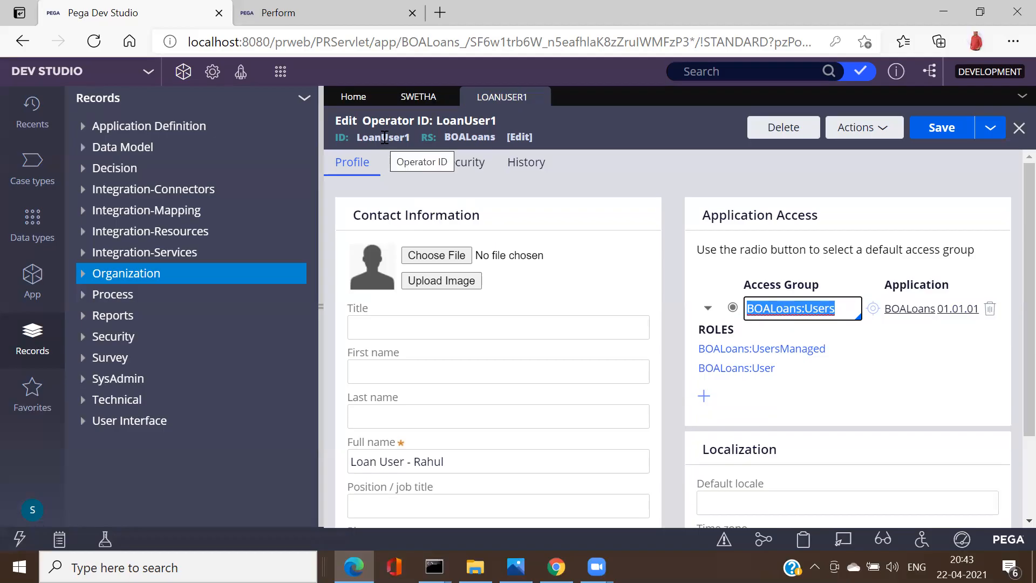
Step: Open the BOALoans:Users access group, check its pyCaseWorker portal, and save it
{"action": "left_click", "coordinate": [873, 310]}
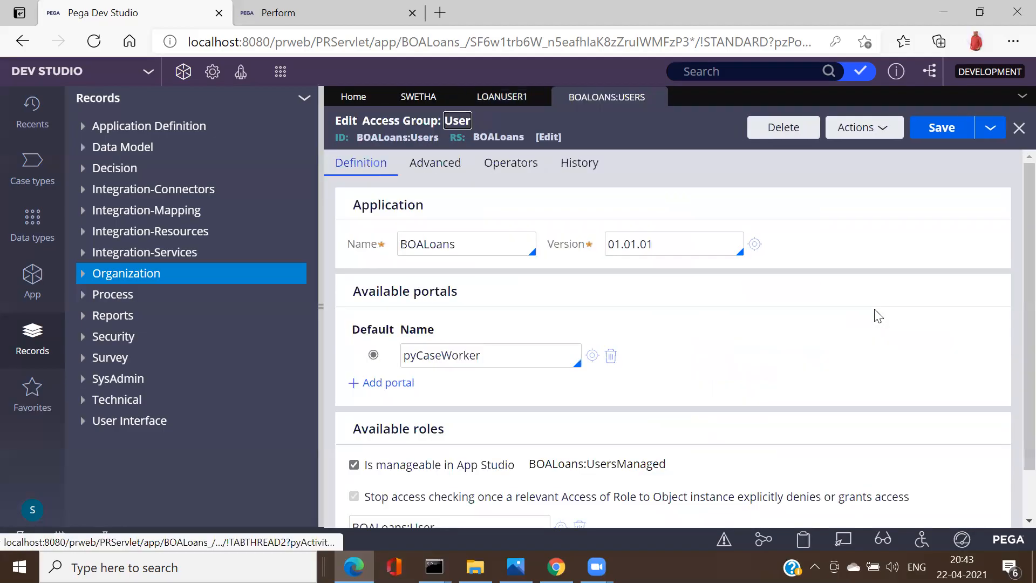
{"action": "double_click", "coordinate": [439, 348]}
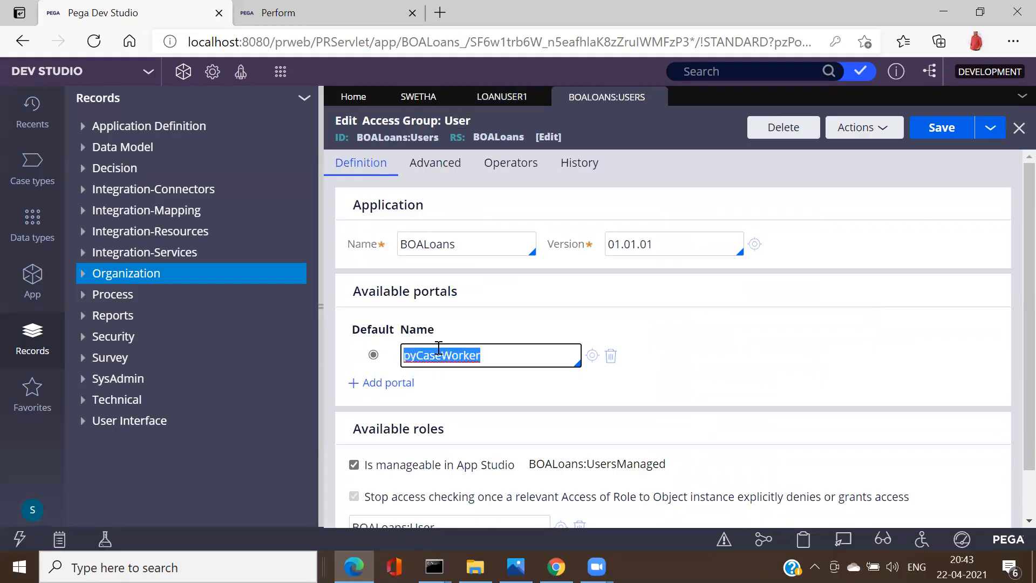
{"action": "left_click", "coordinate": [940, 129]}
Step: Open the BOALoans:Administrators access group, review its Developer default portal, and close it
{"action": "left_click", "coordinate": [406, 102]}
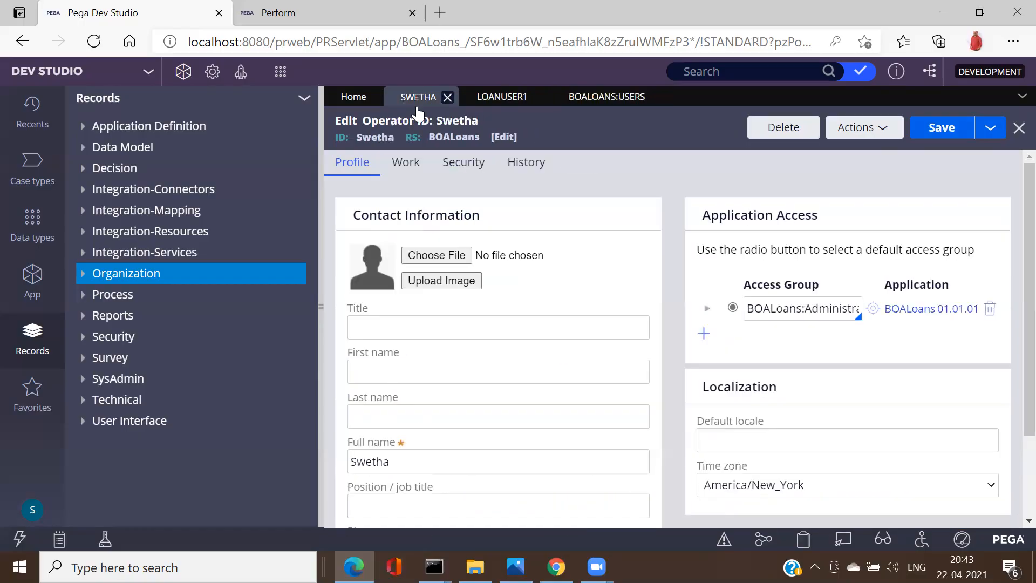
{"action": "left_click", "coordinate": [874, 309]}
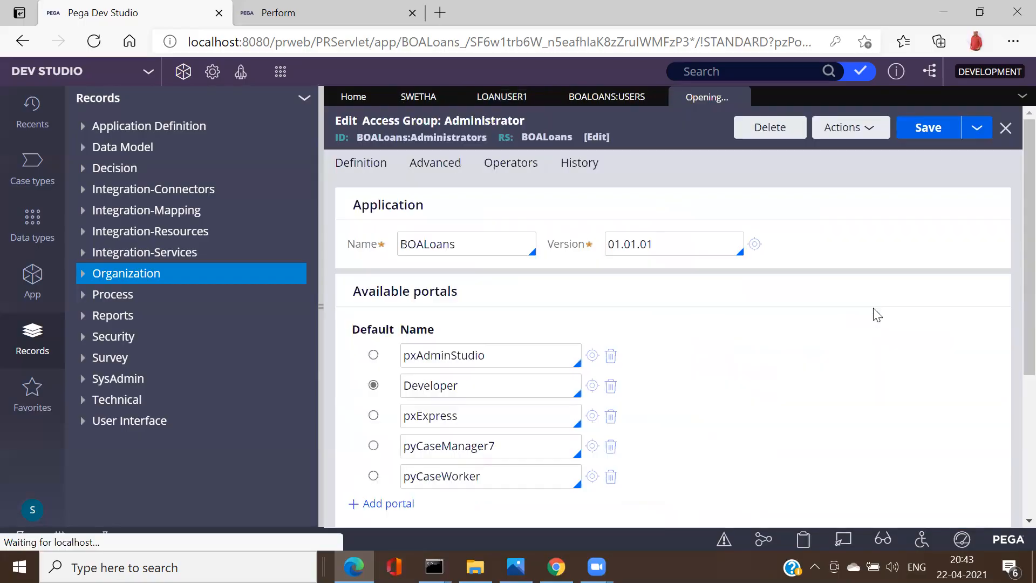
{"action": "double_click", "coordinate": [430, 387]}
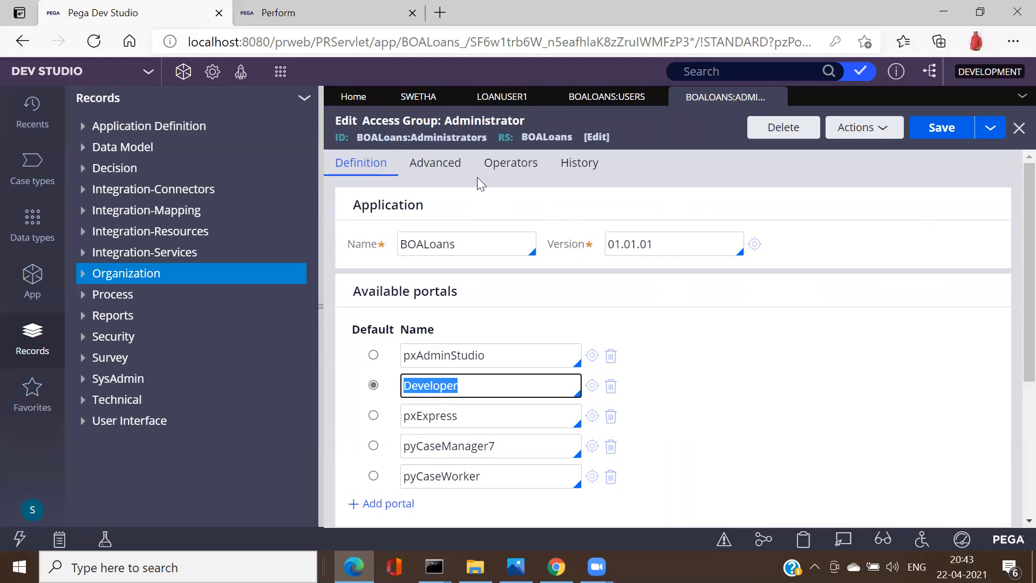
{"action": "double_click", "coordinate": [433, 135]}
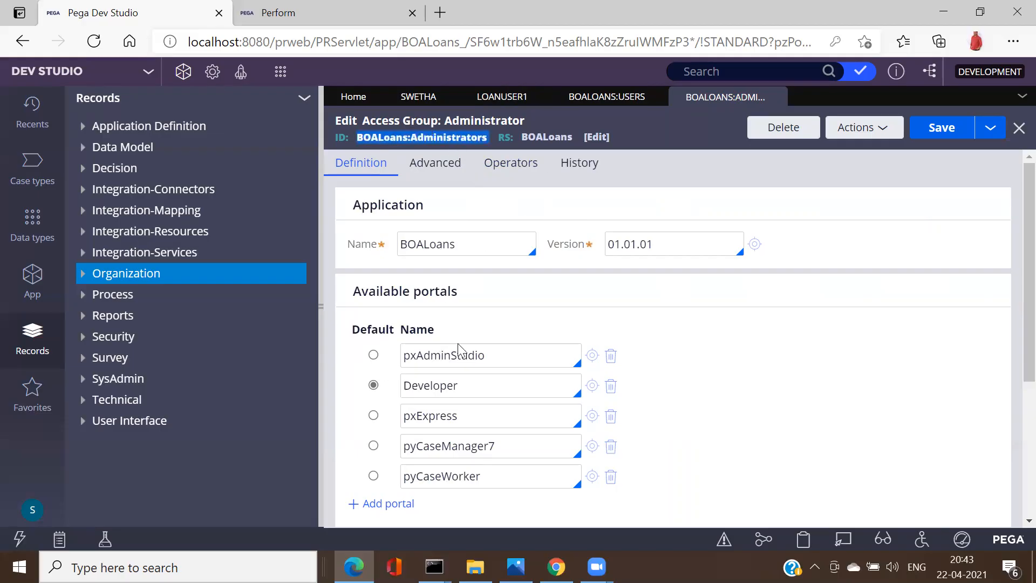
{"action": "double_click", "coordinate": [460, 386]}
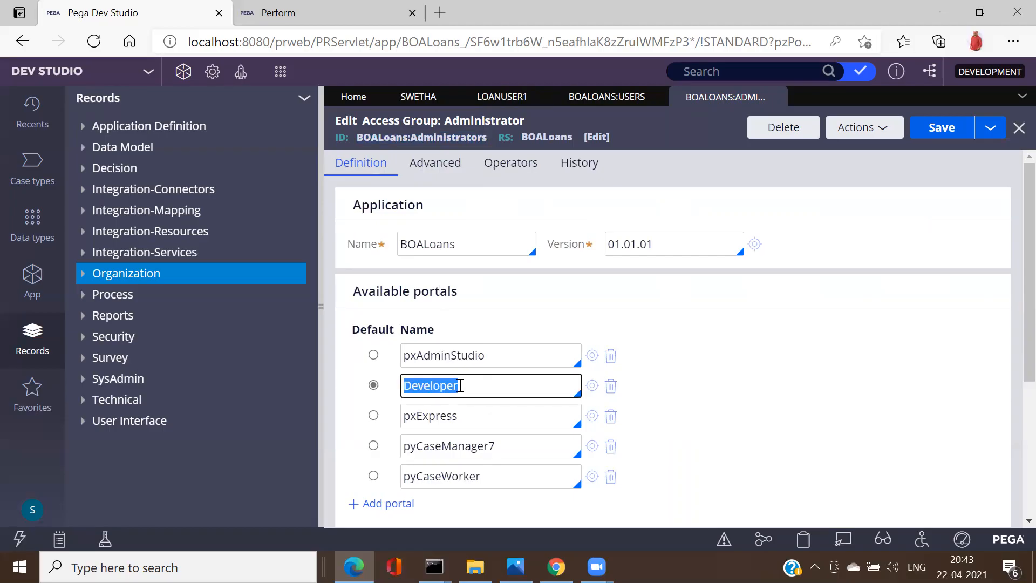
{"action": "left_click", "coordinate": [776, 97]}
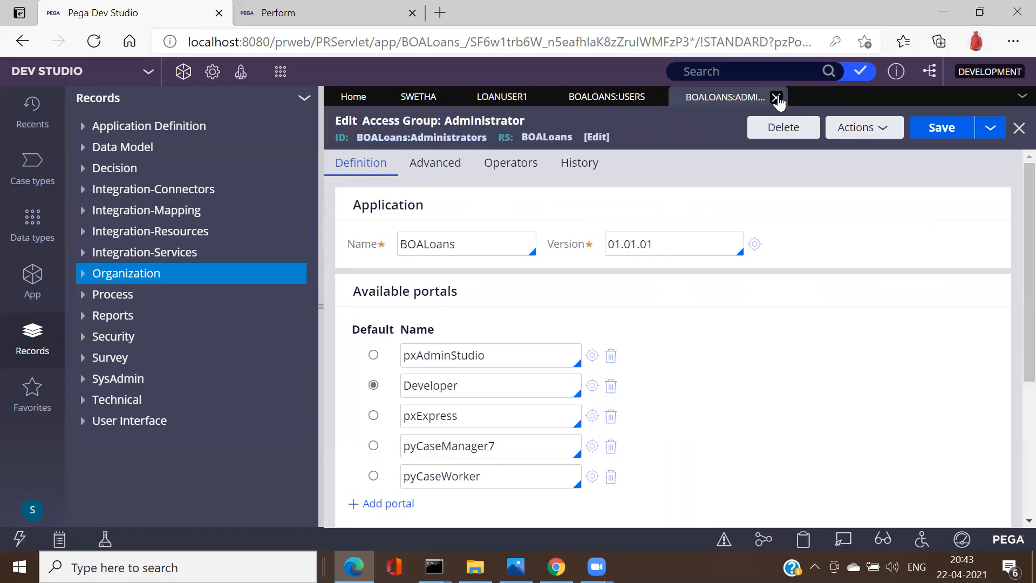
Step: In BOALoans:Users, confirm the pyCaseWorker portal and select its LoanUser1 operator
{"action": "left_click", "coordinate": [589, 98]}
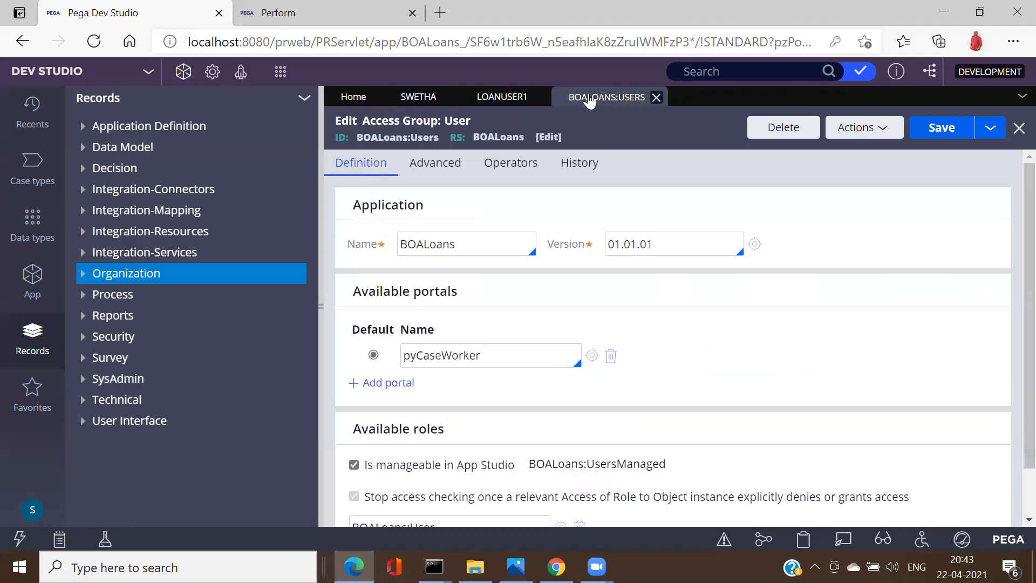
{"action": "double_click", "coordinate": [450, 356]}
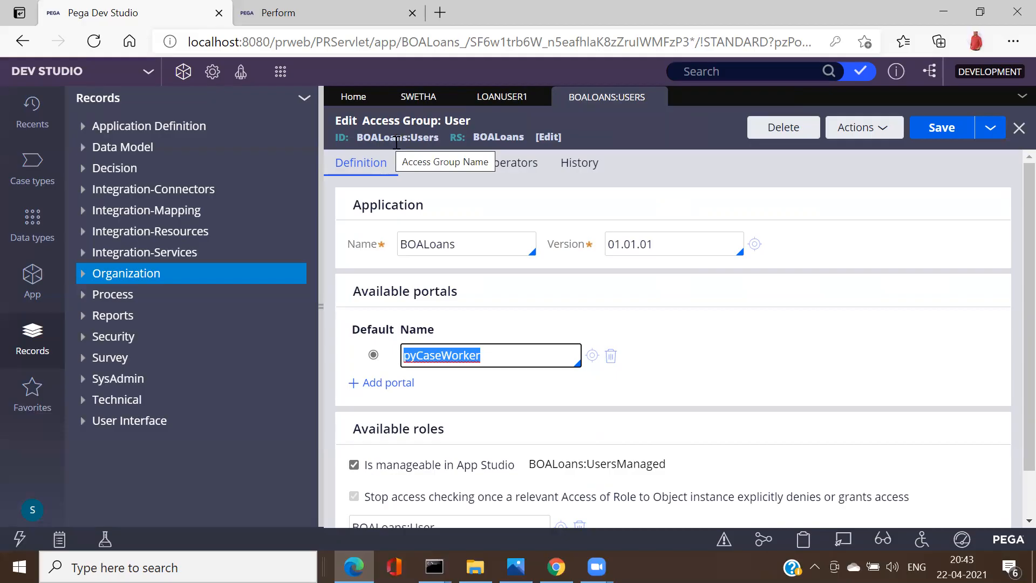
{"action": "double_click", "coordinate": [448, 358]}
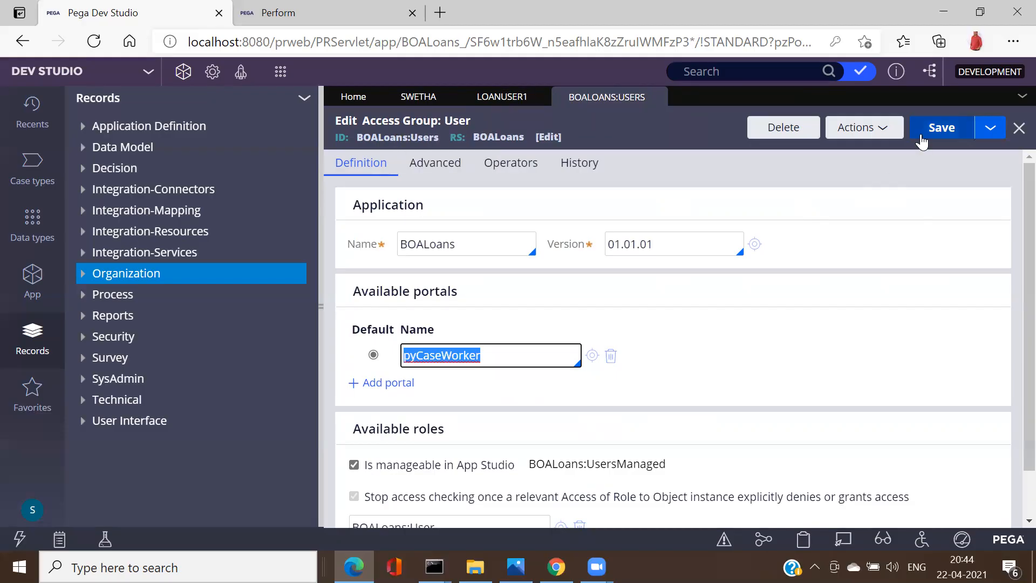
{"action": "left_click", "coordinate": [496, 173]}
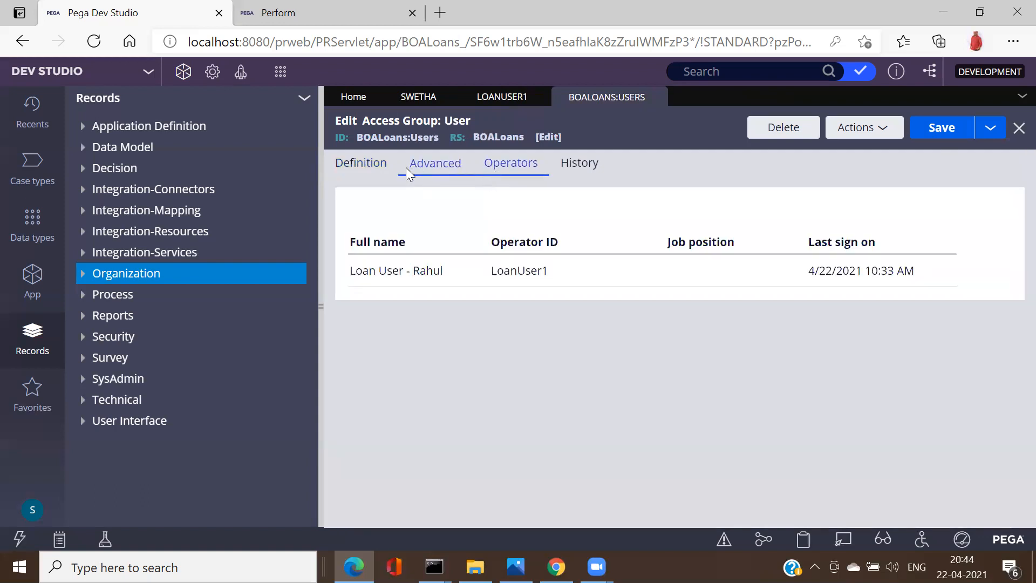
{"action": "left_click", "coordinate": [418, 281]}
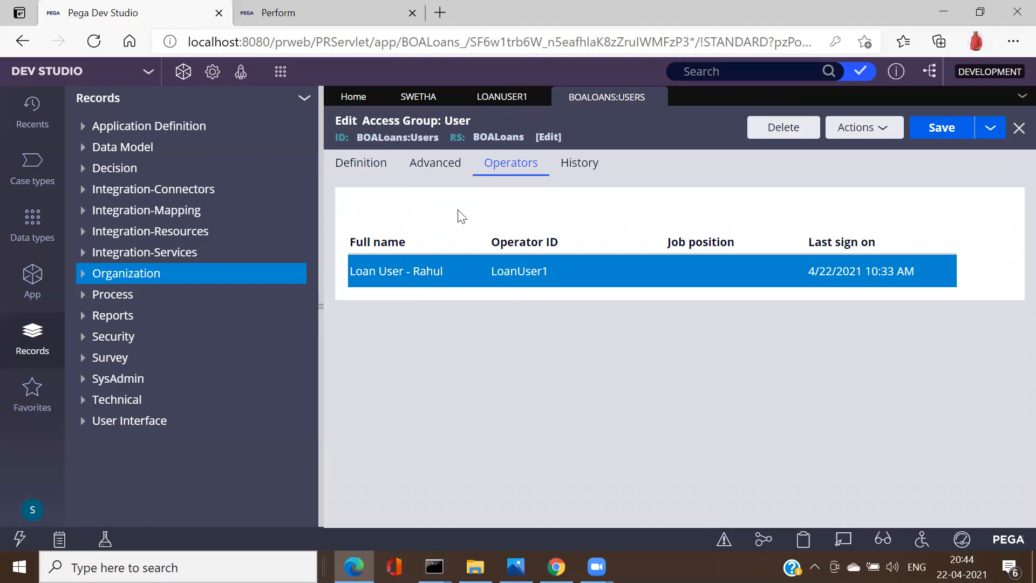
Step: Enter and confirm a new password for LoanUser1 under its Security settings
{"action": "left_click", "coordinate": [501, 98]}
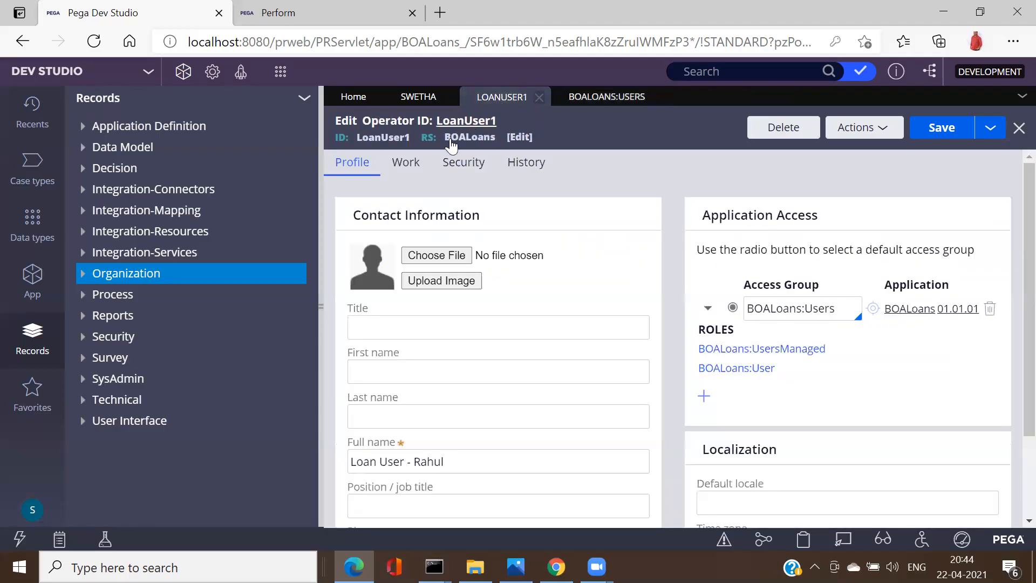
{"action": "left_click", "coordinate": [414, 167]}
{"action": "left_click", "coordinate": [462, 163]}
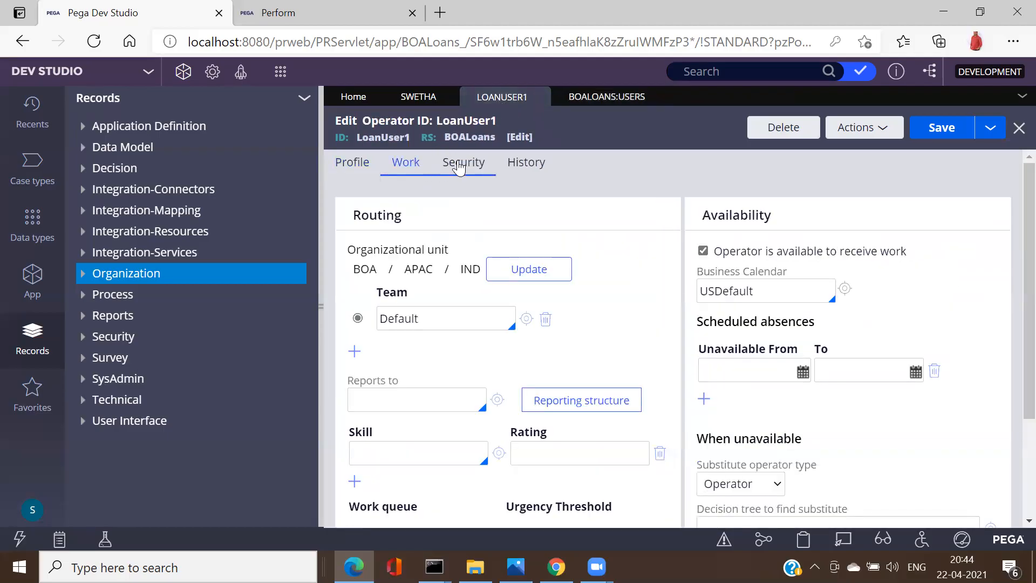
{"action": "left_click", "coordinate": [403, 255]}
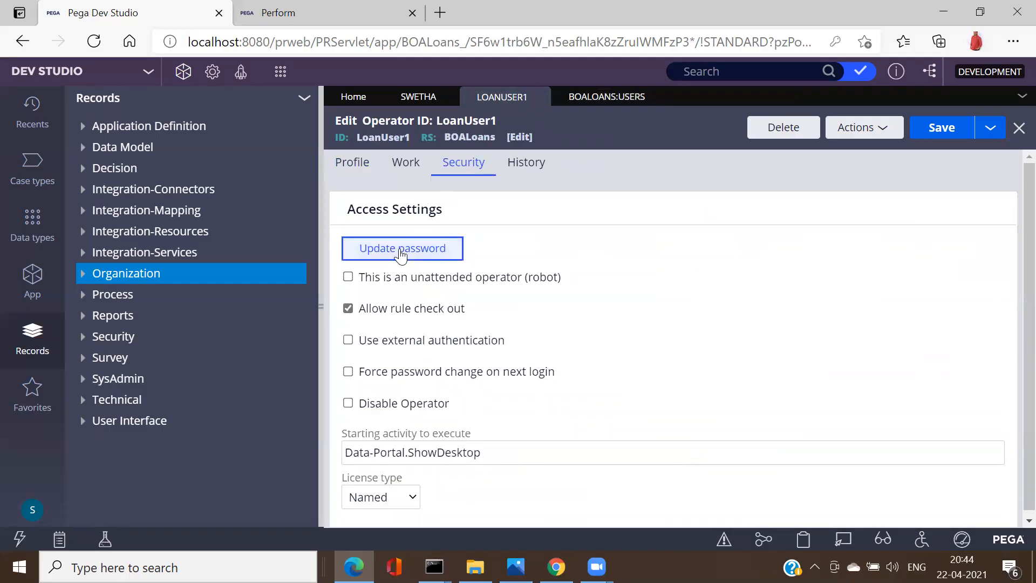
{"action": "type", "text": "*****"}
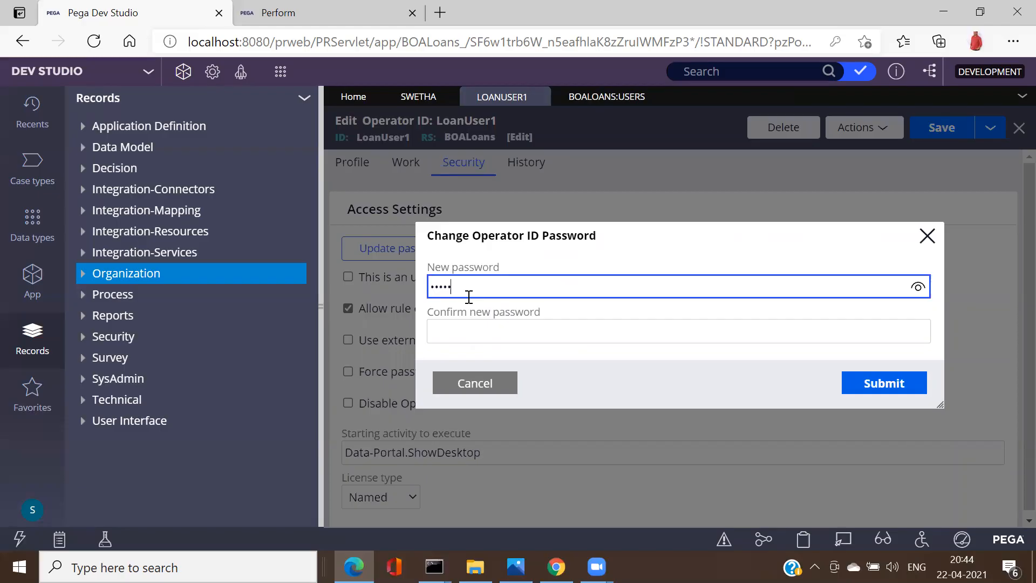
{"action": "key", "text": "Tab"}
{"action": "type", "text": "*****"}
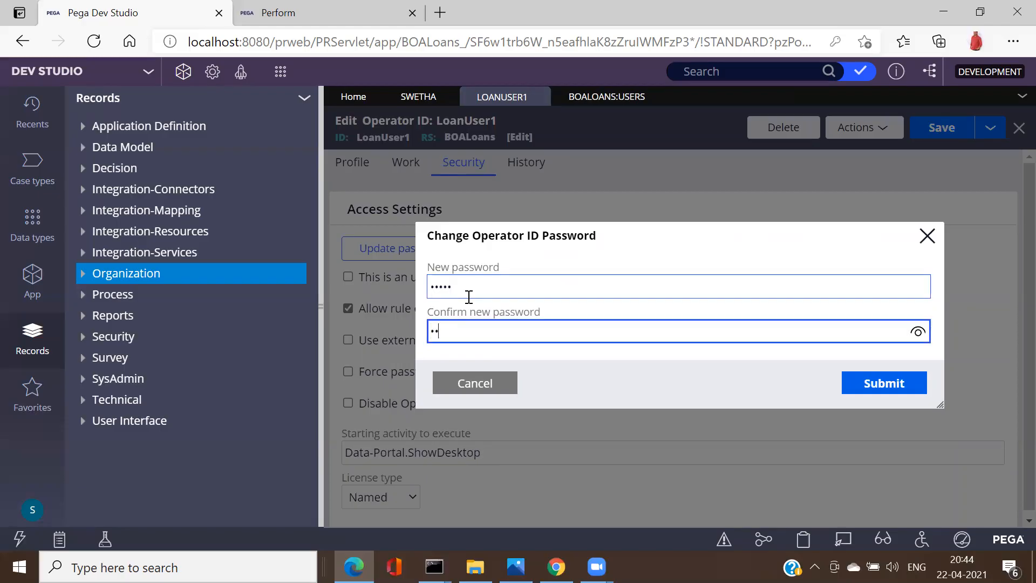
{"action": "left_click", "coordinate": [871, 386]}
Step: Save the LoanUser1 operator record and copy the Dev Studio page address
{"action": "left_click", "coordinate": [945, 132]}
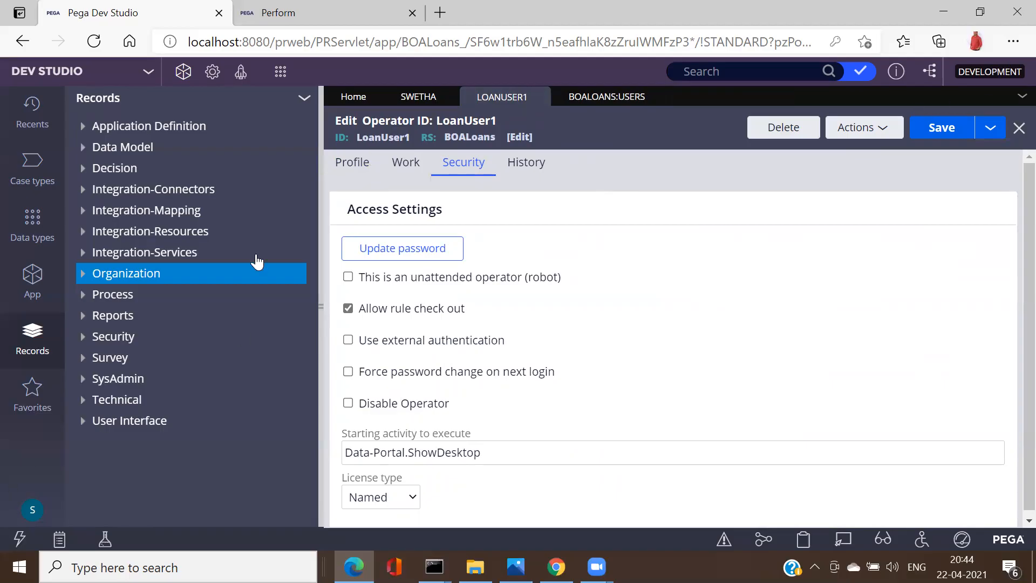
{"action": "double_click", "coordinate": [384, 135]}
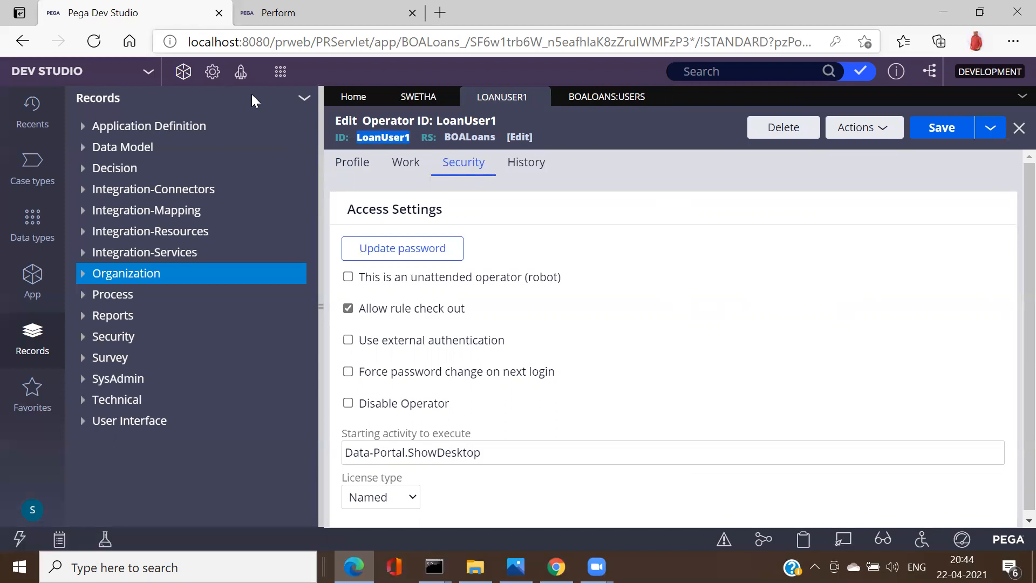
{"action": "key", "text": "ctrl+l"}
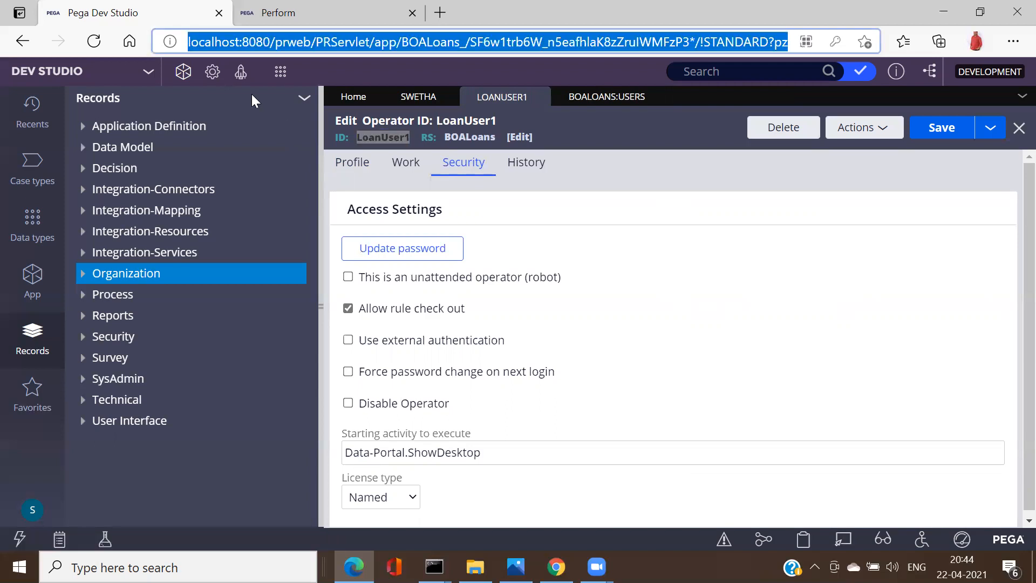
Step: Load the copied Pega application address in the other browser window
{"action": "left_click", "coordinate": [556, 566]}
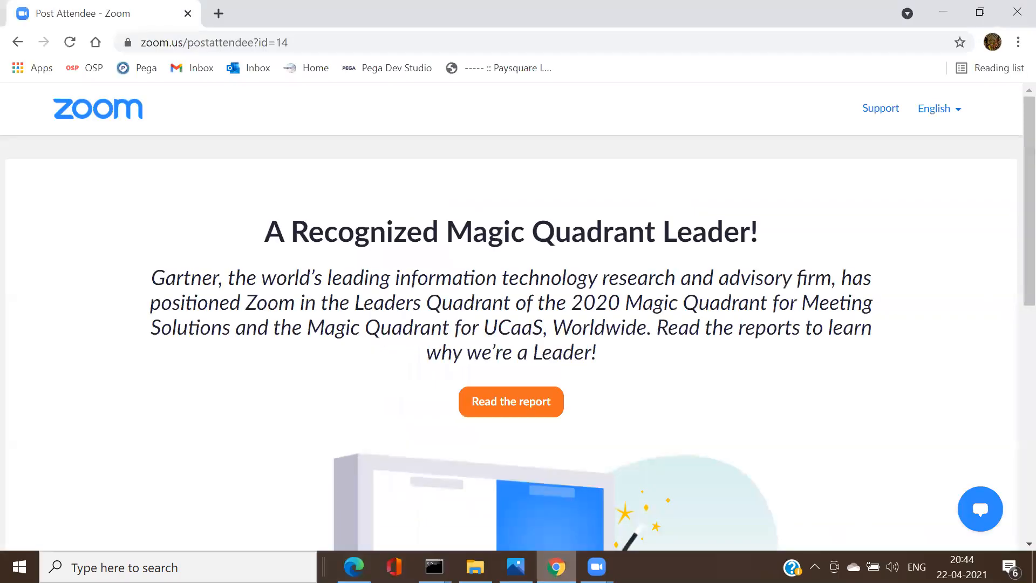
{"action": "left_click", "coordinate": [150, 43]}
{"action": "key", "text": "ctrl+v"}
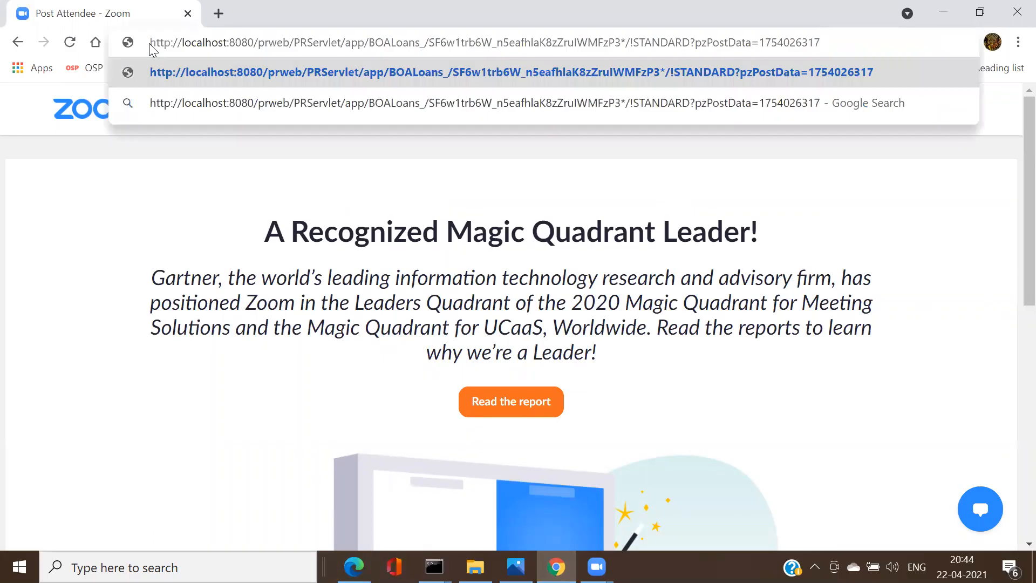
{"action": "key", "text": "Return"}
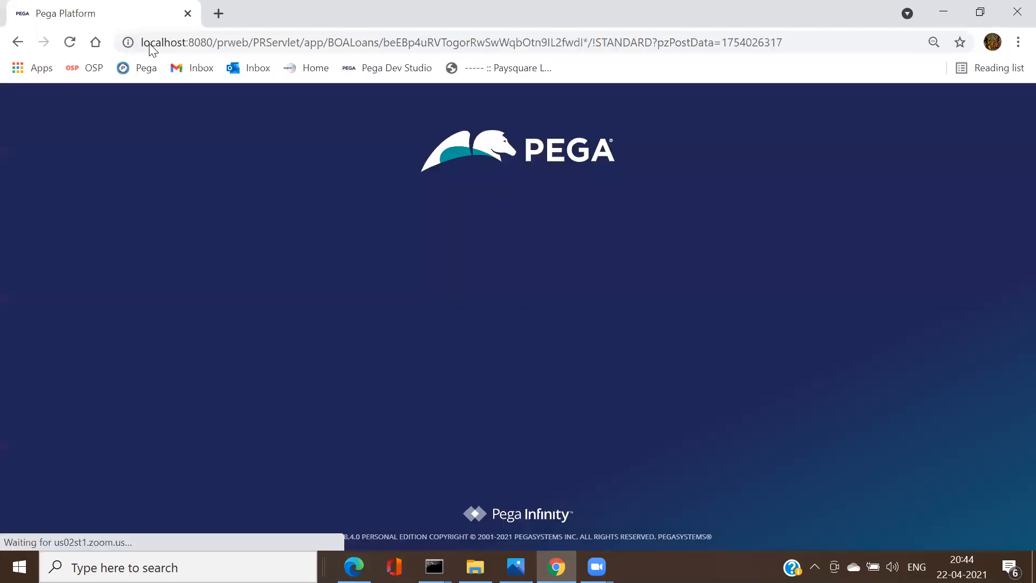
Step: Log in as Loanuser1 with its password
{"action": "key", "text": "alt+Tab"}
{"action": "key", "text": "alt+Tab"}
{"action": "type", "text": "L"}
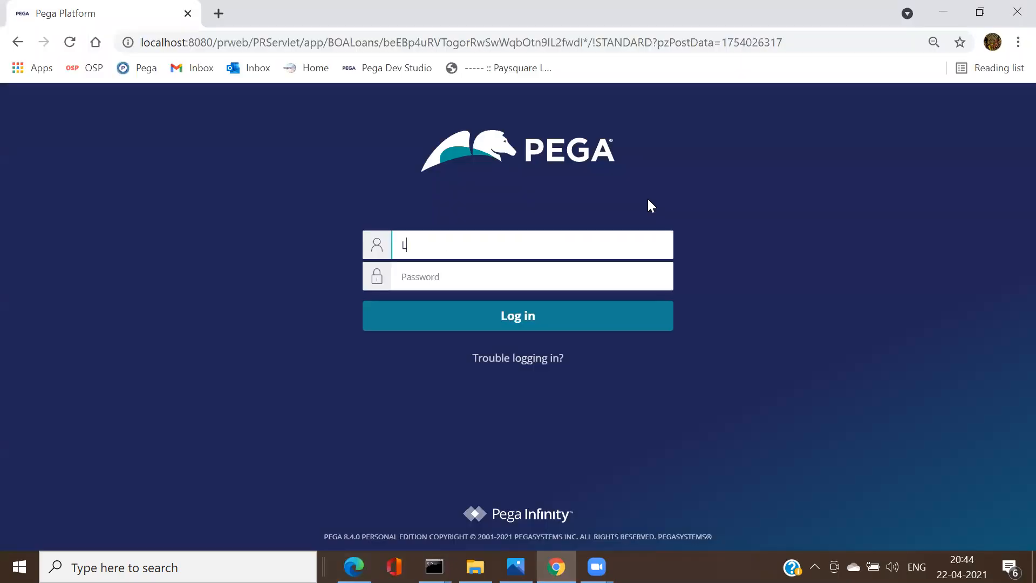
{"action": "type", "text": "oanuser1"}
{"action": "key", "text": "Tab"}
{"action": "type", "text": "rules"}
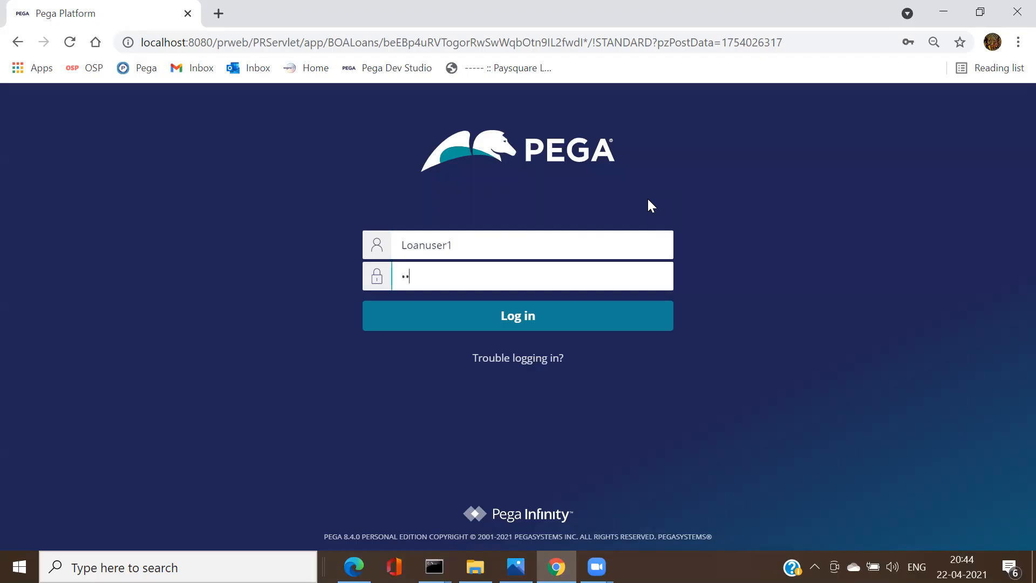
{"action": "key", "text": "Return"}
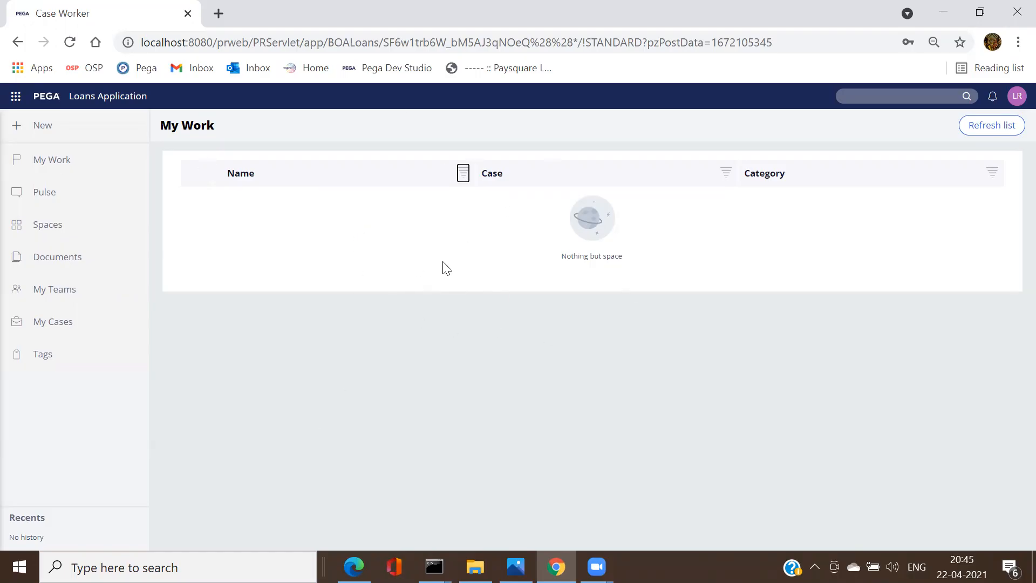
Step: Close the LoanUser1, BOALOANS:USERS and remaining operator records, leaving only Home in Dev Studio
{"action": "key", "text": "alt+Tab"}
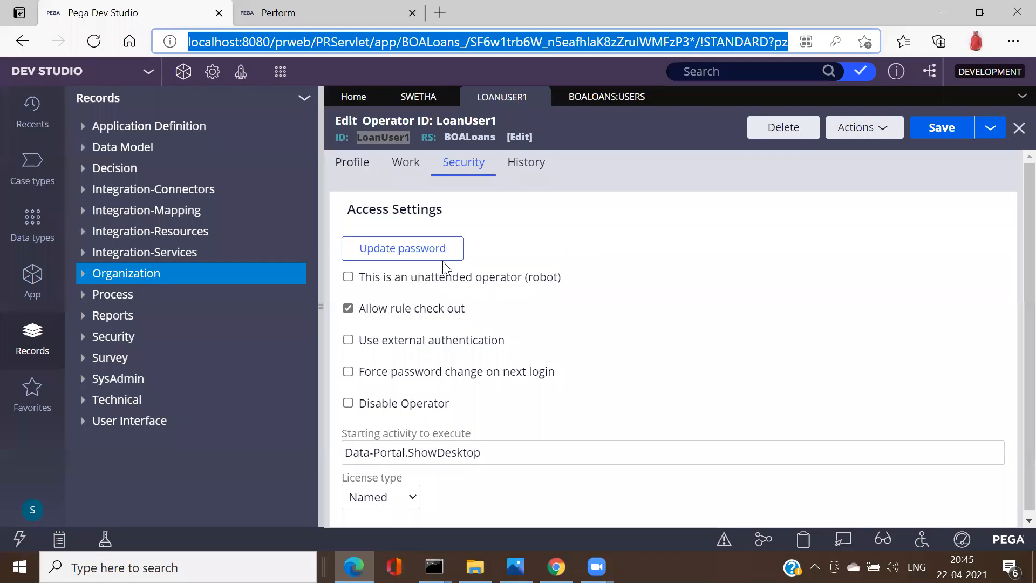
{"action": "left_click", "coordinate": [37, 289]}
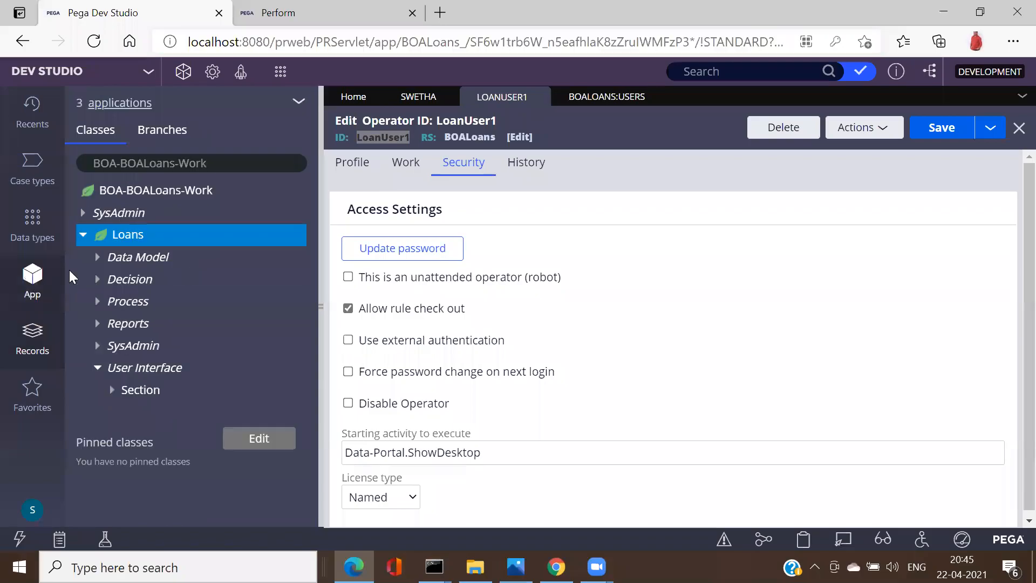
{"action": "left_click", "coordinate": [1018, 129]}
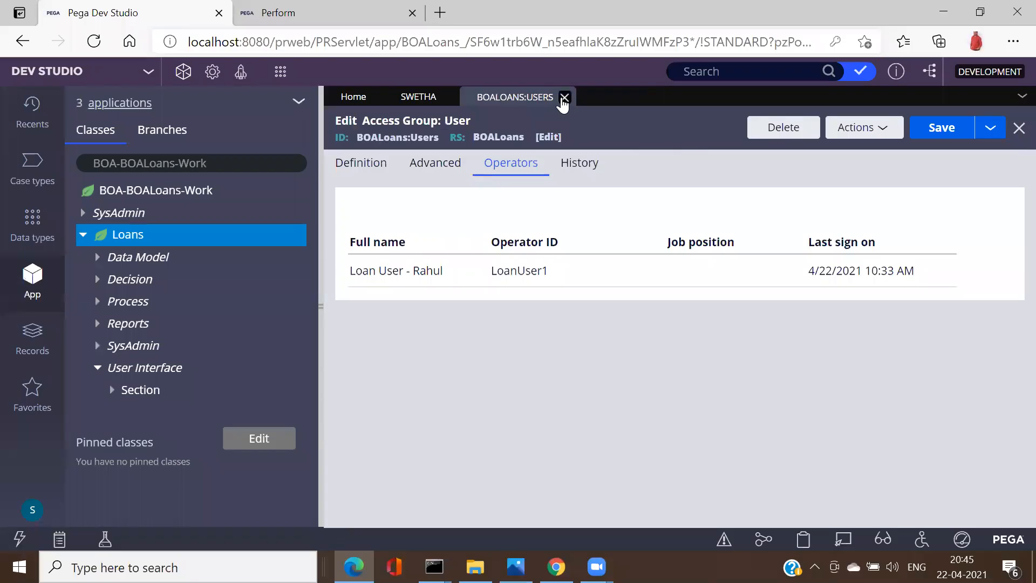
{"action": "left_click", "coordinate": [564, 97]}
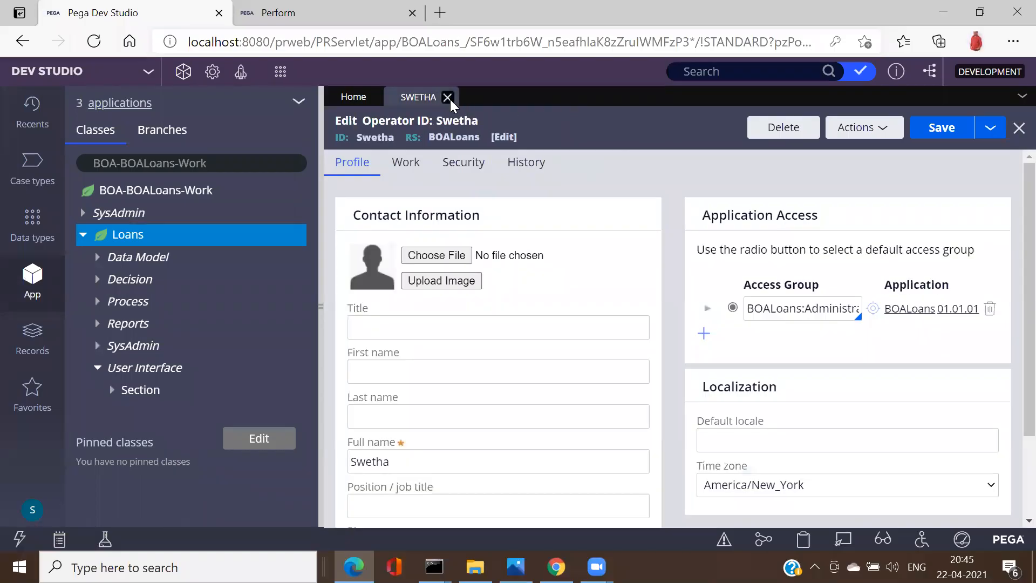
{"action": "left_click", "coordinate": [447, 97]}
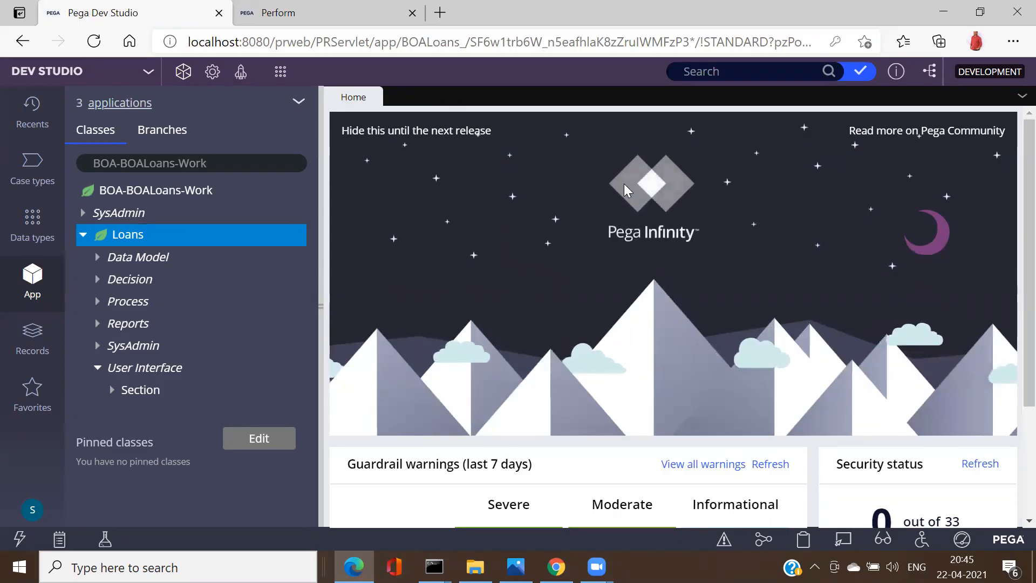
{"action": "key", "text": "alt+Tab"}
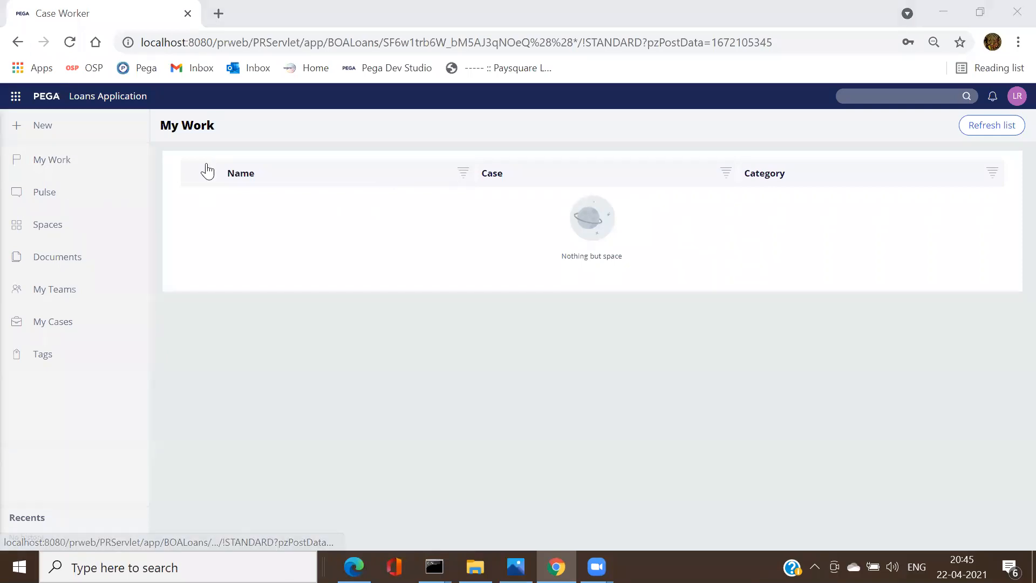
Step: Launch the Case Worker portal from Dev Studio and start a new Apply Loan case, reviewing its form
{"action": "key", "text": "alt+Tab"}
{"action": "left_click", "coordinate": [241, 75]}
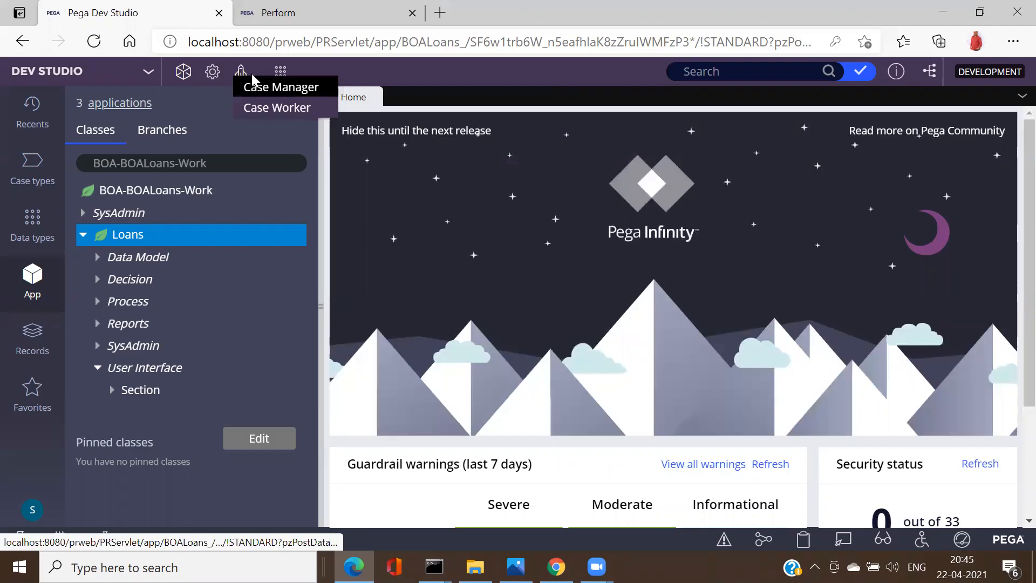
{"action": "left_click", "coordinate": [255, 107]}
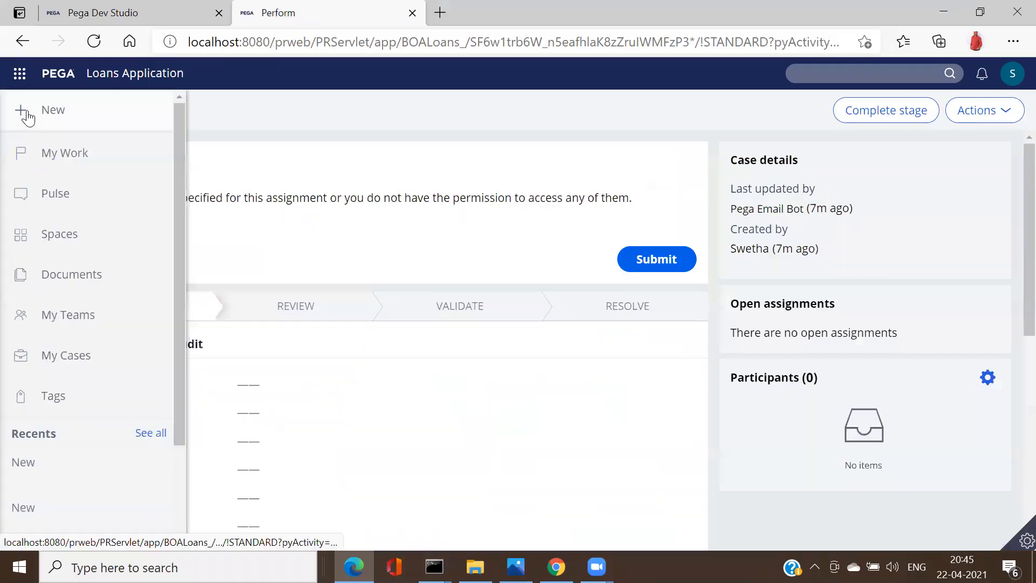
{"action": "left_click", "coordinate": [28, 114]}
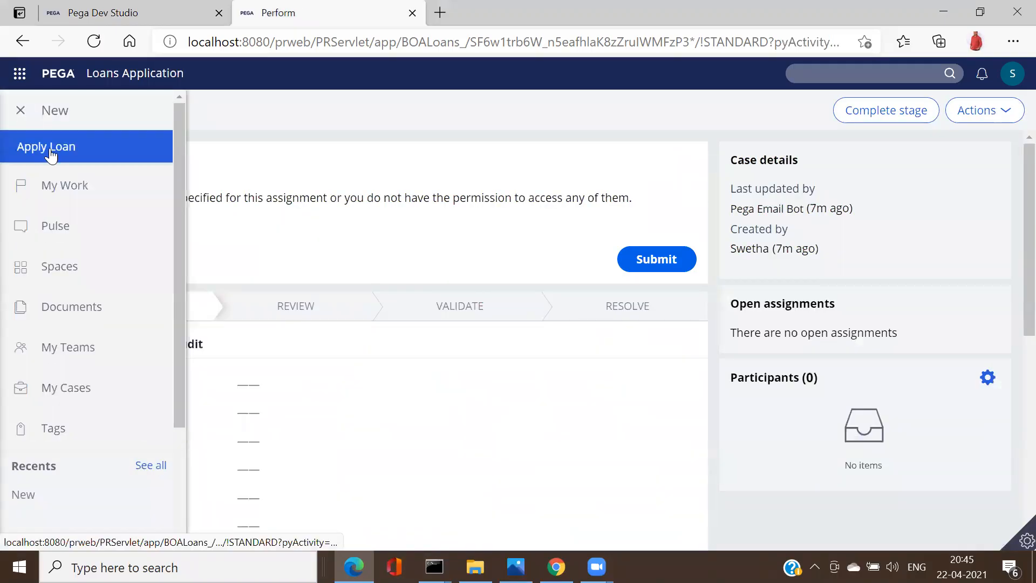
{"action": "left_click", "coordinate": [21, 148]}
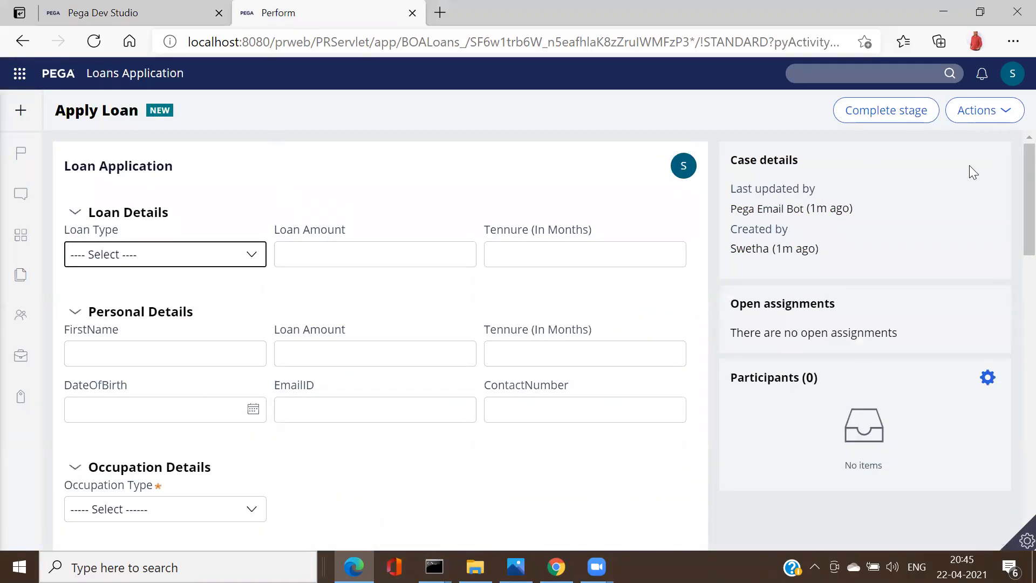
{"action": "scroll", "coordinate": [1014, 176], "scroll_direction": "down", "scroll_amount": 1}
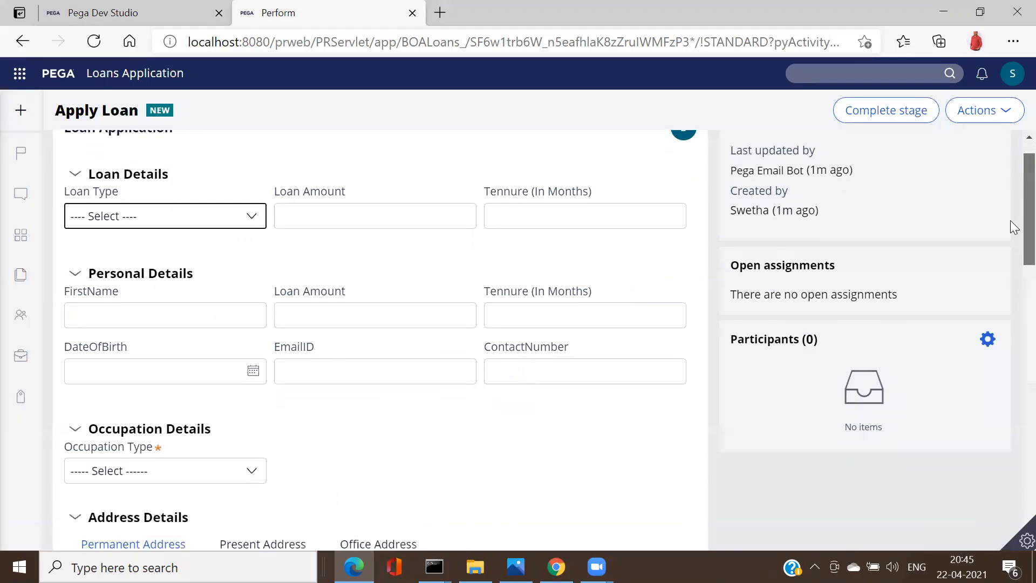
{"action": "scroll", "coordinate": [1013, 226], "scroll_direction": "down", "scroll_amount": 3}
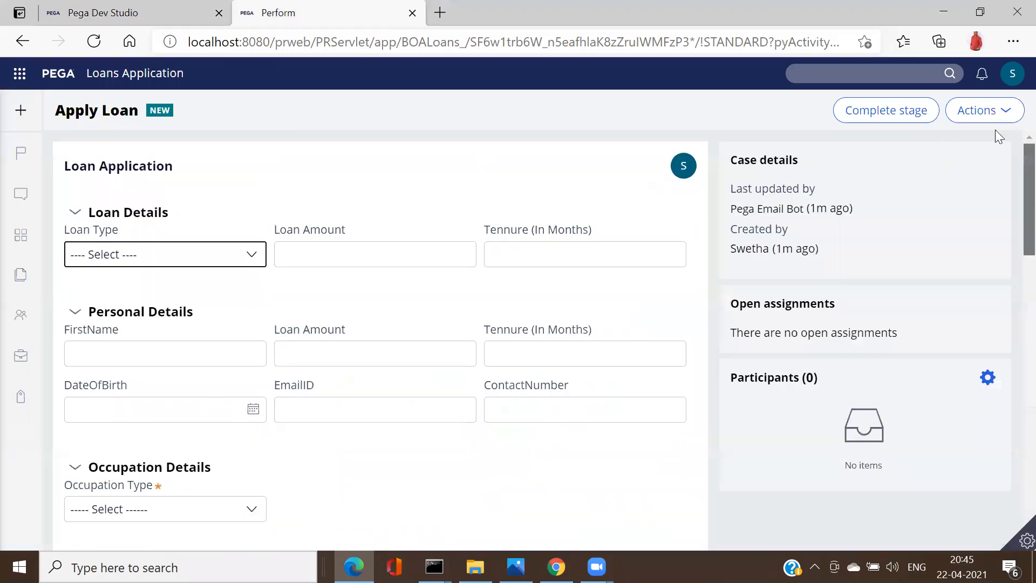
{"action": "key", "text": "ctrl+Tab"}
{"action": "key", "text": "ctrl+Tab"}
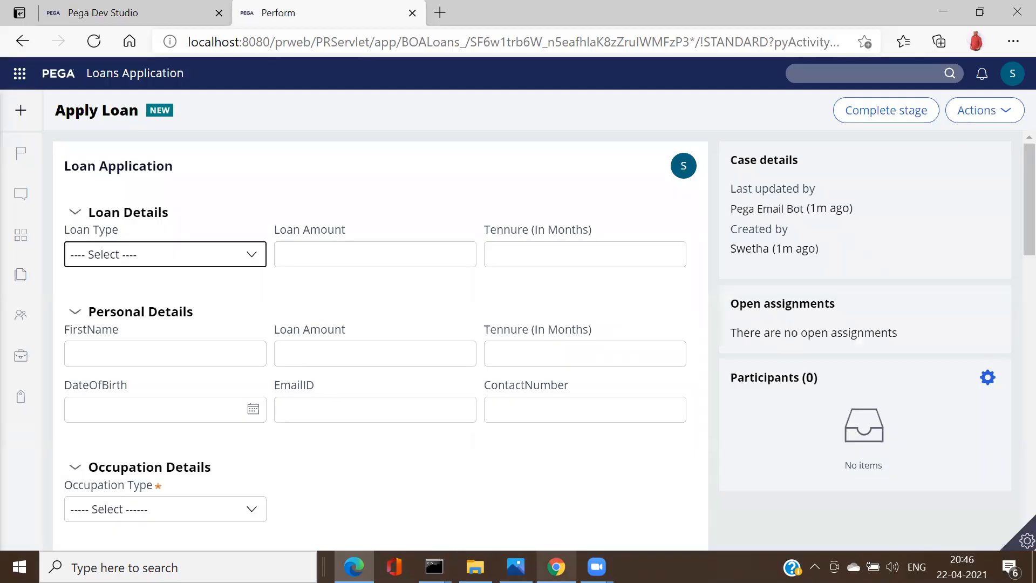
{"action": "left_click", "coordinate": [556, 567]}
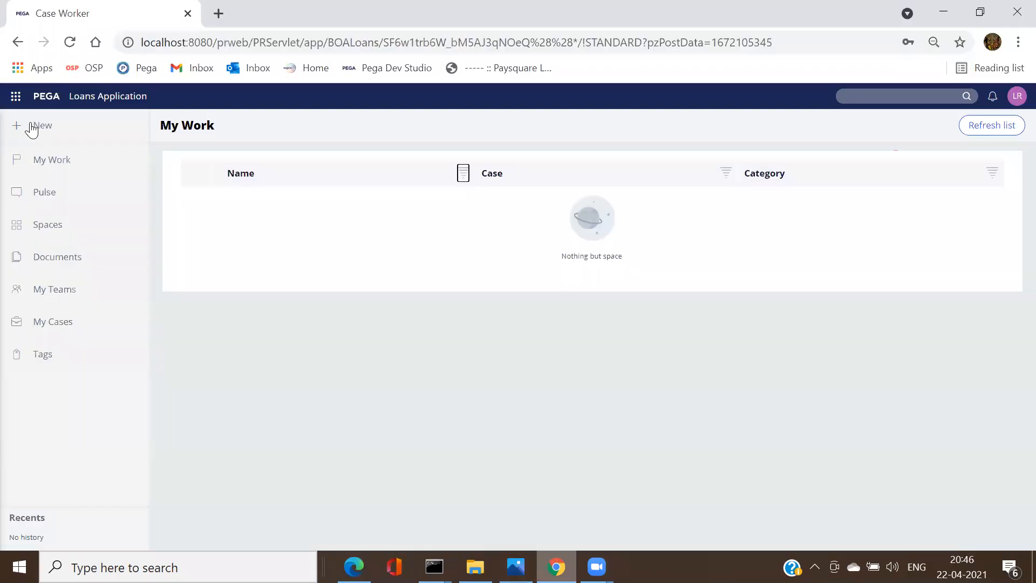
Step: As the loan user, create a new Apply Loan case and review its Confirm page
{"action": "left_click", "coordinate": [31, 128]}
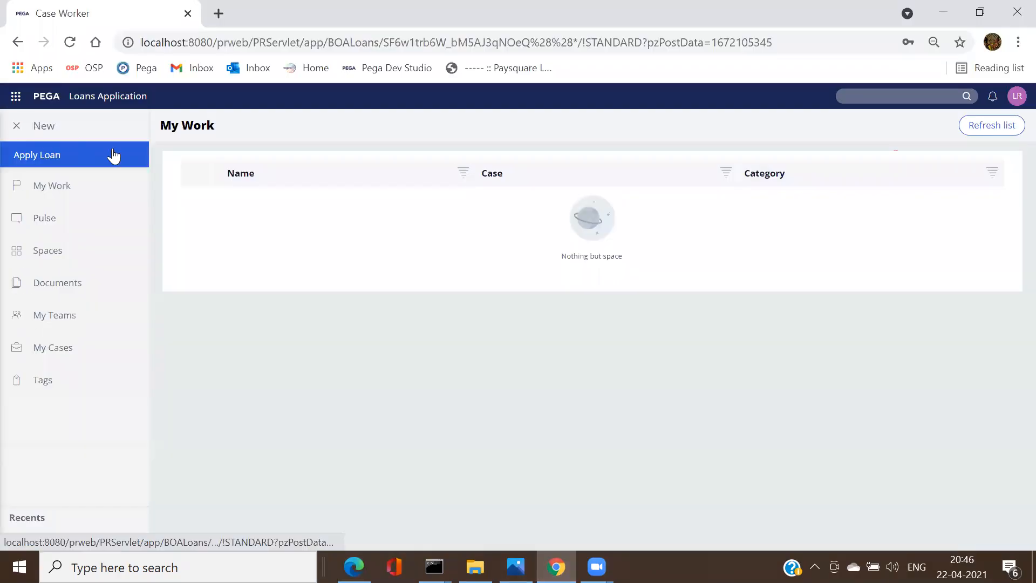
{"action": "left_click", "coordinate": [52, 151]}
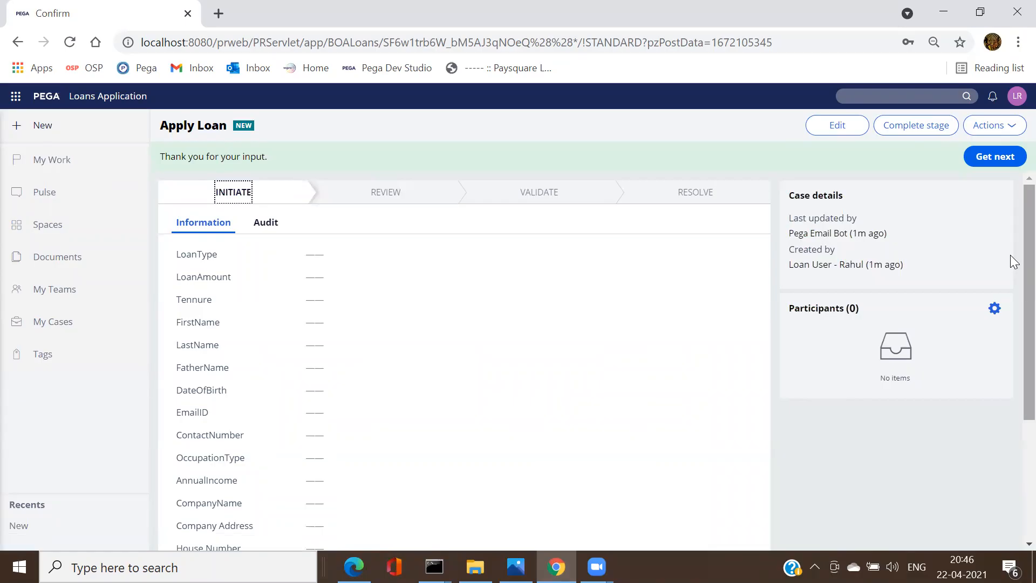
{"action": "scroll", "coordinate": [1011, 398], "scroll_direction": "down", "scroll_amount": 4}
{"action": "scroll", "coordinate": [1012, 259], "scroll_direction": "up", "scroll_amount": 4}
Step: Compare the developer's Loan Application form with the loan user's confirmation, then return to Dev Studio Home
{"action": "key", "text": "alt+Tab"}
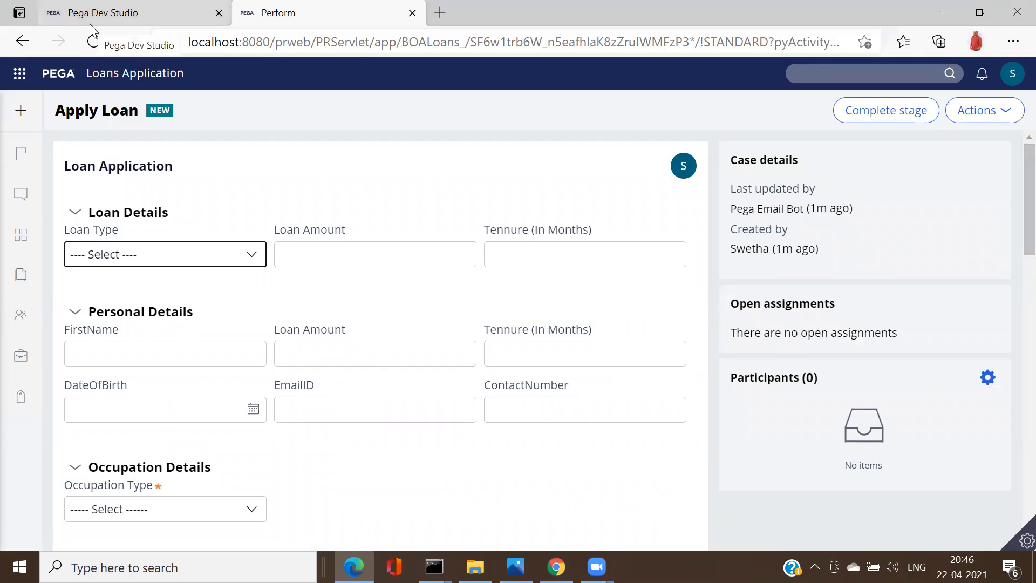
{"action": "left_click", "coordinate": [369, 245]}
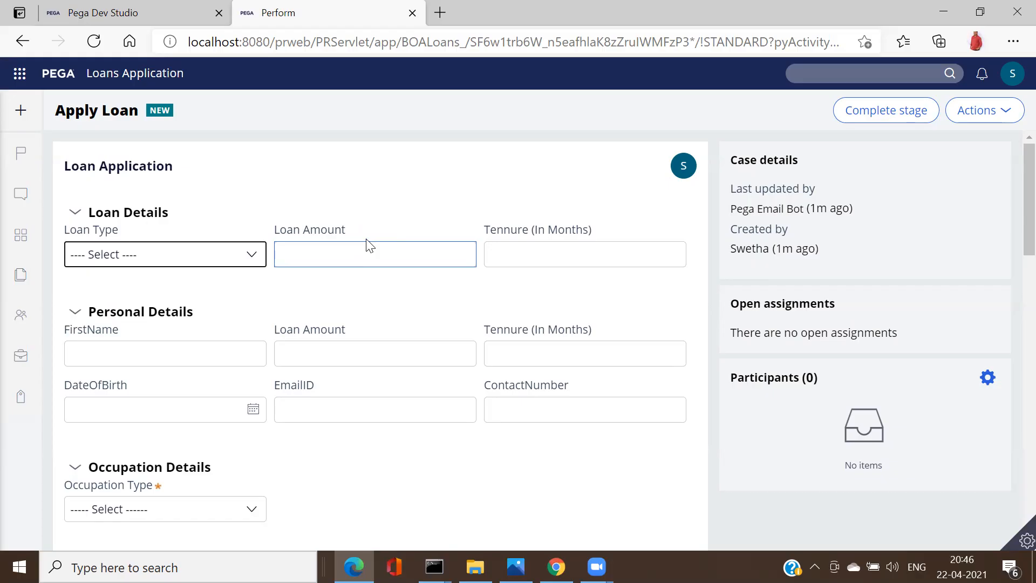
{"action": "key", "text": "alt+Tab"}
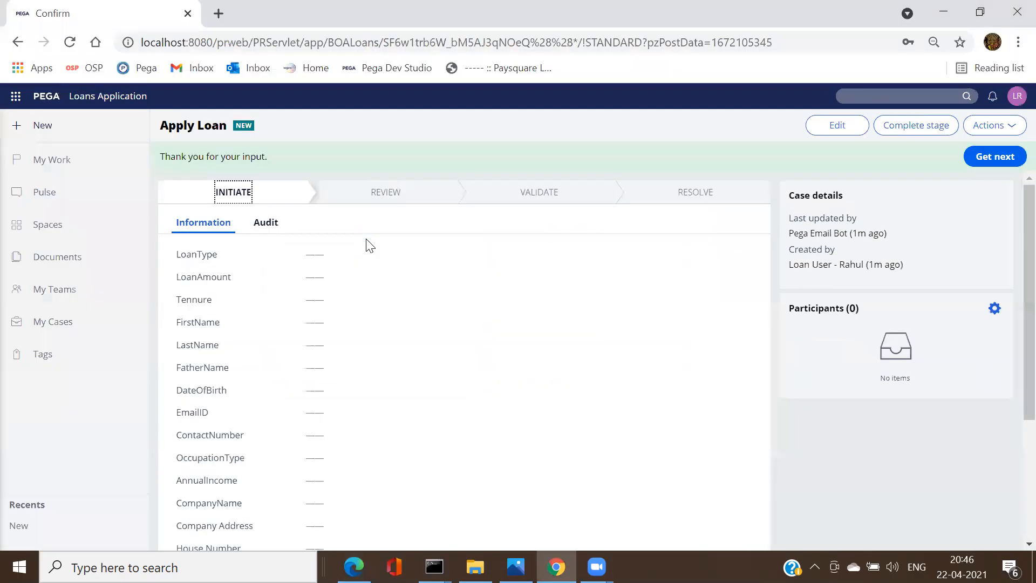
{"action": "key", "text": "alt+Tab"}
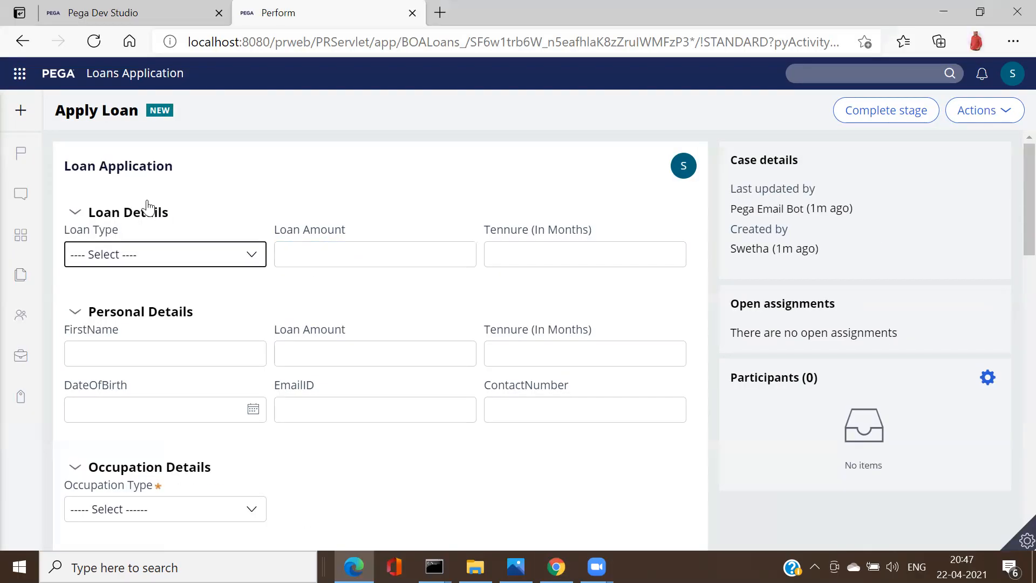
{"action": "left_click", "coordinate": [71, 16]}
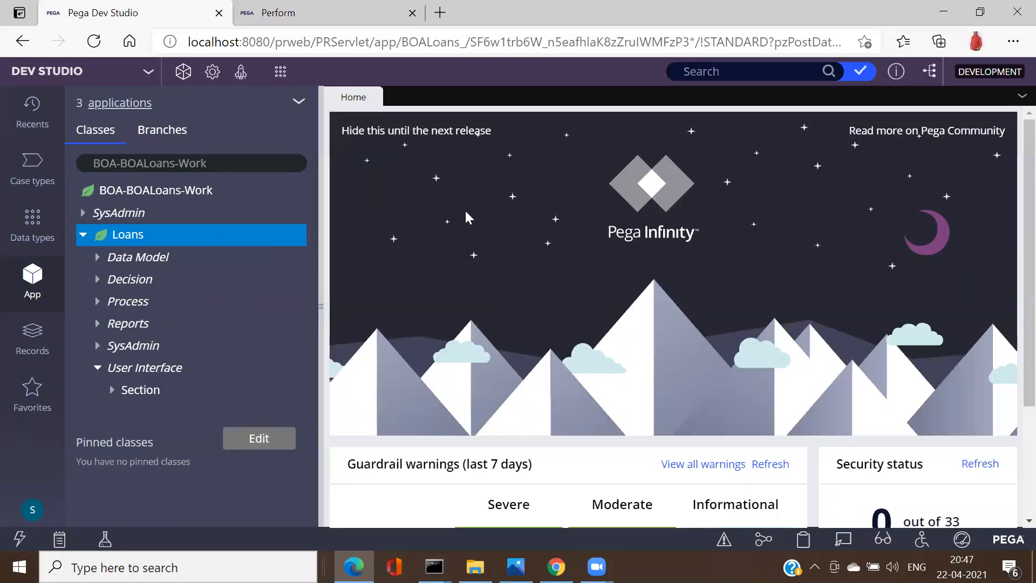
Step: Show the Checked out records list with its nine Loans records
{"action": "left_click", "coordinate": [859, 72]}
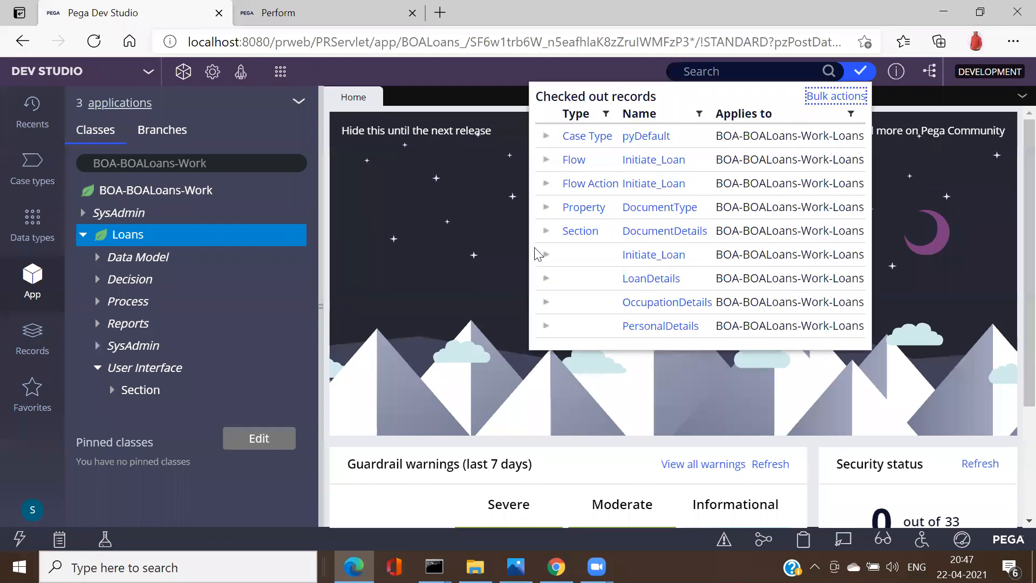
{"action": "key", "text": "ctrl+Tab"}
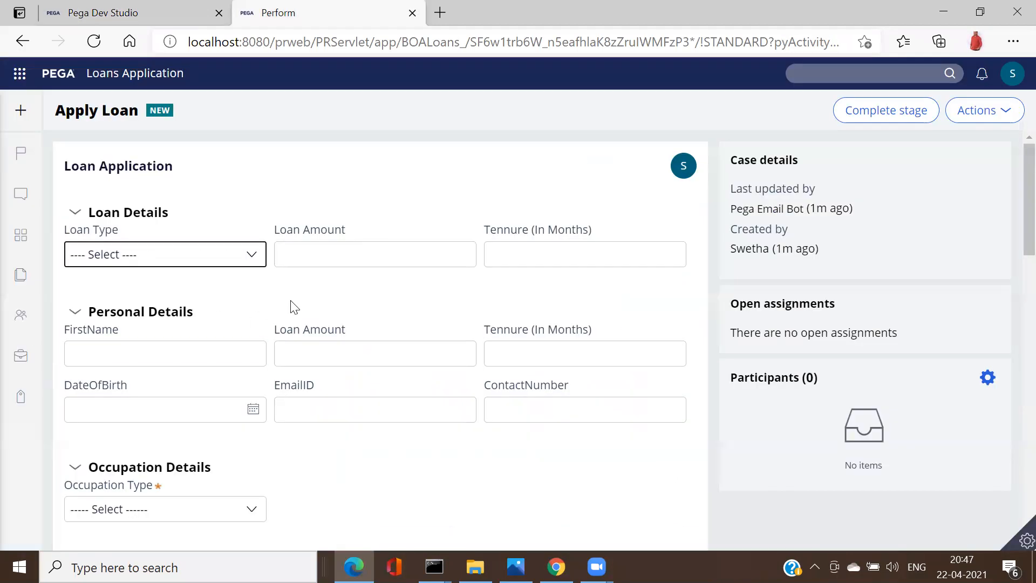
{"action": "key", "text": "ctrl+Tab"}
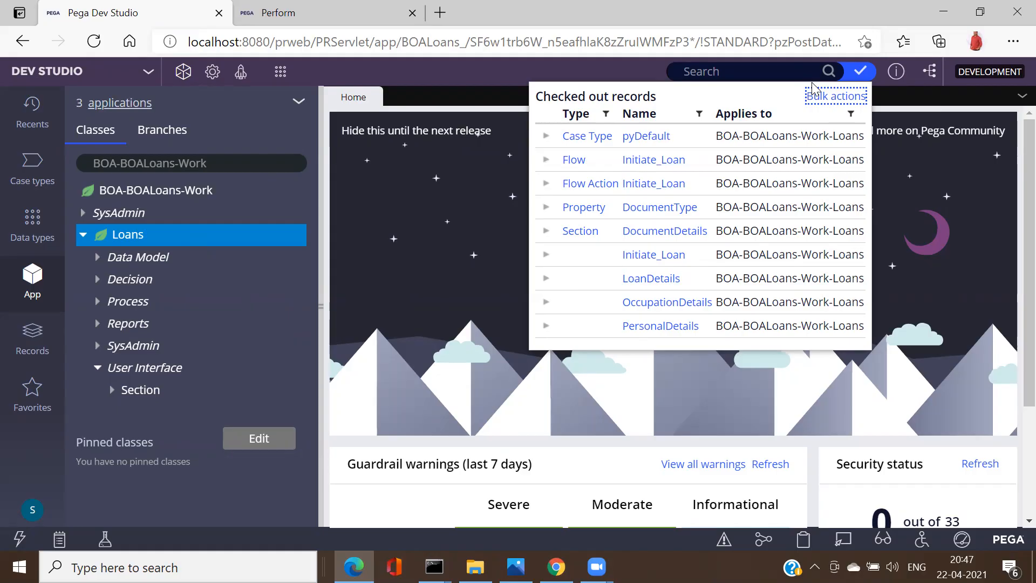
Step: Open bulk check-in, select all rules and start a 'Teste' prefix, then close without checking in
{"action": "left_click", "coordinate": [819, 101]}
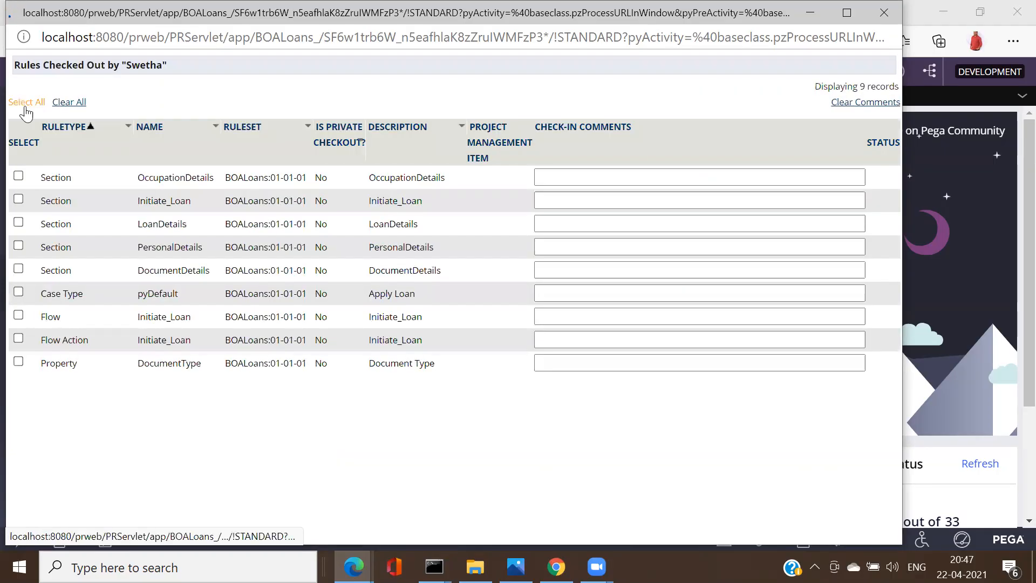
{"action": "left_click", "coordinate": [25, 110]}
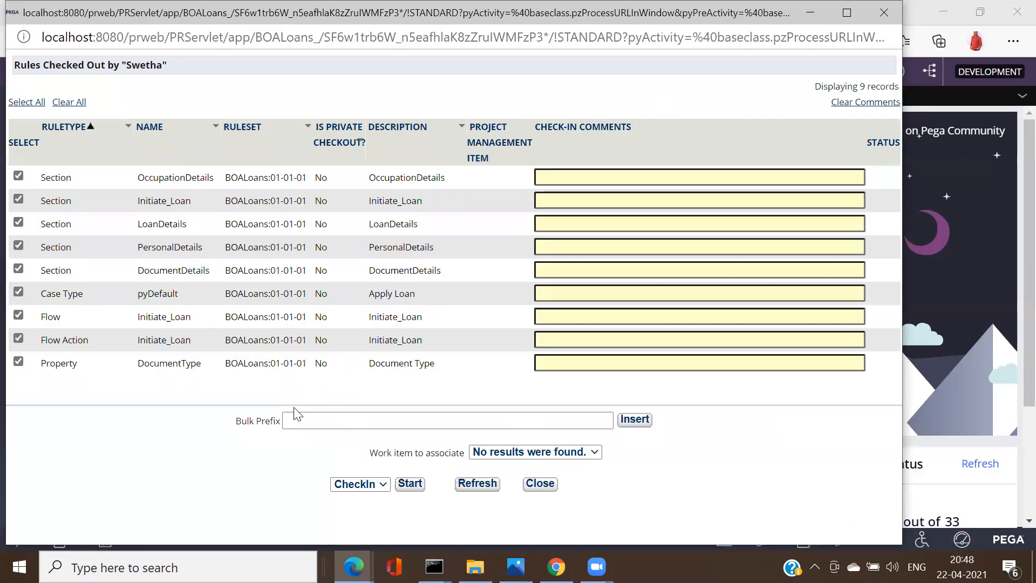
{"action": "left_click", "coordinate": [305, 420]}
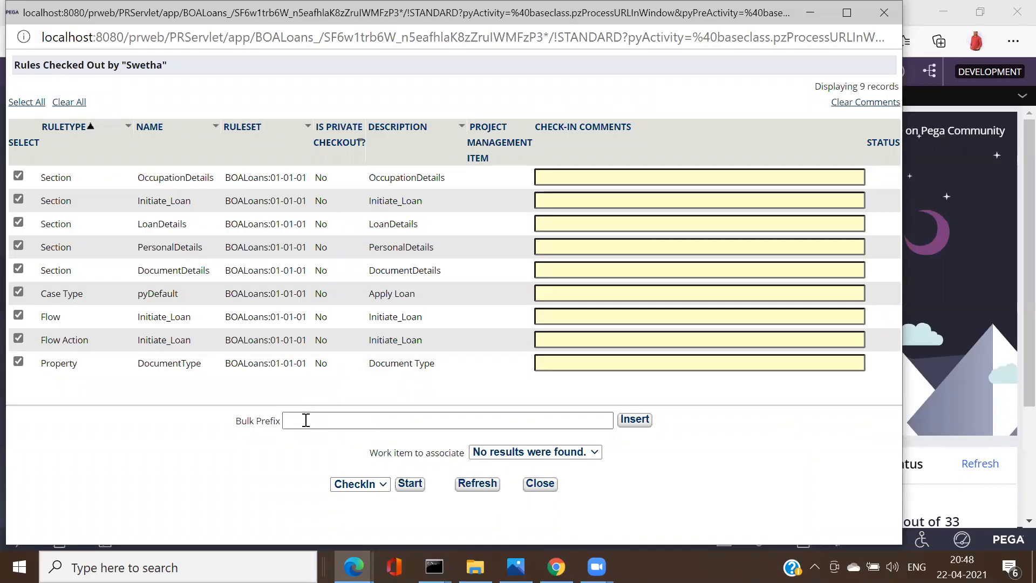
{"action": "type", "text": "Teste"}
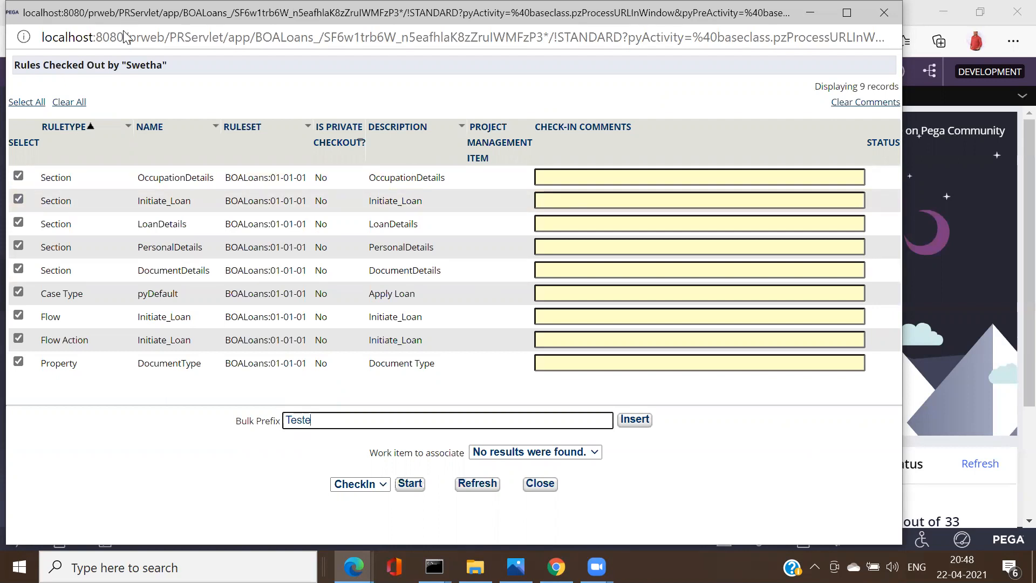
{"action": "left_click_drag", "start_coordinate": [374, 17], "coordinate": [445, 140]}
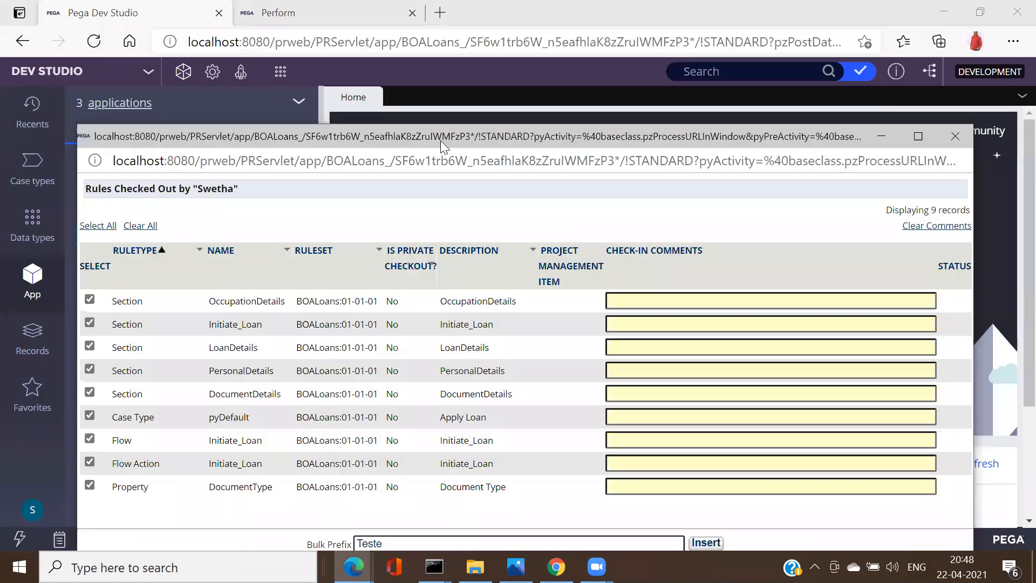
{"action": "left_click", "coordinate": [954, 141]}
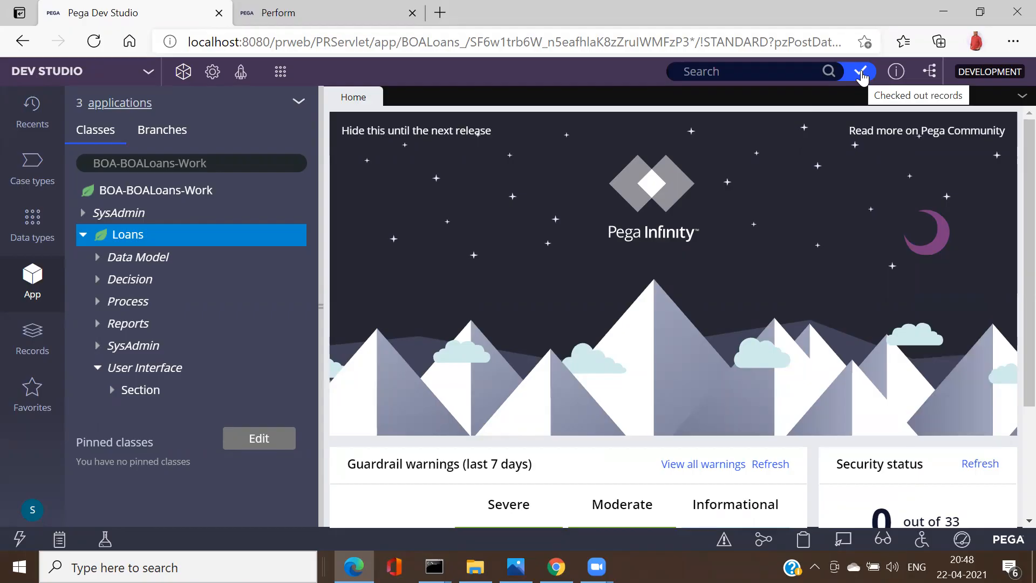
Step: Reopen bulk check-in, select the nine rules and insert 'Tested' as every check-in comment
{"action": "left_click", "coordinate": [861, 75]}
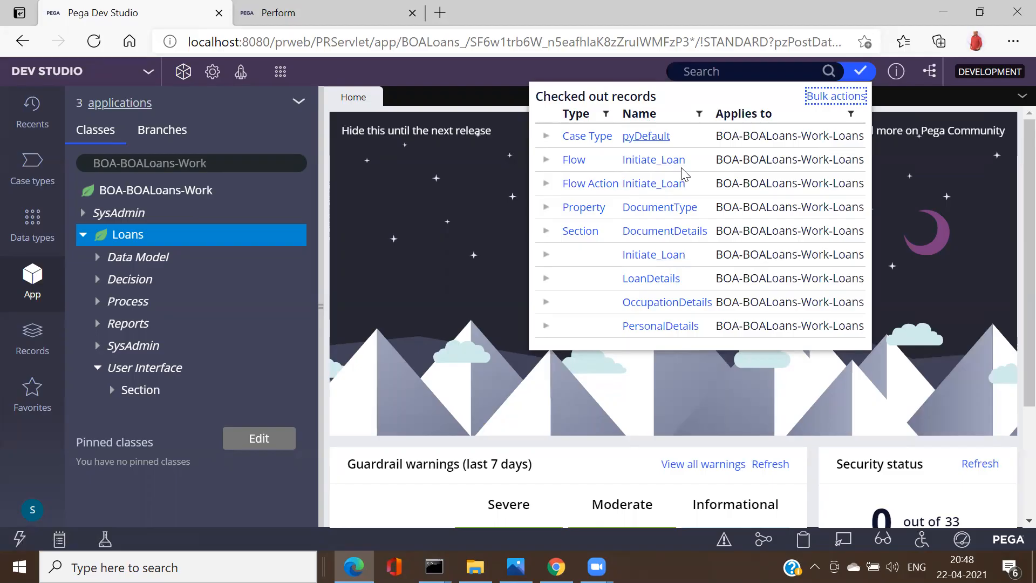
{"action": "left_click", "coordinate": [828, 103]}
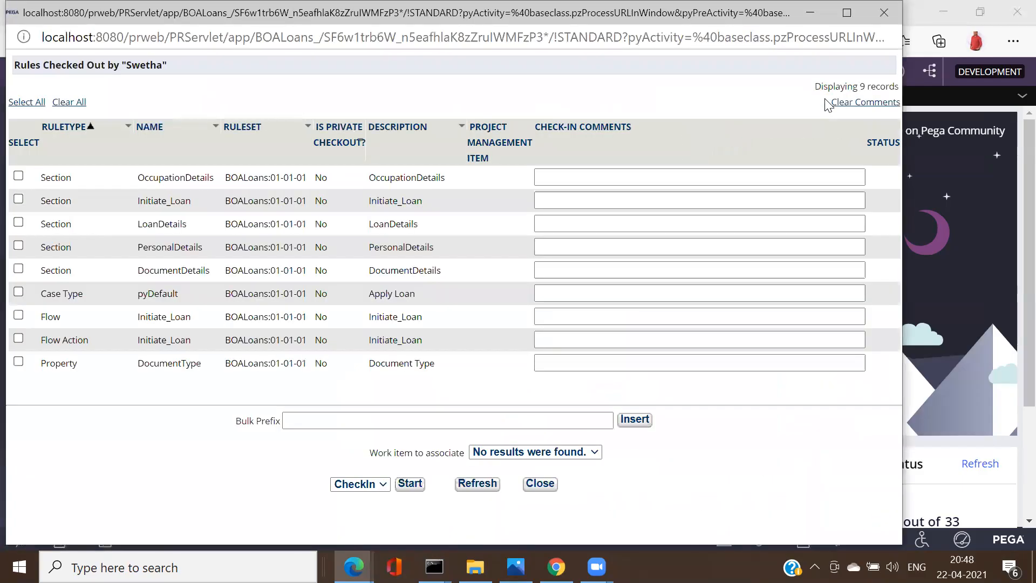
{"action": "left_click", "coordinate": [21, 103]}
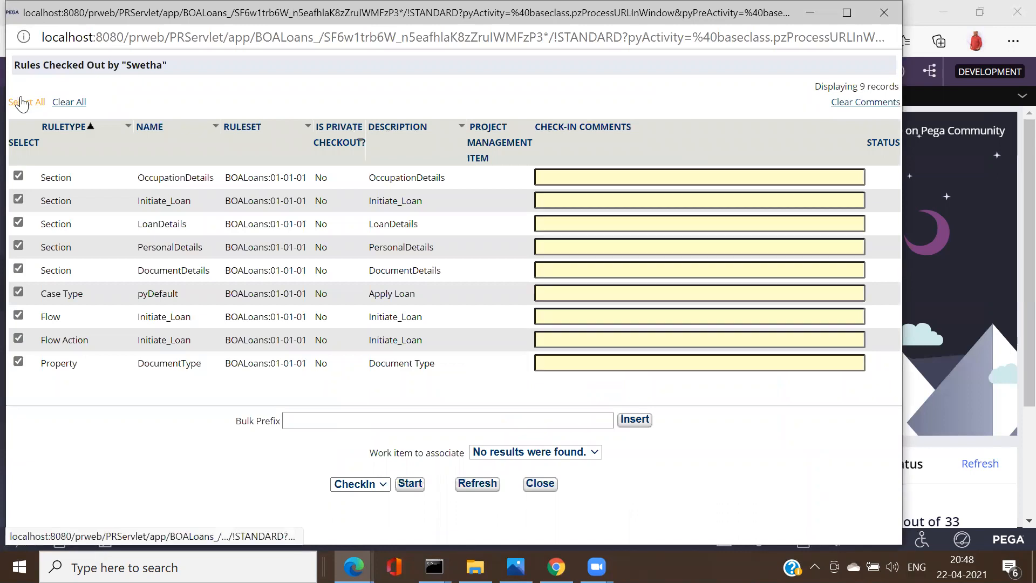
{"action": "left_click", "coordinate": [341, 420]}
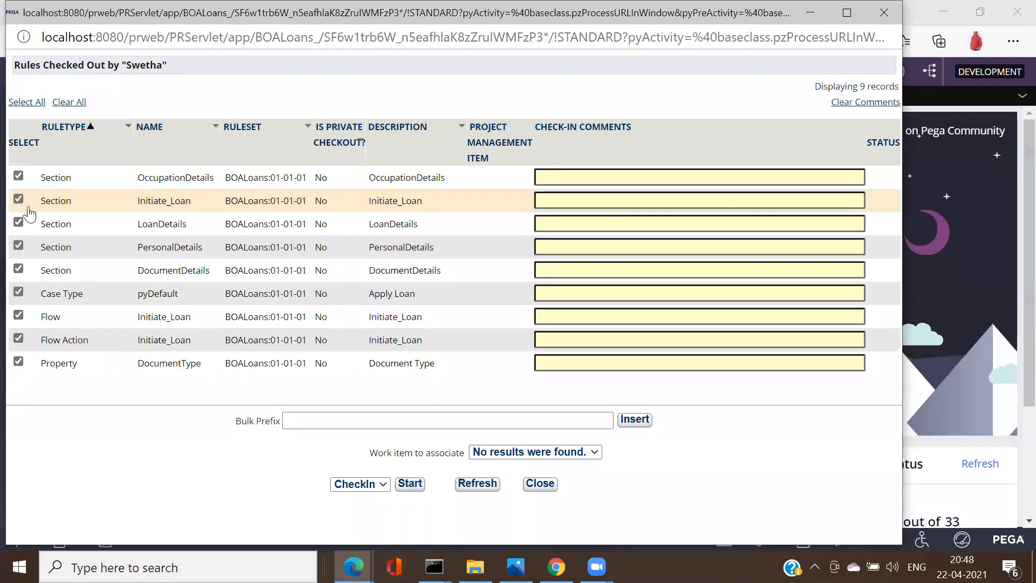
{"action": "left_click", "coordinate": [19, 223]}
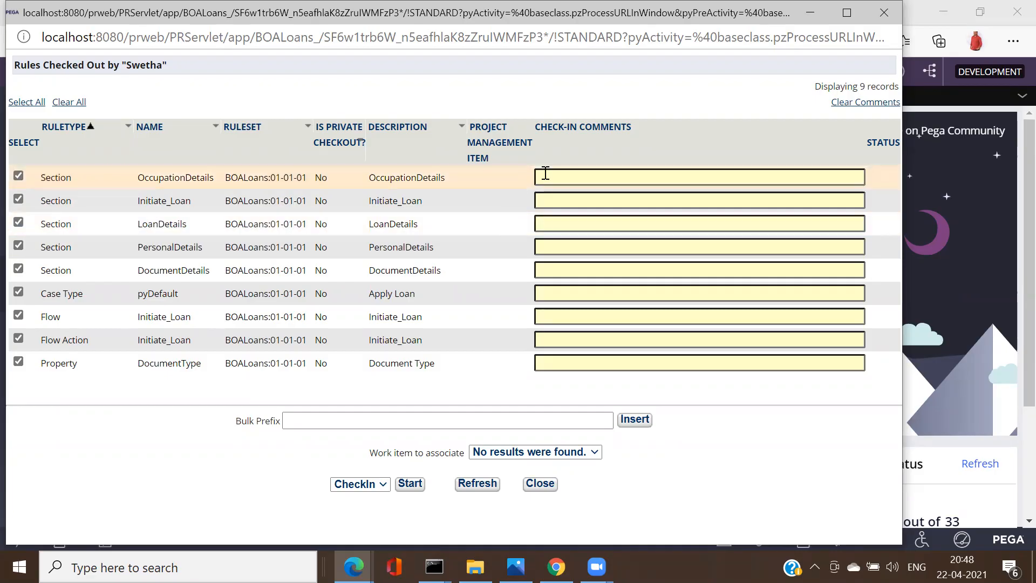
{"action": "left_click", "coordinate": [320, 419]}
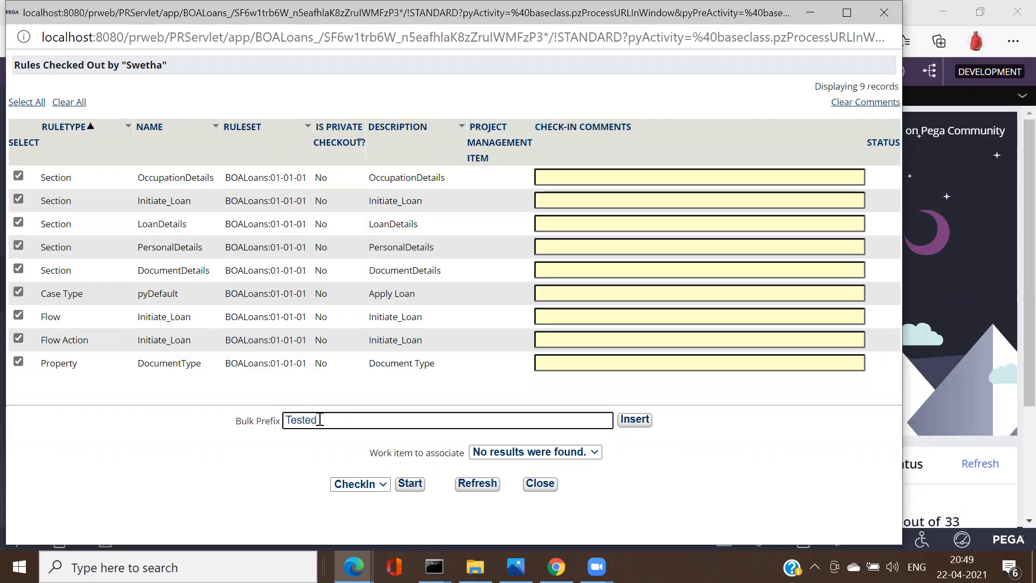
{"action": "left_click", "coordinate": [637, 422]}
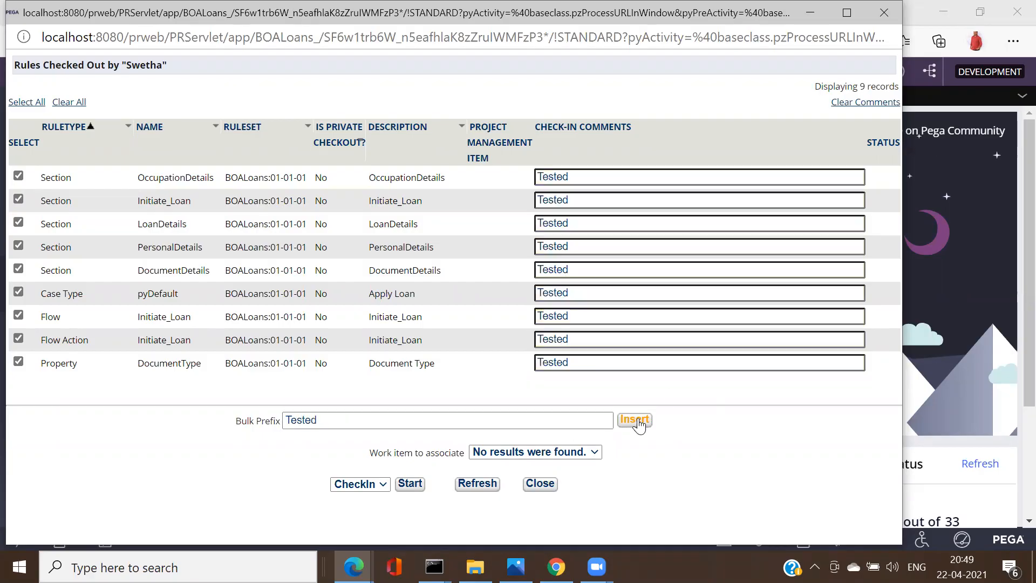
Step: Run the CheckIn bulk action on all selected rules
{"action": "left_click", "coordinate": [381, 486]}
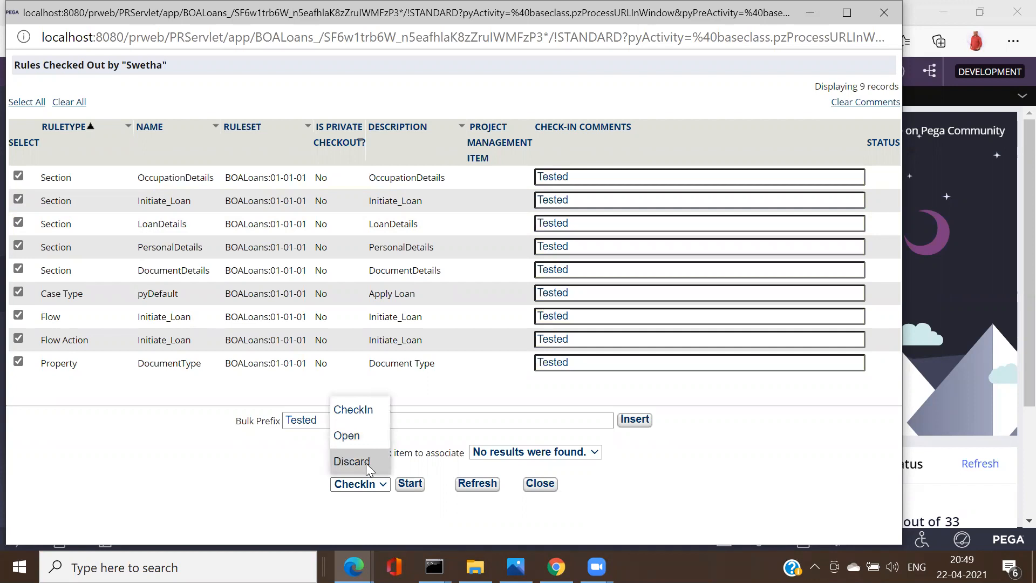
{"action": "left_click", "coordinate": [356, 411]}
{"action": "left_click", "coordinate": [410, 483]}
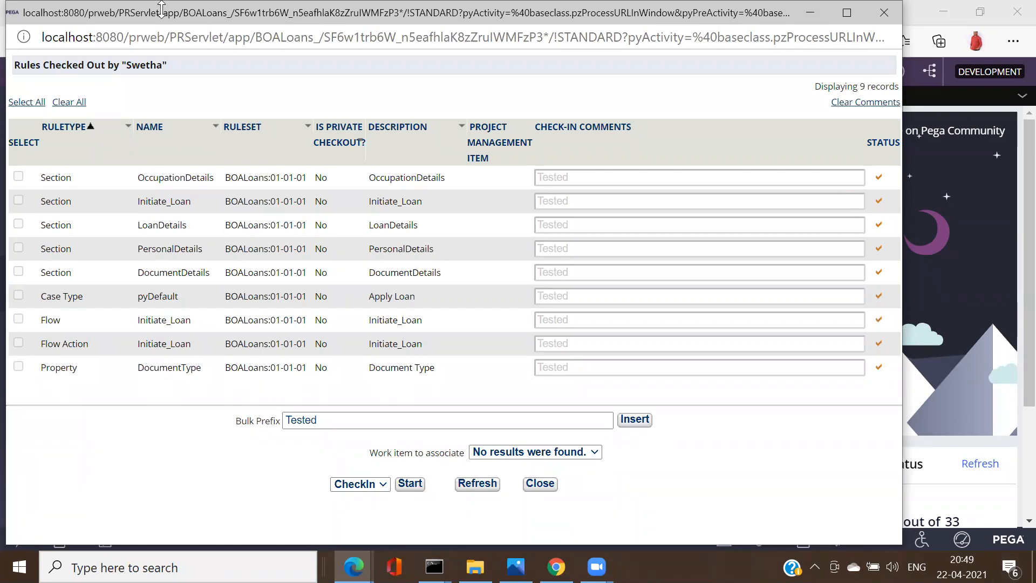
{"action": "mouse_move", "coordinate": [880, 249]}
{"action": "left_click_drag", "start_coordinate": [153, 18], "coordinate": [179, 137]}
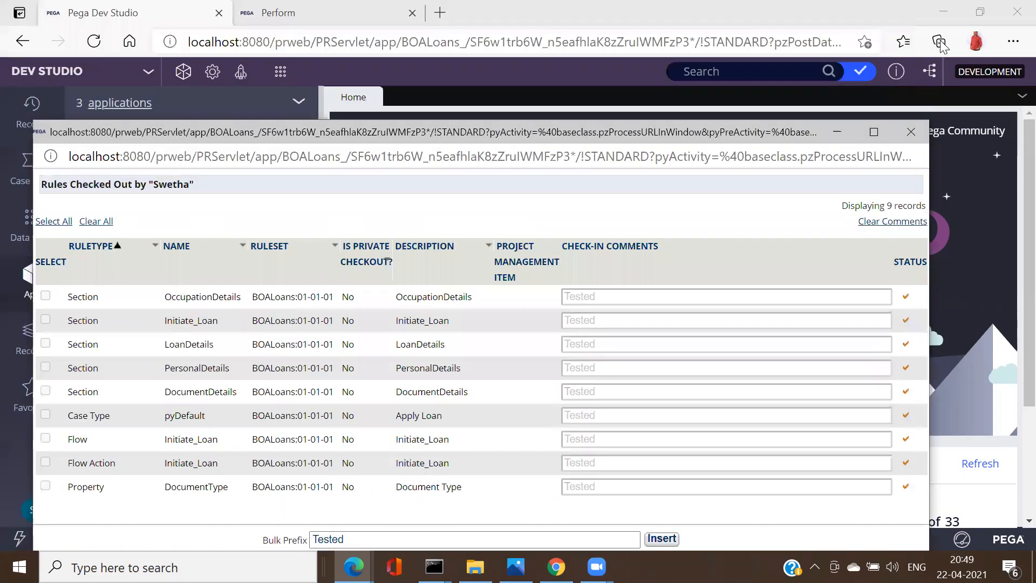
Step: Close the checked-out rules window and log off the Case Worker portal
{"action": "left_click", "coordinate": [912, 131]}
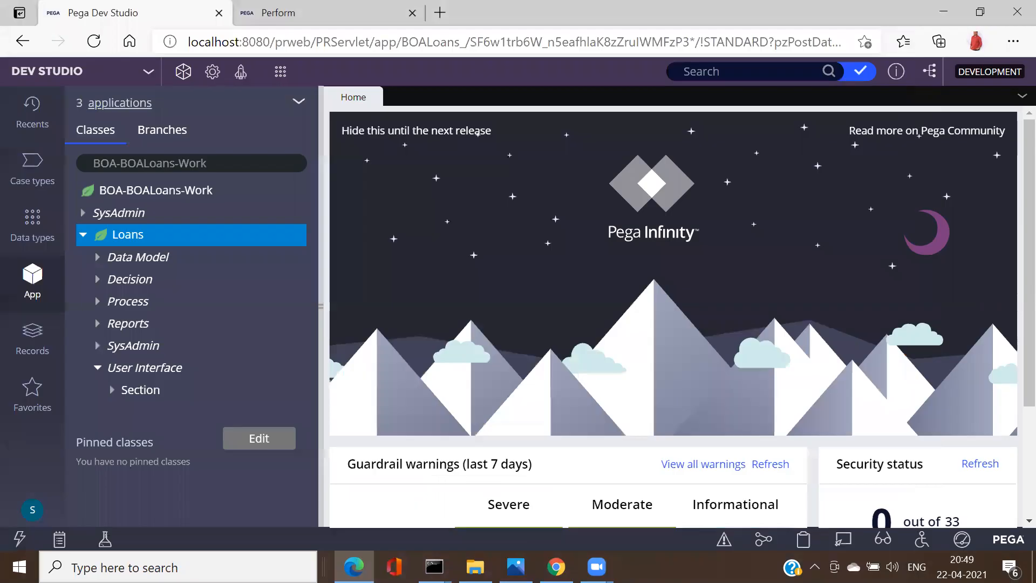
{"action": "left_click", "coordinate": [556, 567]}
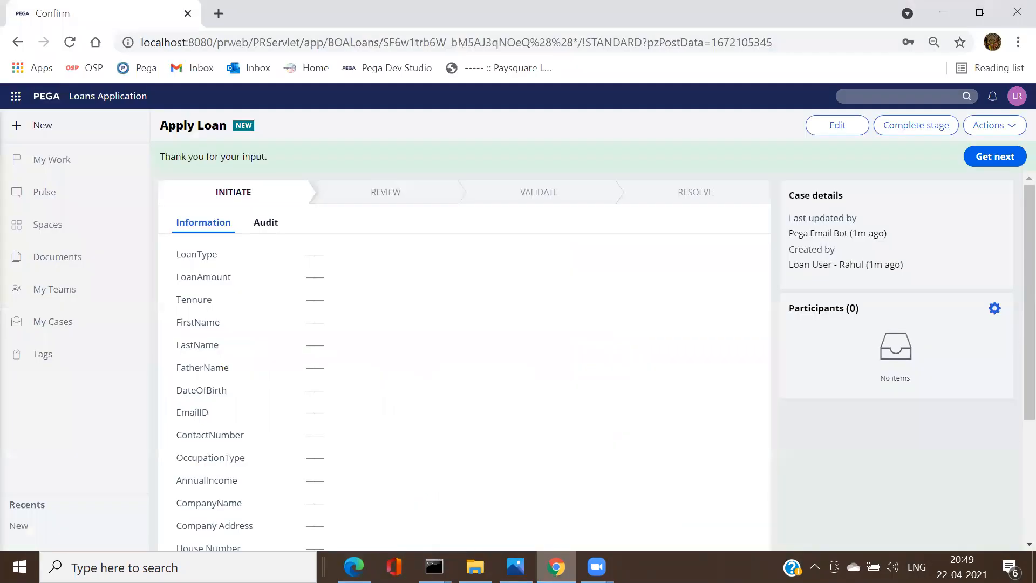
{"action": "left_click", "coordinate": [1017, 97]}
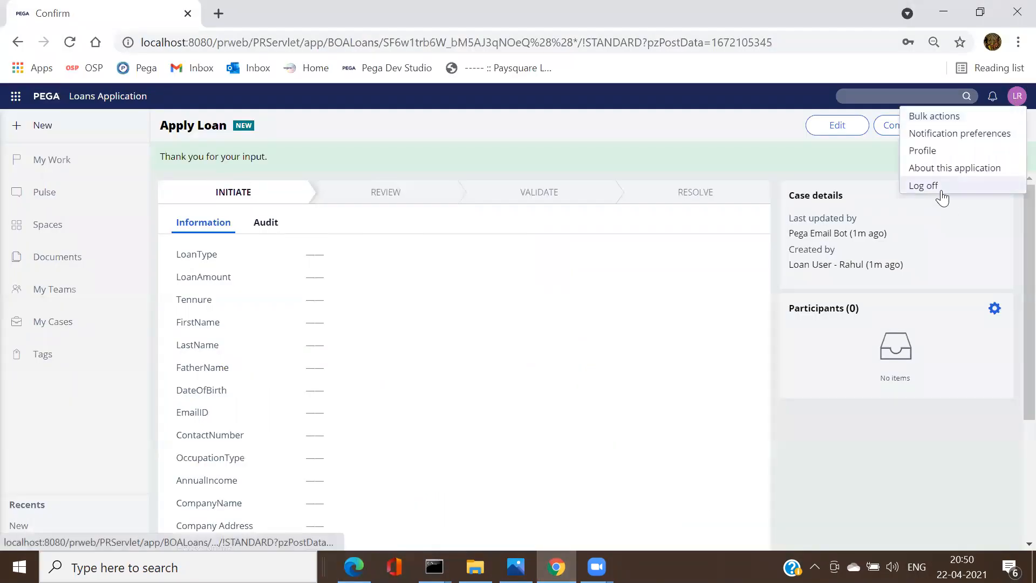
{"action": "left_click", "coordinate": [924, 185]}
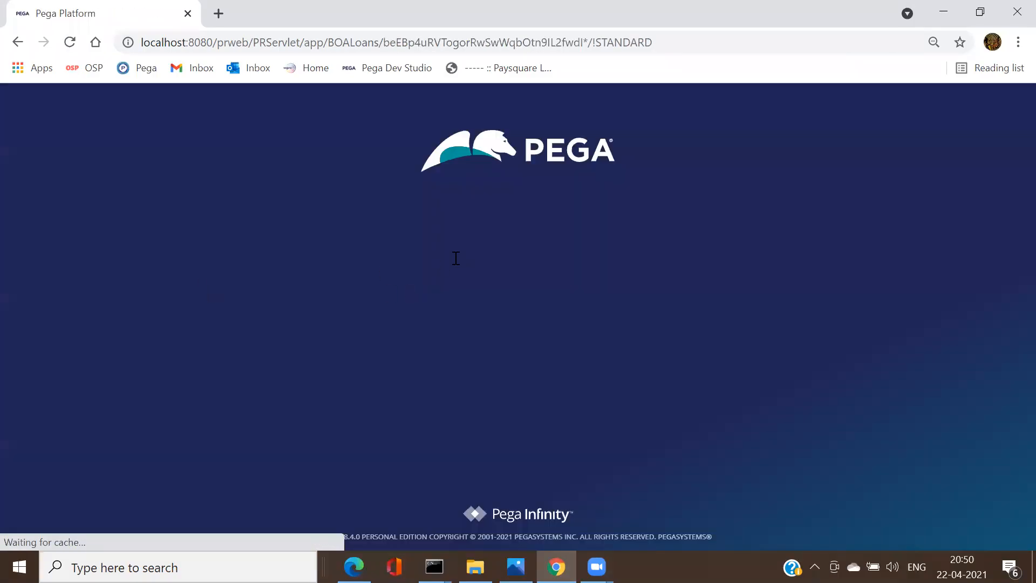
Step: Sign back in as the loan user with its password
{"action": "left_click", "coordinate": [439, 250]}
{"action": "key", "text": "ctrl+v"}
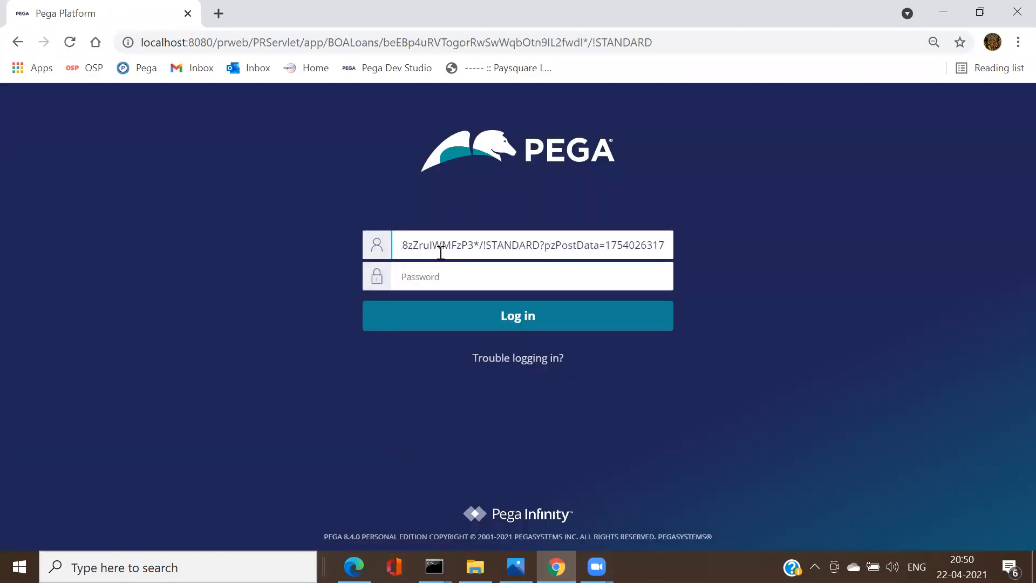
{"action": "key", "text": "ctrl+a"}
{"action": "key", "text": "BackSpace"}
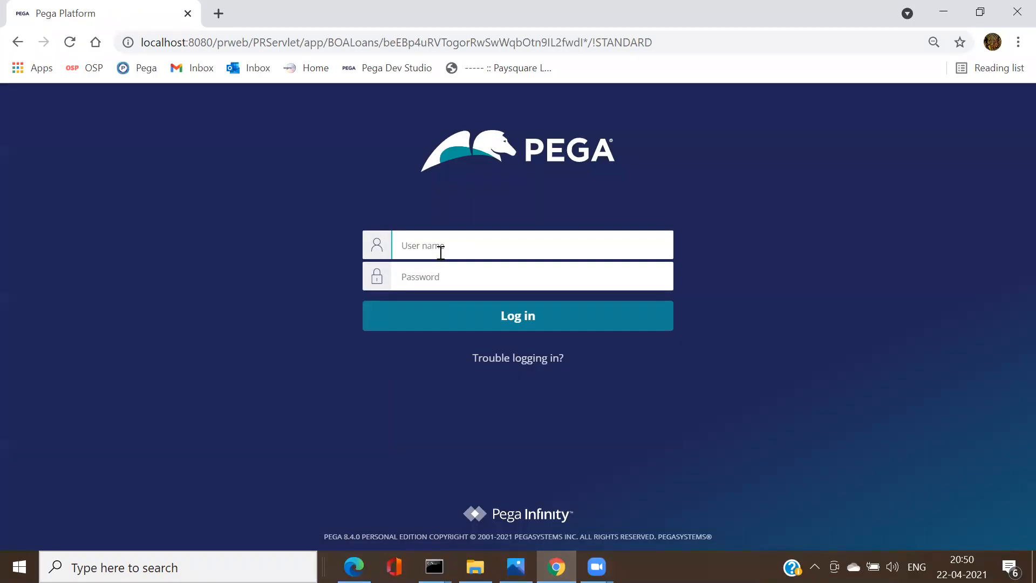
{"action": "type", "text": "Loanuser1"}
{"action": "left_click", "coordinate": [439, 276]}
{"action": "left_click", "coordinate": [441, 275]}
{"action": "type", "text": "••"}
{"action": "key", "text": "Return"}
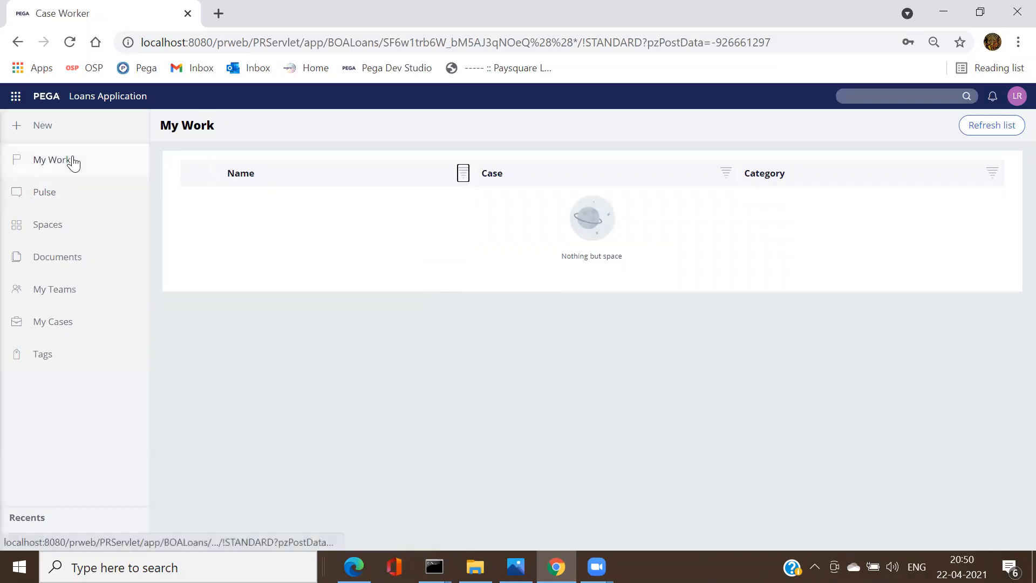
Step: Start a new Apply Loan case in the Case Worker portal
{"action": "left_click", "coordinate": [52, 130]}
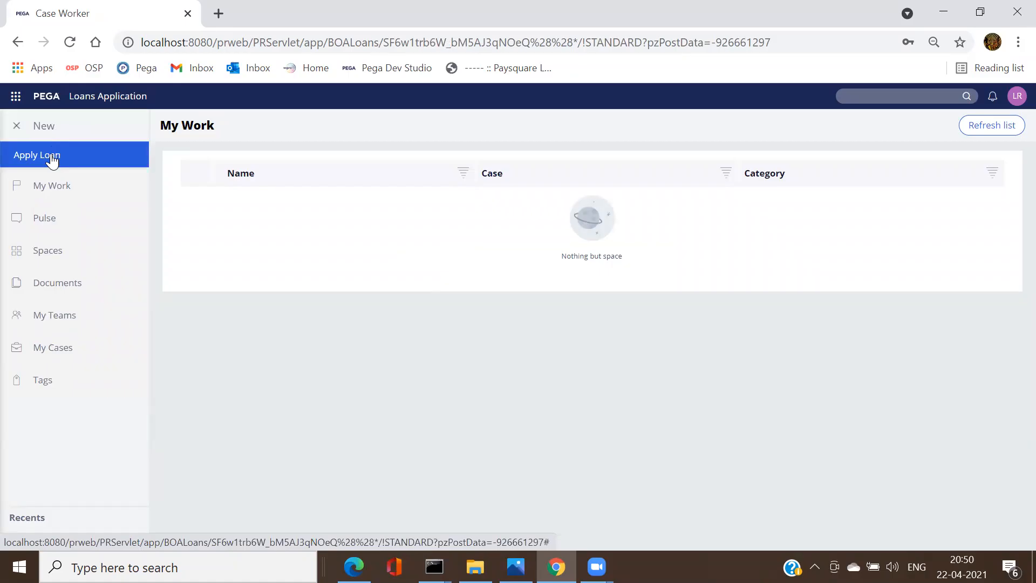
{"action": "left_click", "coordinate": [51, 155]}
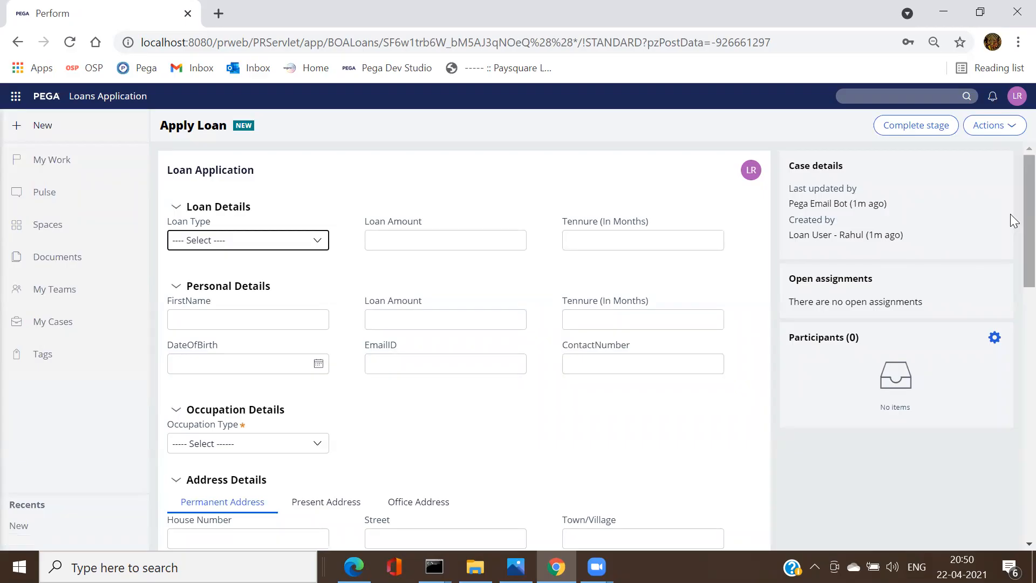
{"action": "mouse_move", "coordinate": [1014, 220]}
{"action": "left_mouse_down"}
{"action": "mouse_move", "coordinate": [1014, 516]}
{"action": "mouse_move", "coordinate": [1014, 212]}
{"action": "left_mouse_up"}
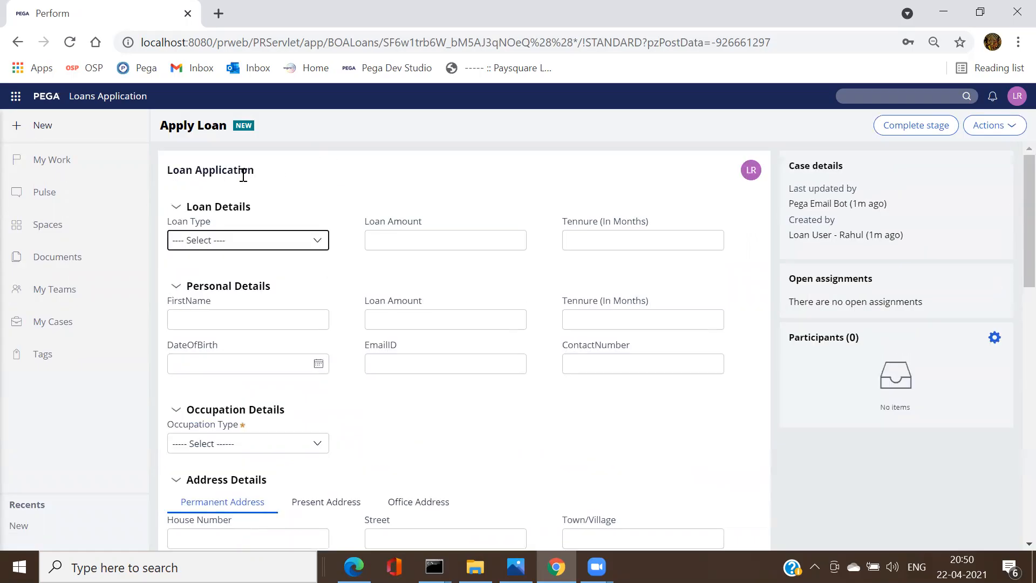
Step: Collapse and re-expand the Loan, Personal and Occupation Details sections
{"action": "left_click", "coordinate": [176, 208]}
{"action": "left_click", "coordinate": [178, 244]}
{"action": "left_click", "coordinate": [176, 280]}
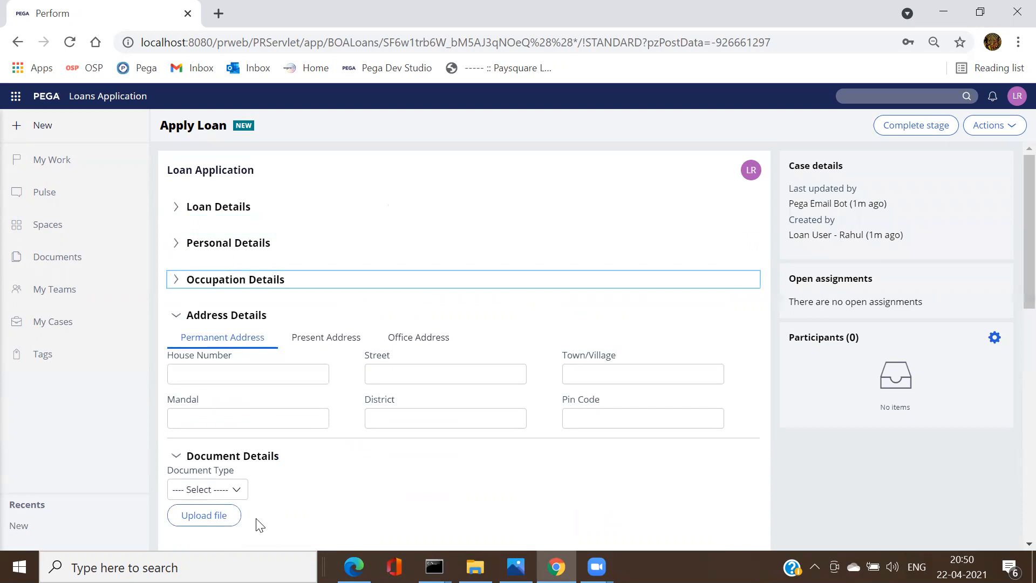
{"action": "left_click", "coordinate": [177, 209]}
{"action": "left_click", "coordinate": [175, 287]}
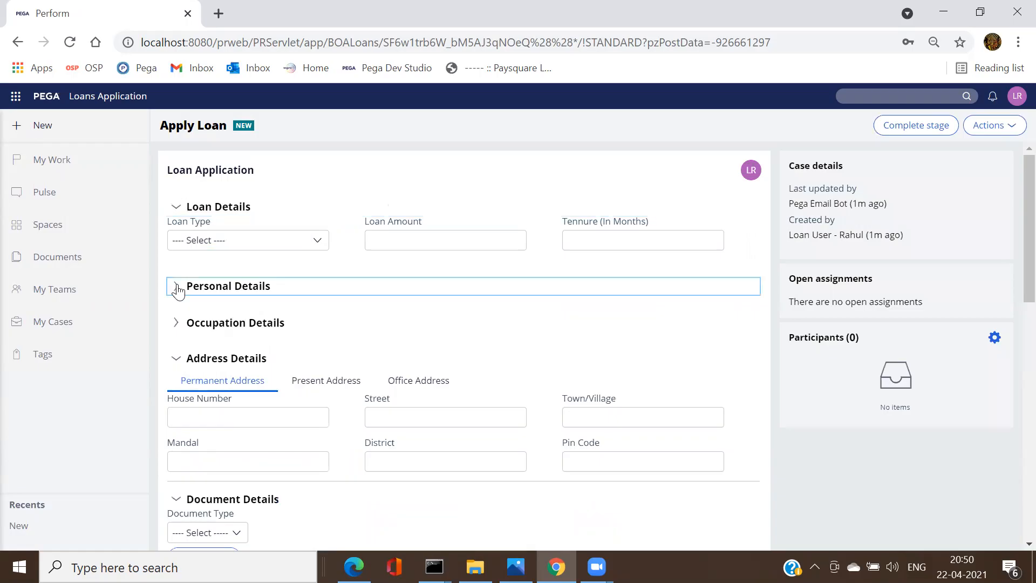
{"action": "left_click", "coordinate": [177, 411]}
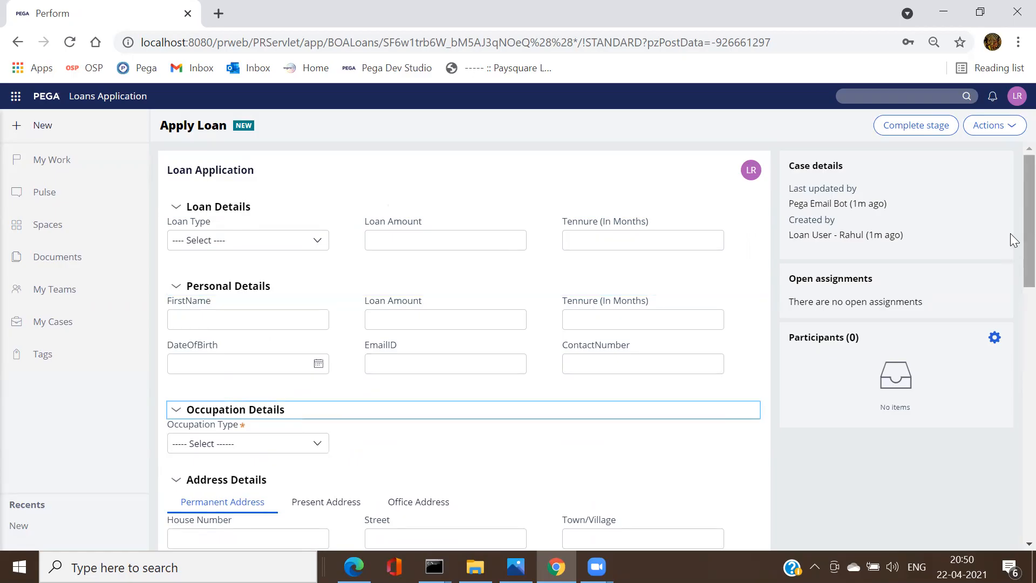
Step: Scroll through the Loan Application form, then return to Dev Studio
{"action": "left_click_drag", "start_coordinate": [1028, 234], "coordinate": [1029, 496]}
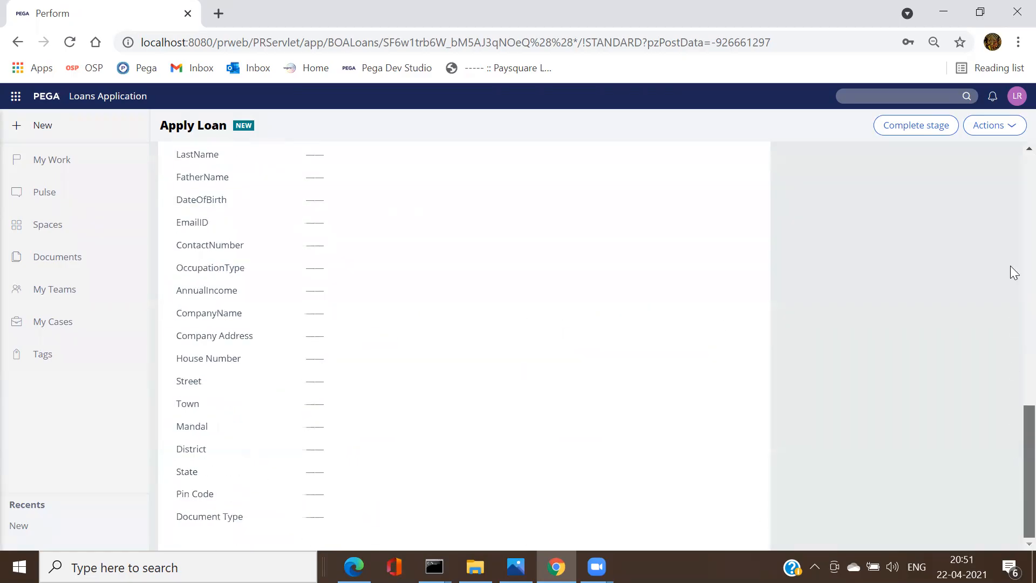
{"action": "scroll", "coordinate": [1014, 273], "scroll_direction": "up", "scroll_amount": 15}
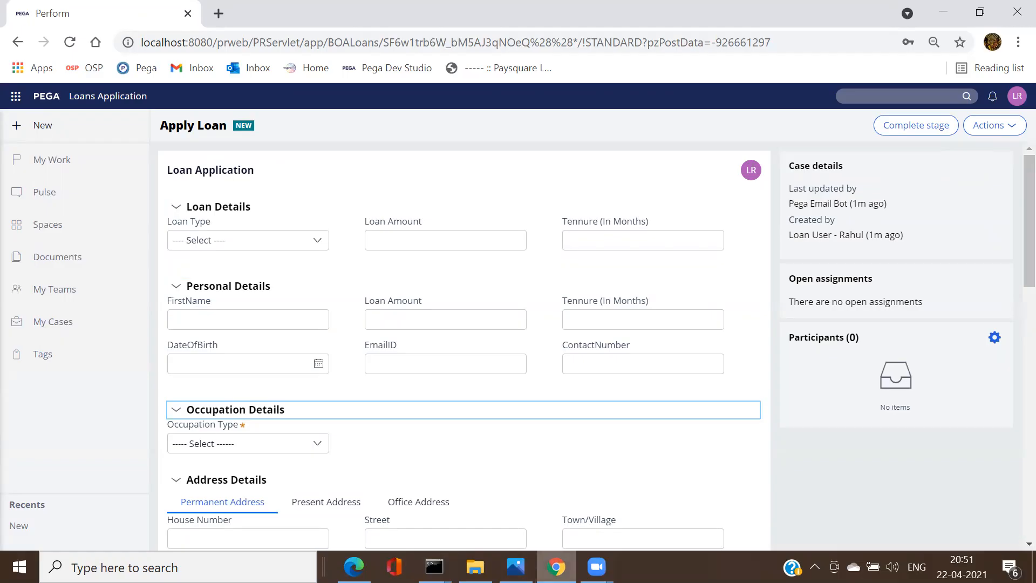
{"action": "mouse_move", "coordinate": [556, 566]}
{"action": "left_click", "coordinate": [353, 567]}
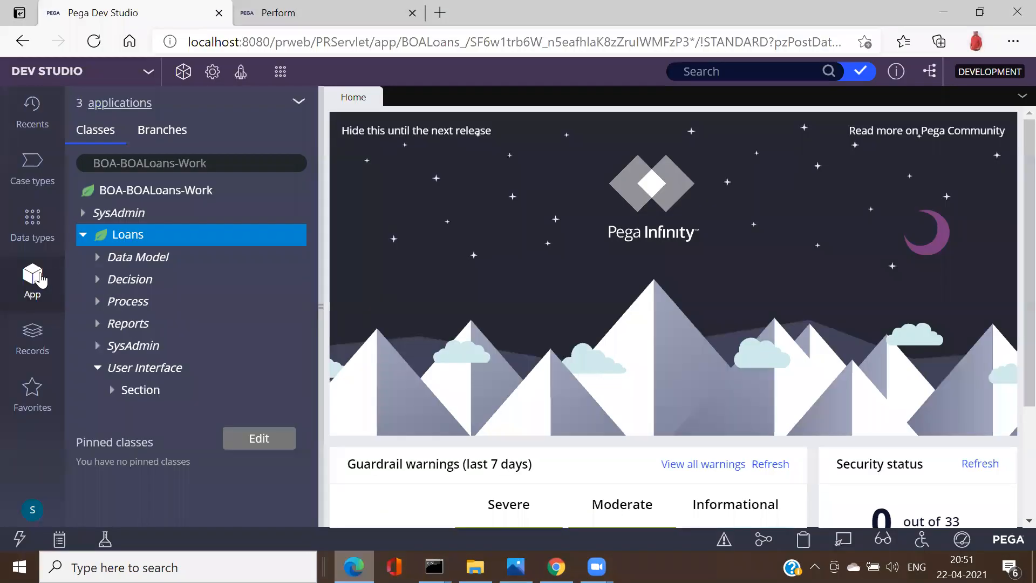
{"action": "key", "text": "alt+Tab"}
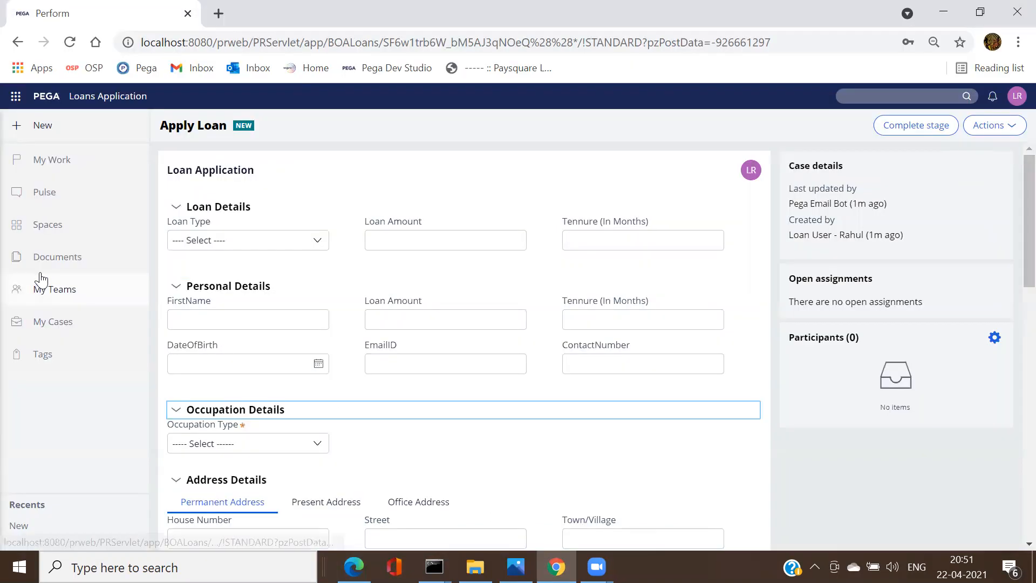
{"action": "left_click_drag", "start_coordinate": [1012, 219], "coordinate": [1010, 324]}
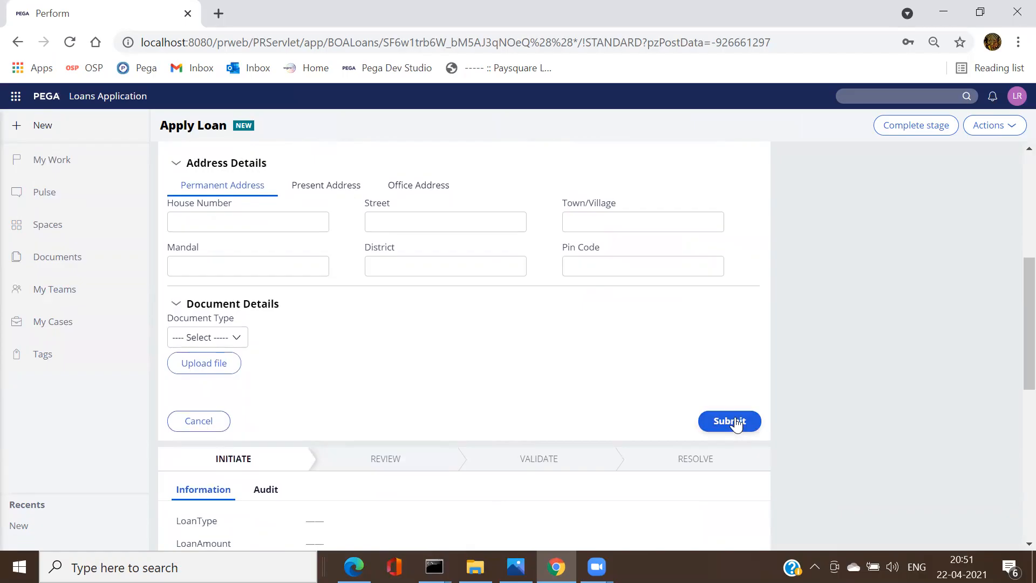
{"action": "key", "text": "alt+Tab"}
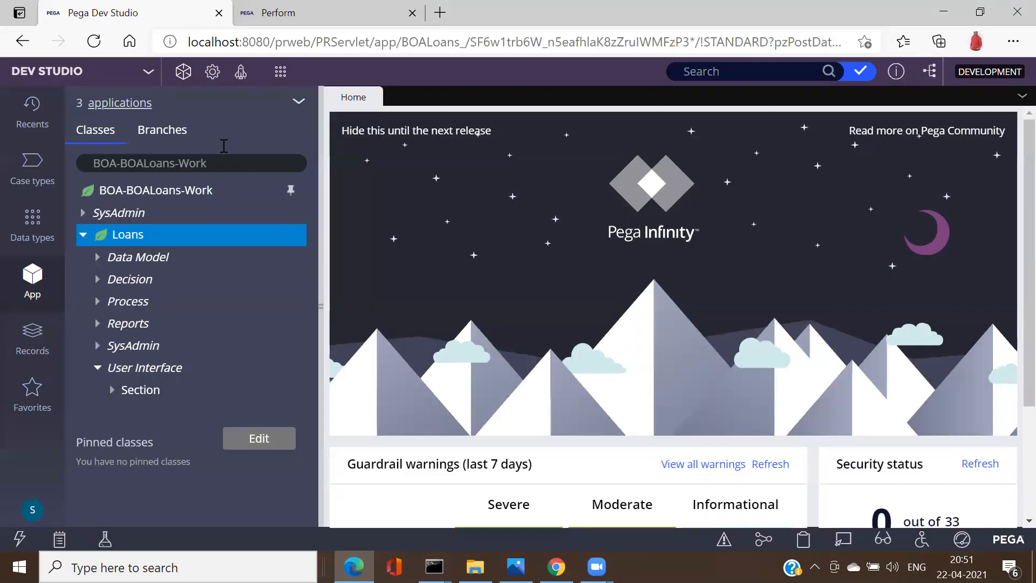
Step: Open the Apply Loan case type, widen its workflow to inspect the empty Review stage, then return to Case Worker
{"action": "left_click", "coordinate": [29, 178]}
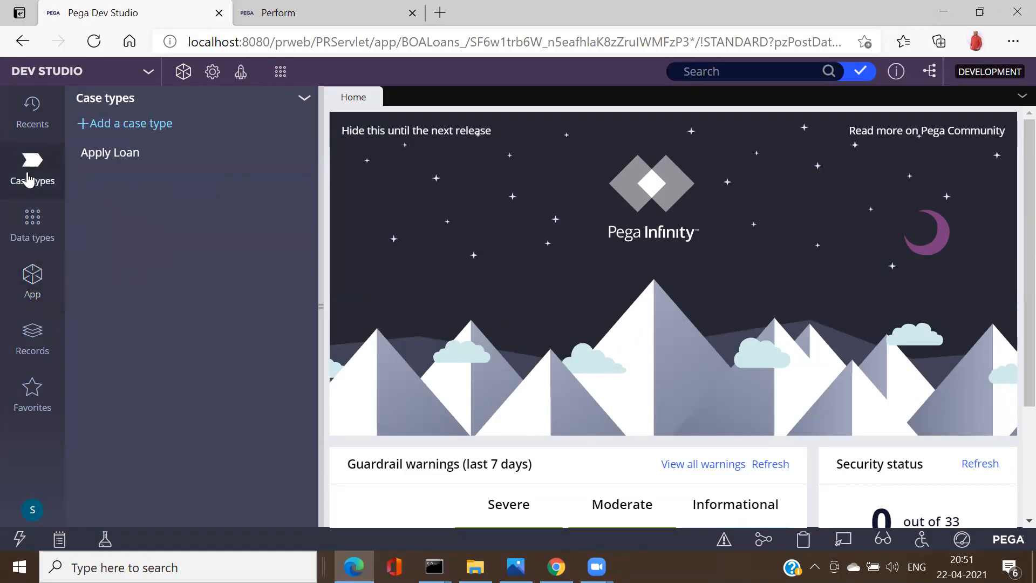
{"action": "left_click", "coordinate": [106, 156]}
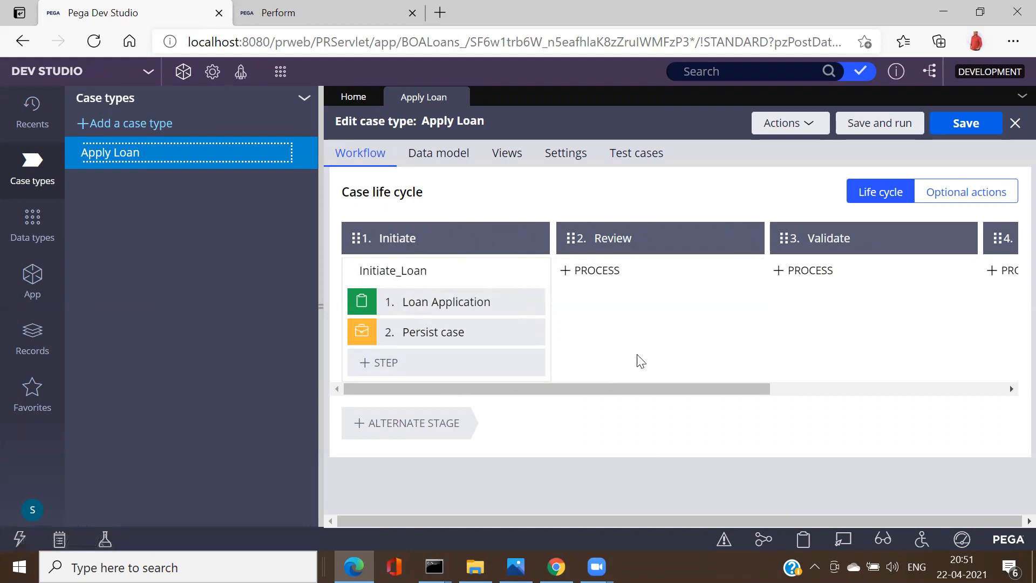
{"action": "left_click", "coordinate": [318, 307]}
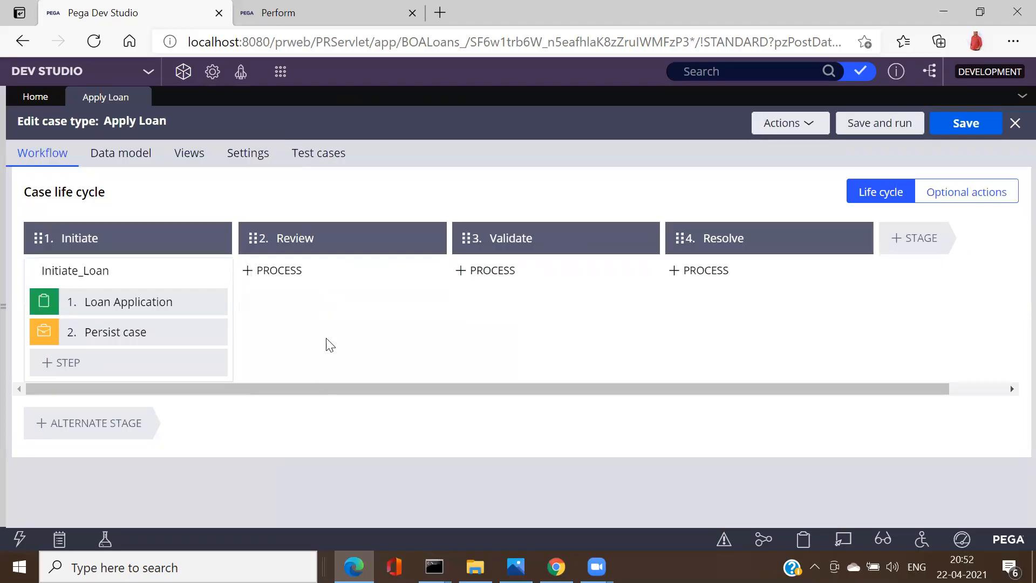
{"action": "mouse_move", "coordinate": [309, 308]}
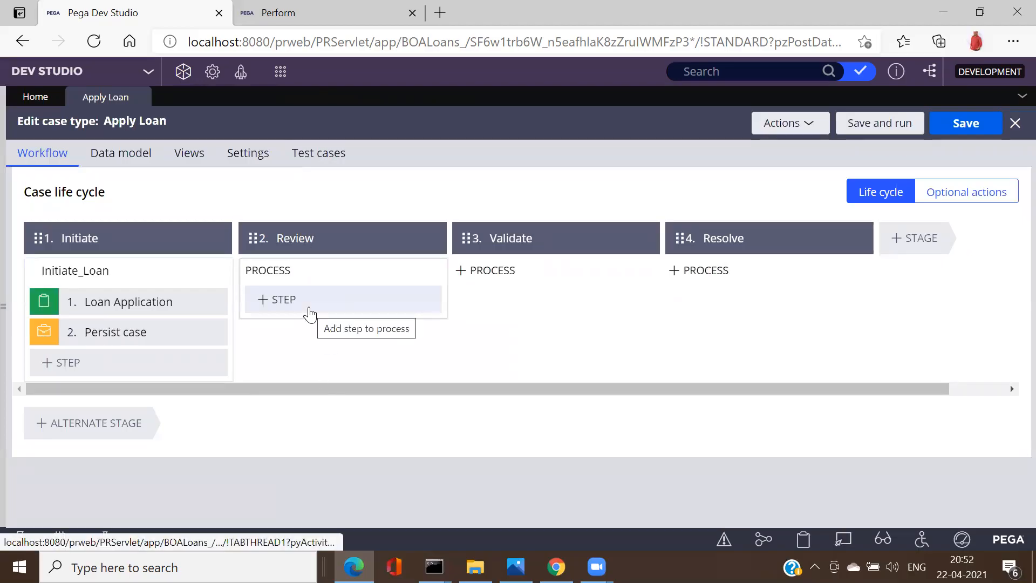
{"action": "key", "text": "alt+Tab"}
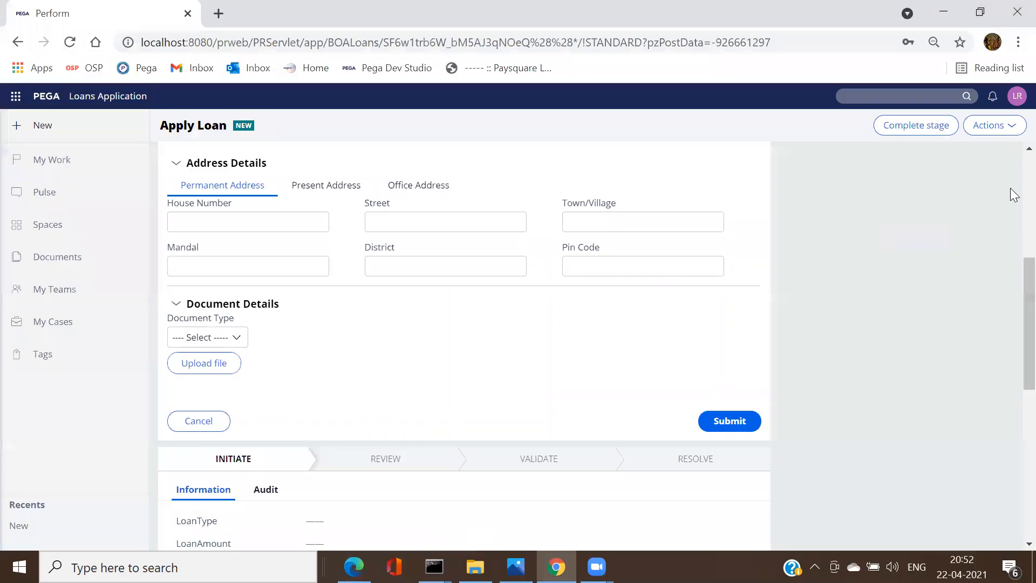
Step: Try submitting the form, then set the flagged Occupation Type to Job
{"action": "left_click", "coordinate": [1015, 128]}
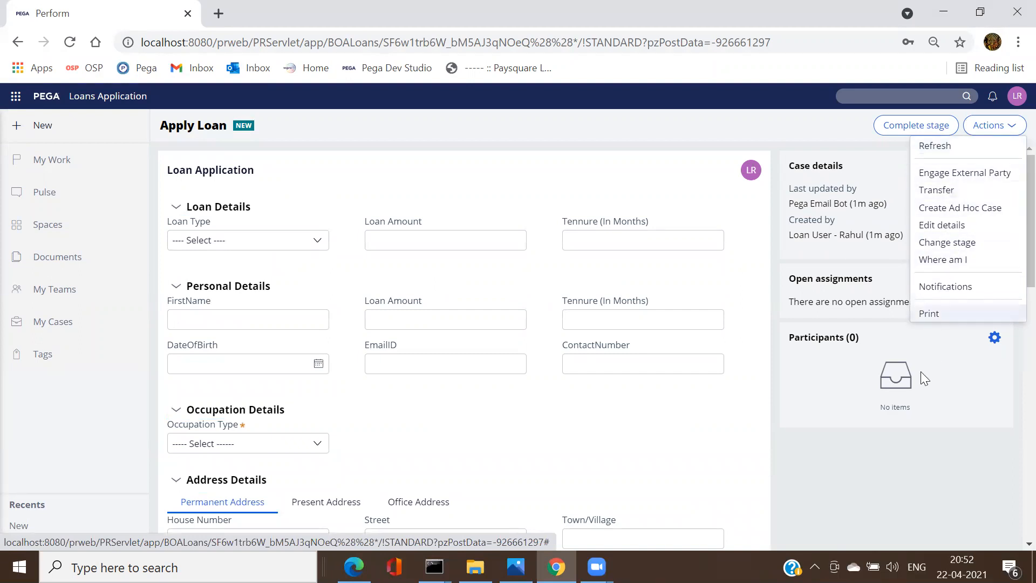
{"action": "left_click", "coordinate": [931, 433]}
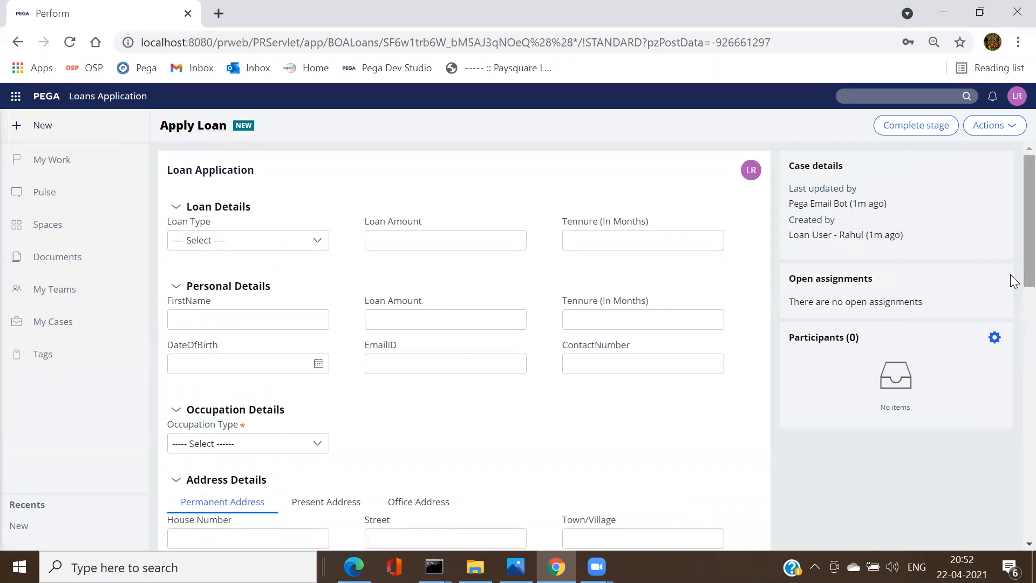
{"action": "scroll", "coordinate": [1014, 292], "scroll_direction": "down", "scroll_amount": 3}
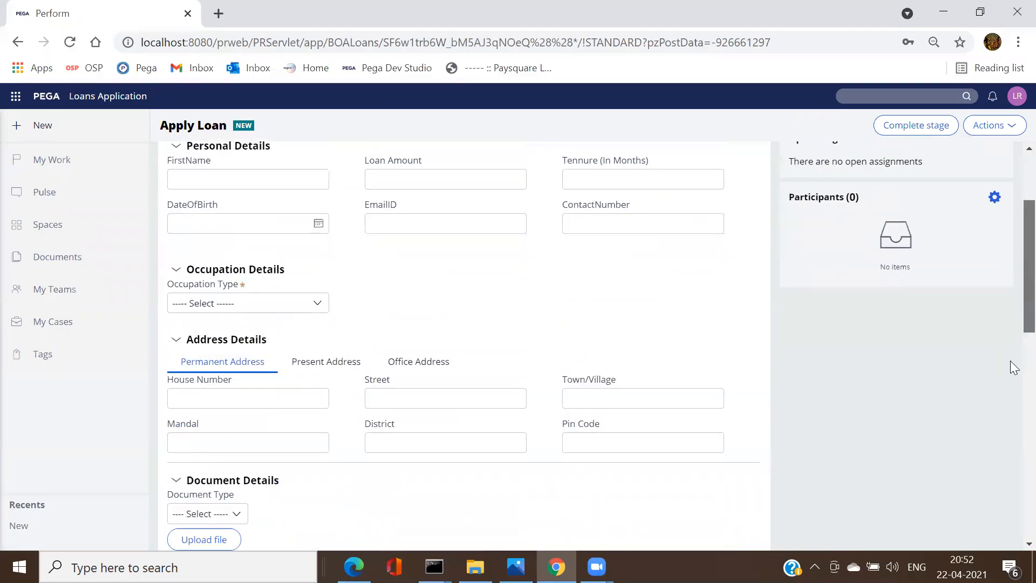
{"action": "scroll", "coordinate": [1011, 363], "scroll_direction": "down", "scroll_amount": 3}
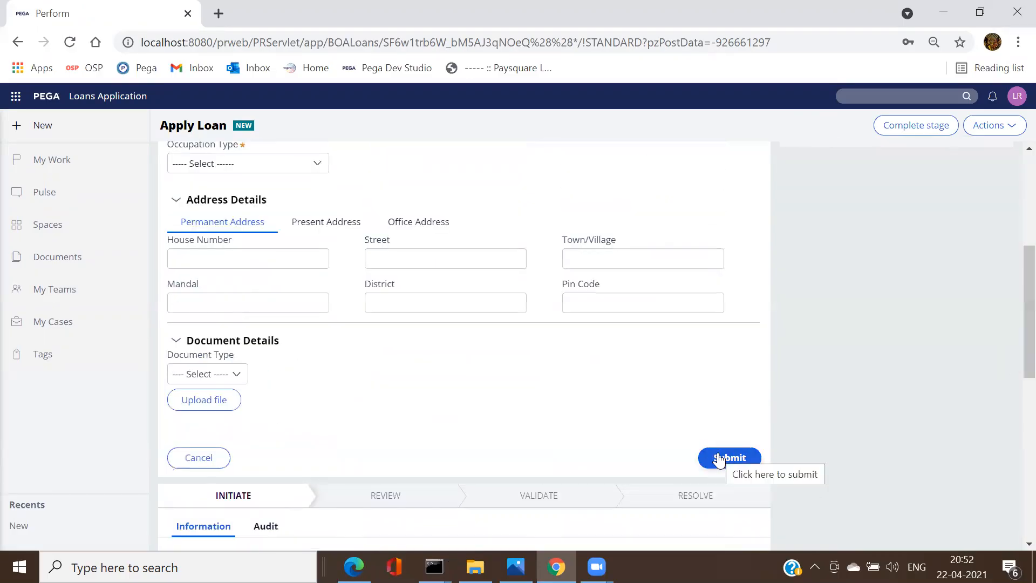
{"action": "left_click", "coordinate": [719, 459]}
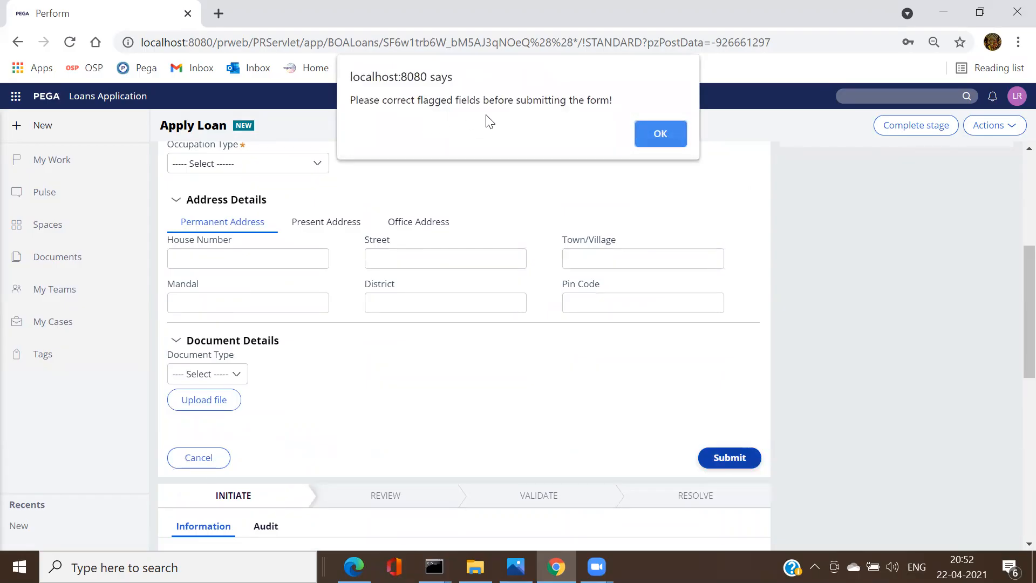
{"action": "left_click", "coordinate": [658, 132]}
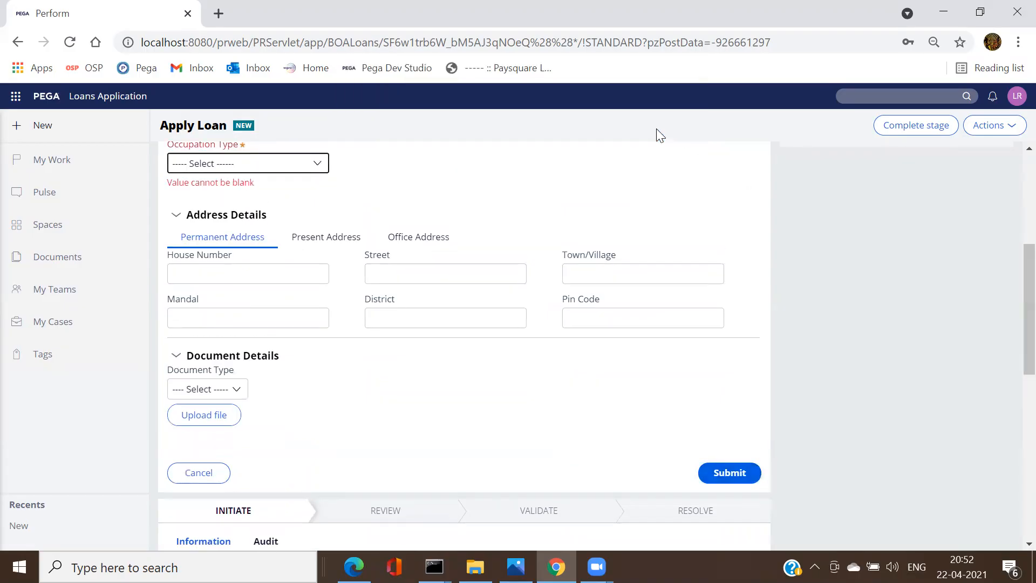
{"action": "left_click", "coordinate": [319, 165]}
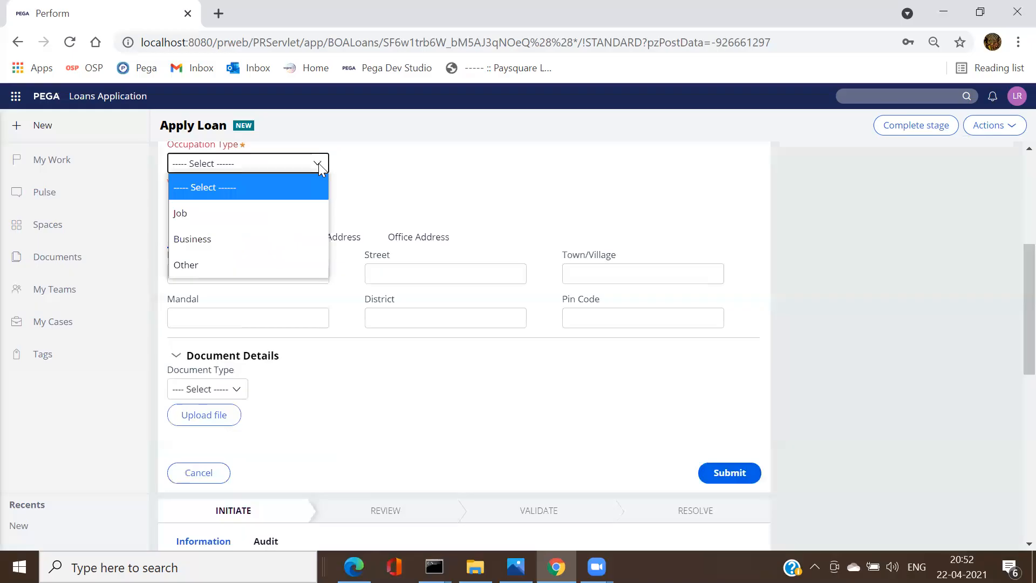
{"action": "left_click", "coordinate": [214, 216]}
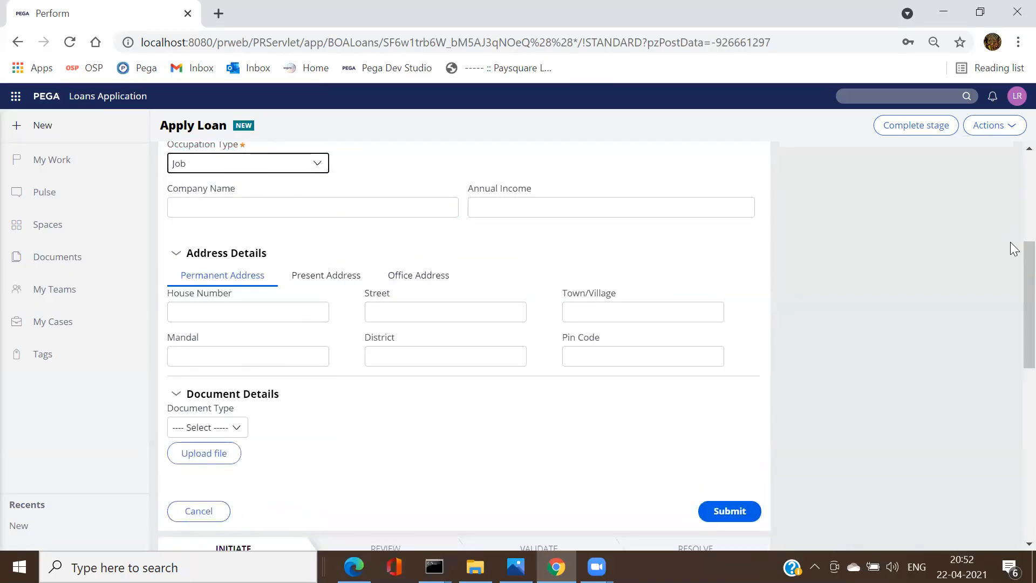
Step: Choose Personal Loan with loan amount 325235 and a tenure of 342 months
{"action": "scroll", "coordinate": [1014, 267], "scroll_direction": "up", "scroll_amount": 5}
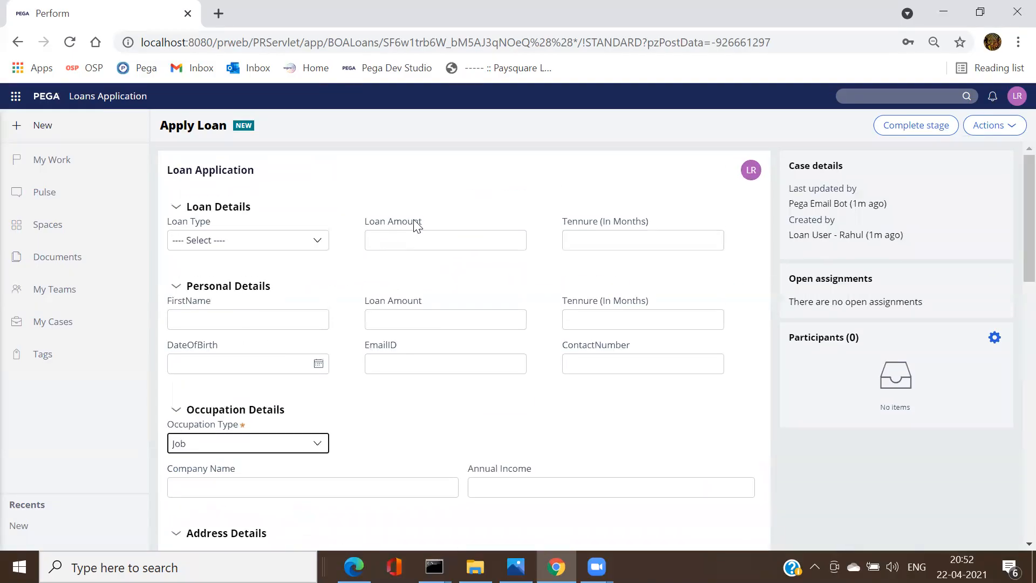
{"action": "left_click", "coordinate": [301, 241]}
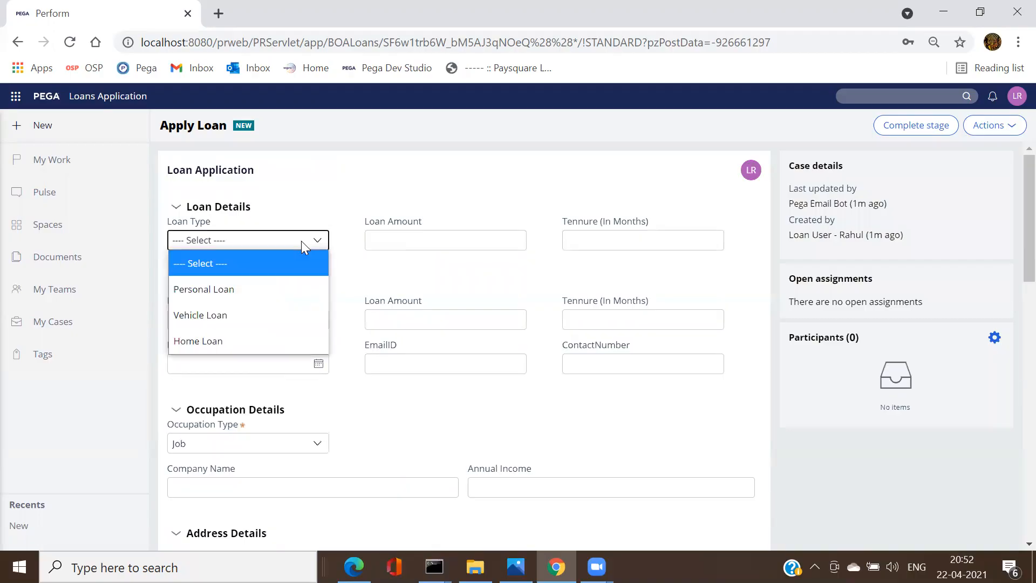
{"action": "left_click", "coordinate": [266, 288]}
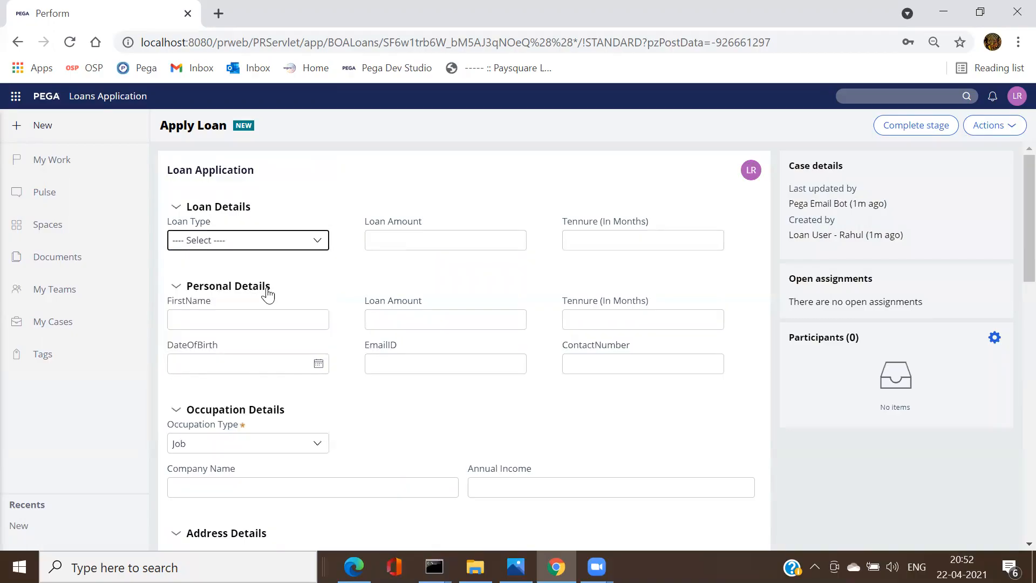
{"action": "left_click", "coordinate": [427, 237]}
{"action": "type", "text": "325235"}
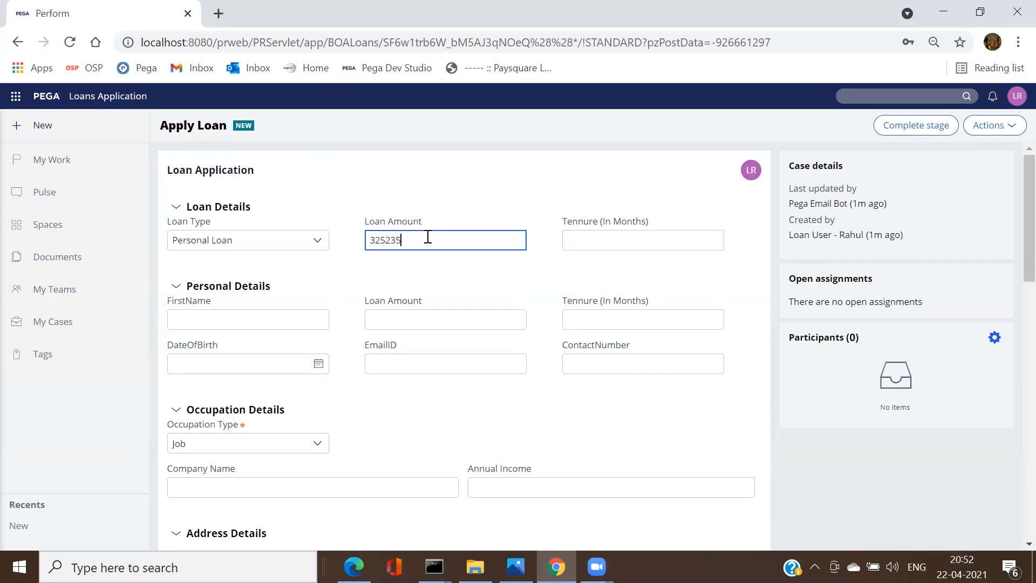
{"action": "left_click", "coordinate": [594, 236]}
{"action": "type", "text": "342"}
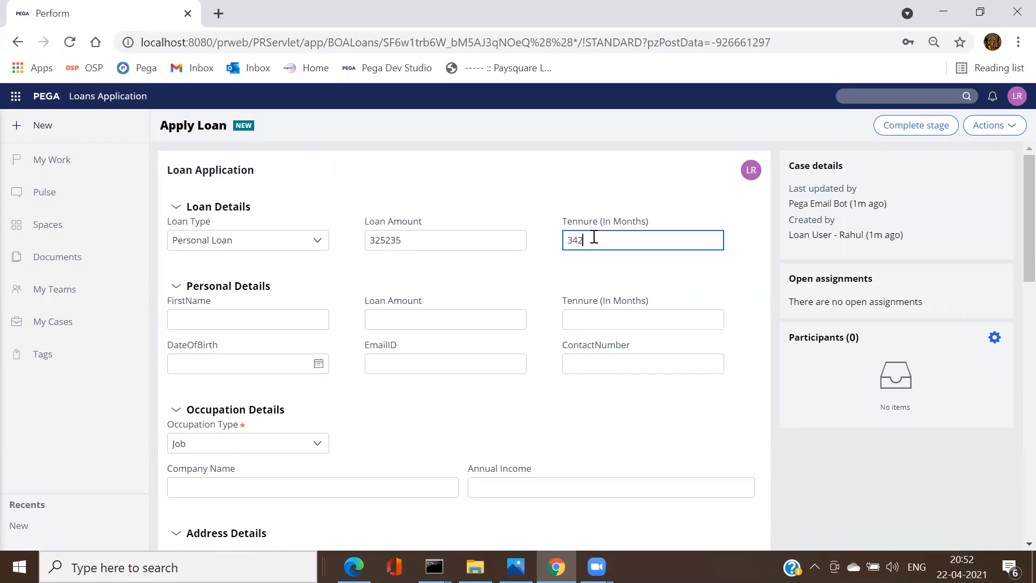
Step: Autofill applicant details, set birth date 4/21/2021, fix the contact number, and enter annual income 23253
{"action": "left_click", "coordinate": [227, 313]}
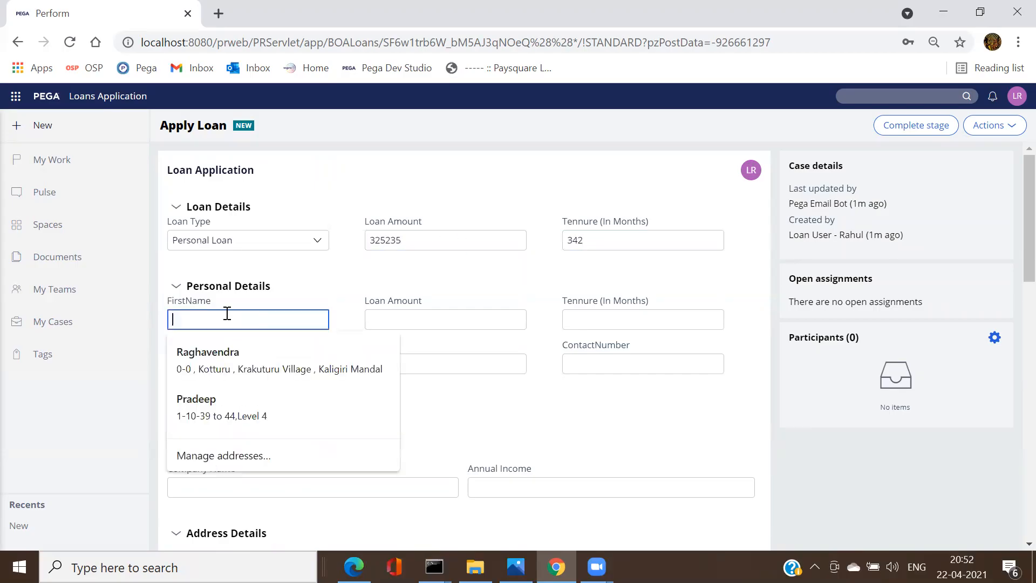
{"action": "left_click", "coordinate": [234, 406]}
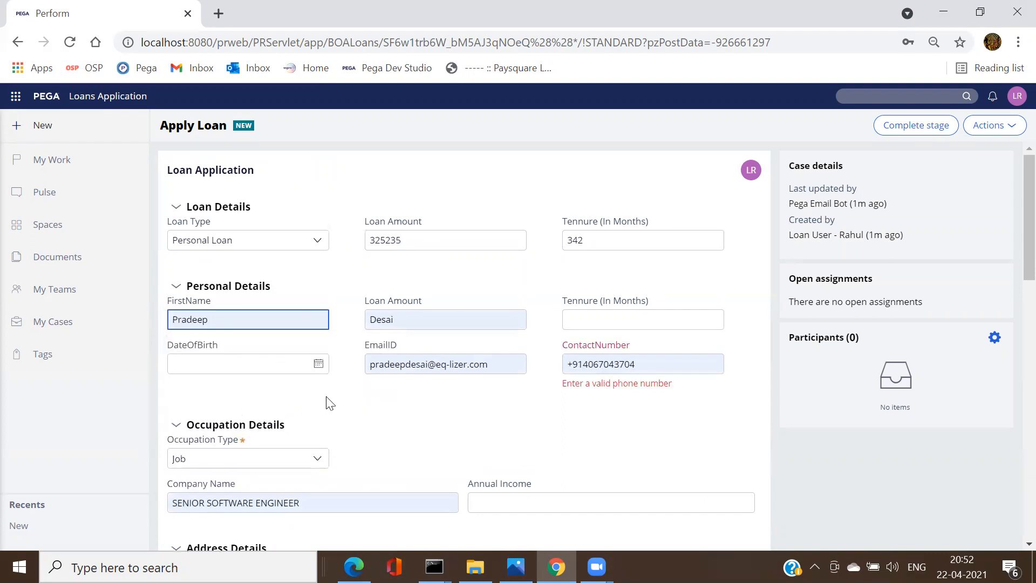
{"action": "left_click", "coordinate": [318, 365]}
{"action": "left_click", "coordinate": [251, 476]}
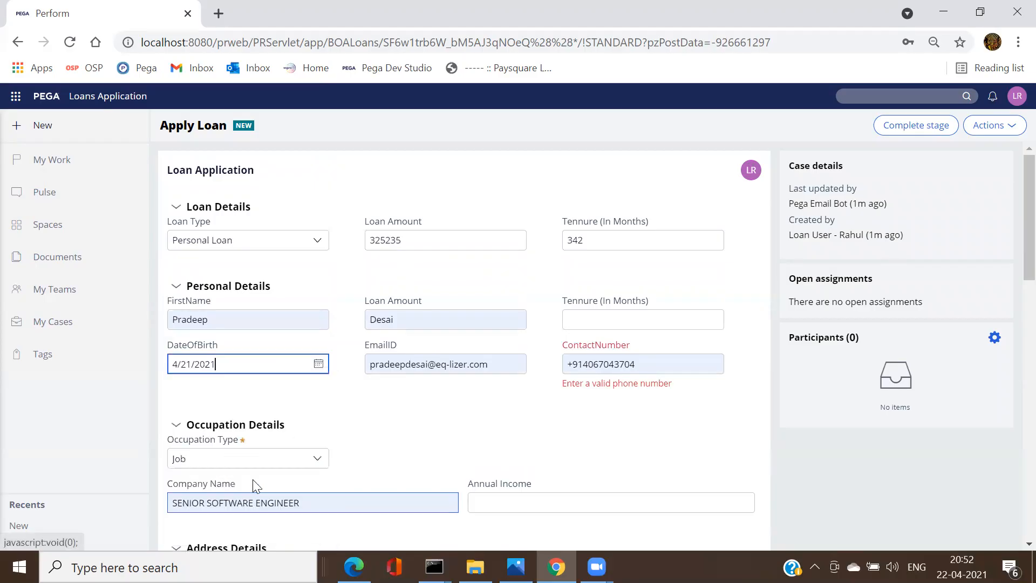
{"action": "left_click", "coordinate": [580, 363]}
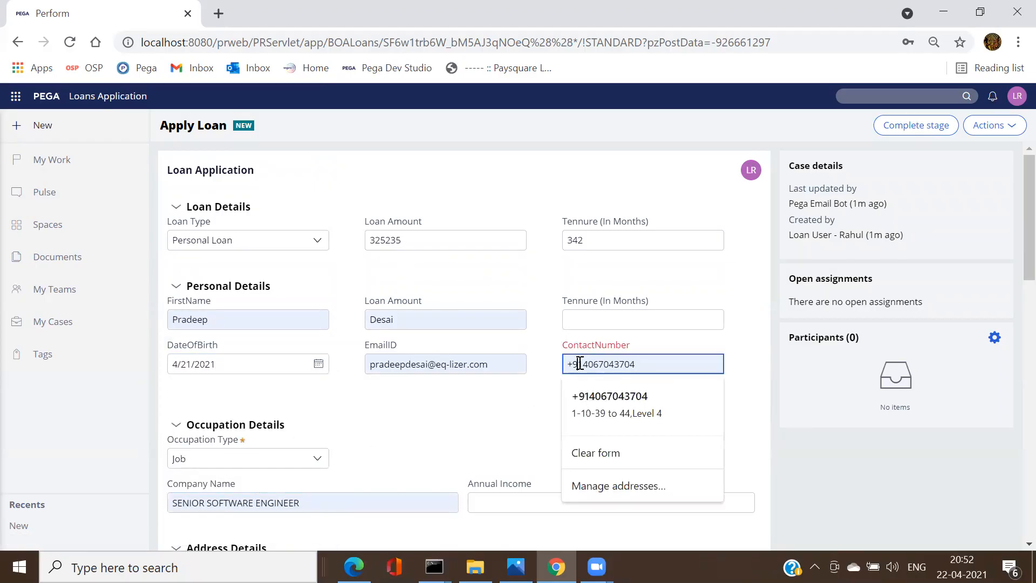
{"action": "key", "text": "BackSpace"}
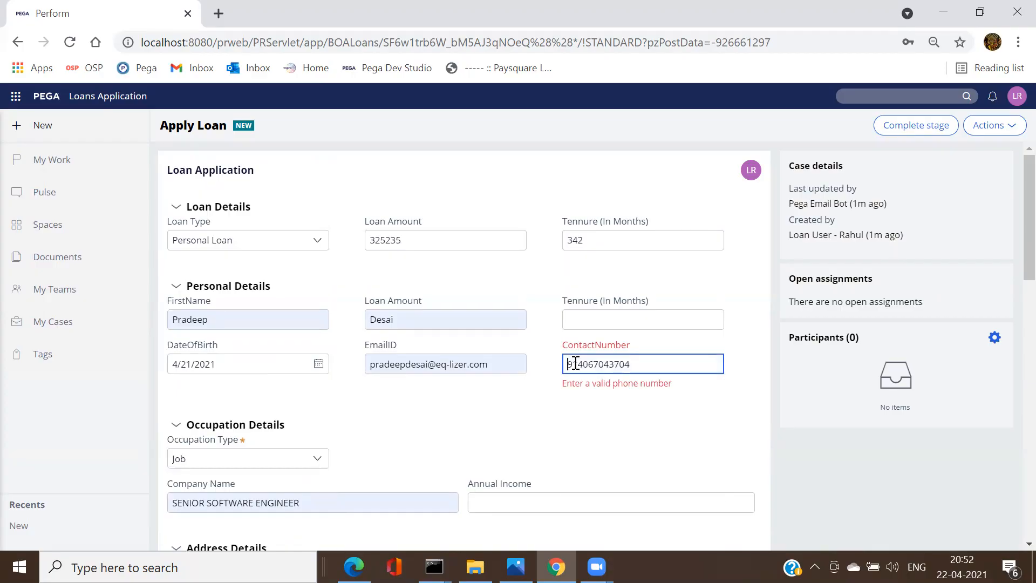
{"action": "key", "text": "Tab"}
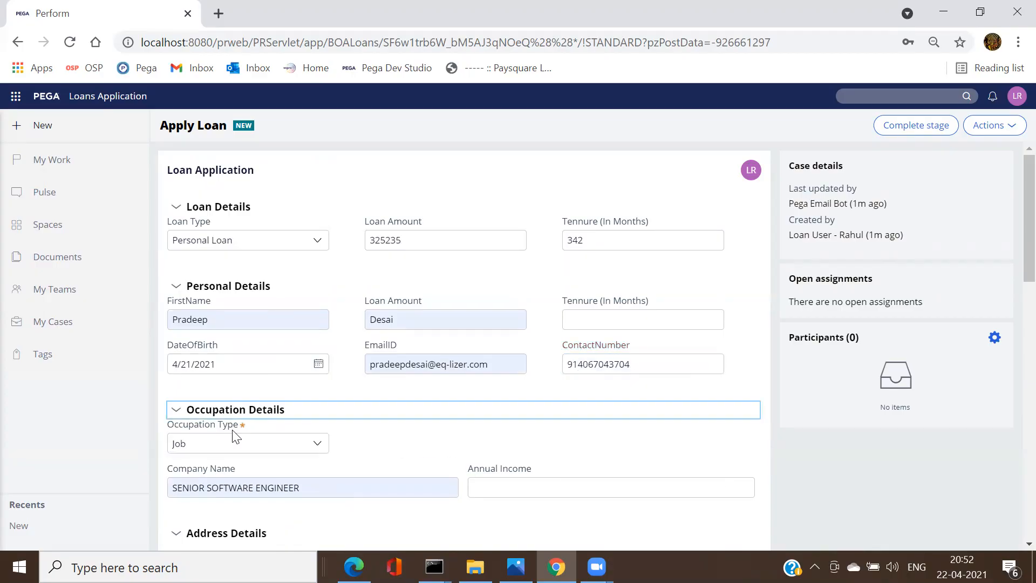
{"action": "left_click", "coordinate": [634, 484]}
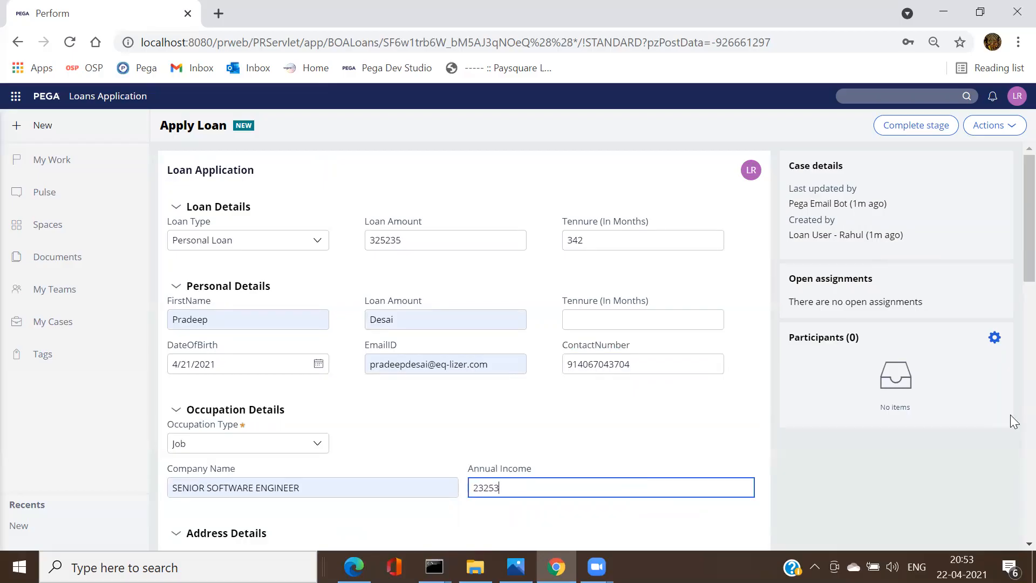
{"action": "scroll", "coordinate": [1010, 420], "scroll_direction": "down", "scroll_amount": 5}
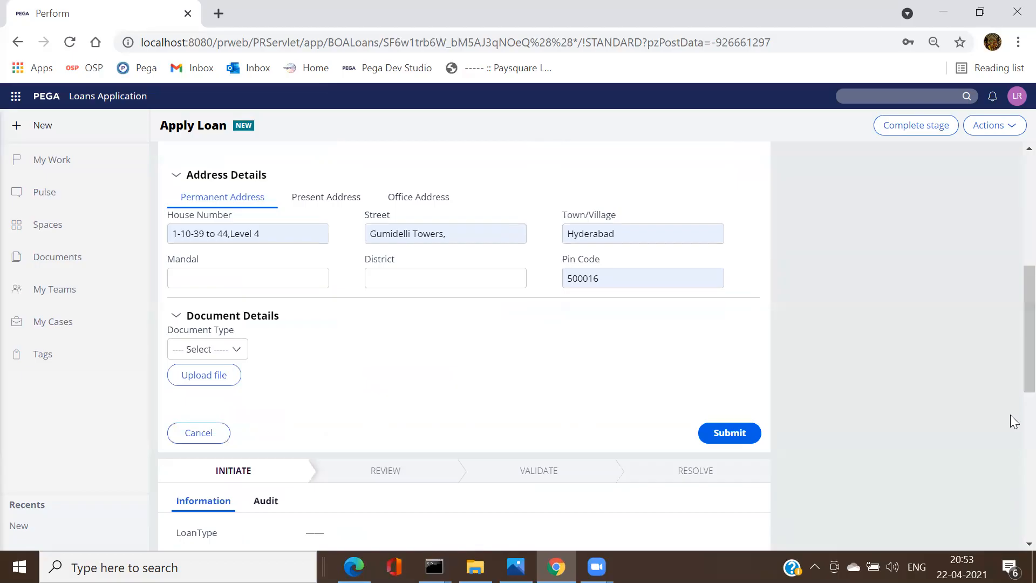
Step: Attach 1.PNG to the loan application's document details and submit the application
{"action": "left_click", "coordinate": [220, 377]}
{"action": "left_click", "coordinate": [517, 349]}
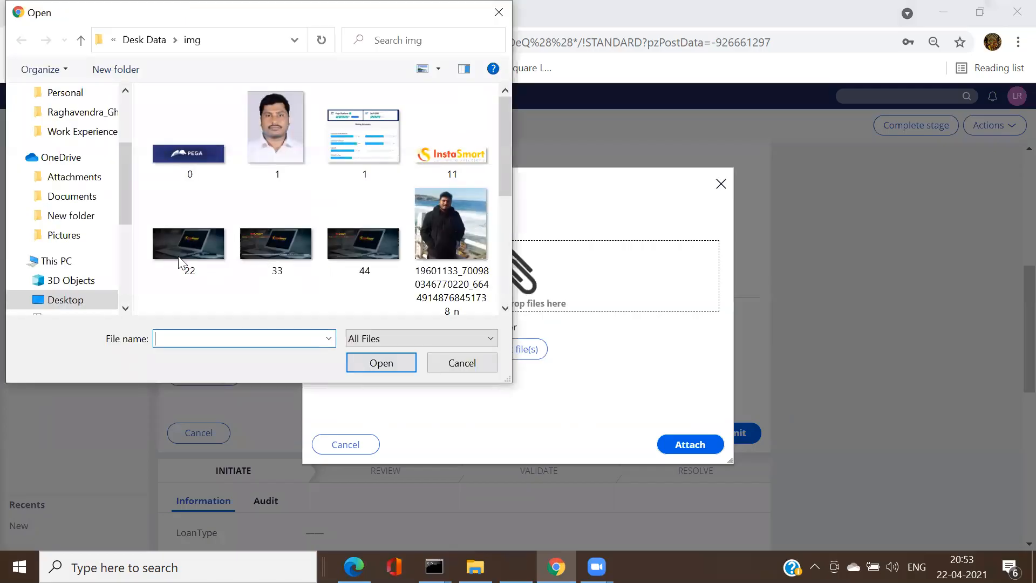
{"action": "left_click", "coordinate": [357, 141]}
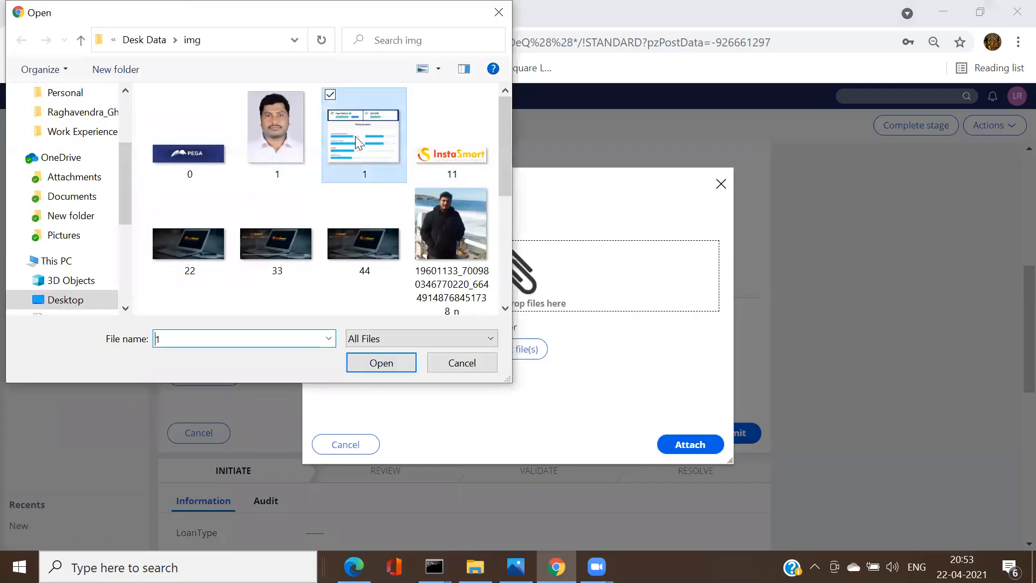
{"action": "double_click", "coordinate": [356, 141]}
{"action": "left_click", "coordinate": [695, 460]}
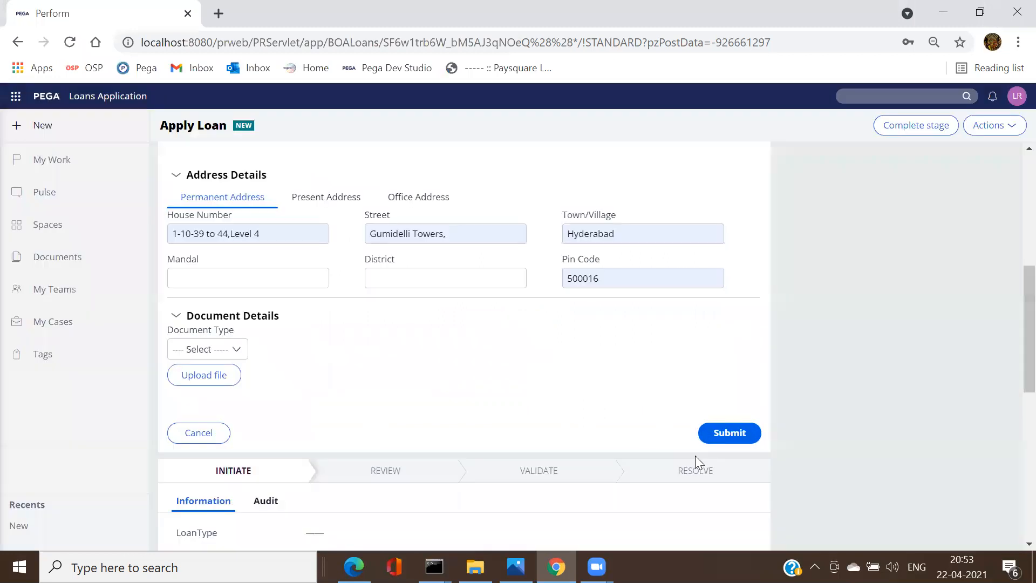
{"action": "left_click", "coordinate": [730, 433]}
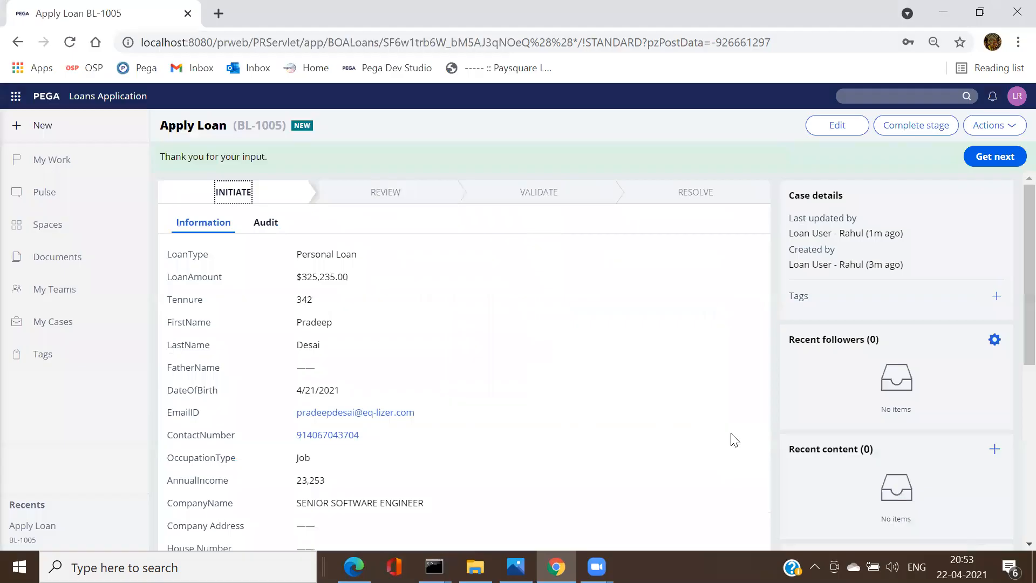
Step: Select case ID BL-1005 in the heading, review the case details, and open its Audit history
{"action": "left_click", "coordinate": [257, 126]}
{"action": "triple_click", "coordinate": [256, 126]}
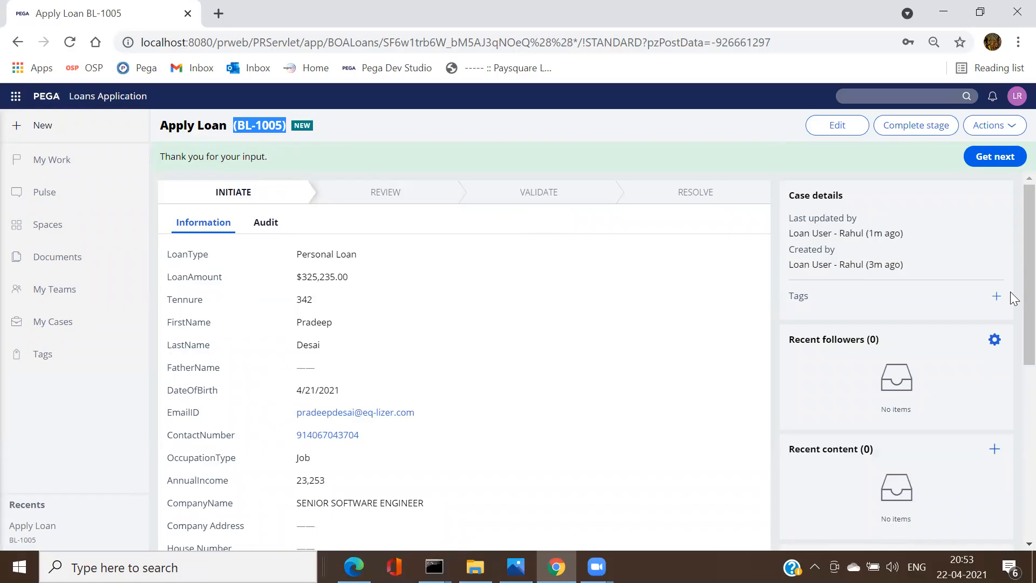
{"action": "scroll", "coordinate": [1010, 296], "scroll_direction": "down", "scroll_amount": 4}
{"action": "scroll", "coordinate": [1012, 421], "scroll_direction": "down", "scroll_amount": 3}
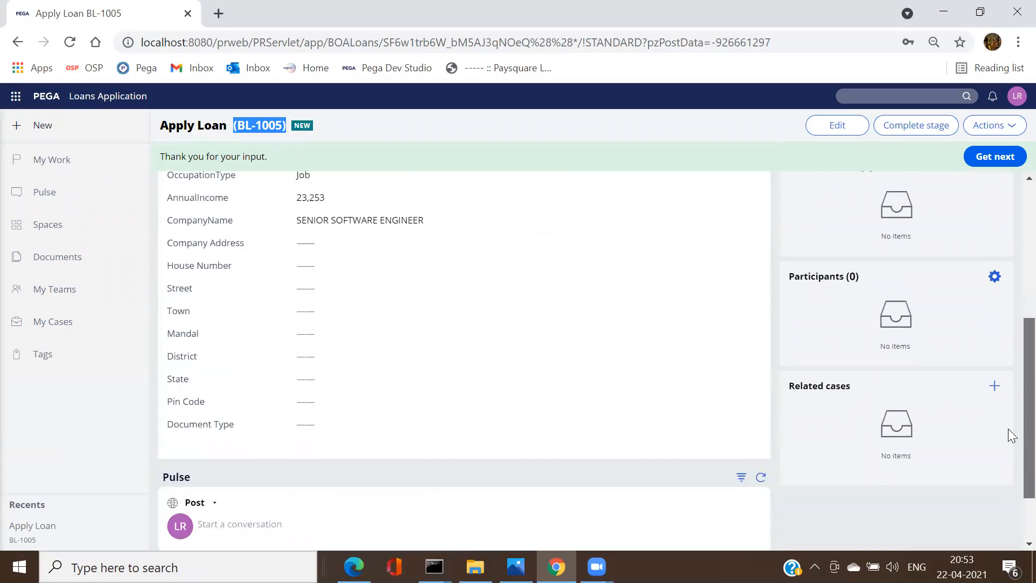
{"action": "scroll", "coordinate": [1010, 326], "scroll_direction": "up", "scroll_amount": 8}
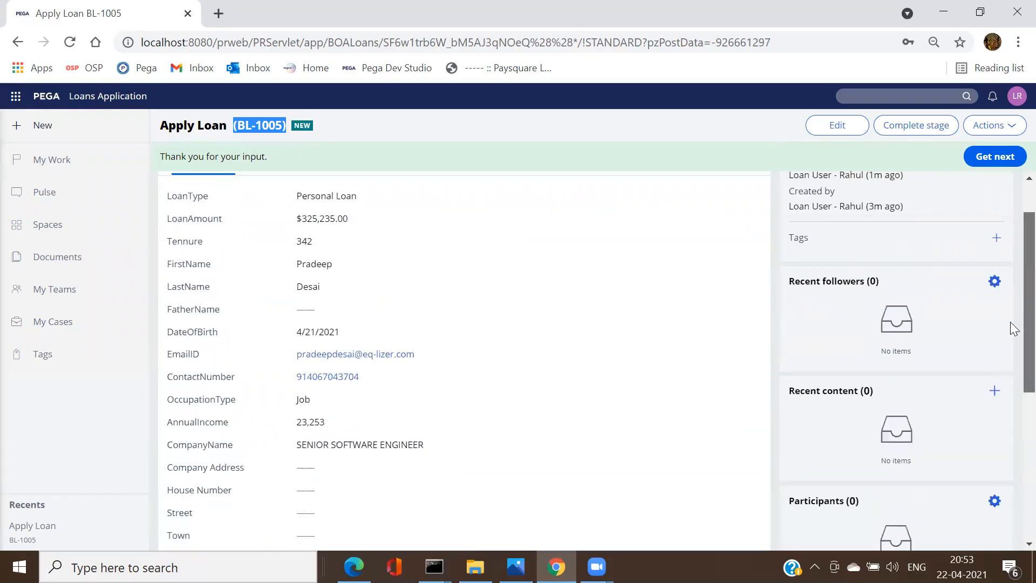
{"action": "left_click", "coordinate": [269, 231]}
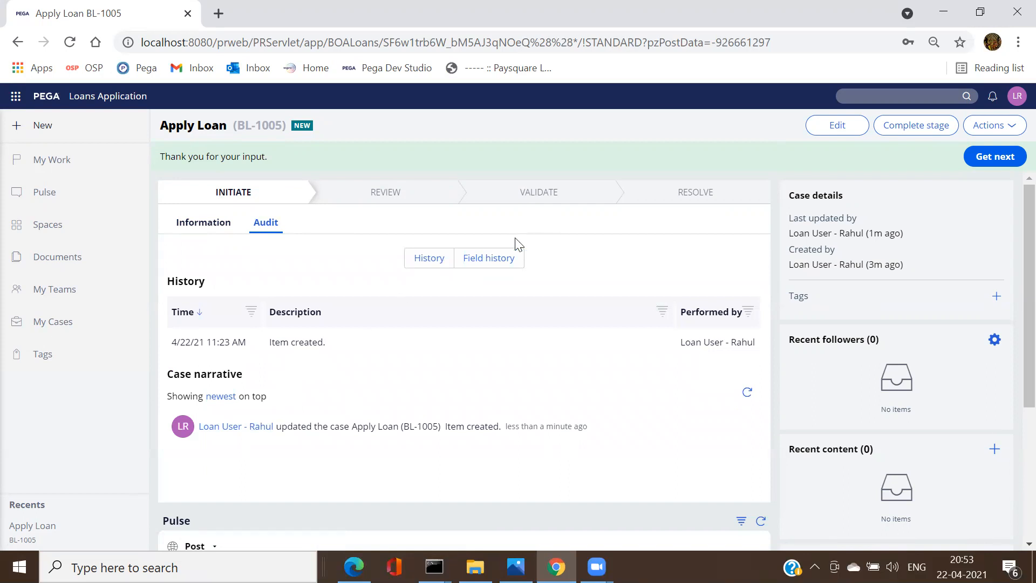
Step: Inspect the case's field-level history, then switch back to the Apply Loan case type design
{"action": "left_click", "coordinate": [495, 259]}
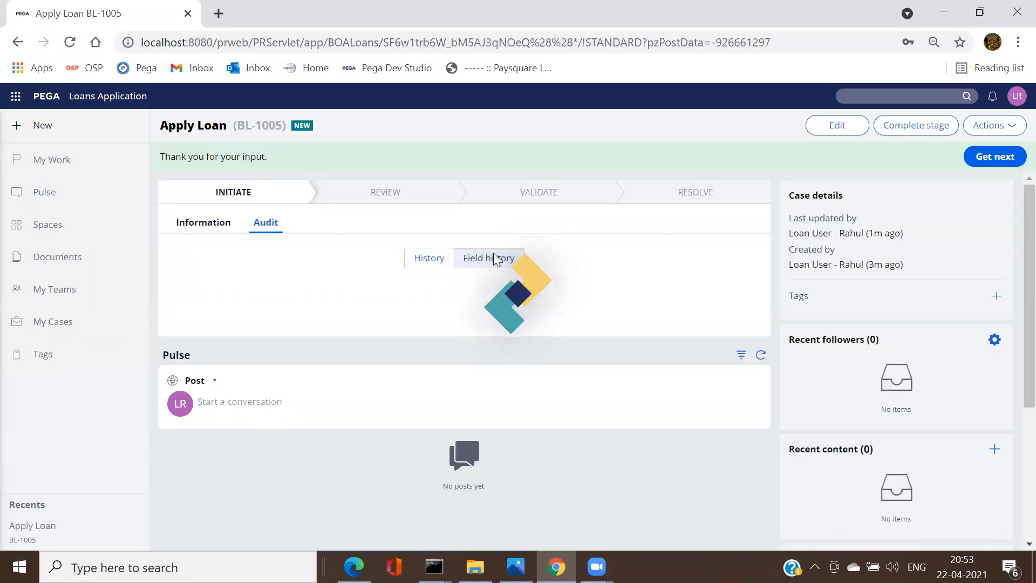
{"action": "left_click", "coordinate": [495, 259]}
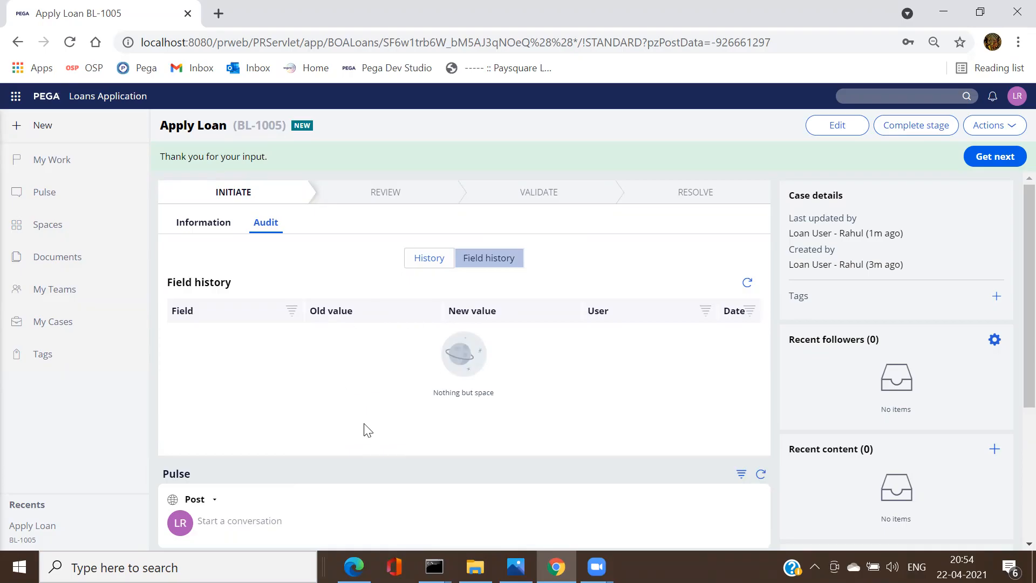
{"action": "left_click", "coordinate": [422, 259]}
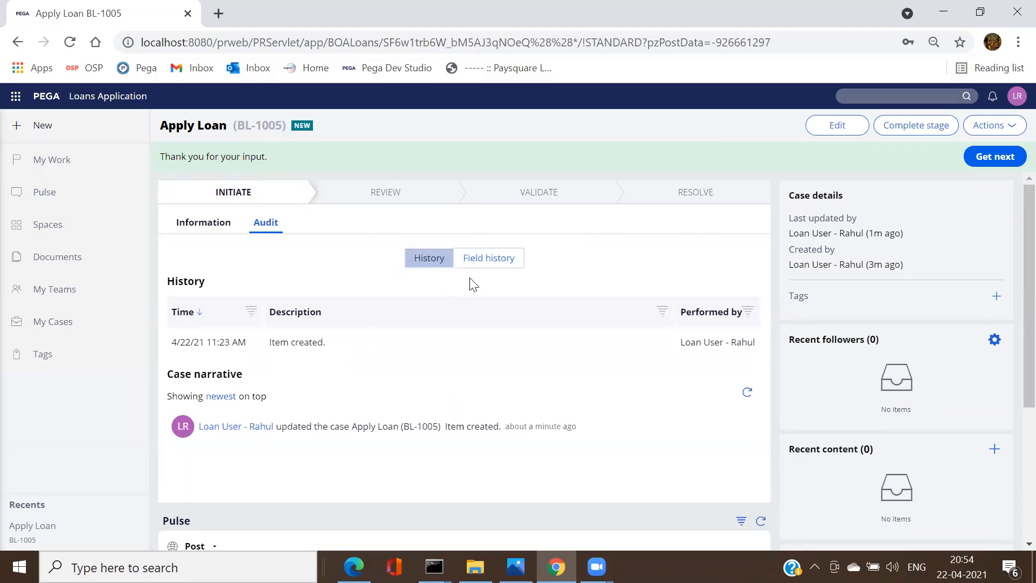
{"action": "left_click", "coordinate": [485, 262]}
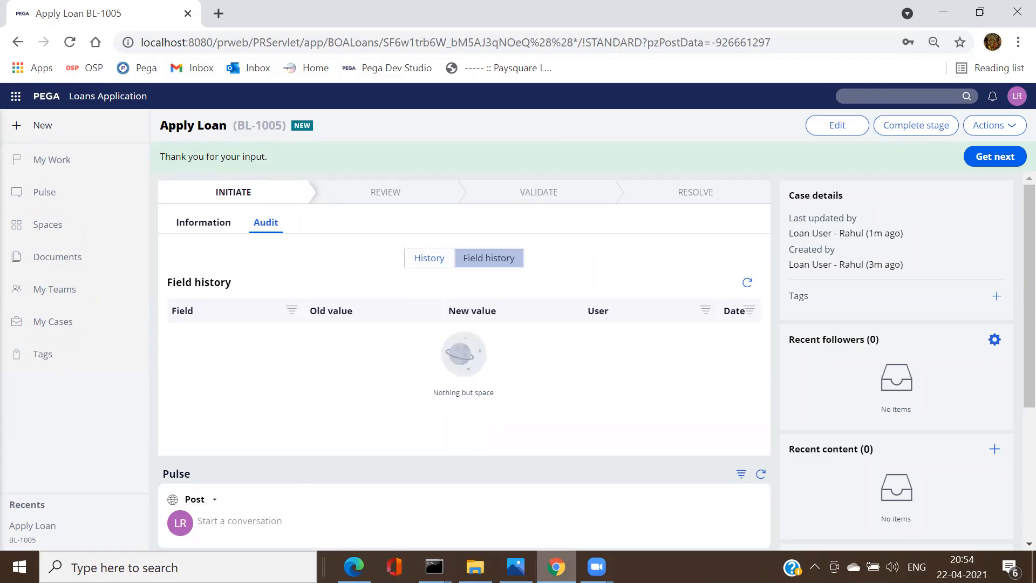
{"action": "mouse_move", "coordinate": [557, 566]}
{"action": "key", "text": "alt+Tab"}
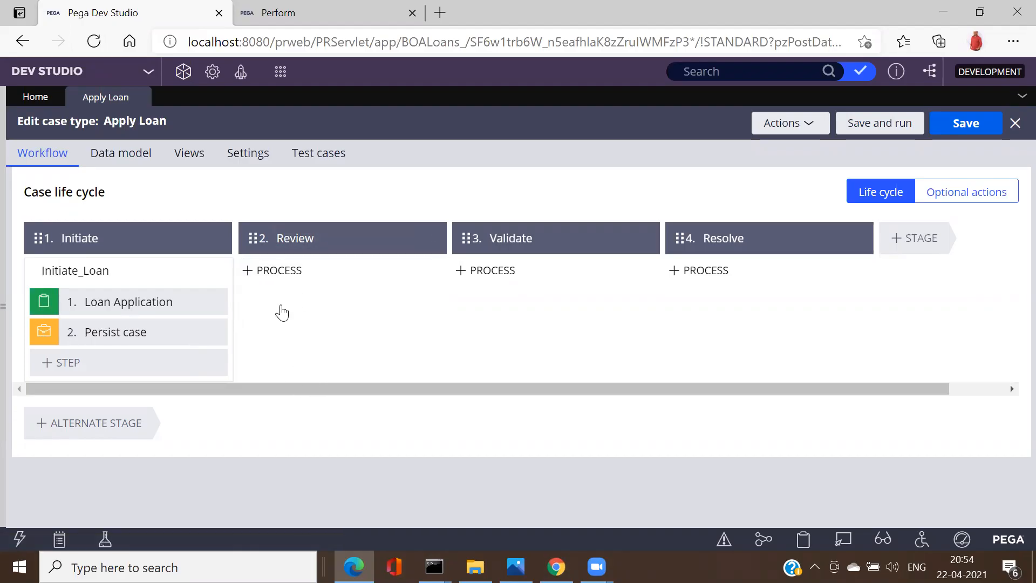
Step: Create a section labelled Review_Loan on BOA-BOALoans-Work-Loans via the App explorer and open it
{"action": "left_click", "coordinate": [10, 305]}
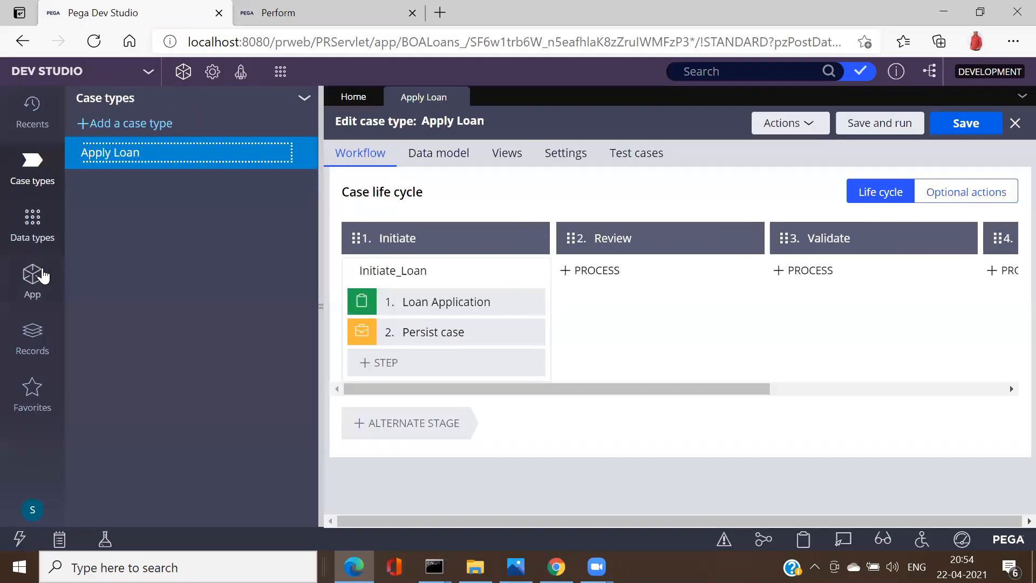
{"action": "left_click", "coordinate": [44, 276]}
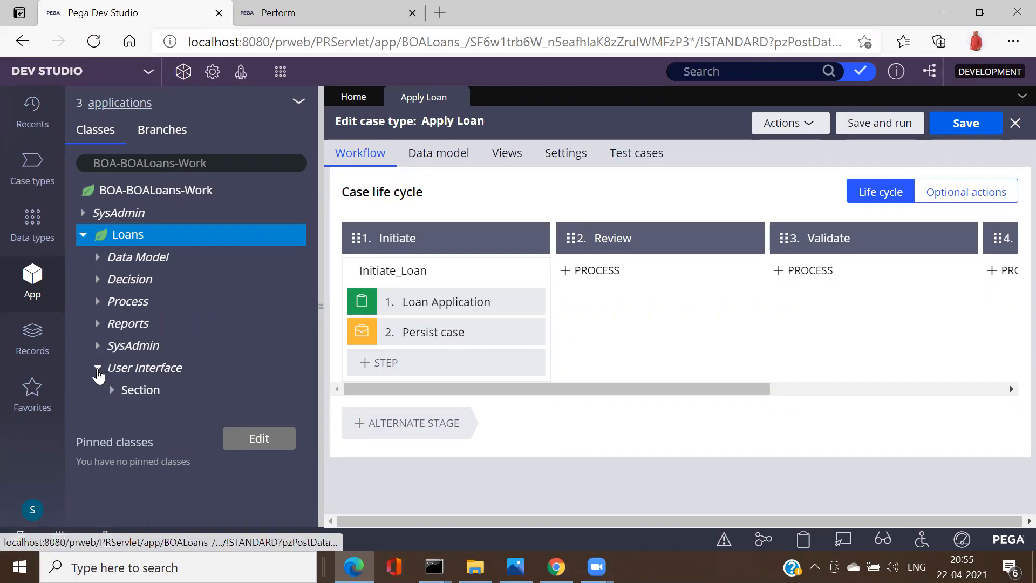
{"action": "left_click", "coordinate": [138, 392]}
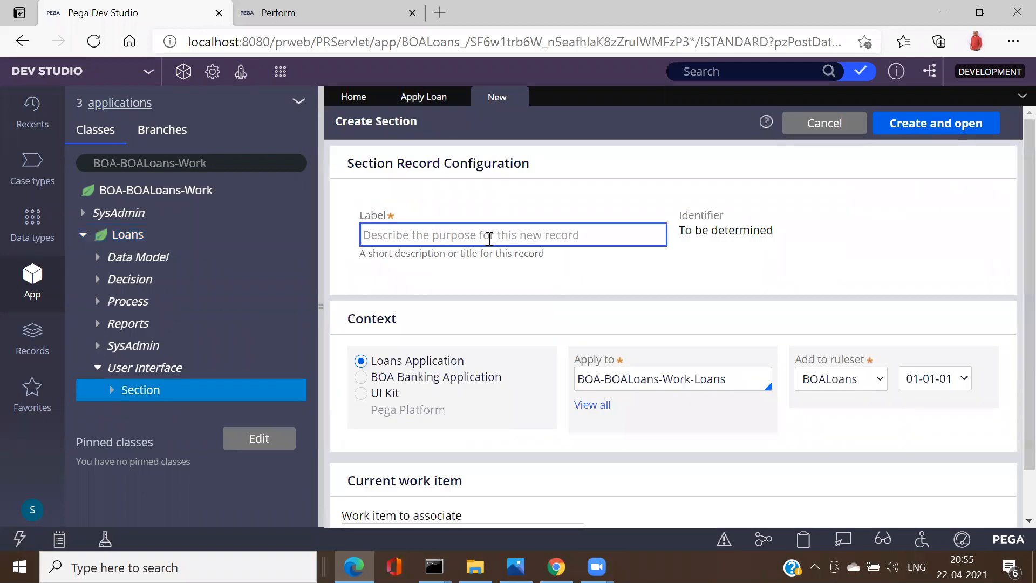
{"action": "type", "text": "Review_Loan"}
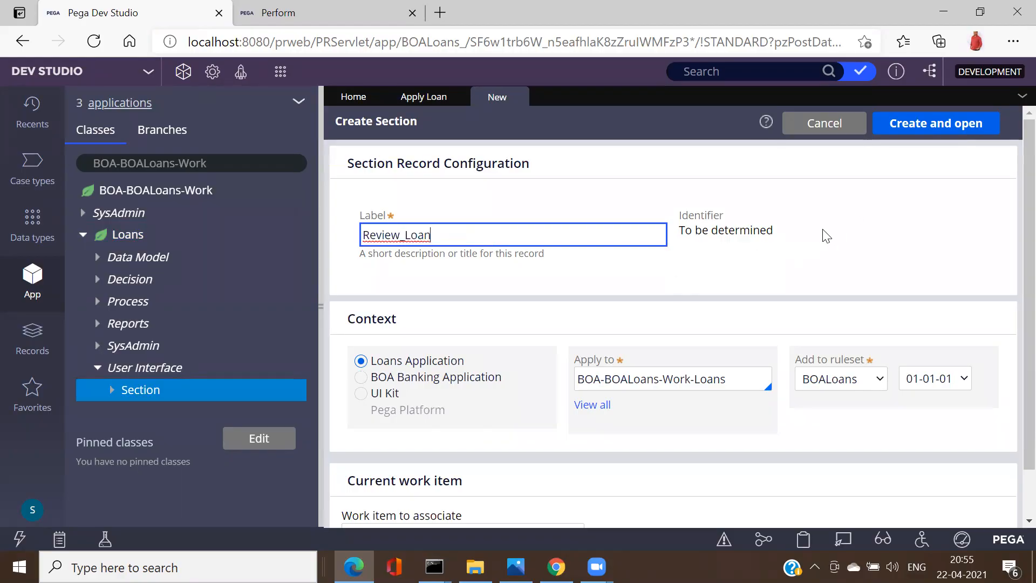
{"action": "left_click", "coordinate": [674, 251]}
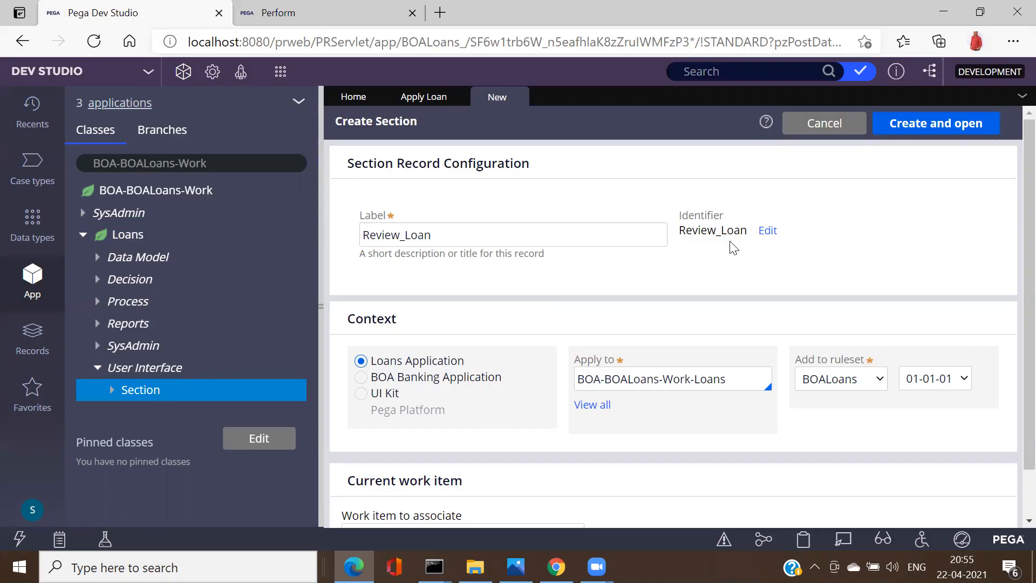
{"action": "left_click", "coordinate": [911, 125]}
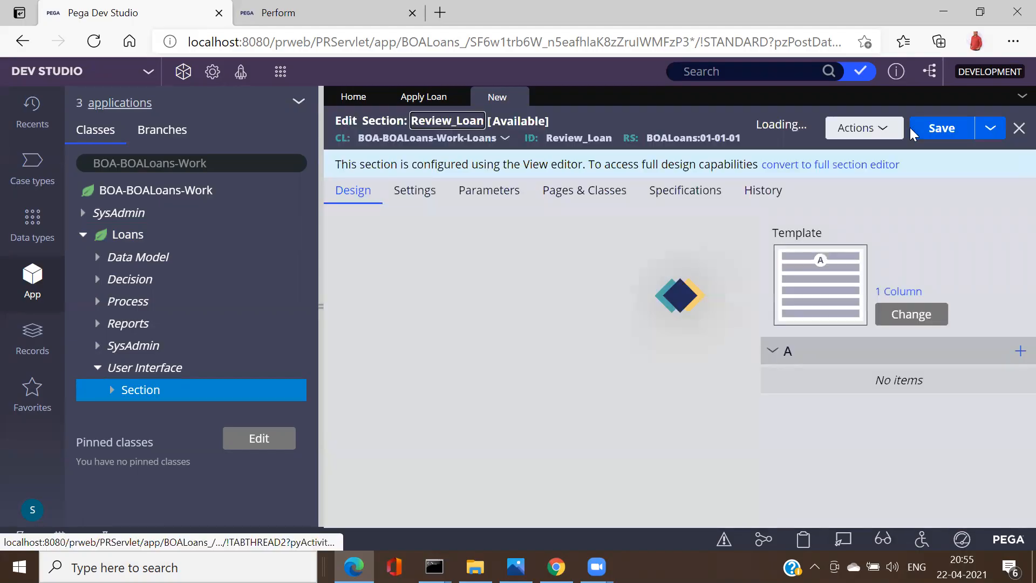
Step: Convert Review_Loan to a full-editor section and add an empty stacked Dynamic Layout
{"action": "left_click", "coordinate": [785, 166]}
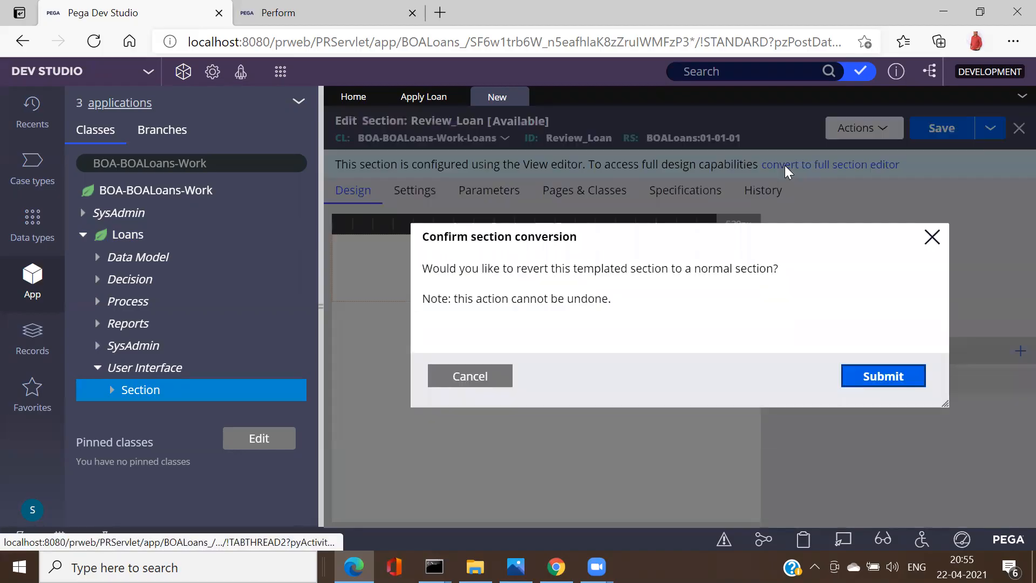
{"action": "left_click", "coordinate": [885, 376]}
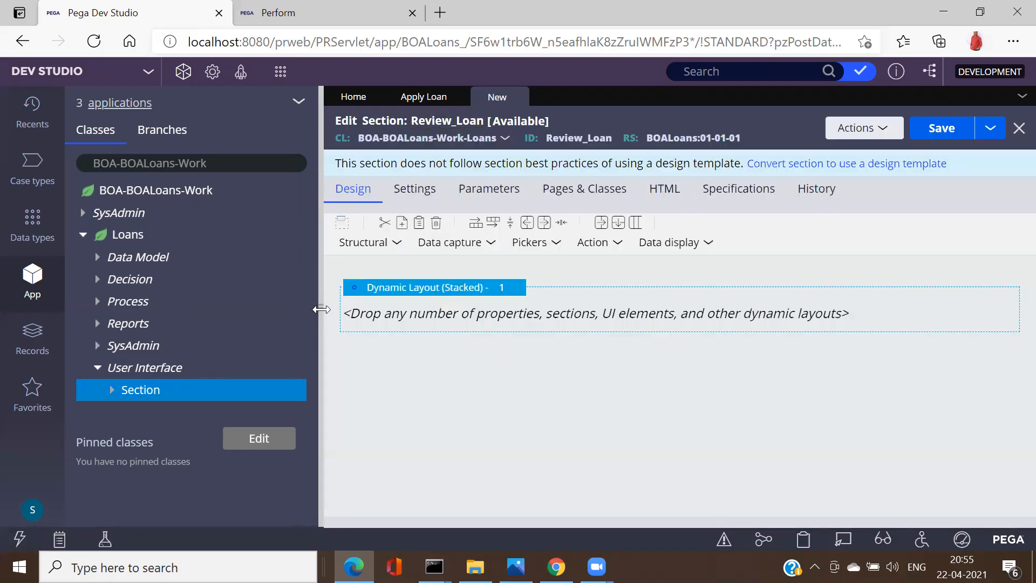
{"action": "left_click", "coordinate": [322, 308]}
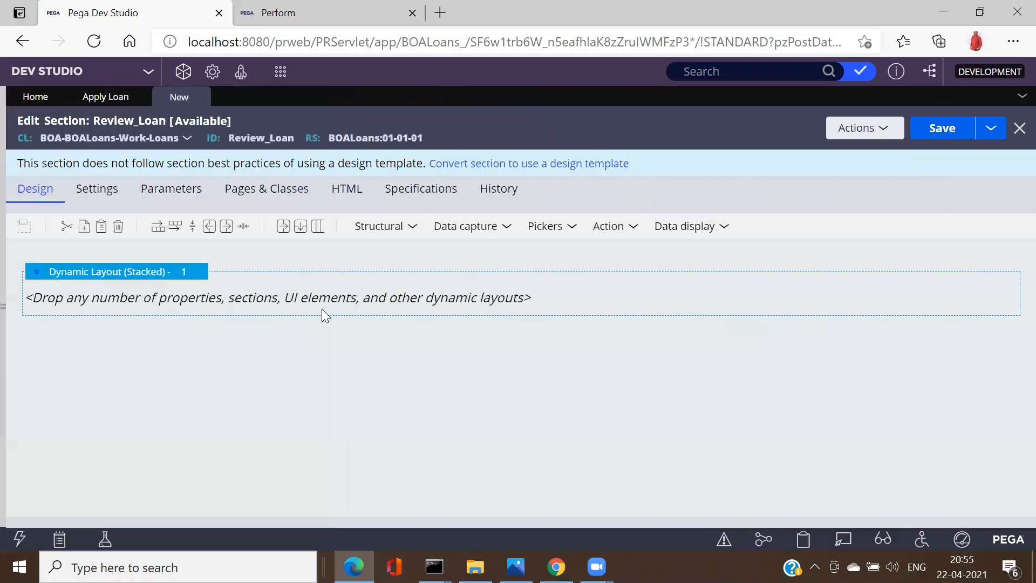
{"action": "left_click", "coordinate": [414, 227]}
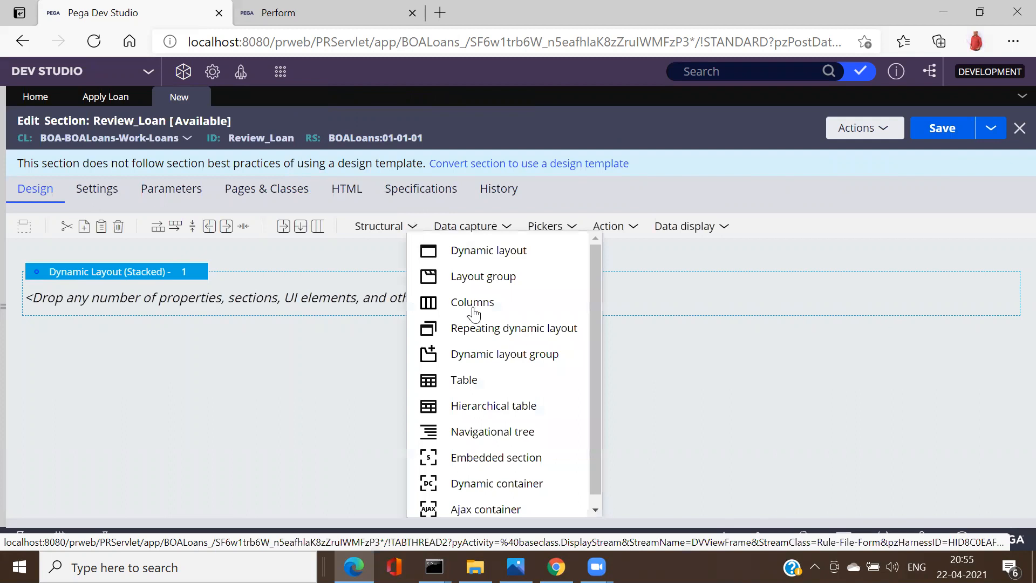
{"action": "left_click", "coordinate": [594, 511]}
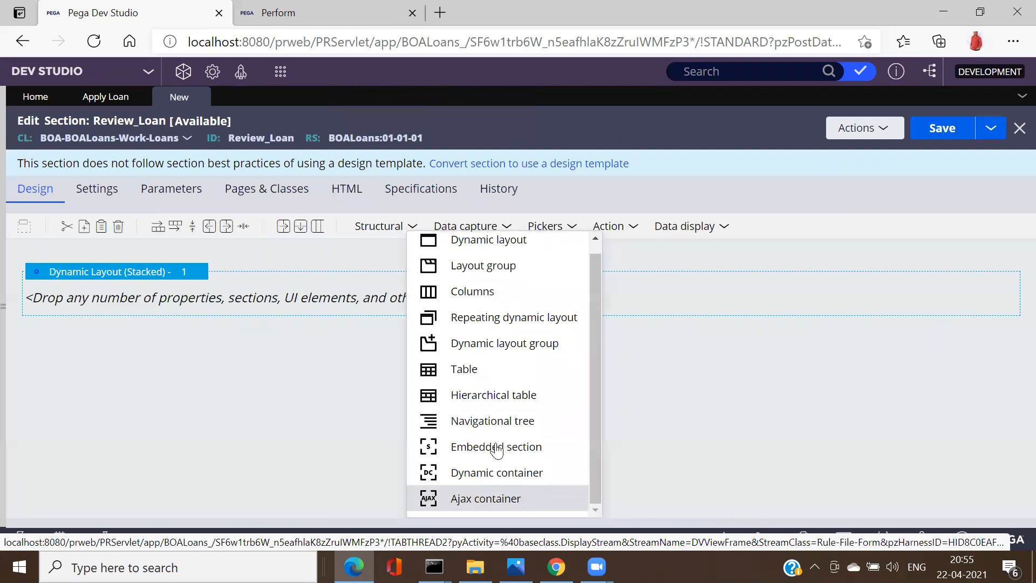
Step: Embed the Initiate_Loan section inside the dynamic layout
{"action": "left_click_drag", "start_coordinate": [288, 312], "coordinate": [281, 303]}
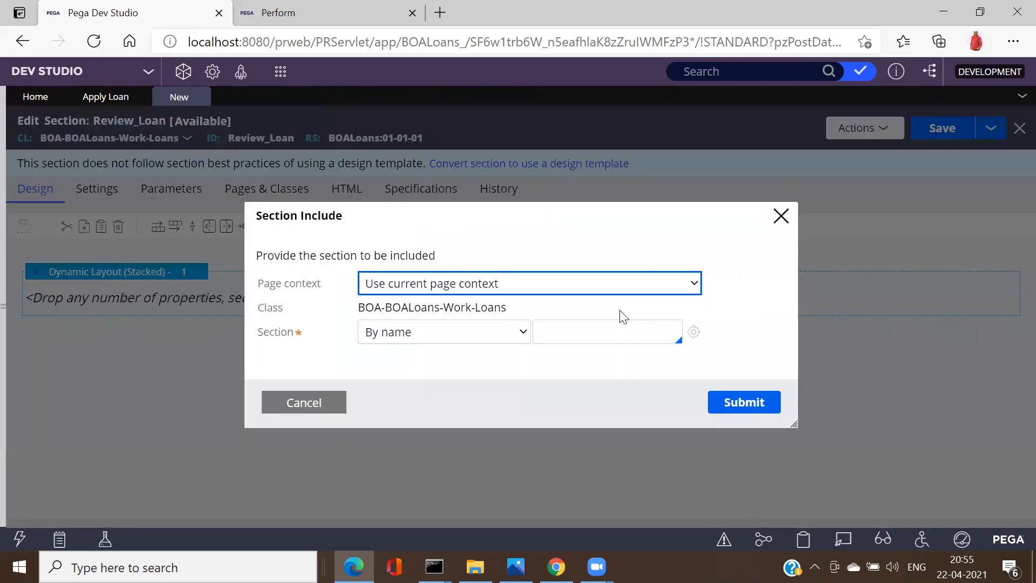
{"action": "left_click", "coordinate": [604, 327]}
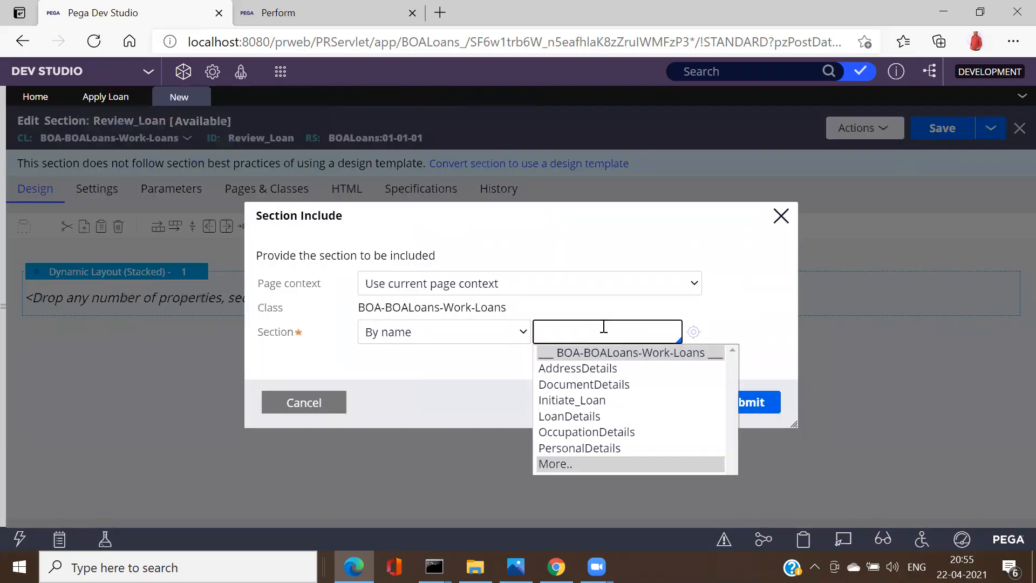
{"action": "left_click", "coordinate": [594, 400]}
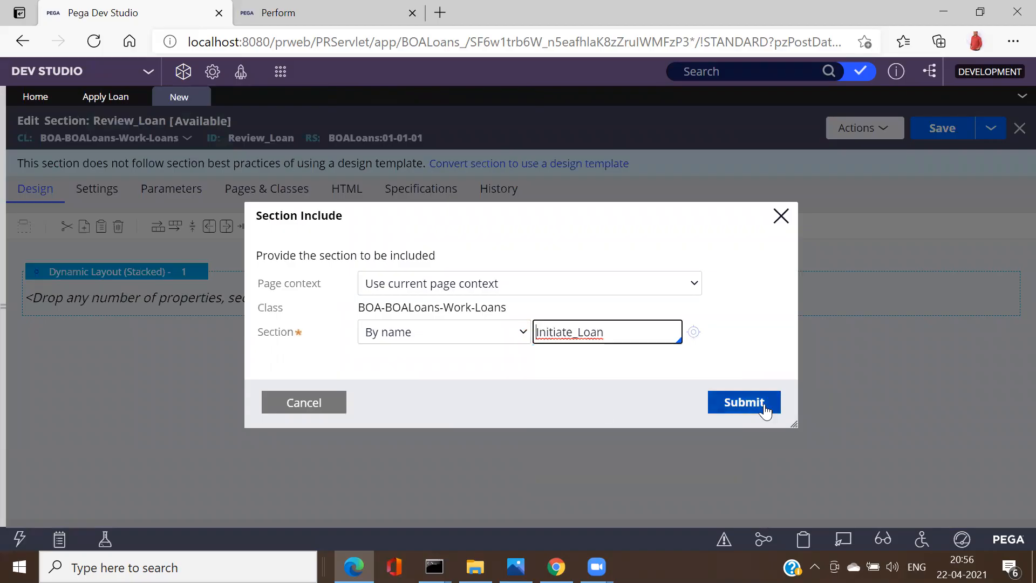
{"action": "left_click", "coordinate": [752, 405]}
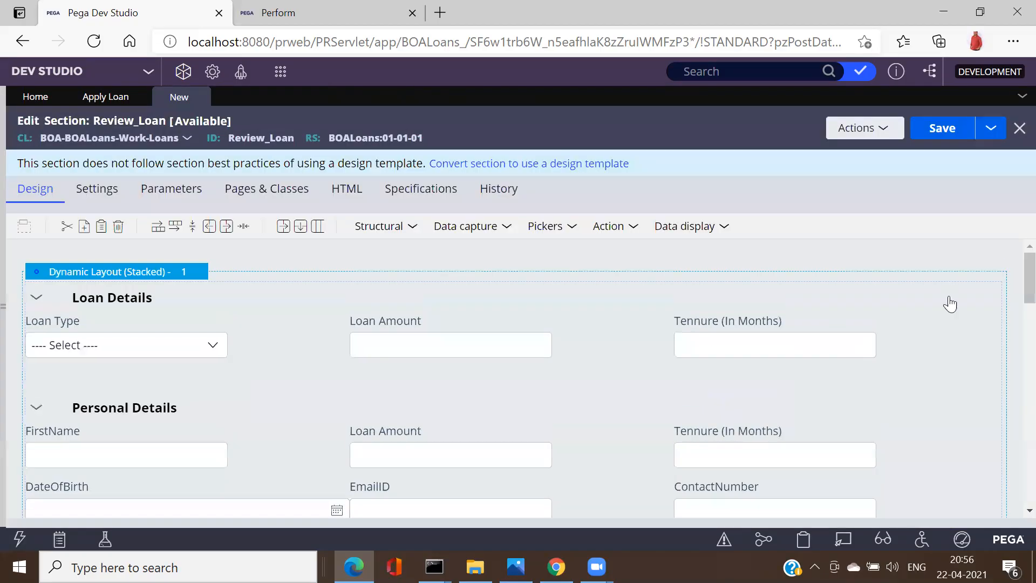
Step: Make the embedded section Read only (always) and save Review_Loan
{"action": "left_click", "coordinate": [1008, 297]}
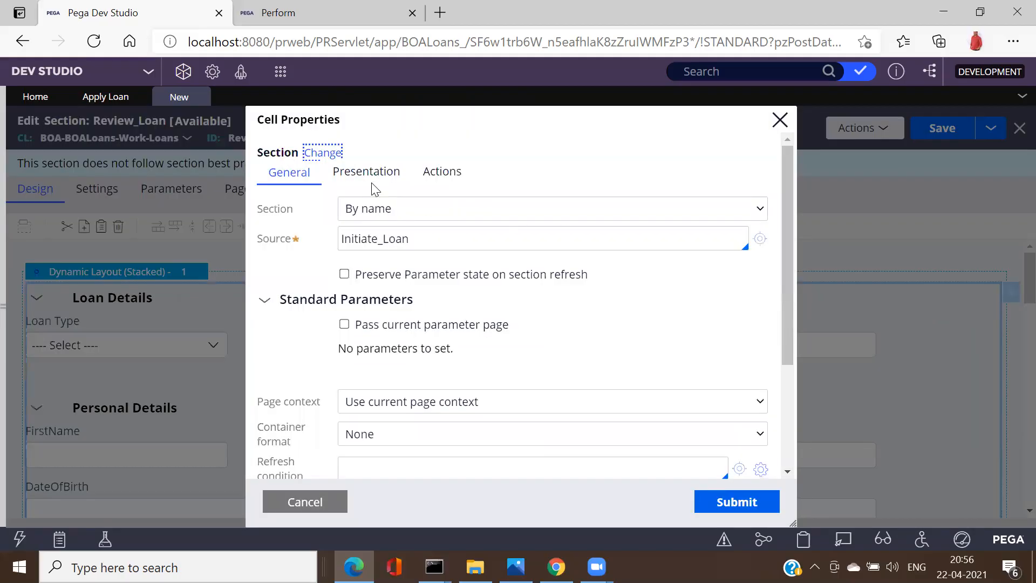
{"action": "left_click", "coordinate": [366, 181]}
{"action": "left_click", "coordinate": [381, 210]}
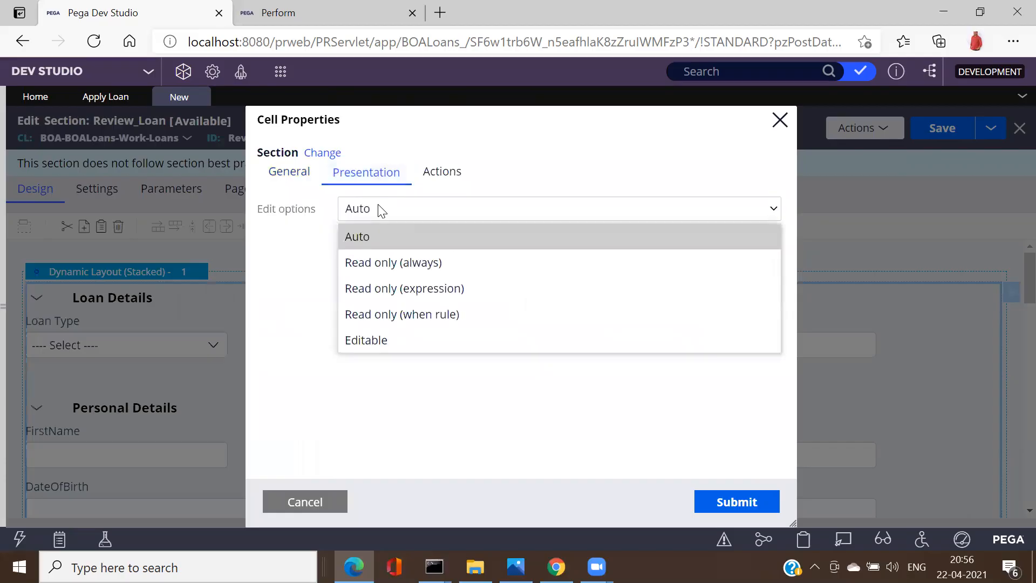
{"action": "left_click", "coordinate": [390, 266]}
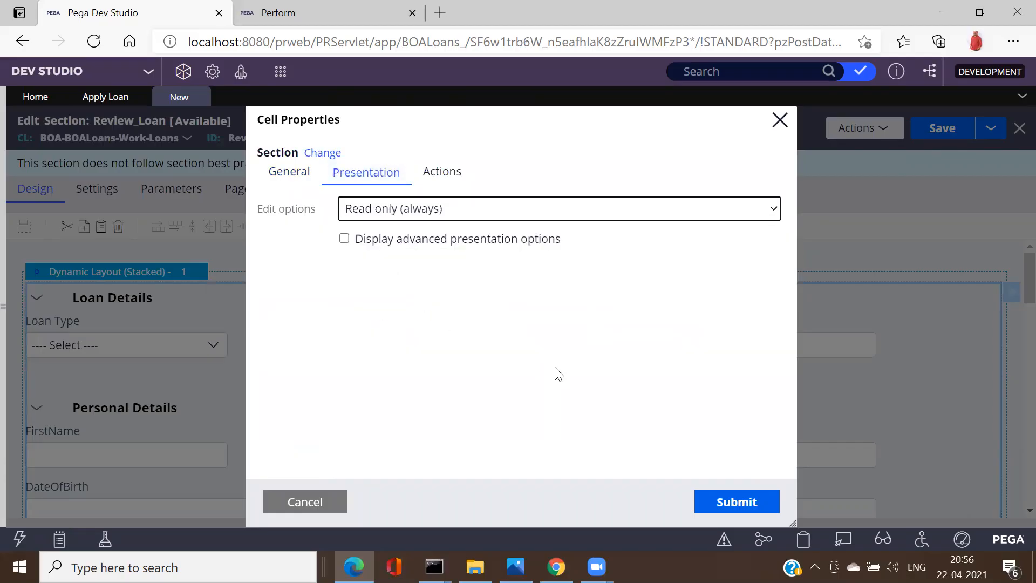
{"action": "left_click", "coordinate": [738, 507]}
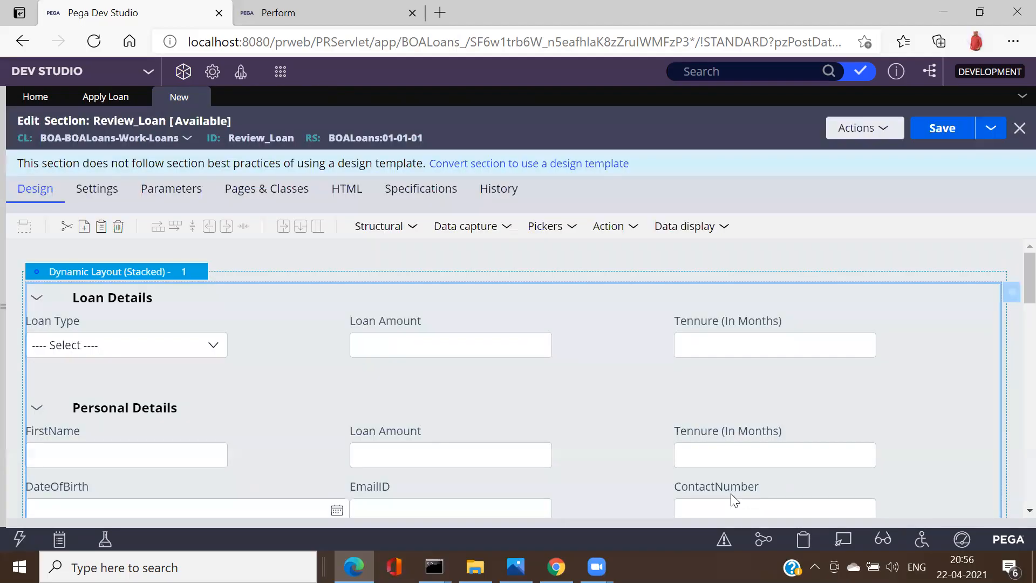
{"action": "left_click", "coordinate": [949, 130]}
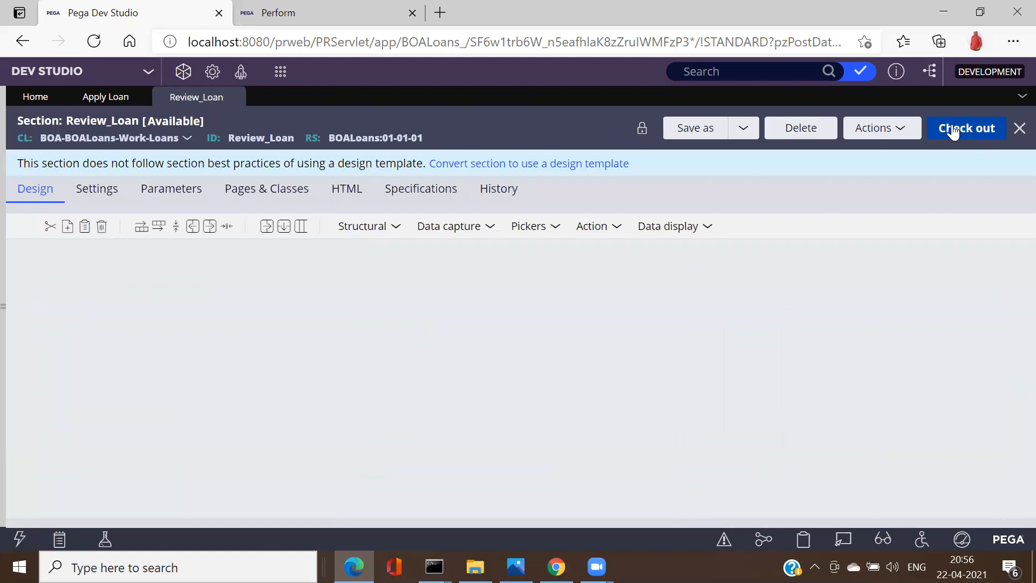
{"action": "double_click", "coordinate": [284, 139]}
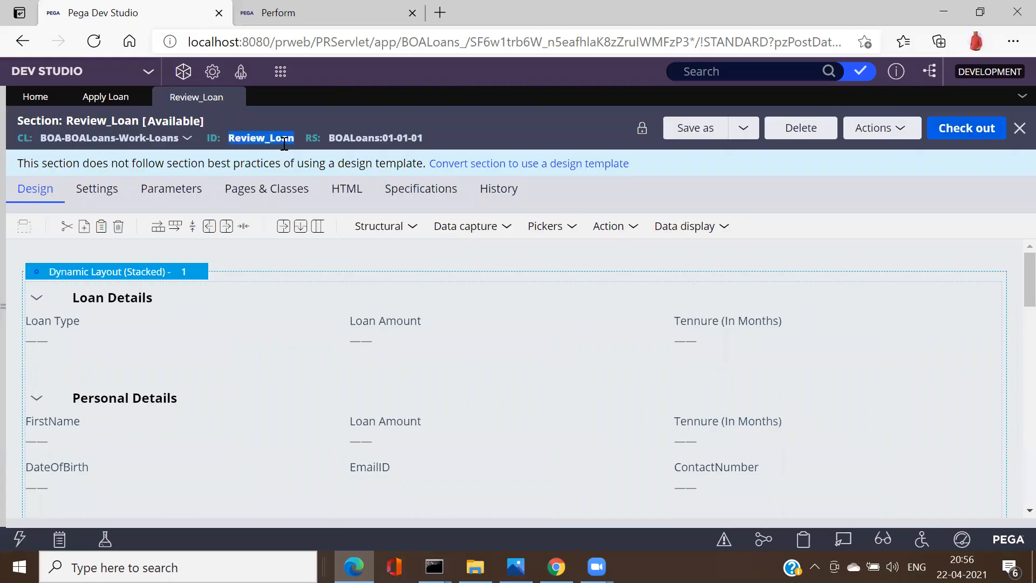
Step: Return to Apply Loan and open pyDefault under Loans > Process > Case Type
{"action": "left_click", "coordinate": [98, 112]}
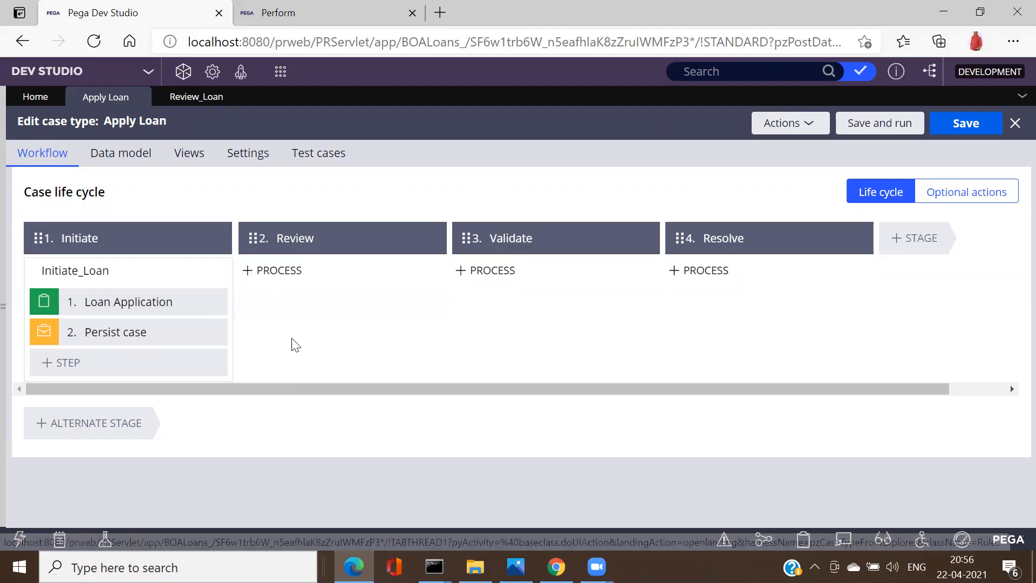
{"action": "mouse_move", "coordinate": [291, 296]}
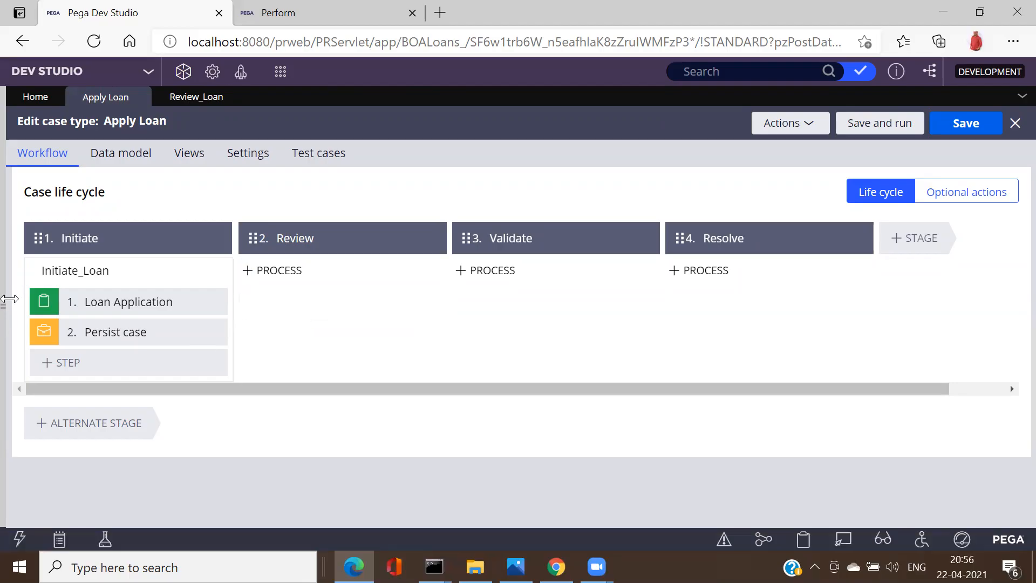
{"action": "left_click", "coordinate": [33, 277]}
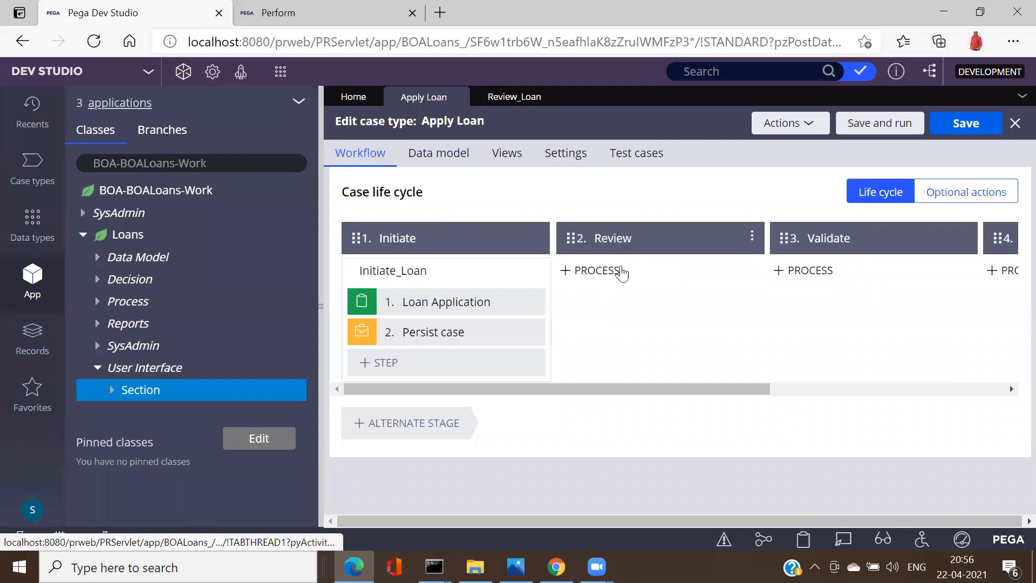
{"action": "mouse_move", "coordinate": [621, 274]}
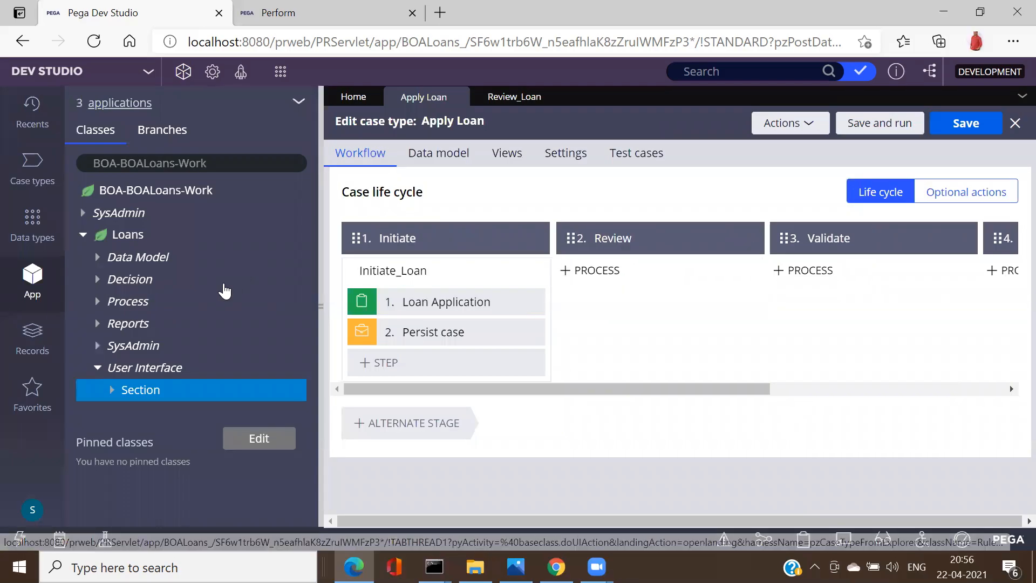
{"action": "left_click", "coordinate": [98, 262]}
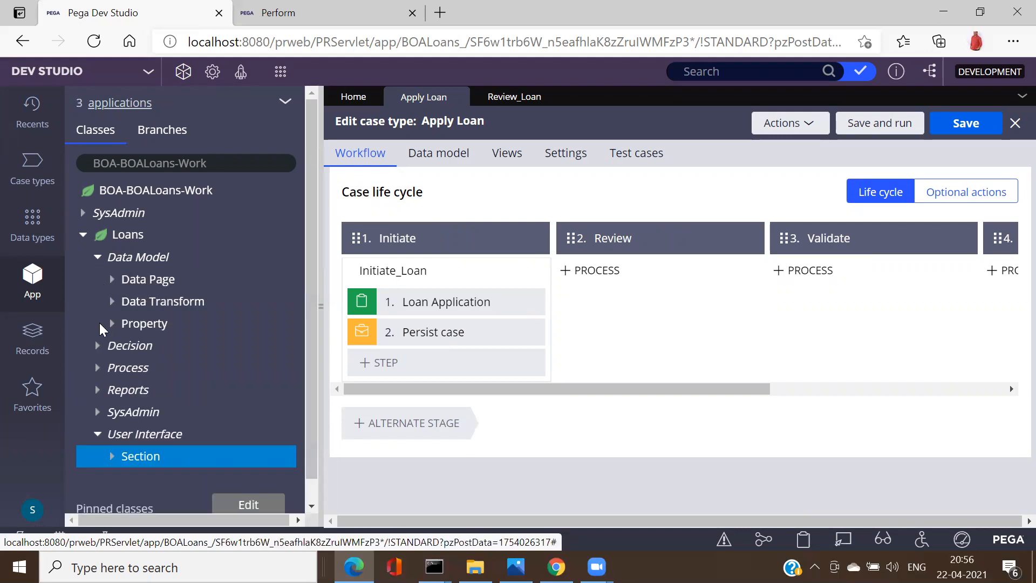
{"action": "left_click", "coordinate": [98, 369]}
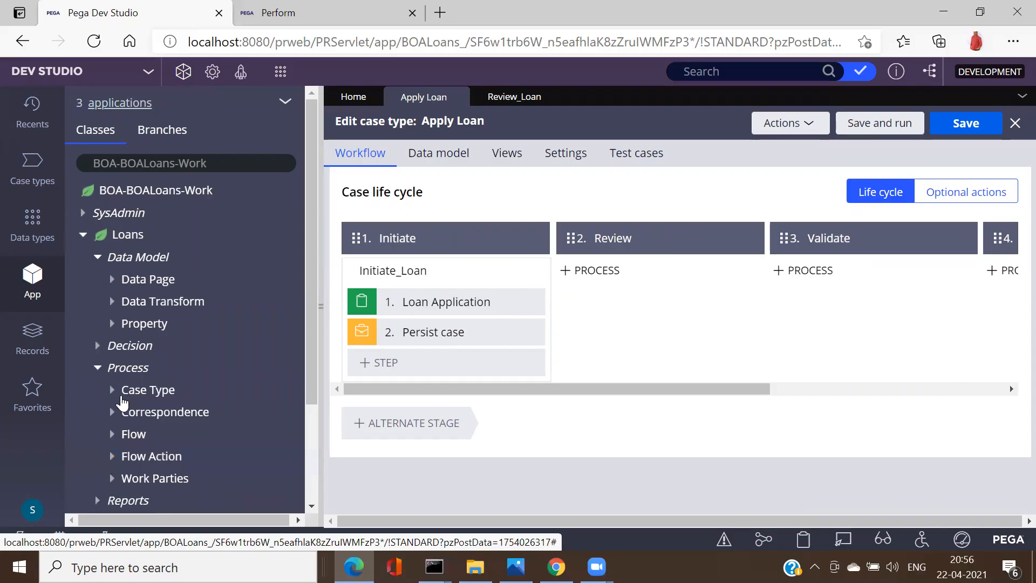
{"action": "left_click", "coordinate": [113, 391]}
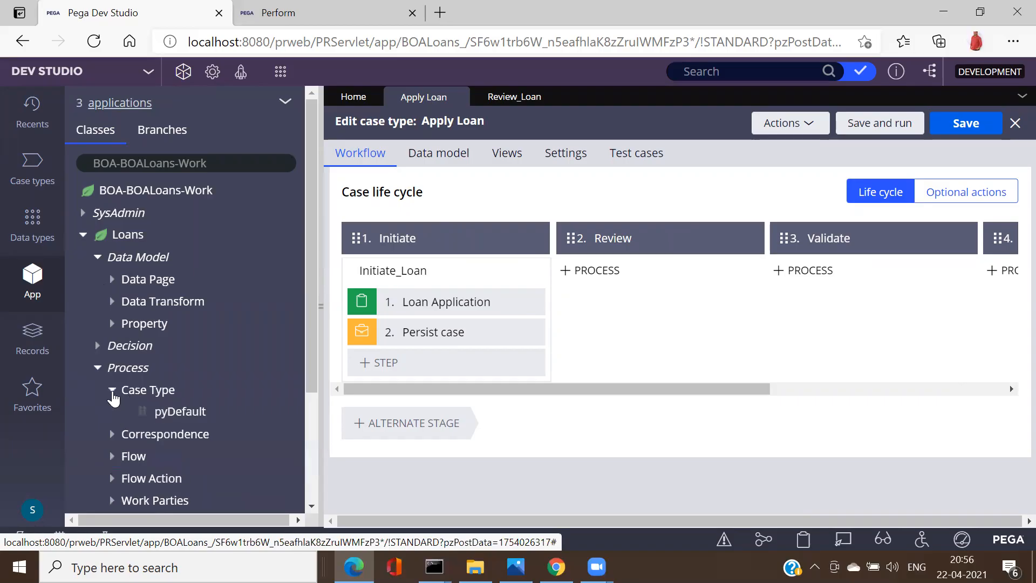
{"action": "left_click", "coordinate": [179, 414]}
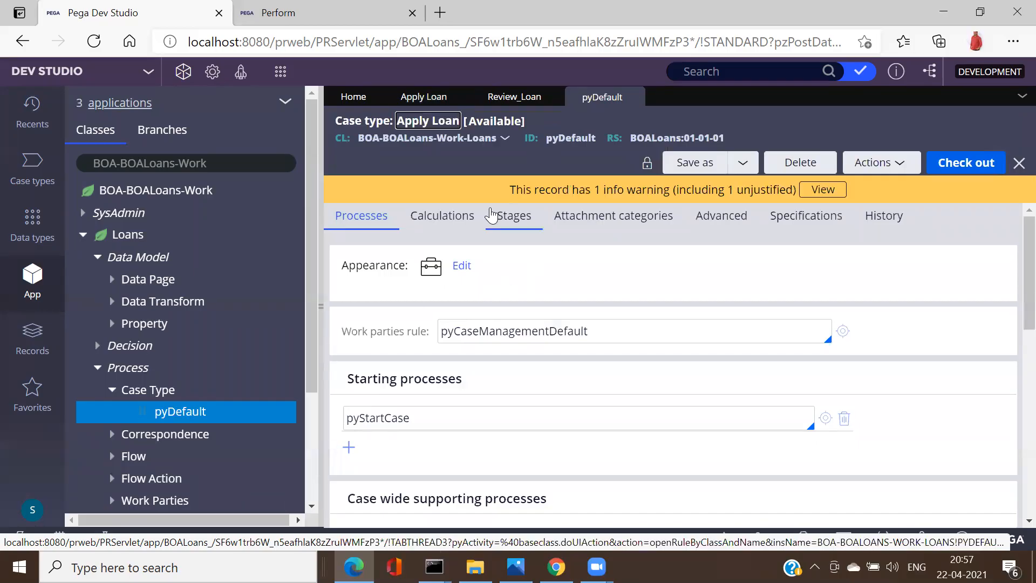
Step: Open pyDefault's stages and copy the Initiate_Loan process name from the Initiate stage
{"action": "left_click", "coordinate": [494, 215]}
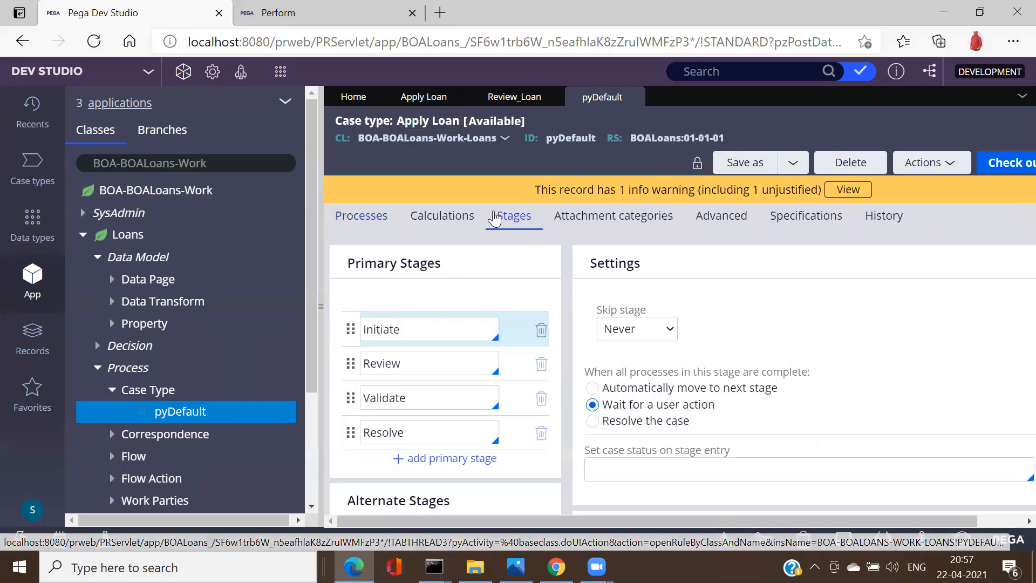
{"action": "left_click", "coordinate": [320, 306]}
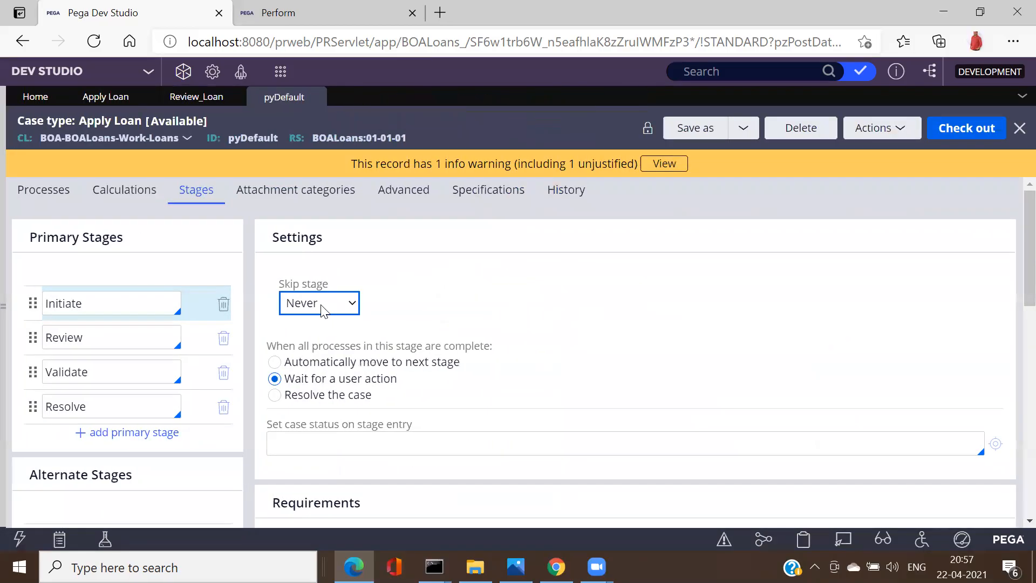
{"action": "left_click", "coordinate": [124, 311]}
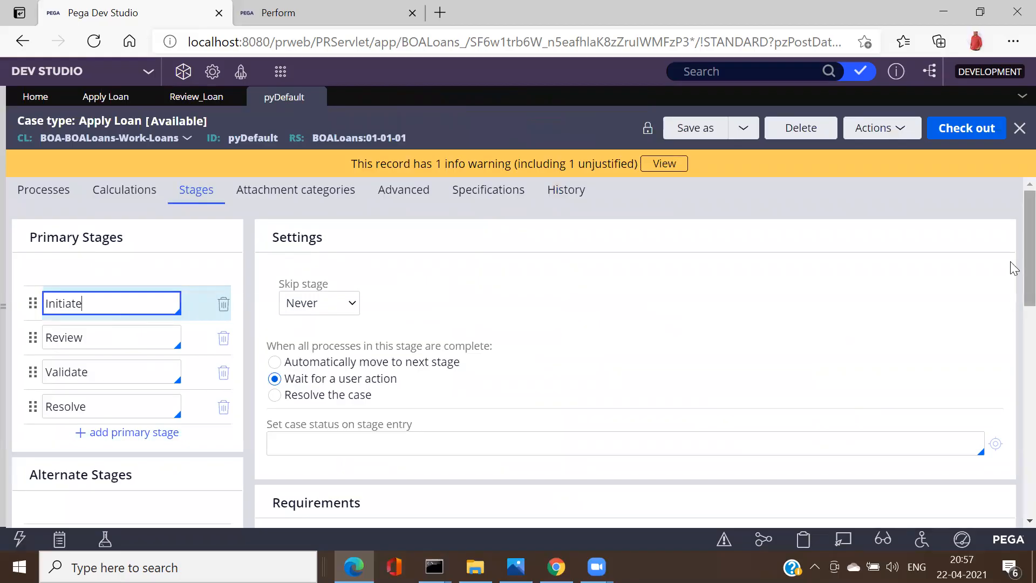
{"action": "left_click_drag", "start_coordinate": [1013, 269], "coordinate": [1013, 386]}
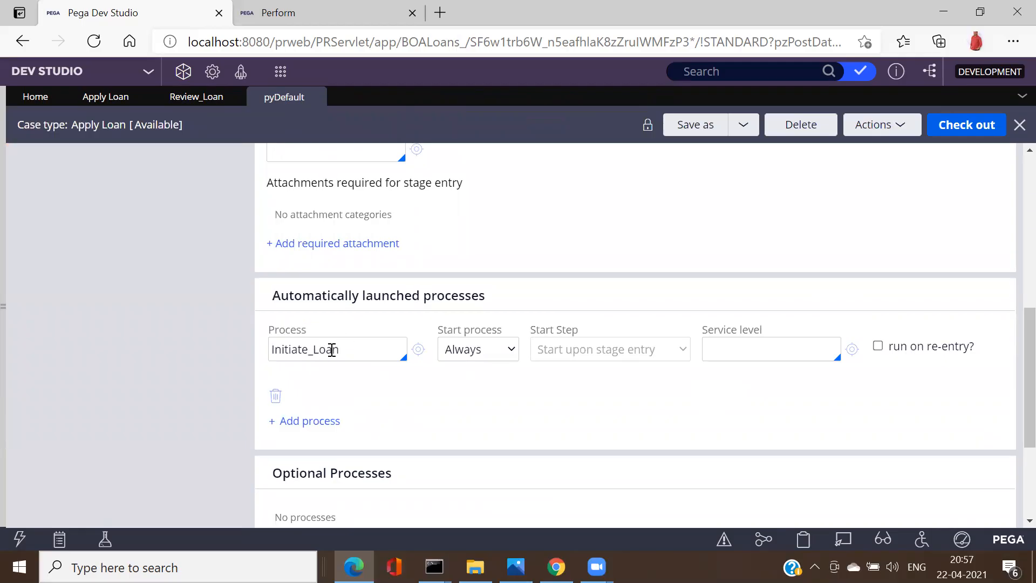
{"action": "double_click", "coordinate": [332, 349]}
{"action": "key", "text": "ctrl+c"}
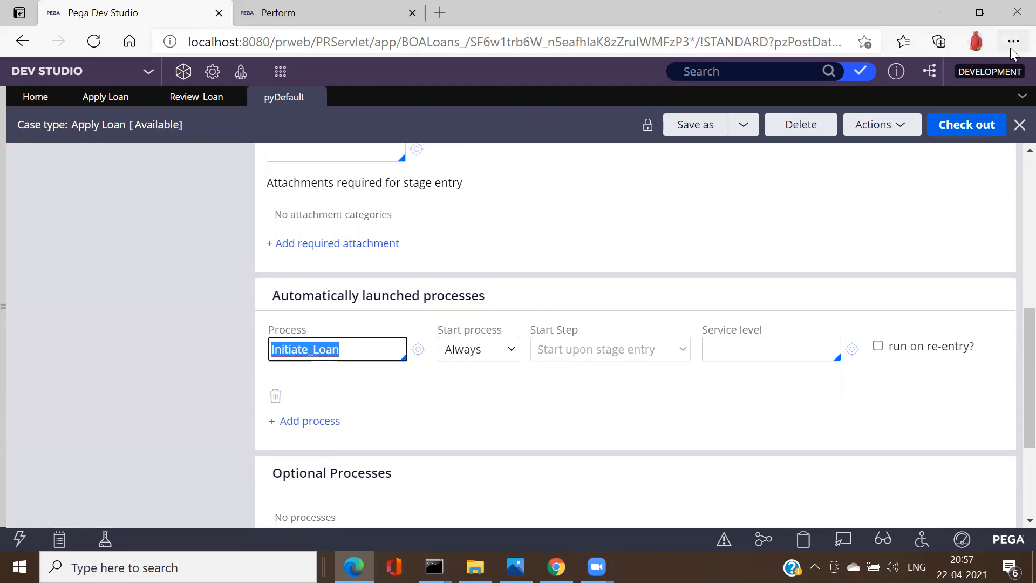
{"action": "left_click", "coordinate": [1014, 221]}
{"action": "scroll", "coordinate": [1014, 218], "scroll_direction": "up", "scroll_amount": 8}
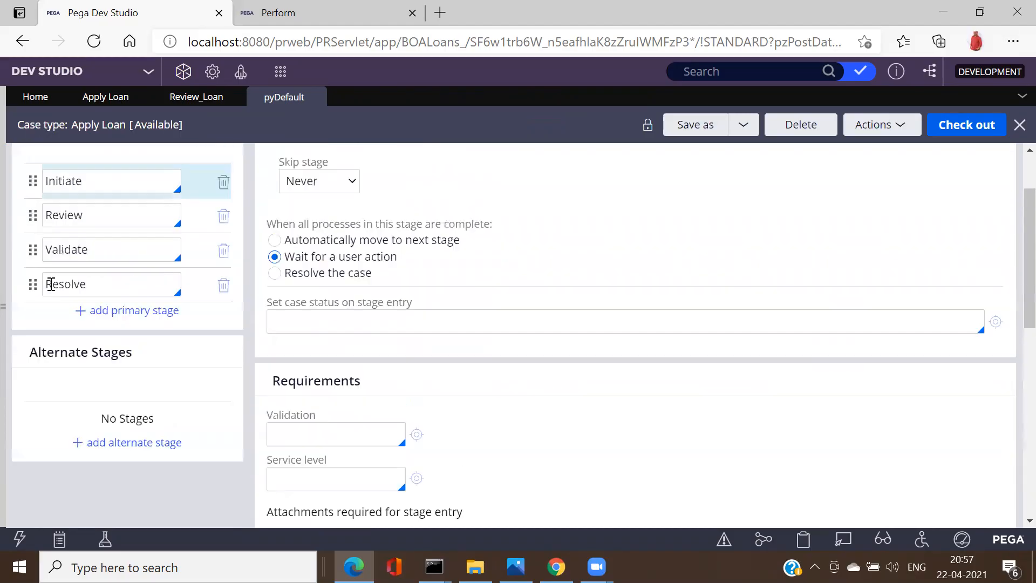
Step: Open the Review stage settings, adding then removing a mistaken Initiate_Loan local action
{"action": "left_click", "coordinate": [94, 247]}
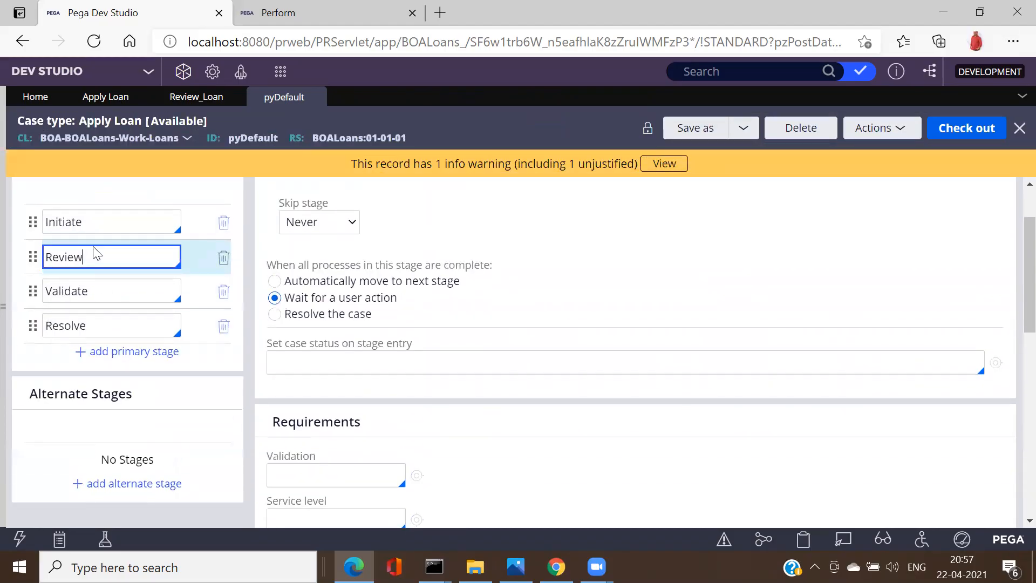
{"action": "left_click", "coordinate": [98, 265]}
{"action": "scroll", "coordinate": [1011, 339], "scroll_direction": "down", "scroll_amount": 8}
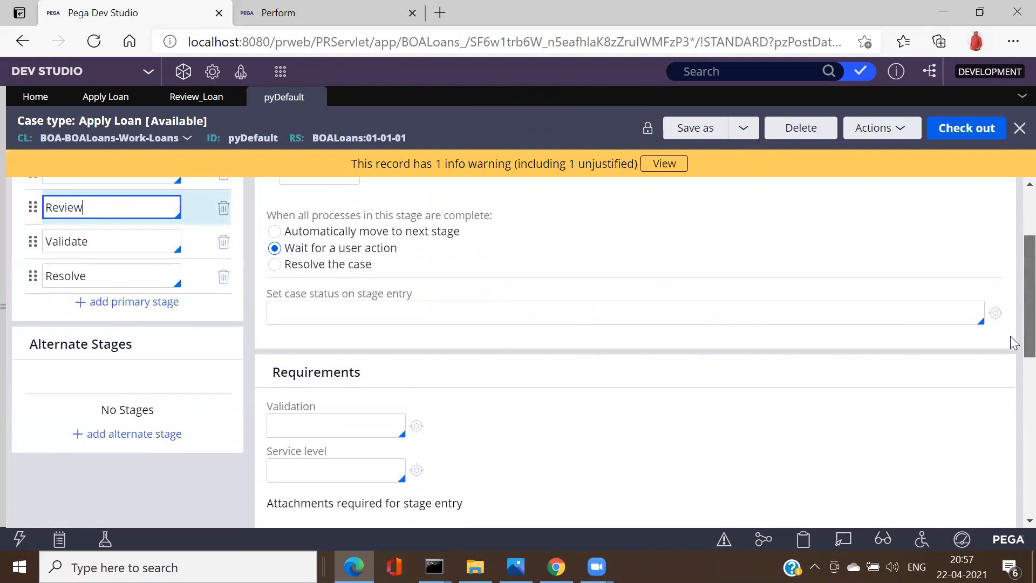
{"action": "scroll", "coordinate": [1013, 428], "scroll_direction": "down", "scroll_amount": 2}
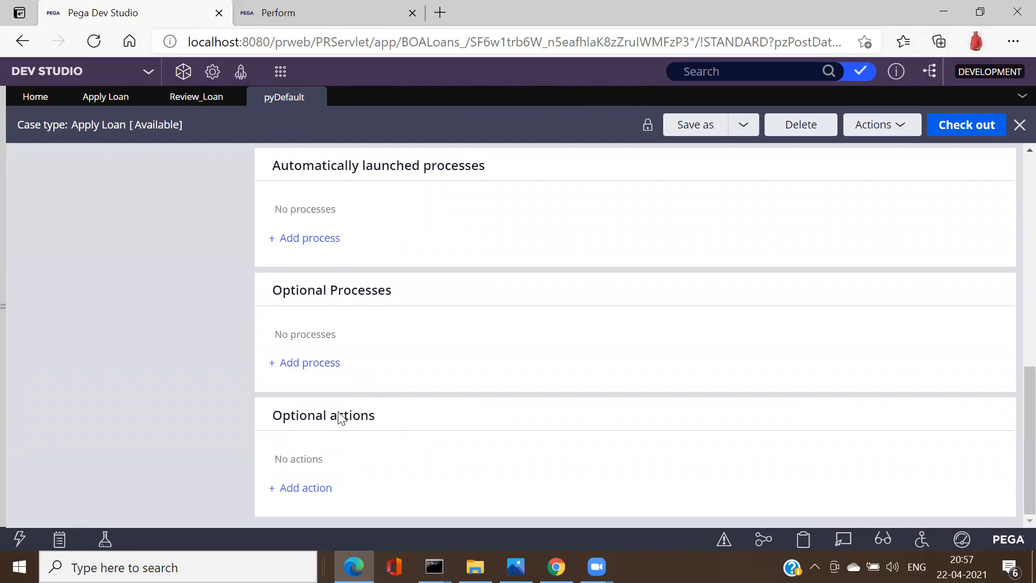
{"action": "left_click", "coordinate": [316, 494]}
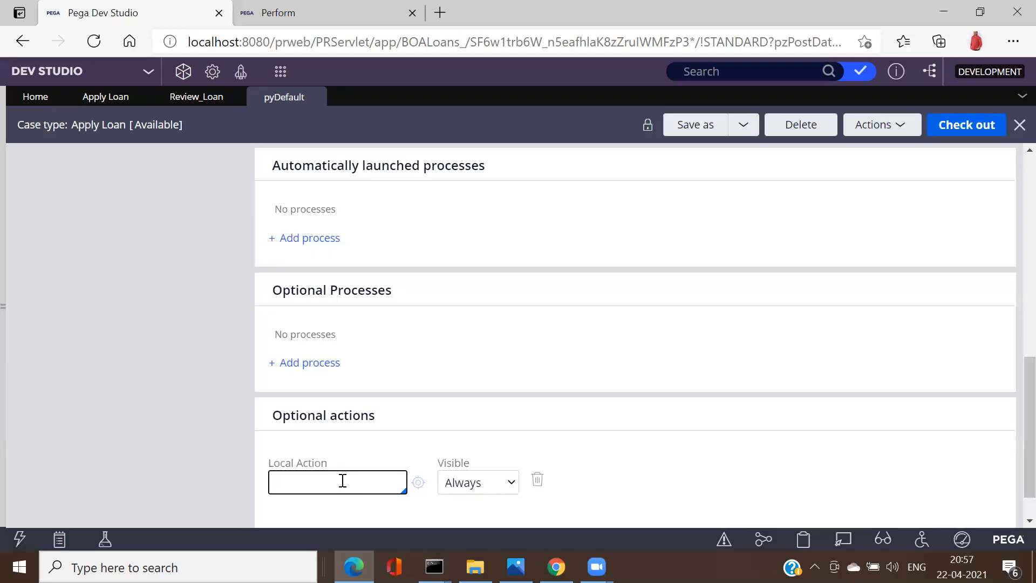
{"action": "key", "text": "ctrl+v"}
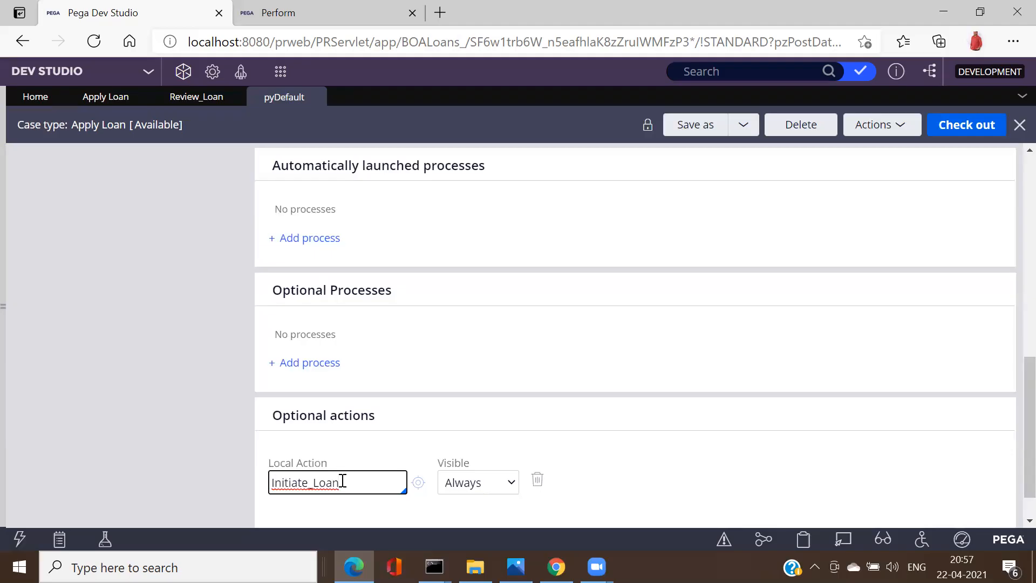
{"action": "left_click", "coordinate": [540, 480]}
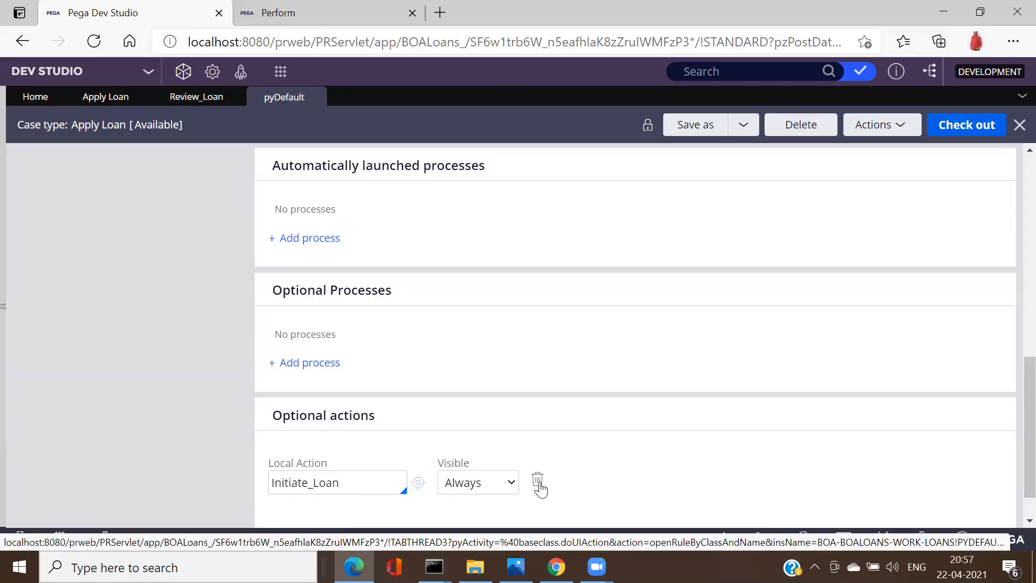
{"action": "left_click", "coordinate": [540, 489]}
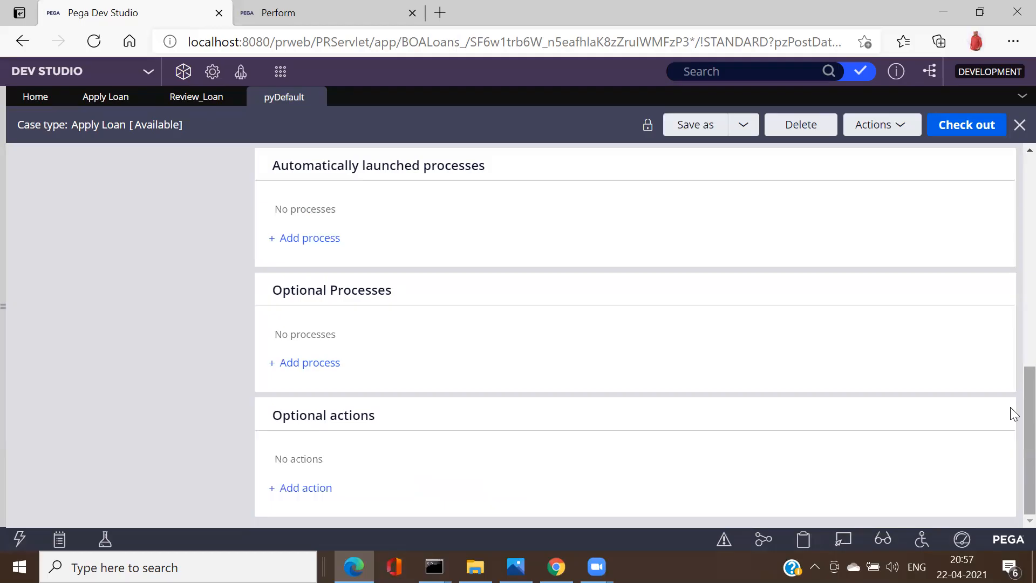
{"action": "scroll", "coordinate": [1010, 409], "scroll_direction": "up", "scroll_amount": 2}
{"action": "scroll", "coordinate": [1010, 372], "scroll_direction": "down", "scroll_amount": 2}
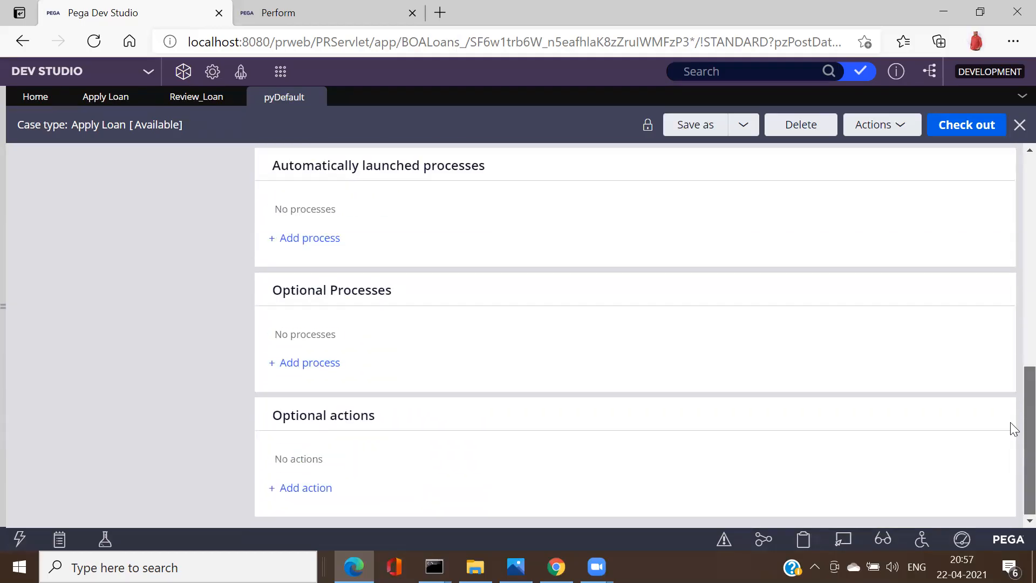
{"action": "scroll", "coordinate": [1010, 452], "scroll_direction": "up", "scroll_amount": 2}
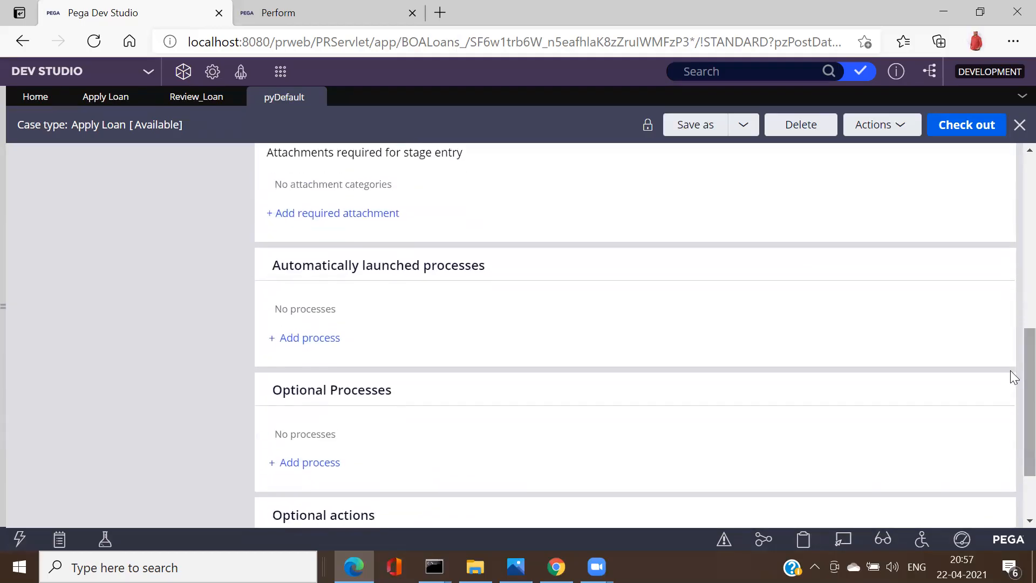
Step: Add Review_Loan as the Review stage's automatically launched process and begin creating its flow
{"action": "left_click", "coordinate": [286, 340]}
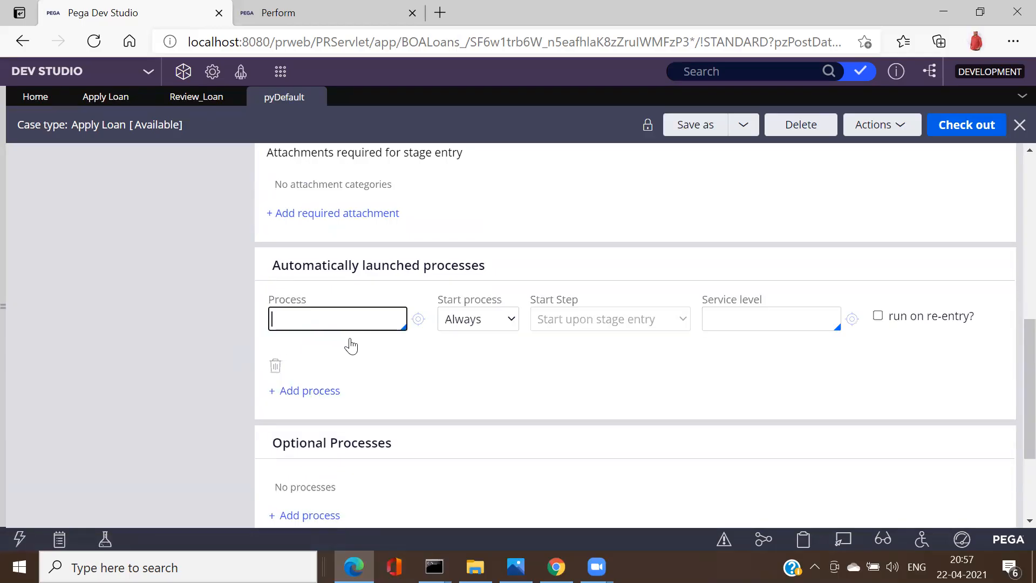
{"action": "key", "text": "ctrl+v"}
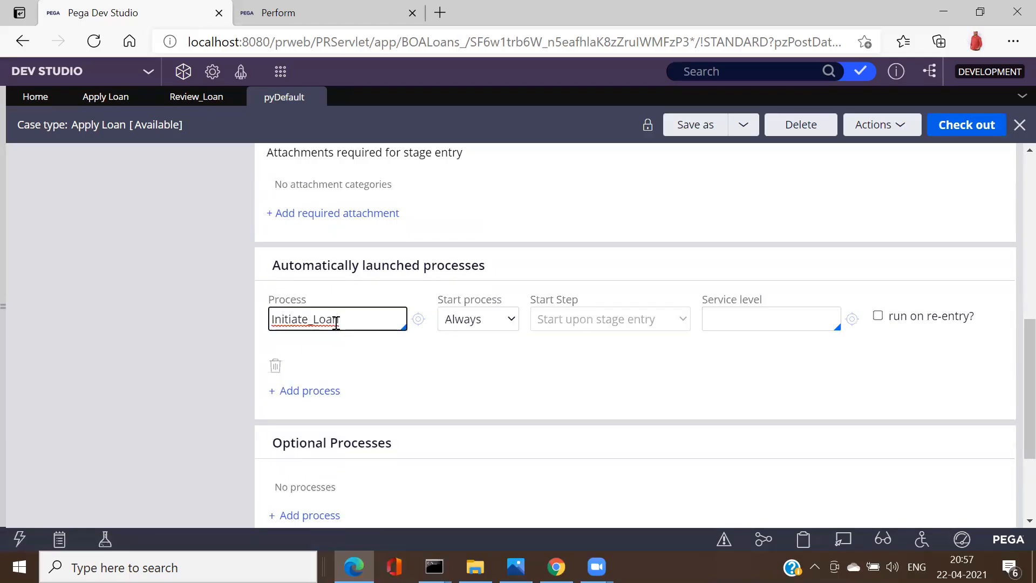
{"action": "key", "text": "BackSpace"}
{"action": "key", "text": "BackSpace"}
{"action": "key", "text": "BackSpace"}
{"action": "key", "text": "BackSpace"}
{"action": "key", "text": "BackSpace"}
{"action": "key", "text": "BackSpace"}
{"action": "key", "text": "BackSpace"}
{"action": "key", "text": "BackSpace"}
{"action": "key", "text": "BackSpace"}
{"action": "type", "text": "Review"}
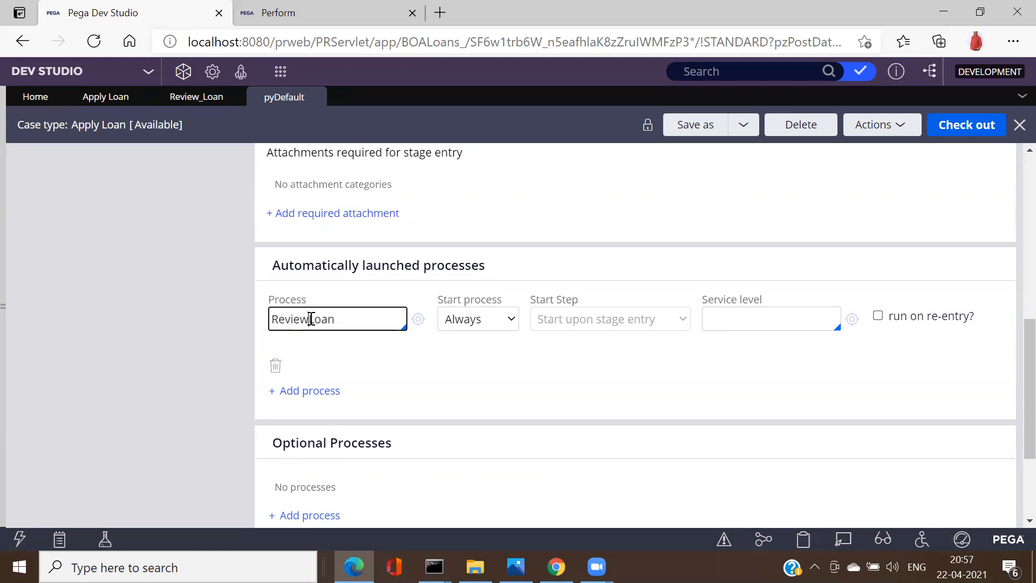
{"action": "type", "text": "_"}
{"action": "left_click", "coordinate": [582, 369]}
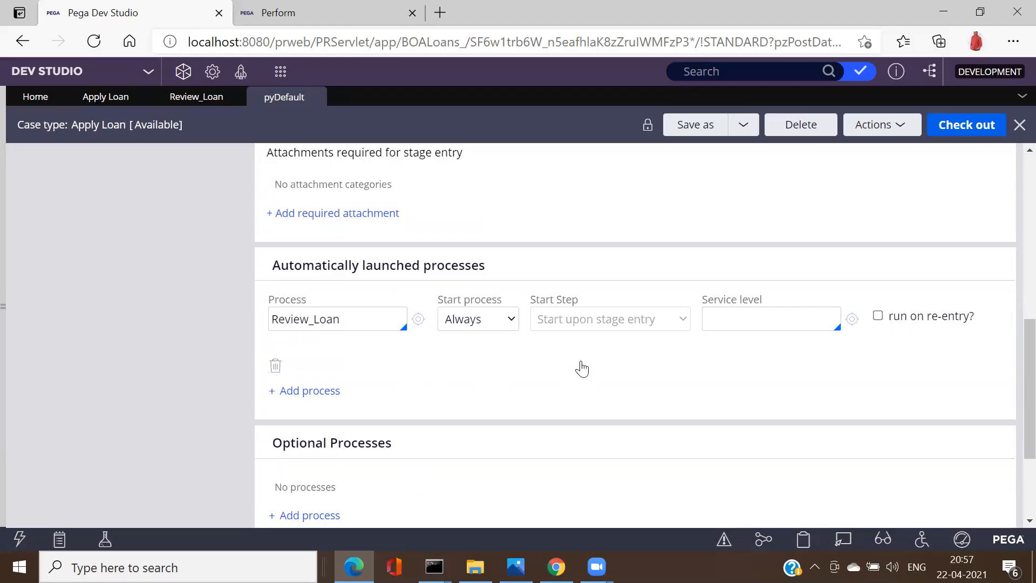
{"action": "left_click", "coordinate": [417, 319]}
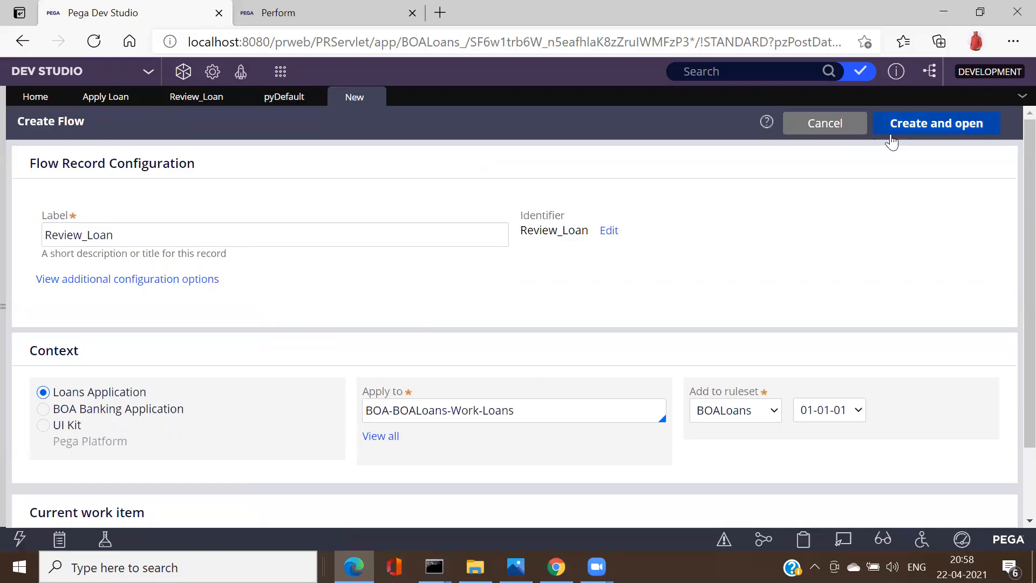
Step: Create the Review_Loan flow, then create a Review_Loan flow action from its end connector
{"action": "left_click", "coordinate": [908, 135]}
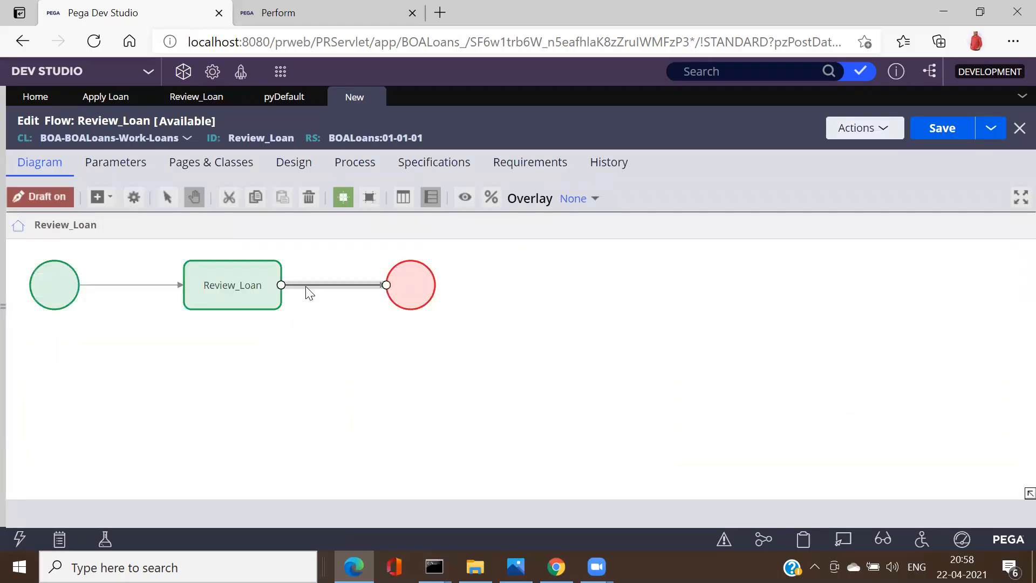
{"action": "double_click", "coordinate": [307, 286]}
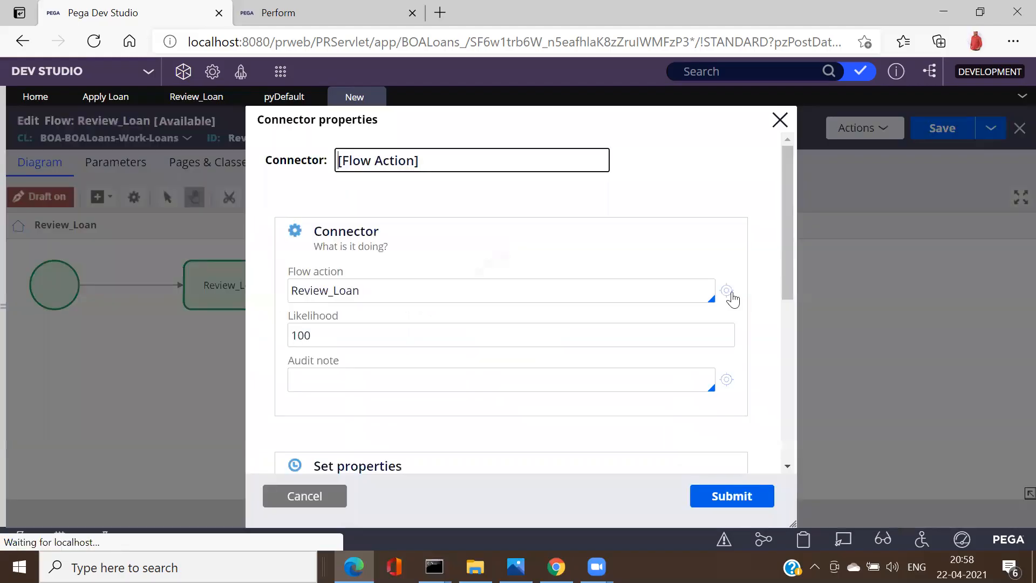
{"action": "left_click", "coordinate": [726, 290]}
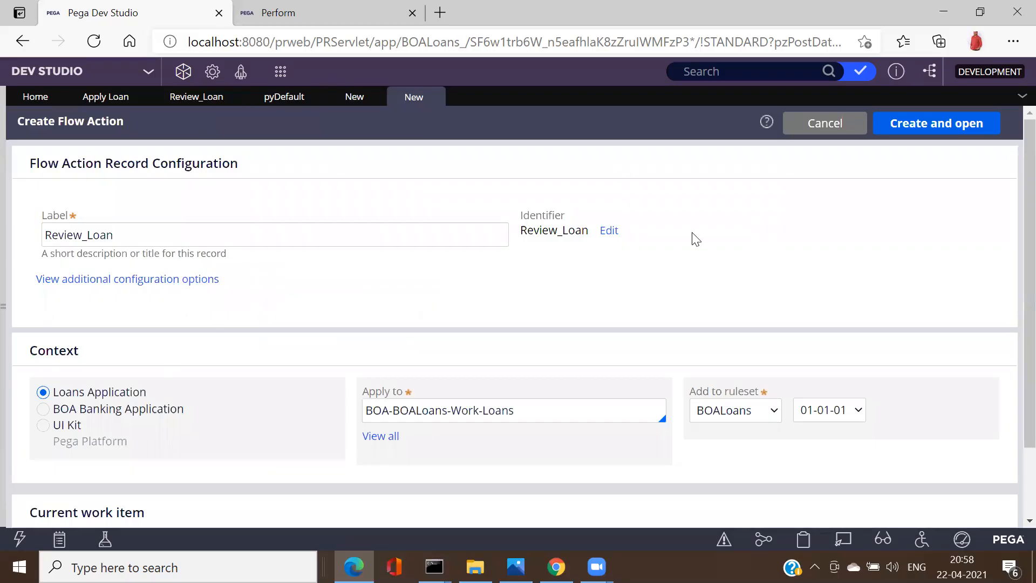
{"action": "left_click", "coordinate": [934, 125]}
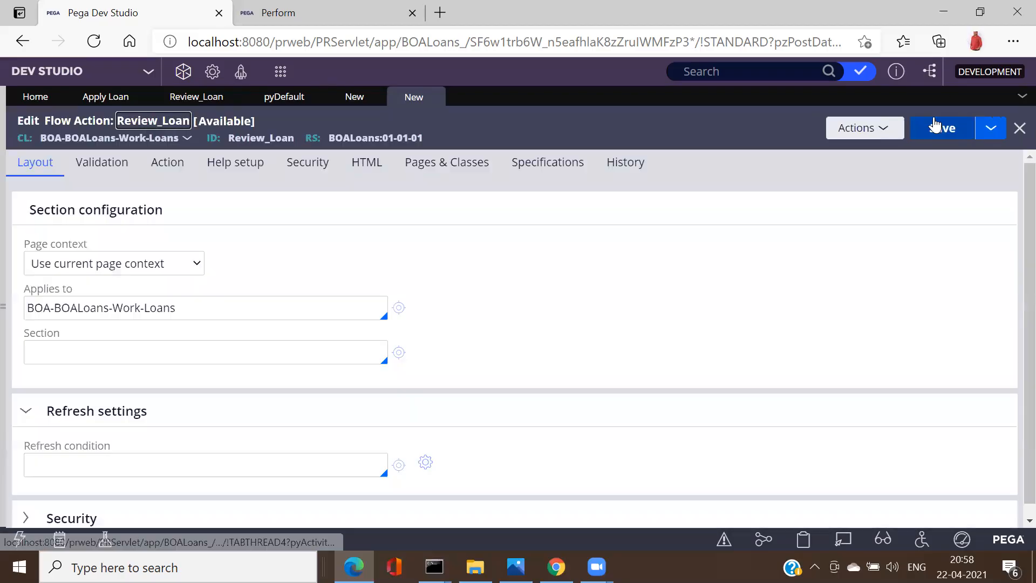
Step: Set the flow action's Section to Review_Loan and save it
{"action": "left_click", "coordinate": [148, 354]}
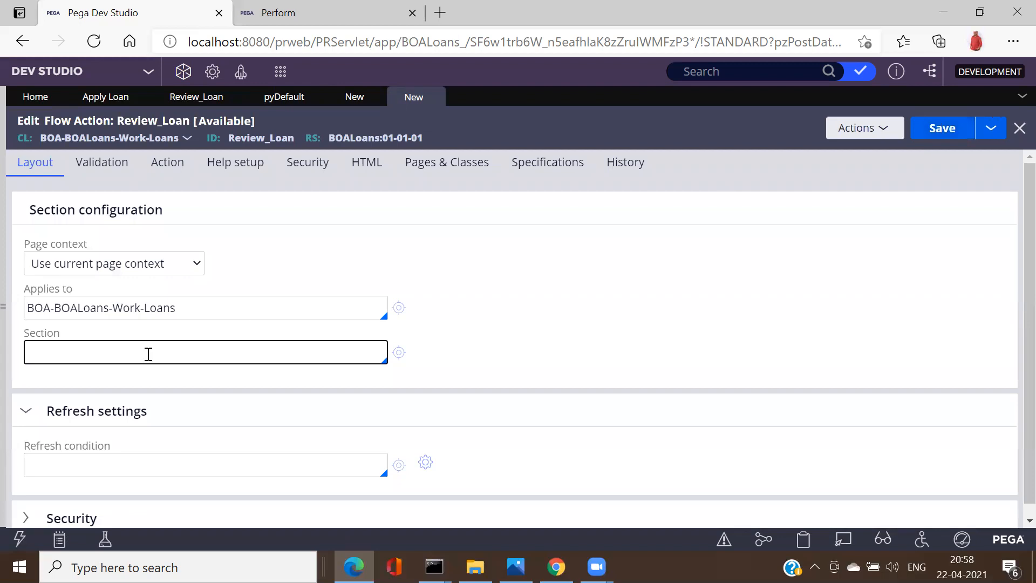
{"action": "key", "text": "Down"}
{"action": "key", "text": "Down"}
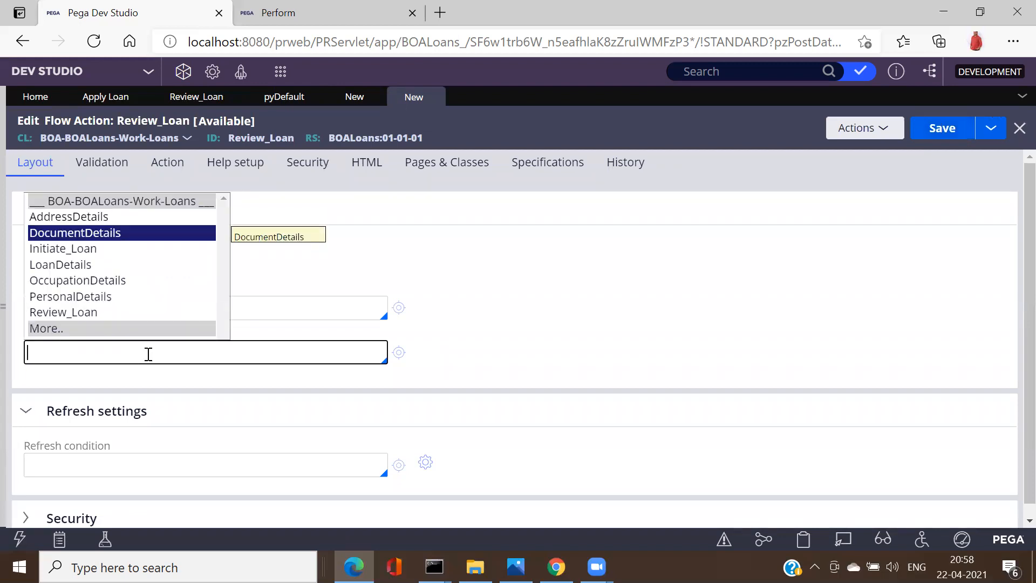
{"action": "key", "text": "Down"}
{"action": "key", "text": "Down"}
{"action": "key", "text": "Down"}
{"action": "key", "text": "Down"}
{"action": "key", "text": "Down"}
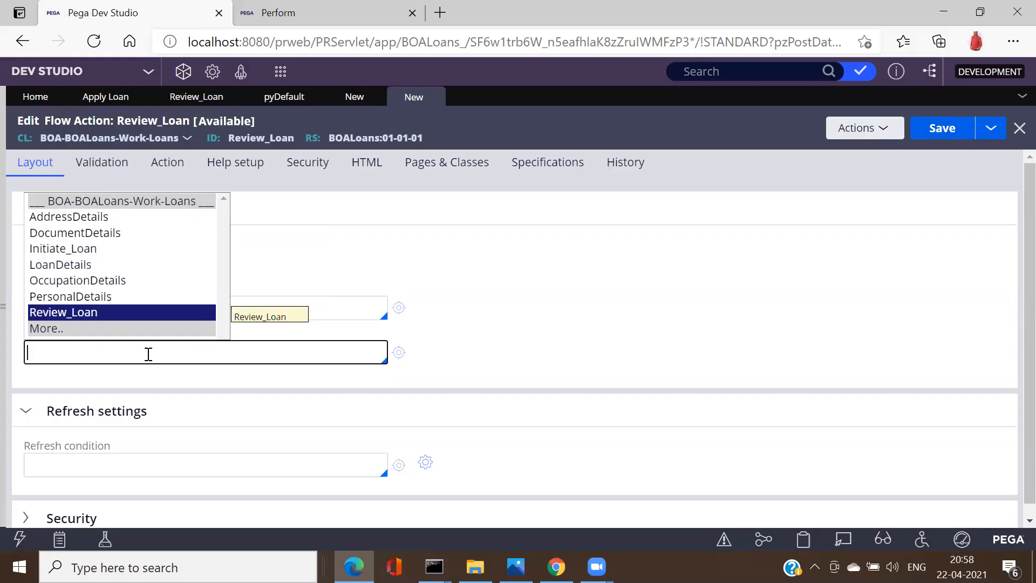
{"action": "key", "text": "Return"}
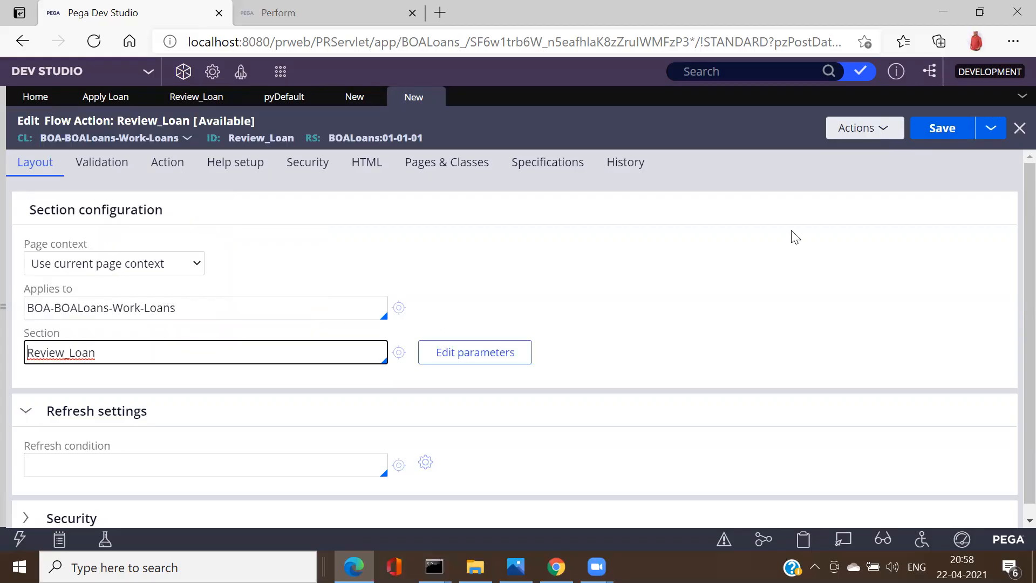
{"action": "left_click", "coordinate": [944, 130]}
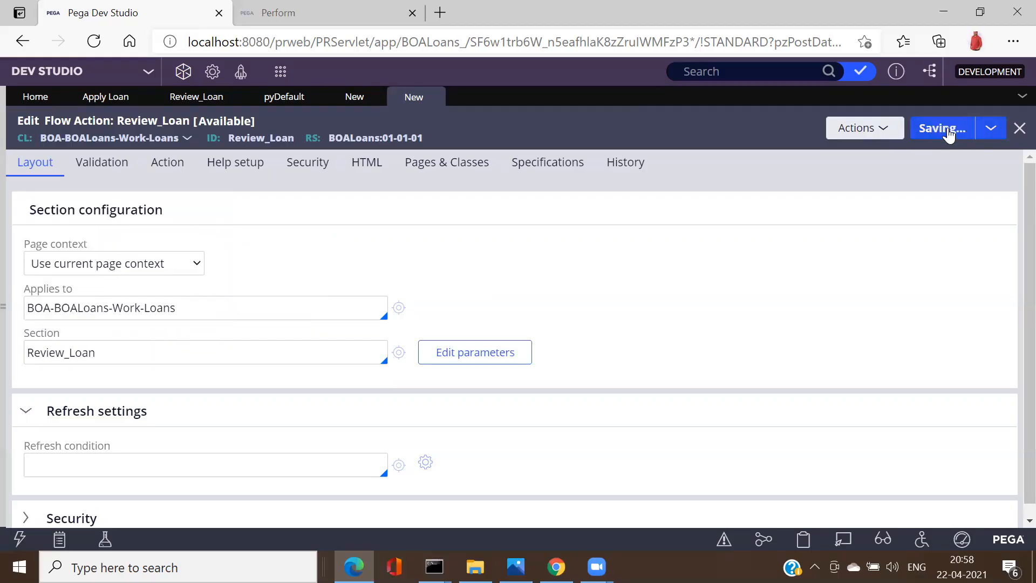
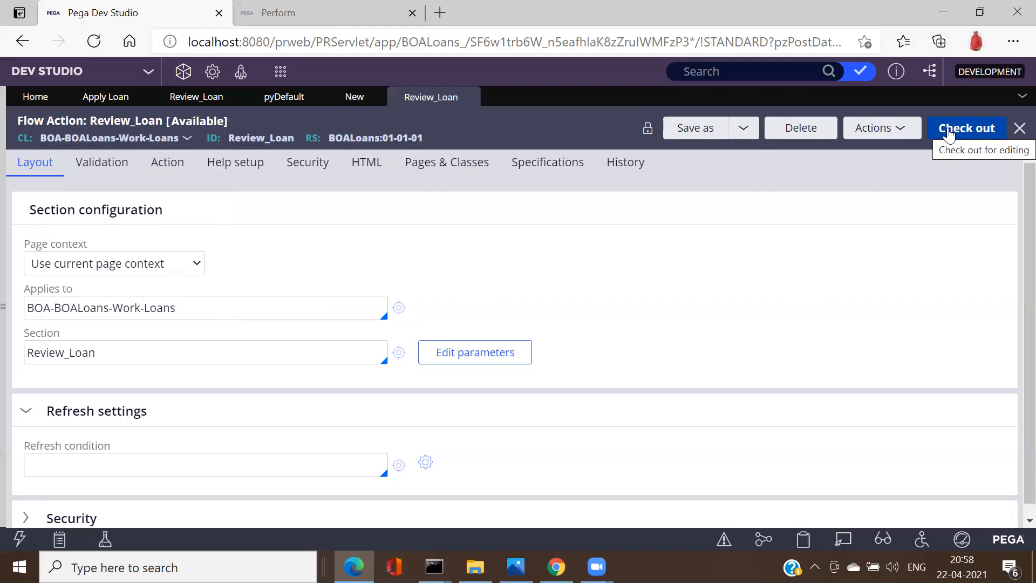
Step: Rename the Review_Loan flow's end connector to 'Review Loan' and save the flow
{"action": "left_click", "coordinate": [354, 98]}
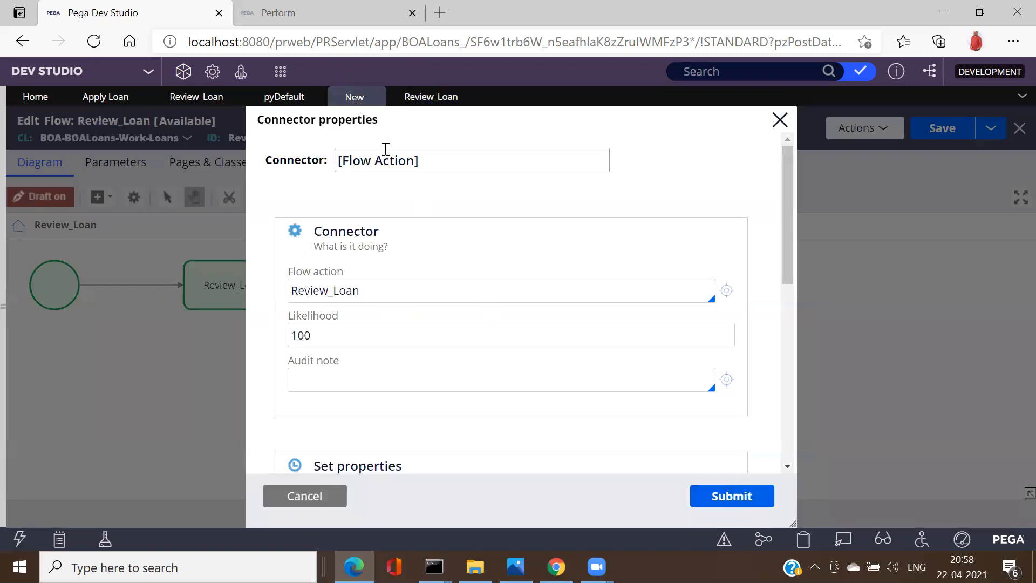
{"action": "triple_click", "coordinate": [386, 153]}
{"action": "type", "text": "Review Loan"}
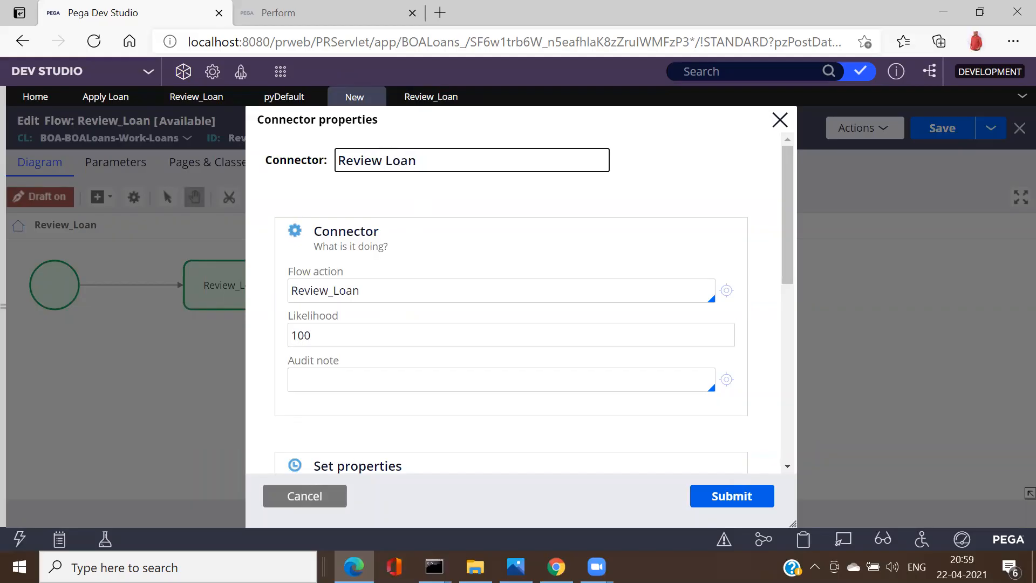
{"action": "left_click", "coordinate": [729, 501]}
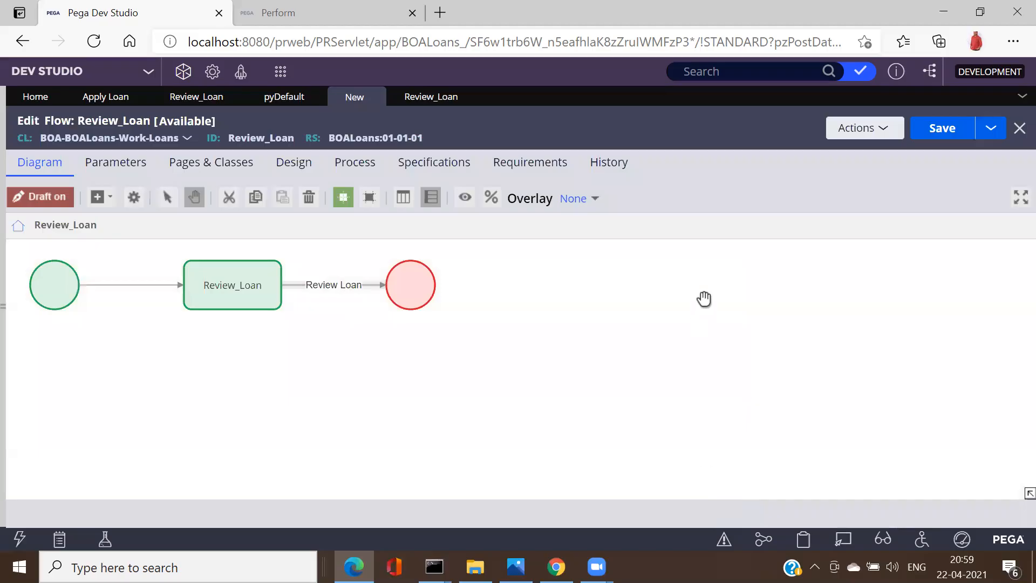
{"action": "left_click", "coordinate": [950, 135]}
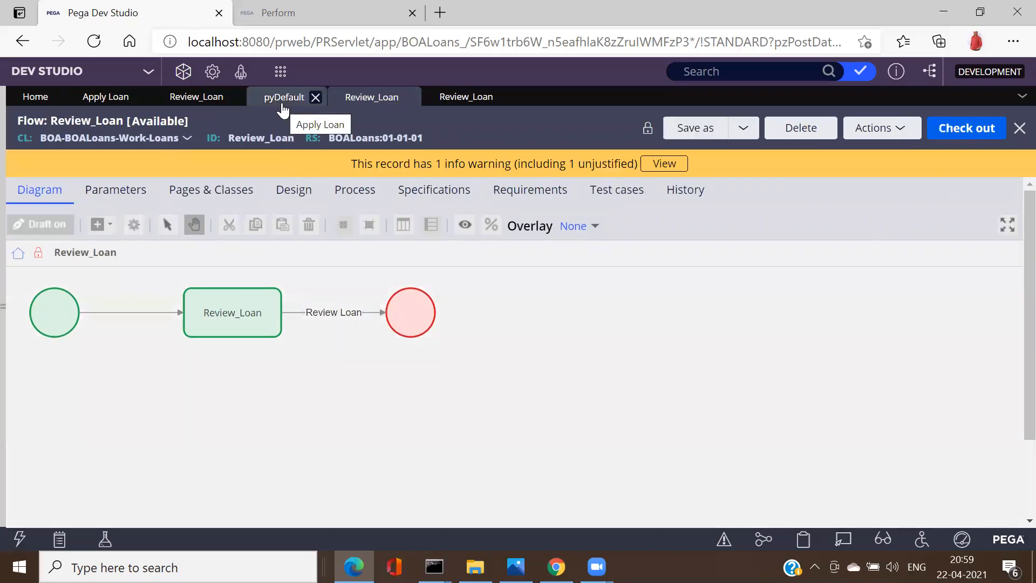
Step: Check out the Apply Loan case type and set the Initiate stage's entry status to New
{"action": "left_click", "coordinate": [282, 105]}
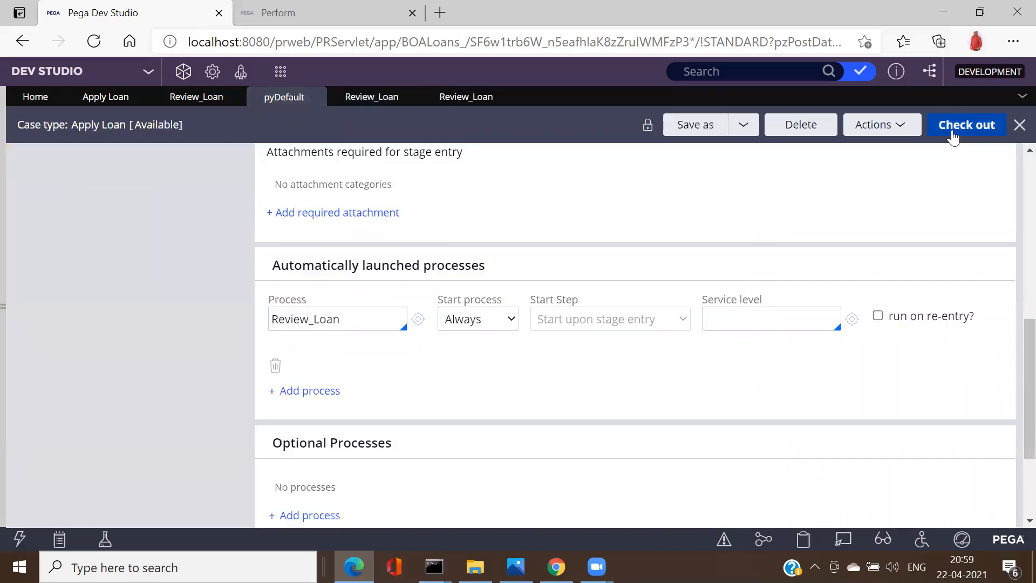
{"action": "left_click", "coordinate": [953, 133]}
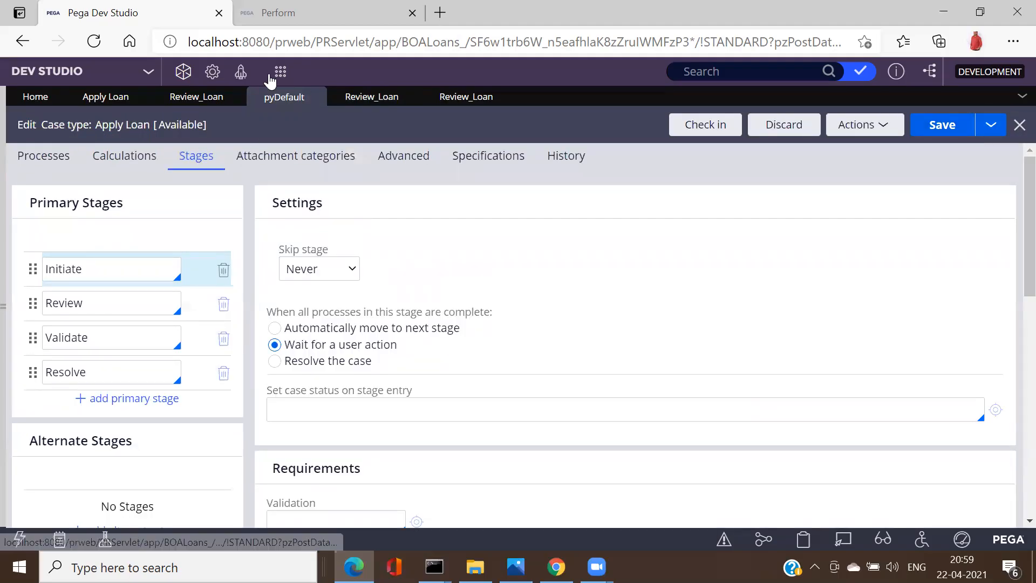
{"action": "left_click", "coordinate": [92, 268]}
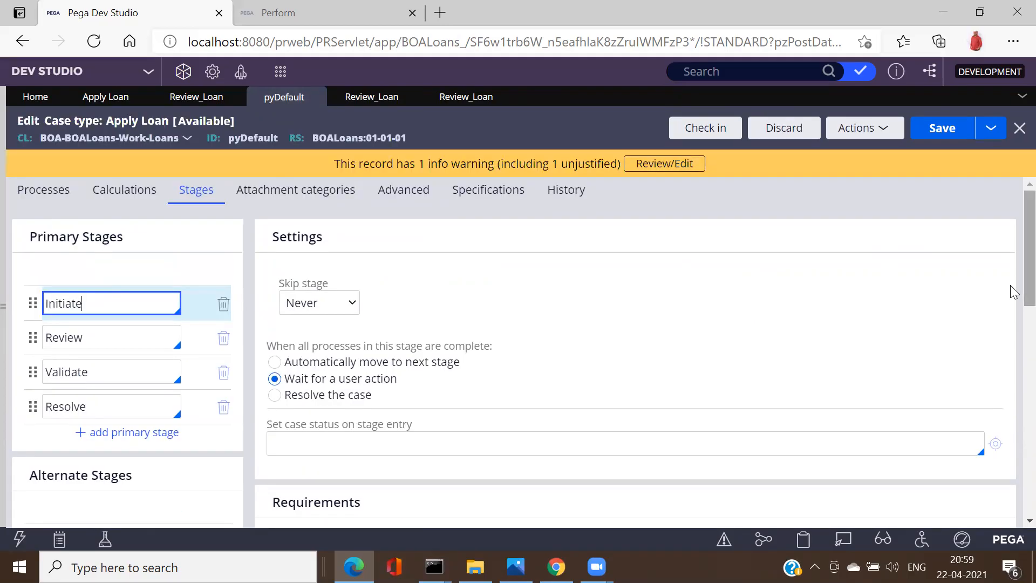
{"action": "scroll", "coordinate": [1012, 324], "scroll_direction": "down", "scroll_amount": 3}
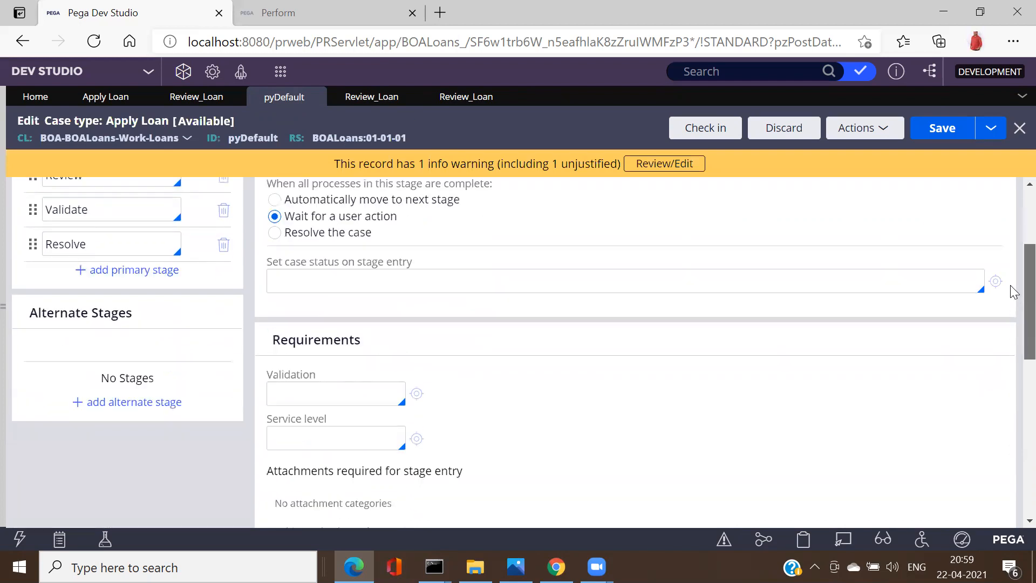
{"action": "scroll", "coordinate": [1013, 270], "scroll_direction": "up", "scroll_amount": 2}
{"action": "left_click", "coordinate": [334, 411]}
{"action": "type", "text": "New"}
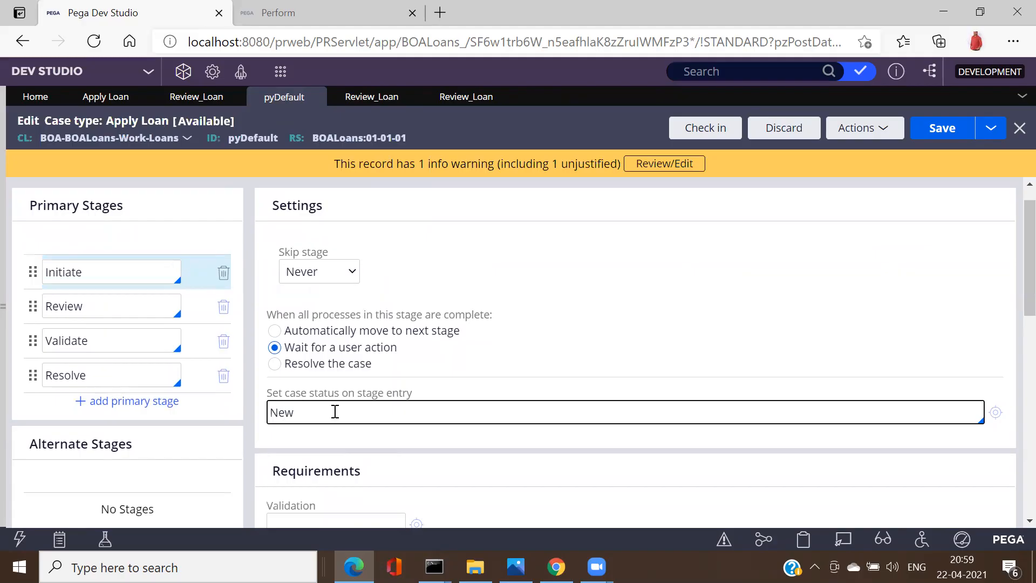
Step: Set the Review stage's entry case status to Review and save the case type
{"action": "left_click", "coordinate": [62, 307]}
{"action": "left_click", "coordinate": [85, 307]}
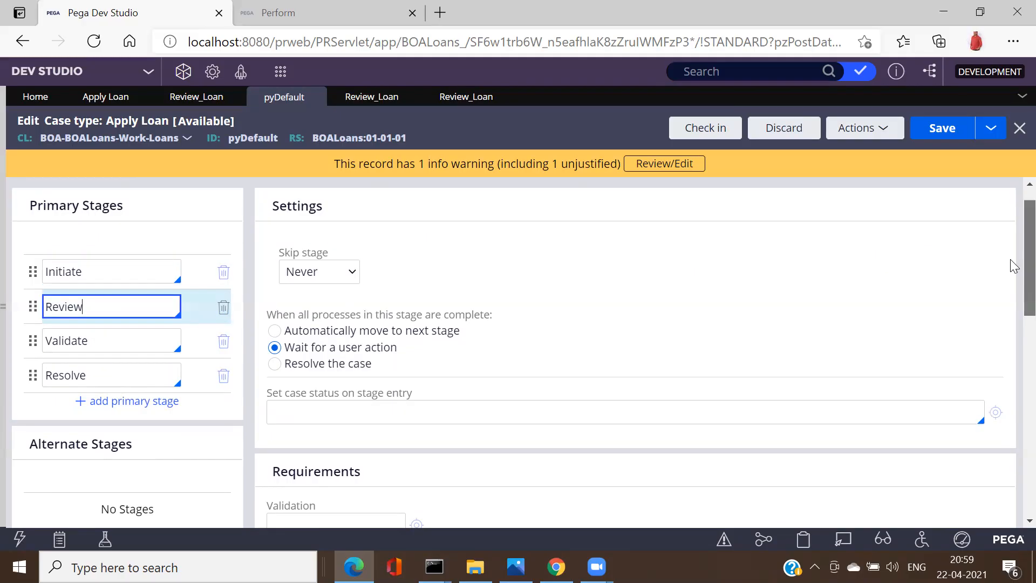
{"action": "scroll", "coordinate": [1014, 324], "scroll_direction": "down", "scroll_amount": 7}
{"action": "scroll", "coordinate": [1013, 297], "scroll_direction": "up", "scroll_amount": 5}
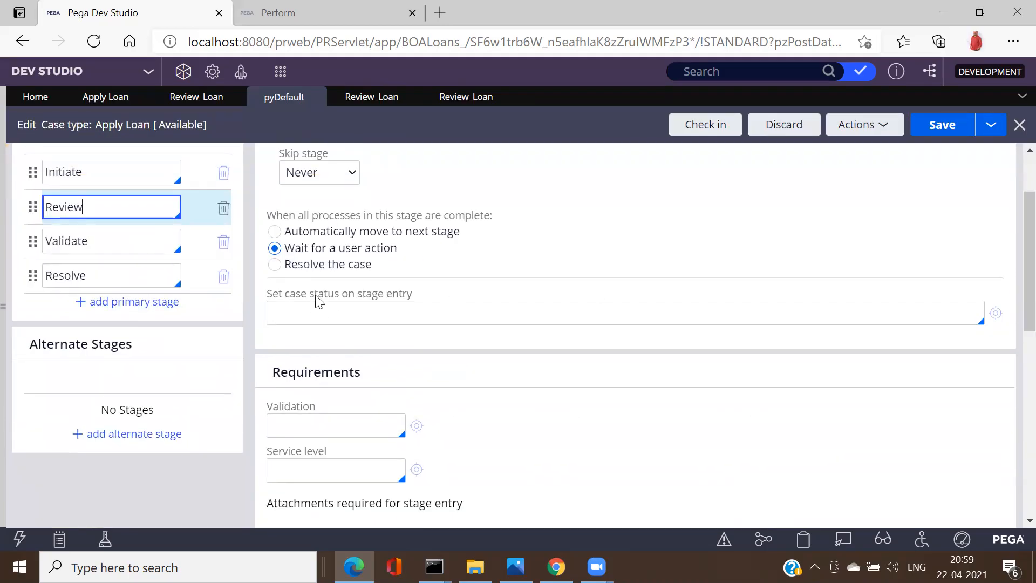
{"action": "left_click", "coordinate": [352, 313]}
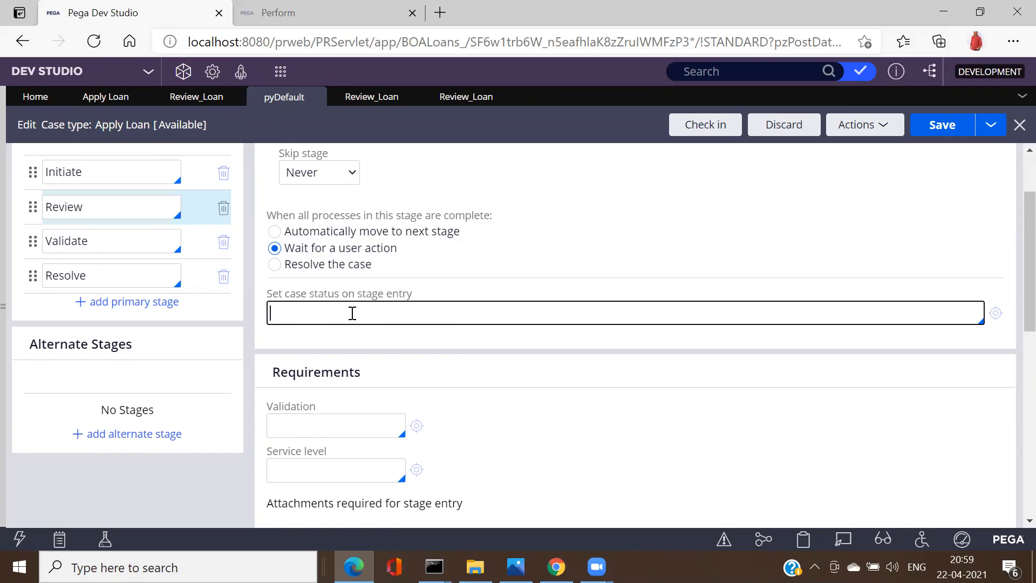
{"action": "type", "text": "Review"}
{"action": "left_click", "coordinate": [935, 134]}
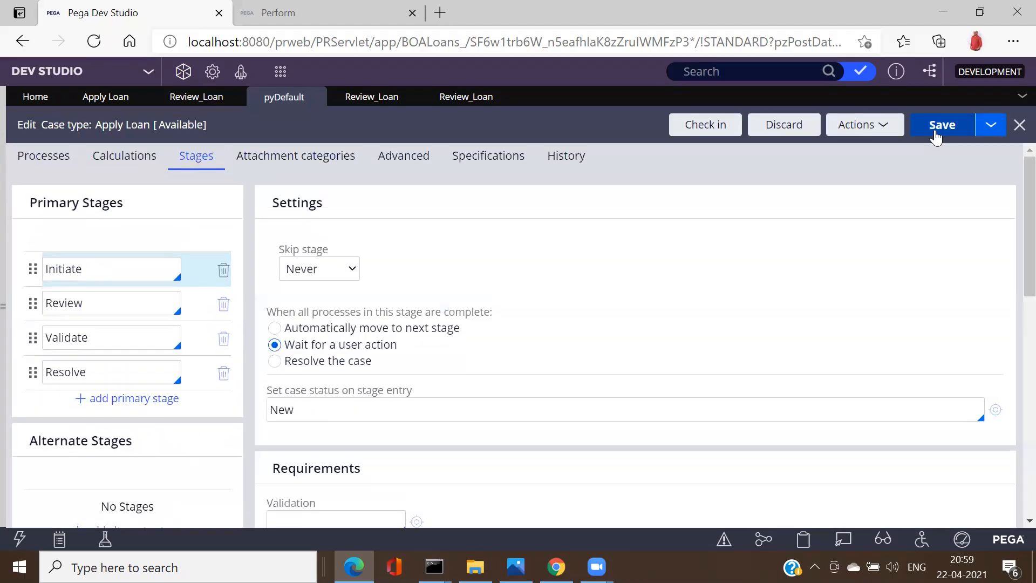
Step: Check in the Apply Loan case type with the comment 'Review Process added'
{"action": "left_click", "coordinate": [708, 127]}
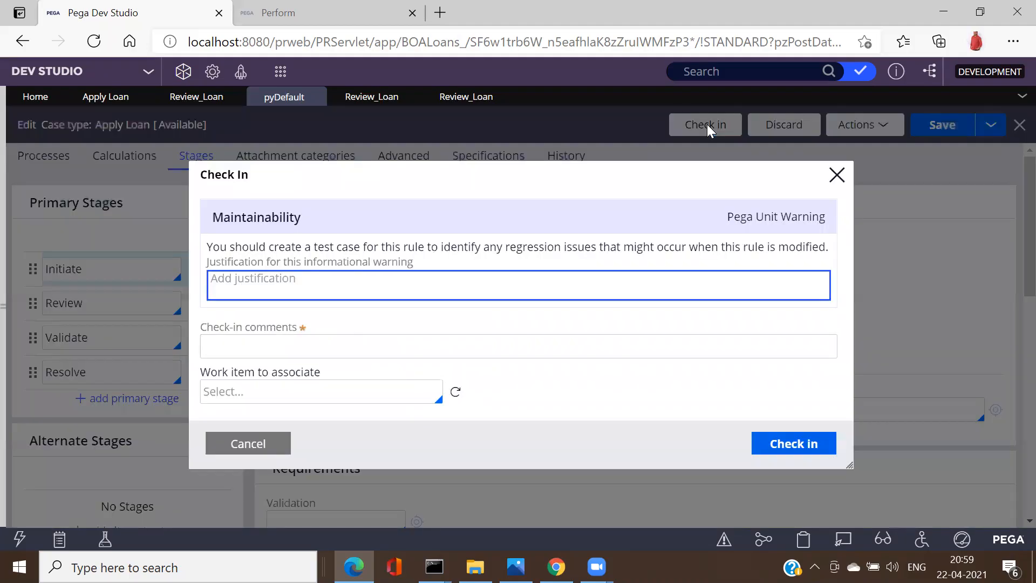
{"action": "left_click", "coordinate": [355, 344]}
{"action": "type", "text": "Review Process added"}
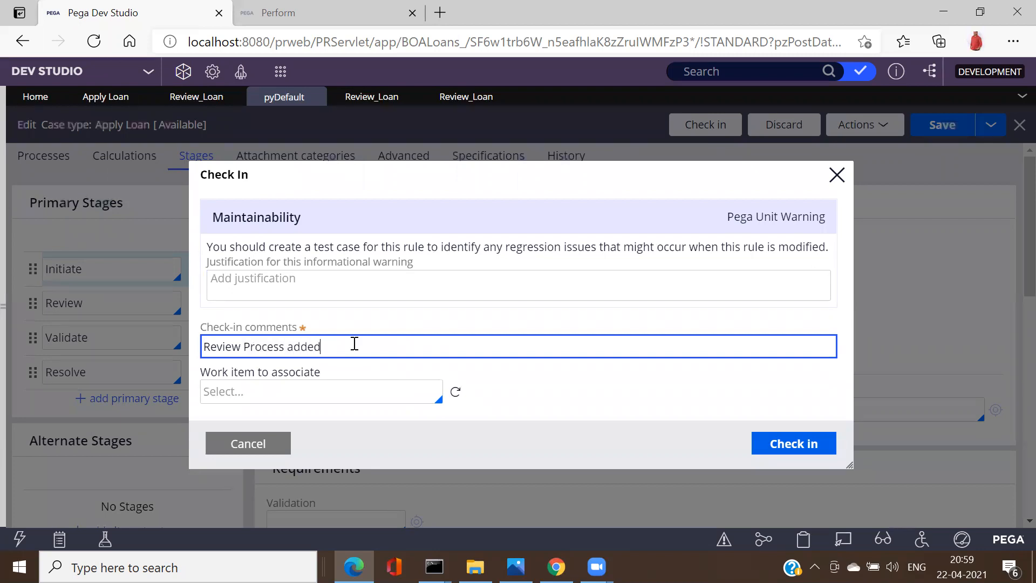
{"action": "left_click", "coordinate": [792, 447]}
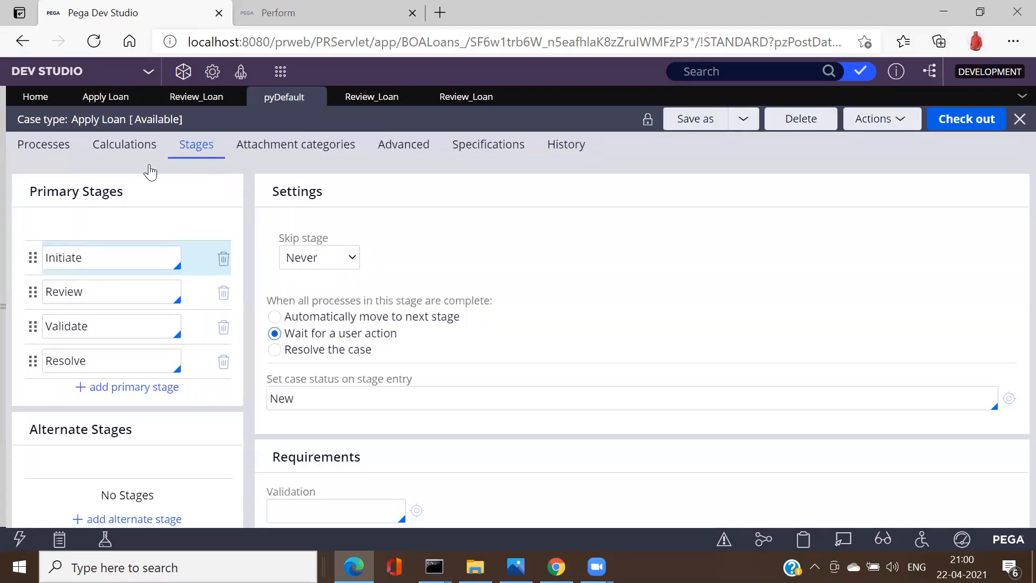
{"action": "left_click", "coordinate": [99, 108]}
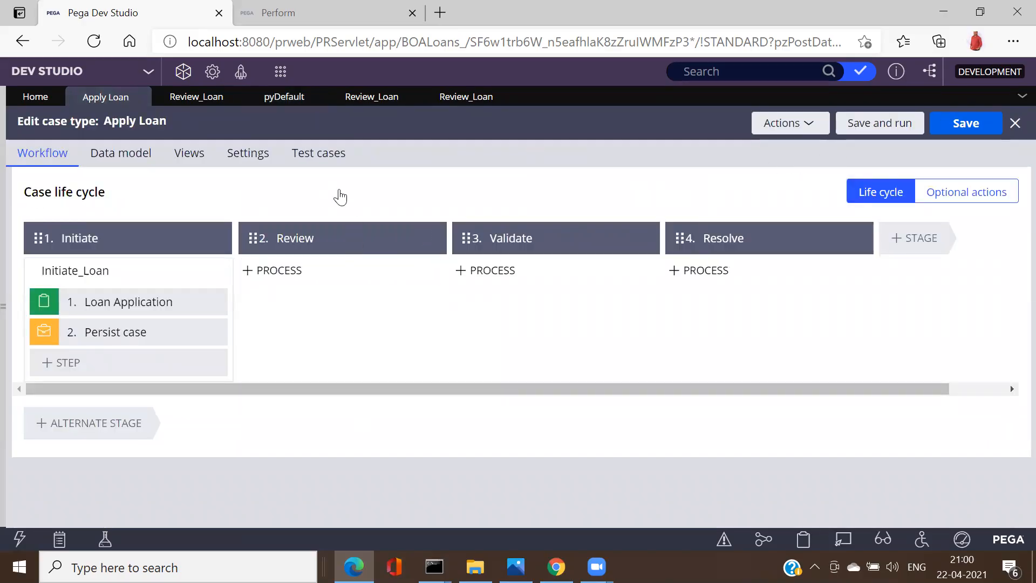
Step: Refresh the Apply Loan case type and launch the Case Worker portal to test it
{"action": "left_click", "coordinate": [331, 268]}
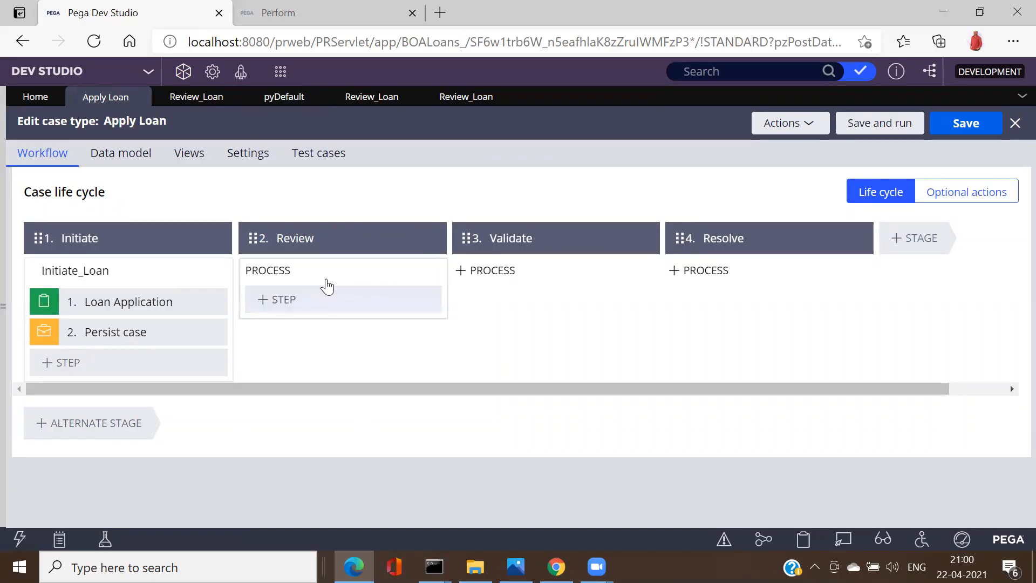
{"action": "left_click", "coordinate": [809, 123]}
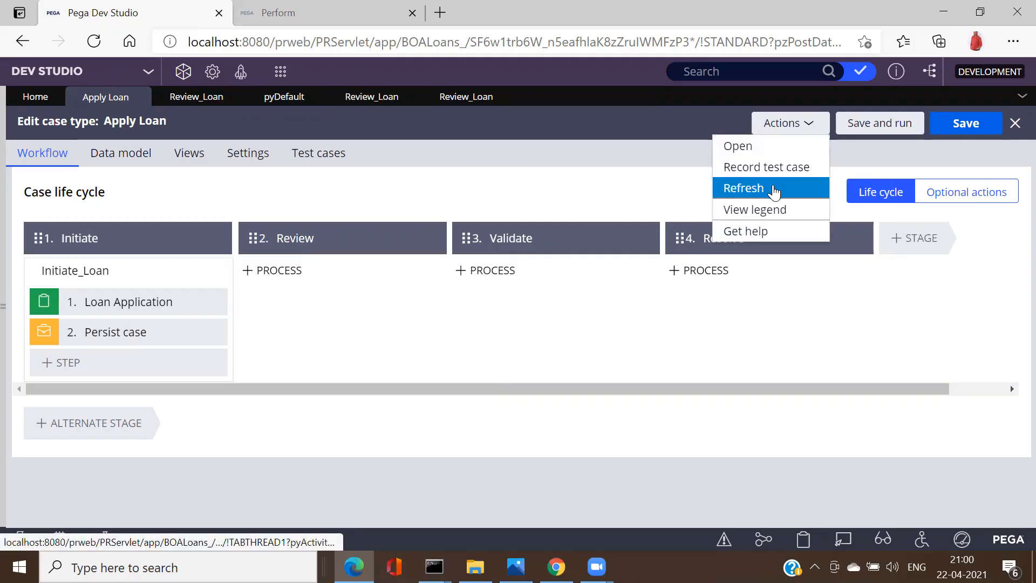
{"action": "left_click", "coordinate": [774, 187]}
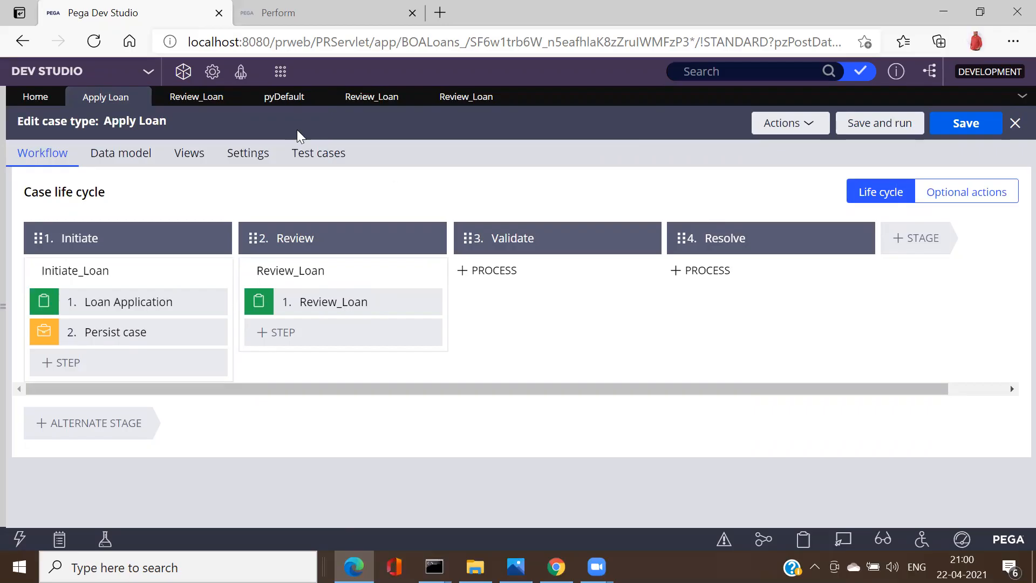
{"action": "left_click", "coordinate": [241, 73]}
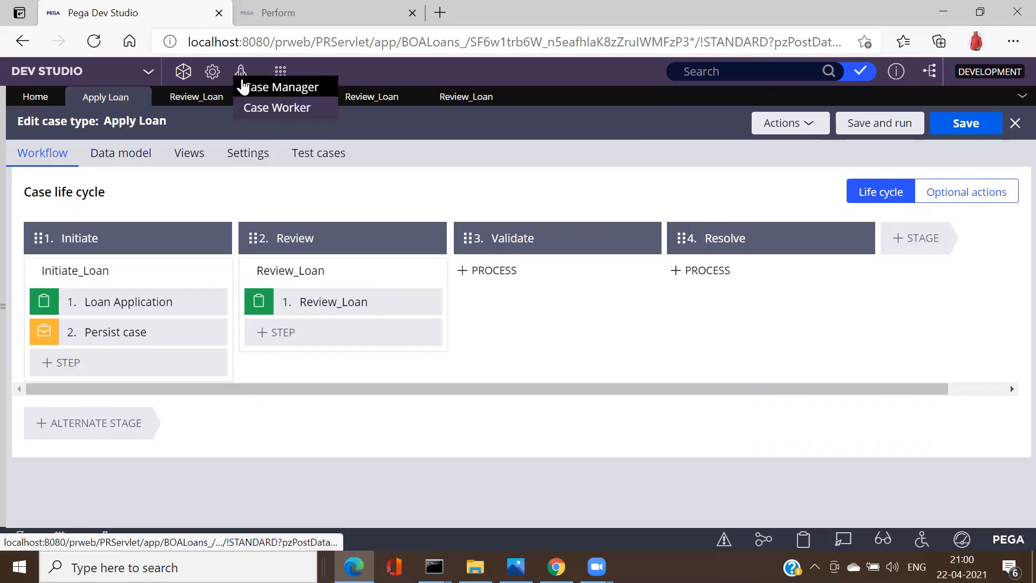
{"action": "left_click", "coordinate": [283, 108]}
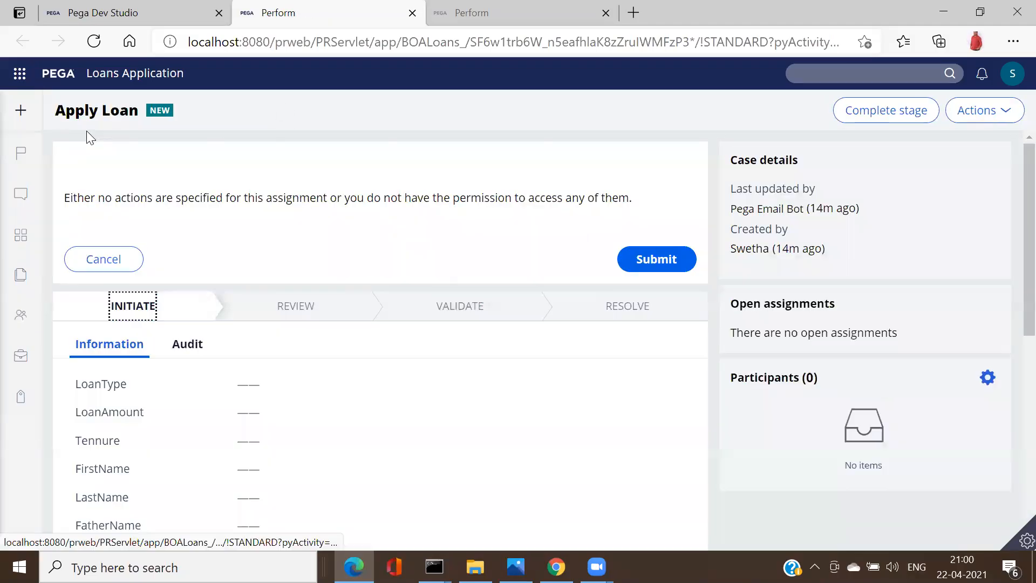
Step: Start a new Apply Loan case as a Vehicle Loan, entering the loan amount and tenure
{"action": "mouse_move", "coordinate": [14, 162]}
{"action": "left_click", "coordinate": [52, 123]}
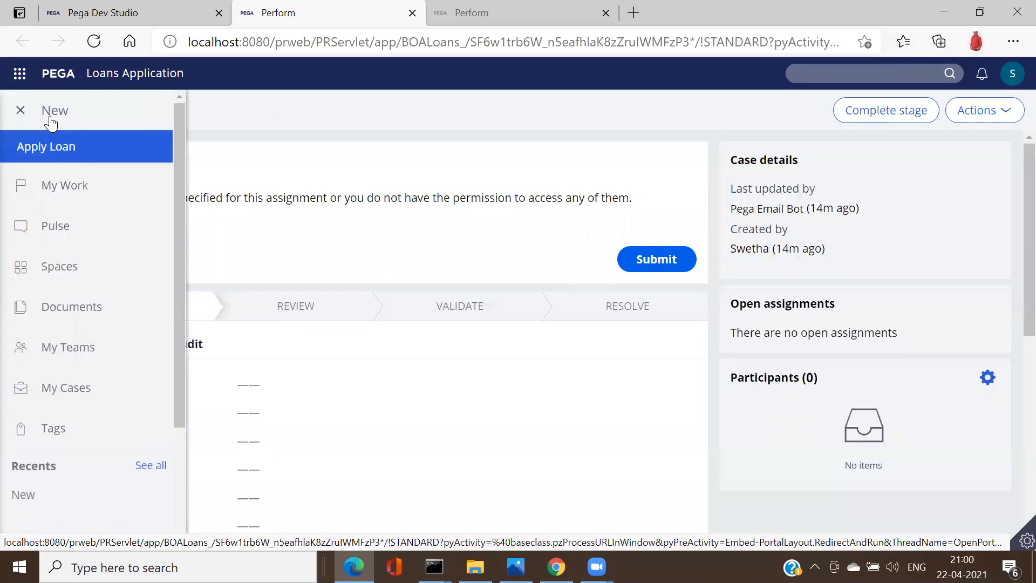
{"action": "left_click", "coordinate": [62, 155]}
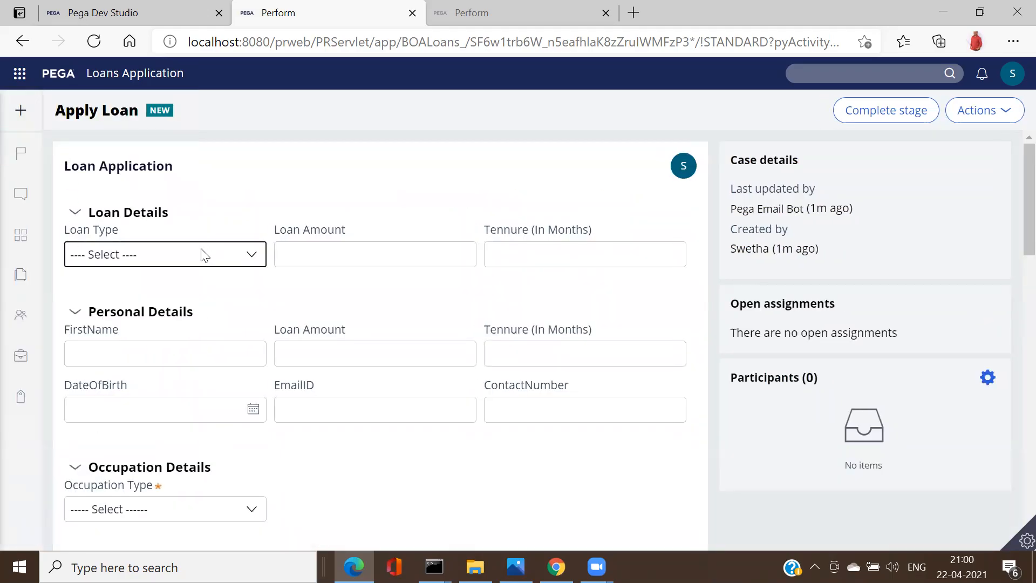
{"action": "left_click", "coordinate": [203, 255]}
{"action": "left_click", "coordinate": [147, 334]}
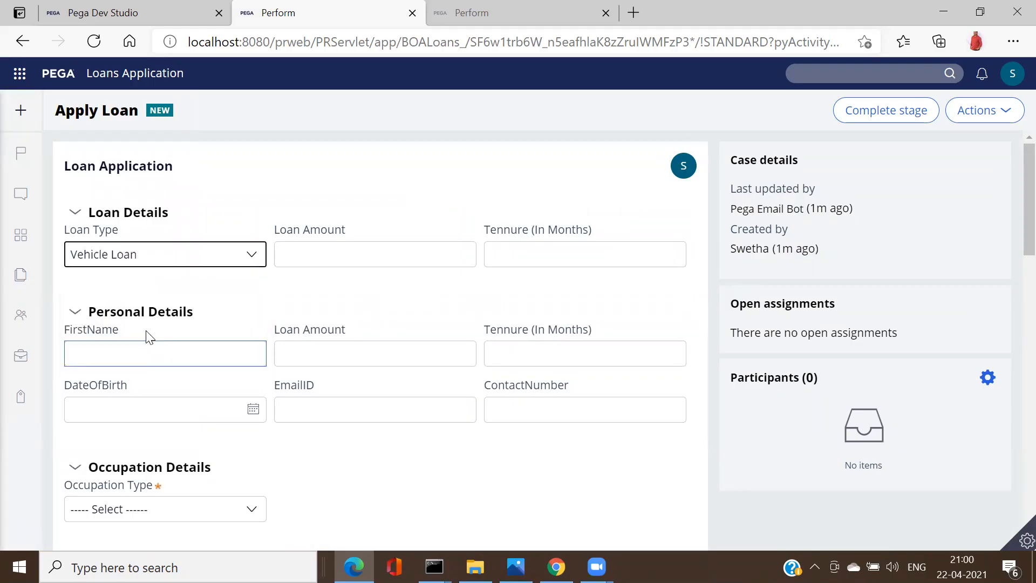
{"action": "left_click", "coordinate": [381, 249]}
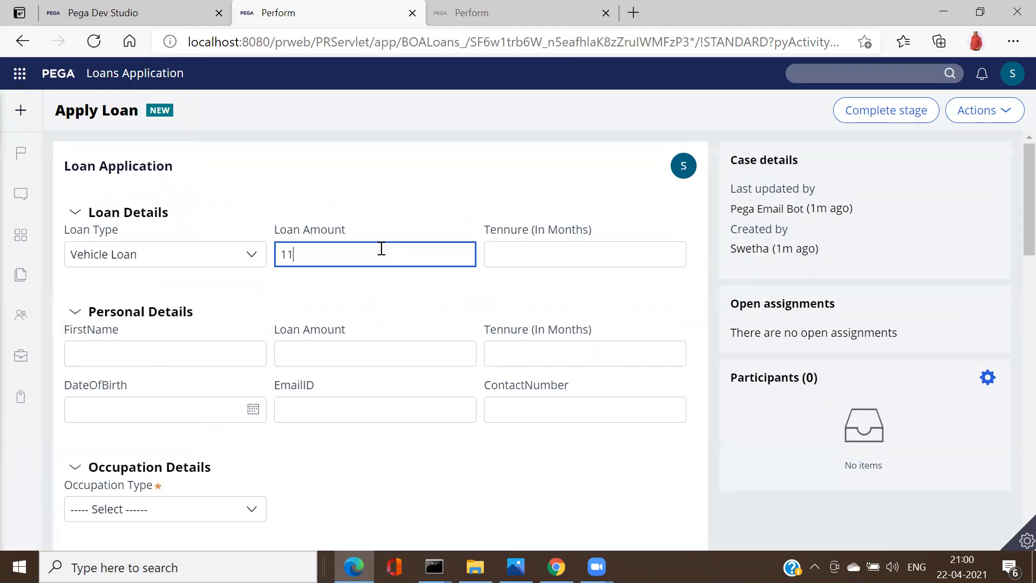
{"action": "left_click", "coordinate": [544, 244]}
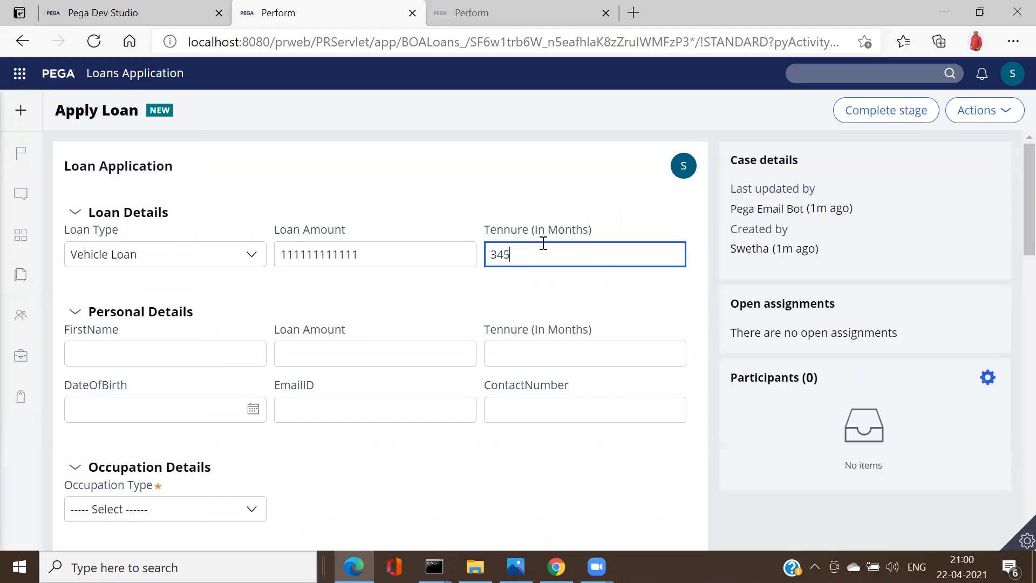
{"action": "left_click", "coordinate": [178, 375]}
Step: Enter the applicant's first name, Personal Details amount and tenure, and the 15th as date of birth
{"action": "left_click", "coordinate": [166, 356]}
{"action": "type", "text": "Ragha"}
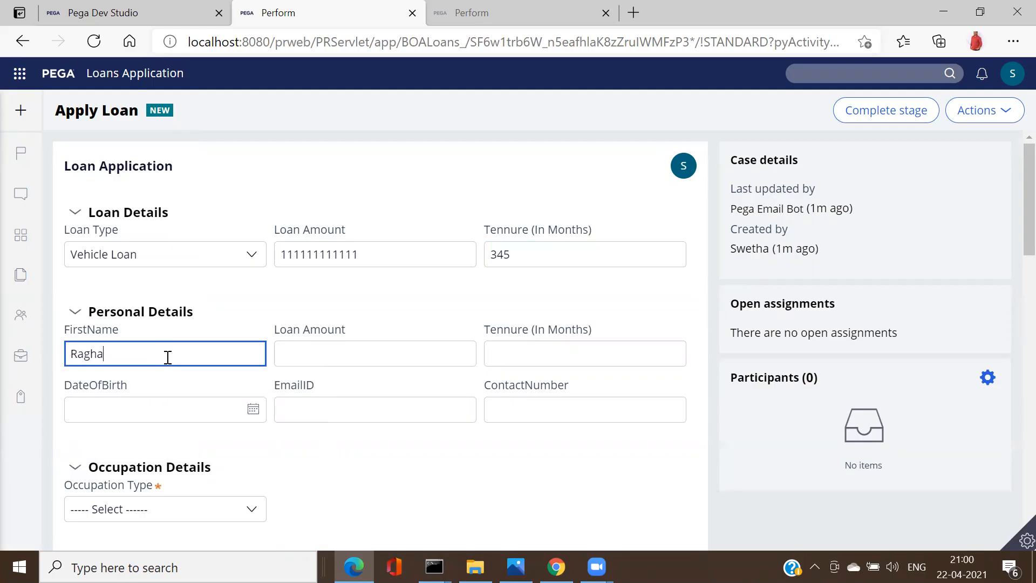
{"action": "type", "text": "vendra"}
{"action": "left_click", "coordinate": [310, 347]}
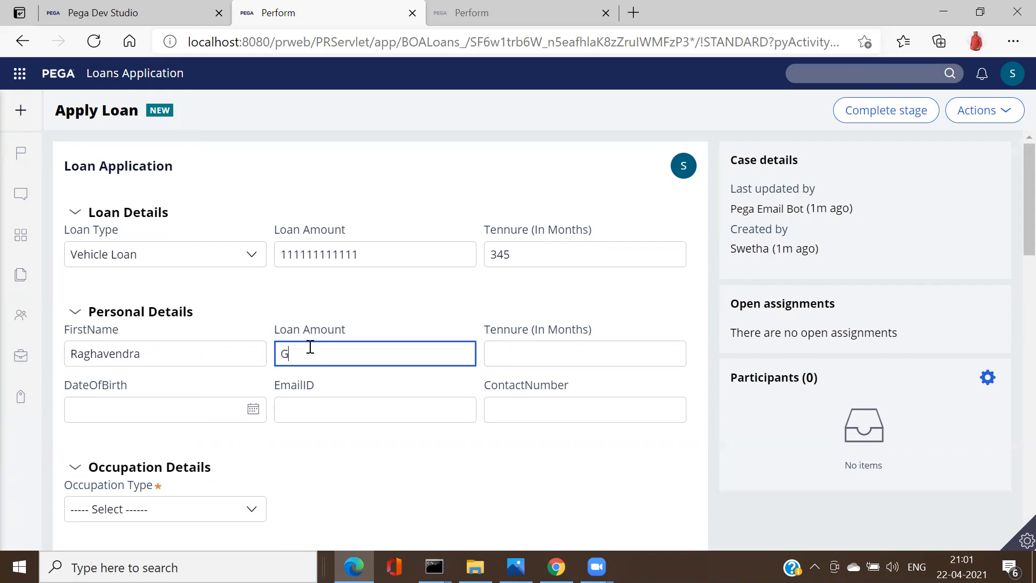
{"action": "left_click", "coordinate": [664, 344]}
{"action": "type", "text": "3wqr"}
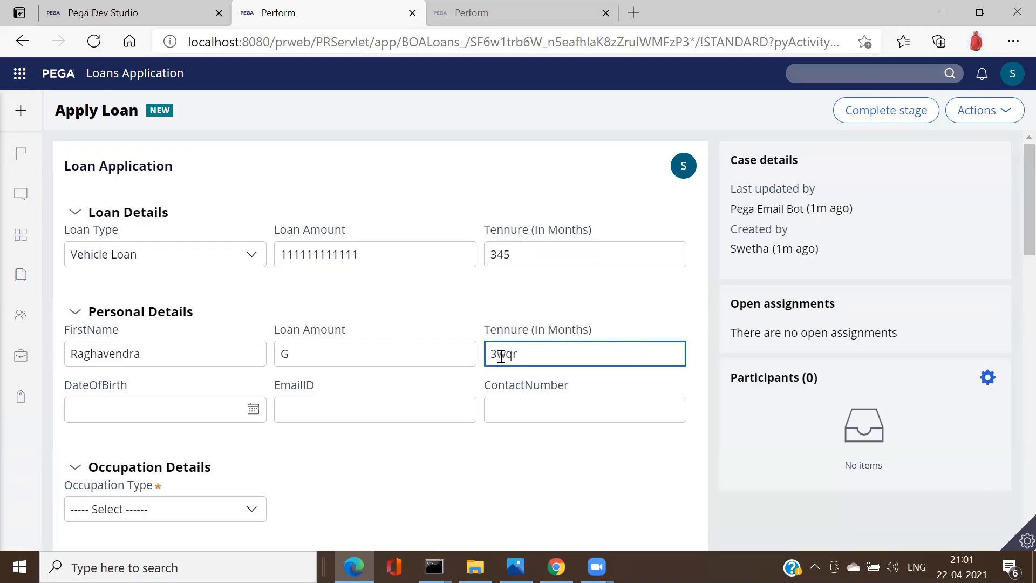
{"action": "left_click", "coordinate": [251, 417]}
{"action": "left_click", "coordinate": [199, 306]}
Step: Fill in the applicant's e-mail address and contact number
{"action": "left_click", "coordinate": [373, 413]}
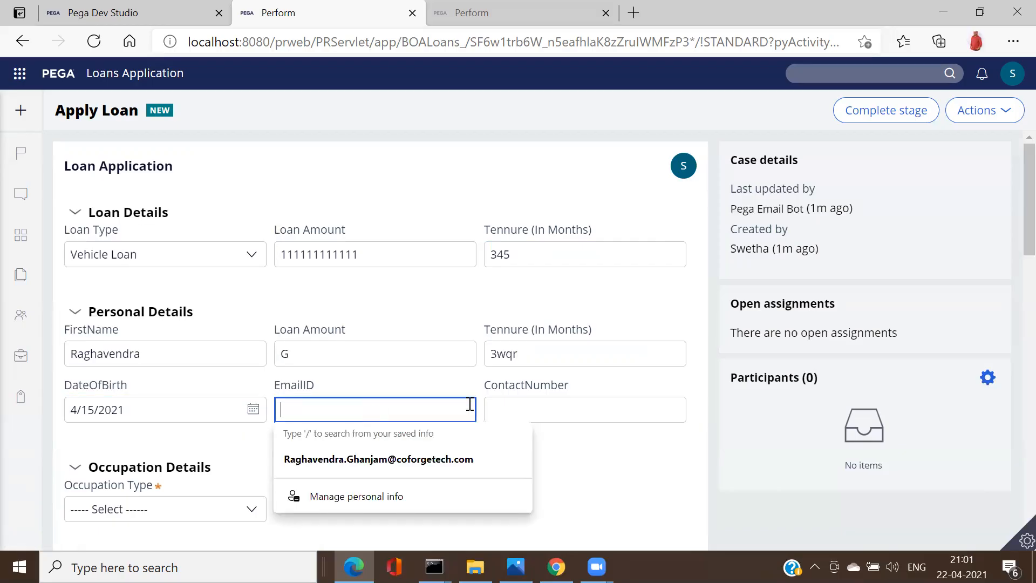
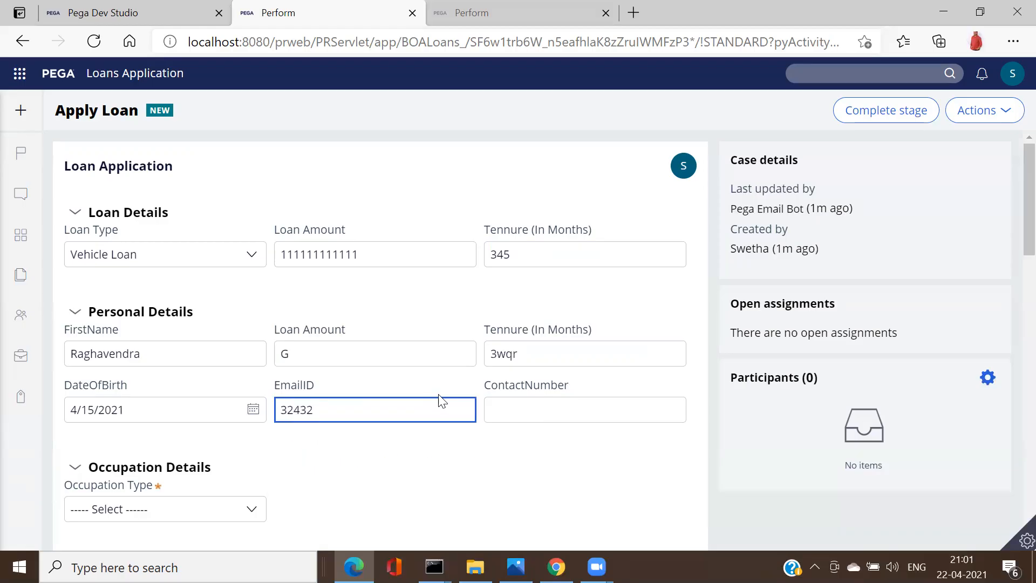
{"action": "left_click", "coordinate": [554, 414]}
{"action": "type", "text": "666666666"}
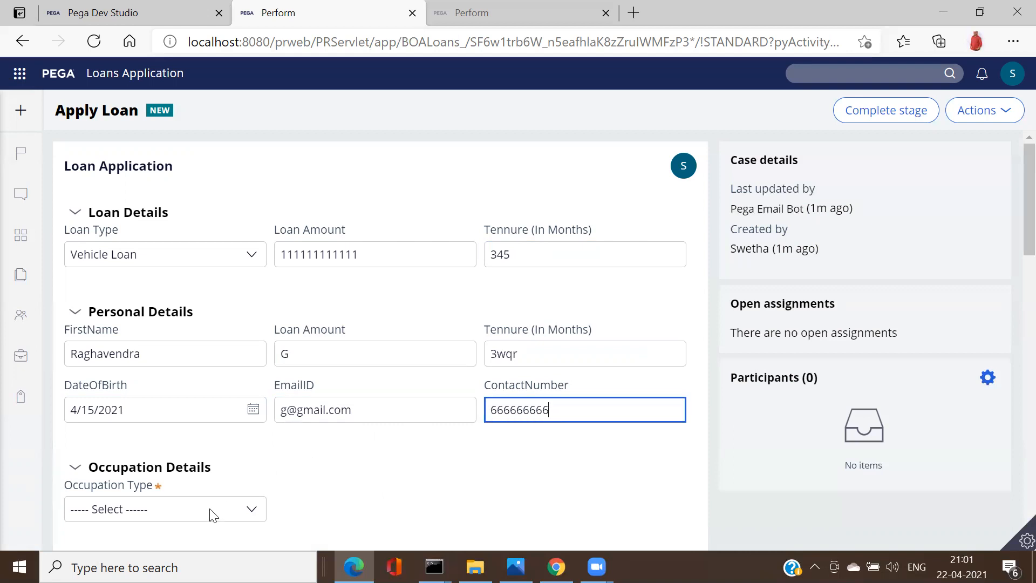
{"action": "left_click", "coordinate": [233, 514]}
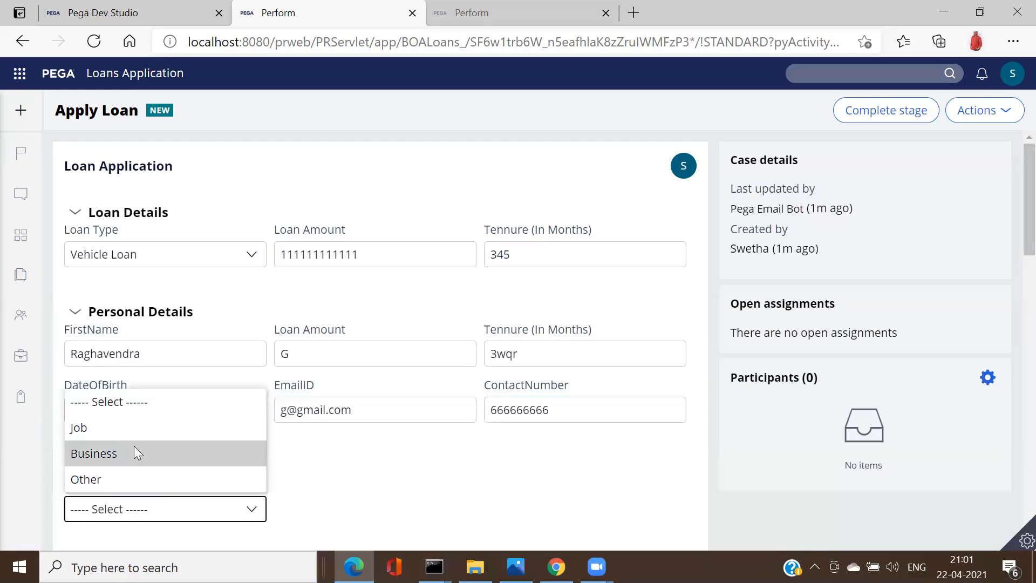
Step: Set the occupation type to Business and the document type to Aadhar Card
{"action": "left_click", "coordinate": [133, 445]}
{"action": "scroll", "coordinate": [1011, 226], "scroll_direction": "down", "scroll_amount": 4}
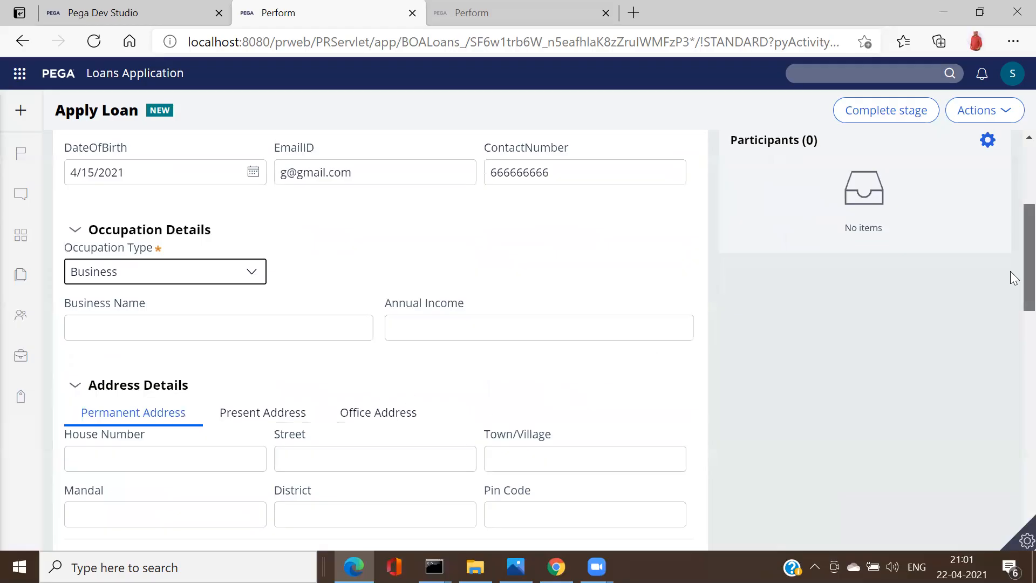
{"action": "scroll", "coordinate": [1013, 278], "scroll_direction": "down", "scroll_amount": 1}
{"action": "scroll", "coordinate": [1013, 303], "scroll_direction": "down", "scroll_amount": 1}
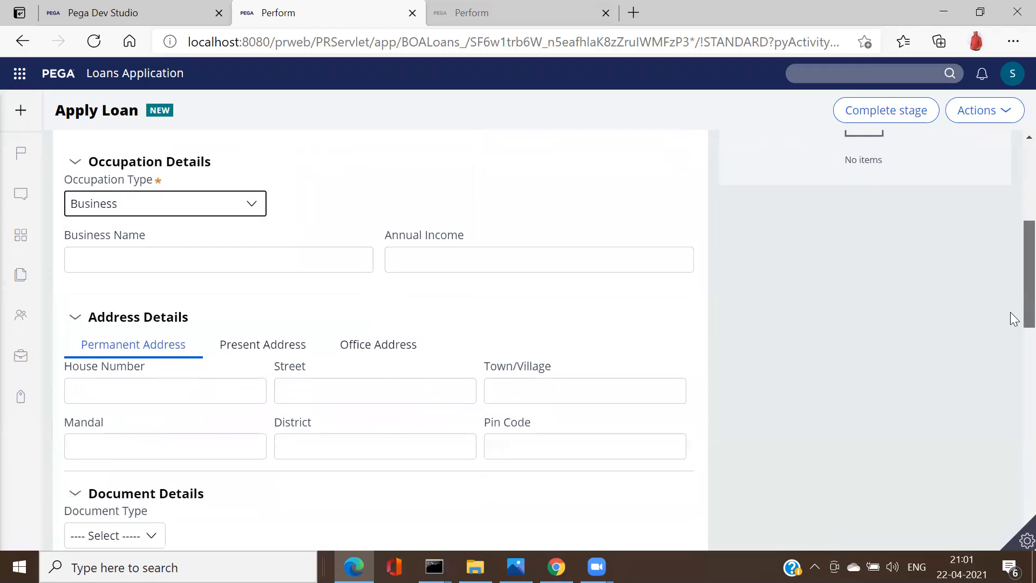
{"action": "scroll", "coordinate": [1013, 318], "scroll_direction": "down", "scroll_amount": 6}
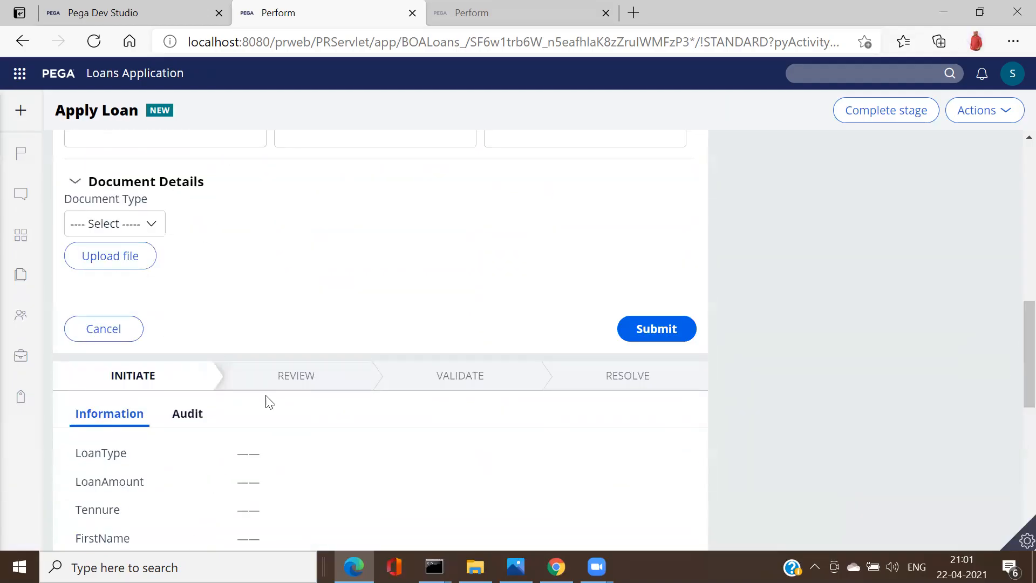
{"action": "left_click", "coordinate": [153, 229]}
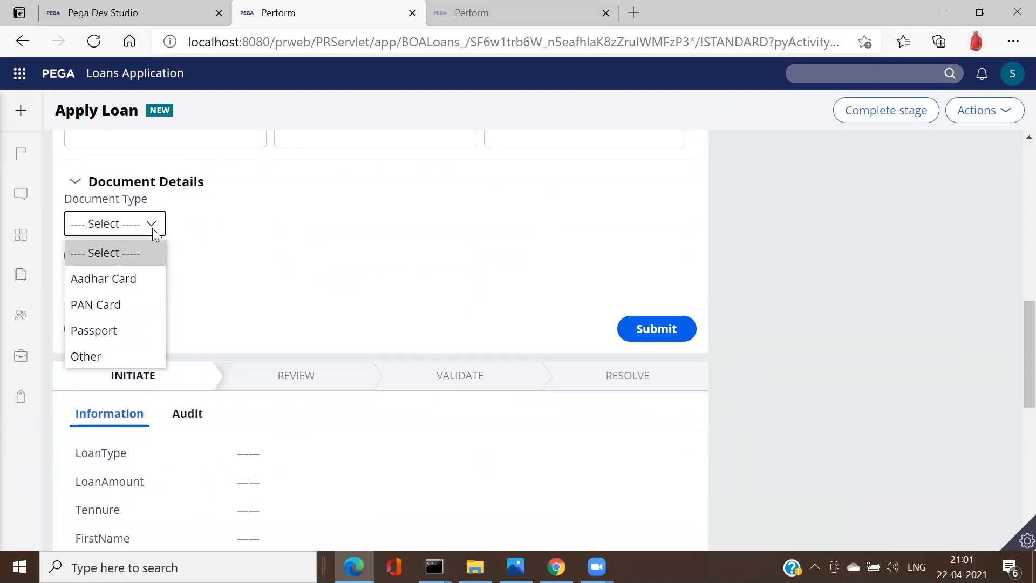
{"action": "left_click", "coordinate": [121, 286]}
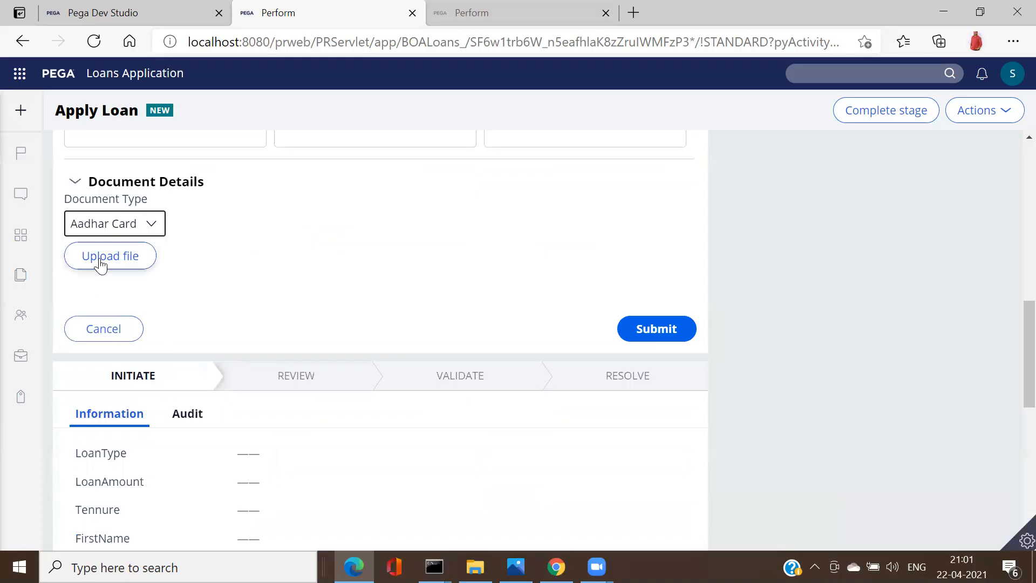
Step: Attach the Aadhaar.JPG image file to the case
{"action": "left_click", "coordinate": [99, 258]}
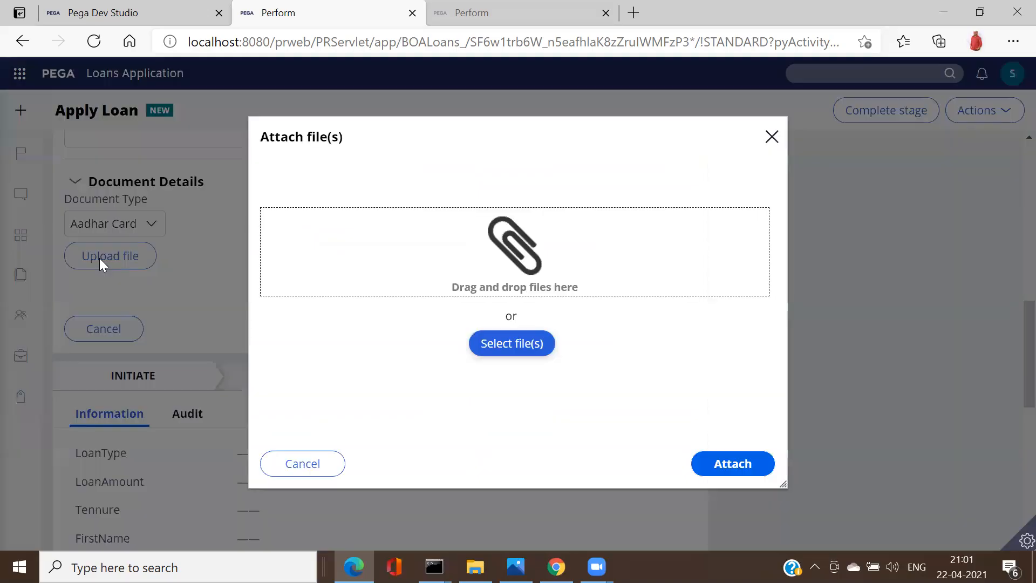
{"action": "left_click", "coordinate": [497, 348]}
{"action": "double_click", "coordinate": [186, 174]}
{"action": "left_click", "coordinate": [735, 484]}
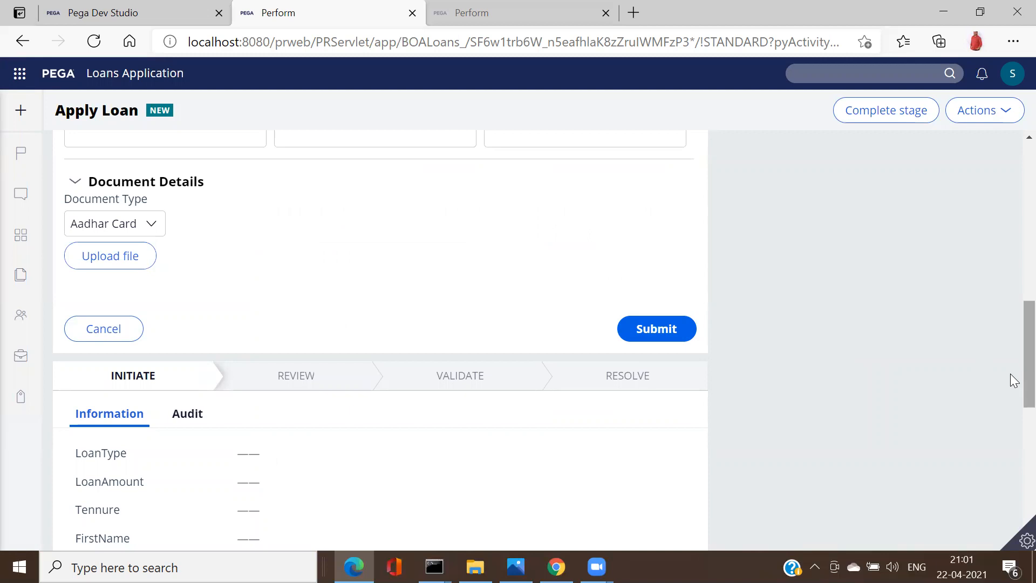
Step: Review the completed form and submit the loan application
{"action": "scroll", "coordinate": [1010, 373], "scroll_direction": "up", "scroll_amount": 10}
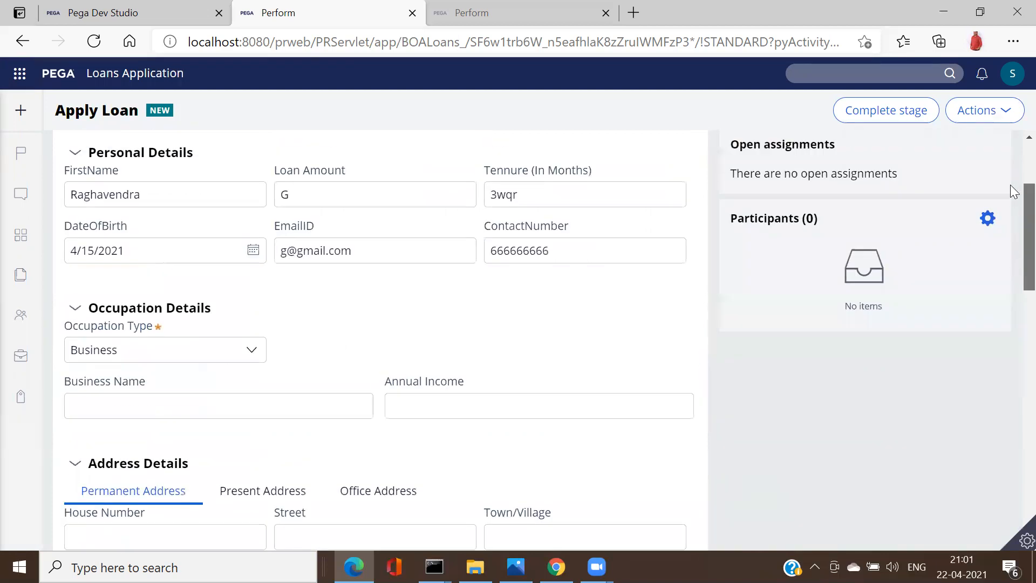
{"action": "scroll", "coordinate": [1012, 214], "scroll_direction": "up", "scroll_amount": 3}
{"action": "scroll", "coordinate": [1011, 261], "scroll_direction": "down", "scroll_amount": 15}
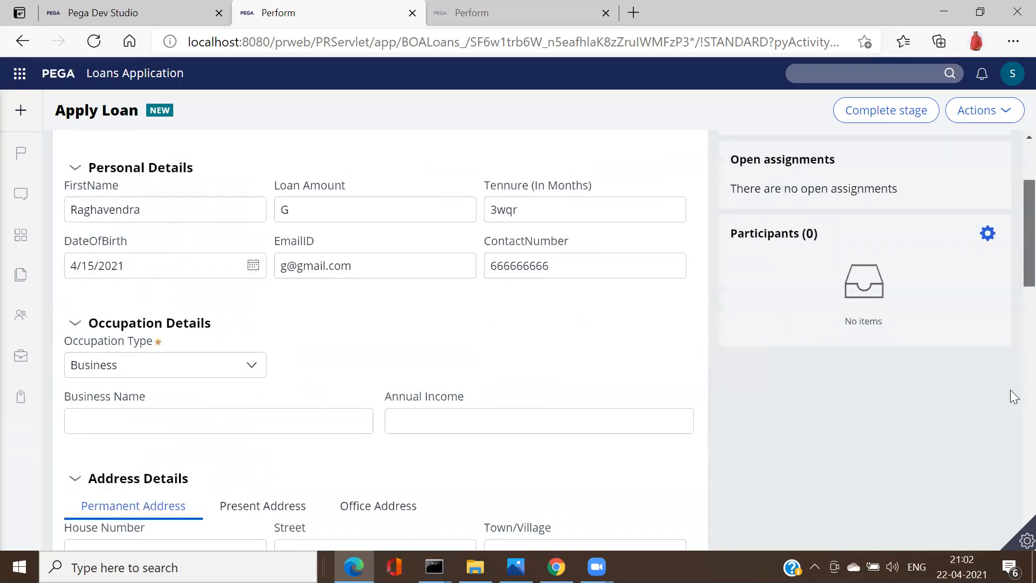
{"action": "scroll", "coordinate": [1010, 313], "scroll_direction": "up", "scroll_amount": 15}
{"action": "scroll", "coordinate": [1010, 228], "scroll_direction": "down", "scroll_amount": 4}
{"action": "scroll", "coordinate": [1010, 274], "scroll_direction": "up", "scroll_amount": 4}
{"action": "scroll", "coordinate": [1010, 378], "scroll_direction": "down", "scroll_amount": 3}
{"action": "scroll", "coordinate": [1010, 489], "scroll_direction": "up", "scroll_amount": 3}
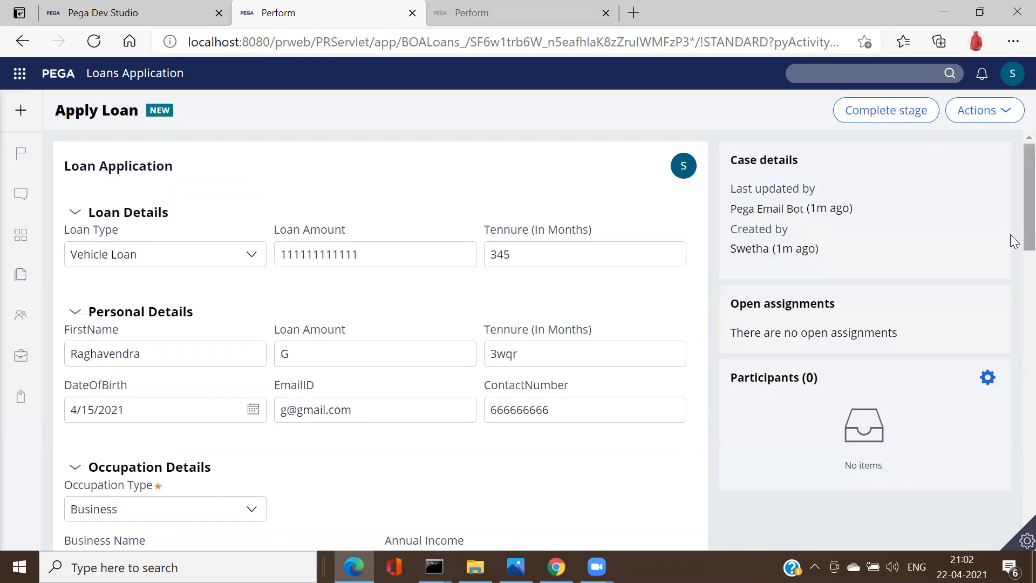
{"action": "scroll", "coordinate": [1012, 259], "scroll_direction": "down", "scroll_amount": 1}
{"action": "scroll", "coordinate": [1012, 302], "scroll_direction": "down", "scroll_amount": 5}
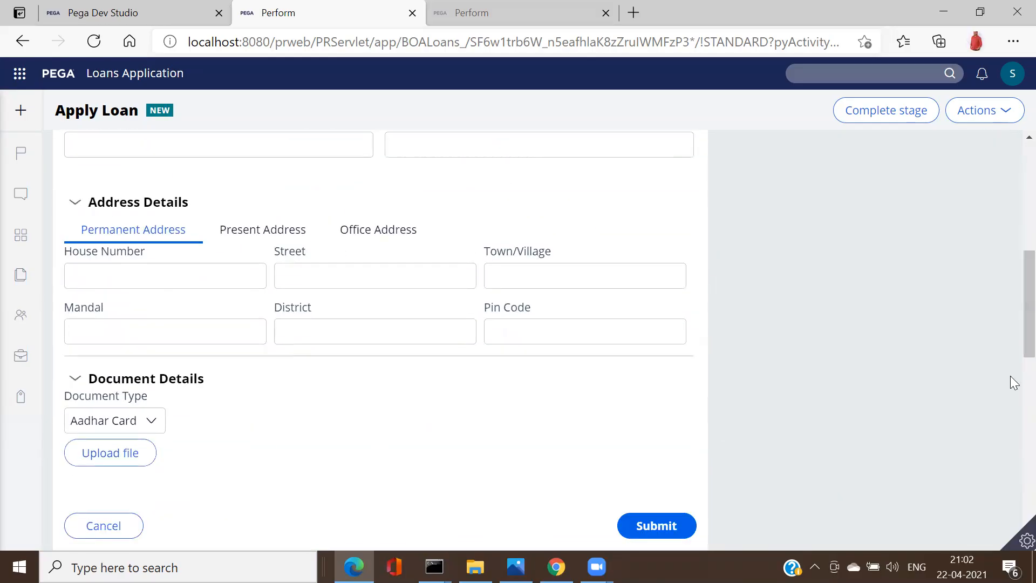
{"action": "scroll", "coordinate": [1010, 324], "scroll_direction": "down", "scroll_amount": 5}
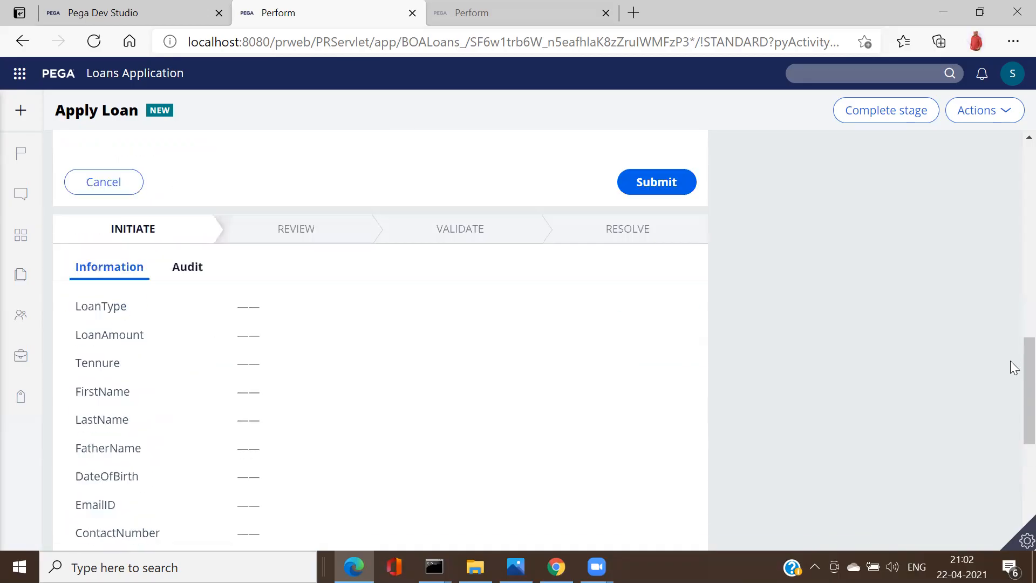
{"action": "scroll", "coordinate": [1013, 366], "scroll_direction": "up", "scroll_amount": 1}
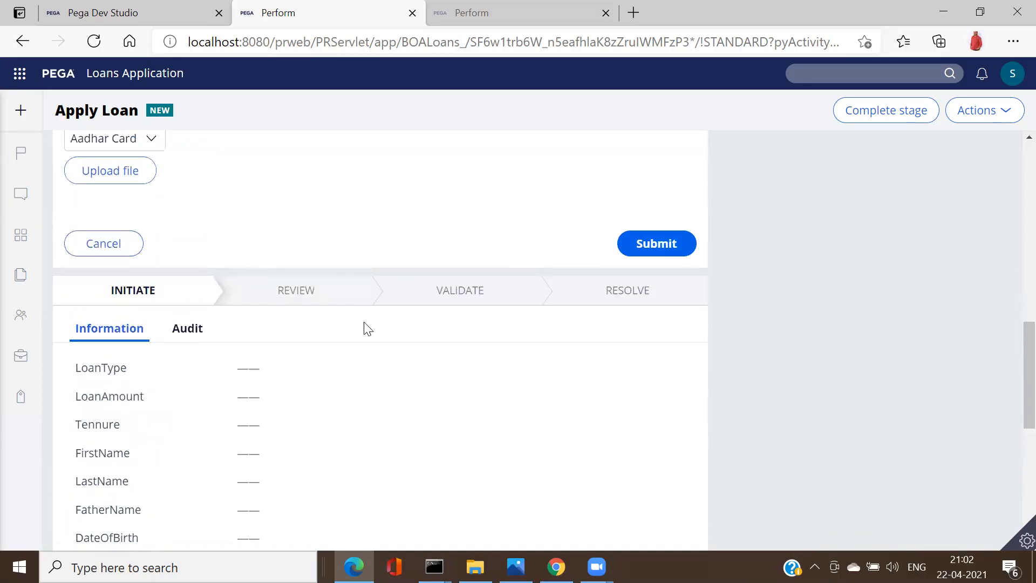
{"action": "left_click_drag", "start_coordinate": [1026, 357], "coordinate": [1025, 164]}
{"action": "scroll", "coordinate": [1011, 169], "scroll_direction": "up", "scroll_amount": 7}
{"action": "scroll", "coordinate": [1011, 238], "scroll_direction": "down", "scroll_amount": 10}
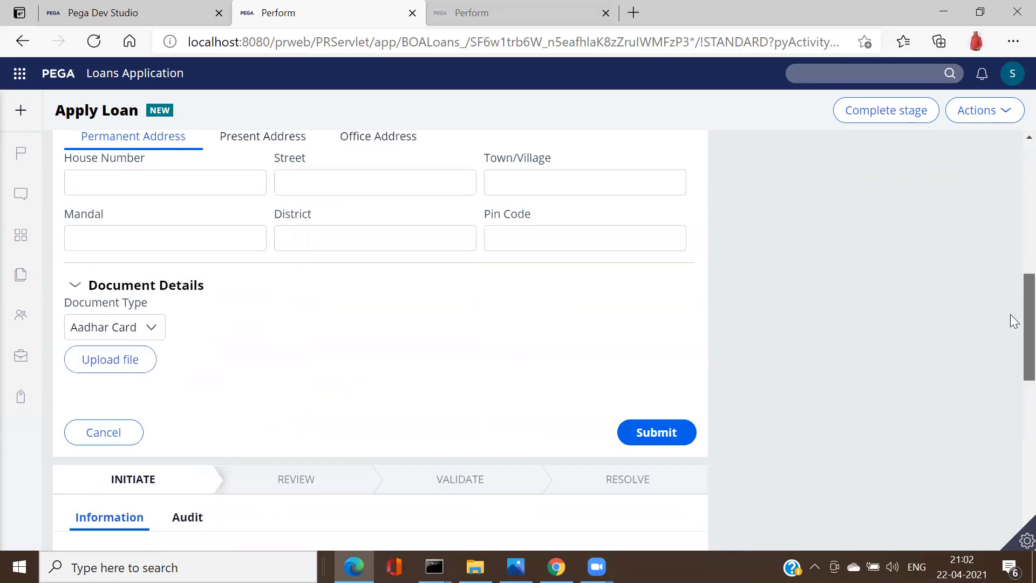
{"action": "left_click", "coordinate": [652, 419]}
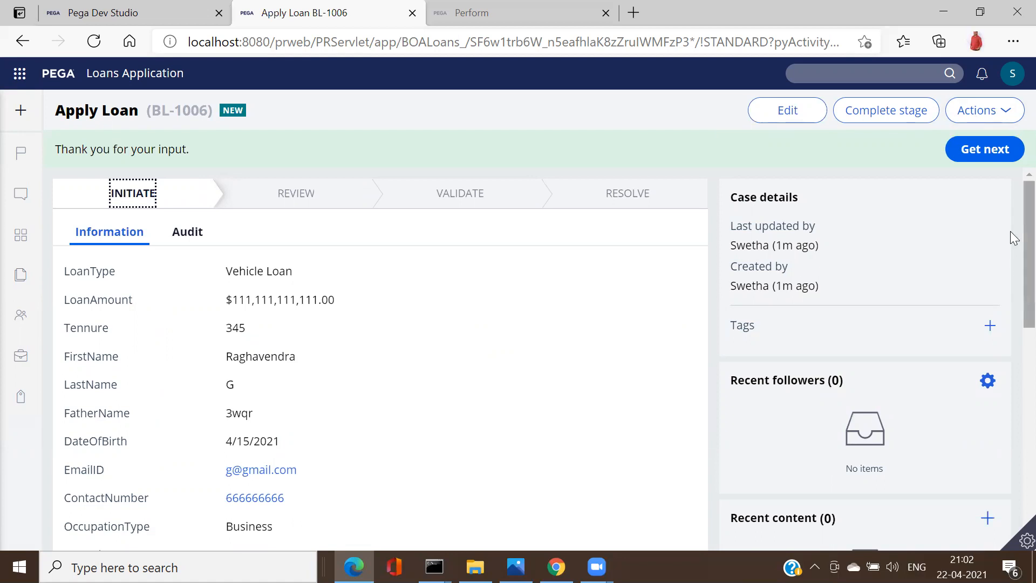
Step: Review the submitted case and attempt Complete stage, which raises a page-locking error
{"action": "scroll", "coordinate": [1010, 275], "scroll_direction": "down", "scroll_amount": 10}
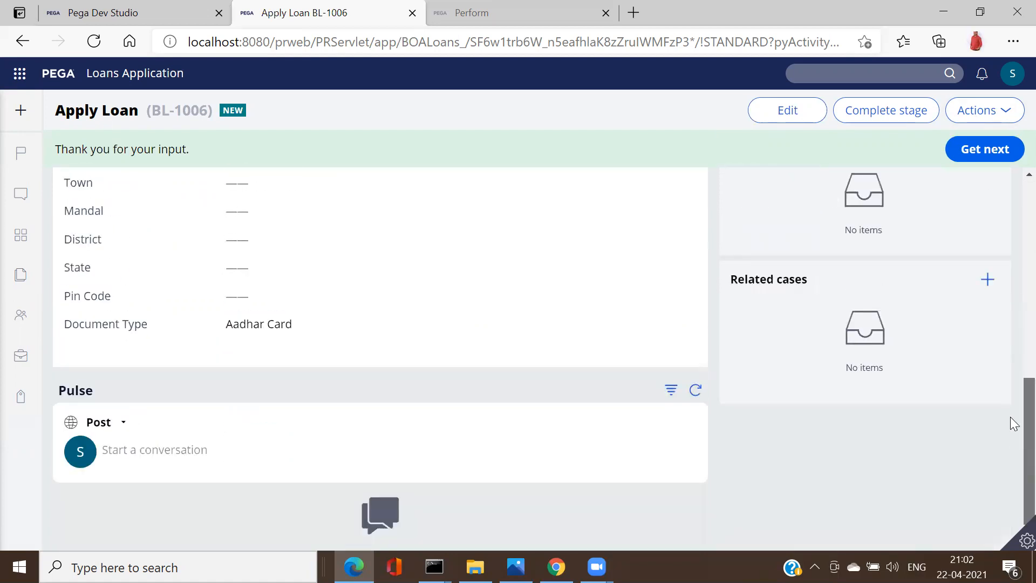
{"action": "scroll", "coordinate": [1012, 292], "scroll_direction": "up", "scroll_amount": 5}
{"action": "scroll", "coordinate": [1013, 291], "scroll_direction": "up", "scroll_amount": 5}
{"action": "left_click", "coordinate": [884, 110]}
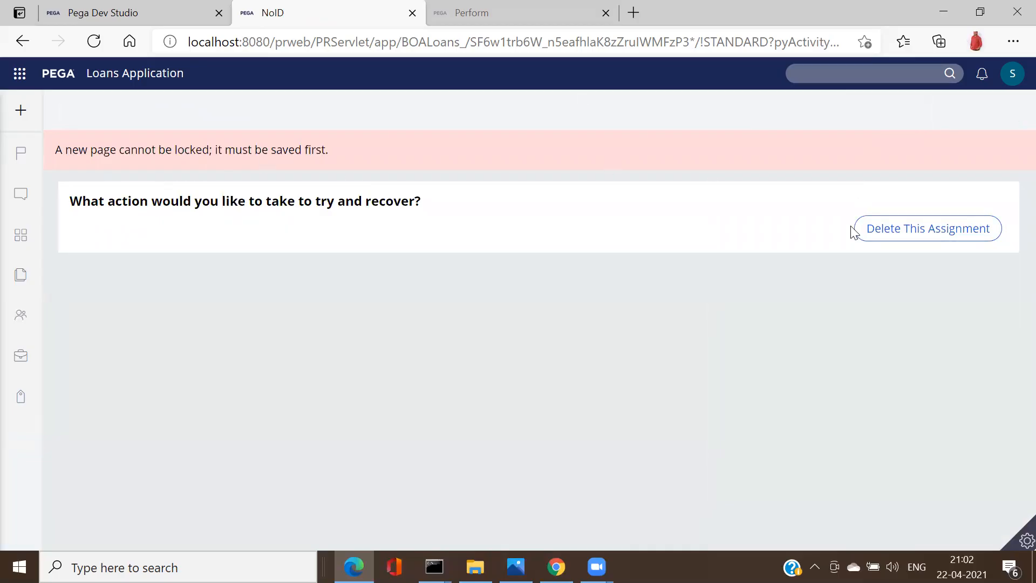
Step: Delete the failed assignment and return to the Apply Loan case design in Dev Studio
{"action": "left_click", "coordinate": [923, 230]}
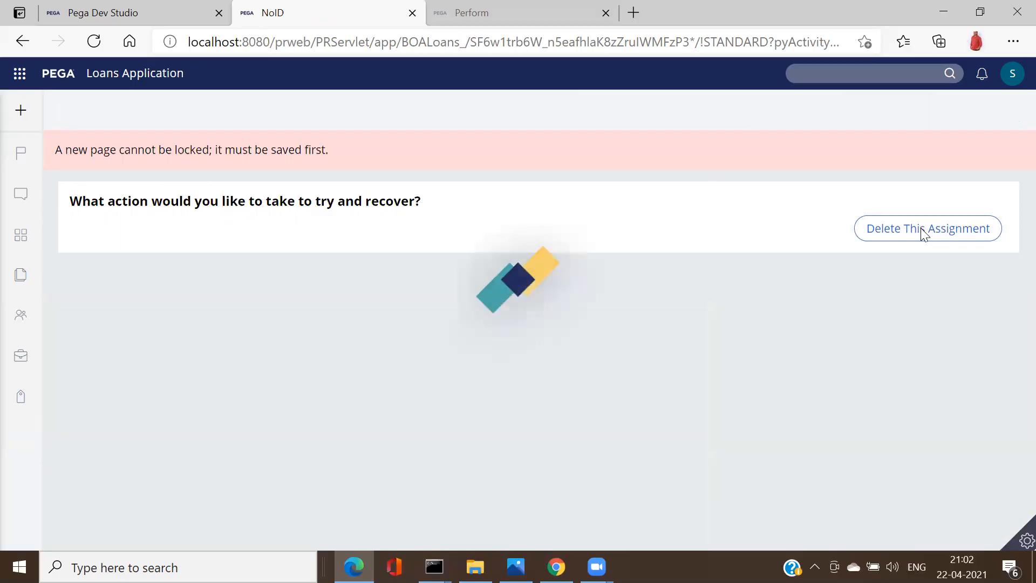
{"action": "mouse_move", "coordinate": [16, 153]}
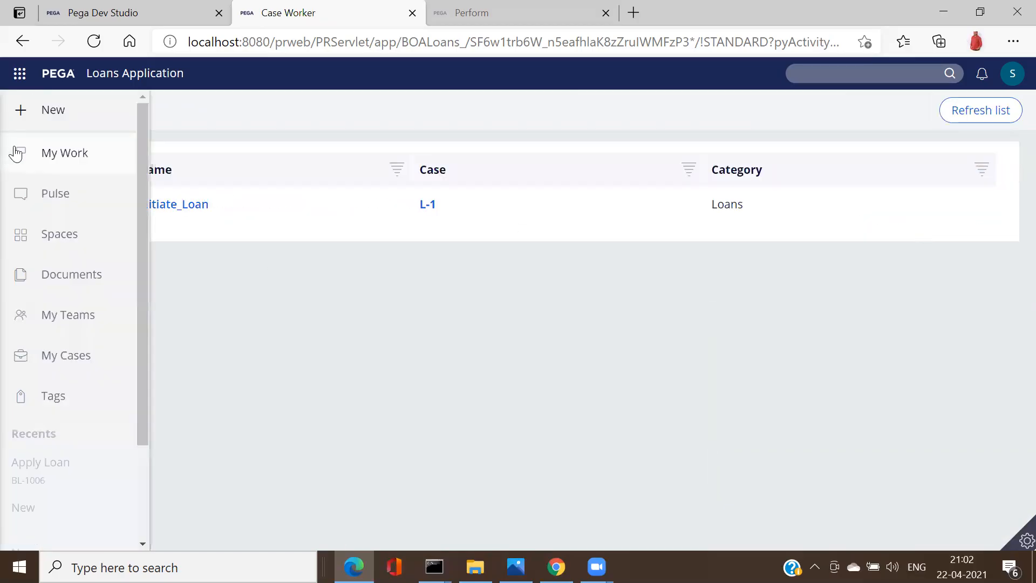
{"action": "left_click", "coordinate": [45, 116]}
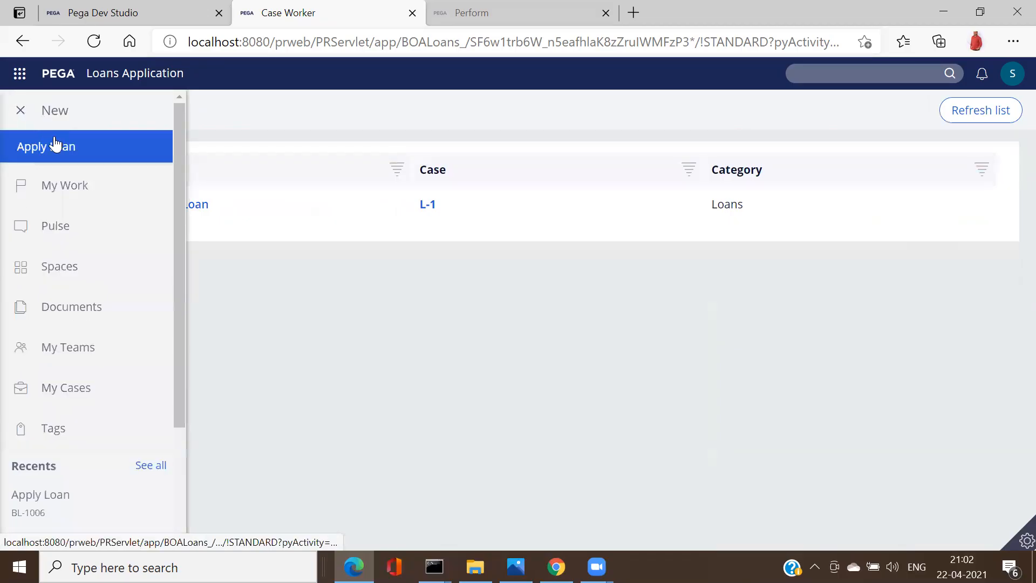
{"action": "left_click", "coordinate": [79, 16]}
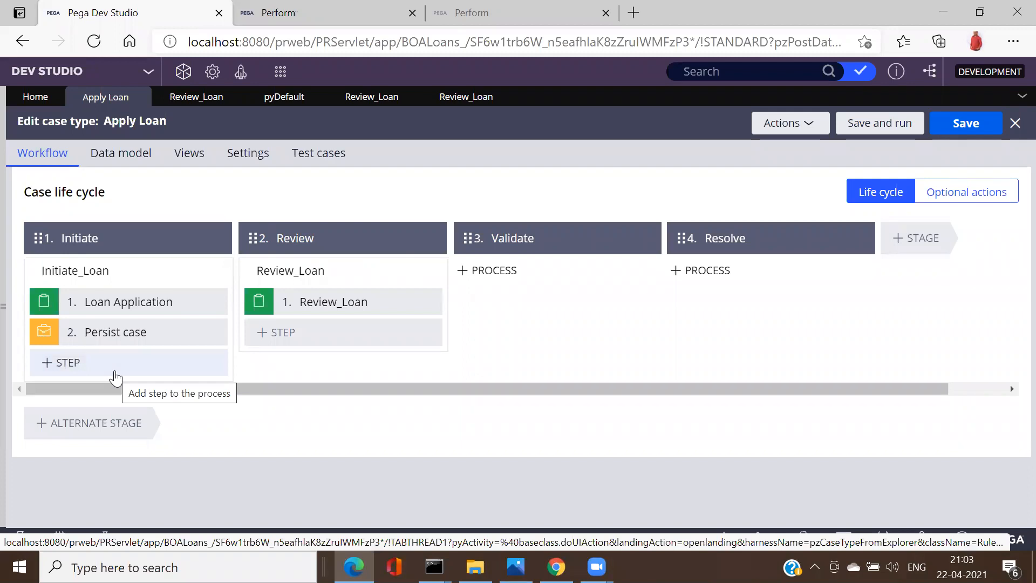
Step: Inspect the Loan Application and Persist case steps, then open the Initiate_Loan flow diagram
{"action": "left_click", "coordinate": [154, 335]}
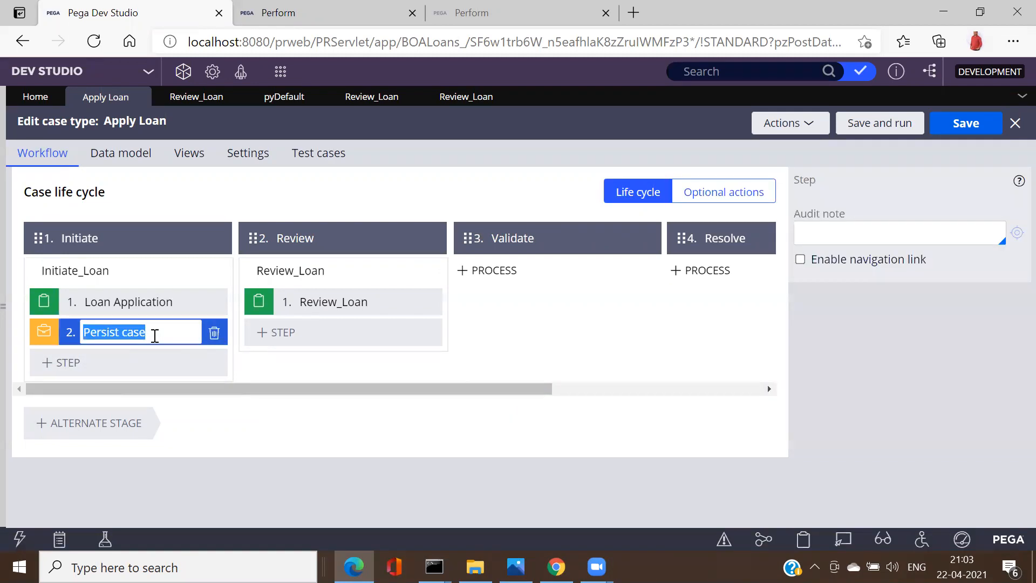
{"action": "left_click", "coordinate": [154, 335]}
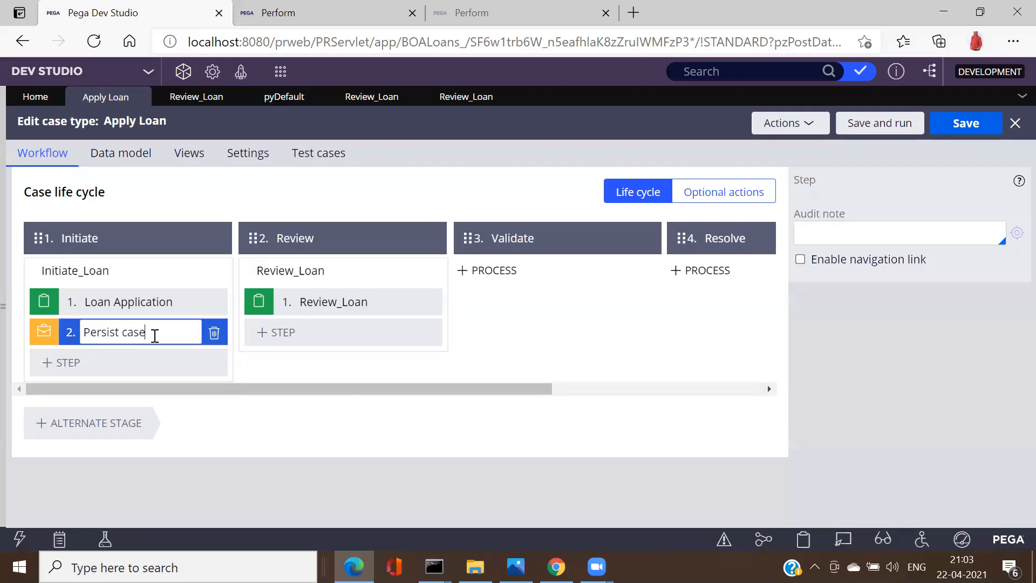
{"action": "left_click", "coordinate": [174, 307]}
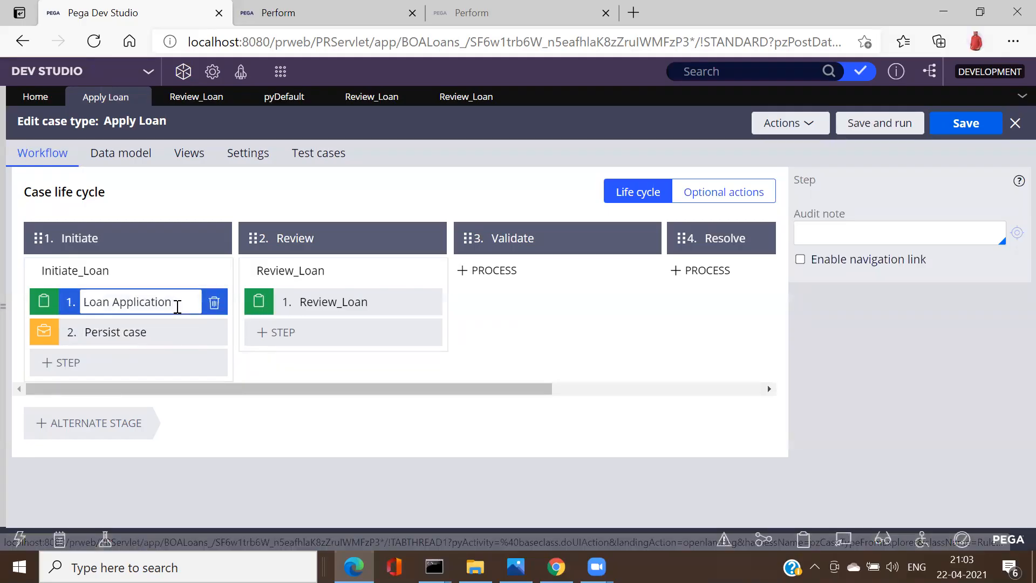
{"action": "left_click", "coordinate": [180, 306]}
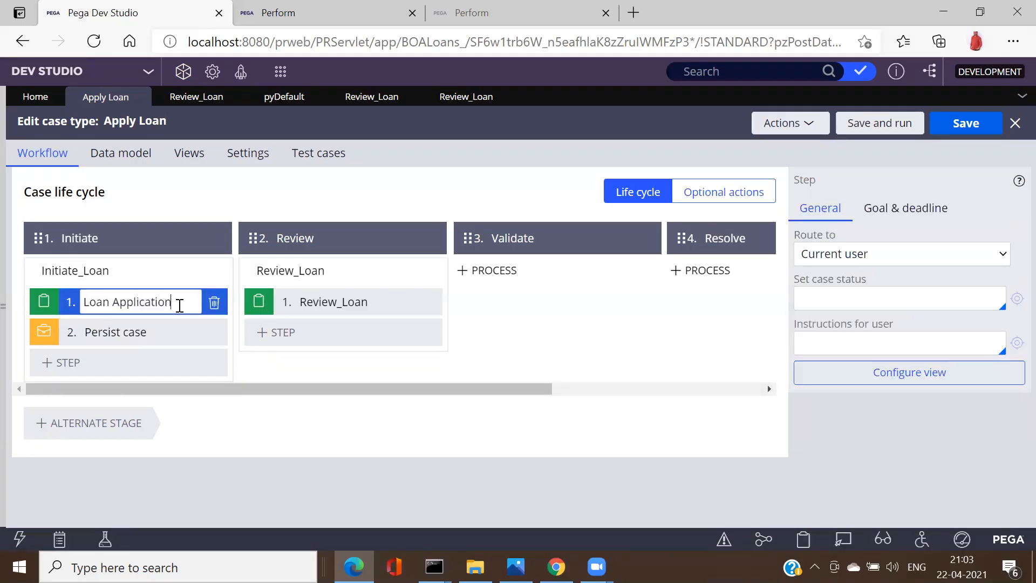
{"action": "left_click", "coordinate": [160, 329]}
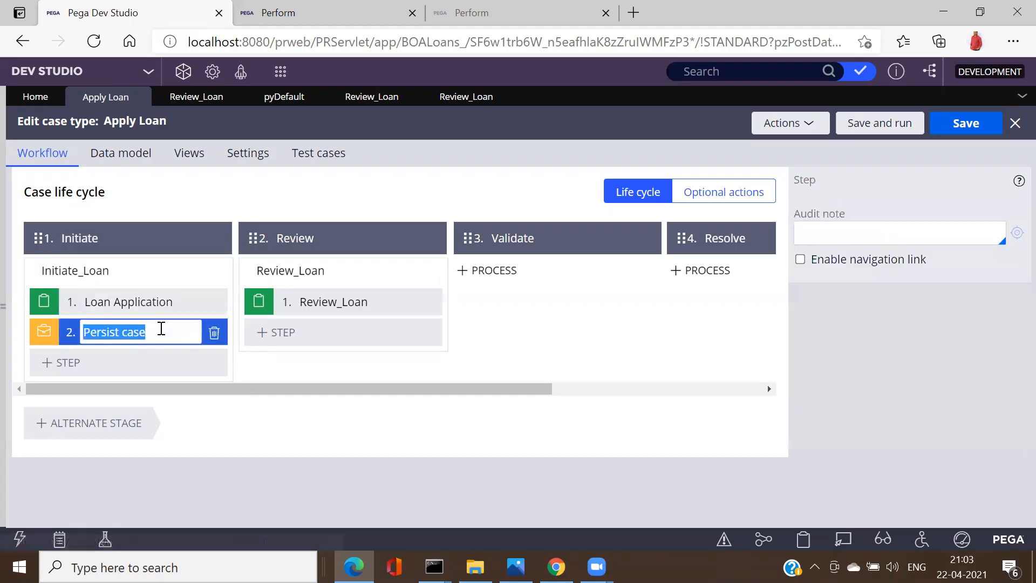
{"action": "left_click", "coordinate": [161, 328]}
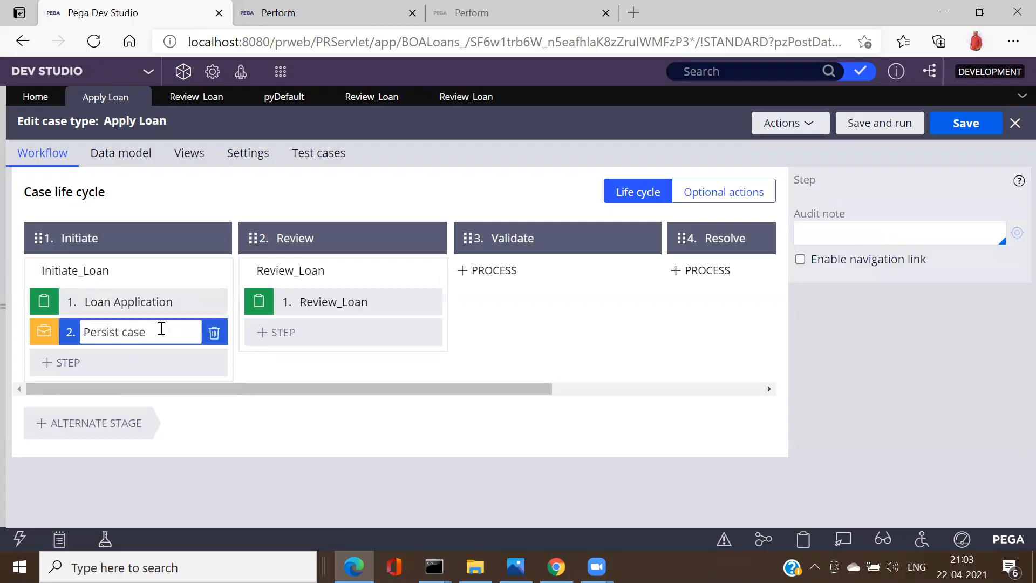
{"action": "left_click", "coordinate": [132, 281]}
{"action": "left_click", "coordinate": [838, 288]}
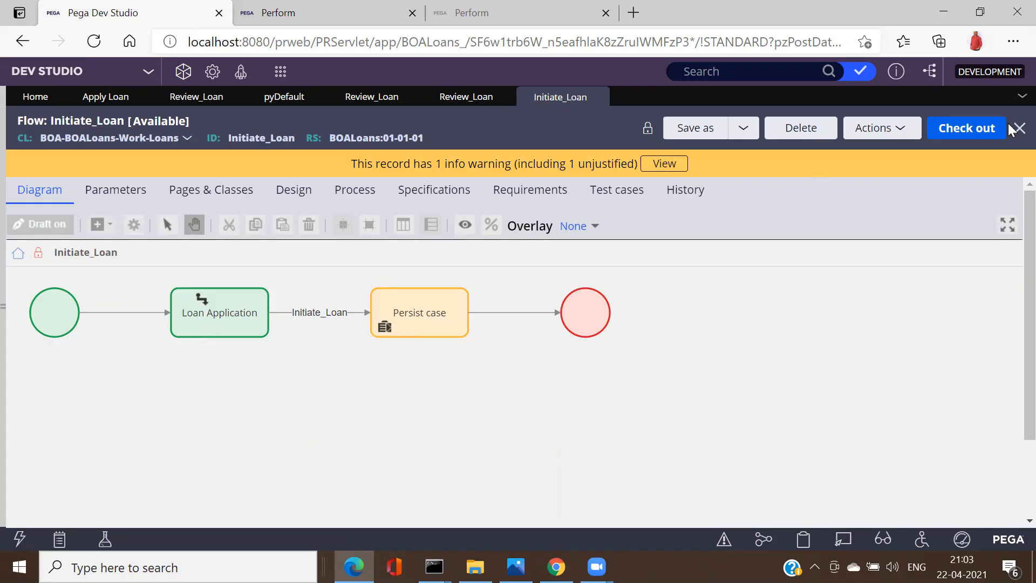
Step: Check out Initiate_Loan and enable Persist case's navigation link with post-processing on navigating away
{"action": "left_click", "coordinate": [974, 131]}
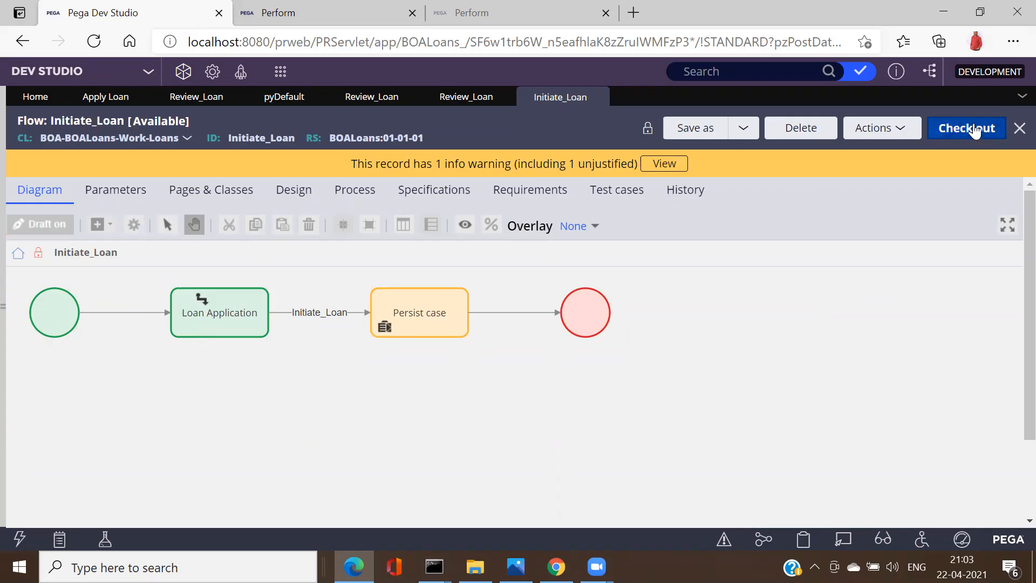
{"action": "left_click", "coordinate": [439, 314]}
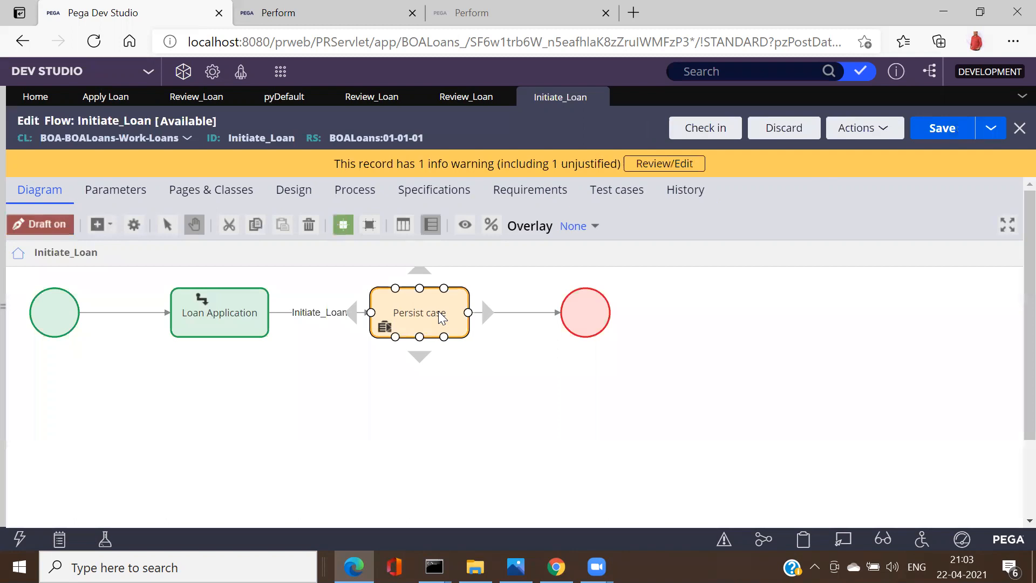
{"action": "double_click", "coordinate": [439, 314]}
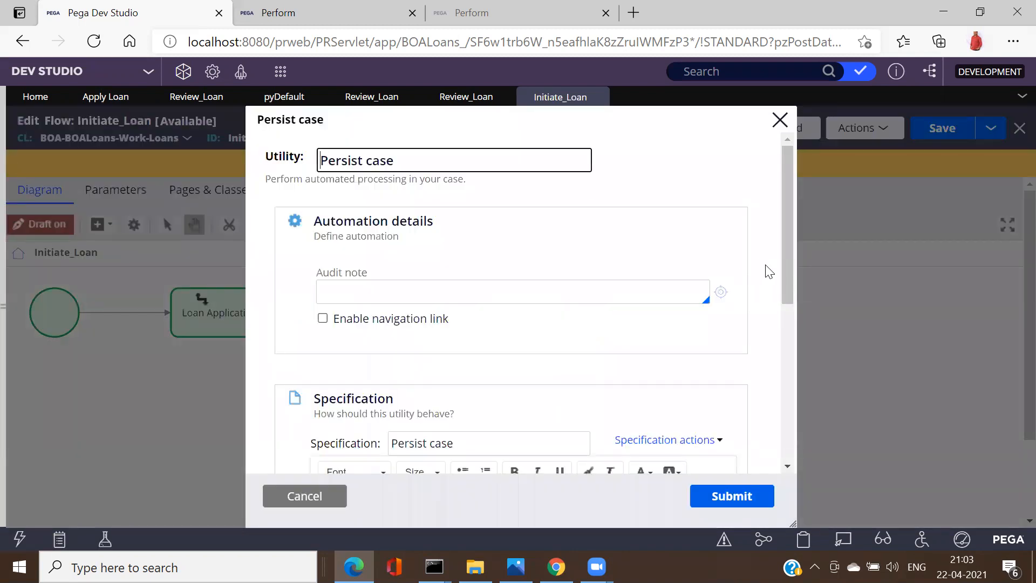
{"action": "left_click", "coordinate": [323, 318]}
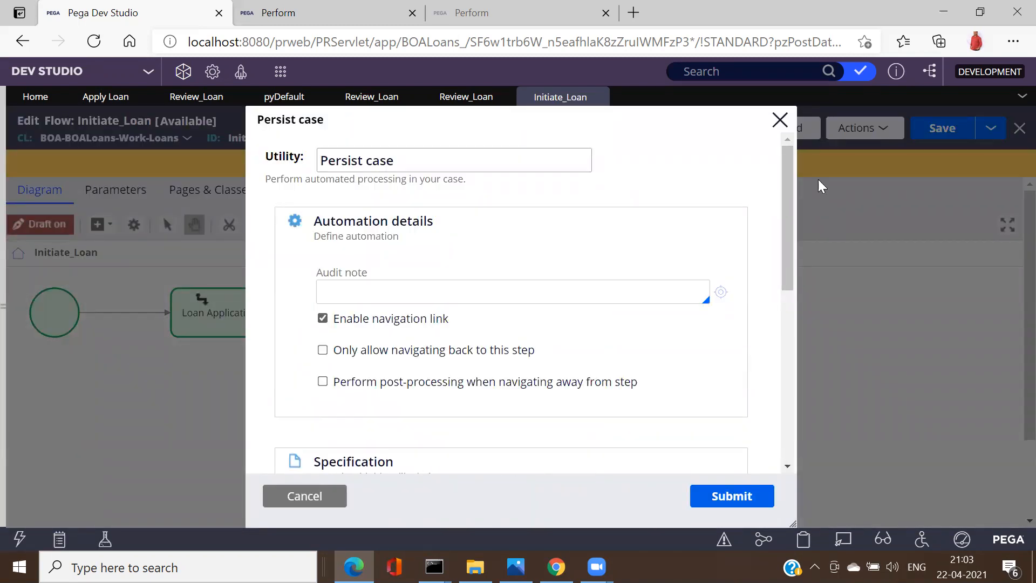
{"action": "left_click_drag", "start_coordinate": [788, 213], "coordinate": [775, 262]}
{"action": "scroll", "coordinate": [744, 342], "scroll_direction": "down", "scroll_amount": 5}
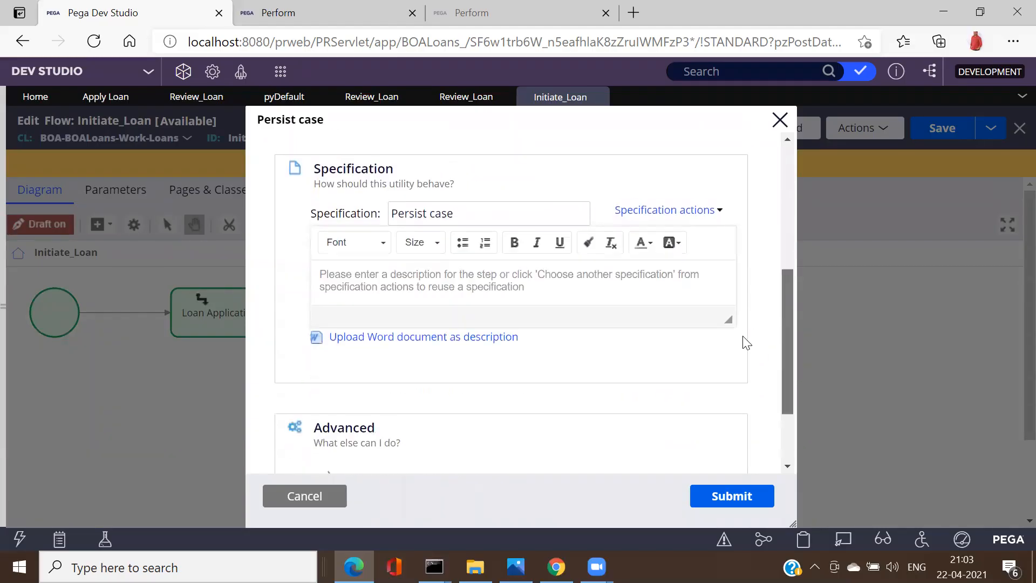
{"action": "scroll", "coordinate": [750, 364], "scroll_direction": "up", "scroll_amount": 4}
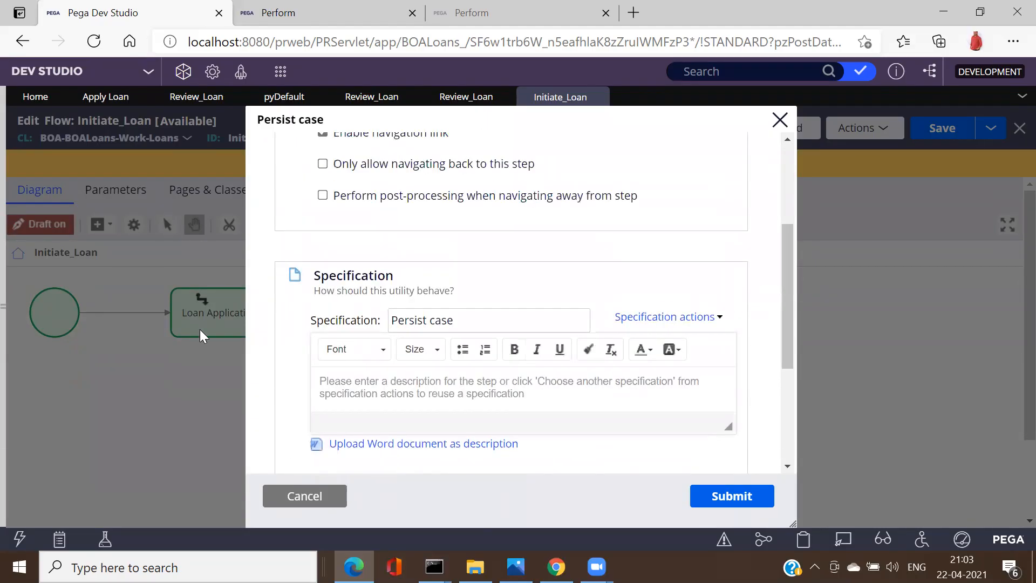
{"action": "left_click", "coordinate": [323, 196]}
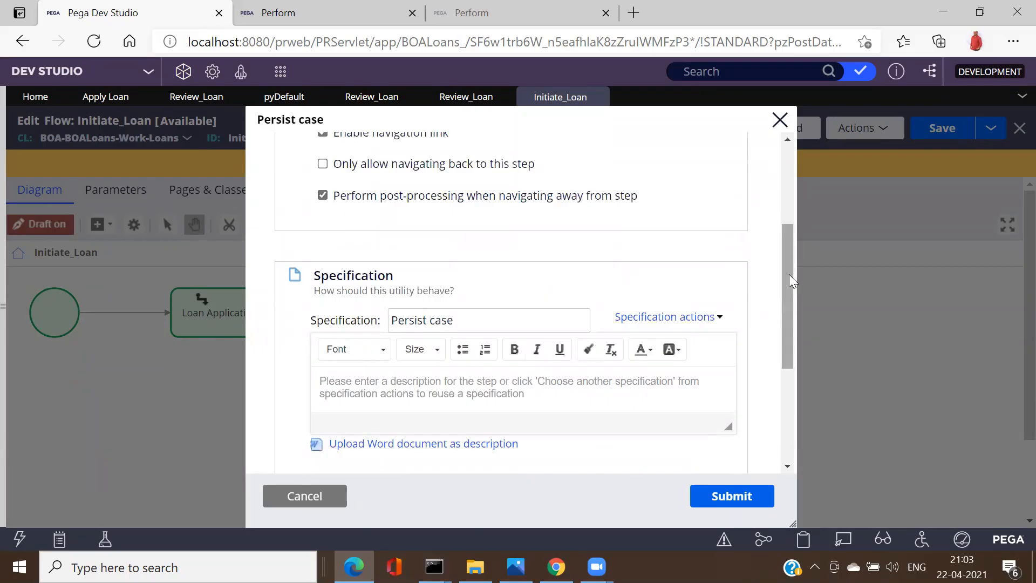
{"action": "left_click_drag", "start_coordinate": [791, 280], "coordinate": [760, 399]}
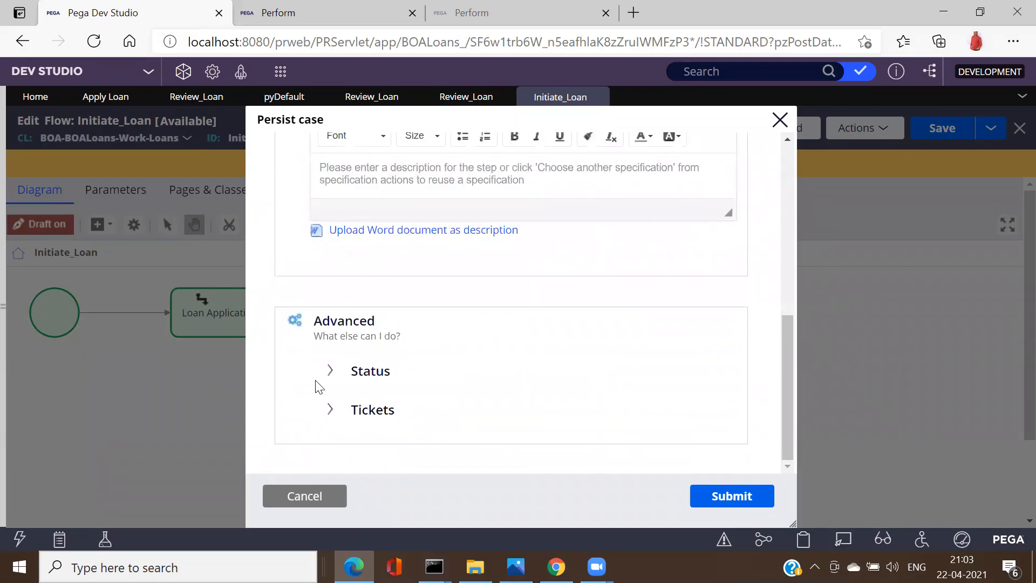
{"action": "left_click", "coordinate": [330, 370]}
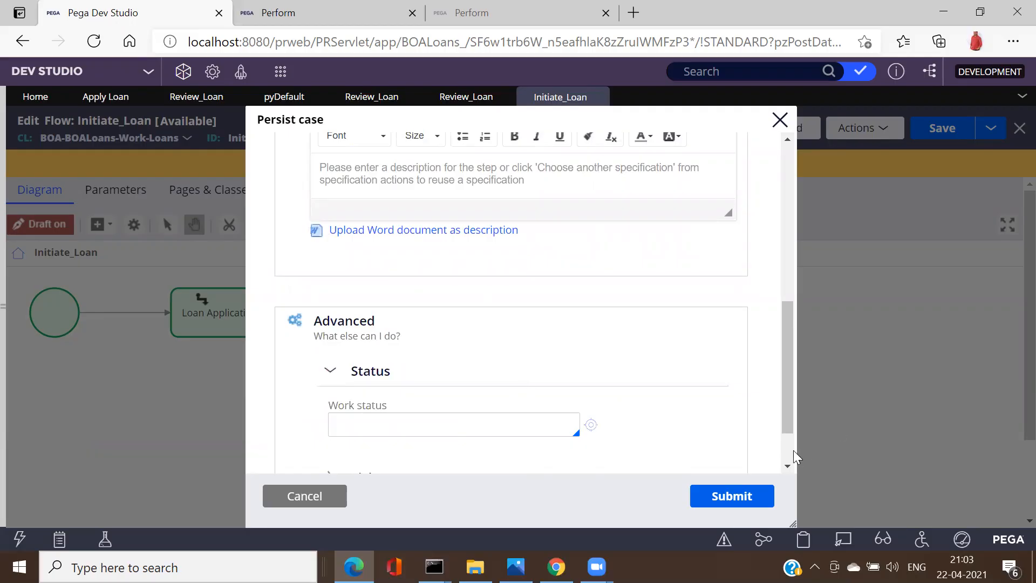
{"action": "scroll", "coordinate": [793, 458], "scroll_direction": "down", "scroll_amount": 2}
{"action": "left_click", "coordinate": [733, 498]}
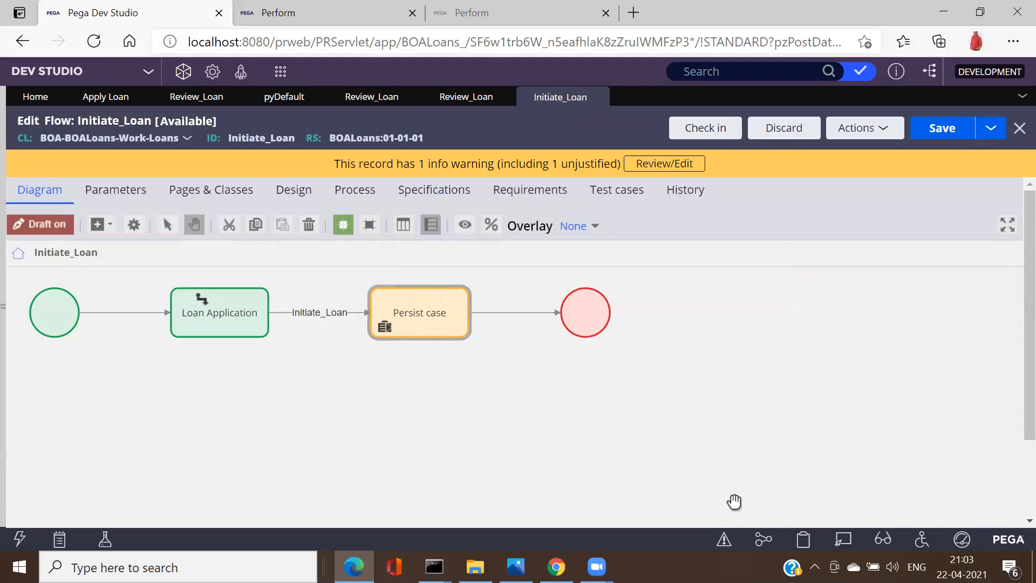
Step: Save the Initiate_Loan flow and inspect its end shape's properties without changing them
{"action": "left_click", "coordinate": [941, 132]}
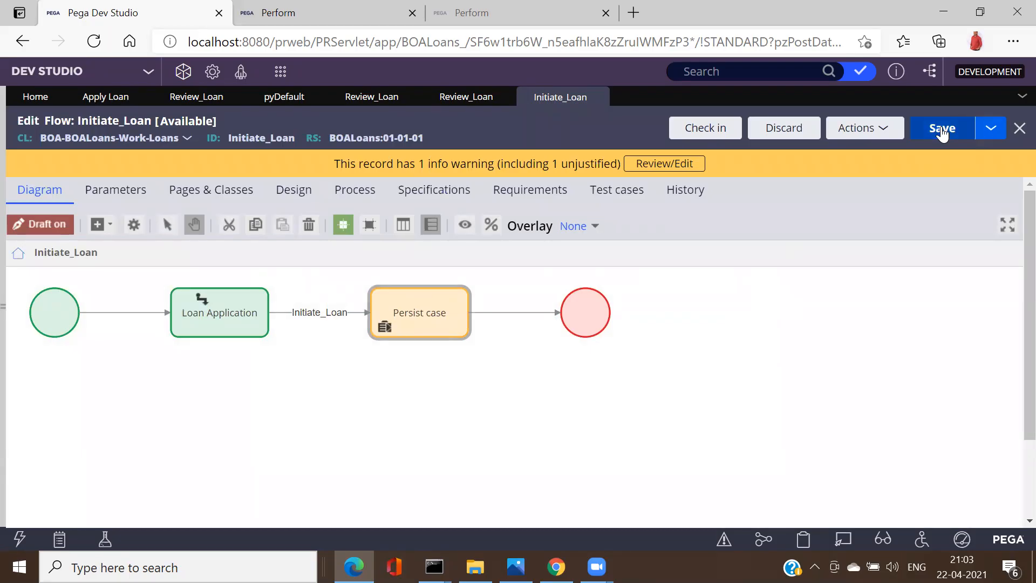
{"action": "left_click", "coordinate": [592, 321]}
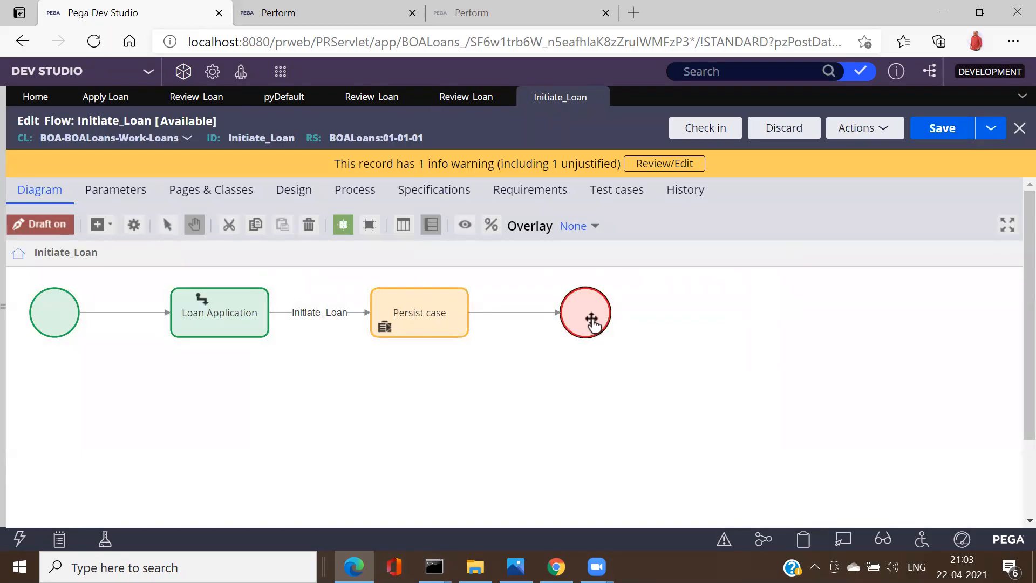
{"action": "double_click", "coordinate": [592, 319]}
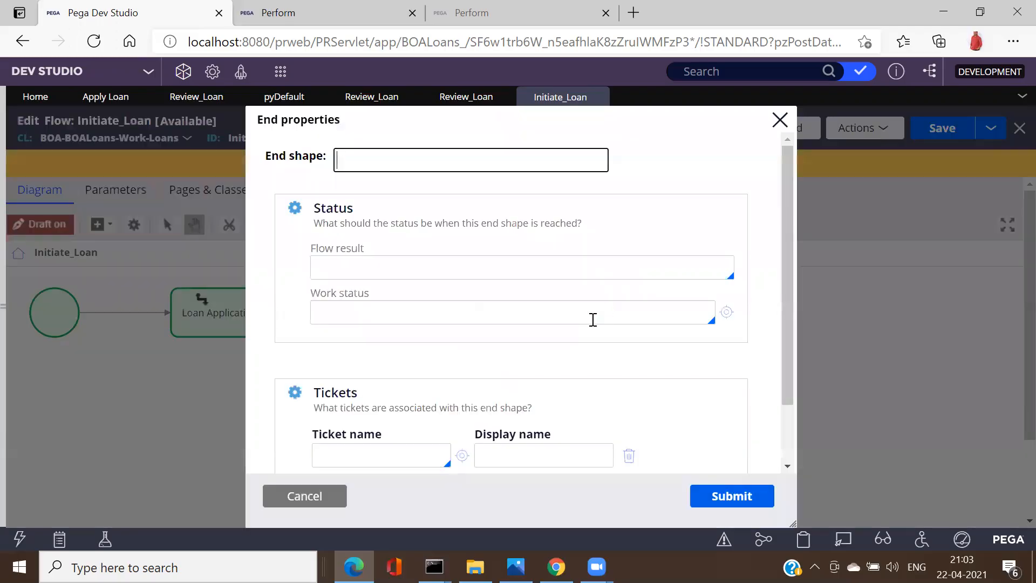
{"action": "left_click_drag", "start_coordinate": [787, 289], "coordinate": [816, 149]}
{"action": "left_click", "coordinate": [777, 130]}
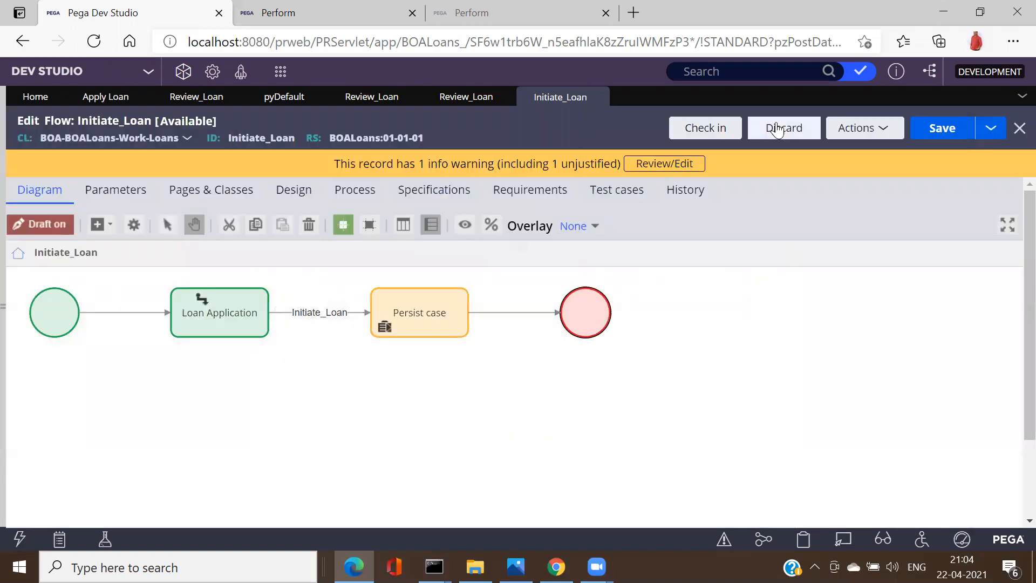
{"action": "left_click", "coordinate": [640, 418]}
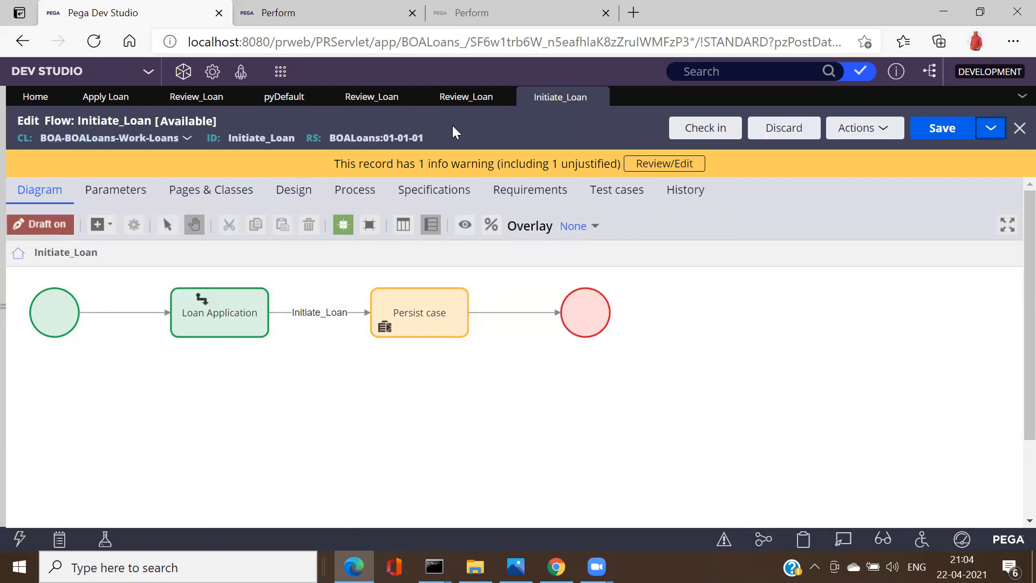
Step: Review the Initiate_Loan flow's Process settings, checking the full Security privilege class value
{"action": "left_click", "coordinate": [335, 193]}
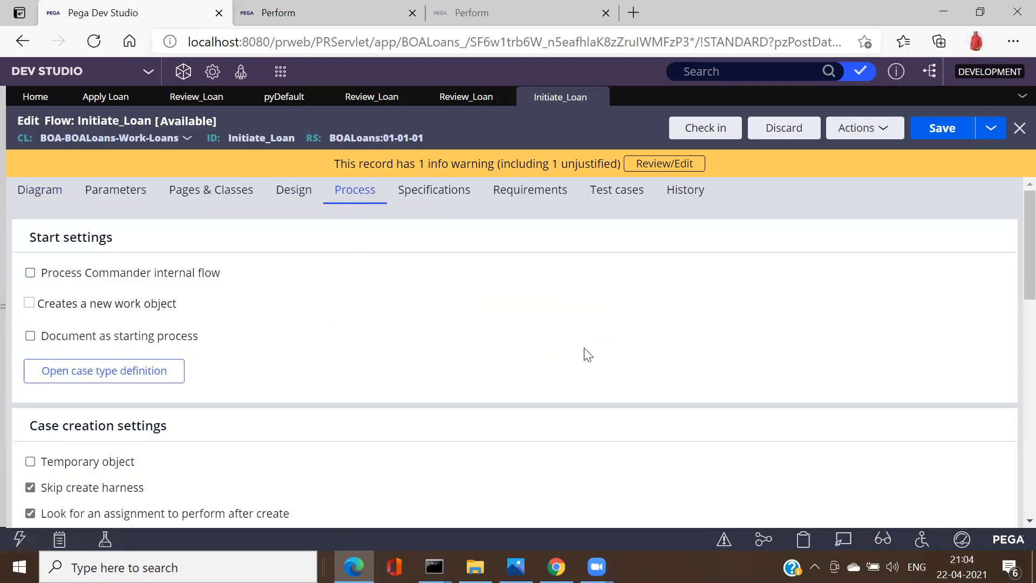
{"action": "scroll", "coordinate": [1014, 302], "scroll_direction": "down", "scroll_amount": 2}
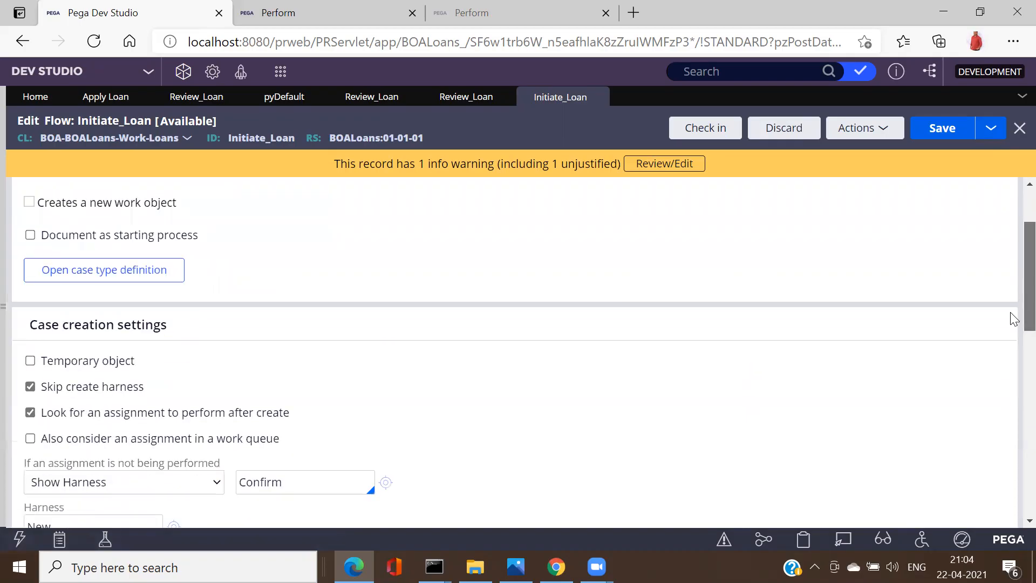
{"action": "scroll", "coordinate": [1014, 319], "scroll_direction": "down", "scroll_amount": 1}
{"action": "scroll", "coordinate": [1014, 331], "scroll_direction": "down", "scroll_amount": 4}
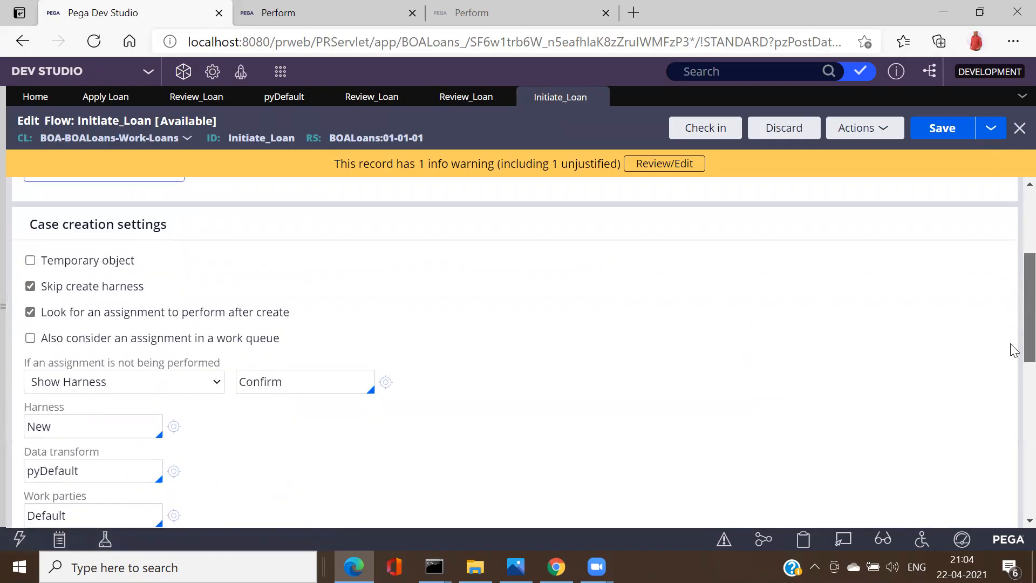
{"action": "scroll", "coordinate": [1014, 361], "scroll_direction": "down", "scroll_amount": 1}
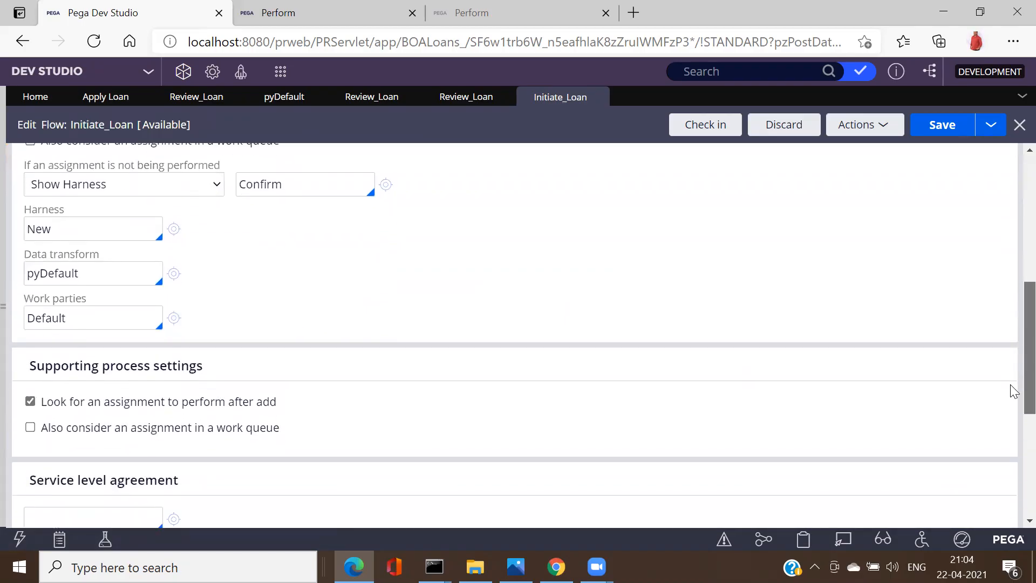
{"action": "scroll", "coordinate": [1011, 388], "scroll_direction": "down", "scroll_amount": 5}
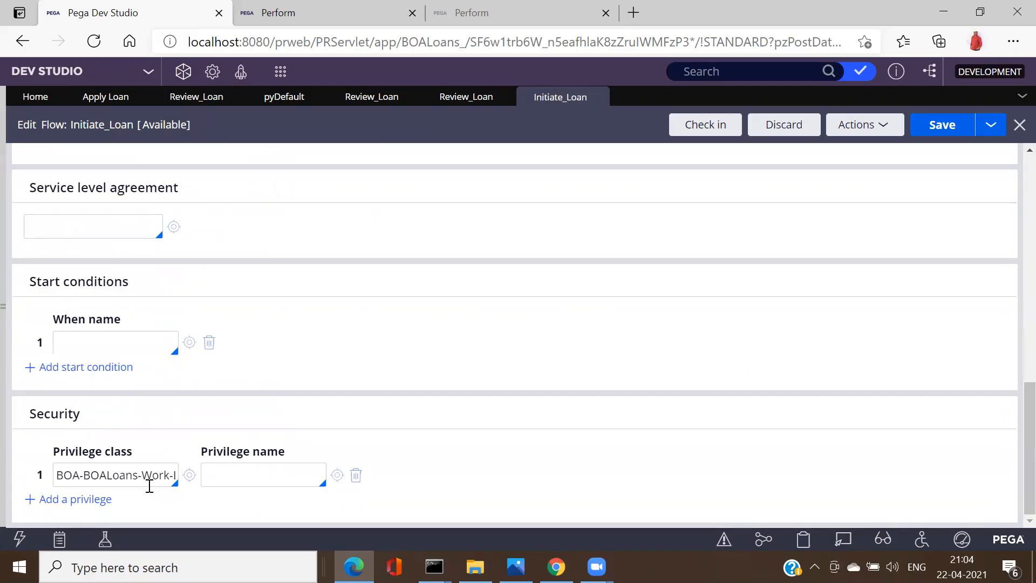
{"action": "left_click", "coordinate": [149, 482]}
{"action": "key", "text": "Right"}
{"action": "key", "text": "Right"}
{"action": "key", "text": "Right"}
{"action": "key", "text": "Right"}
{"action": "key", "text": "Right"}
{"action": "key", "text": "Right"}
{"action": "key", "text": "Right"}
{"action": "key", "text": "Right"}
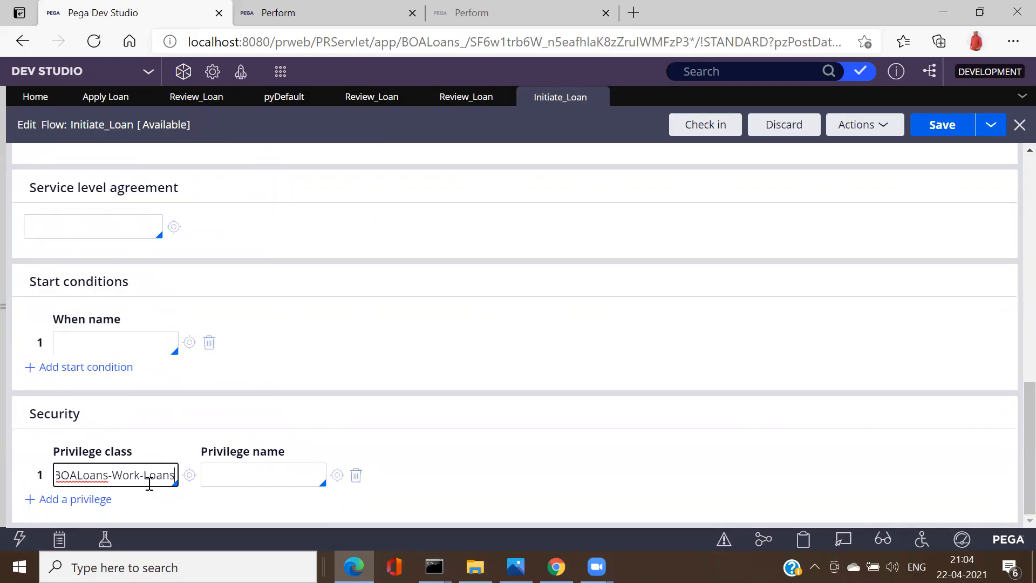
Step: Save the flow's process settings and launch the Case Worker portal
{"action": "left_click", "coordinate": [938, 133]}
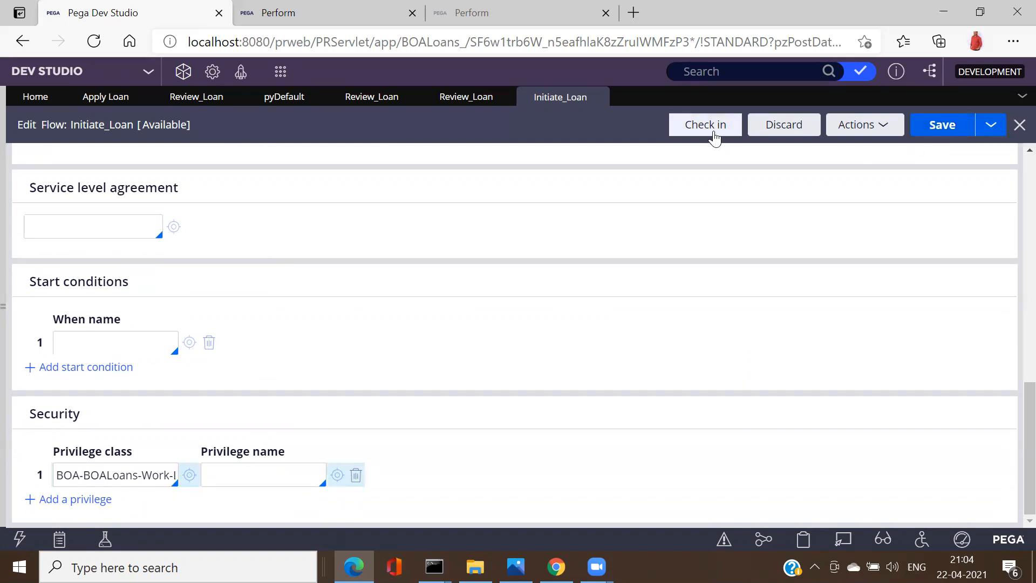
{"action": "left_click", "coordinate": [247, 79]}
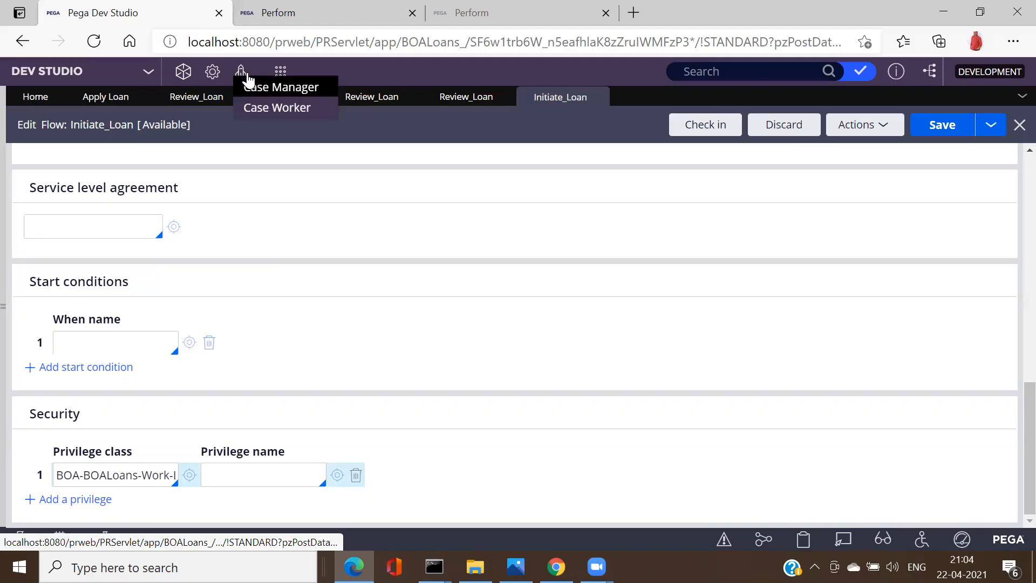
{"action": "left_click", "coordinate": [268, 107]}
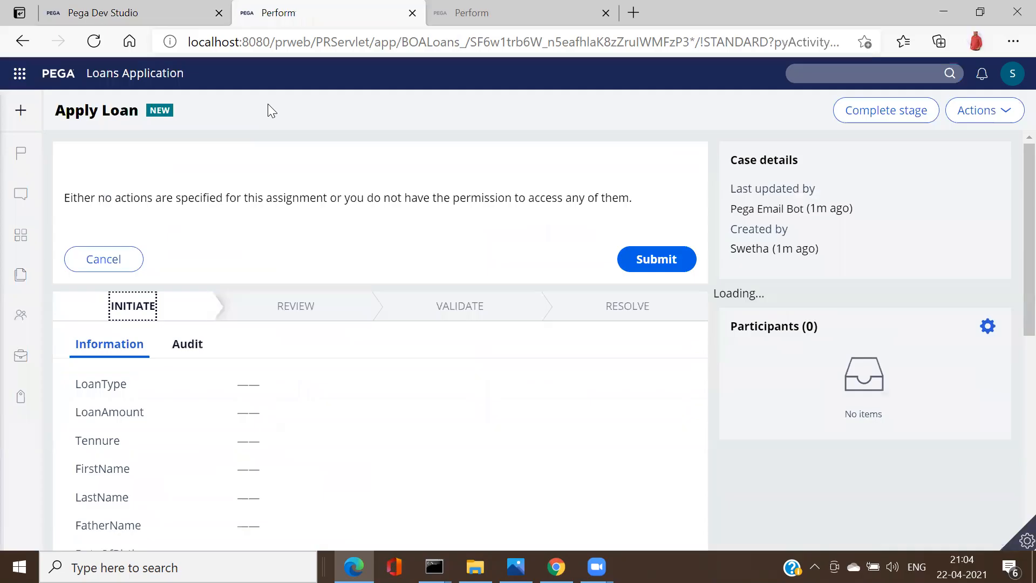
Step: Cancel the current assignment and start a new Apply Loan case
{"action": "left_click", "coordinate": [99, 259]}
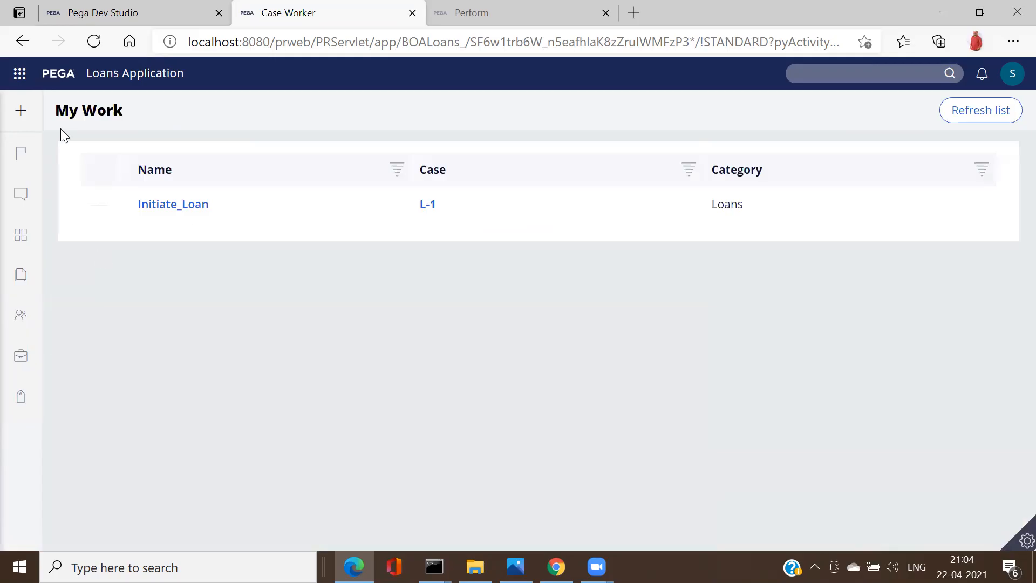
{"action": "left_click", "coordinate": [32, 119]}
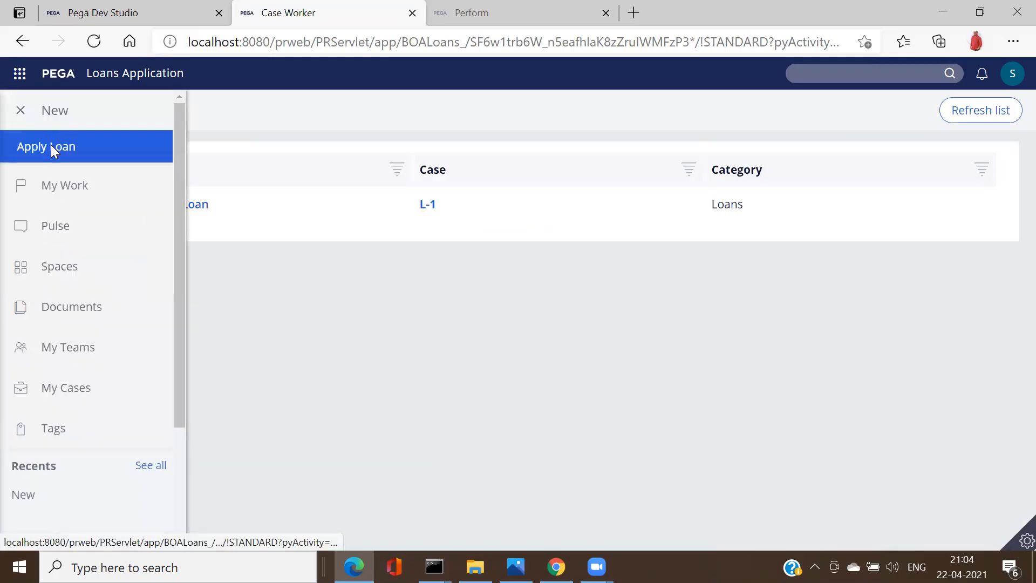
{"action": "left_click", "coordinate": [51, 144]}
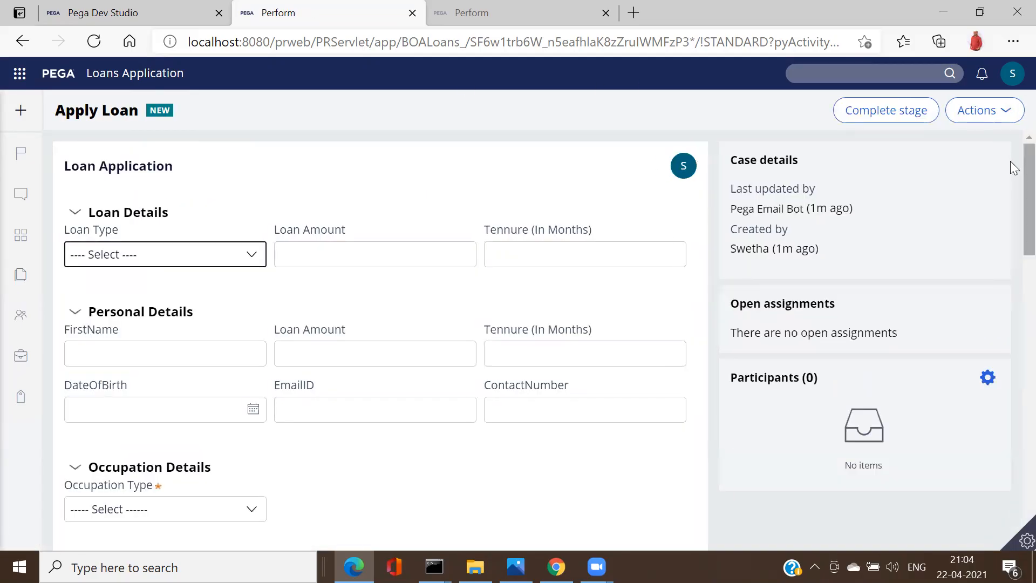
Step: Set Occupation Type to Job, submit the loan form, and select the thank-you message
{"action": "scroll", "coordinate": [1009, 270], "scroll_direction": "down", "scroll_amount": 10}
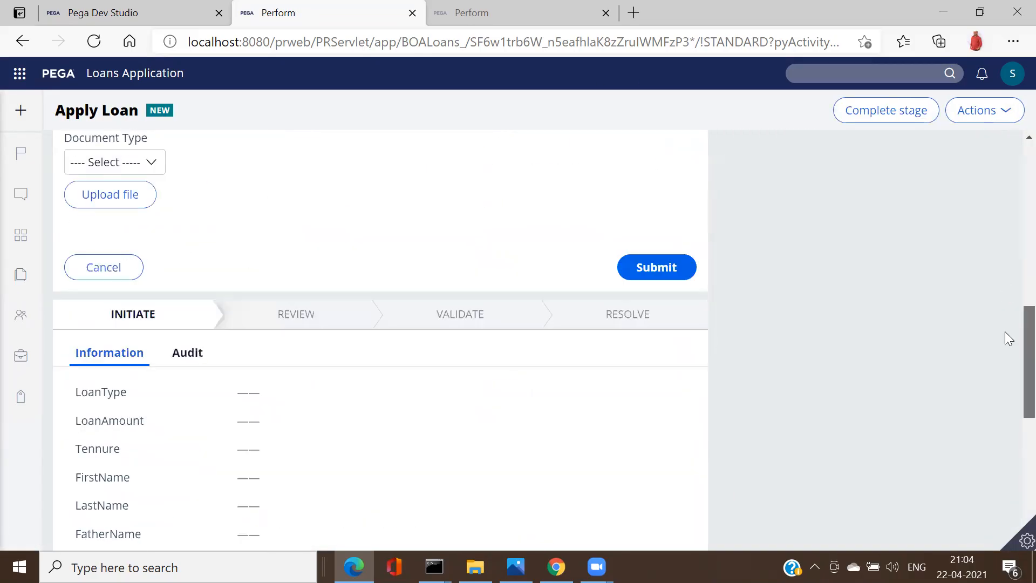
{"action": "scroll", "coordinate": [1004, 332], "scroll_direction": "up", "scroll_amount": 5}
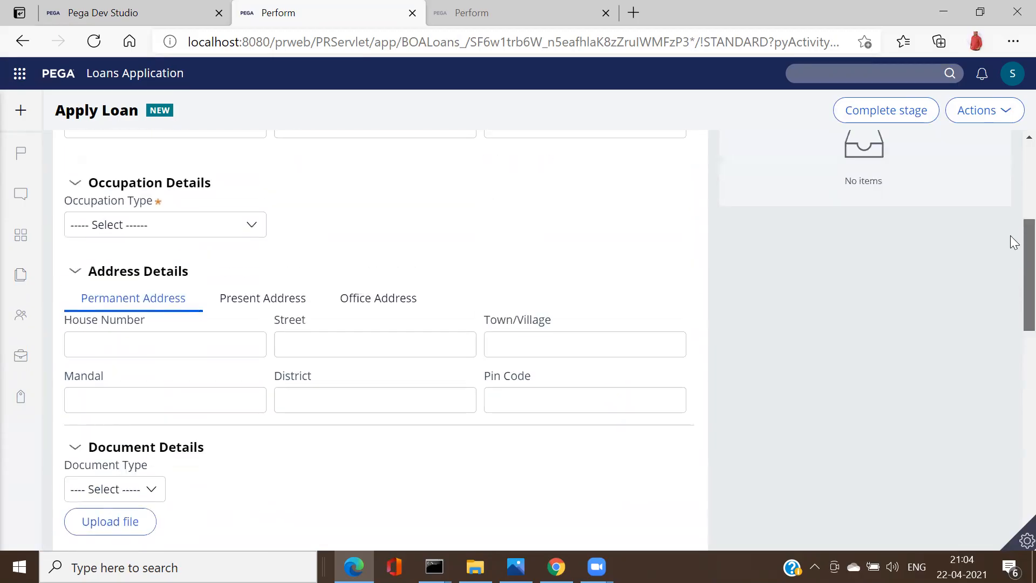
{"action": "left_click", "coordinate": [179, 227]}
{"action": "left_click", "coordinate": [136, 277]}
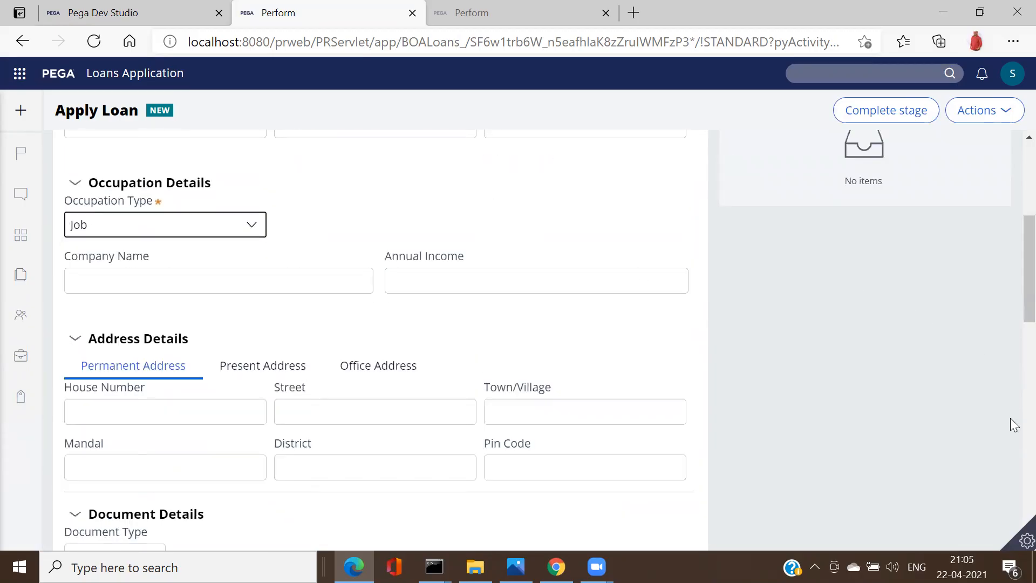
{"action": "scroll", "coordinate": [1012, 424], "scroll_direction": "down", "scroll_amount": 5}
{"action": "left_click", "coordinate": [666, 286]}
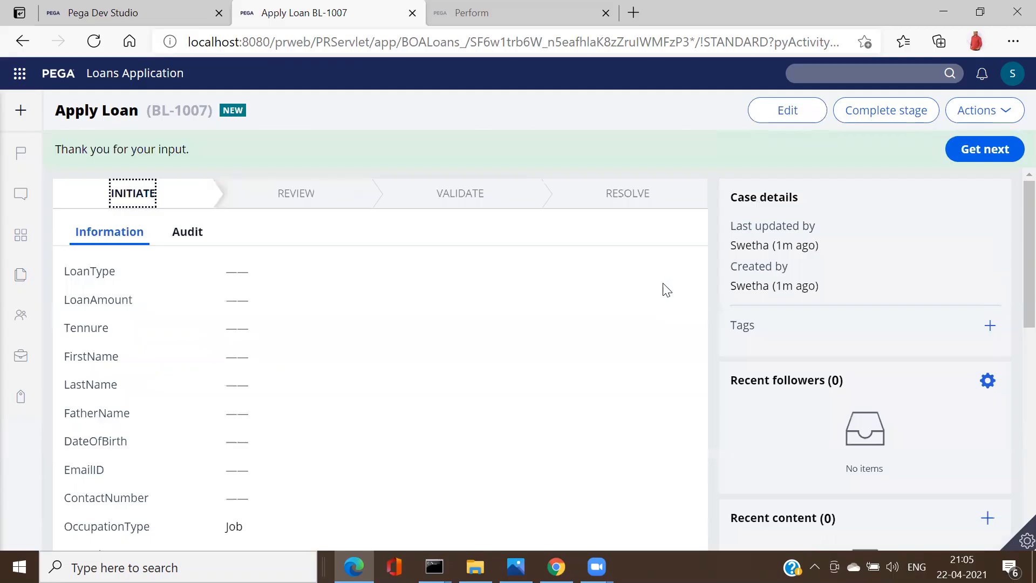
{"action": "triple_click", "coordinate": [118, 151]}
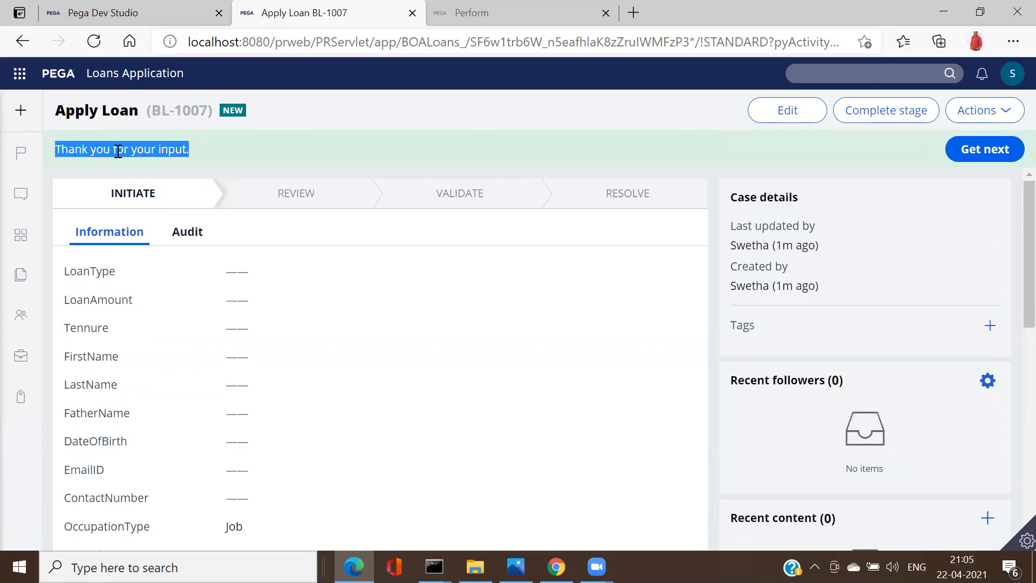
Step: In Dev Studio, open the Review_Loan flow diagram and inspect its assignment properties without changes
{"action": "left_click", "coordinate": [87, 18]}
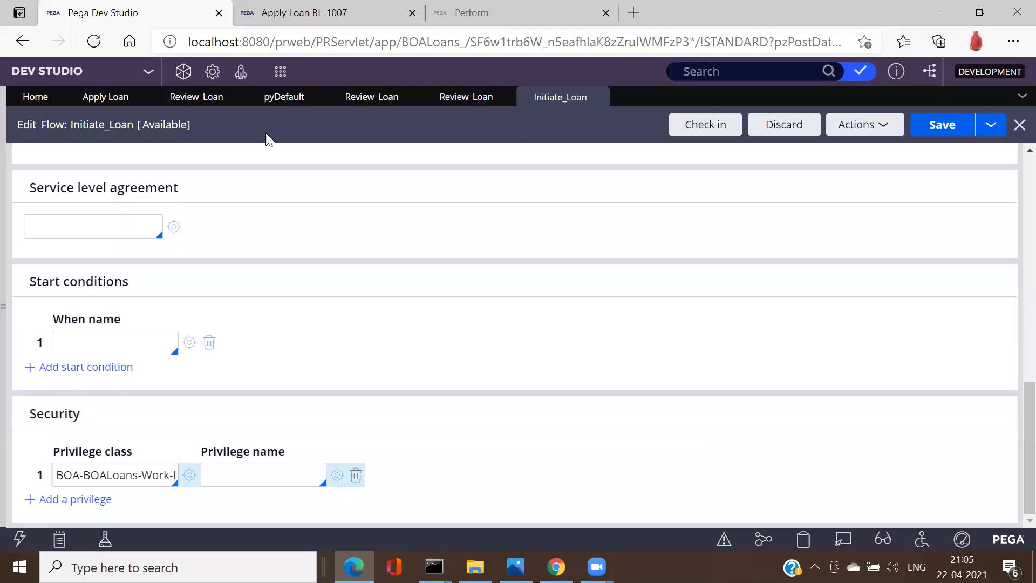
{"action": "left_click", "coordinate": [106, 100]}
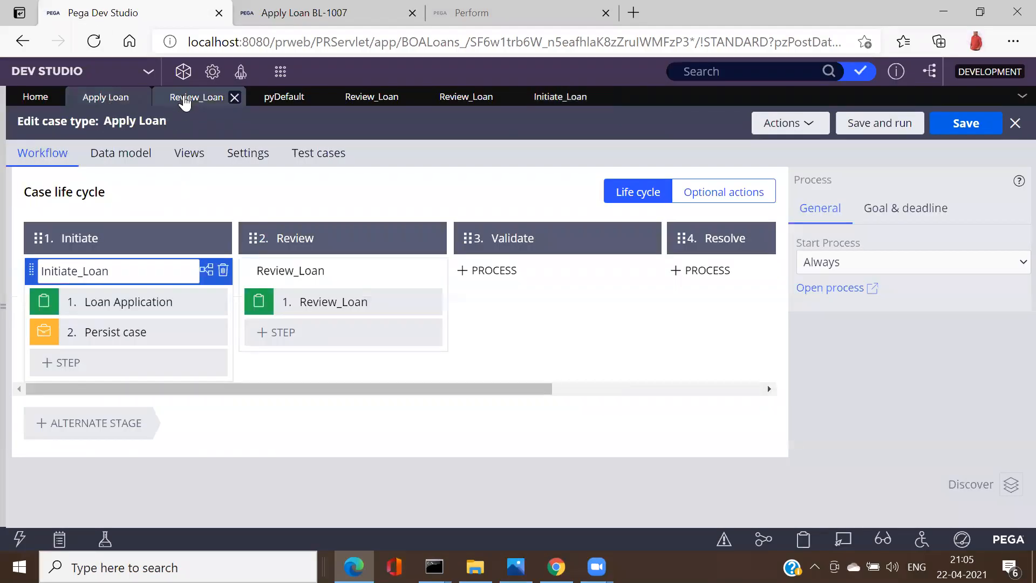
{"action": "left_click", "coordinate": [184, 103]}
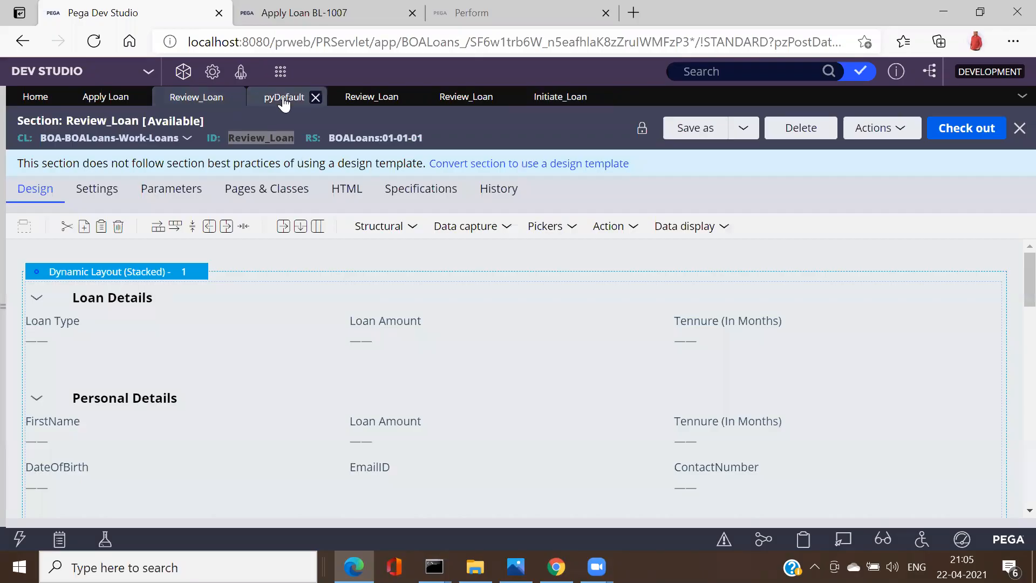
{"action": "left_click", "coordinate": [283, 98]}
{"action": "left_click", "coordinate": [371, 97]}
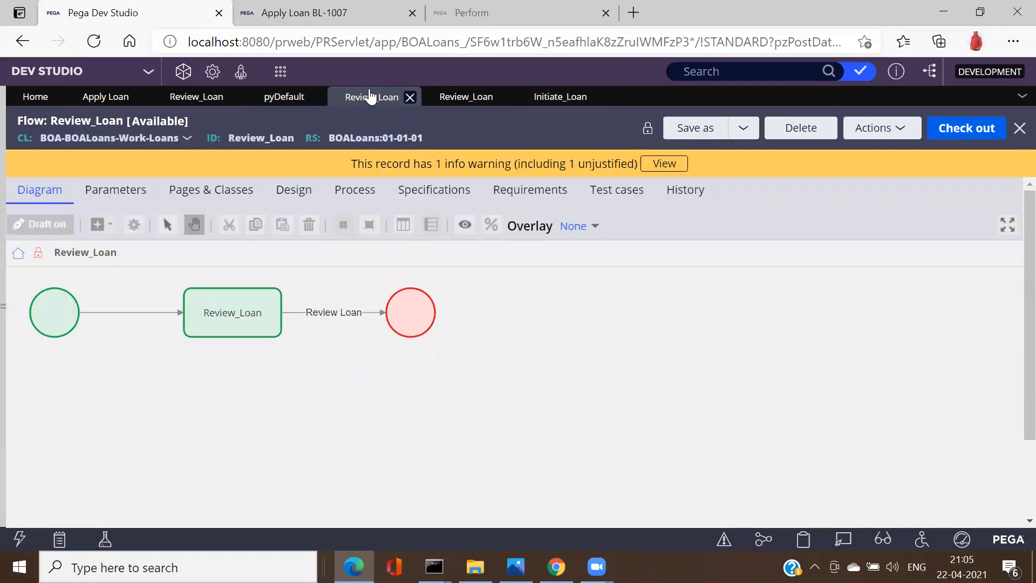
{"action": "double_click", "coordinate": [234, 311]}
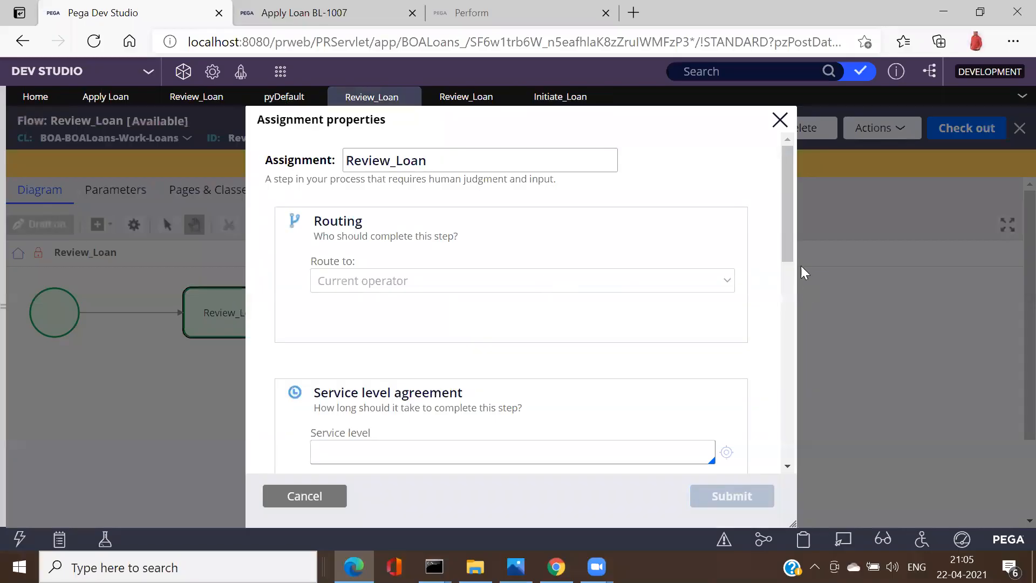
{"action": "left_click_drag", "start_coordinate": [789, 258], "coordinate": [755, 450]}
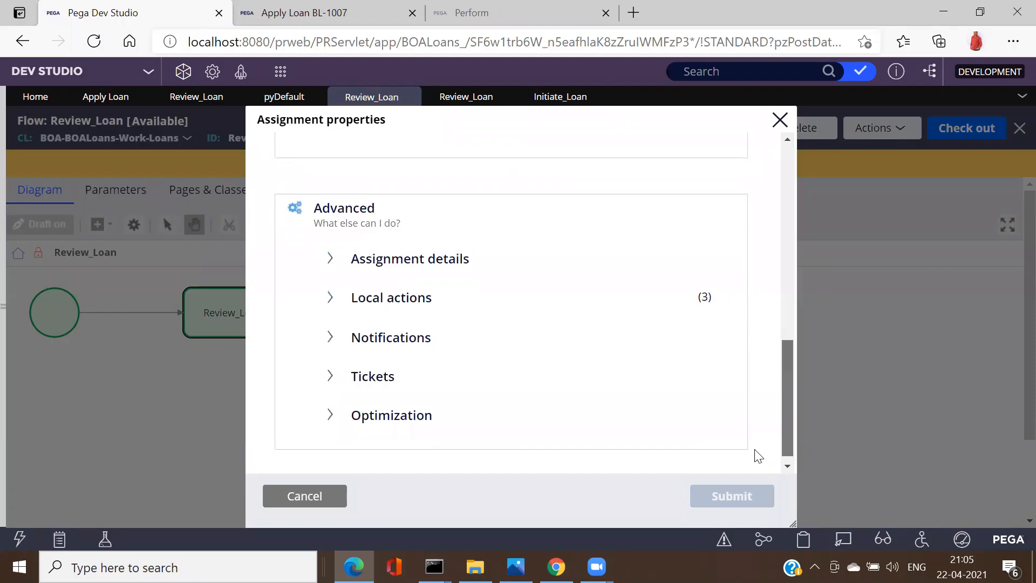
{"action": "left_click", "coordinate": [311, 494]}
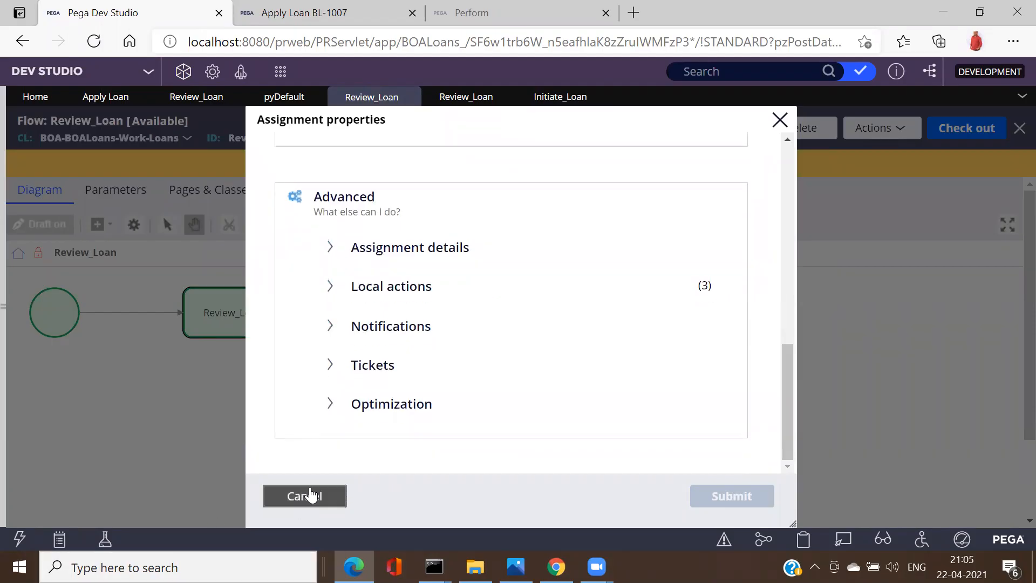
Step: Check out and save the Review_Loan flow, abandoning the check-in
{"action": "left_click", "coordinate": [954, 135]}
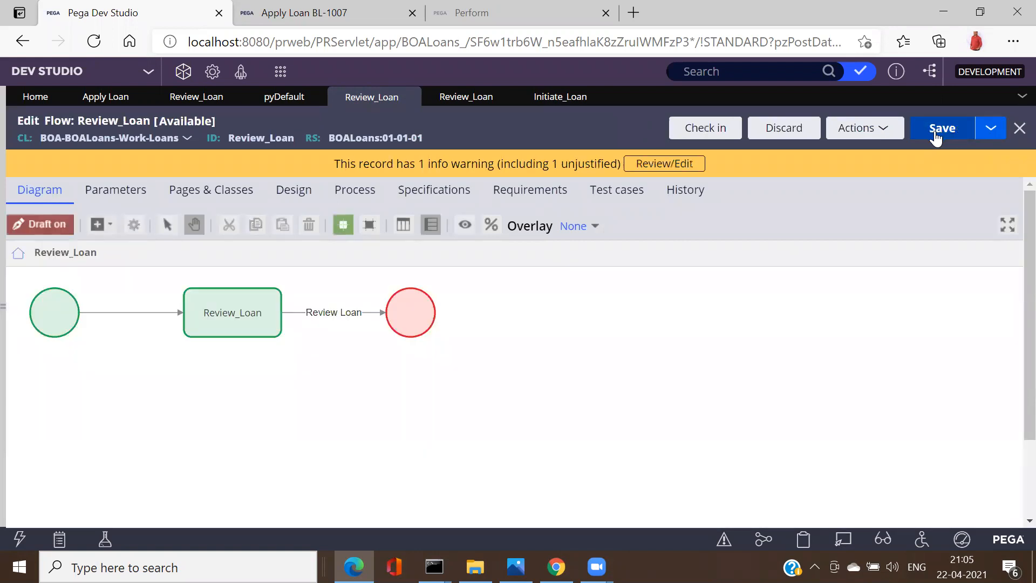
{"action": "left_click", "coordinate": [936, 138]}
{"action": "left_click", "coordinate": [700, 134]}
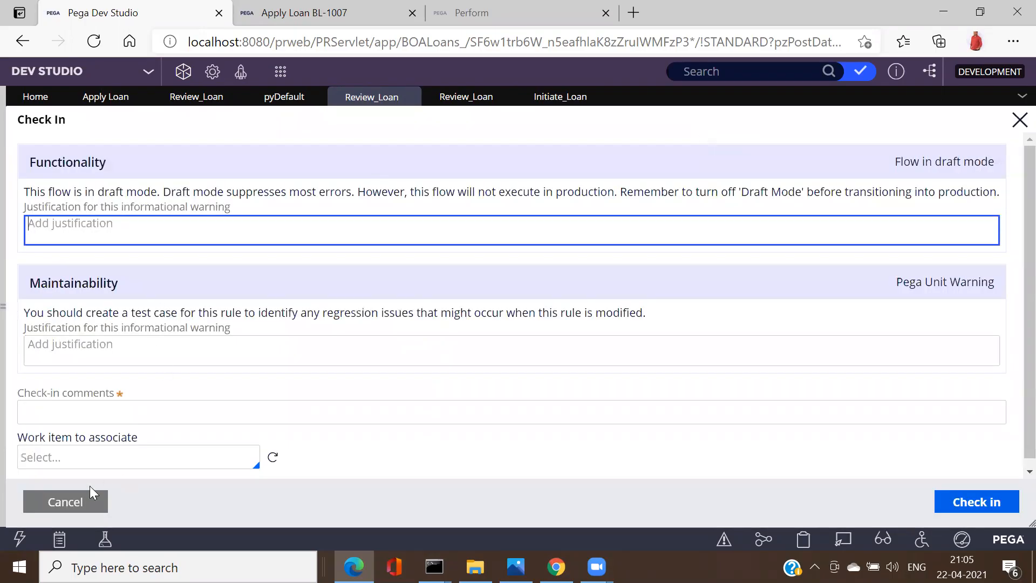
{"action": "left_click", "coordinate": [87, 499]}
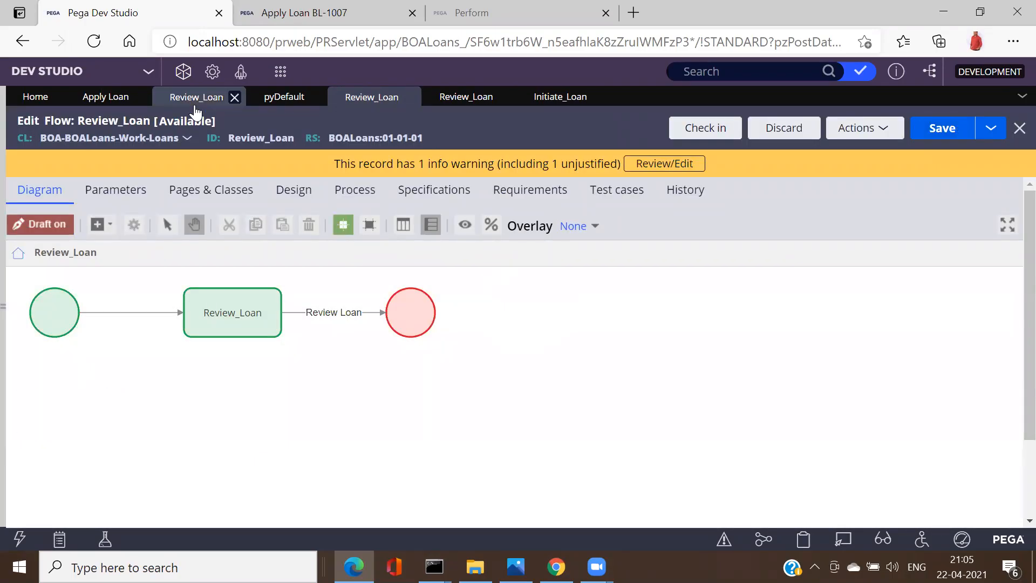
Step: Look over the Review_Loan section's parameters and pages, then open the Apply Loan stages record
{"action": "left_click", "coordinate": [195, 102]}
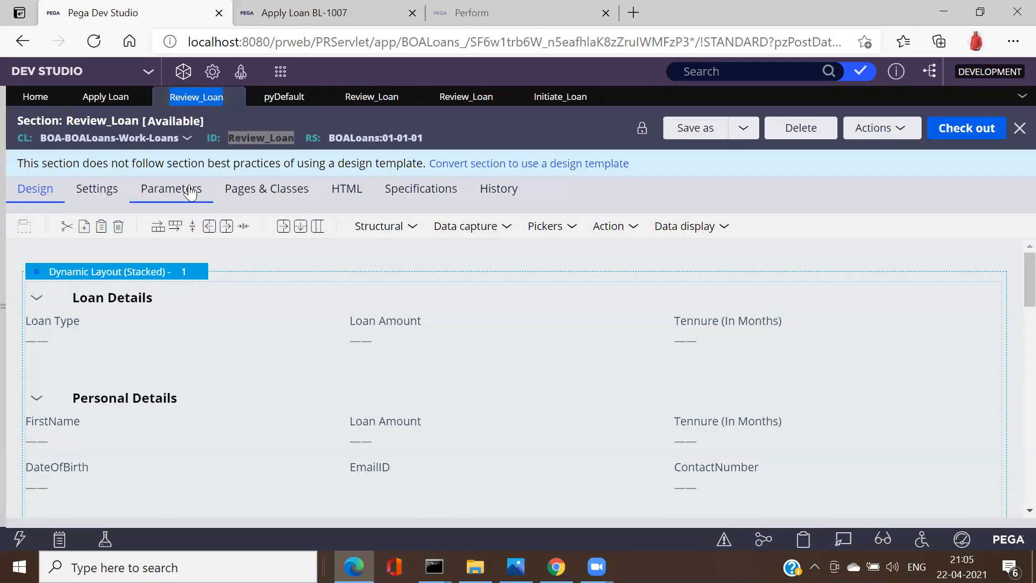
{"action": "left_click", "coordinate": [190, 192]}
{"action": "left_click", "coordinate": [247, 199]}
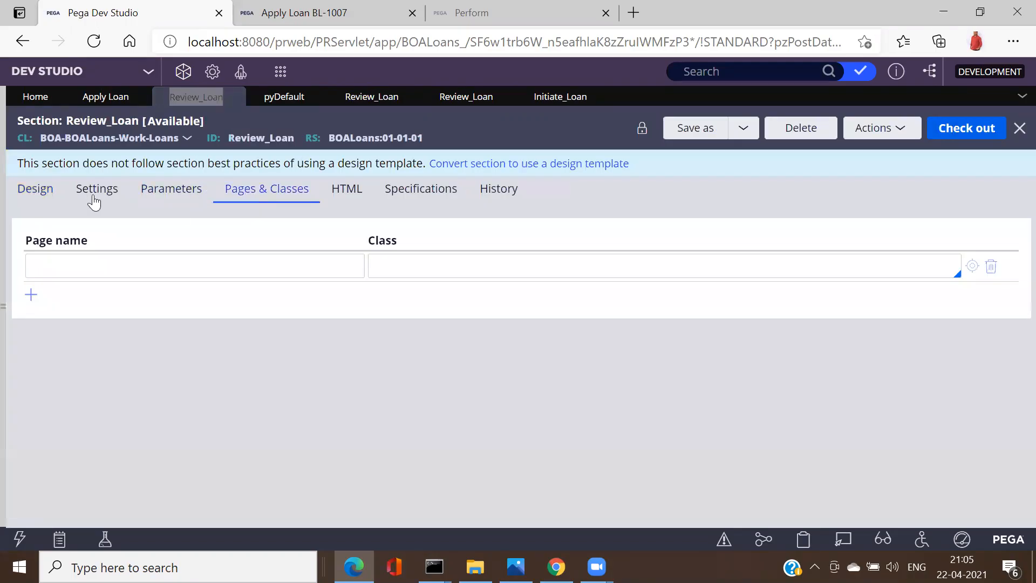
{"action": "left_click", "coordinate": [50, 194]}
{"action": "left_click", "coordinate": [282, 97]}
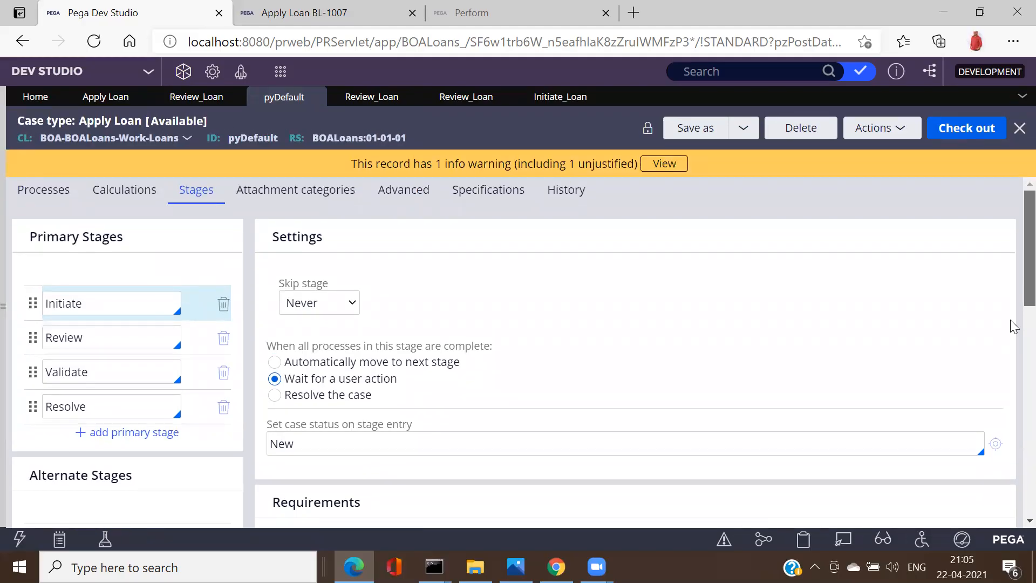
Step: Set the Initiate stage to advance automatically, then compare Review and Initiate stage settings
{"action": "scroll", "coordinate": [1011, 326], "scroll_direction": "down", "scroll_amount": 1}
{"action": "left_click", "coordinate": [275, 300]}
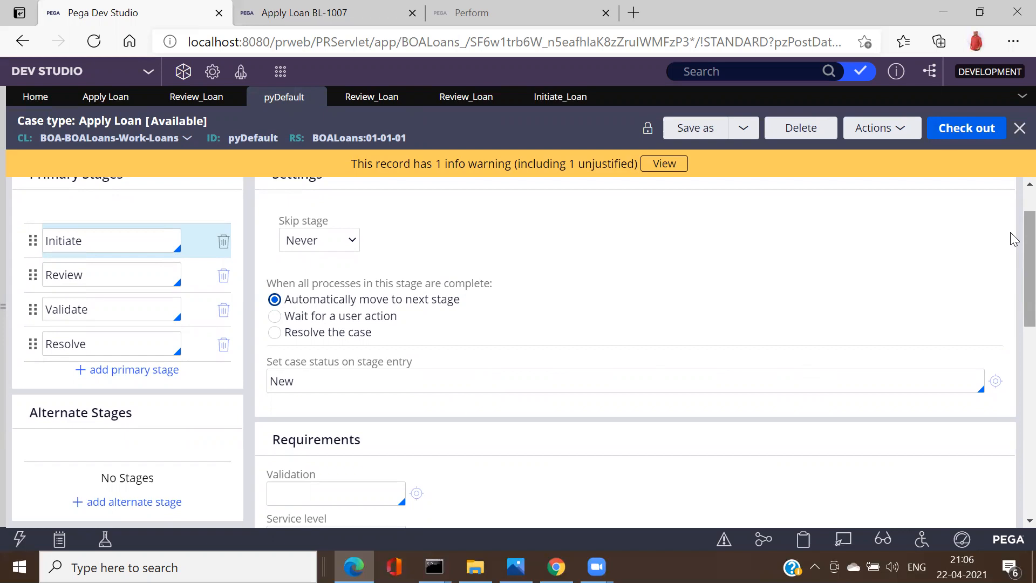
{"action": "scroll", "coordinate": [1011, 250], "scroll_direction": "down", "scroll_amount": 5}
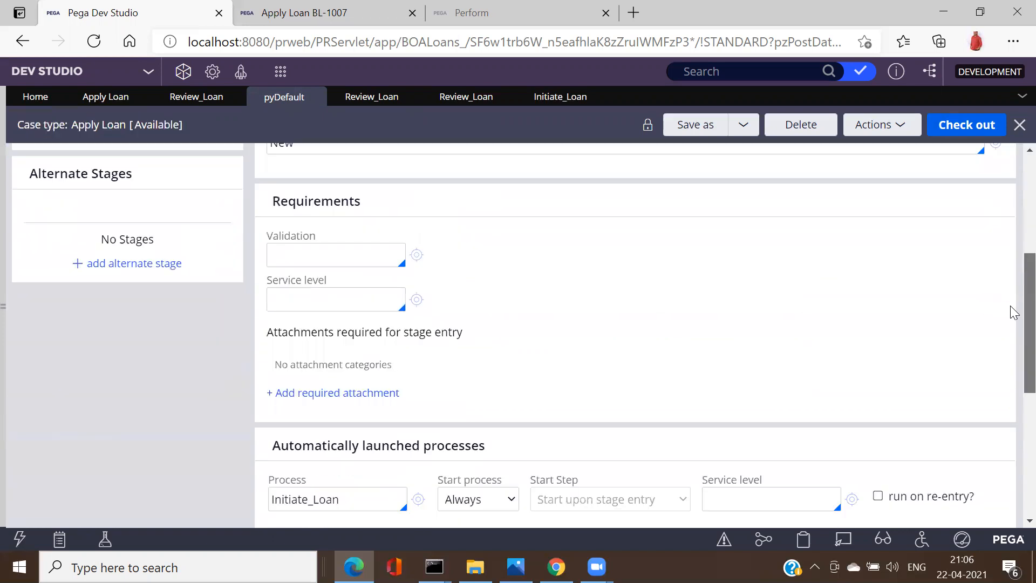
{"action": "scroll", "coordinate": [1013, 340], "scroll_direction": "down", "scroll_amount": 3}
{"action": "scroll", "coordinate": [1012, 302], "scroll_direction": "up", "scroll_amount": 5}
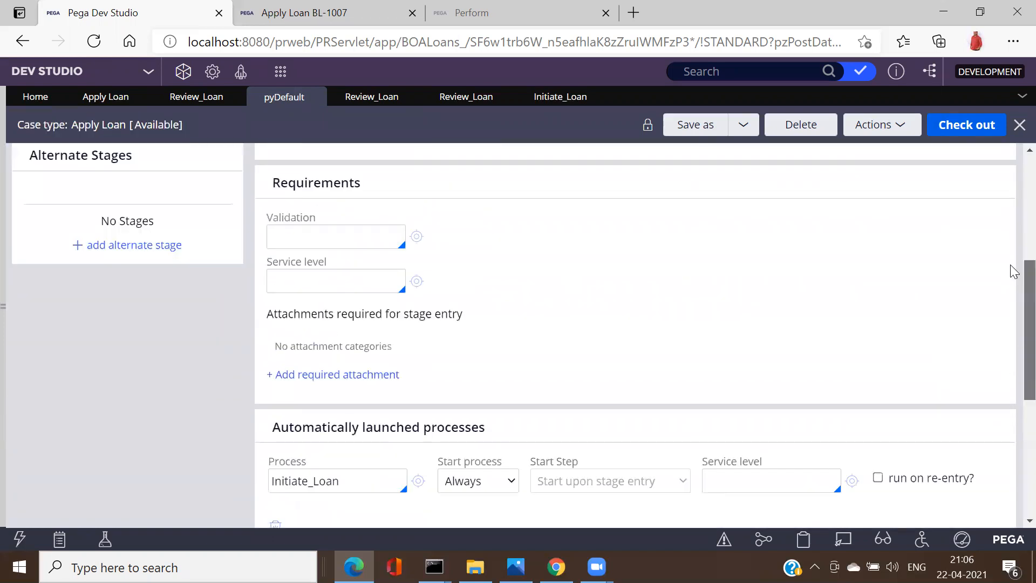
{"action": "scroll", "coordinate": [1013, 221], "scroll_direction": "up", "scroll_amount": 3}
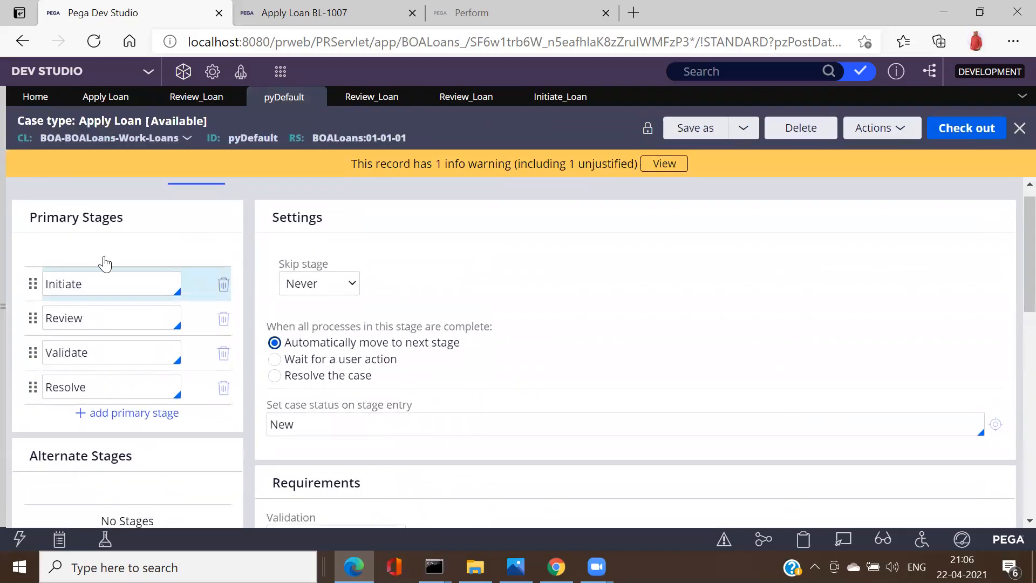
{"action": "left_click", "coordinate": [106, 318]}
{"action": "left_click", "coordinate": [105, 315]}
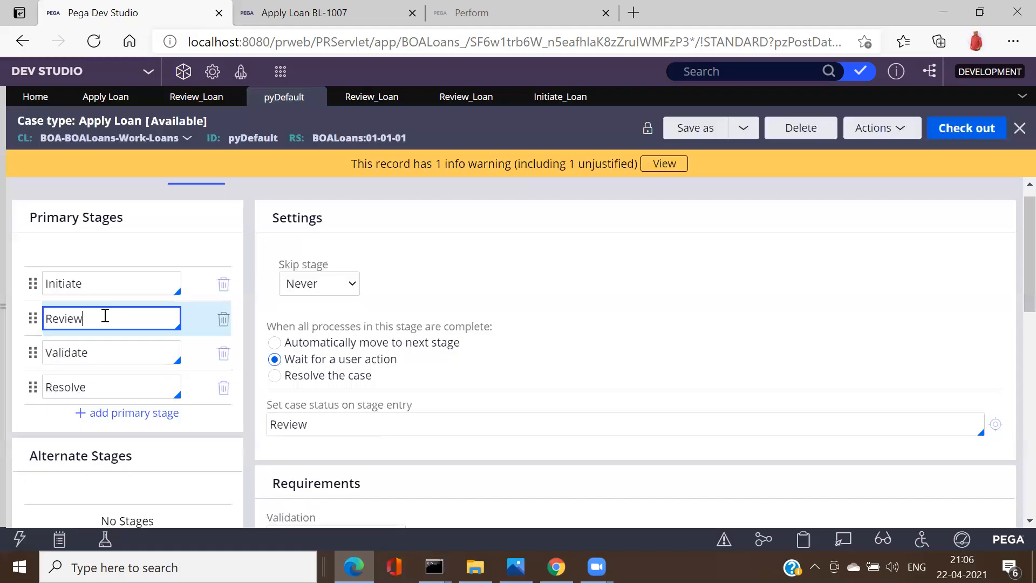
{"action": "left_click", "coordinate": [116, 280]}
Step: Switch the Initiate stage back to waiting for a user action and recheck the stages
{"action": "left_click", "coordinate": [275, 360]}
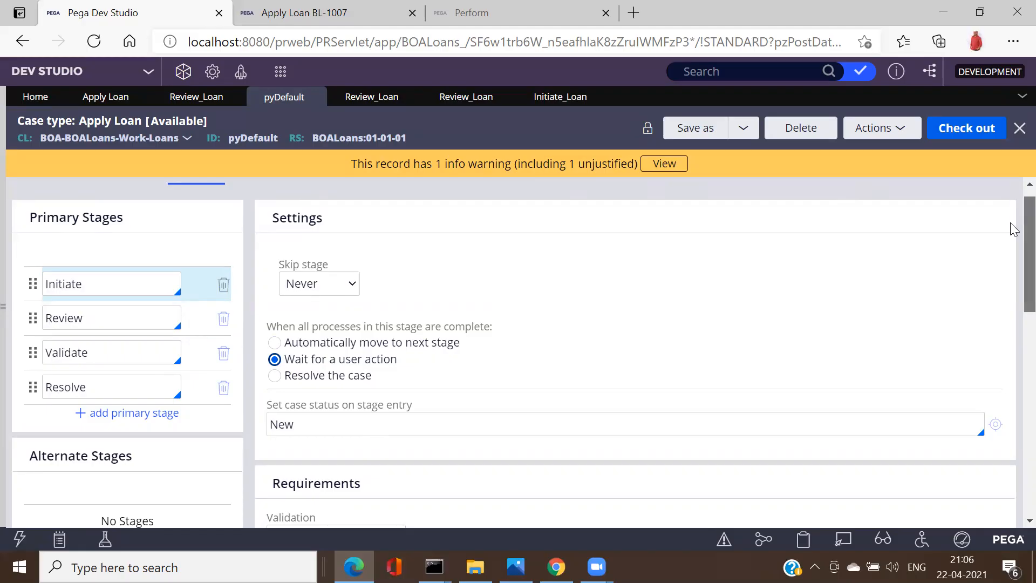
{"action": "scroll", "coordinate": [1012, 232], "scroll_direction": "down", "scroll_amount": 7}
{"action": "left_click_drag", "start_coordinate": [1013, 317], "coordinate": [1013, 240]}
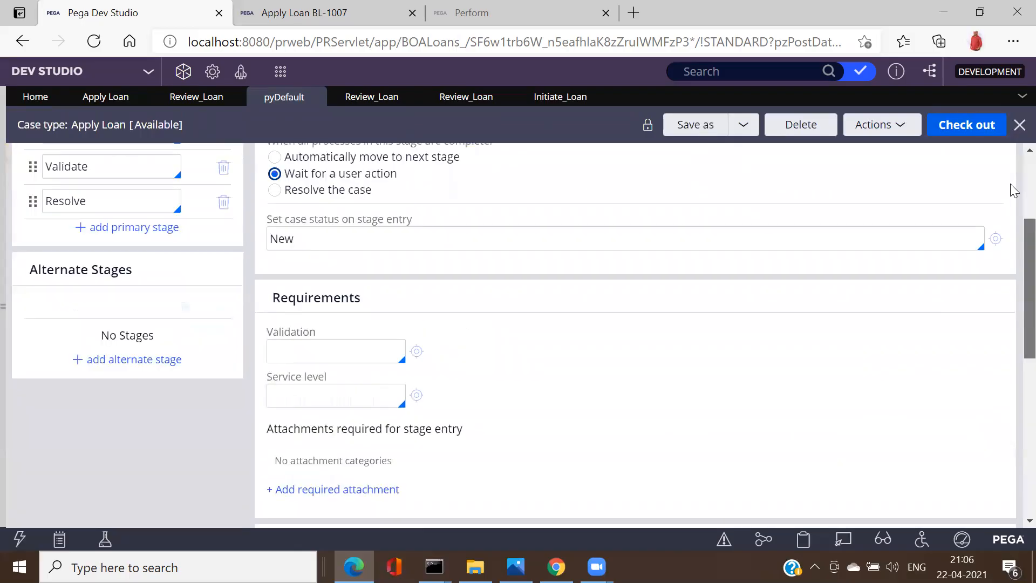
{"action": "left_click", "coordinate": [1010, 189]}
{"action": "left_click", "coordinate": [102, 343]}
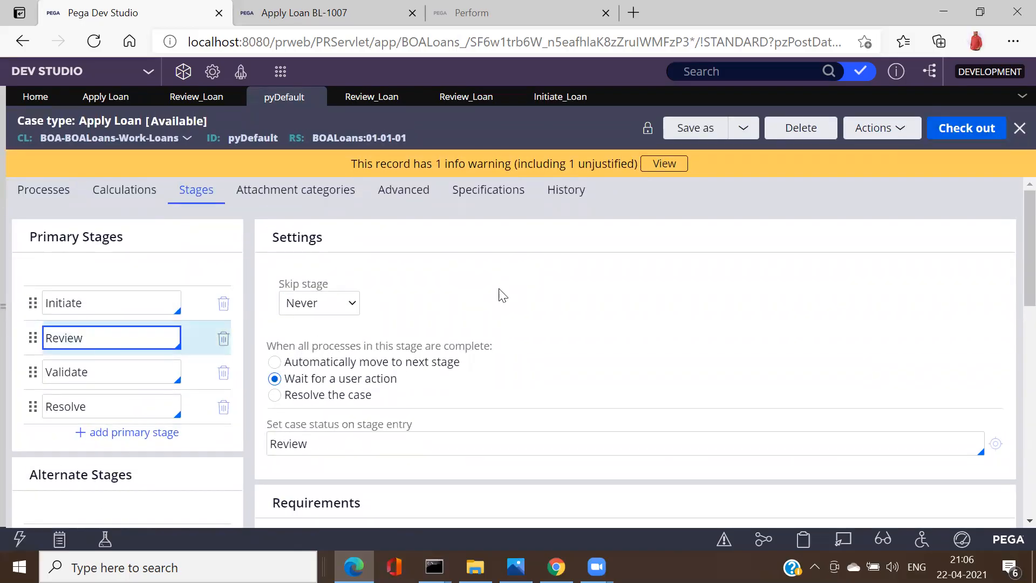
{"action": "left_click", "coordinate": [116, 313]}
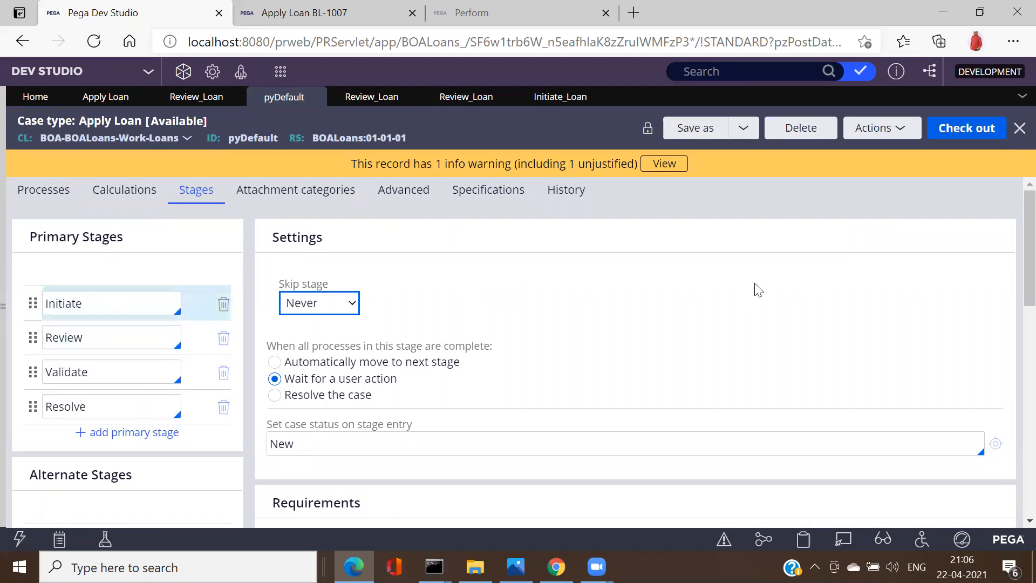
Step: Check out the pyDefault case type record for editing
{"action": "scroll", "coordinate": [1013, 300], "scroll_direction": "down", "scroll_amount": 8}
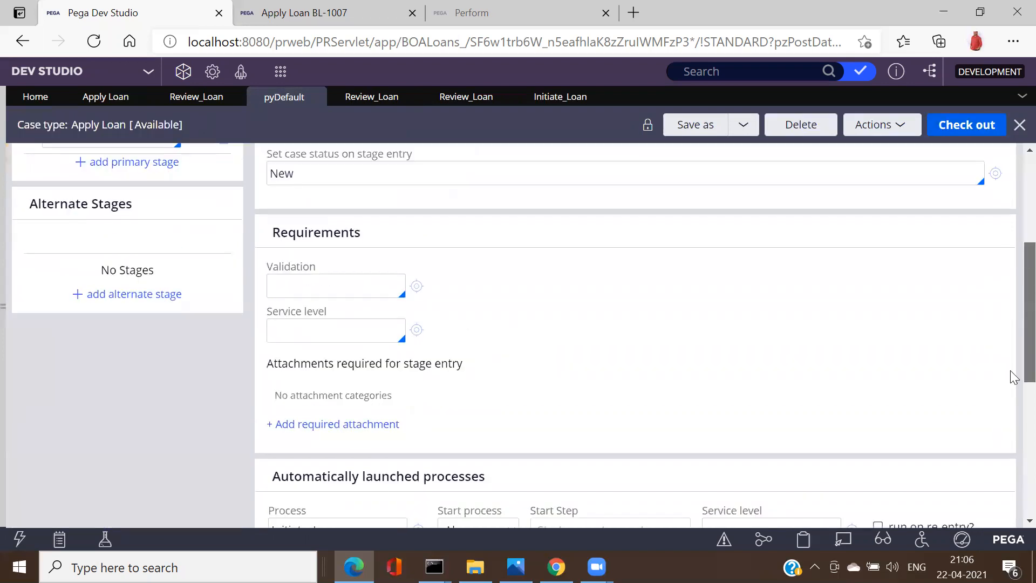
{"action": "scroll", "coordinate": [1013, 409], "scroll_direction": "down", "scroll_amount": 2}
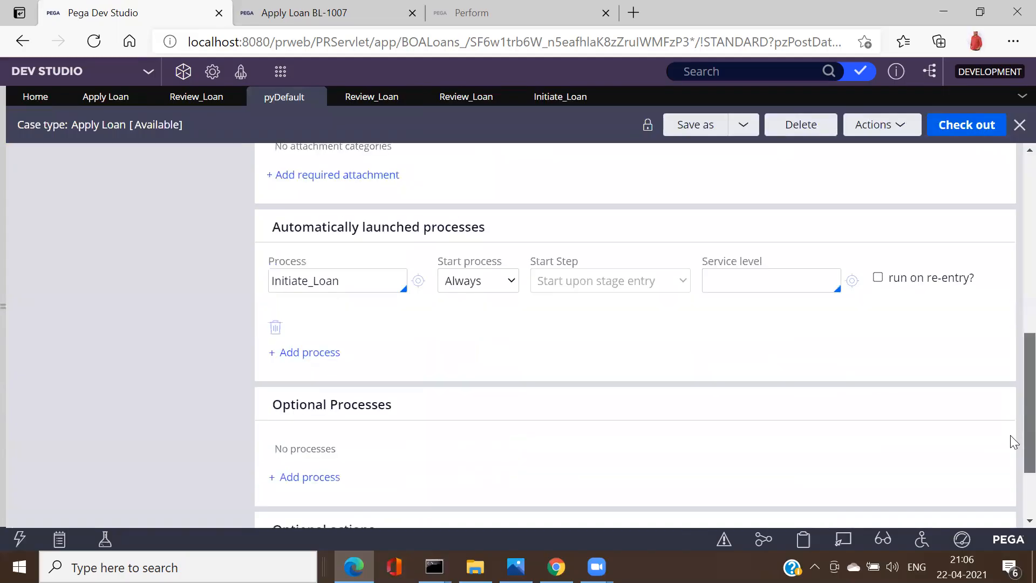
{"action": "scroll", "coordinate": [1014, 448], "scroll_direction": "down", "scroll_amount": 1}
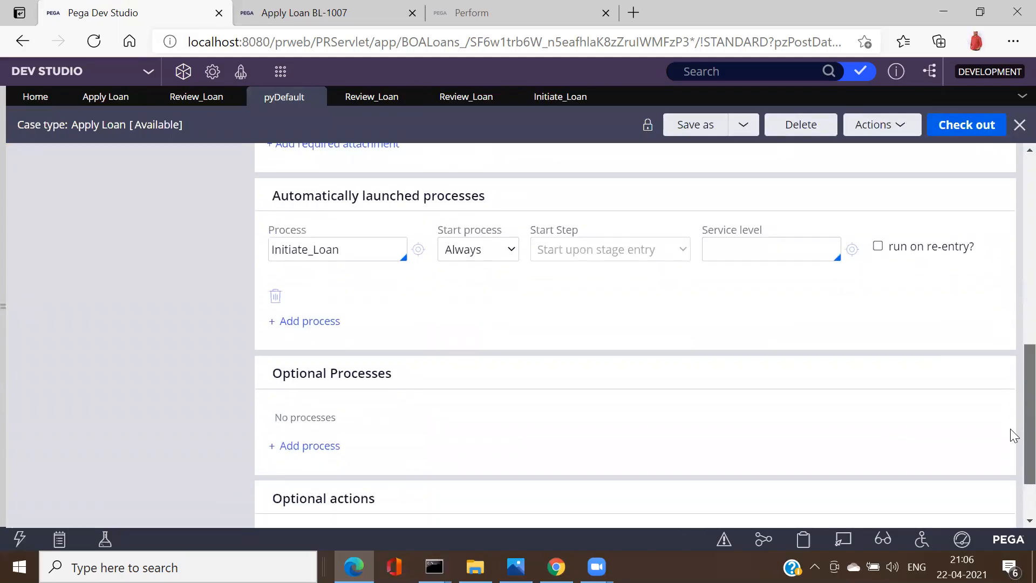
{"action": "scroll", "coordinate": [1013, 435], "scroll_direction": "up", "scroll_amount": 11}
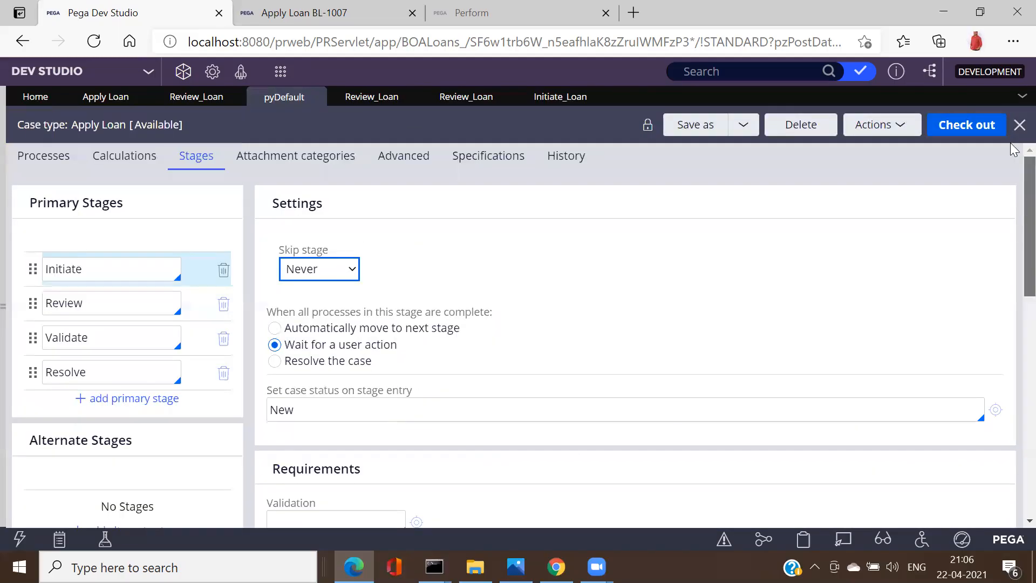
{"action": "left_click", "coordinate": [965, 129]}
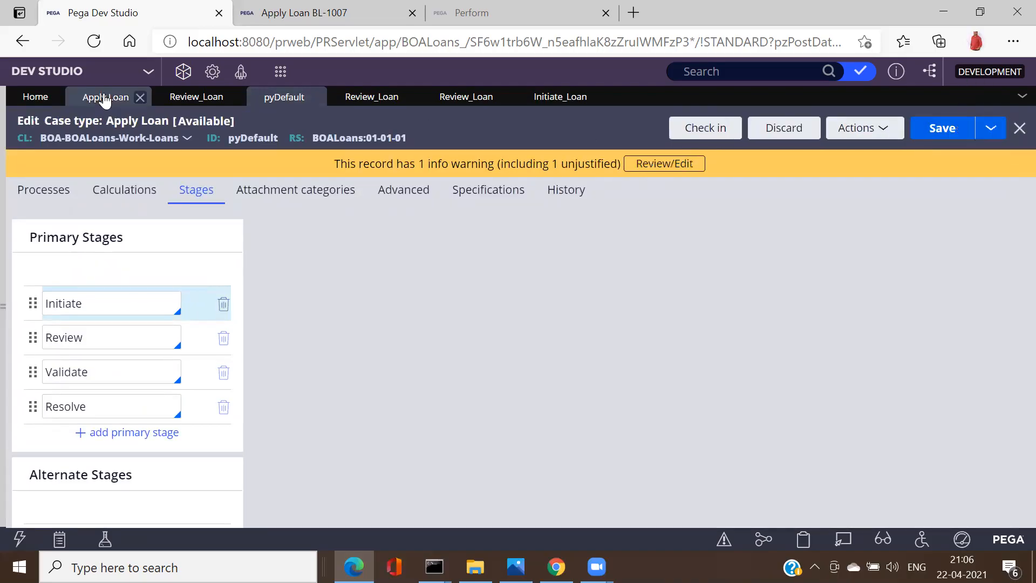
Step: Save the Apply Loan case type, refresh it via Actions, save again, and run it
{"action": "left_click", "coordinate": [105, 97]}
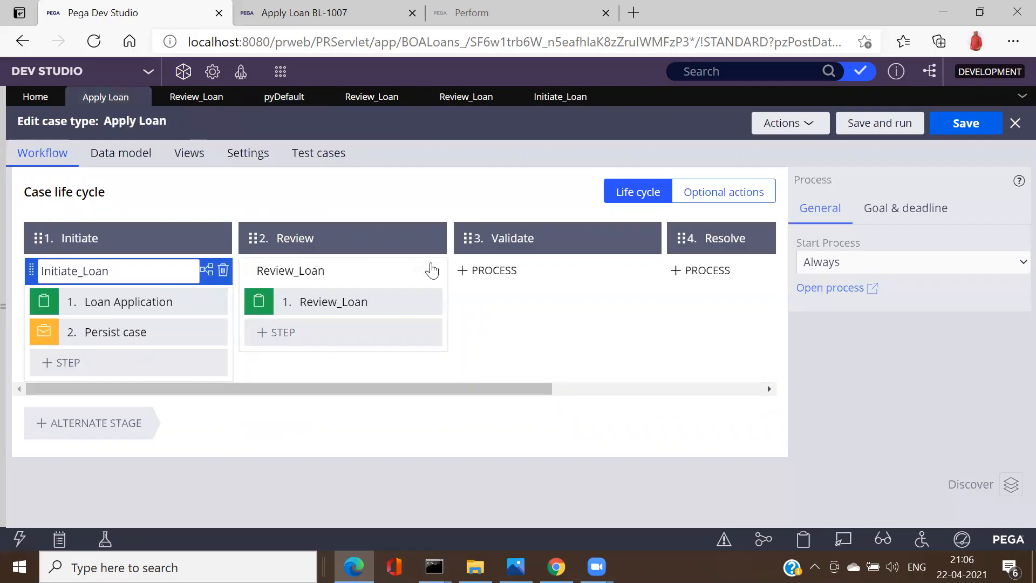
{"action": "left_click", "coordinate": [964, 133]}
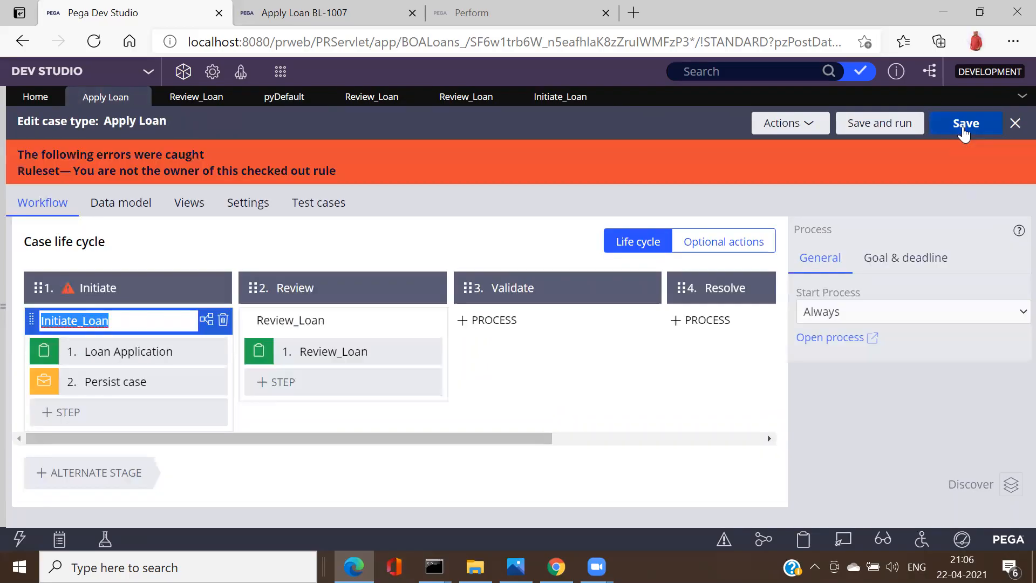
{"action": "left_click", "coordinate": [808, 131]}
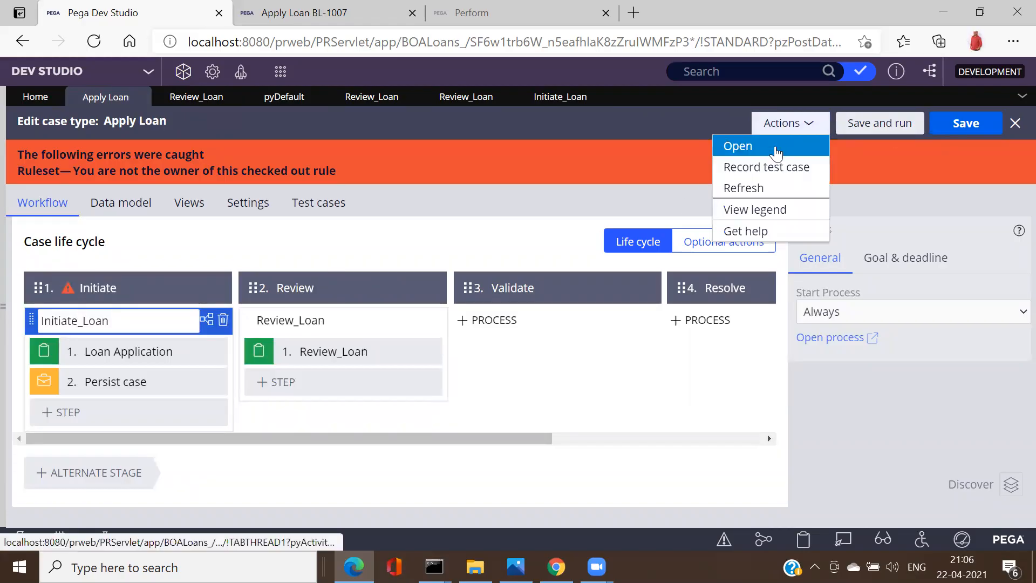
{"action": "left_click", "coordinate": [756, 188]}
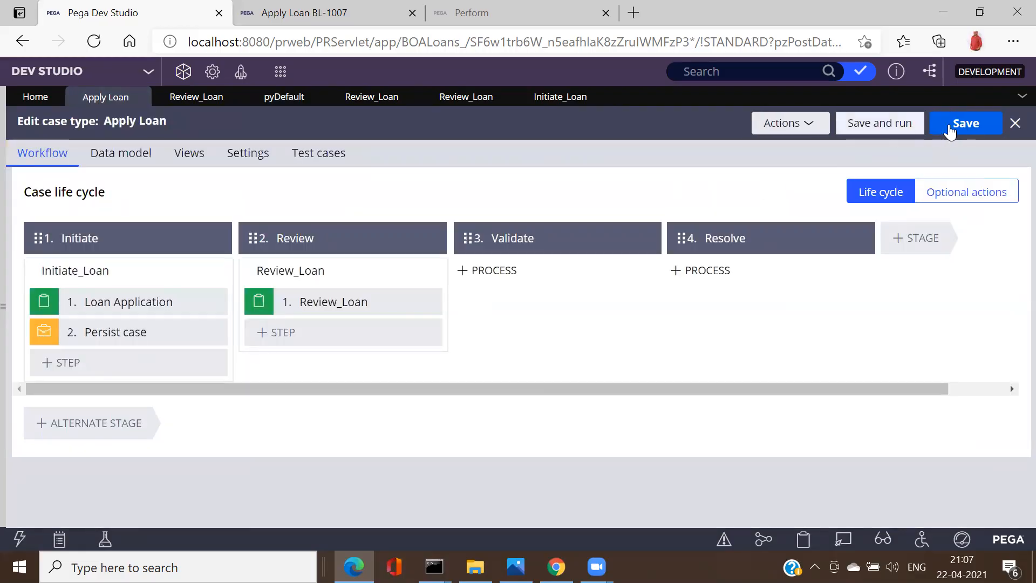
{"action": "left_click", "coordinate": [965, 125]}
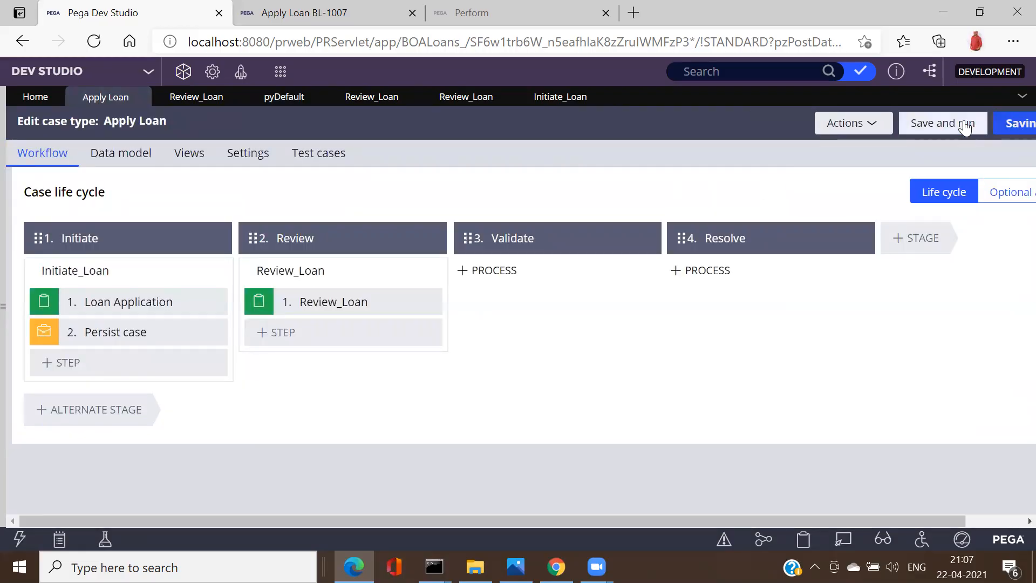
{"action": "left_click", "coordinate": [965, 125]}
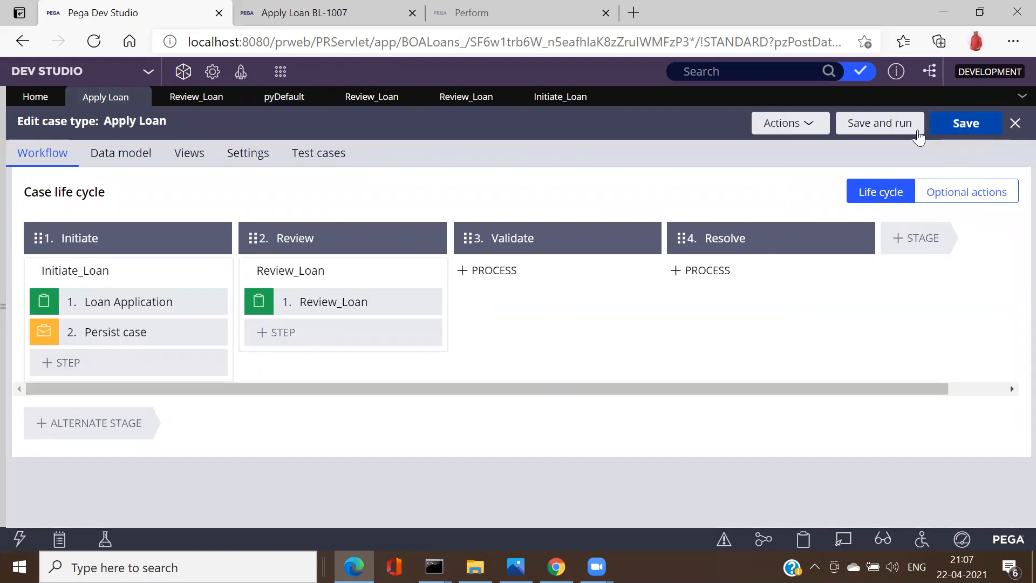
{"action": "left_click", "coordinate": [895, 129]}
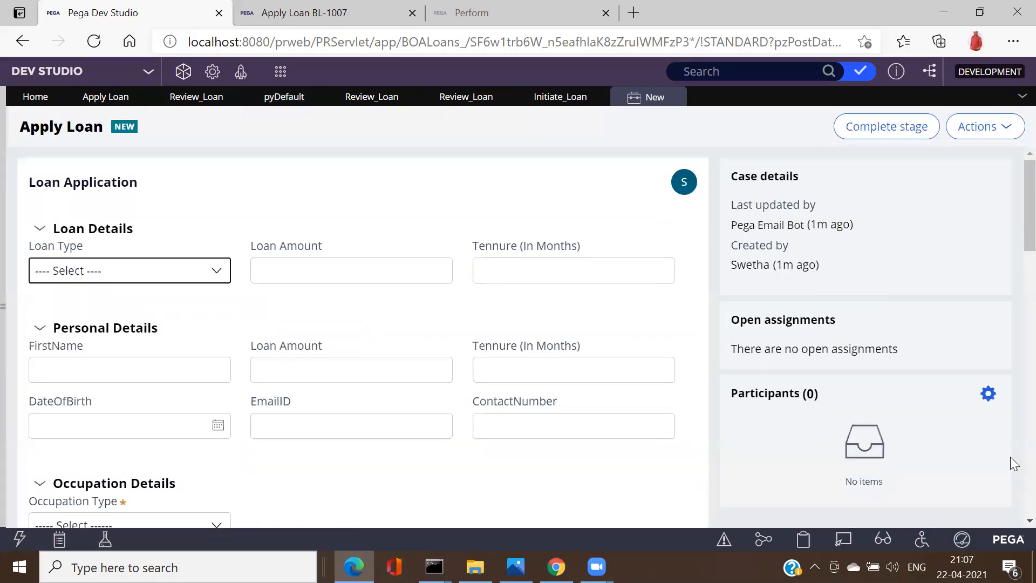
Step: Choose Business as the occupation type in the new test case
{"action": "scroll", "coordinate": [1010, 457], "scroll_direction": "down", "scroll_amount": 6}
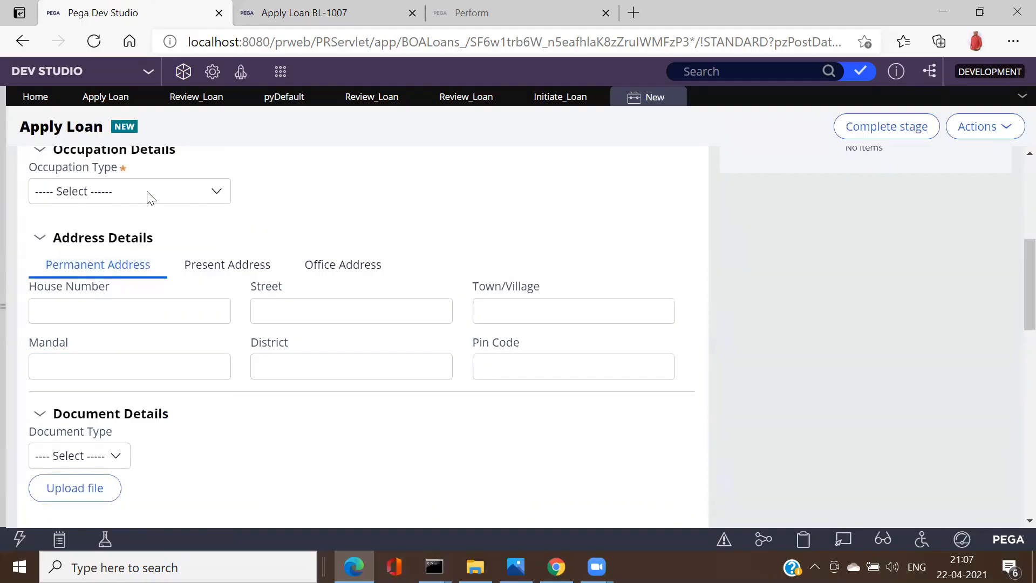
{"action": "left_click", "coordinate": [151, 198]}
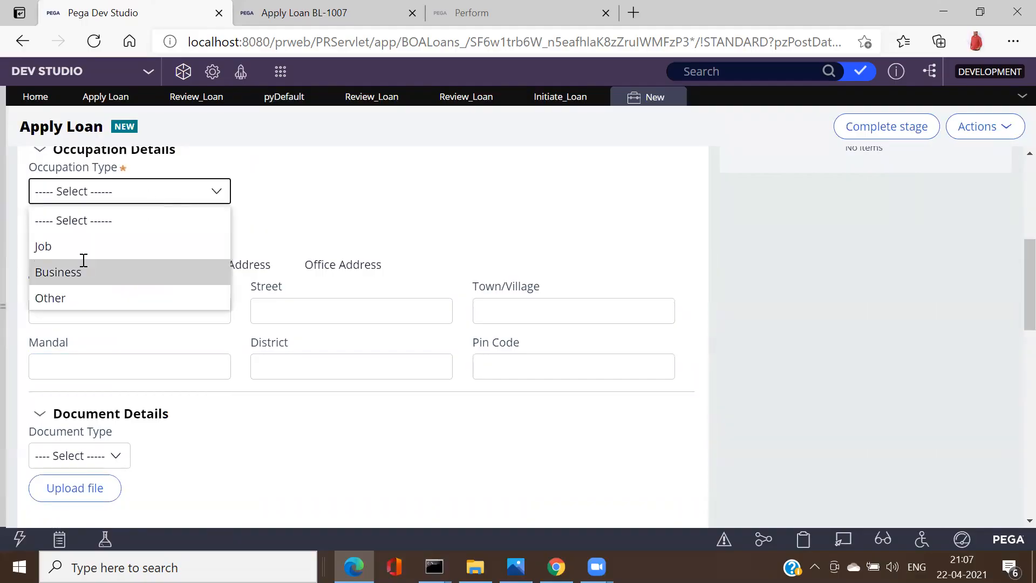
{"action": "key", "text": "Return"}
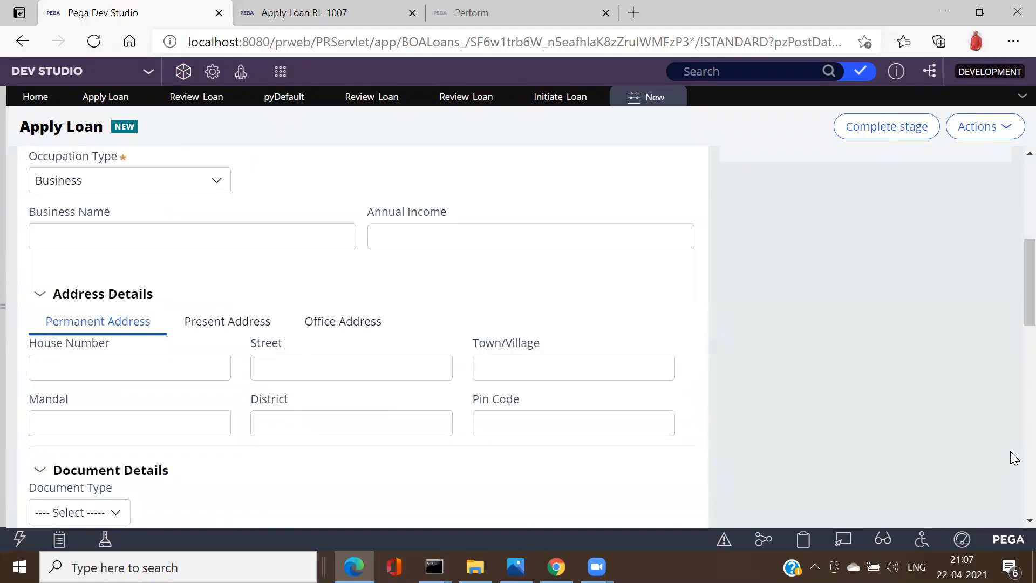
{"action": "scroll", "coordinate": [1010, 451], "scroll_direction": "down", "scroll_amount": 3}
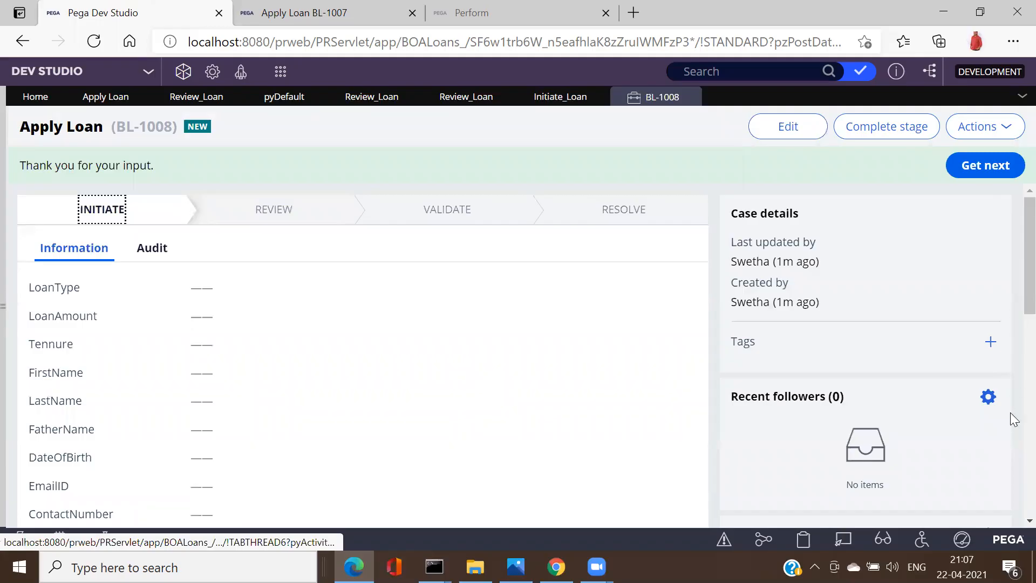
Step: View the BL-1008 case's stage life cycle, then close its tab
{"action": "scroll", "coordinate": [1011, 496], "scroll_direction": "down", "scroll_amount": 5}
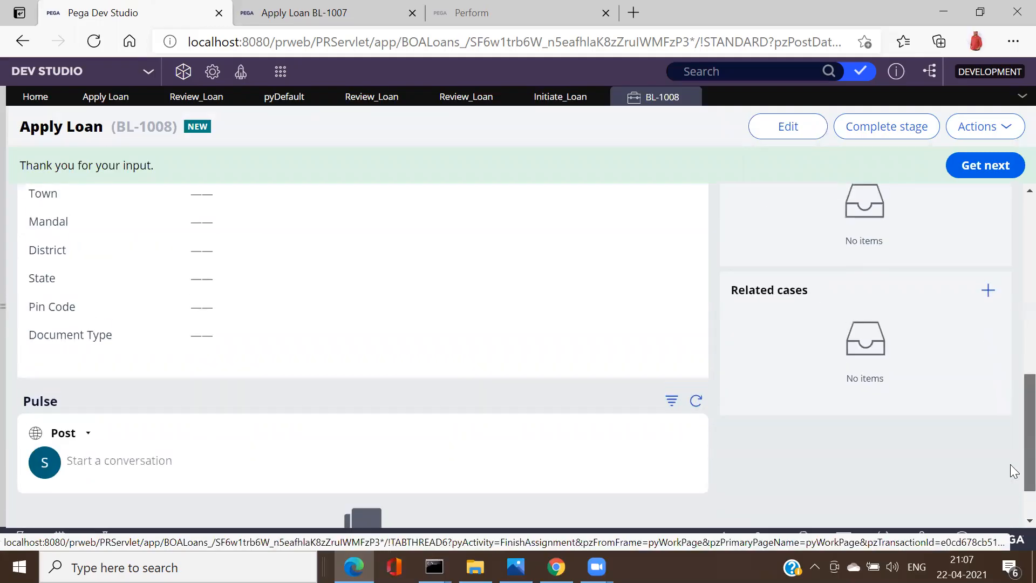
{"action": "scroll", "coordinate": [1010, 232], "scroll_direction": "up", "scroll_amount": 5}
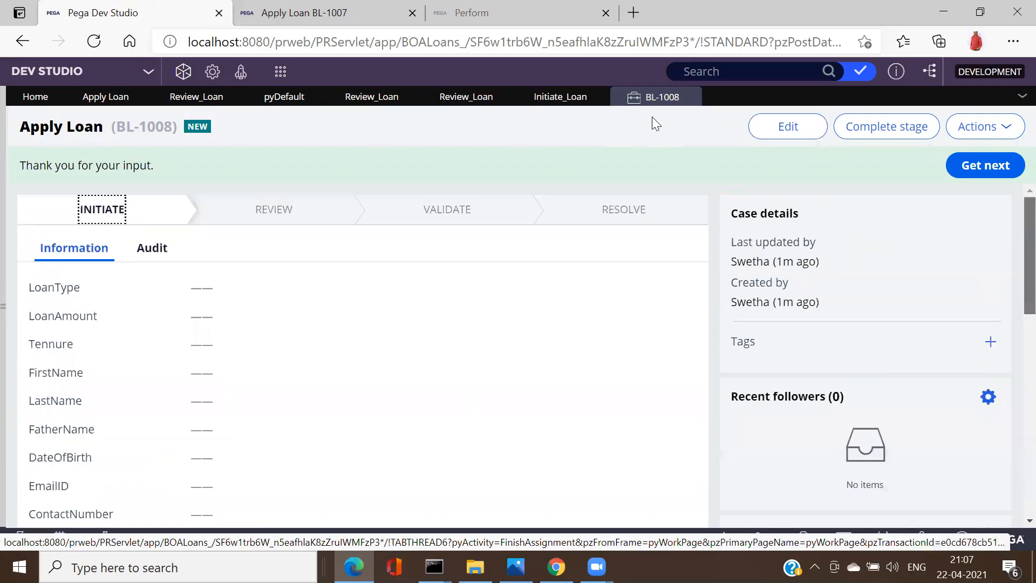
{"action": "left_click", "coordinate": [275, 213]}
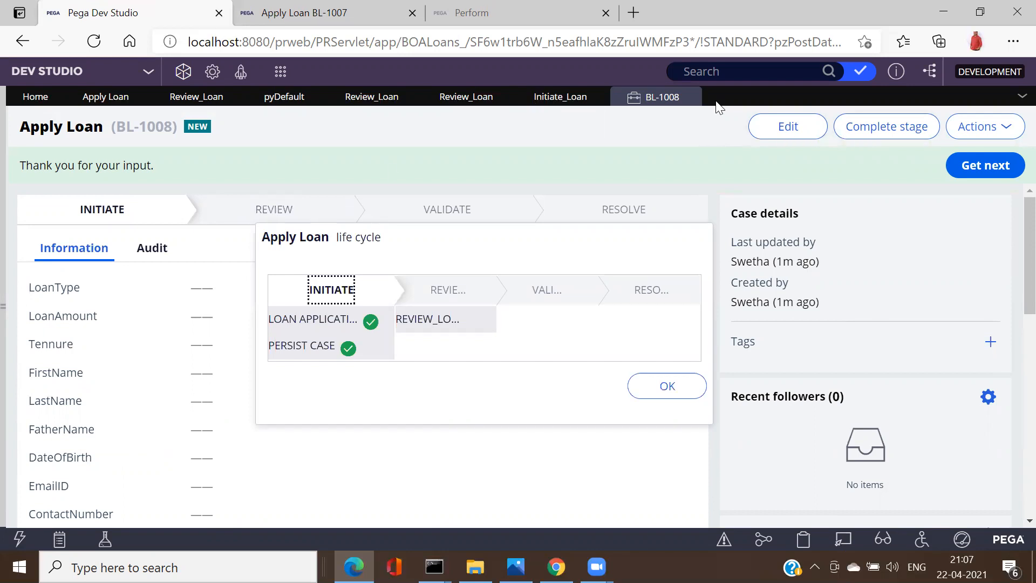
{"action": "left_click", "coordinate": [690, 97]}
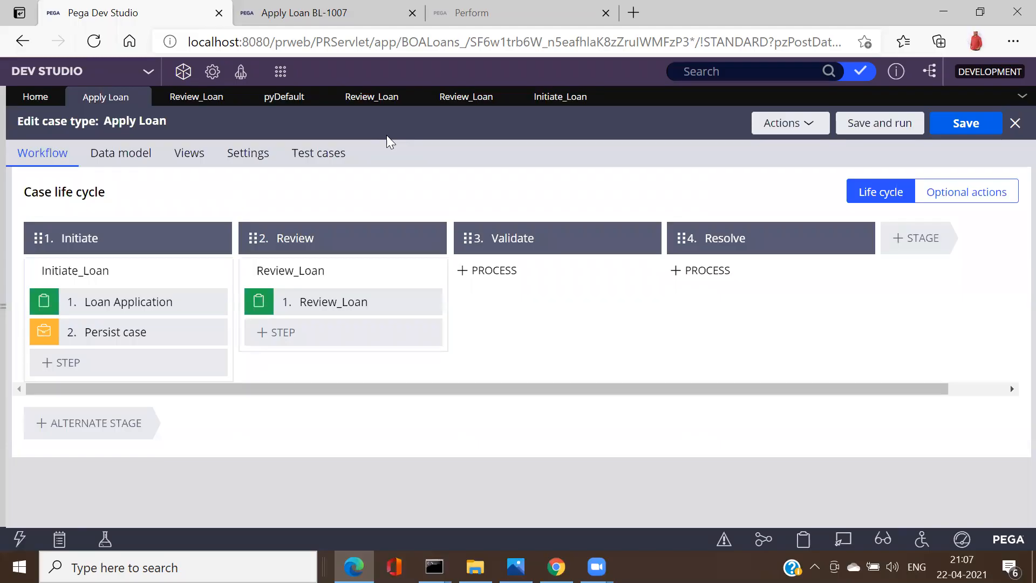
Step: Glance at the Data model, return to Workflow, and open the Review_Loan section tab
{"action": "left_click", "coordinate": [121, 157]}
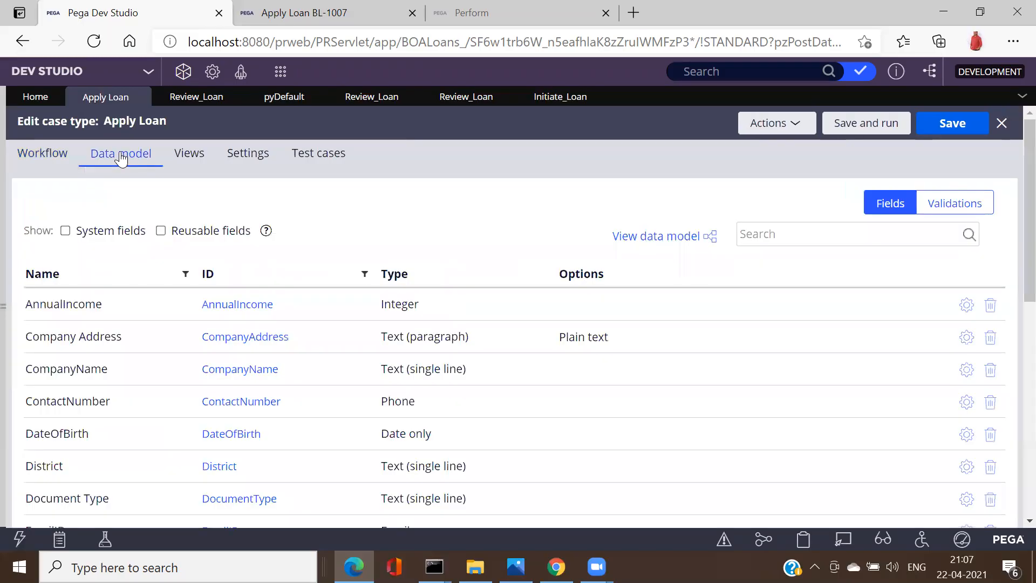
{"action": "left_click", "coordinate": [48, 154]}
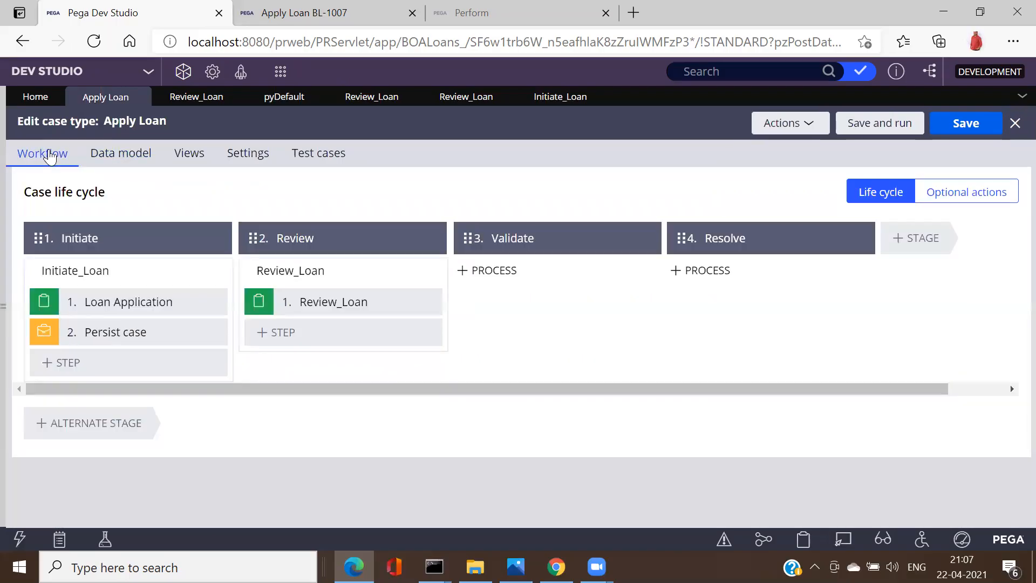
{"action": "left_click", "coordinate": [203, 103]}
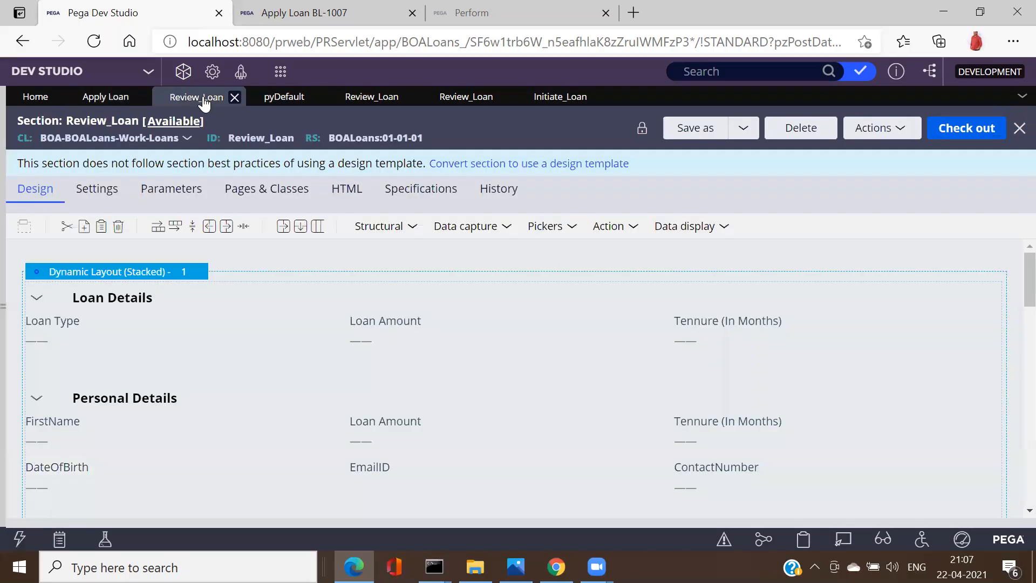
Step: Cycle through the Apply Loan stages, Review_Loan flow and Initiate_Loan tabs to the Review_Loan flow action
{"action": "left_click", "coordinate": [276, 101]}
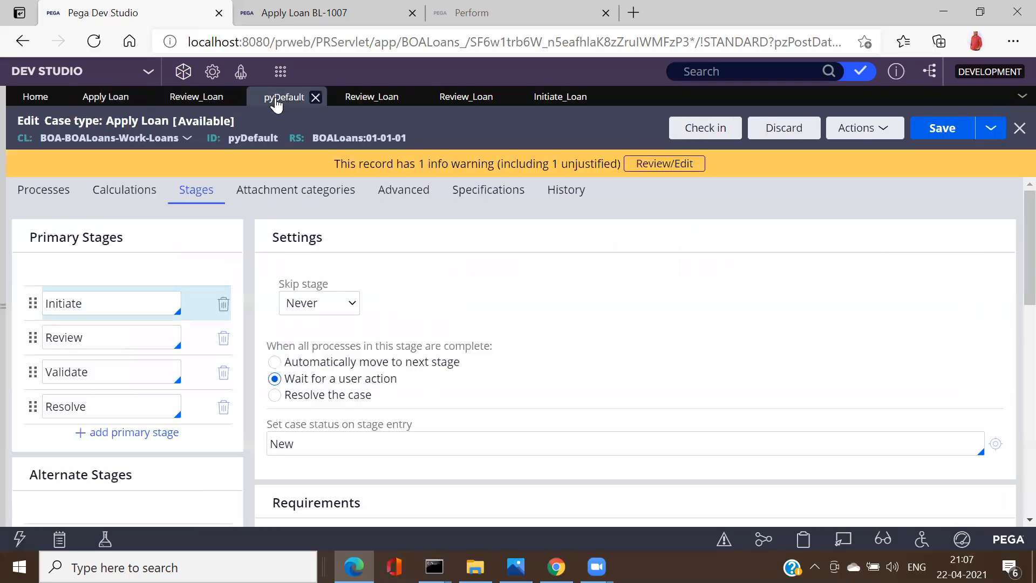
{"action": "left_click", "coordinate": [364, 100]}
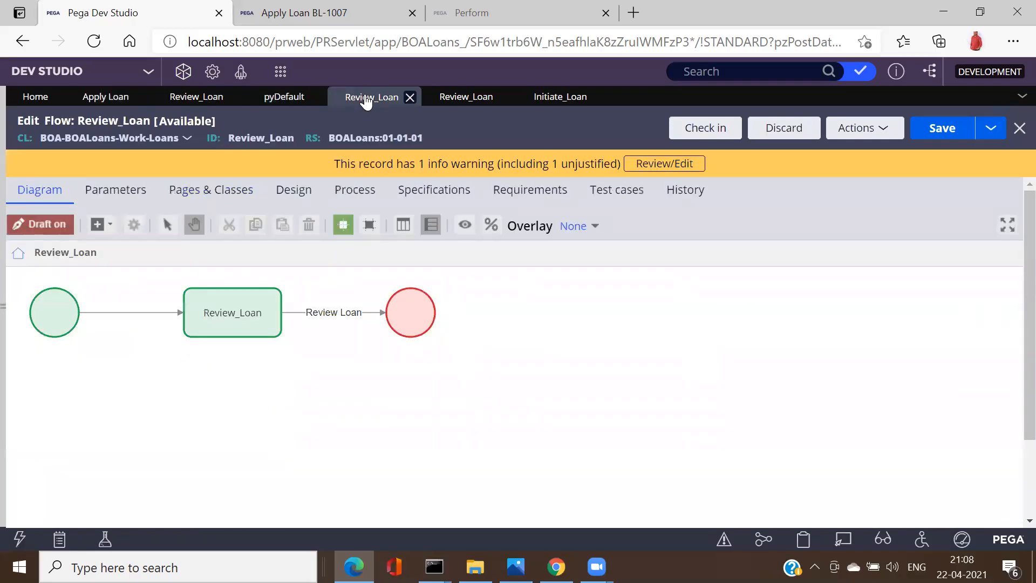
{"action": "left_click", "coordinate": [466, 102]}
{"action": "left_click", "coordinate": [554, 97]}
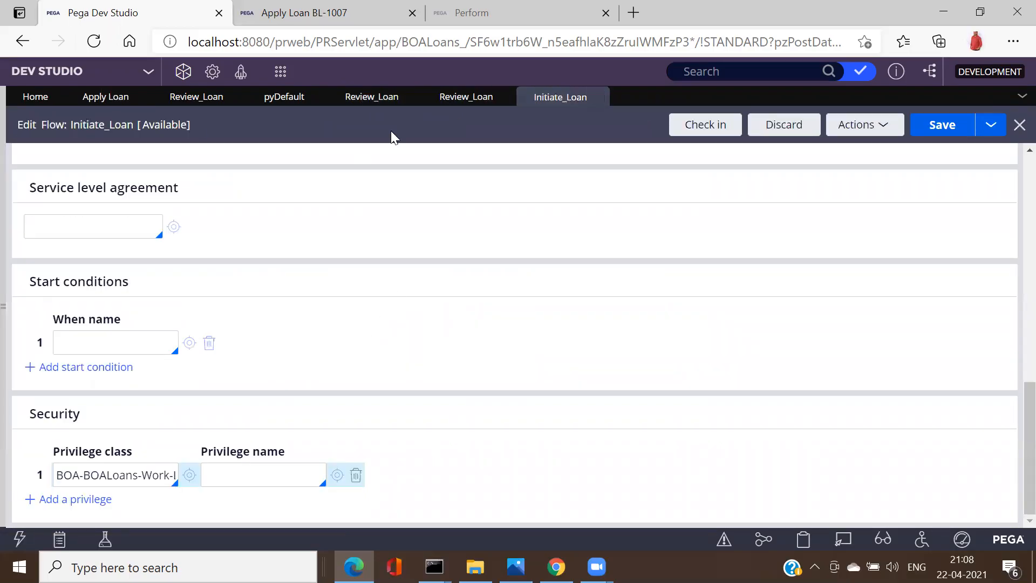
{"action": "left_click", "coordinate": [456, 101]}
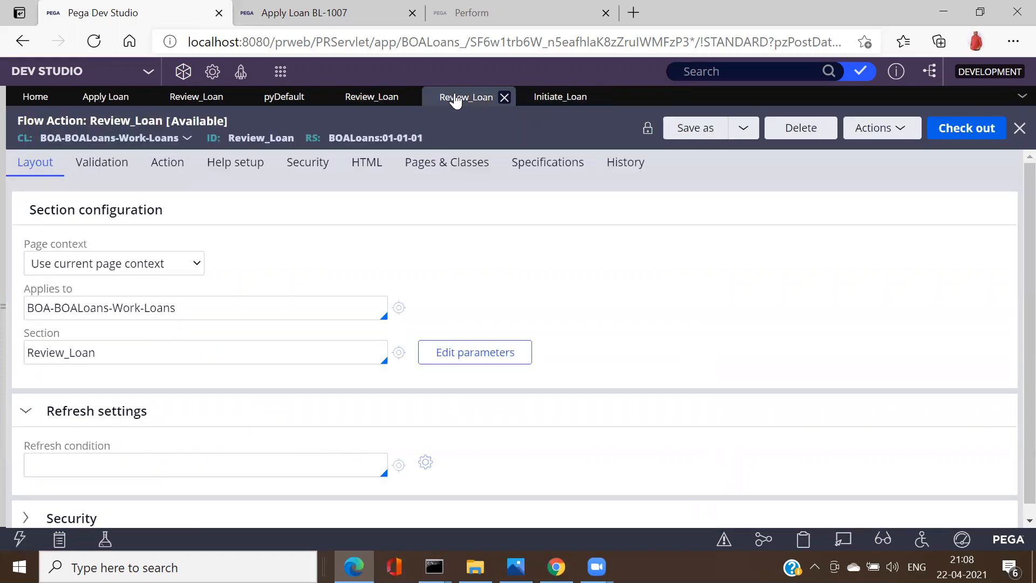
Step: Review the flow action's Help, Security, Pages & Classes, Validation and Layout tabs
{"action": "left_click", "coordinate": [181, 170]}
{"action": "left_click", "coordinate": [238, 163]}
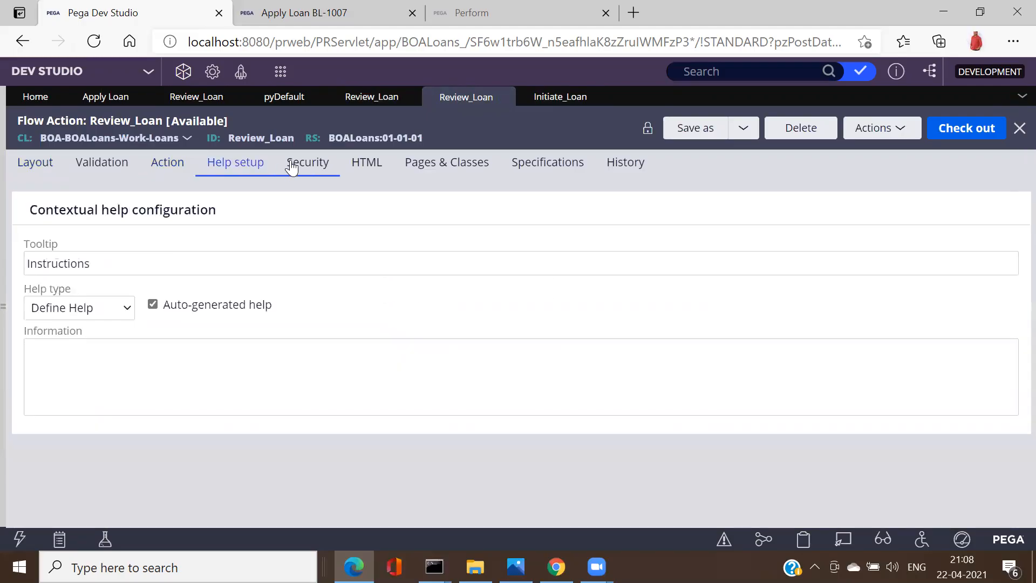
{"action": "left_click", "coordinate": [292, 165]}
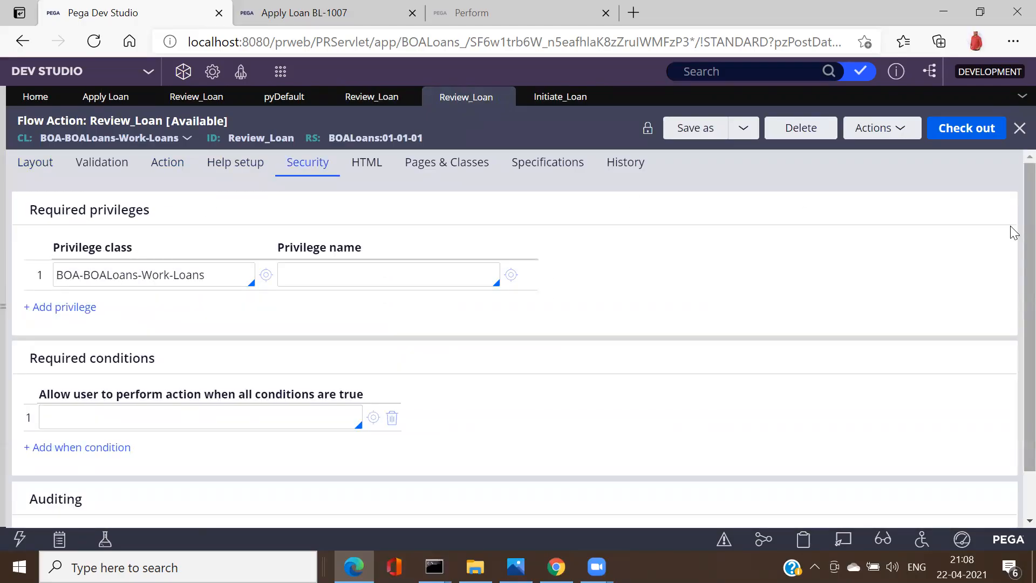
{"action": "scroll", "coordinate": [1012, 269], "scroll_direction": "down", "scroll_amount": 1}
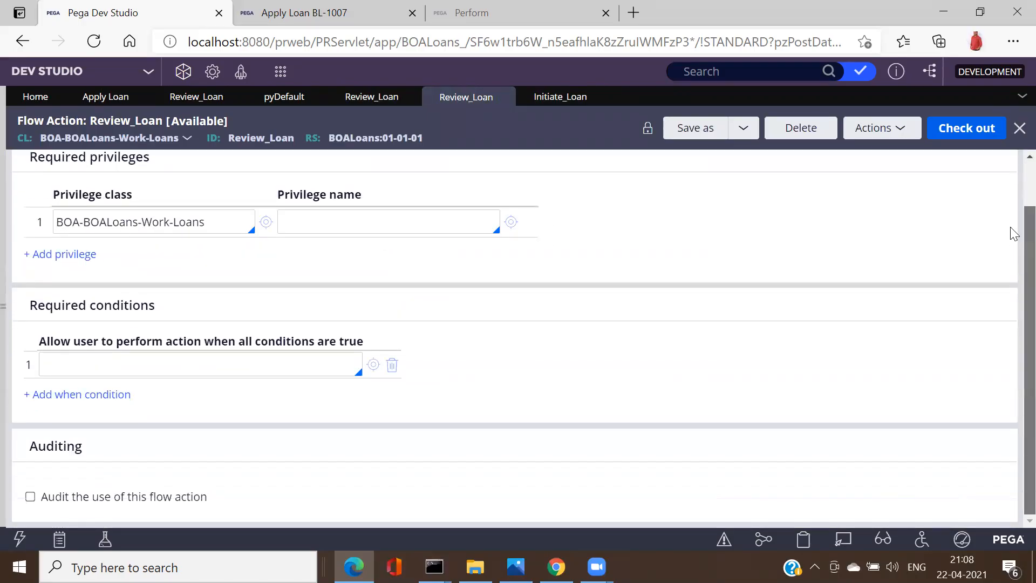
{"action": "scroll", "coordinate": [1012, 227], "scroll_direction": "up", "scroll_amount": 1}
{"action": "left_click", "coordinate": [452, 166]}
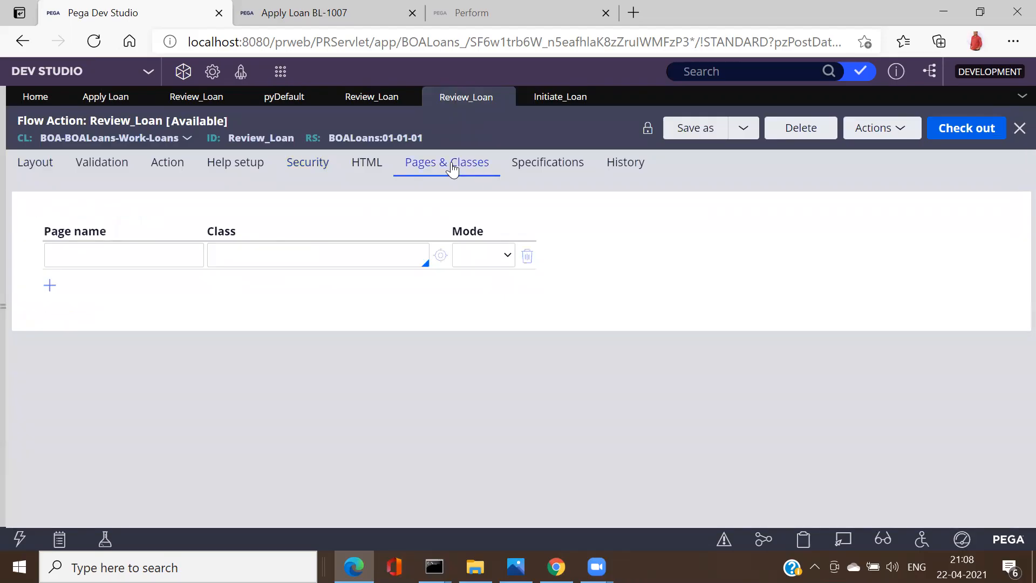
{"action": "left_click", "coordinate": [81, 168]}
{"action": "left_click", "coordinate": [35, 163]}
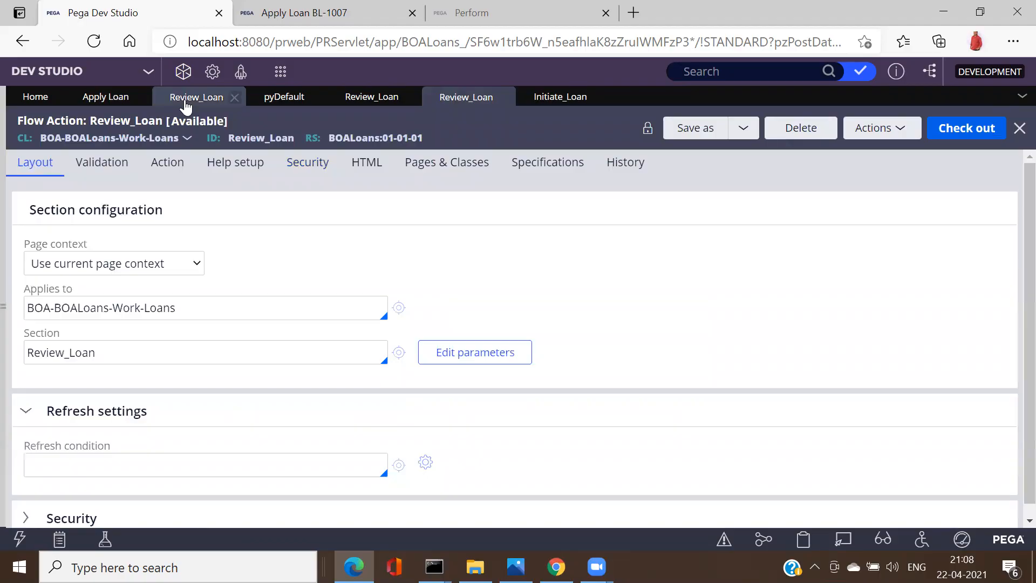
Step: Select the Review_Loan section's dynamic layout, then return to the Apply Loan case type
{"action": "left_click", "coordinate": [186, 98]}
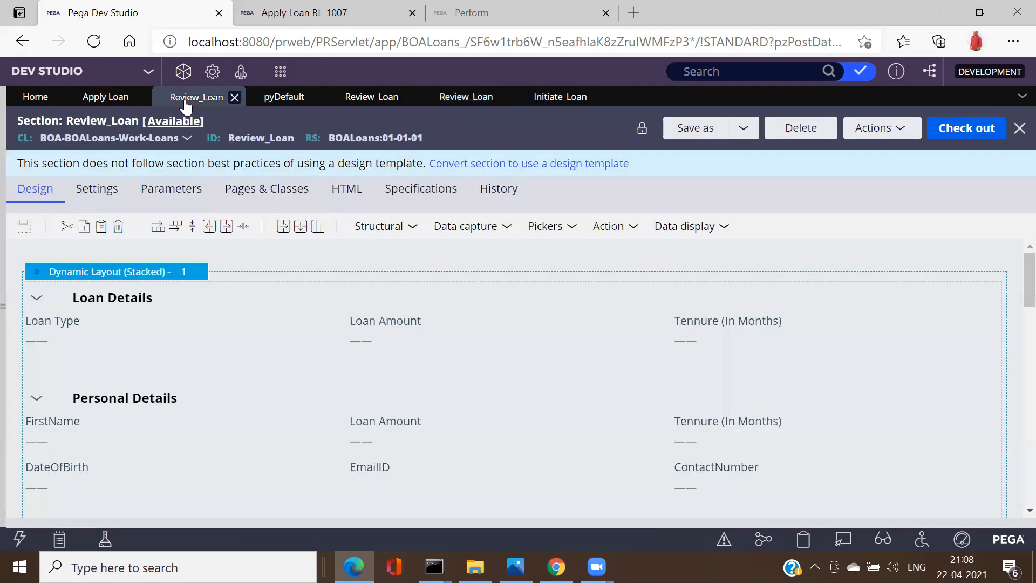
{"action": "left_click", "coordinate": [240, 333]}
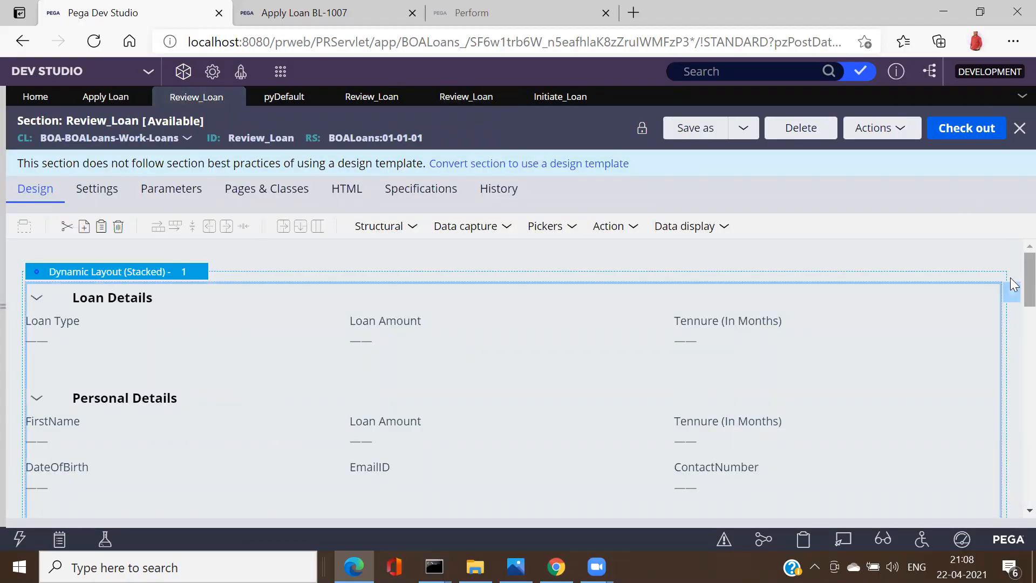
{"action": "left_click_drag", "start_coordinate": [1029, 285], "coordinate": [1011, 273]}
{"action": "left_click", "coordinate": [100, 105]}
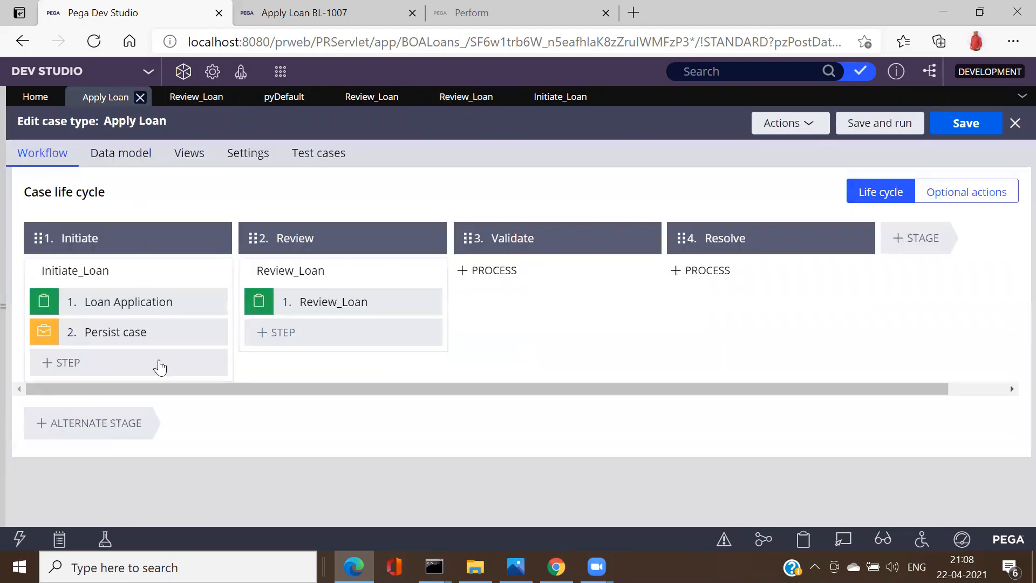
Step: Open the Initiate stage's Initiate_Loan process as a flow rule and show its Diagram tab
{"action": "left_click", "coordinate": [147, 269]}
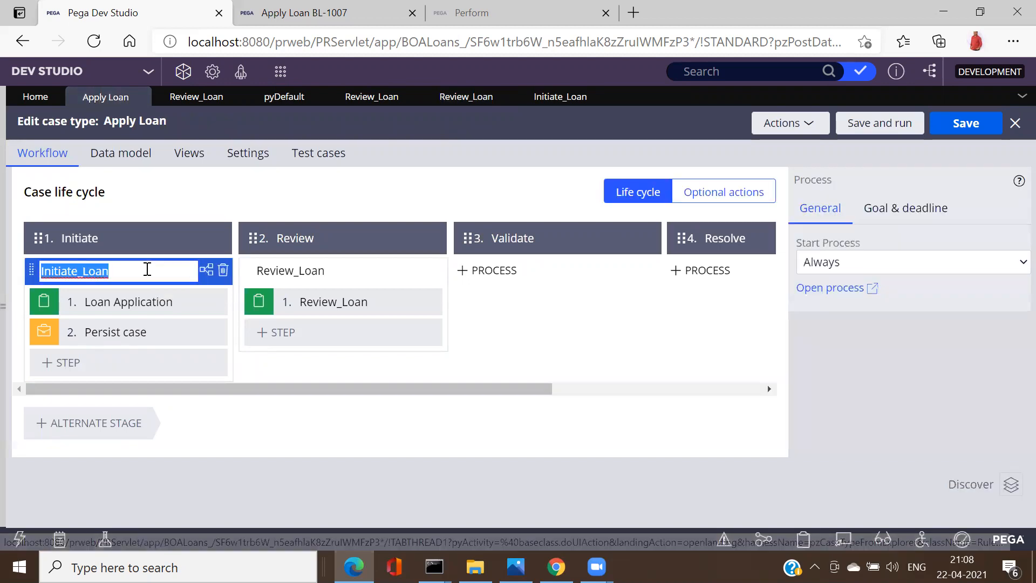
{"action": "left_click", "coordinate": [147, 269]}
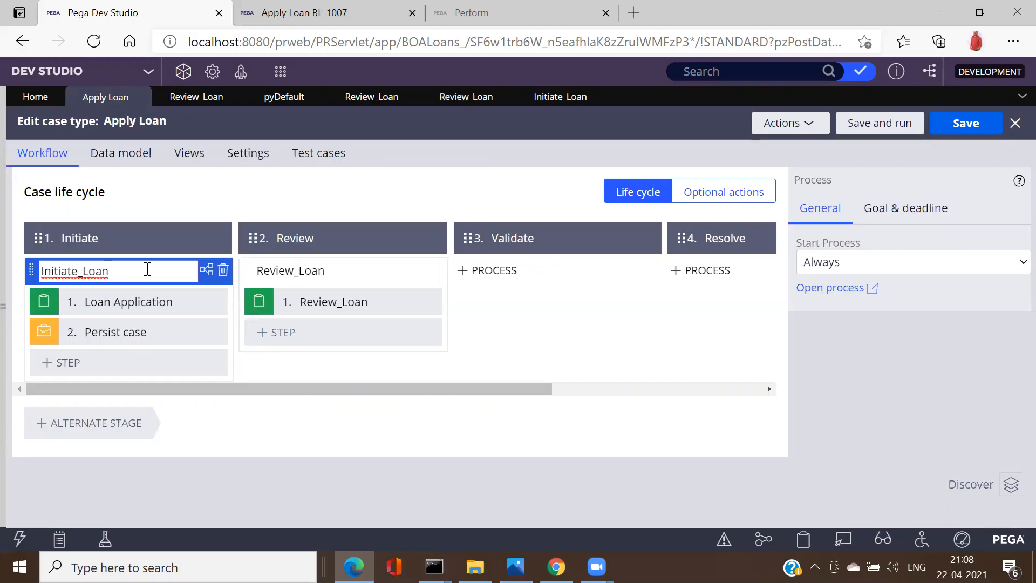
{"action": "left_click", "coordinate": [832, 289]}
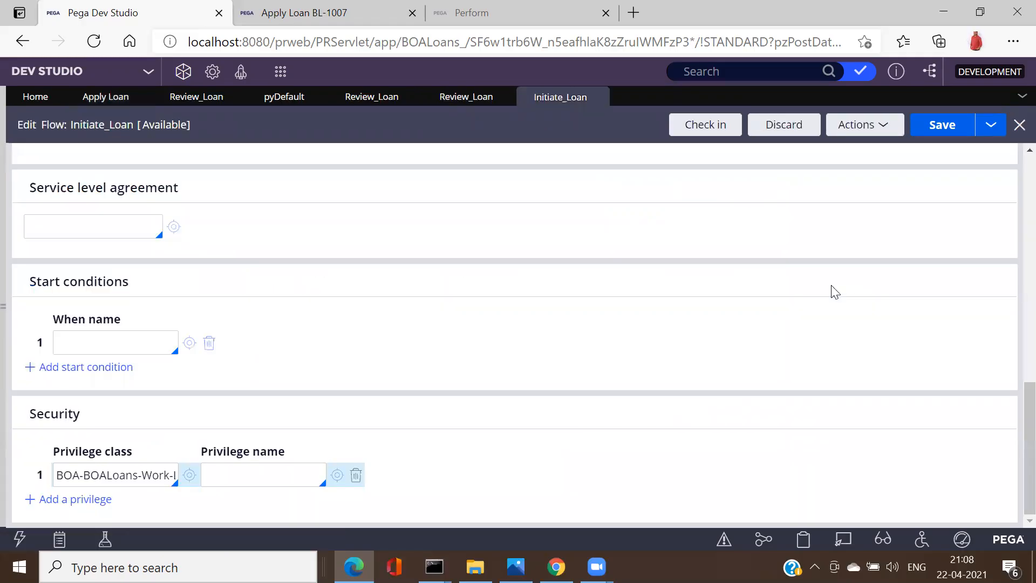
{"action": "scroll", "coordinate": [1013, 184], "scroll_direction": "up", "scroll_amount": 4}
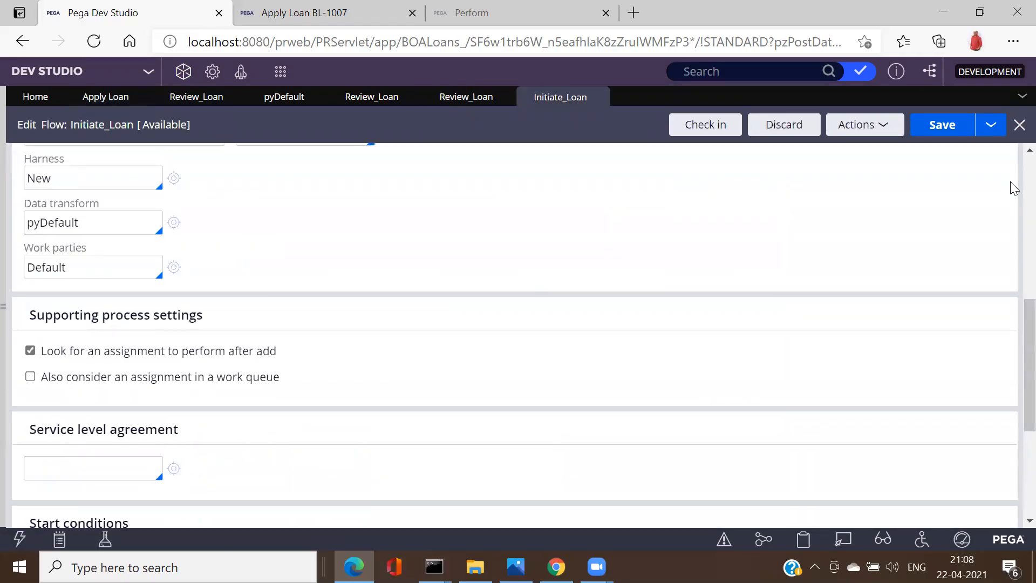
{"action": "scroll", "coordinate": [73, 178], "scroll_direction": "up", "scroll_amount": 5}
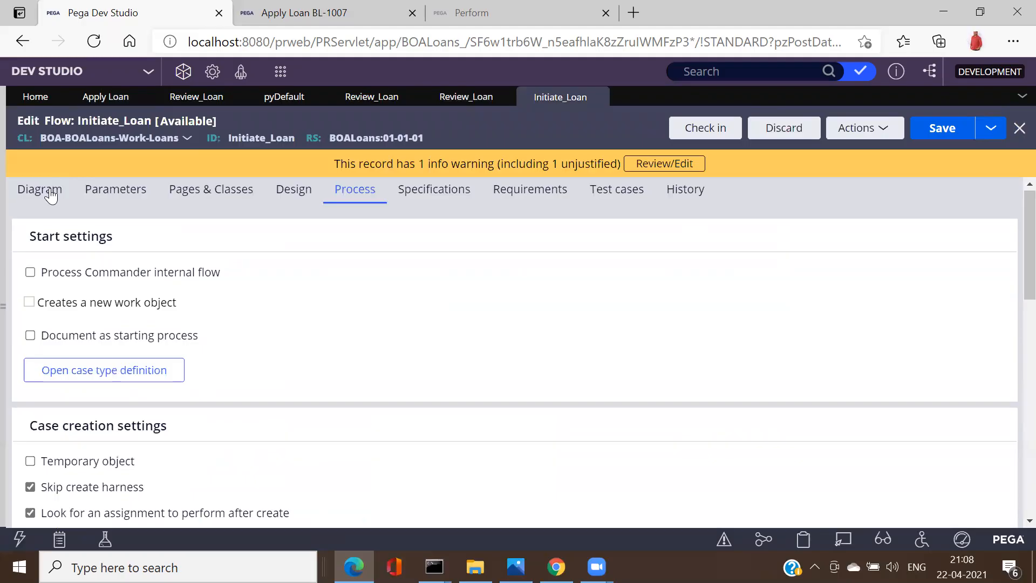
{"action": "left_click", "coordinate": [52, 195]}
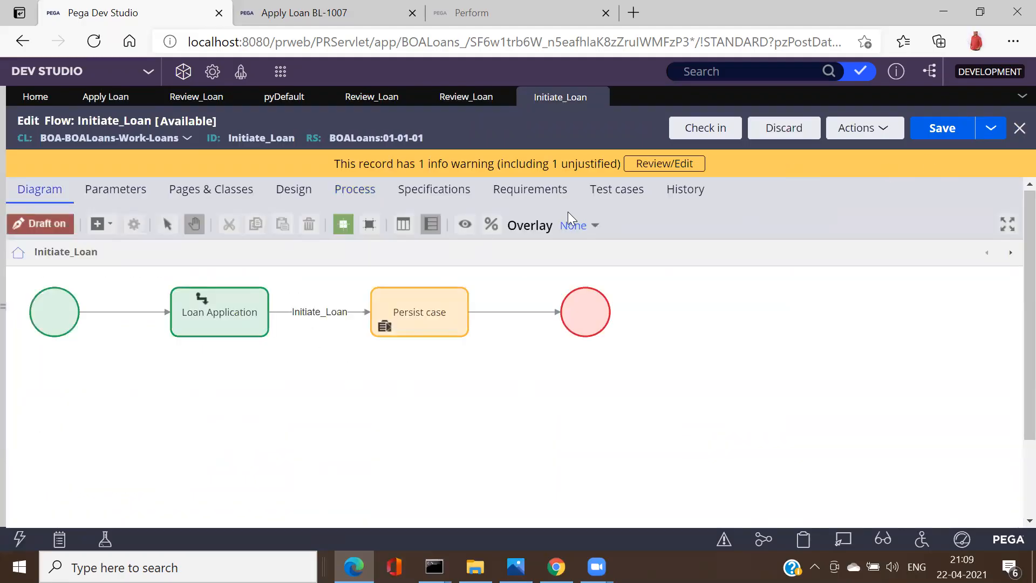
{"action": "left_click", "coordinate": [205, 302]}
{"action": "left_click", "coordinate": [109, 223]}
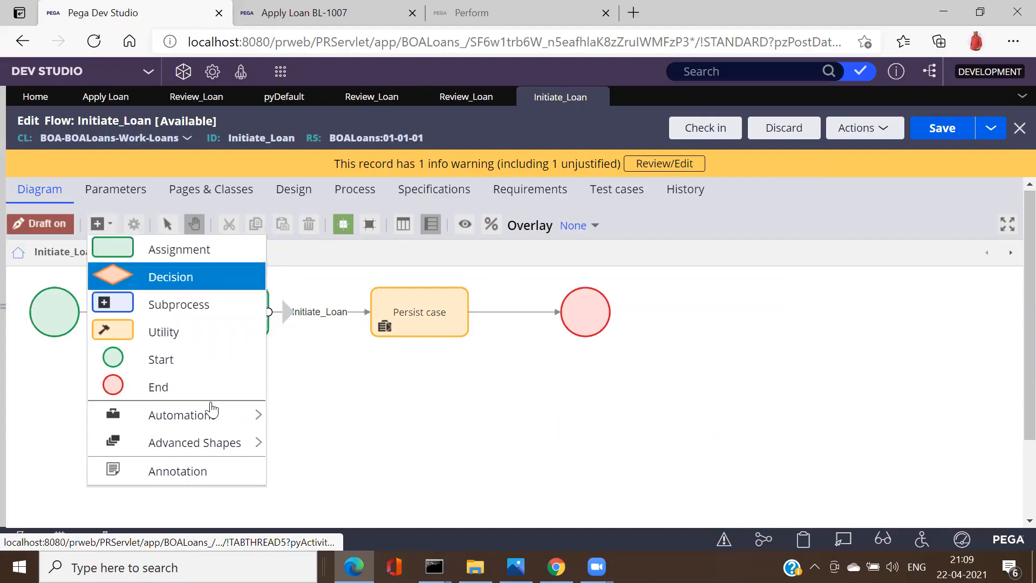
{"action": "mouse_move", "coordinate": [218, 423]}
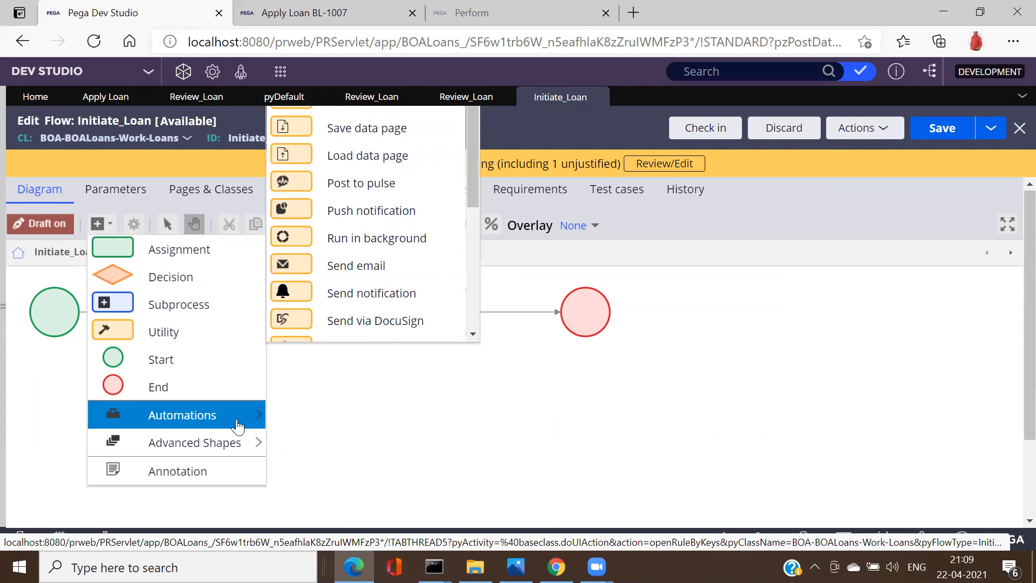
{"action": "mouse_move", "coordinate": [185, 423]}
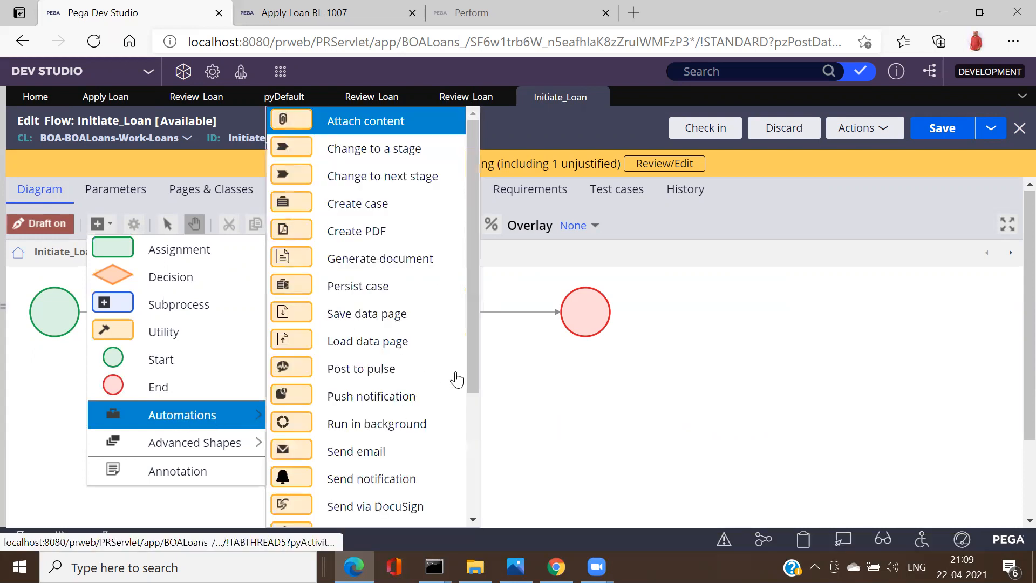
{"action": "left_click_drag", "start_coordinate": [472, 376], "coordinate": [473, 420]}
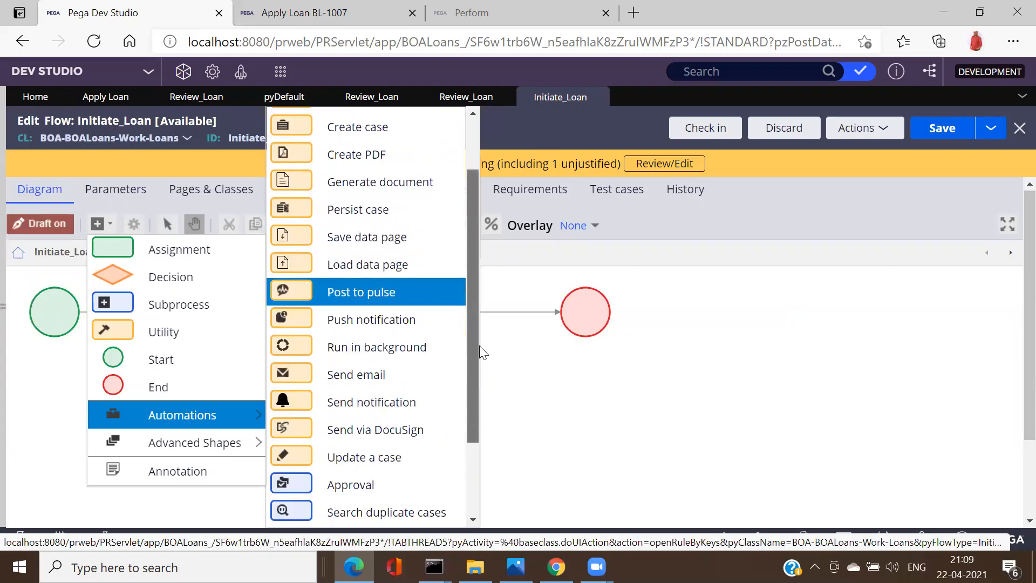
{"action": "left_click_drag", "start_coordinate": [481, 352], "coordinate": [482, 344]}
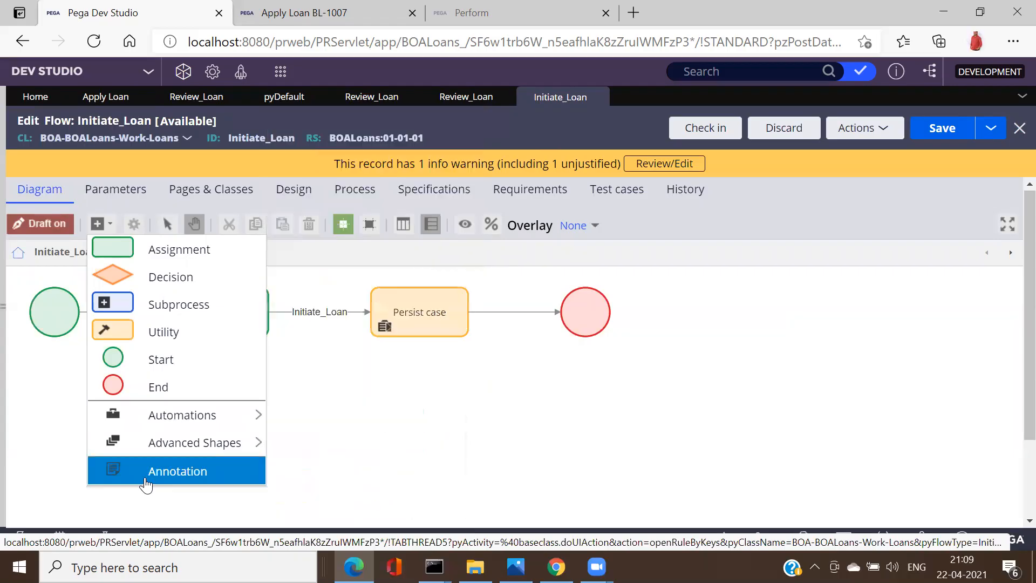
{"action": "mouse_move", "coordinate": [240, 457]}
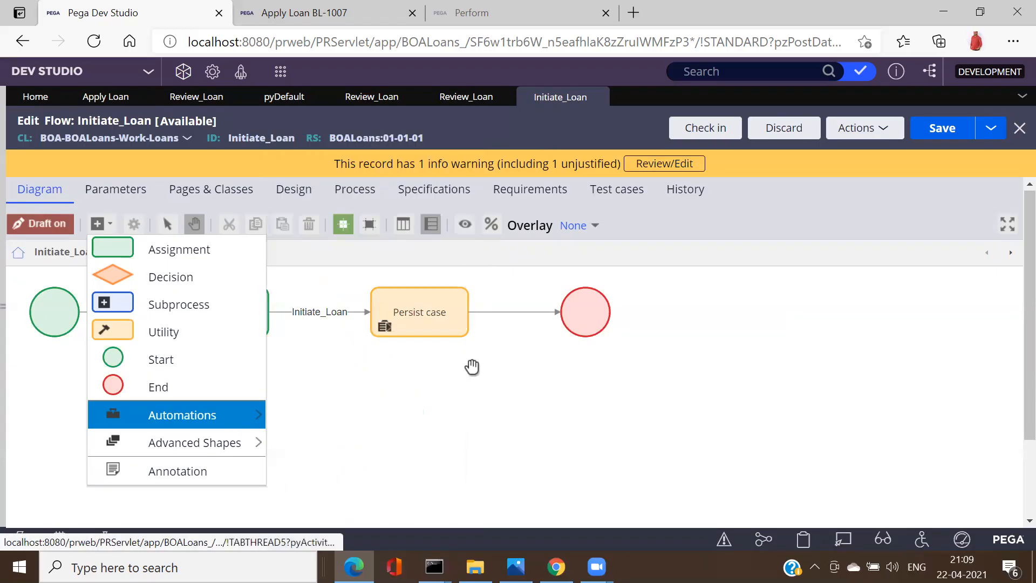
{"action": "mouse_move", "coordinate": [255, 420]}
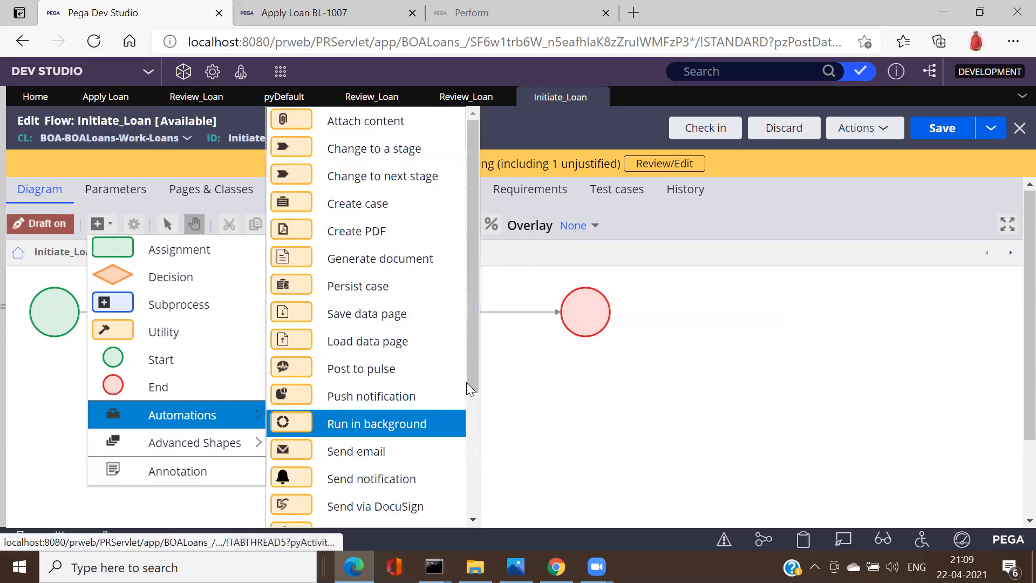
{"action": "left_click_drag", "start_coordinate": [476, 357], "coordinate": [480, 315]}
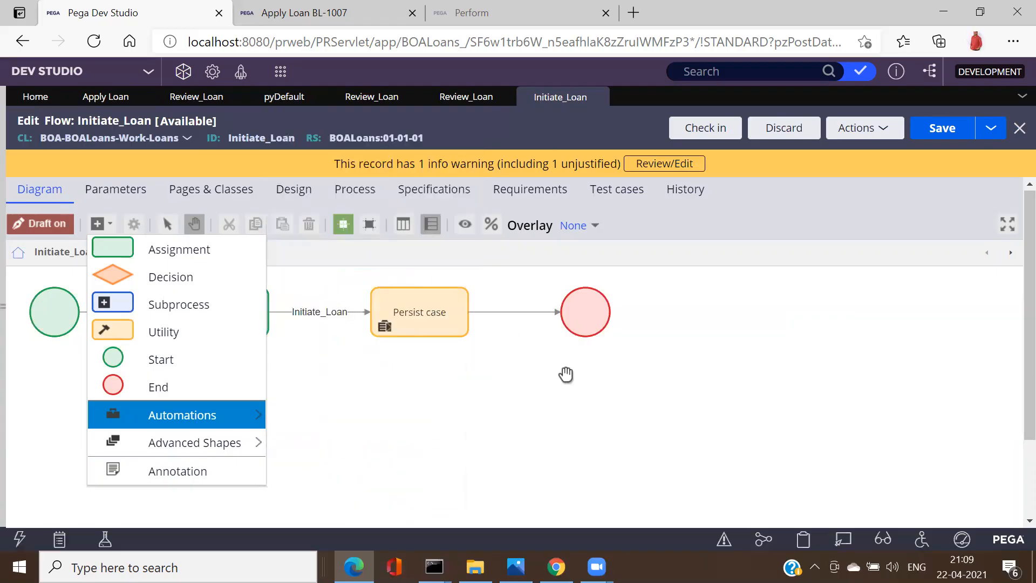
{"action": "left_click", "coordinate": [553, 391]}
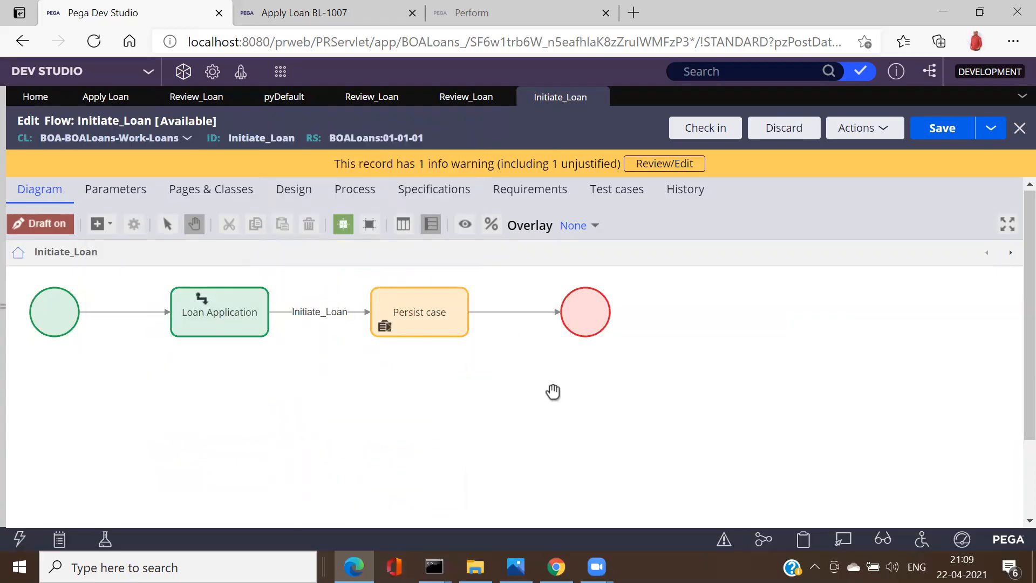